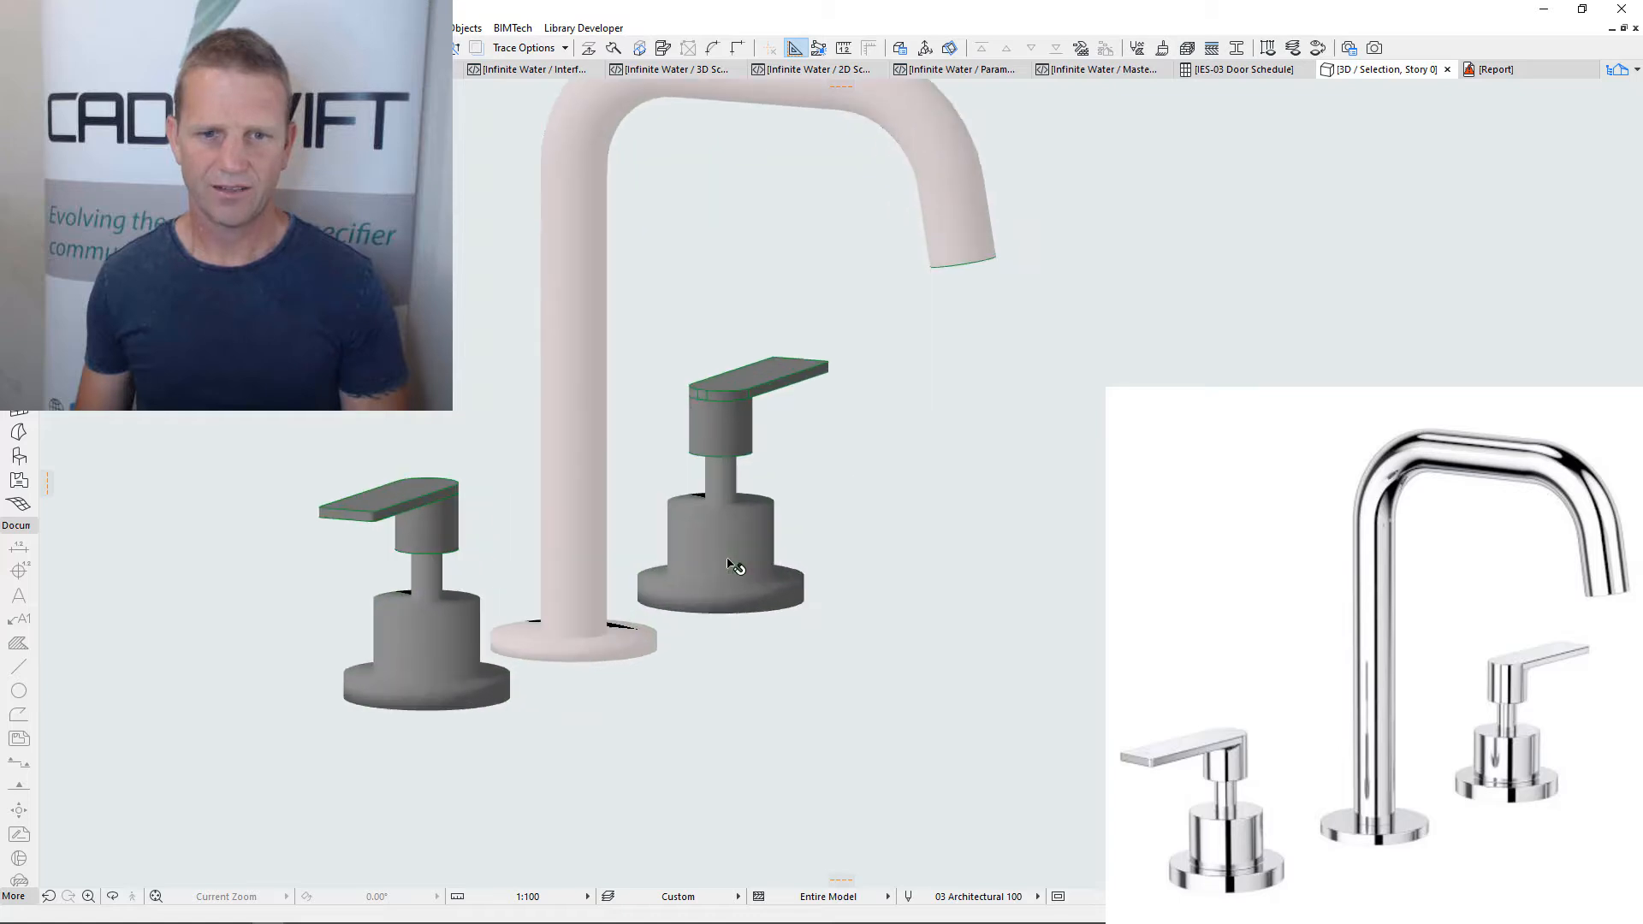
pyautogui.scroll(-2, 809, 646)
pyautogui.keyDown('shift'); pyautogui.moveTo(865, 675); pyautogui.dragTo(721, 665, button='middle'); pyautogui.keyUp('shift')
pyautogui.hotkey('ctrl', 'a')
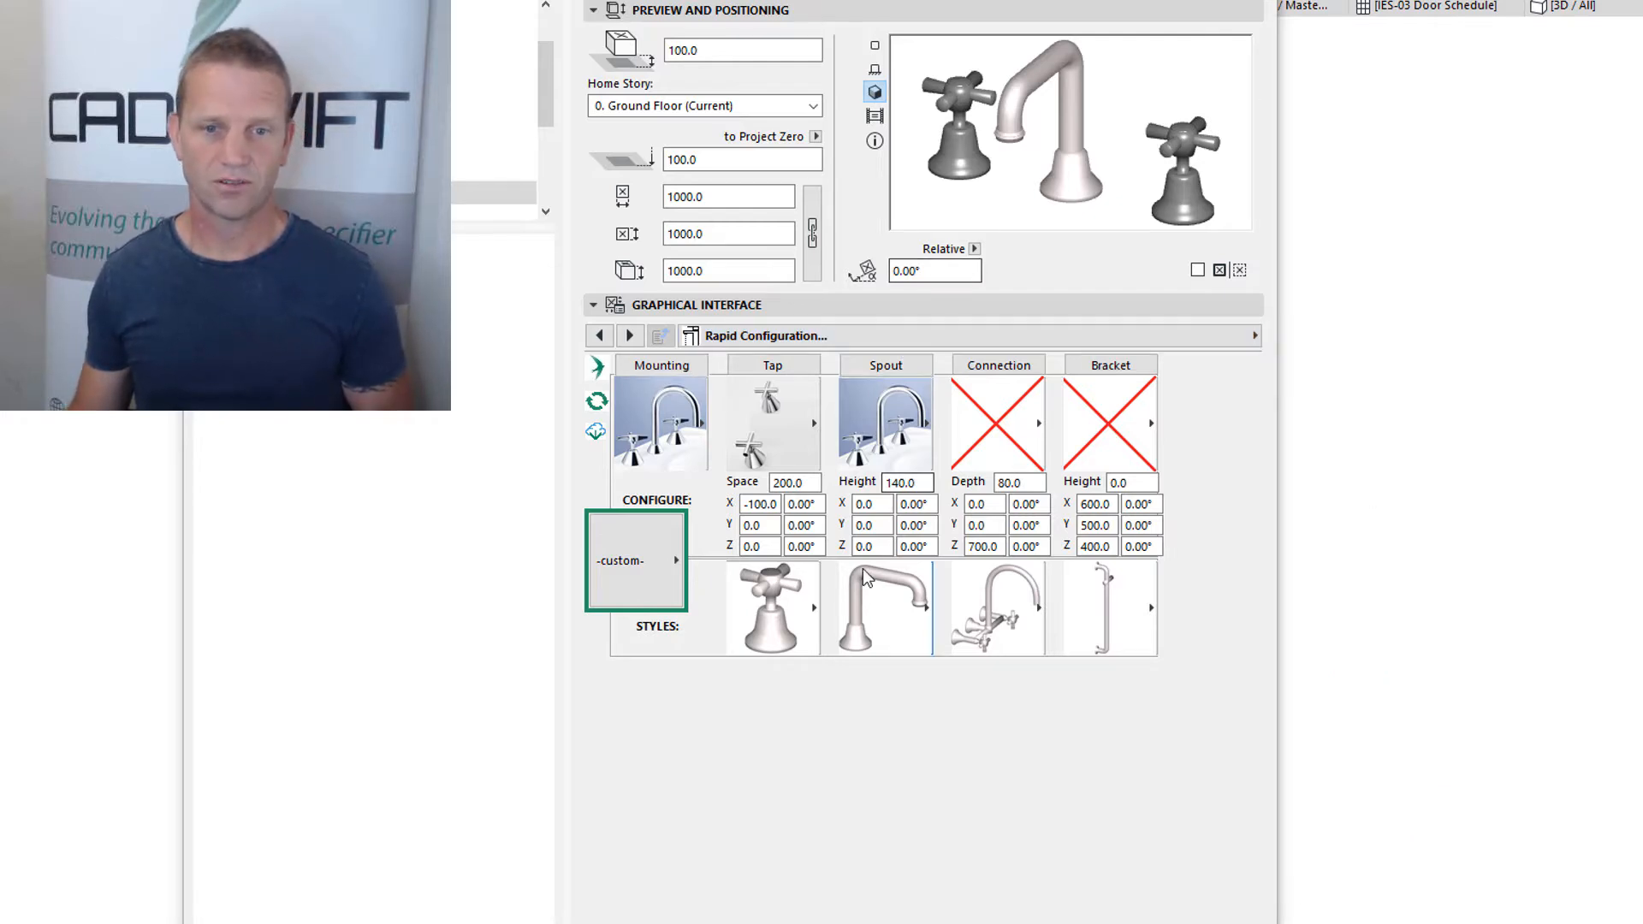
# Load the BAS-2T-Classic preset configuration, and switch the configuration back to custom to make its components editable
pyautogui.click(638, 560)
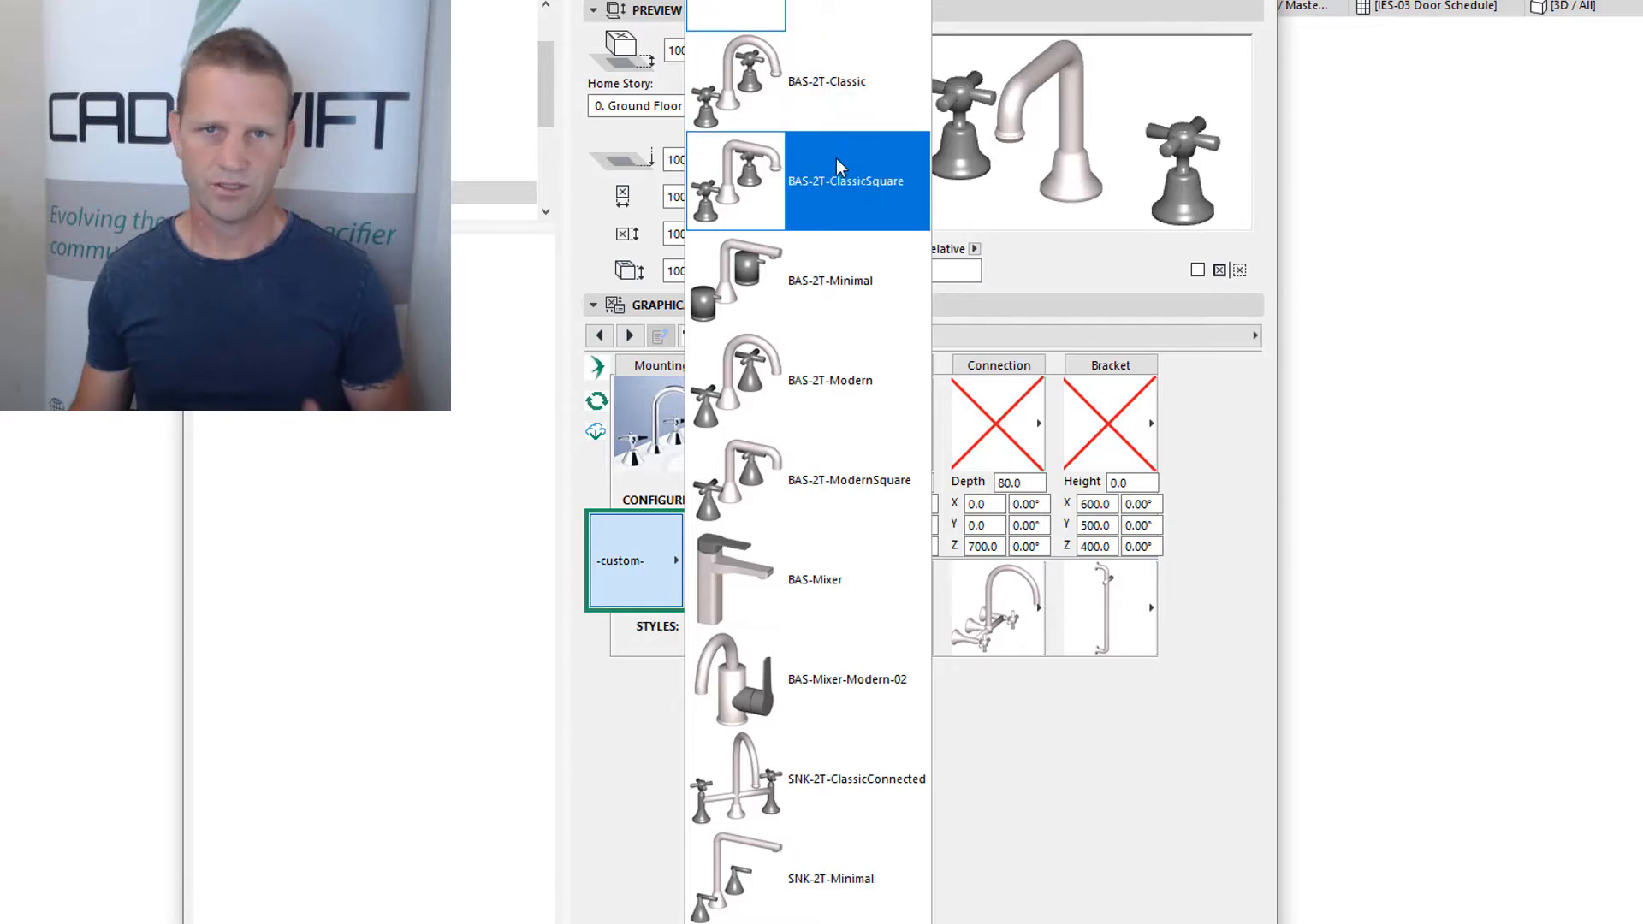
pyautogui.click(828, 83)
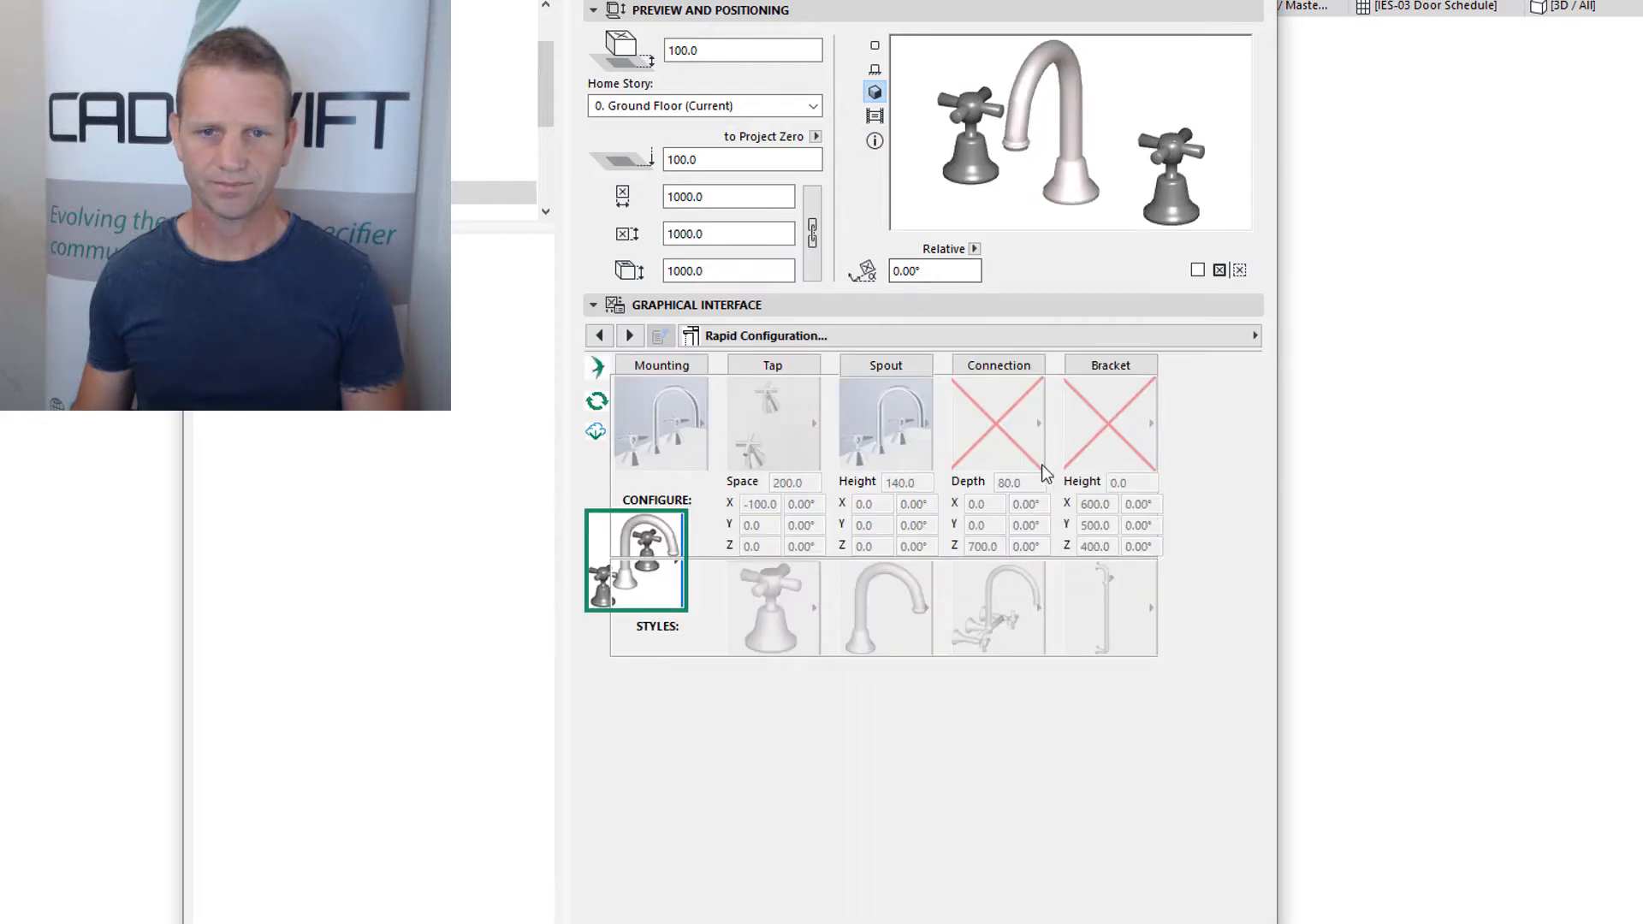
pyautogui.click(630, 555)
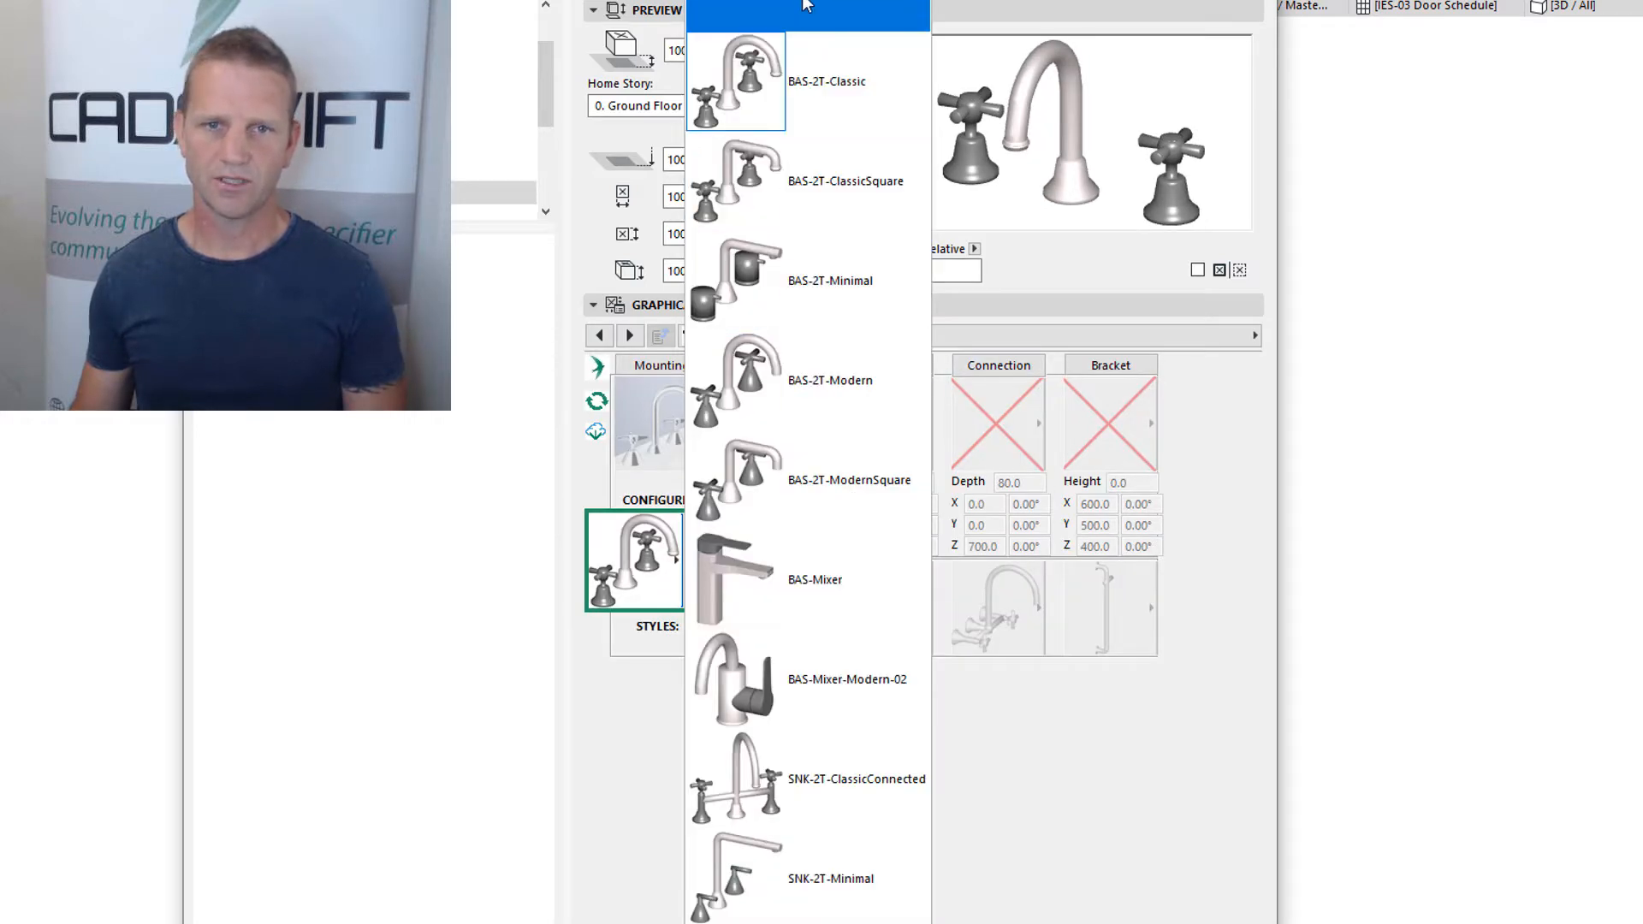
pyautogui.click(803, 44)
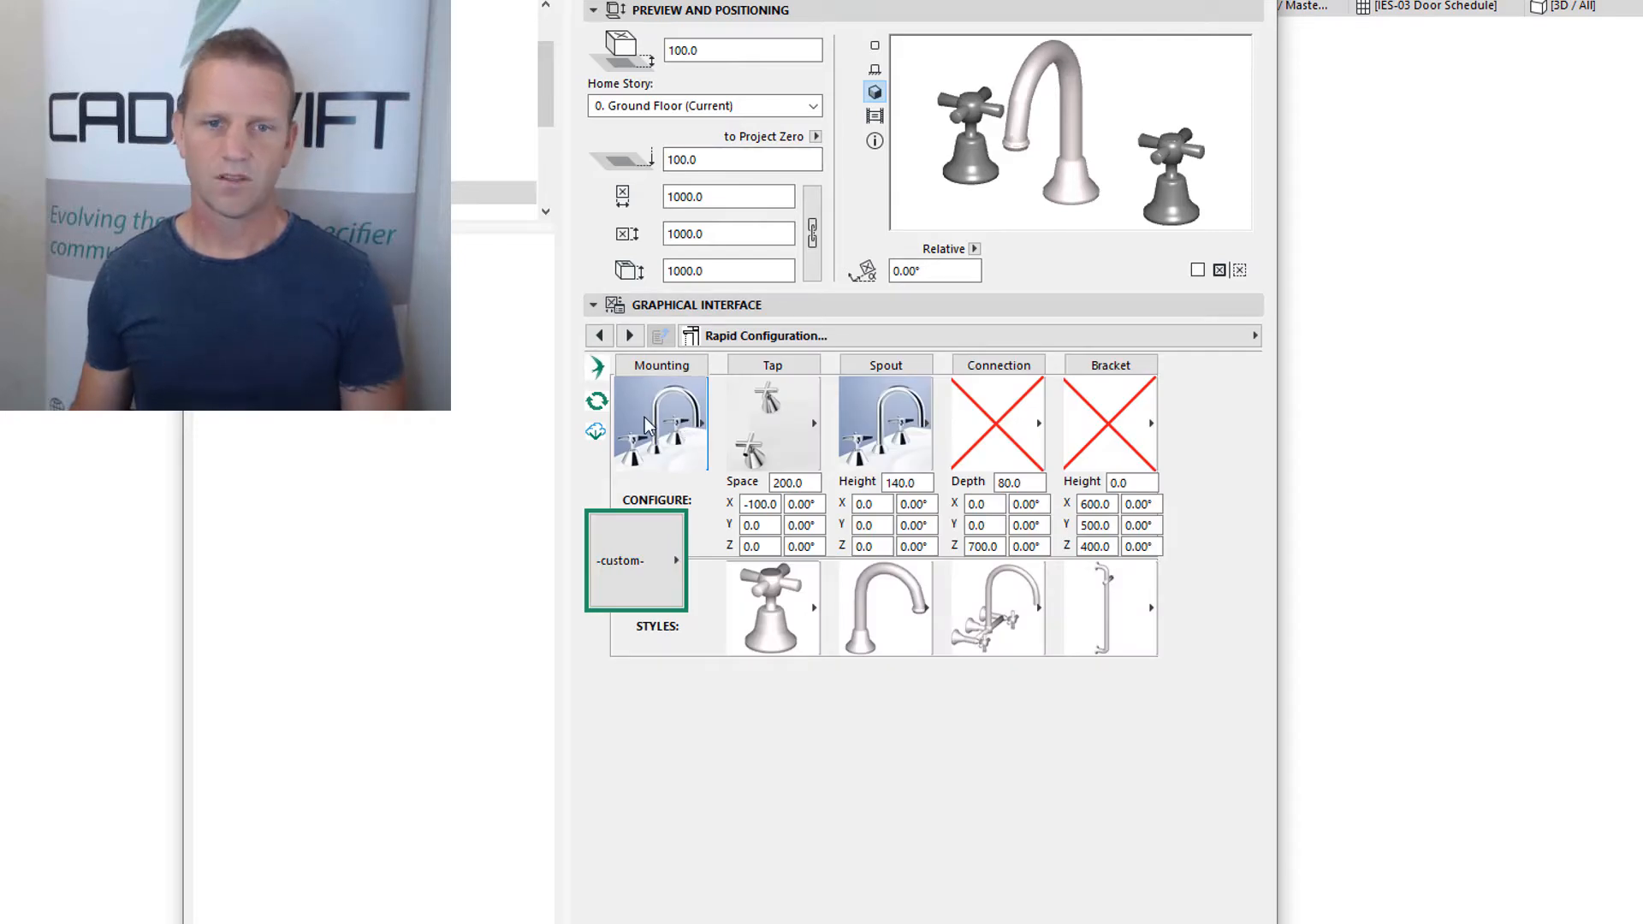
# Examine the available mounting options and spout types for the tapware
pyautogui.click(649, 421)
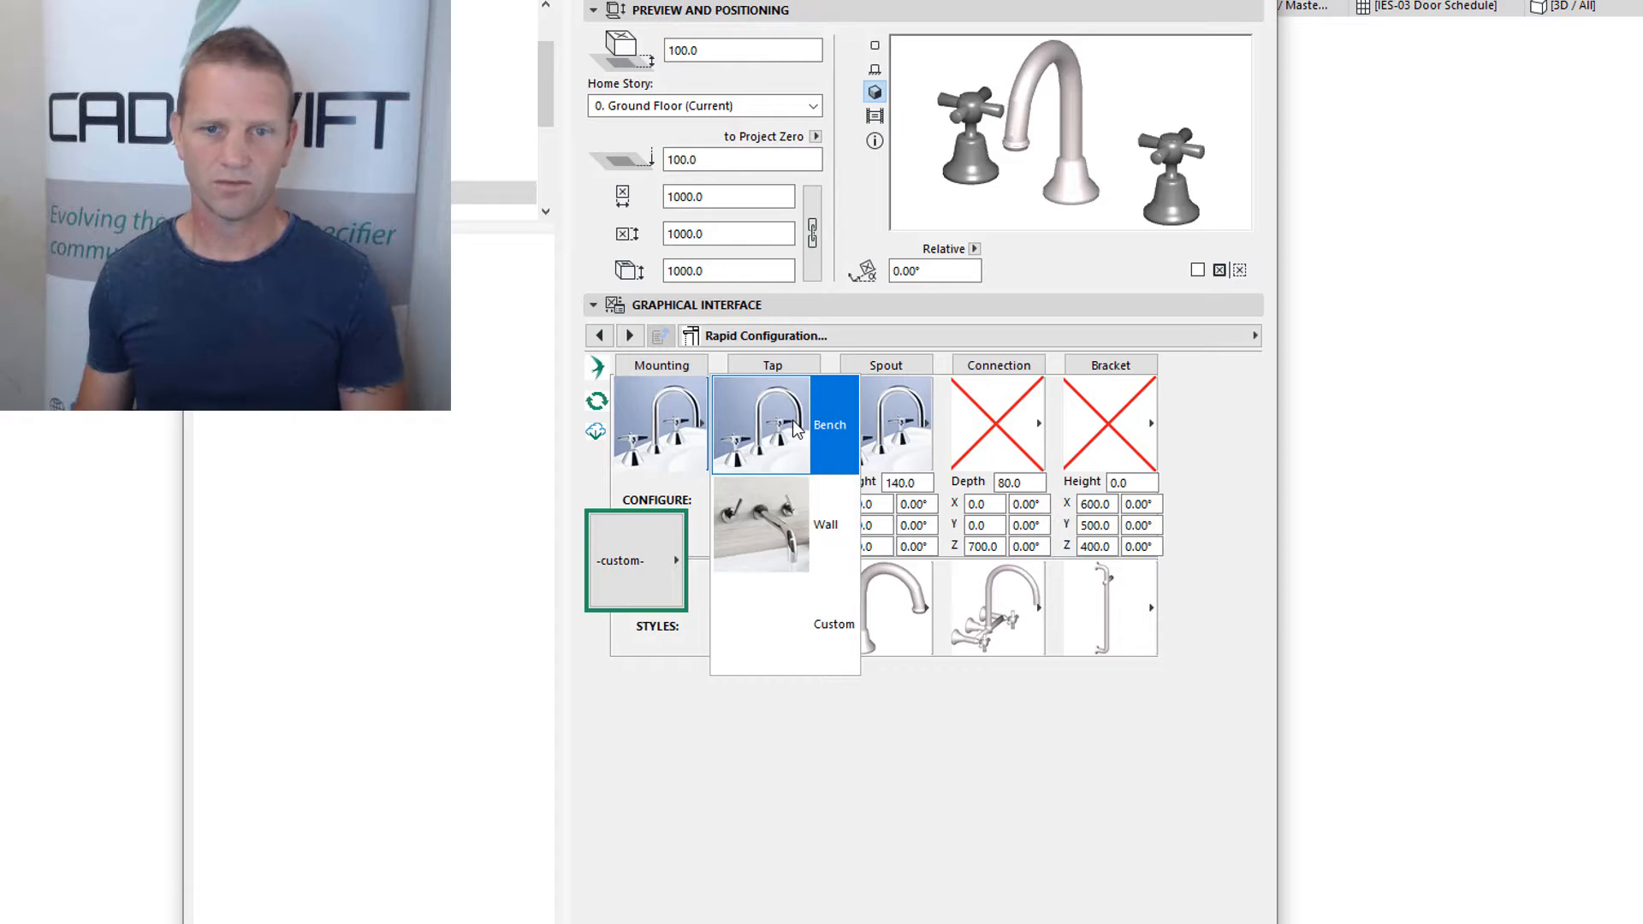
pyautogui.click(784, 520)
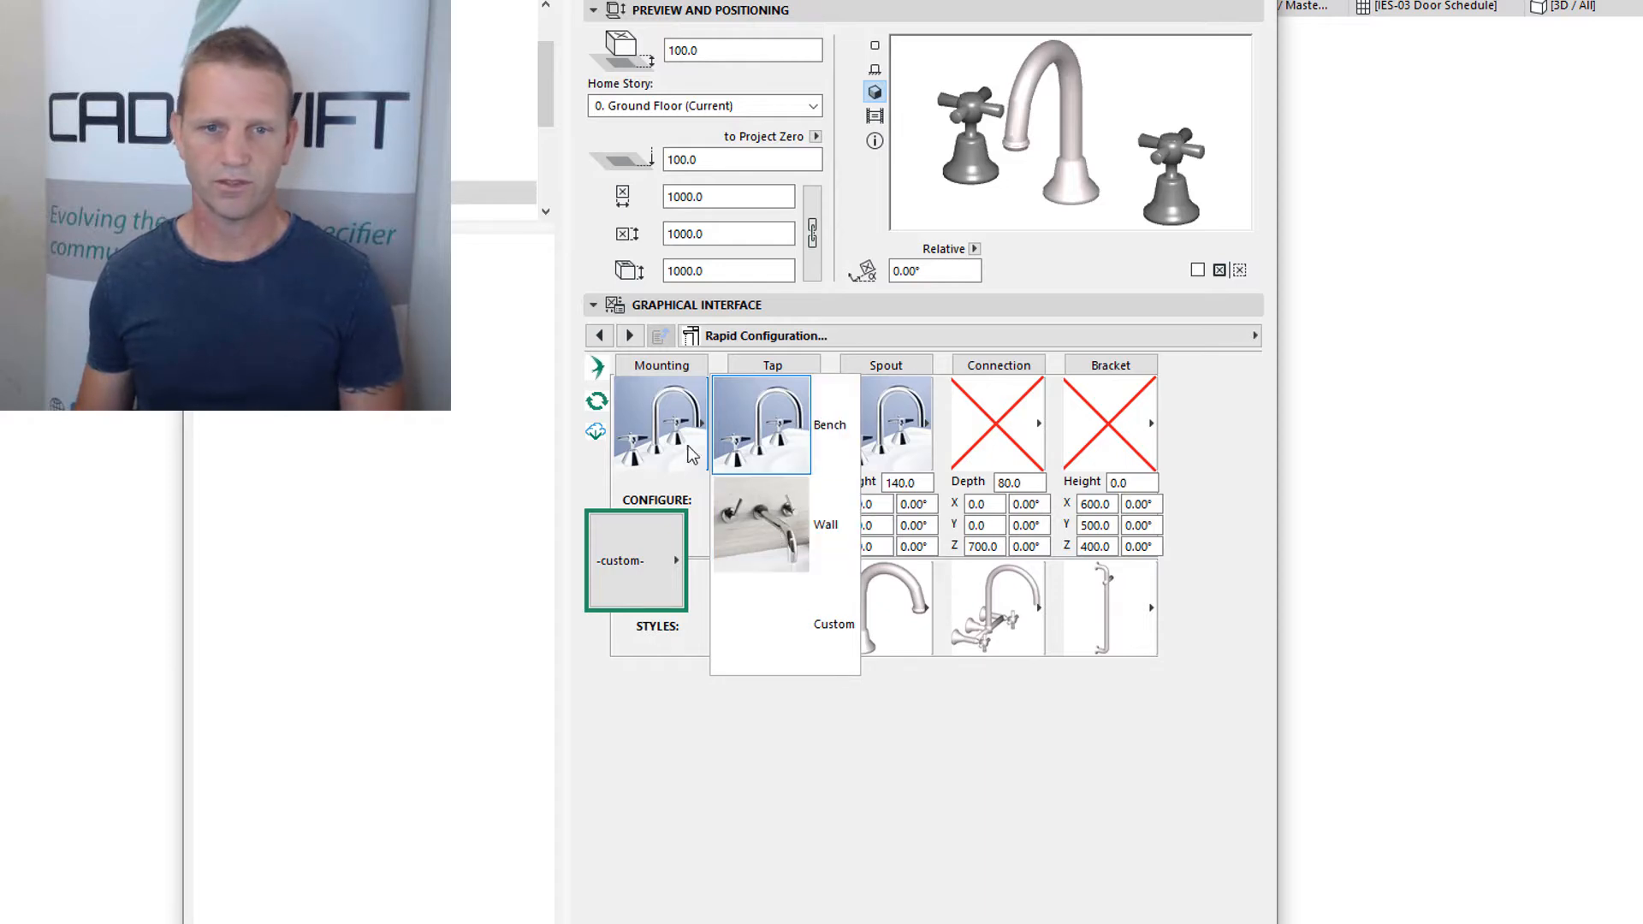
pyautogui.click(773, 423)
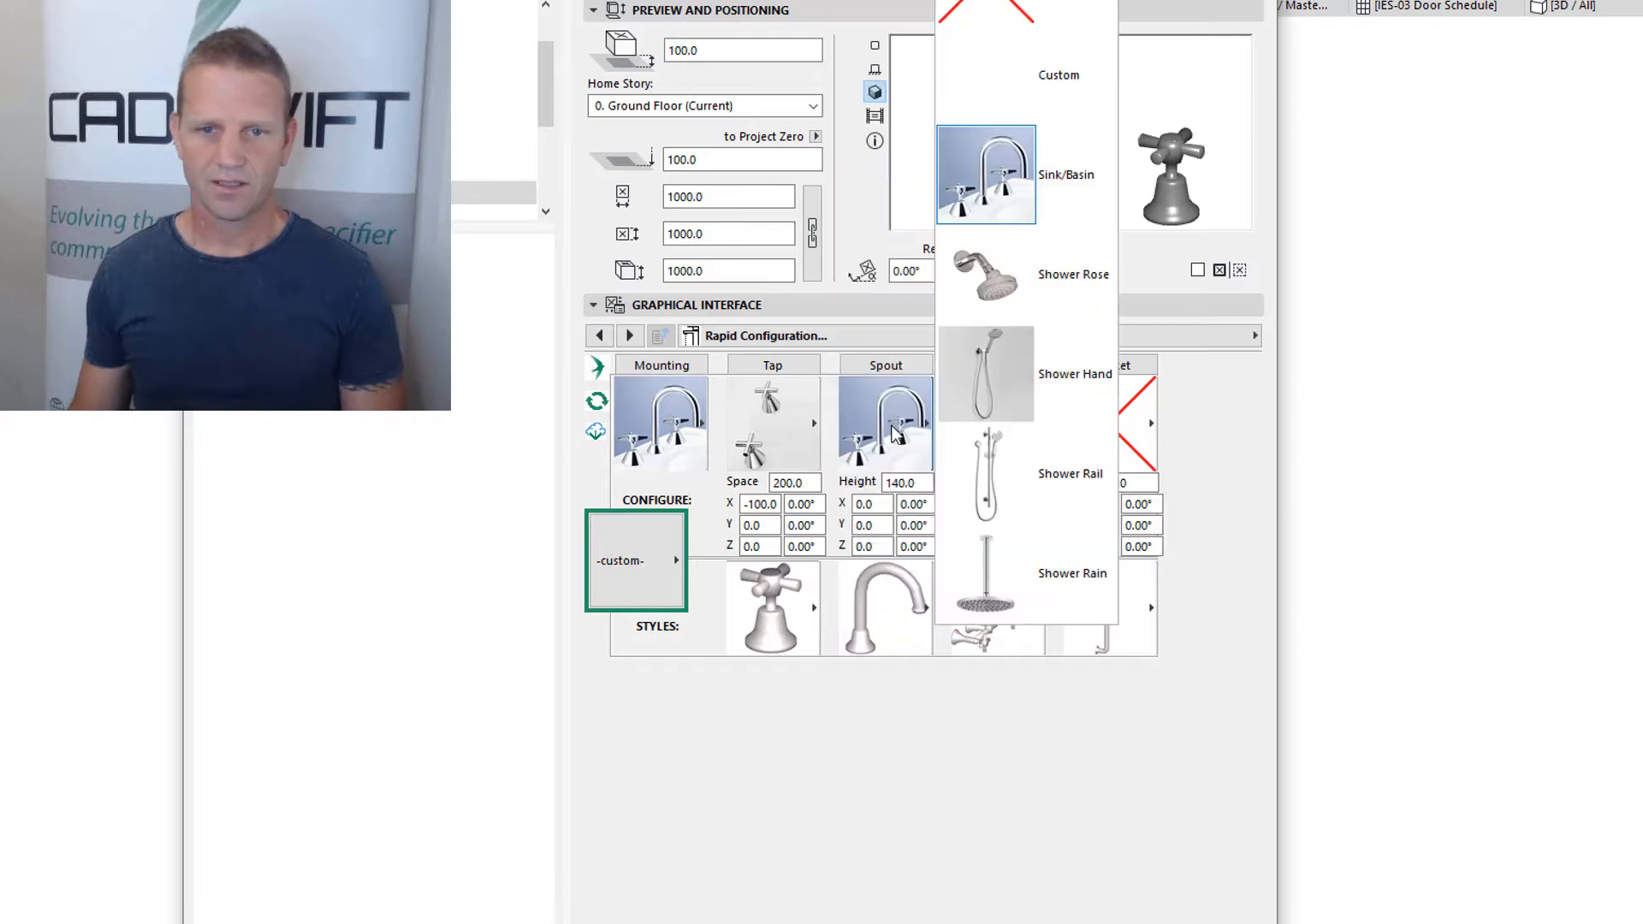
pyautogui.click(866, 421)
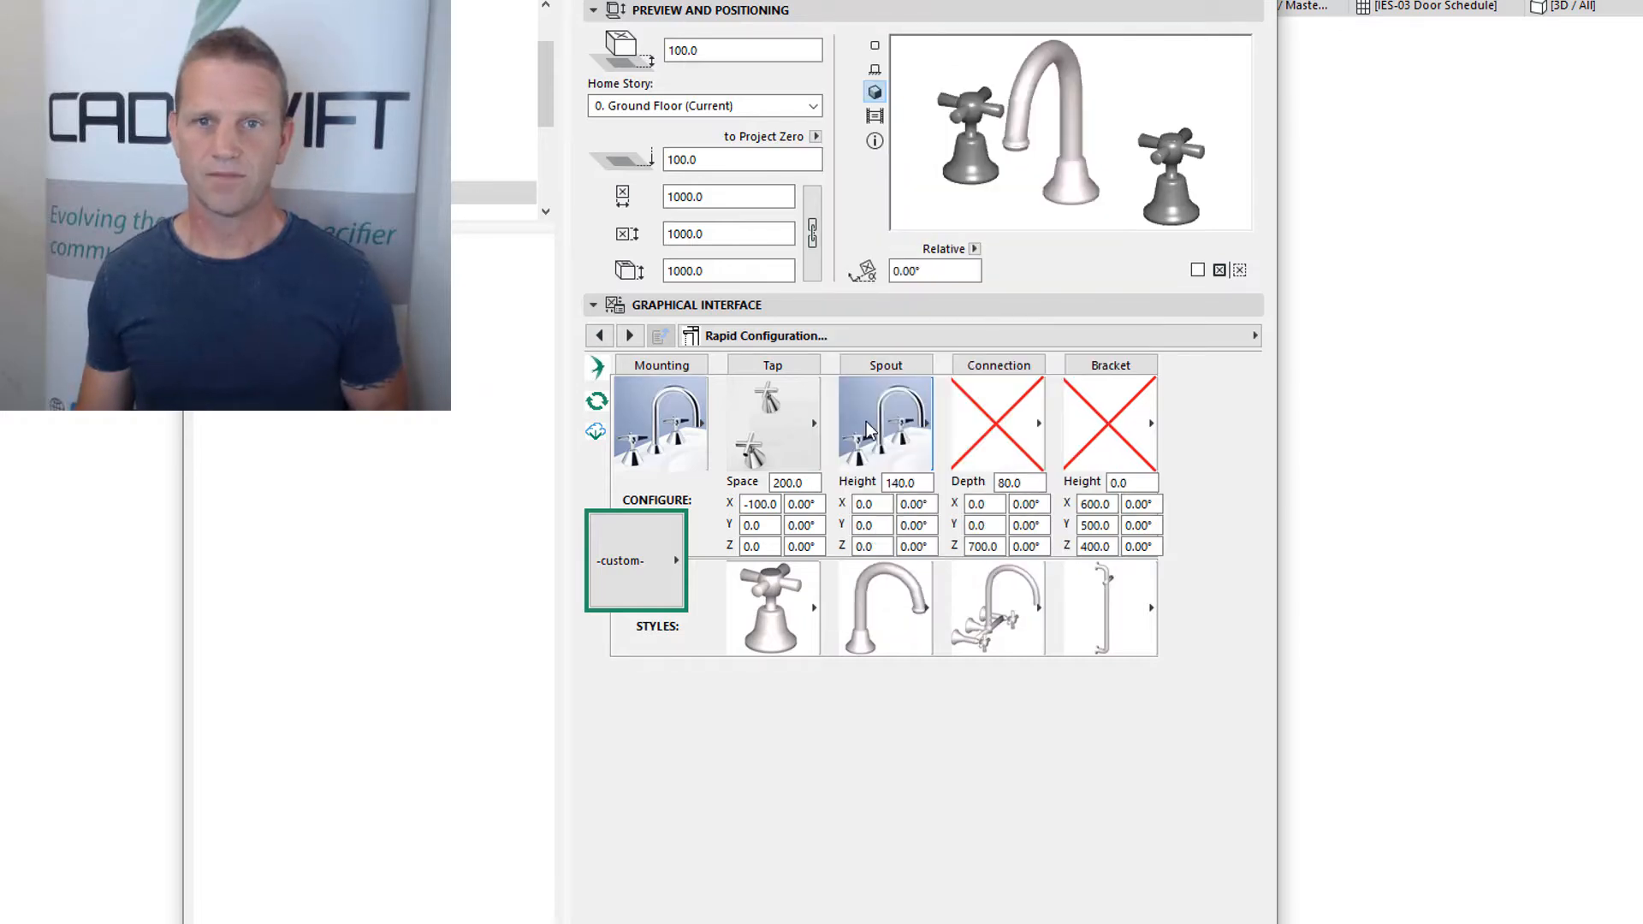
pyautogui.click(885, 421)
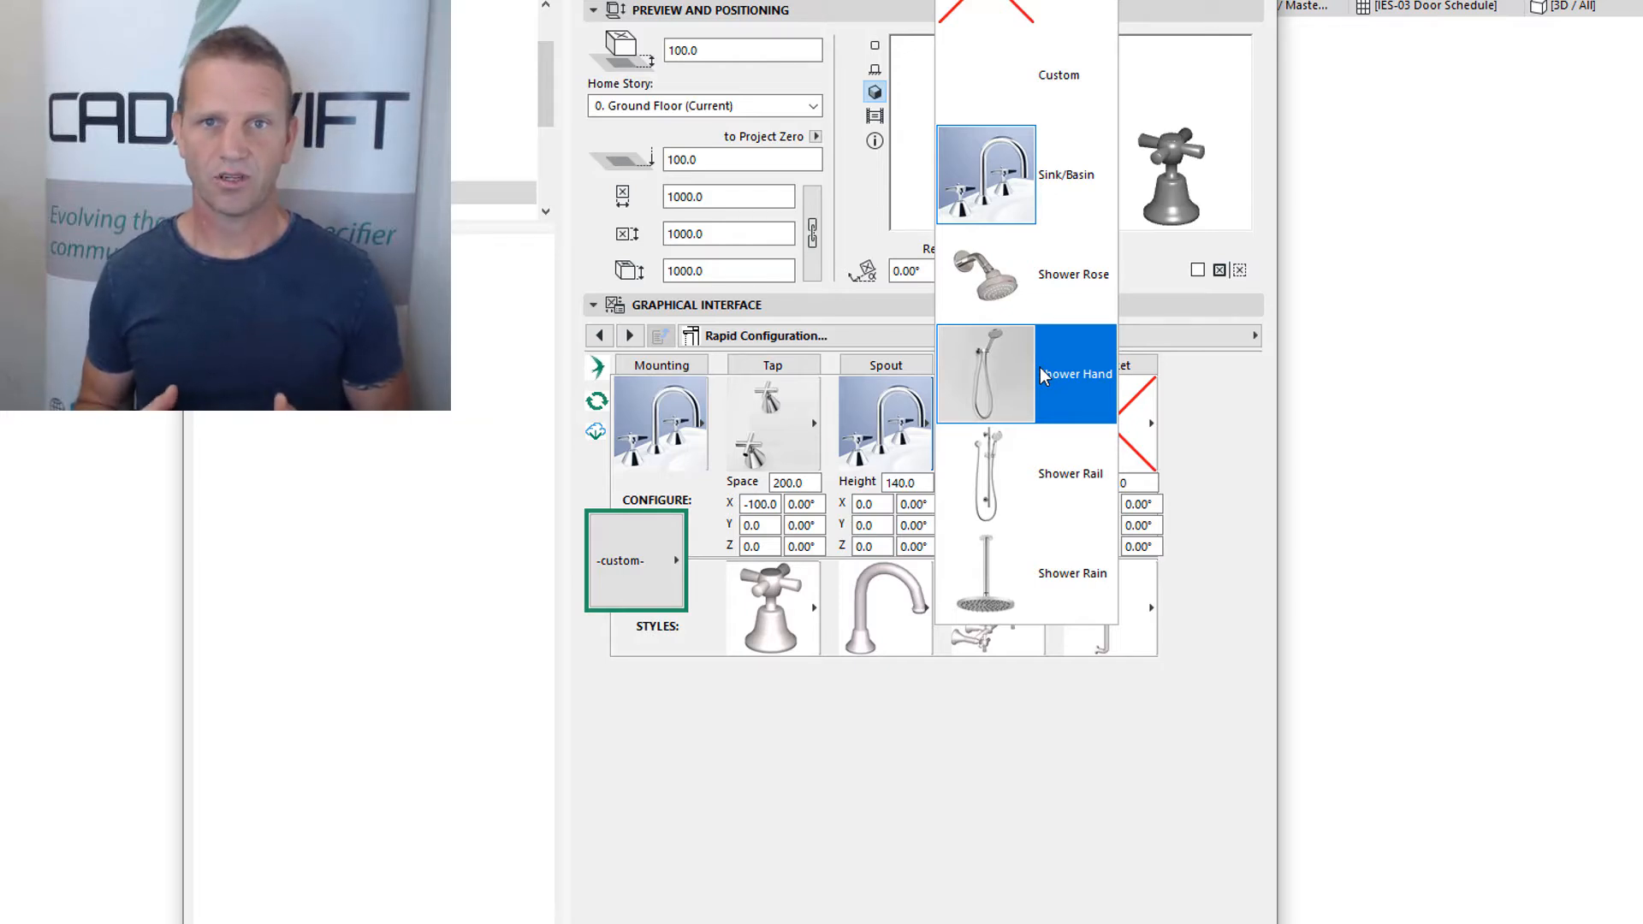
pyautogui.click(903, 419)
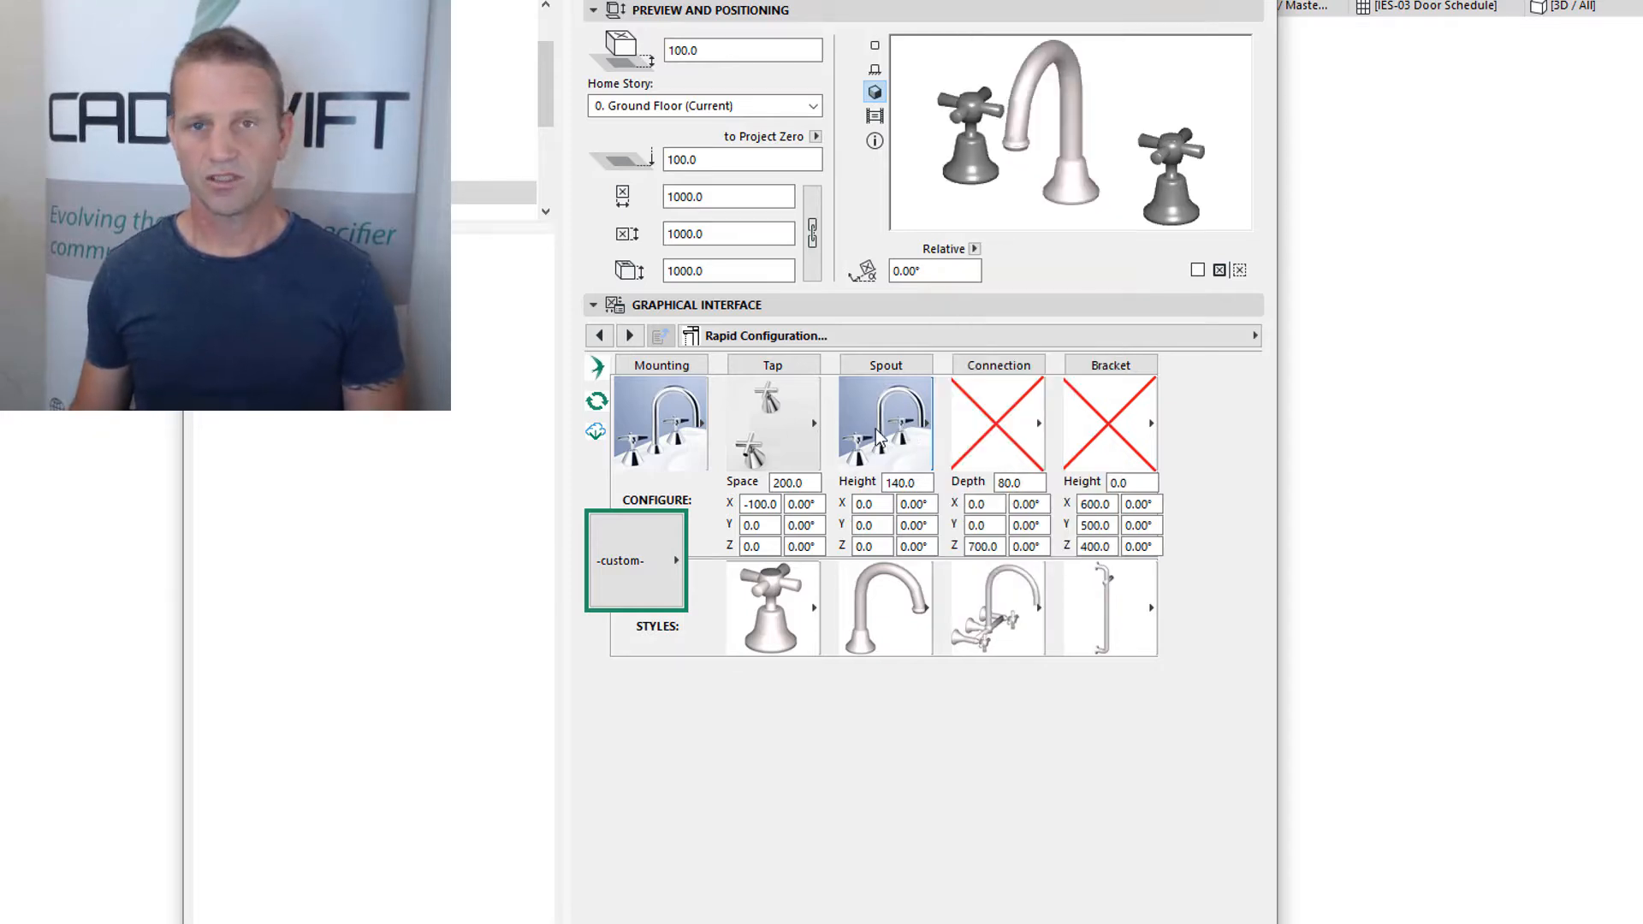
# Try the Exposed connection type and look through the bracket options
pyautogui.click(995, 415)
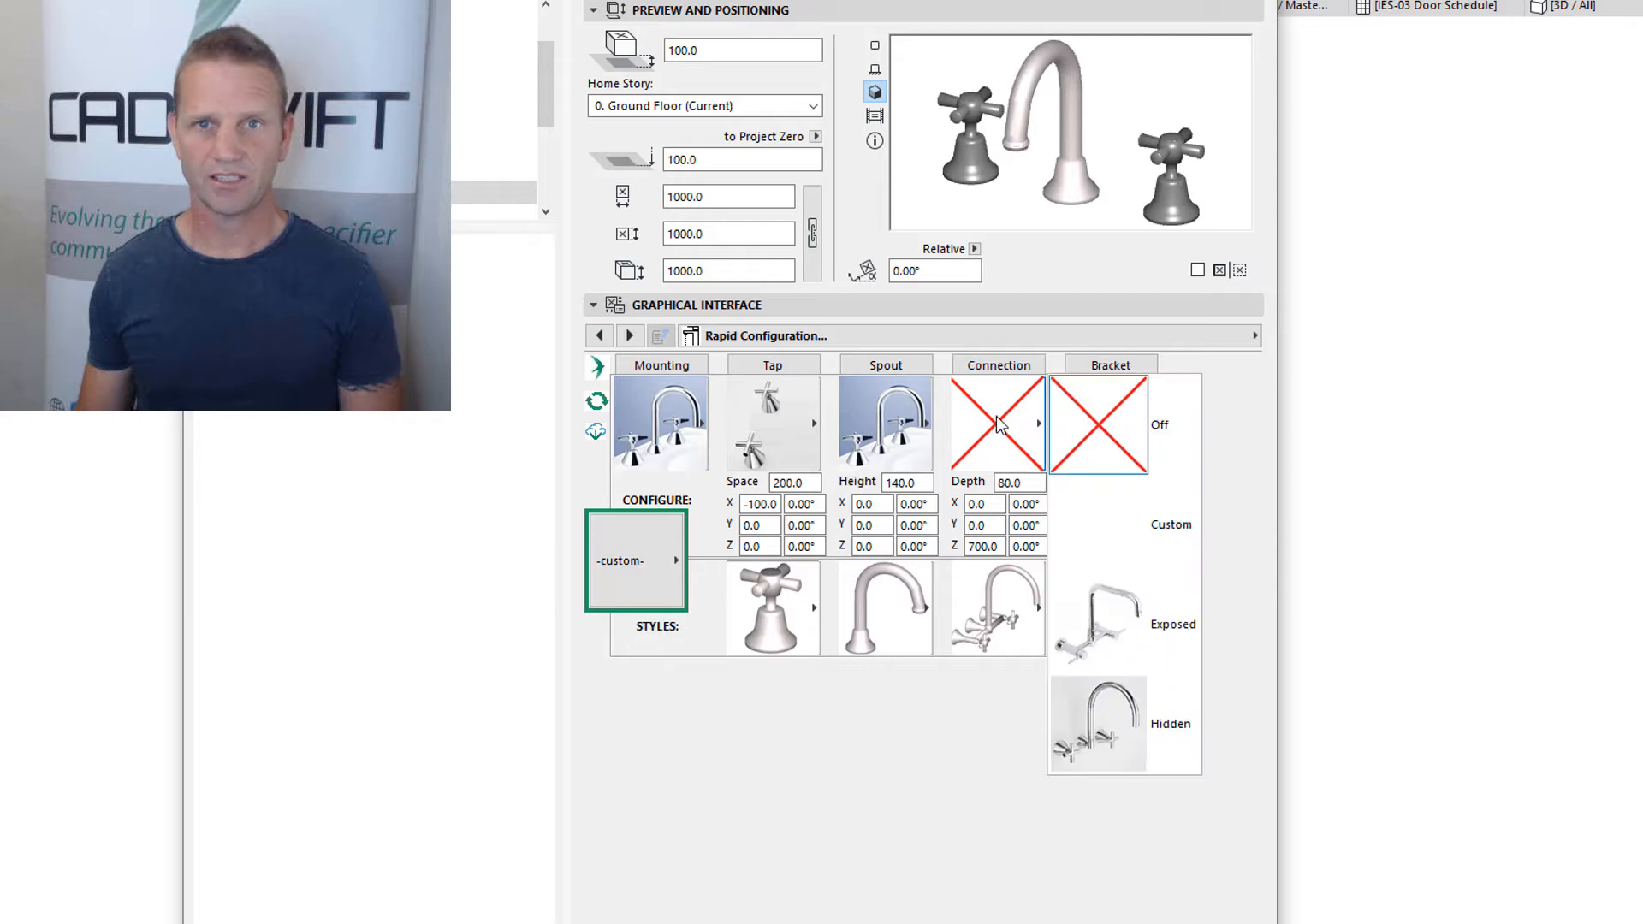
pyautogui.click(1161, 640)
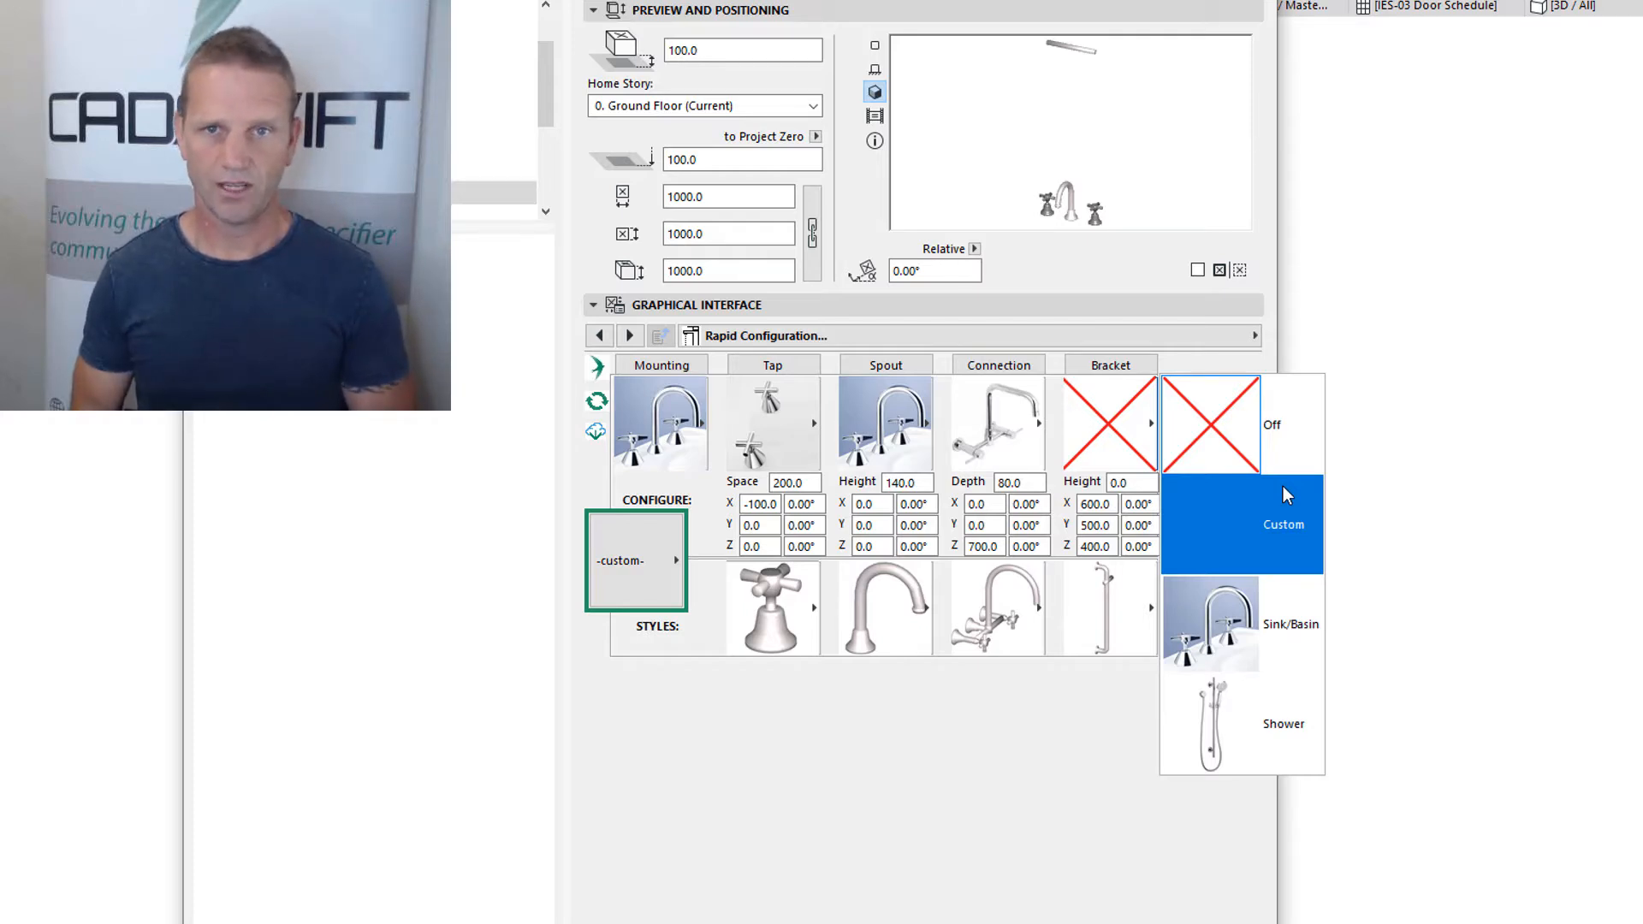
pyautogui.click(1283, 487)
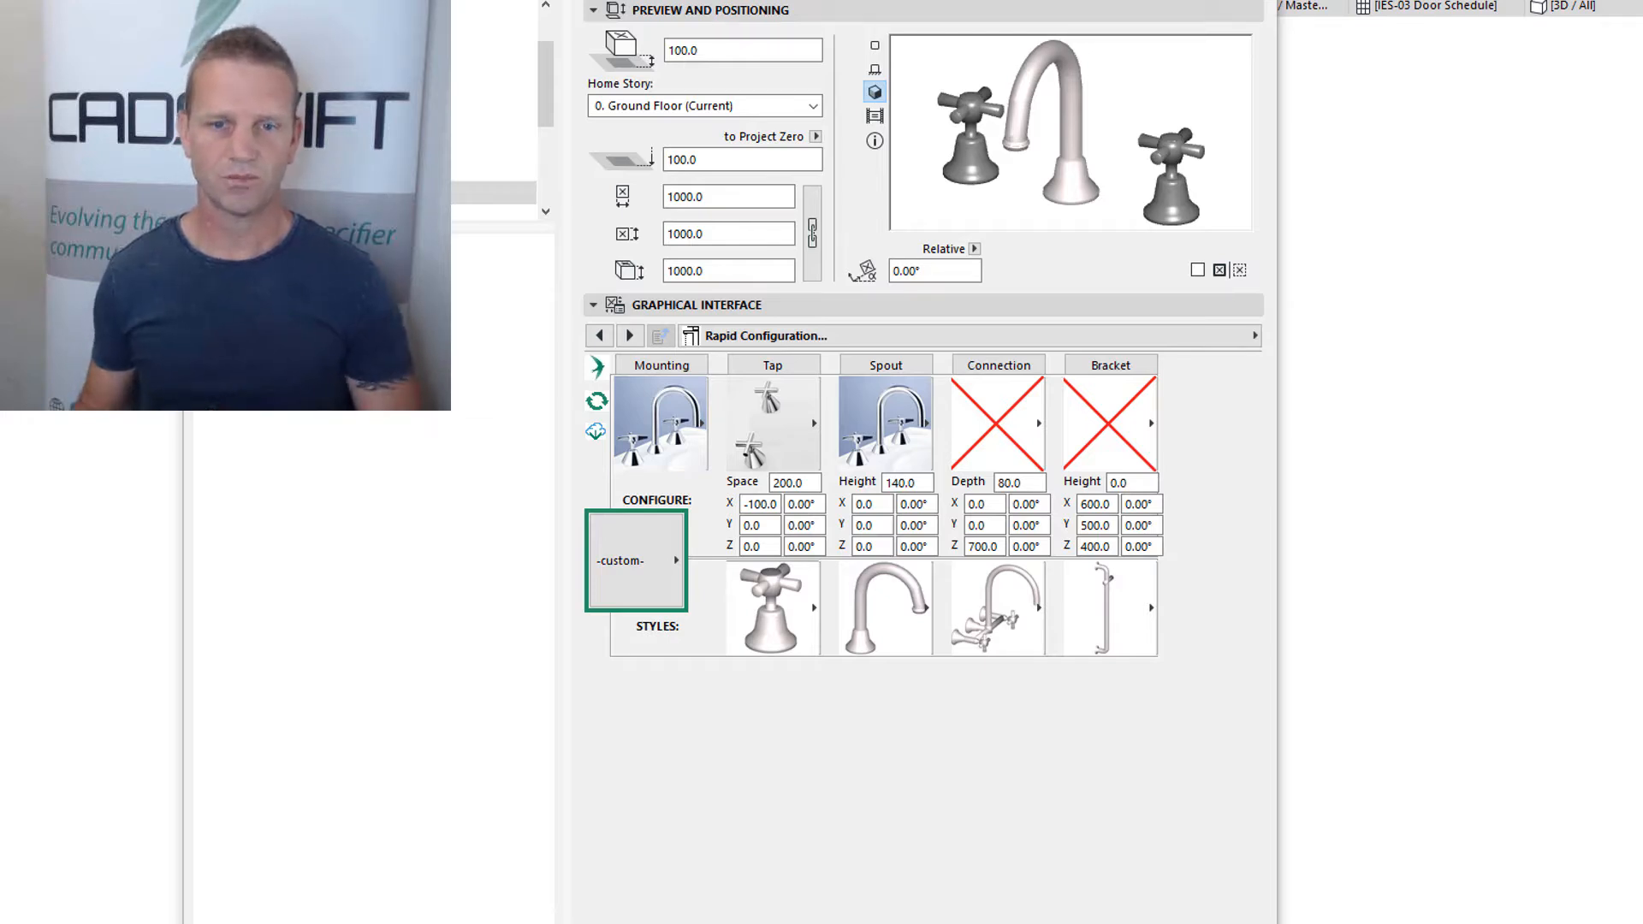
# Use bench mounting with the Double tap arrangement, and check the tap spacing and X position fields
pyautogui.click(650, 419)
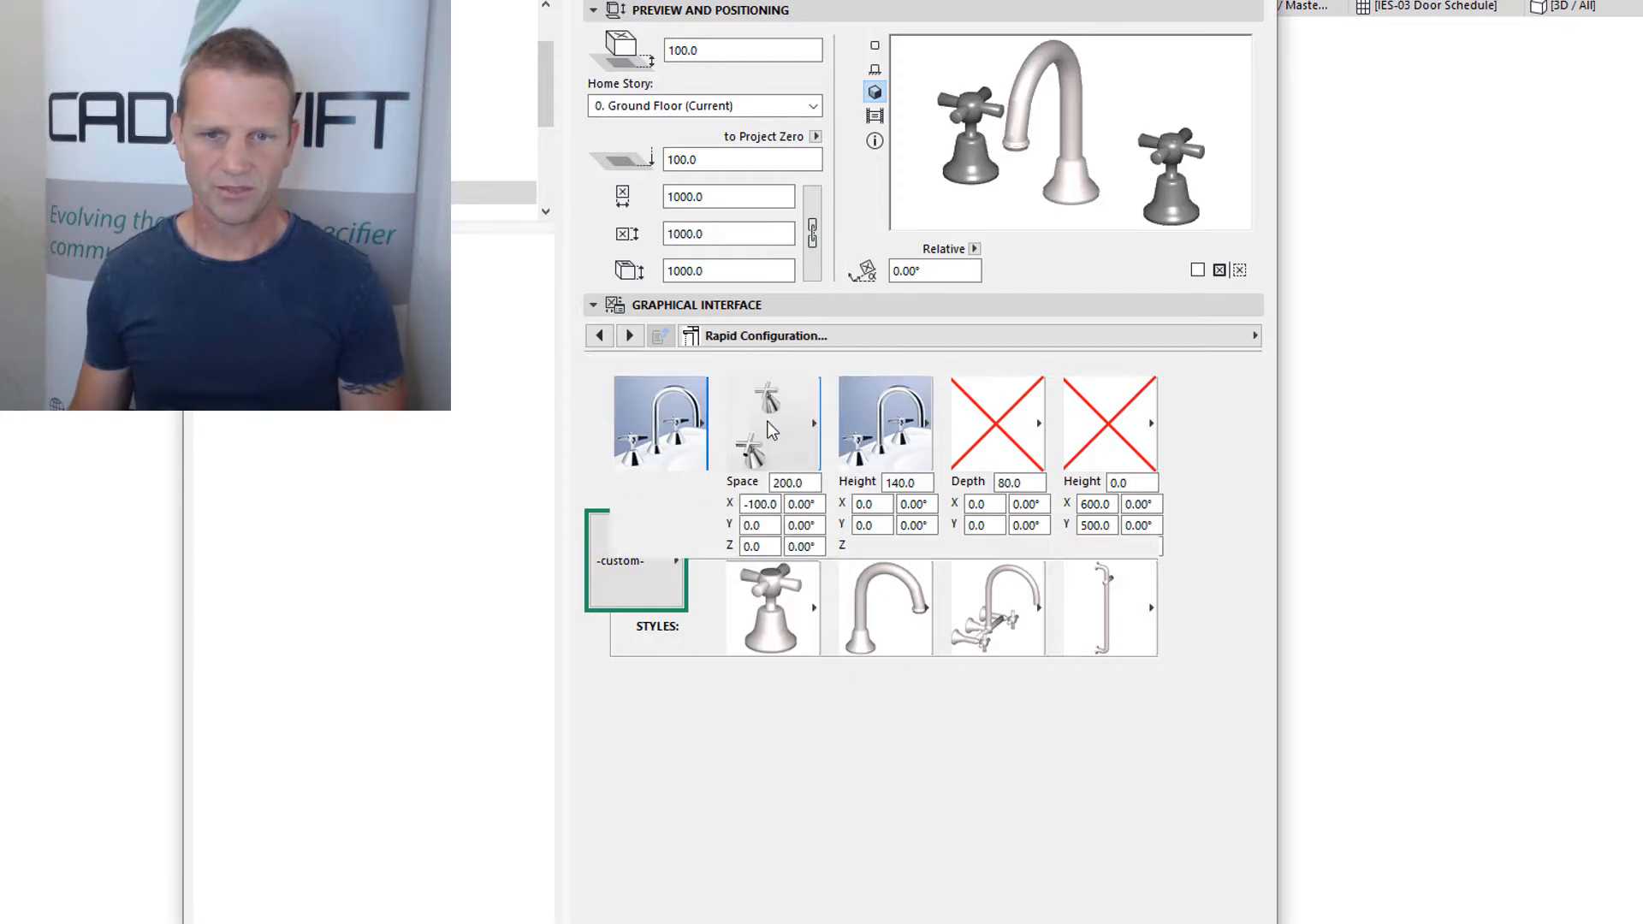
pyautogui.click(772, 424)
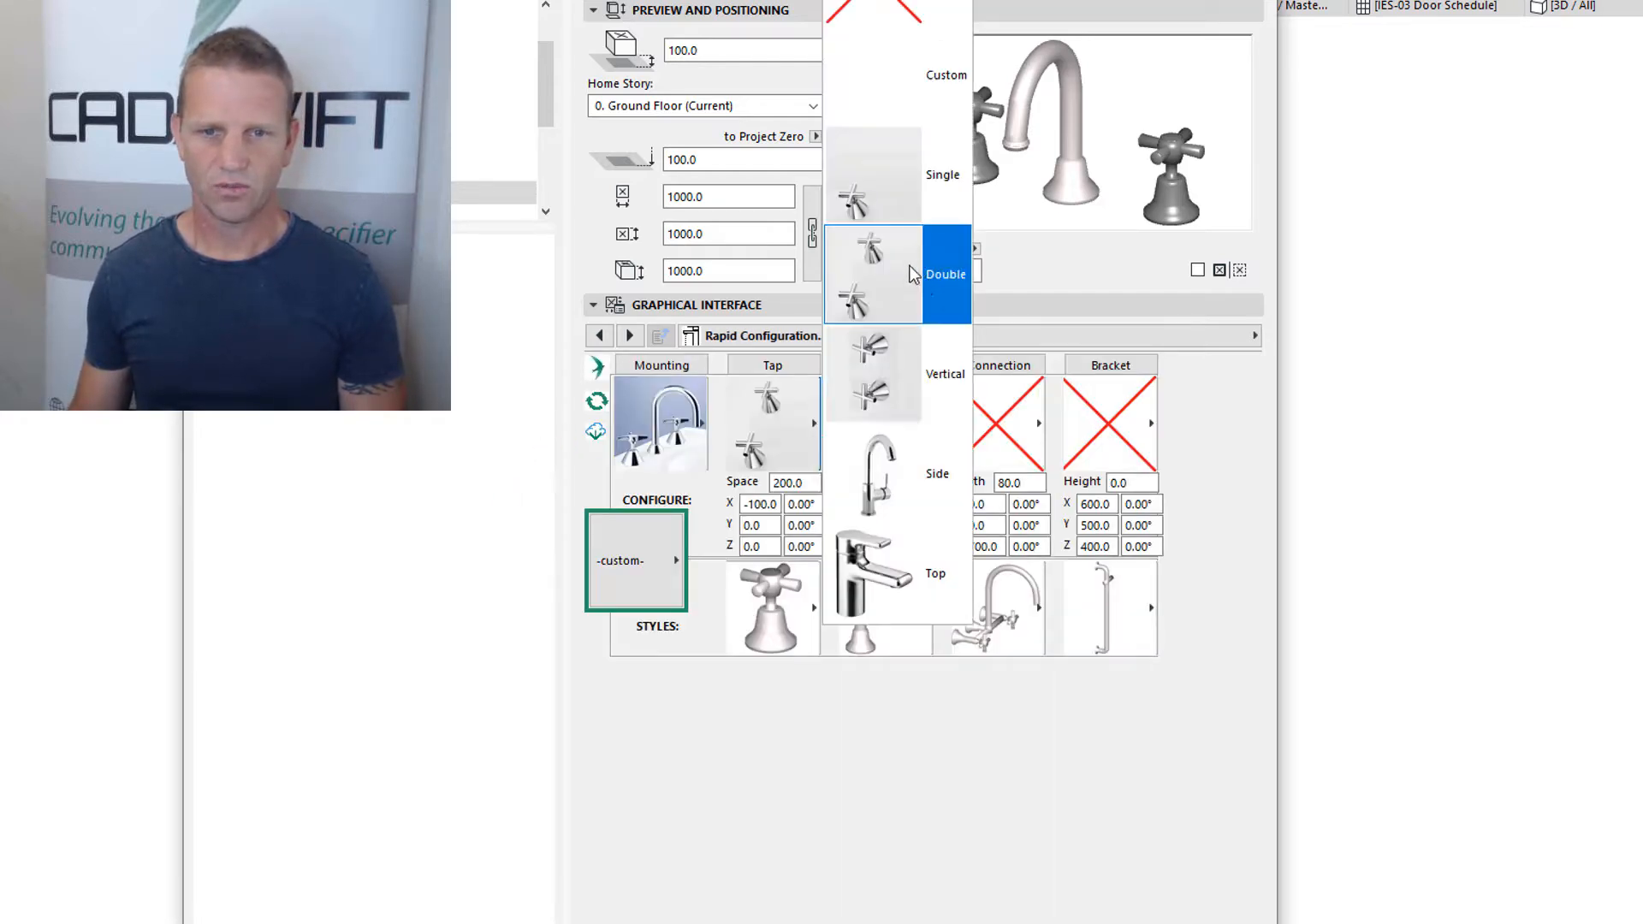
pyautogui.click(914, 272)
pyautogui.click(782, 484)
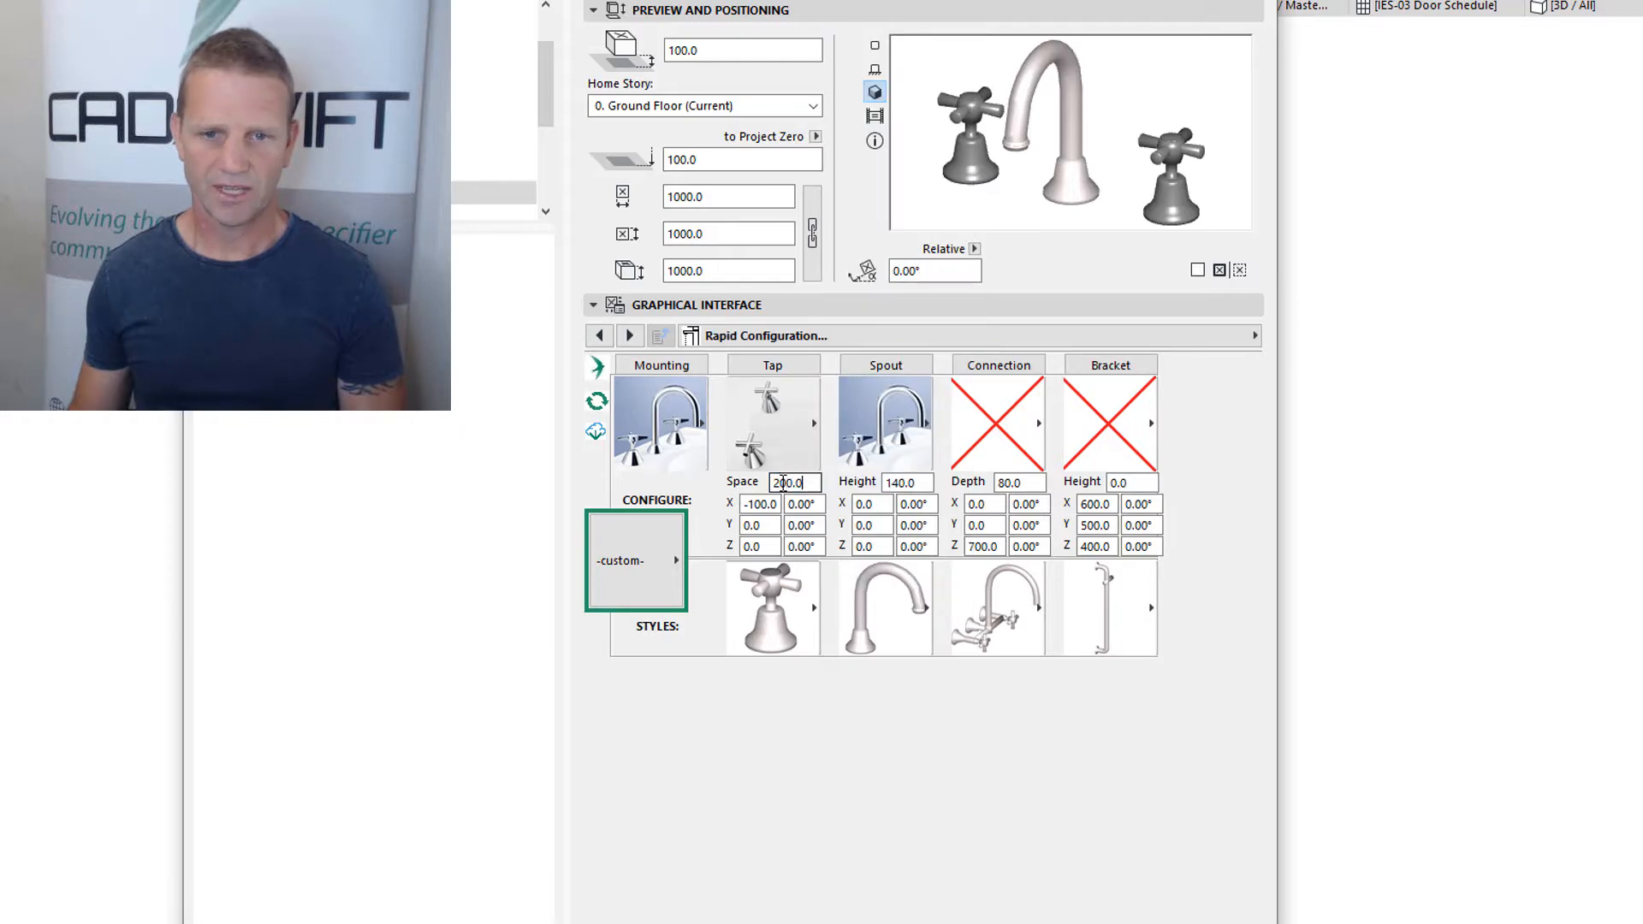
pyautogui.click(751, 505)
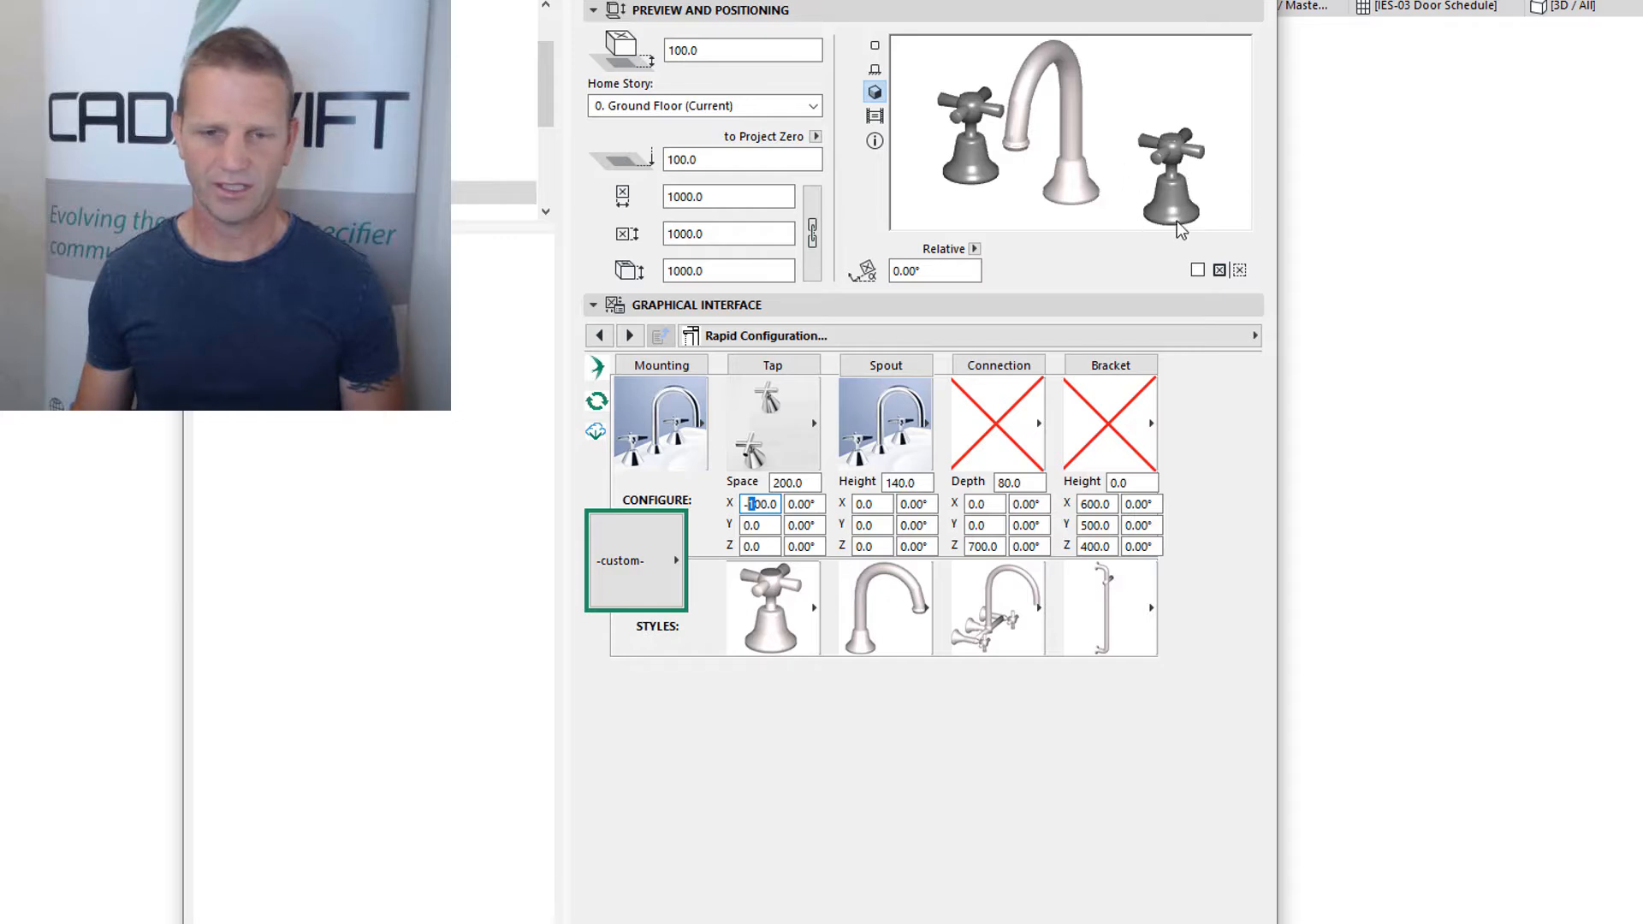
# Set the tap style to Modern Lever
pyautogui.click(773, 602)
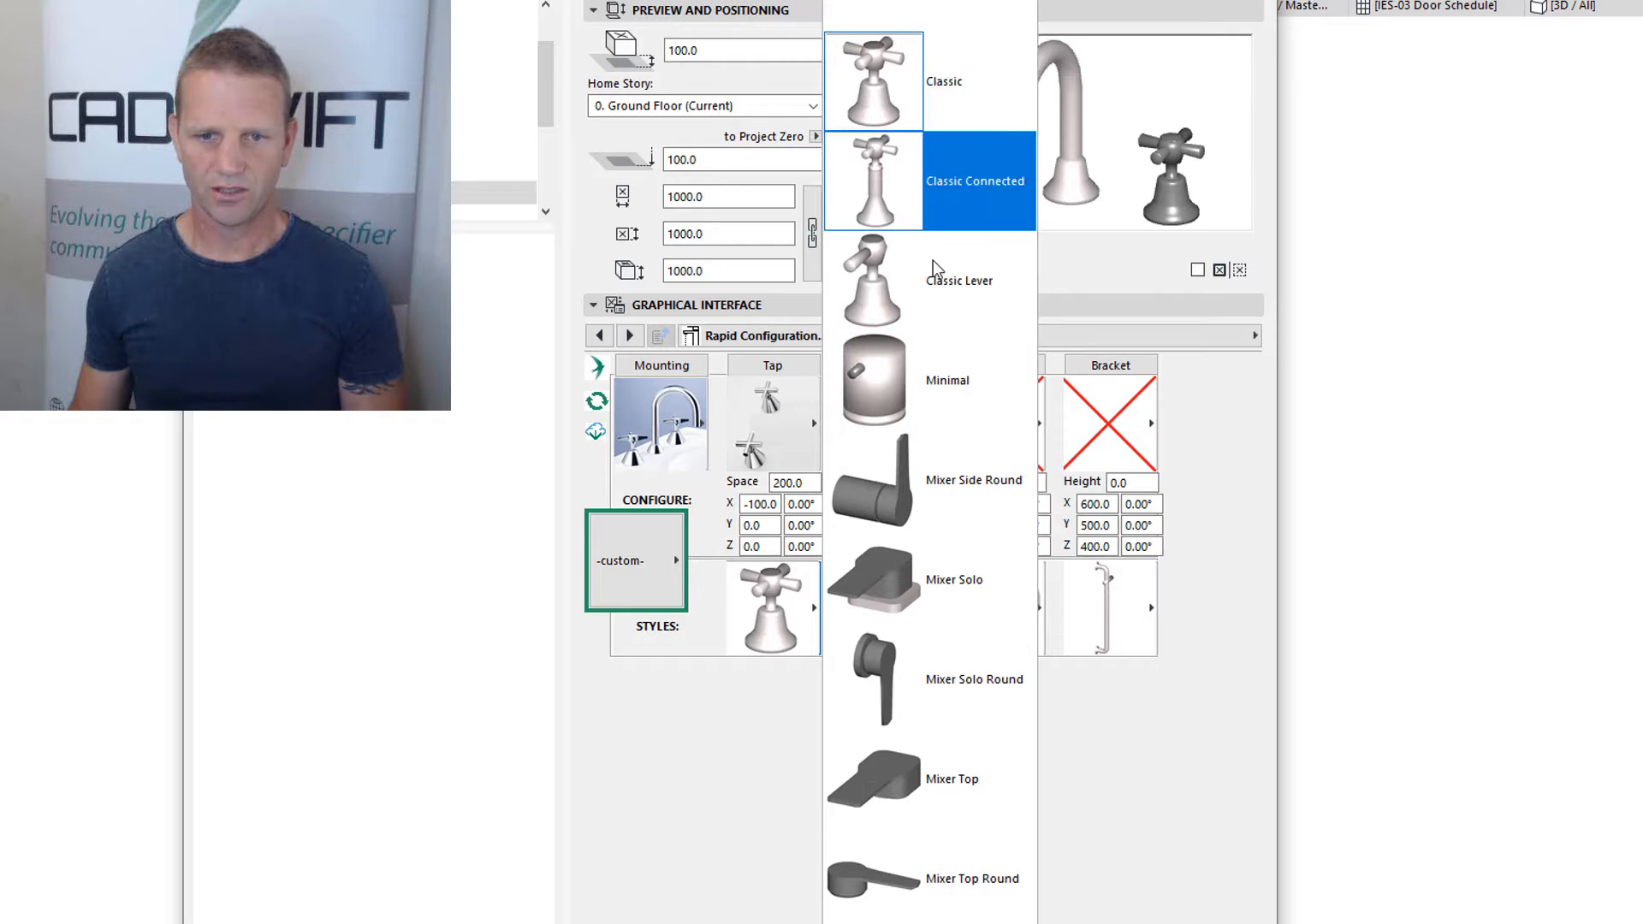
pyautogui.scroll(-2, 924, 505)
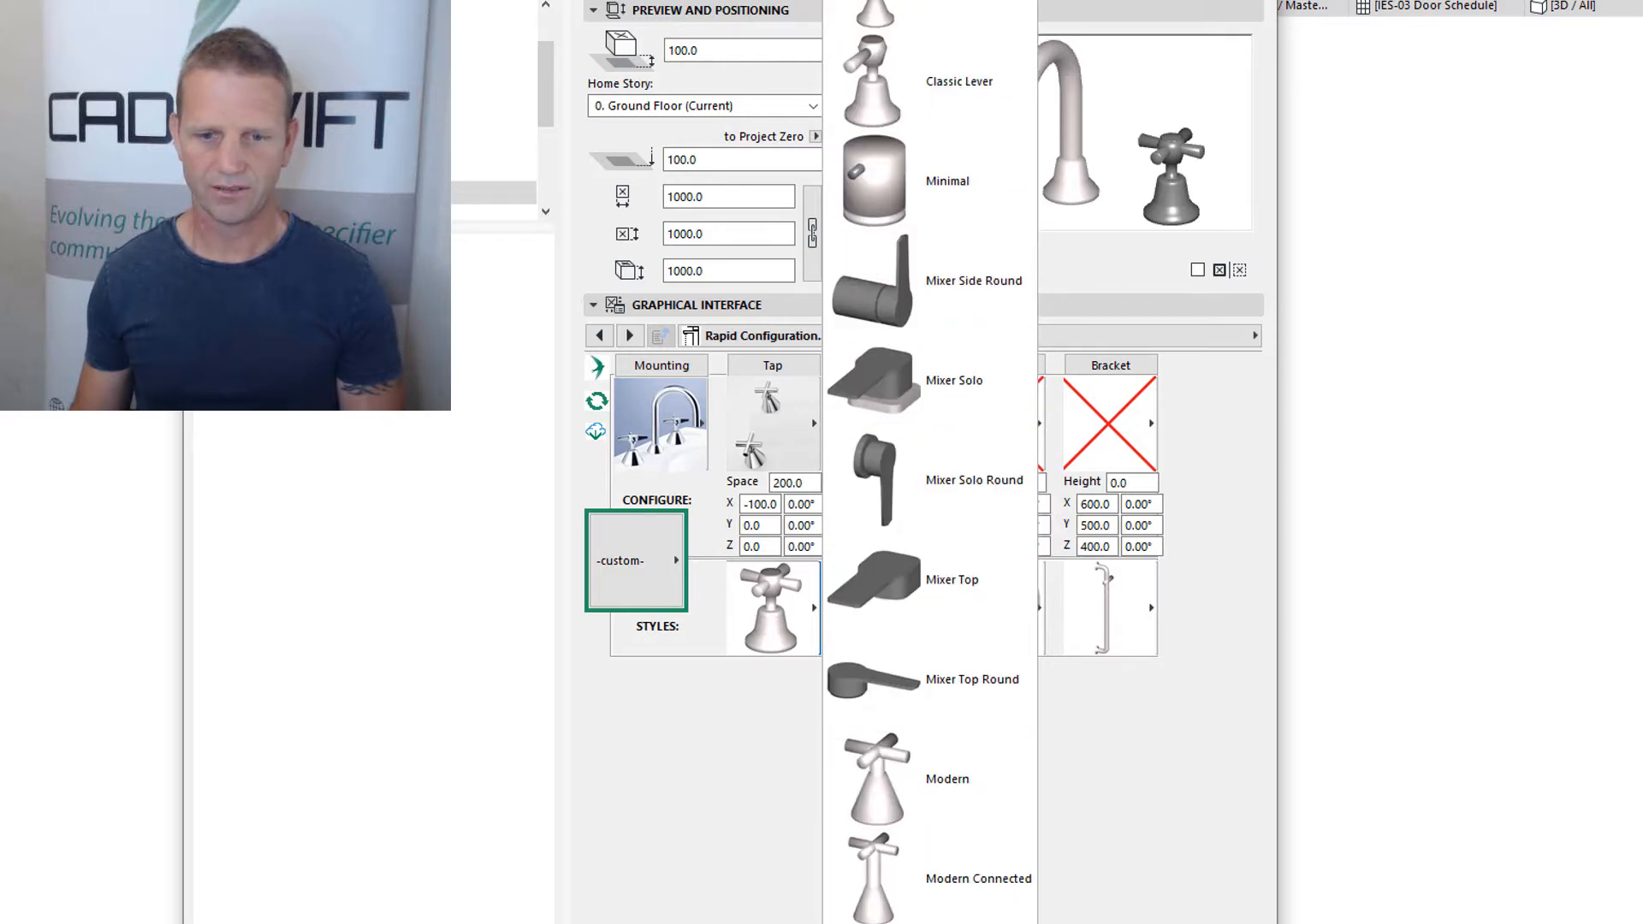
pyautogui.click(932, 922)
pyautogui.click(892, 424)
pyautogui.click(941, 322)
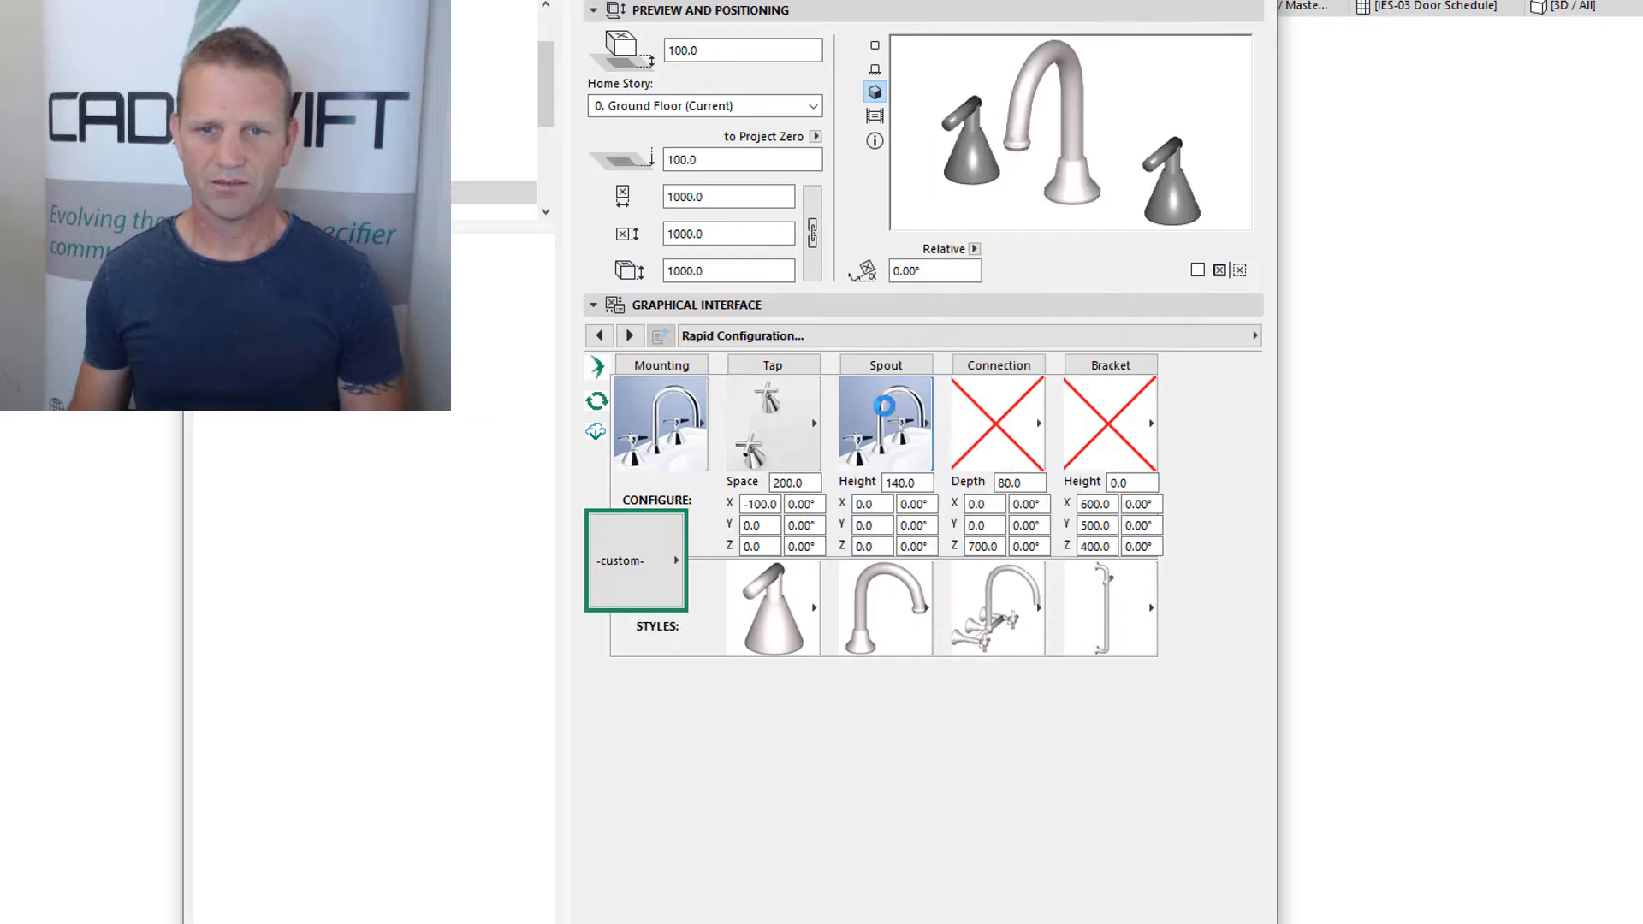
# Keep the spout type as Sink/Basin and set the spout style to Minimal Sink
pyautogui.click(885, 405)
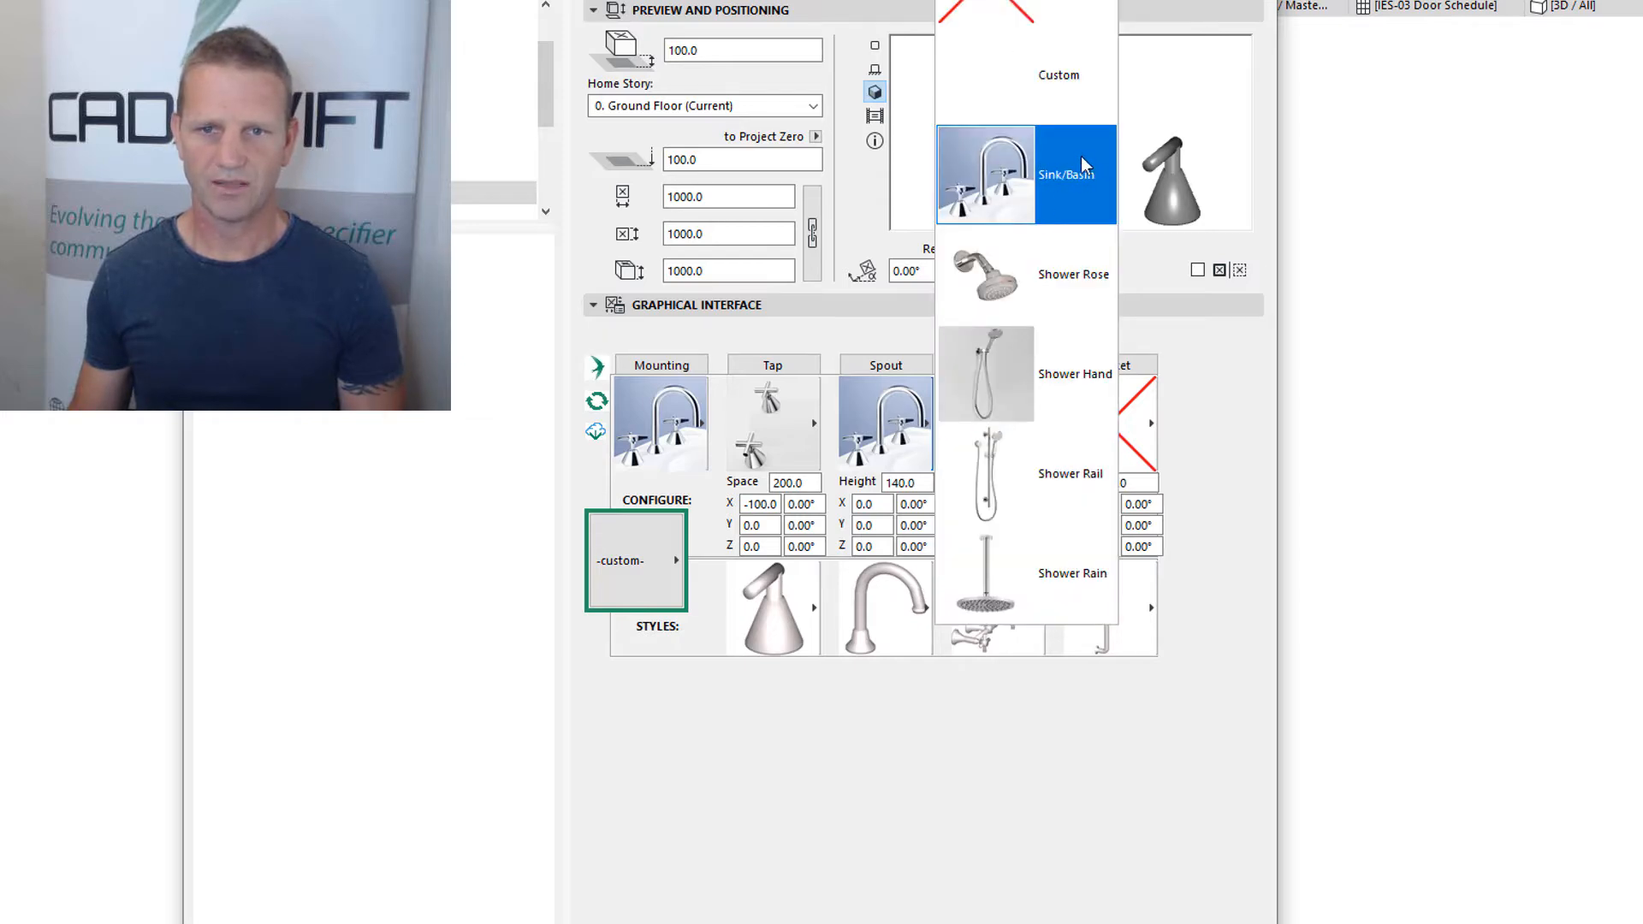
pyautogui.click(1059, 164)
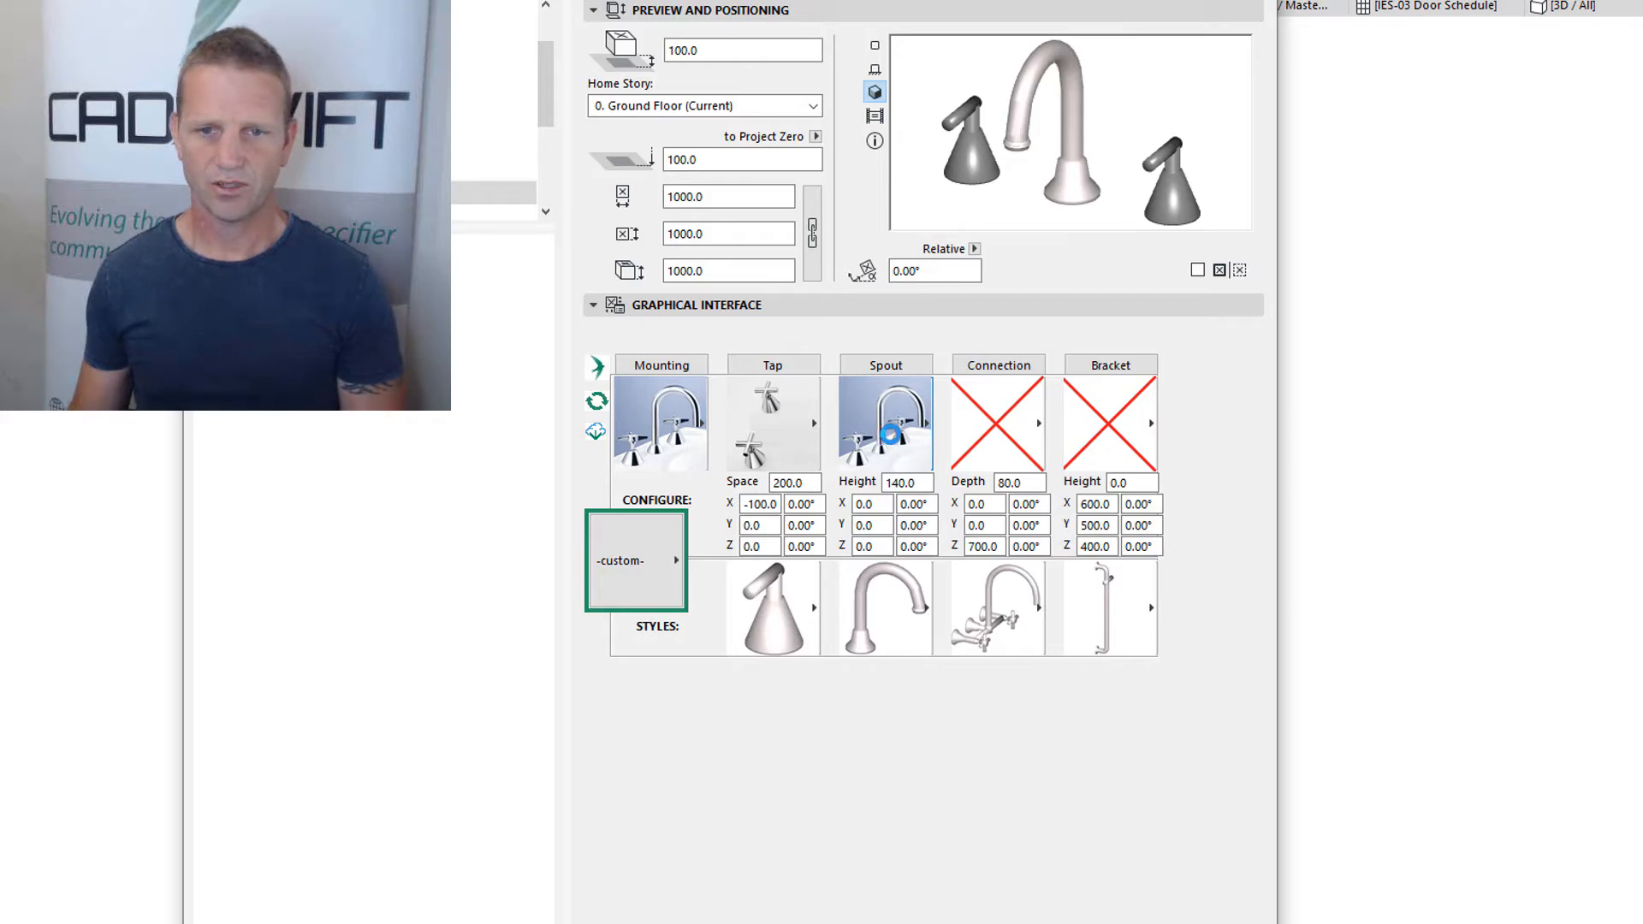
pyautogui.click(889, 435)
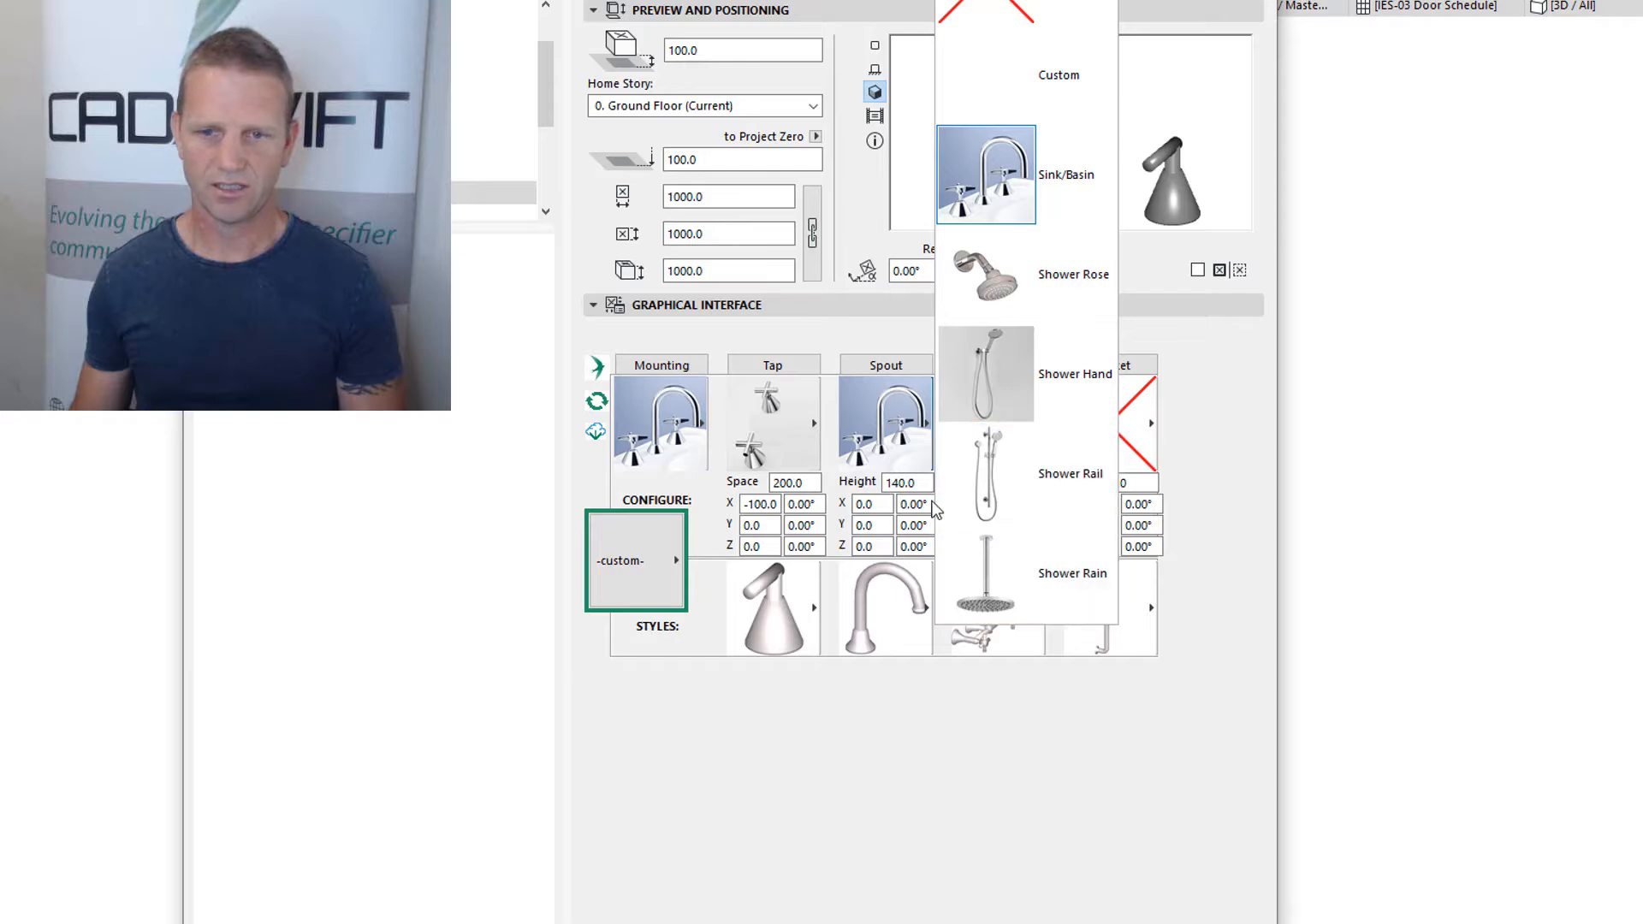
pyautogui.click(900, 455)
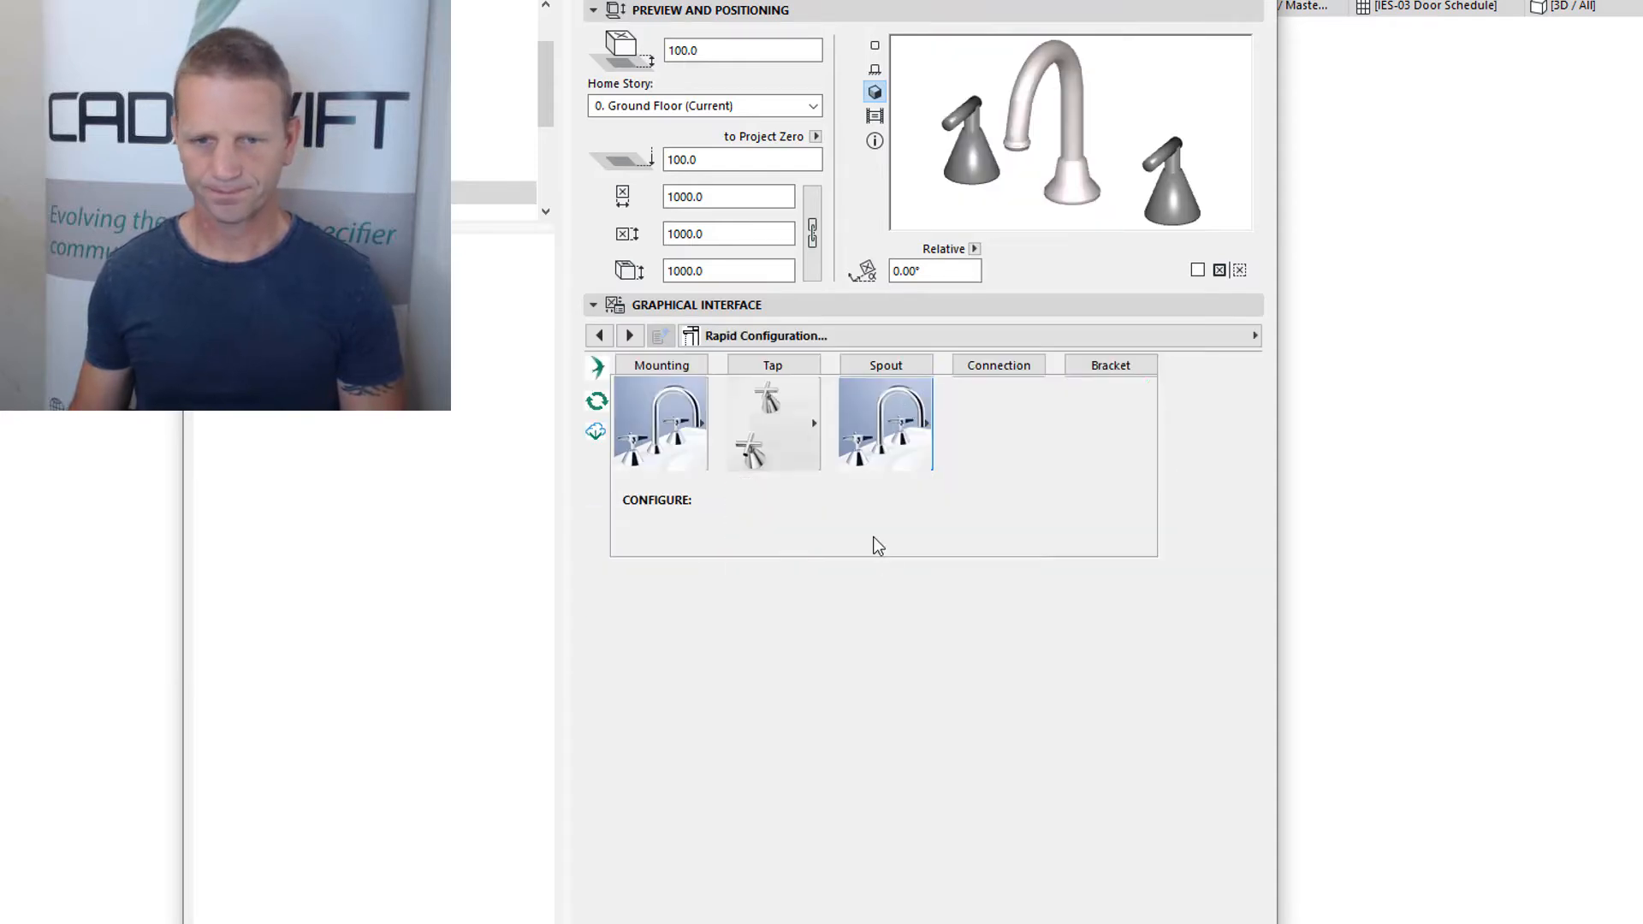
pyautogui.click(897, 604)
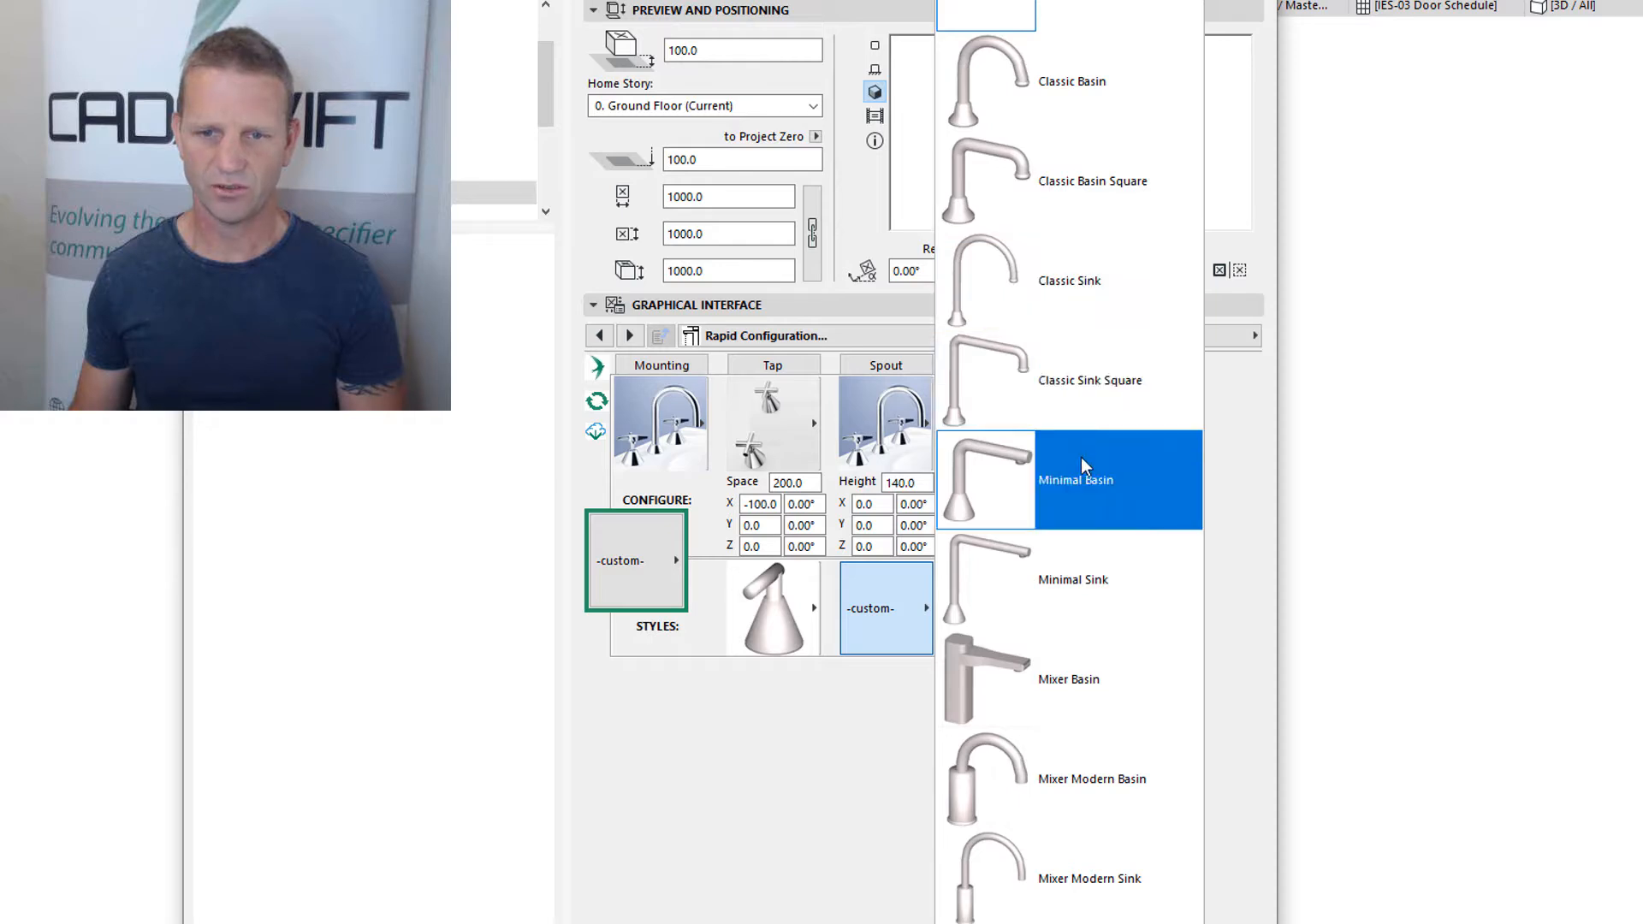
pyautogui.click(1069, 580)
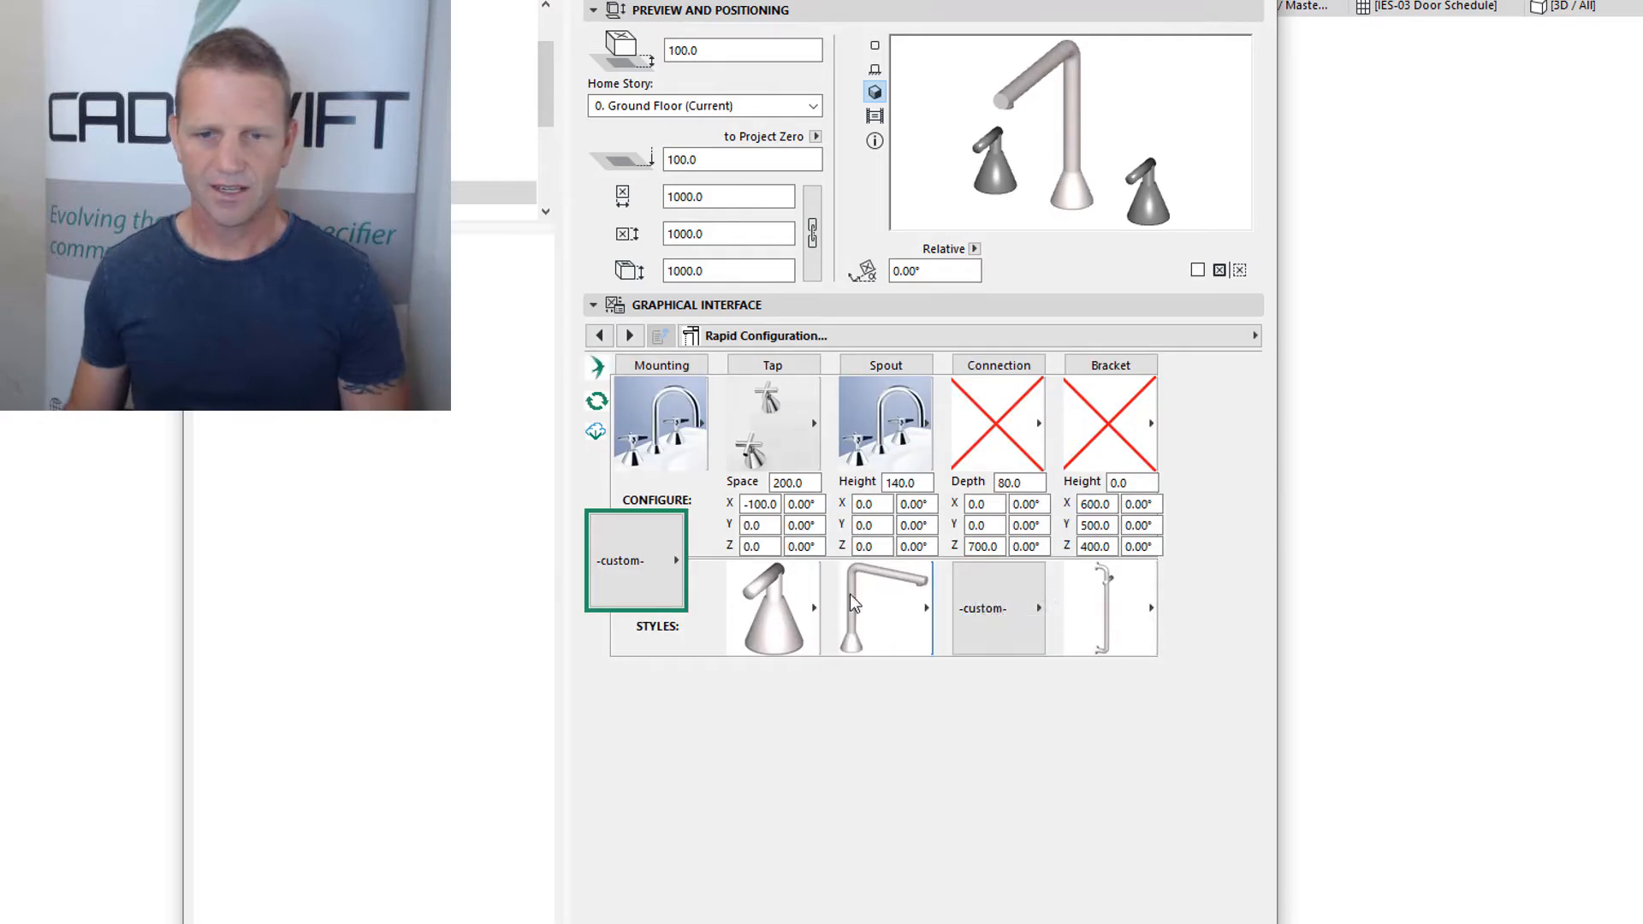
# Examine the tap and spout position and angle settings in Rapid Configuration and in the Components assembly settings
pyautogui.click(916, 503)
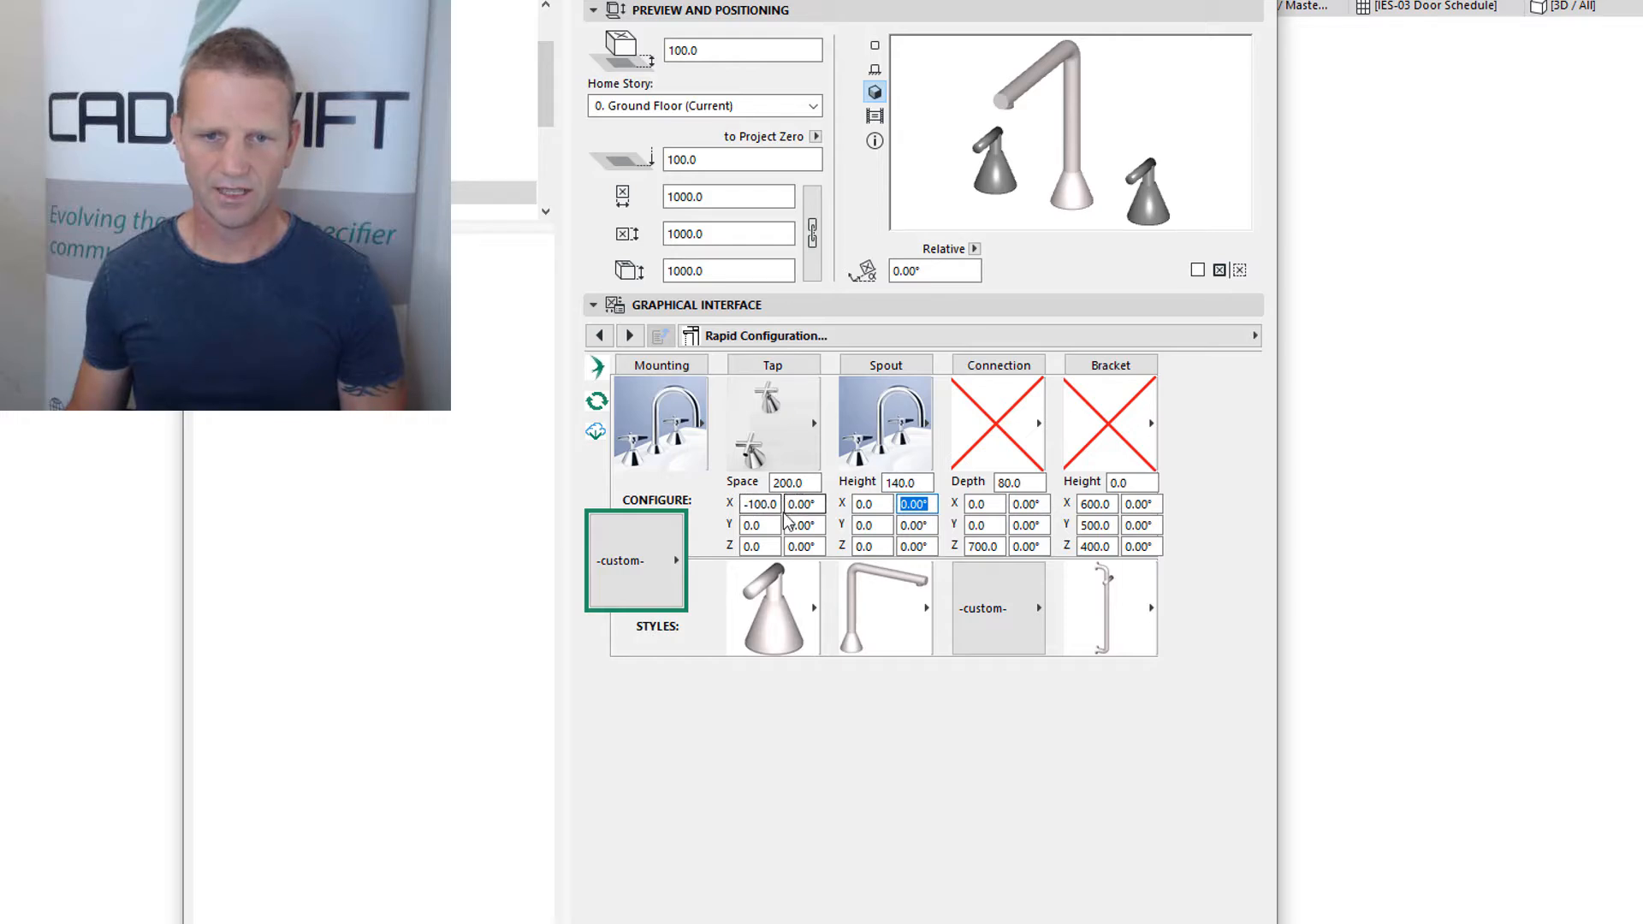
pyautogui.click(750, 525)
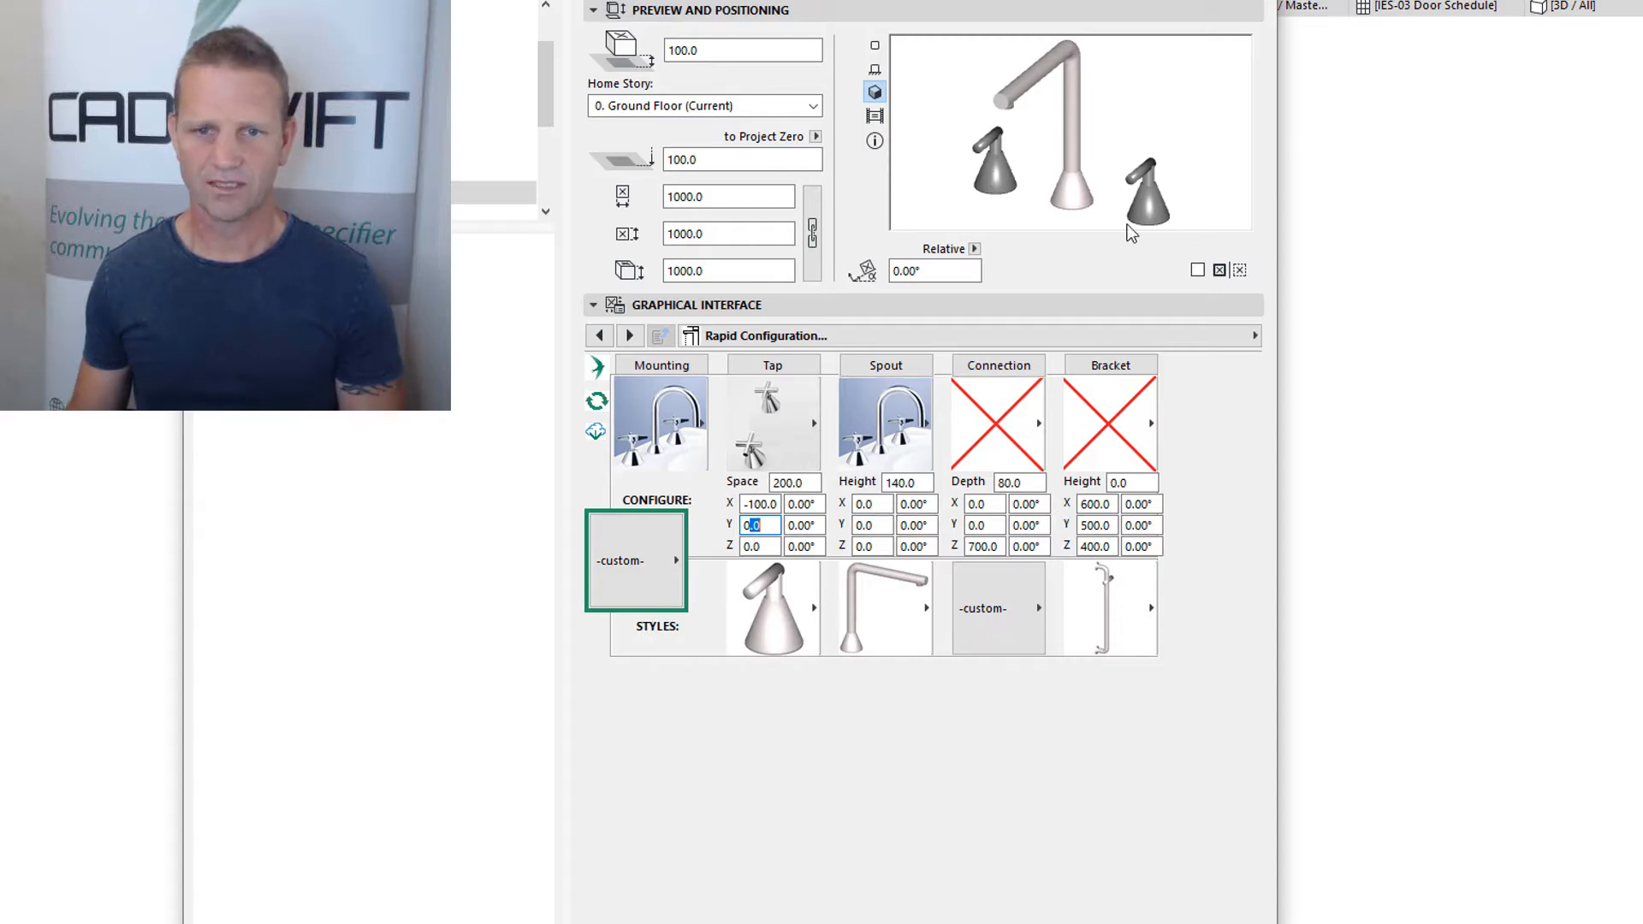
pyautogui.click(753, 546)
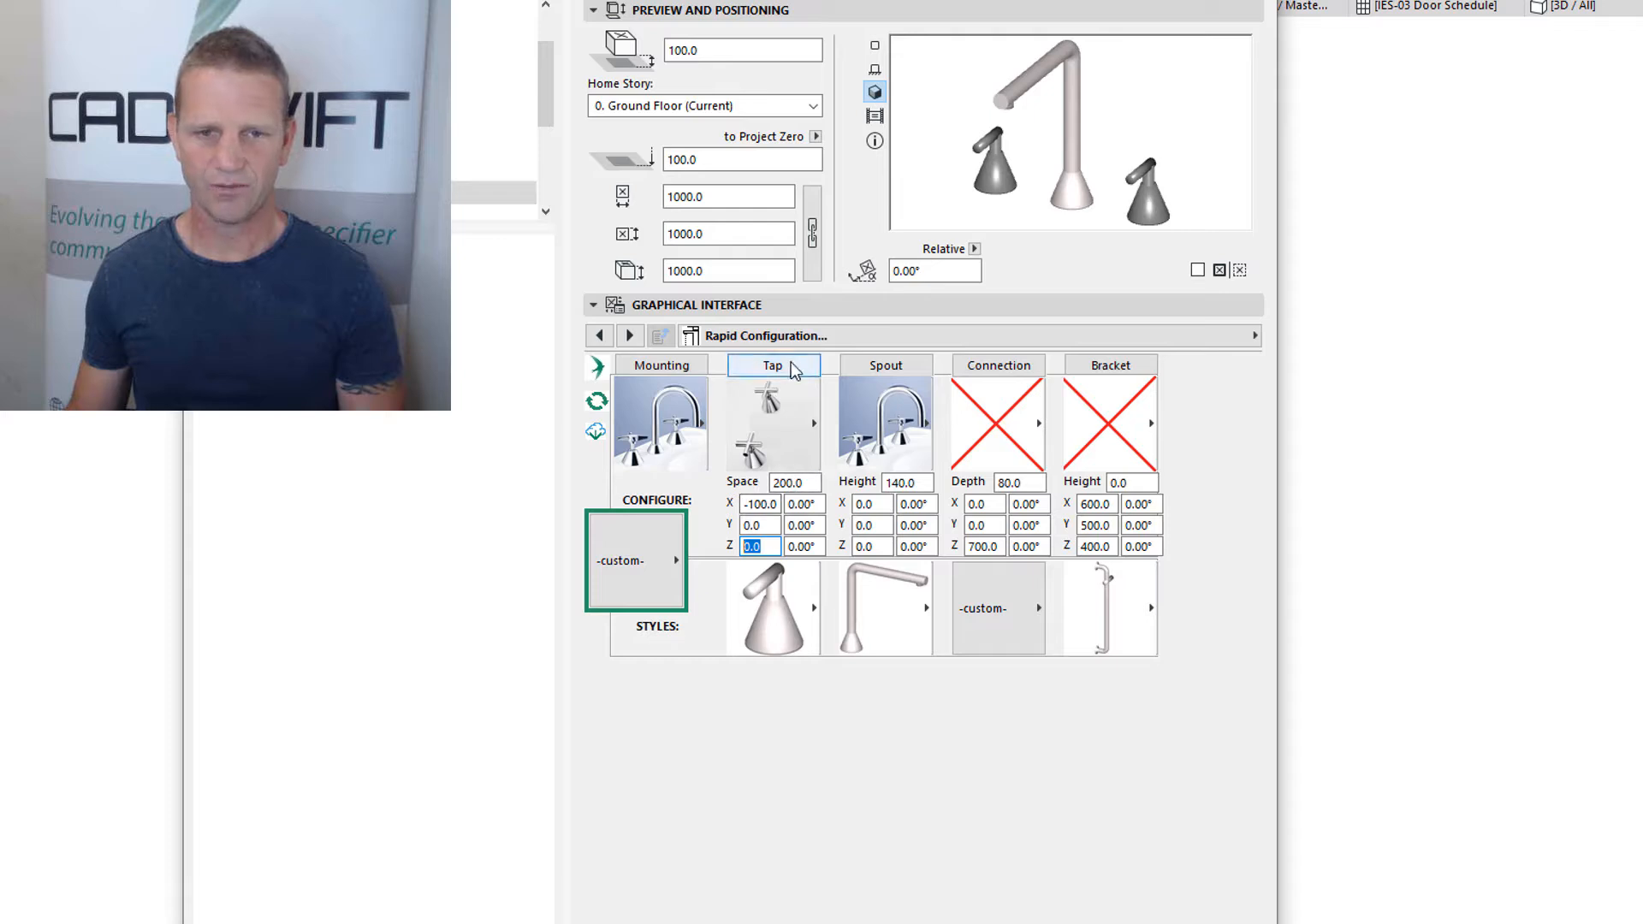
pyautogui.click(629, 336)
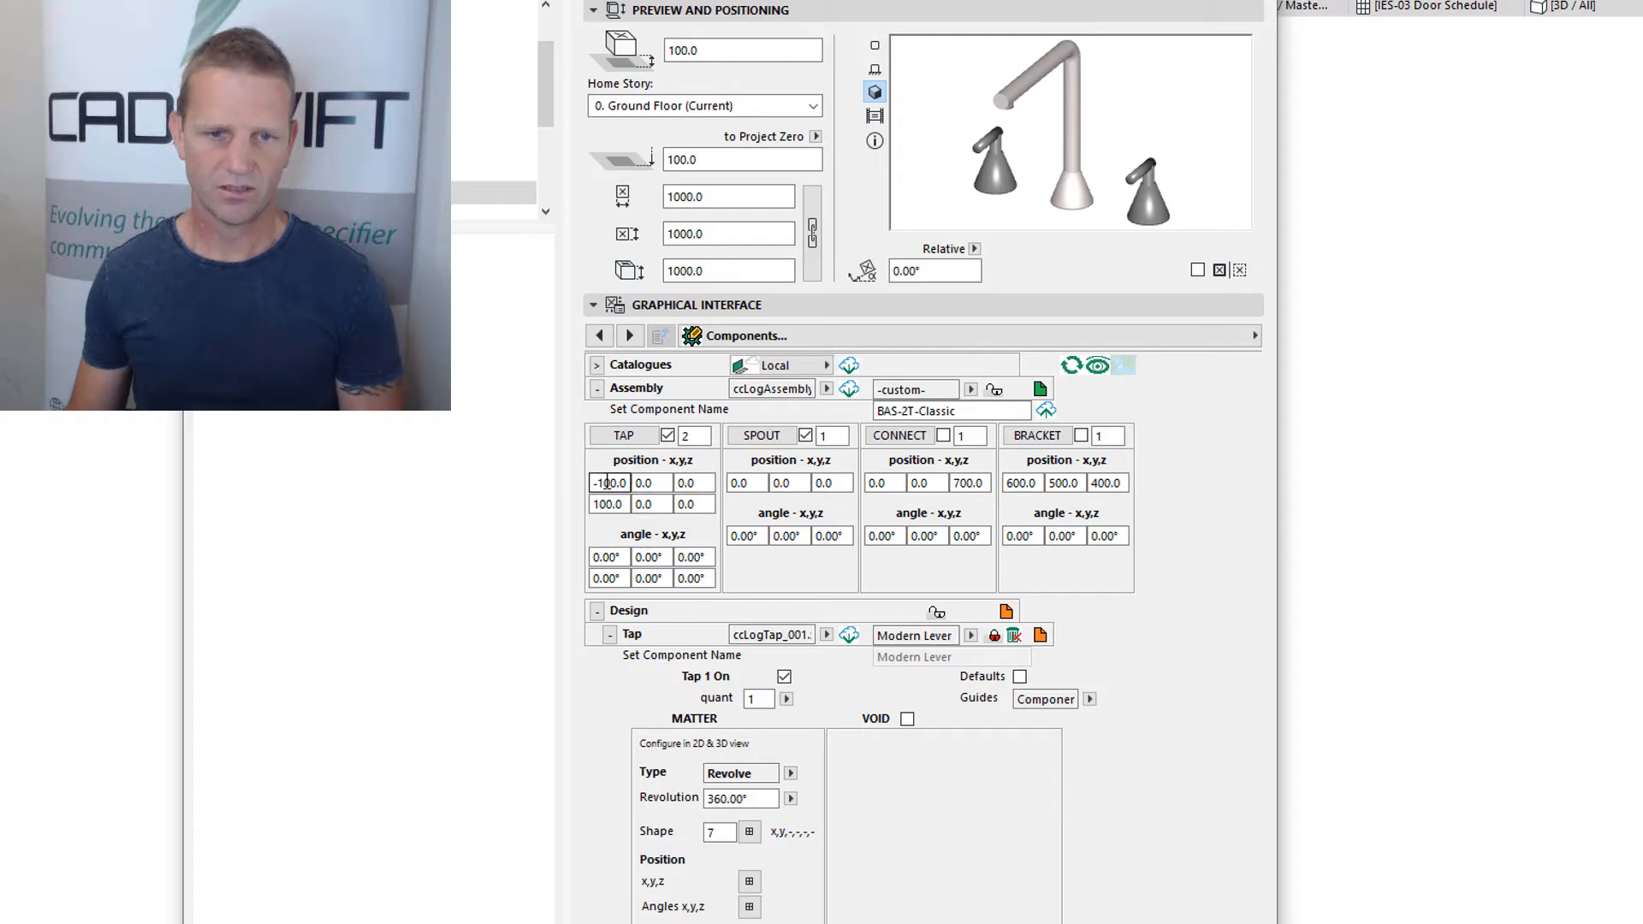
pyautogui.moveTo(602, 504); pyautogui.dragTo(586, 504)
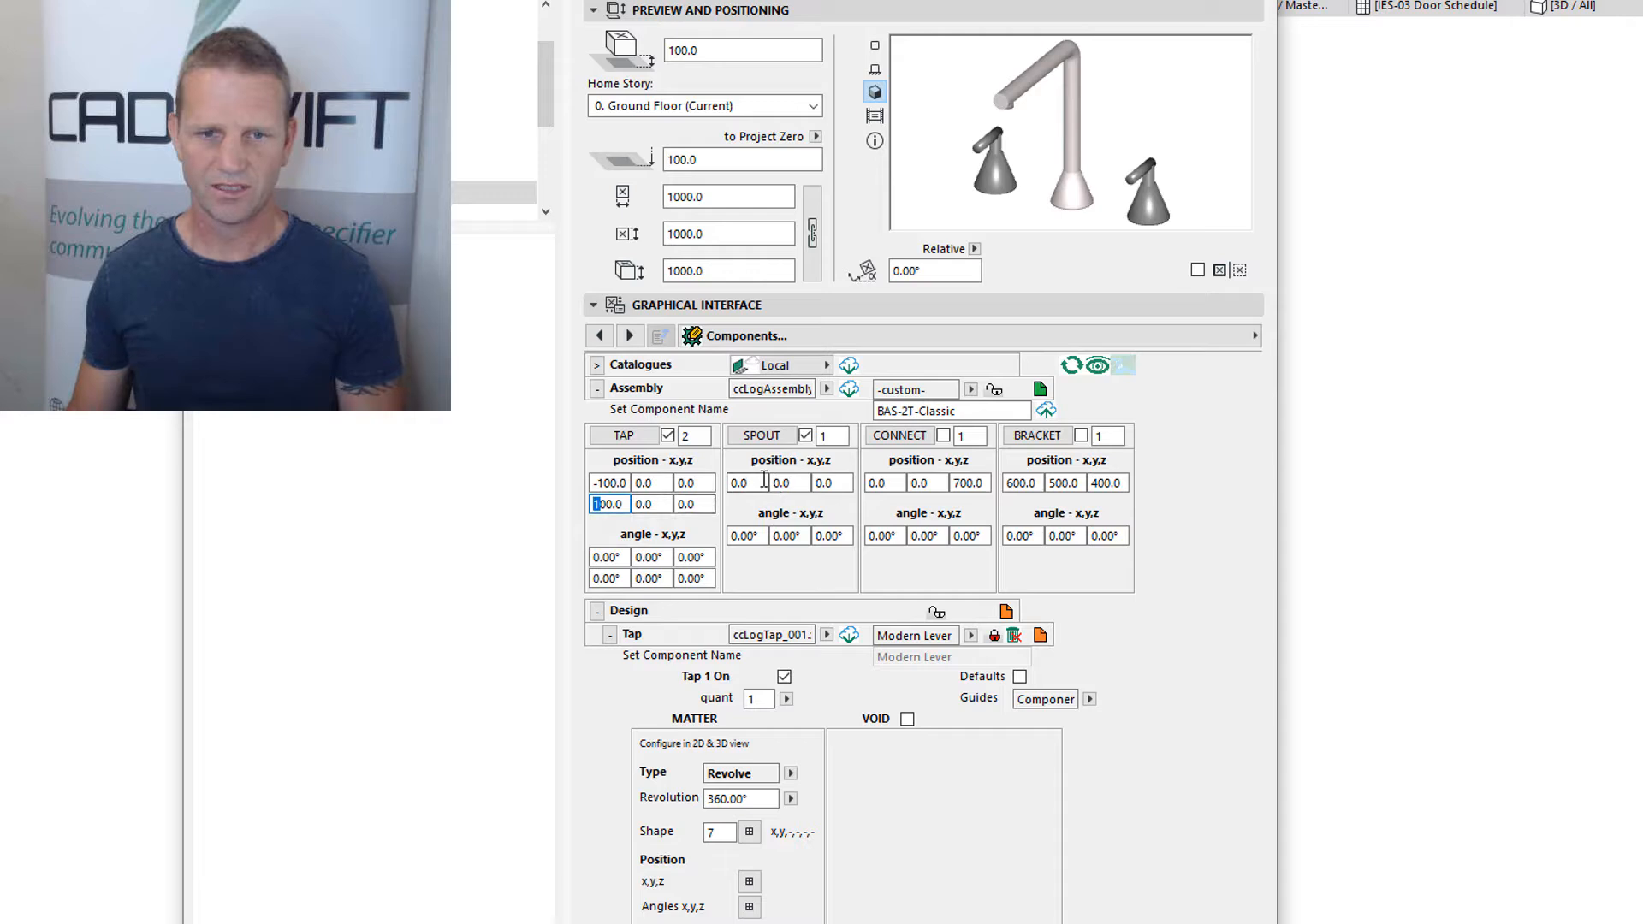
pyautogui.moveTo(758, 484); pyautogui.dragTo(686, 481)
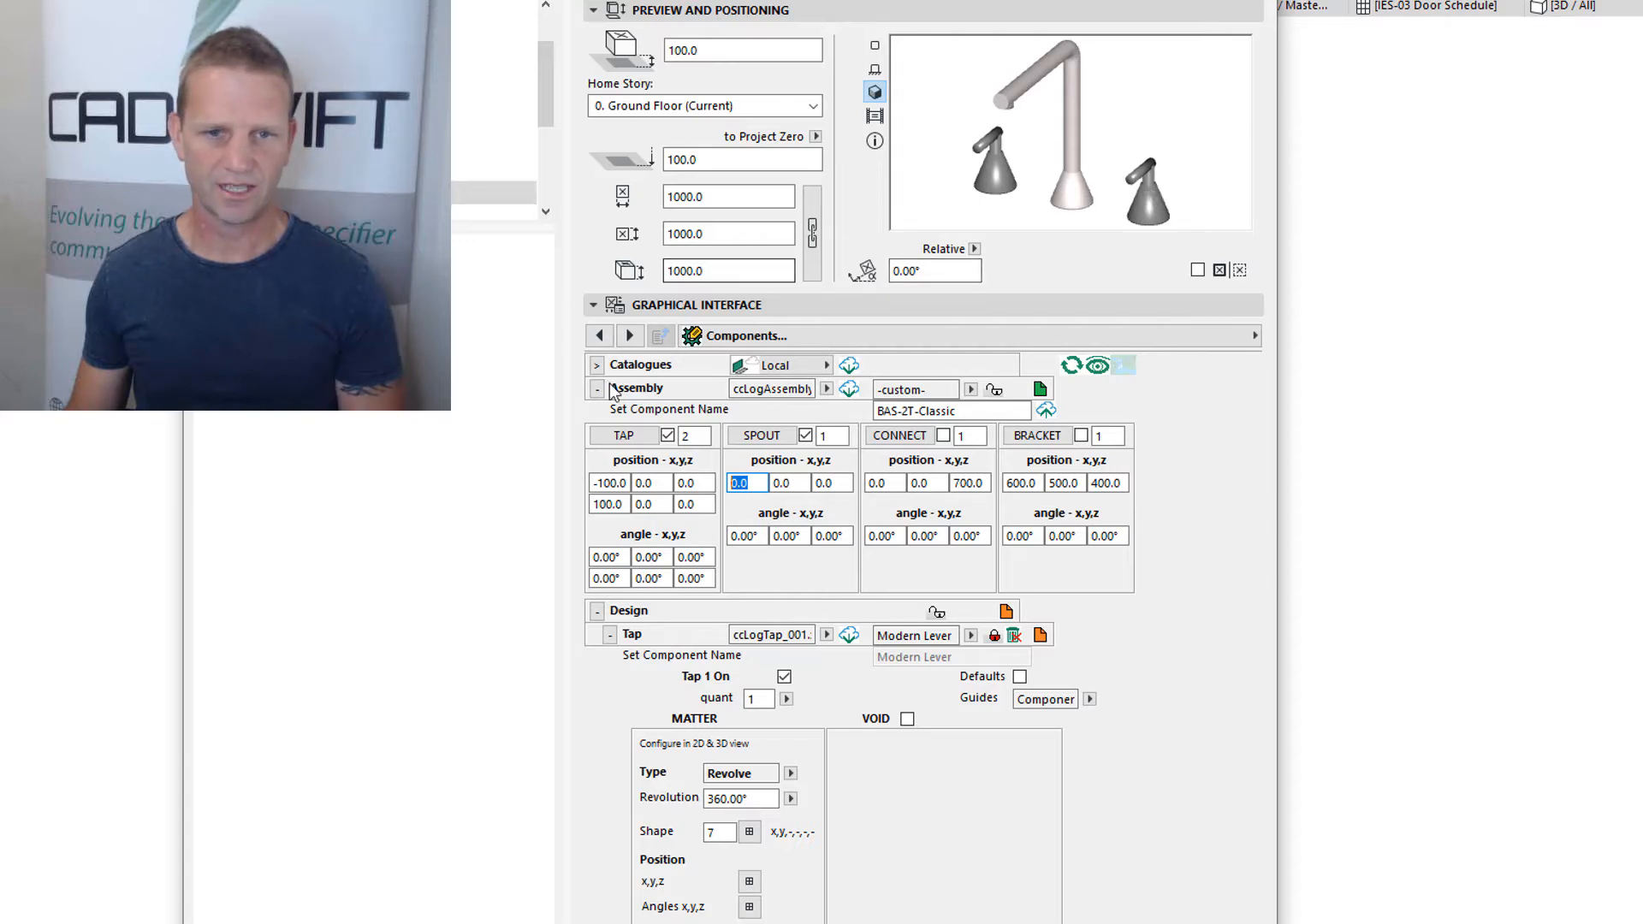
# Return to Rapid Configuration, set the tap arrangement to Single and set the tap's X position to 100
pyautogui.click(599, 336)
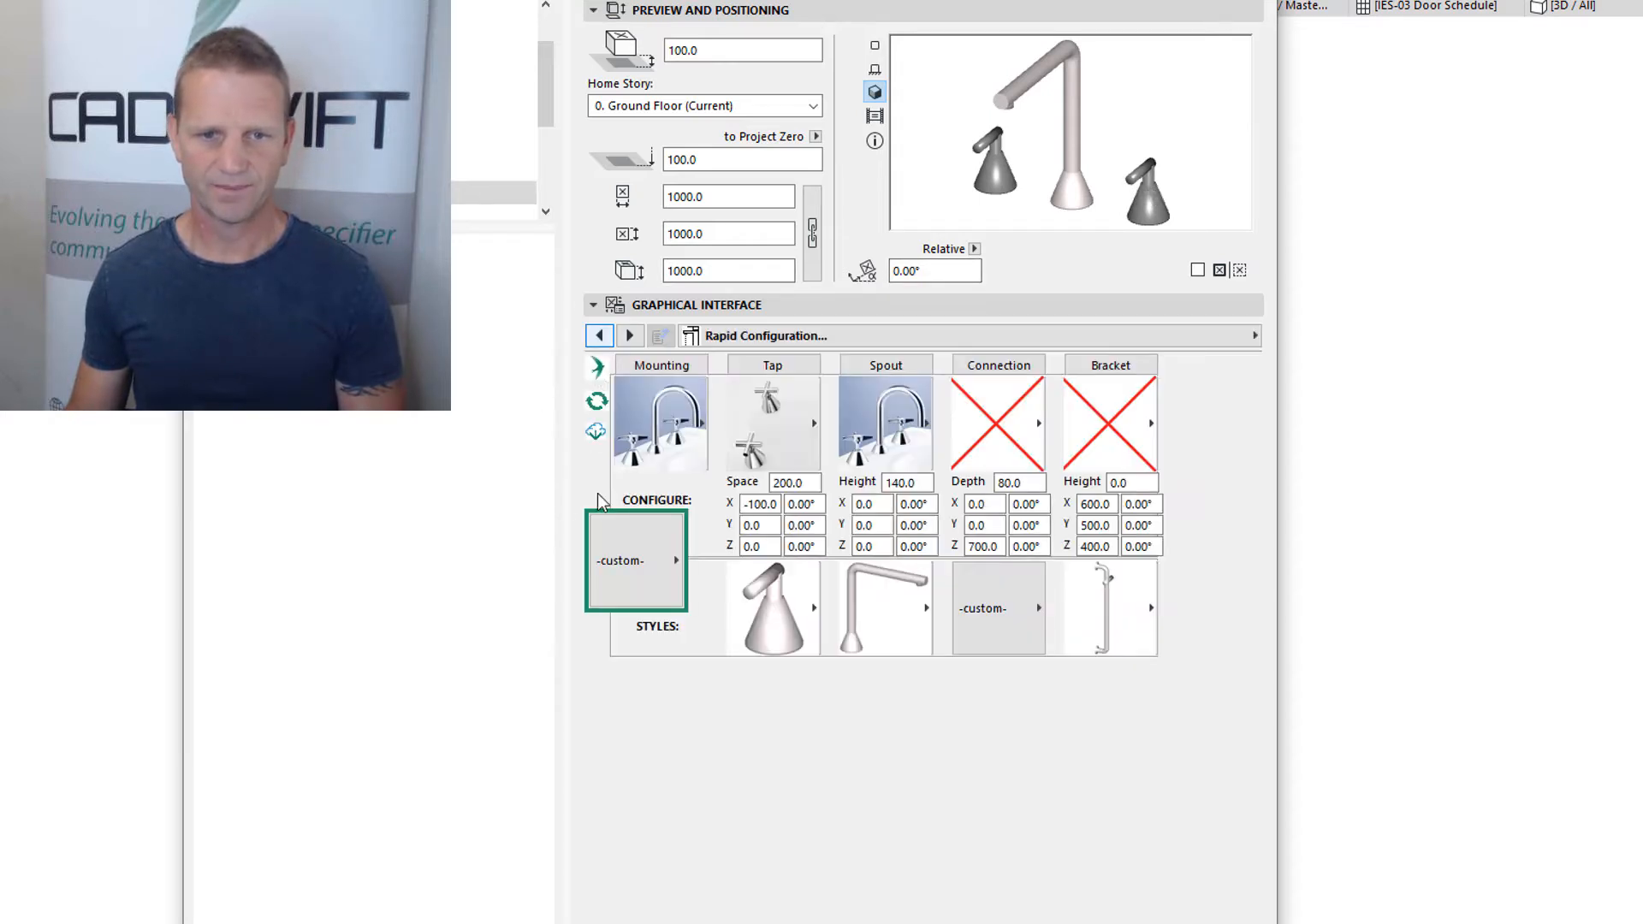
pyautogui.click(769, 432)
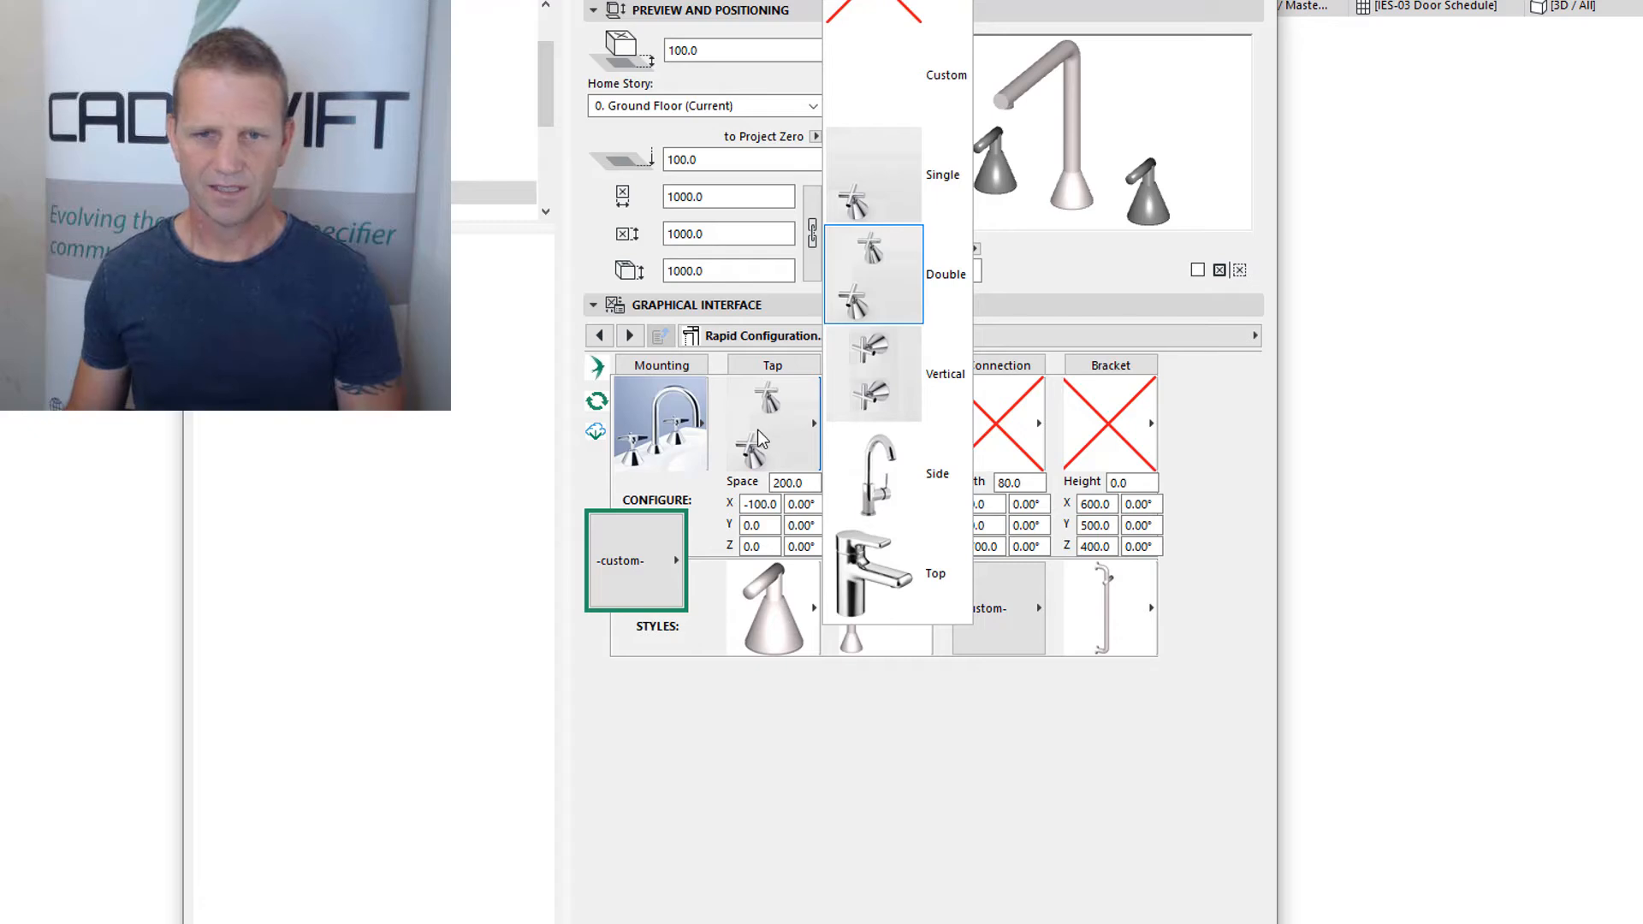
pyautogui.click(901, 186)
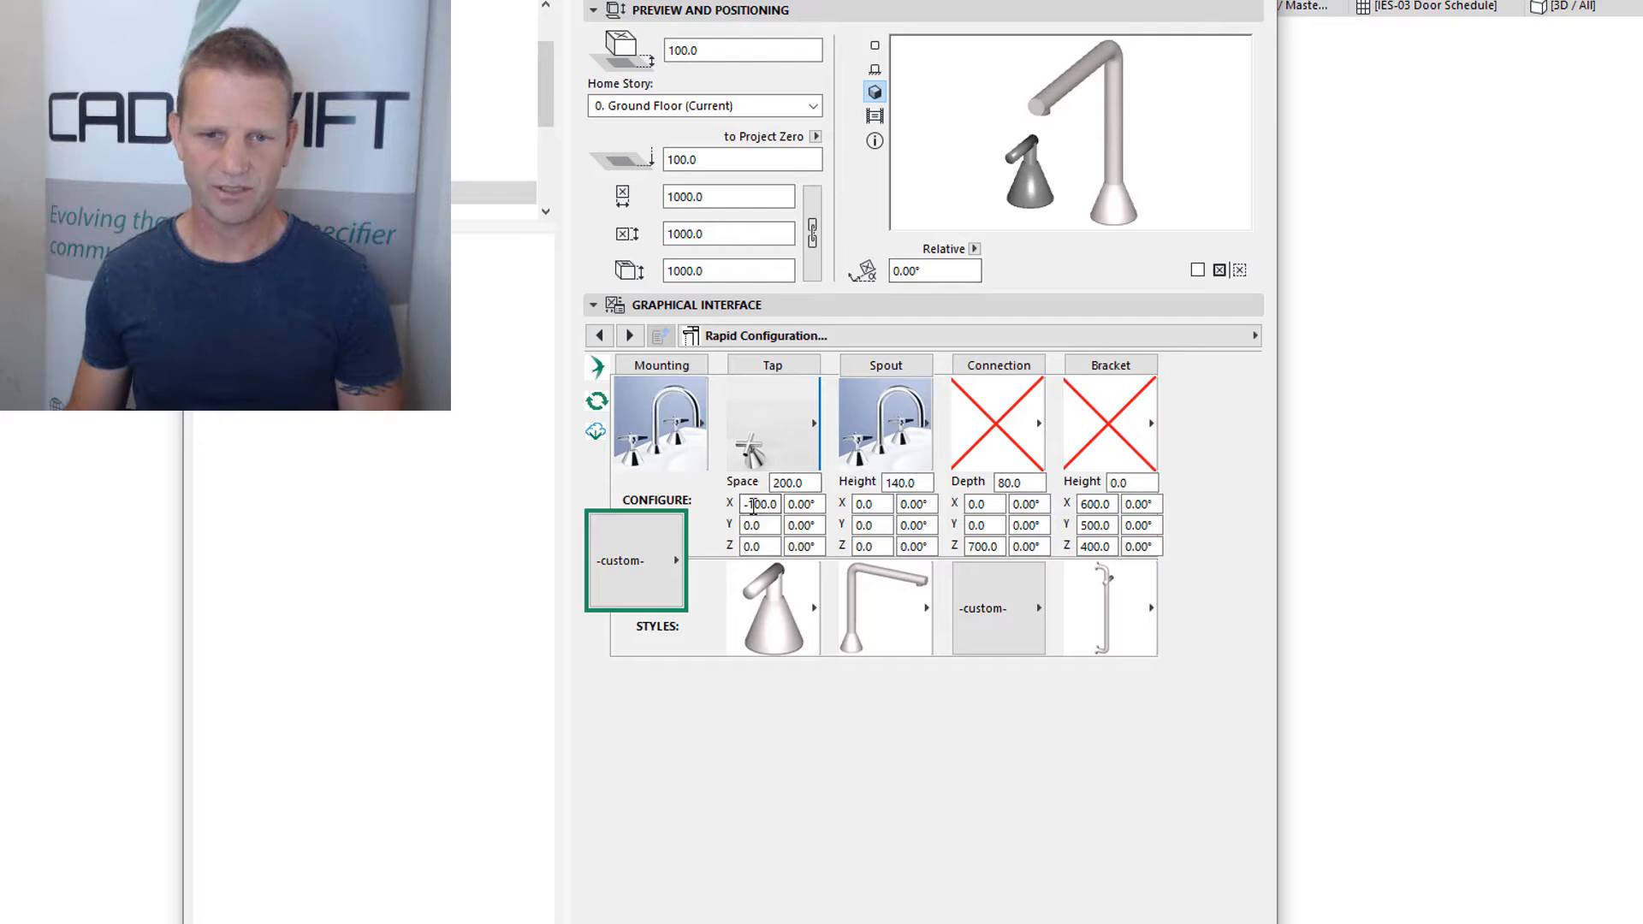
pyautogui.moveTo(752, 505); pyautogui.dragTo(731, 506)
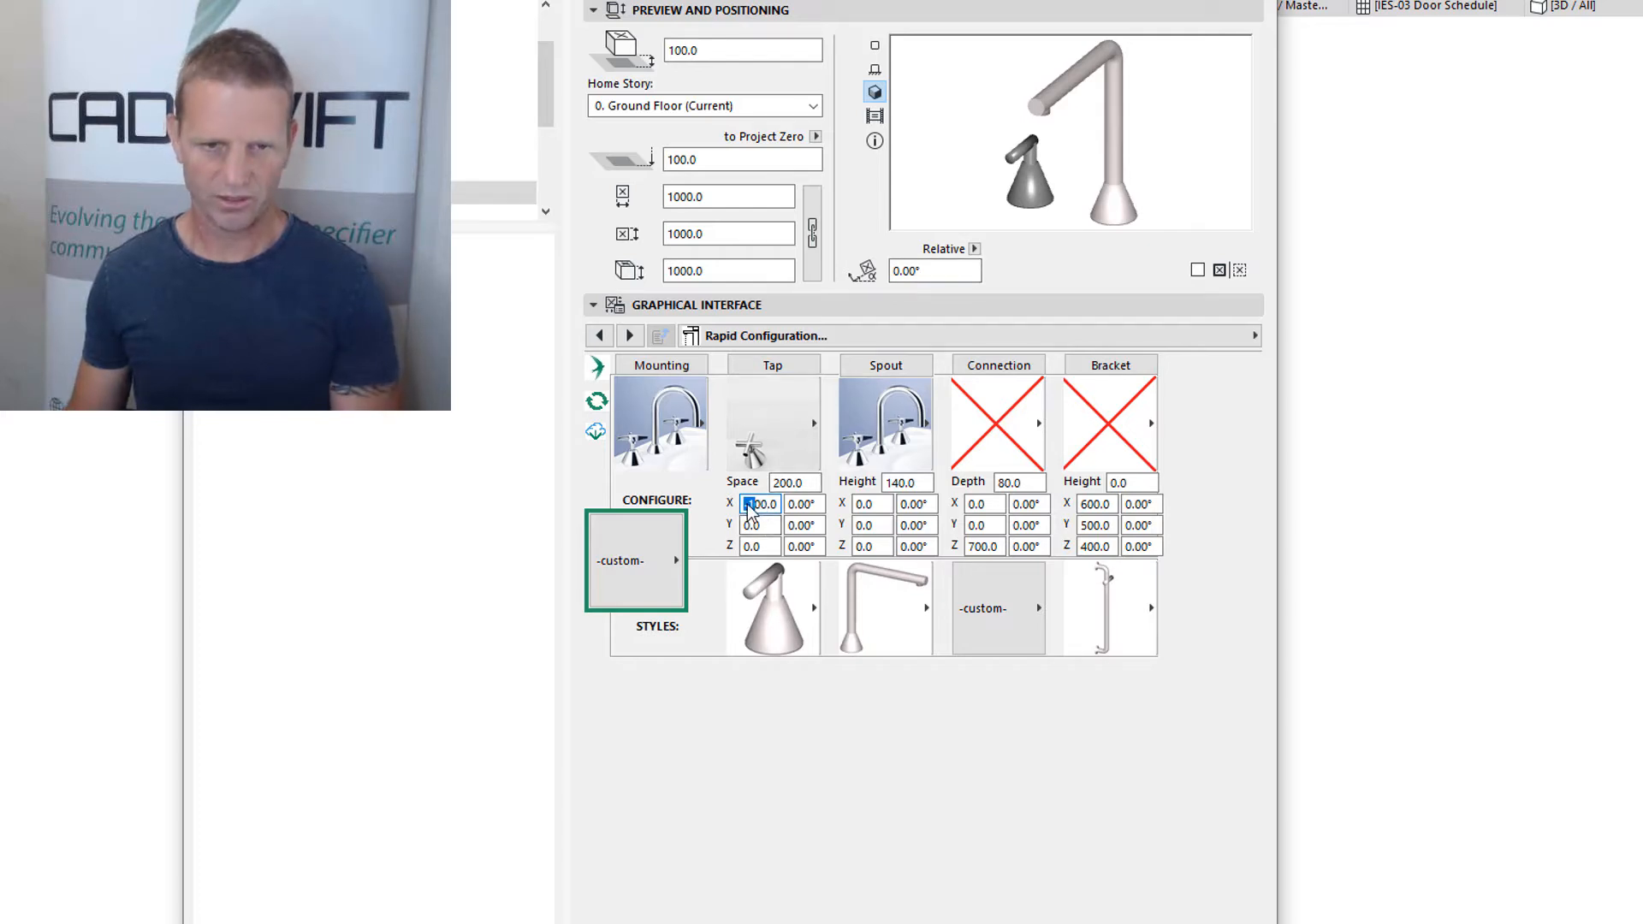
pyautogui.press('BackSpace')
pyautogui.click(806, 485)
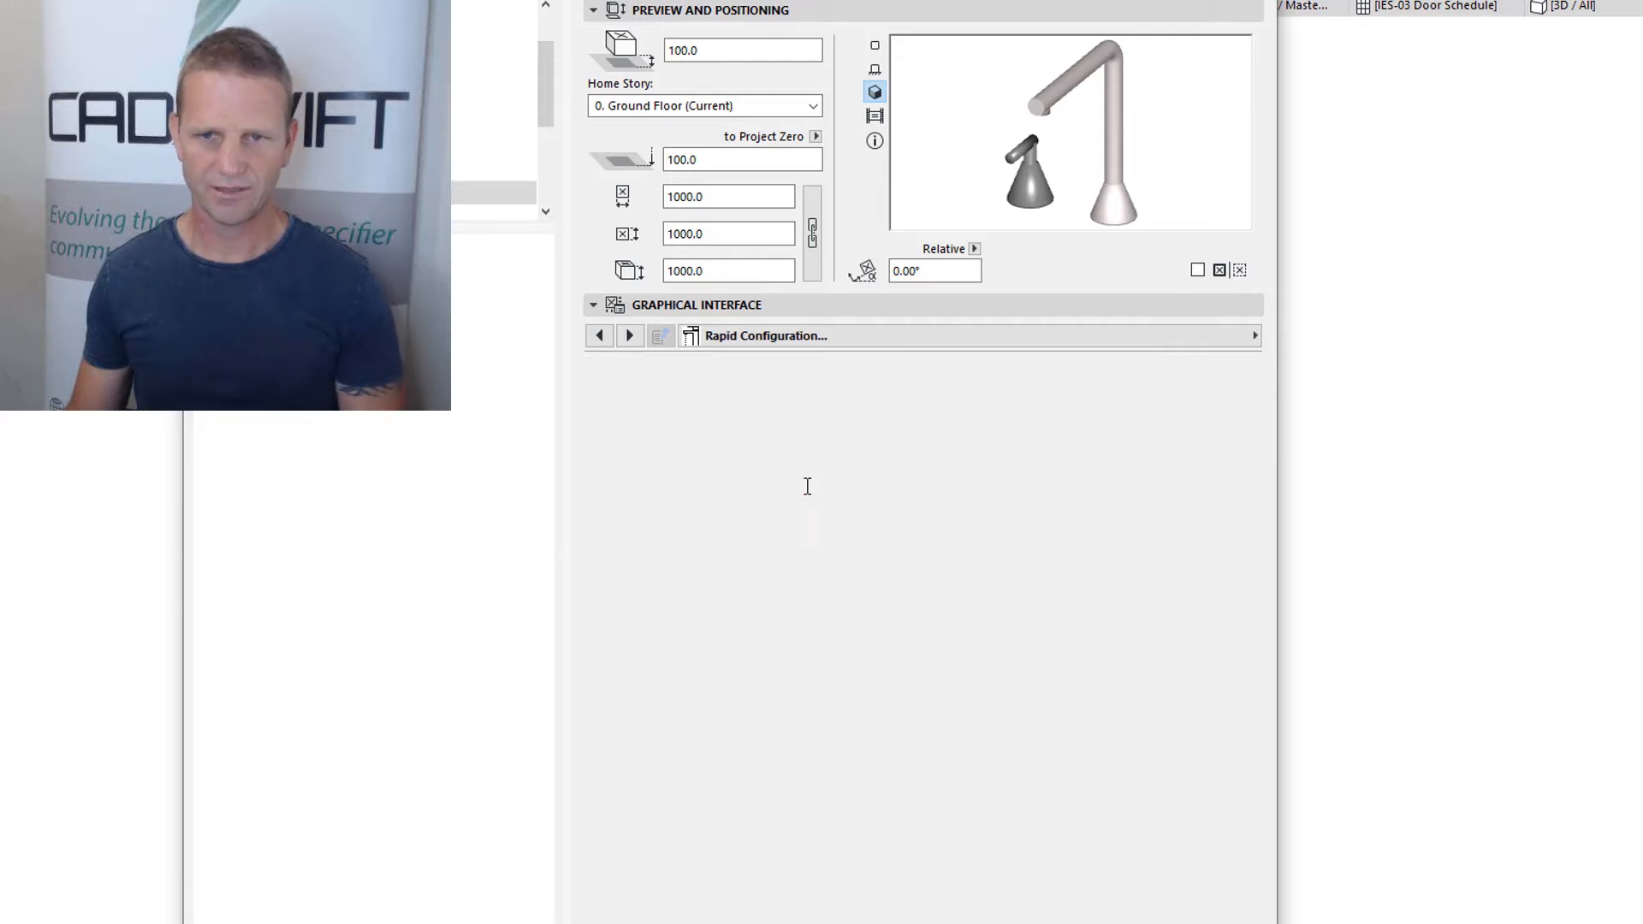
# Set the tap style to Mixer Solo and switch the mounting to Wall
pyautogui.click(770, 607)
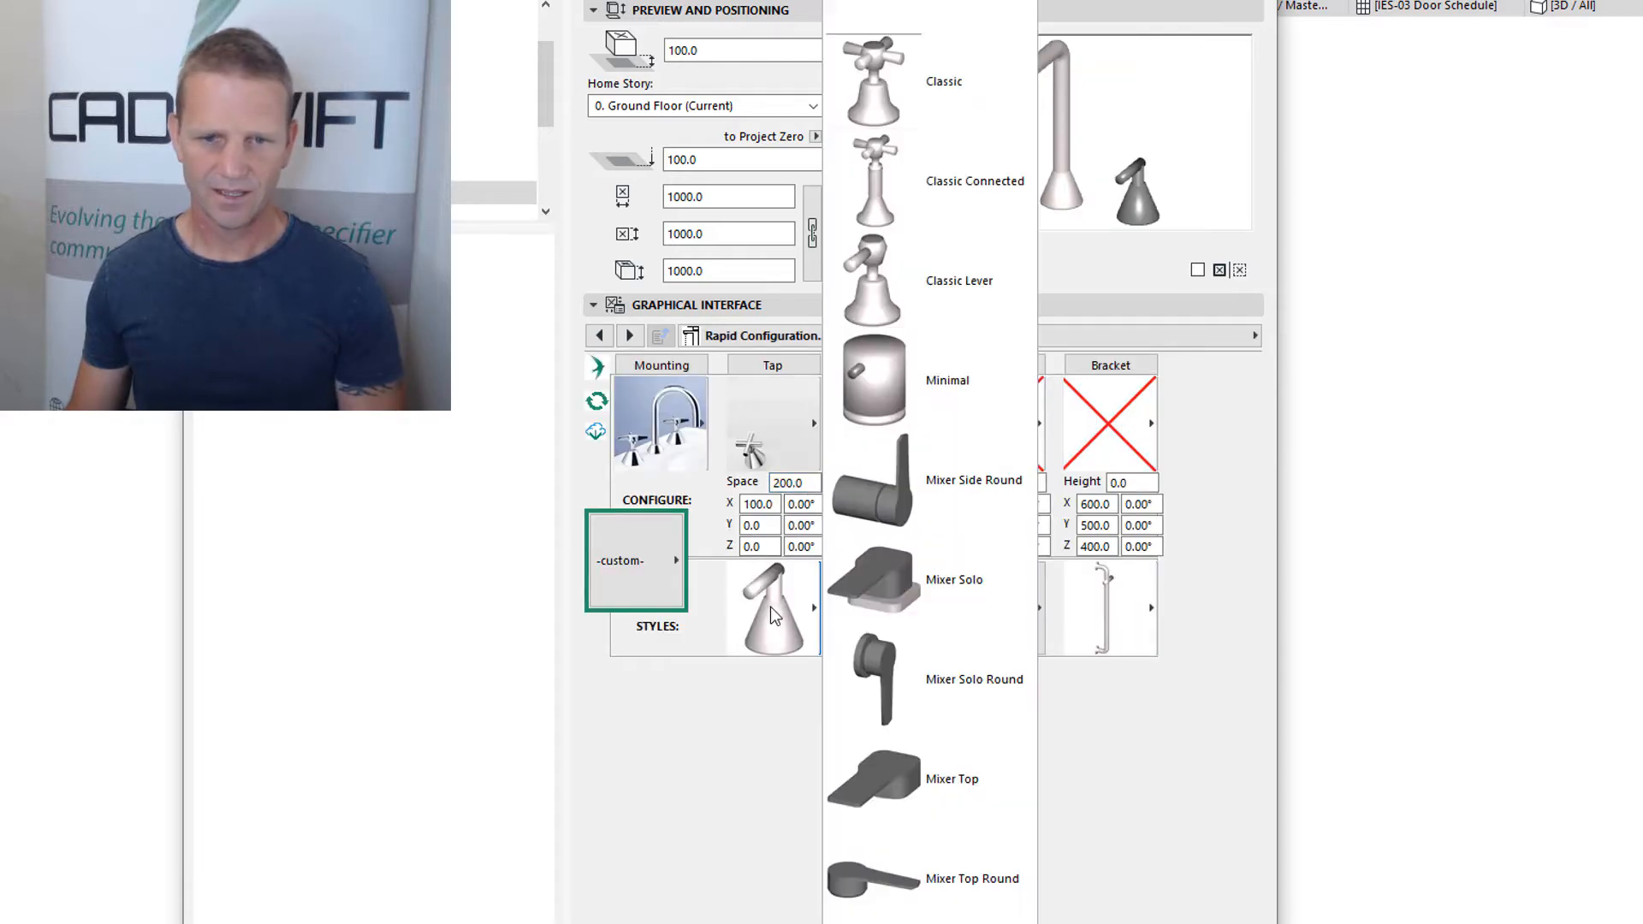
pyautogui.click(942, 582)
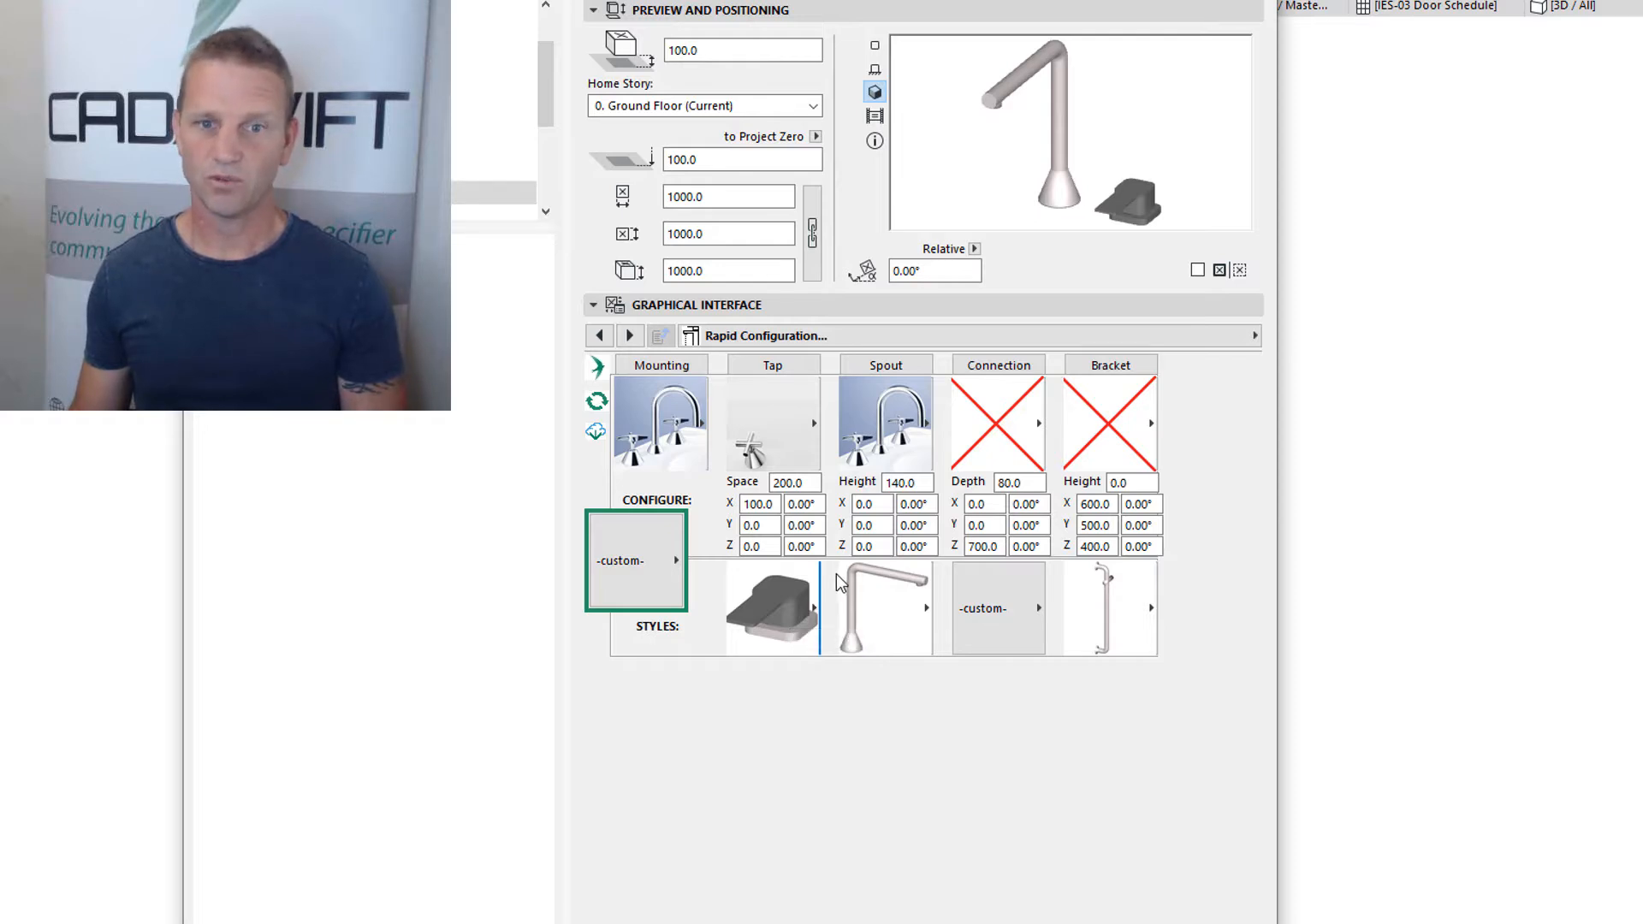
pyautogui.click(654, 431)
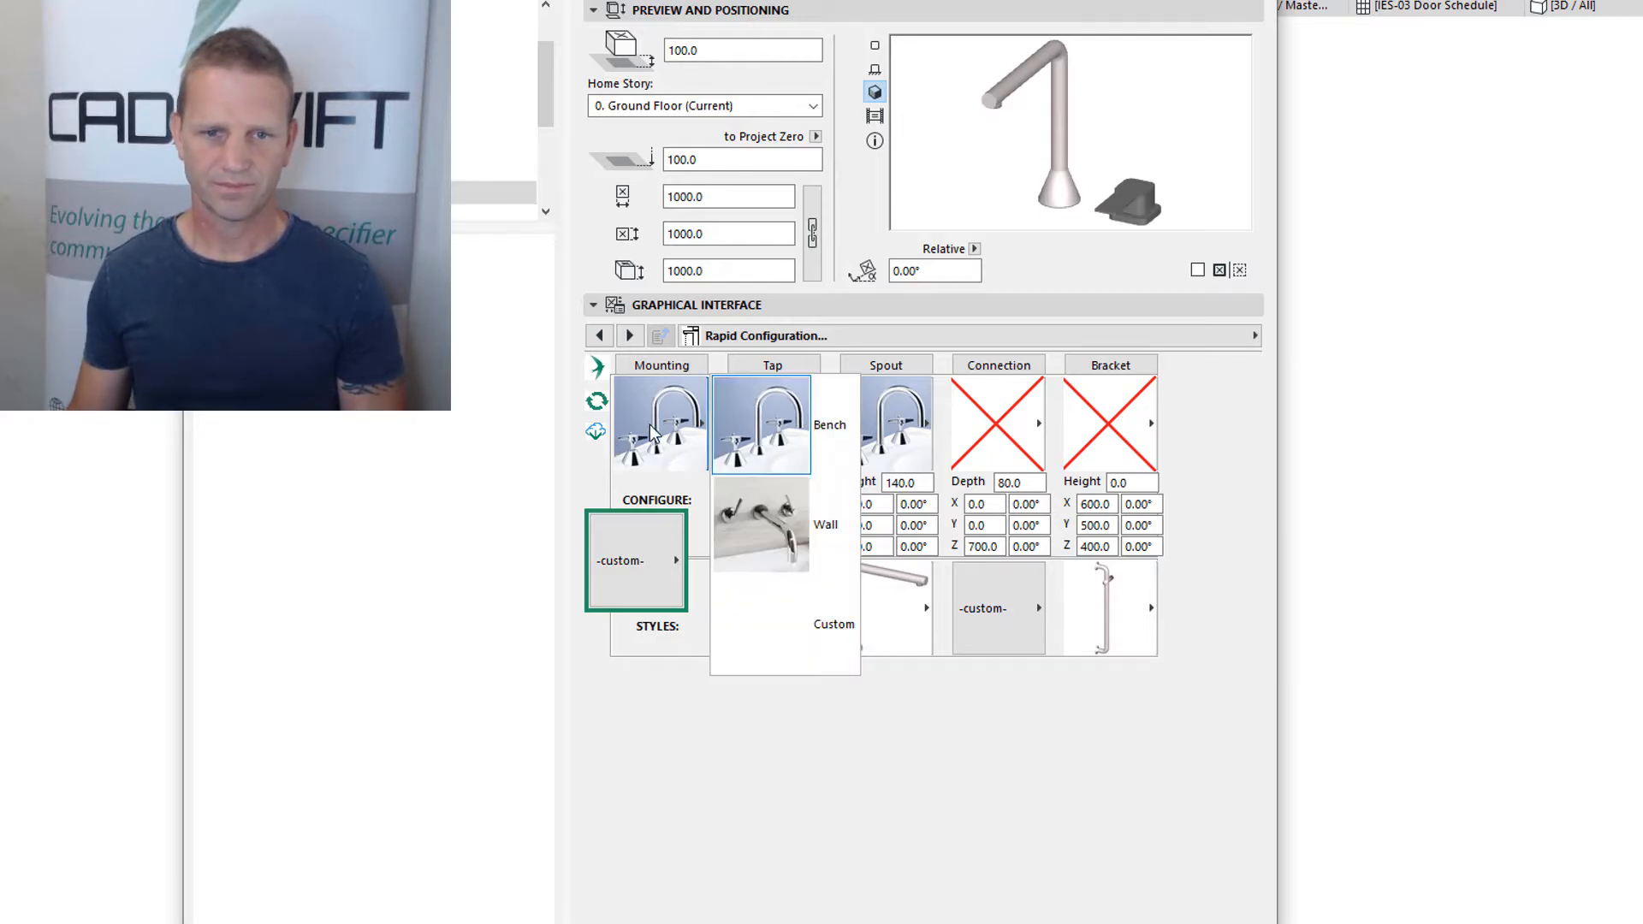
pyautogui.click(774, 532)
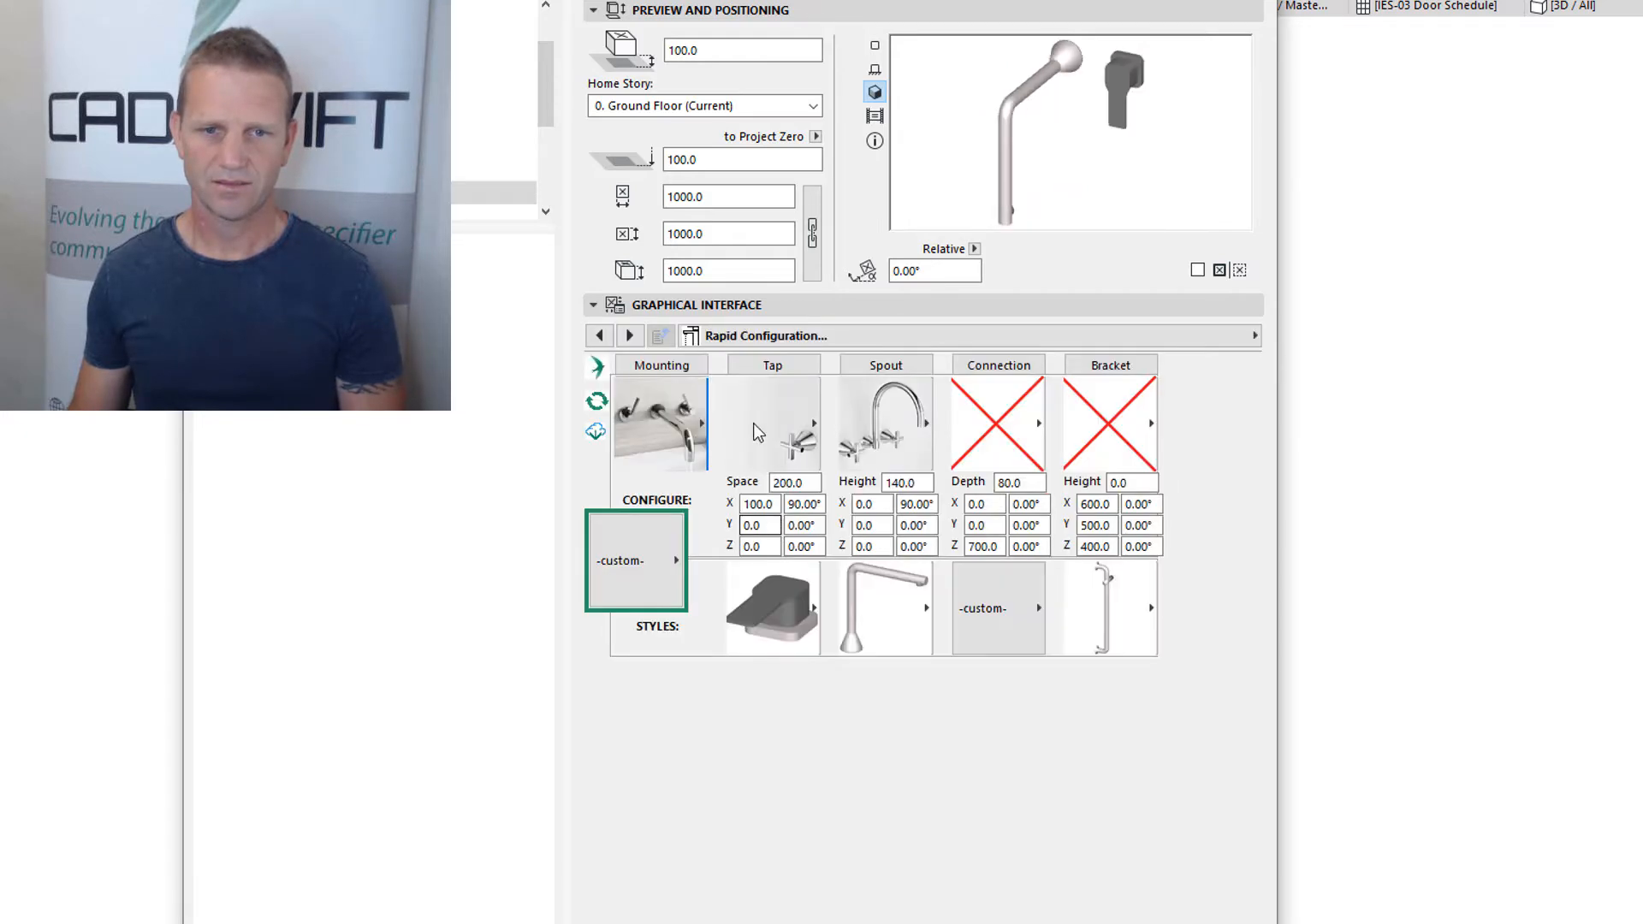
pyautogui.click(632, 564)
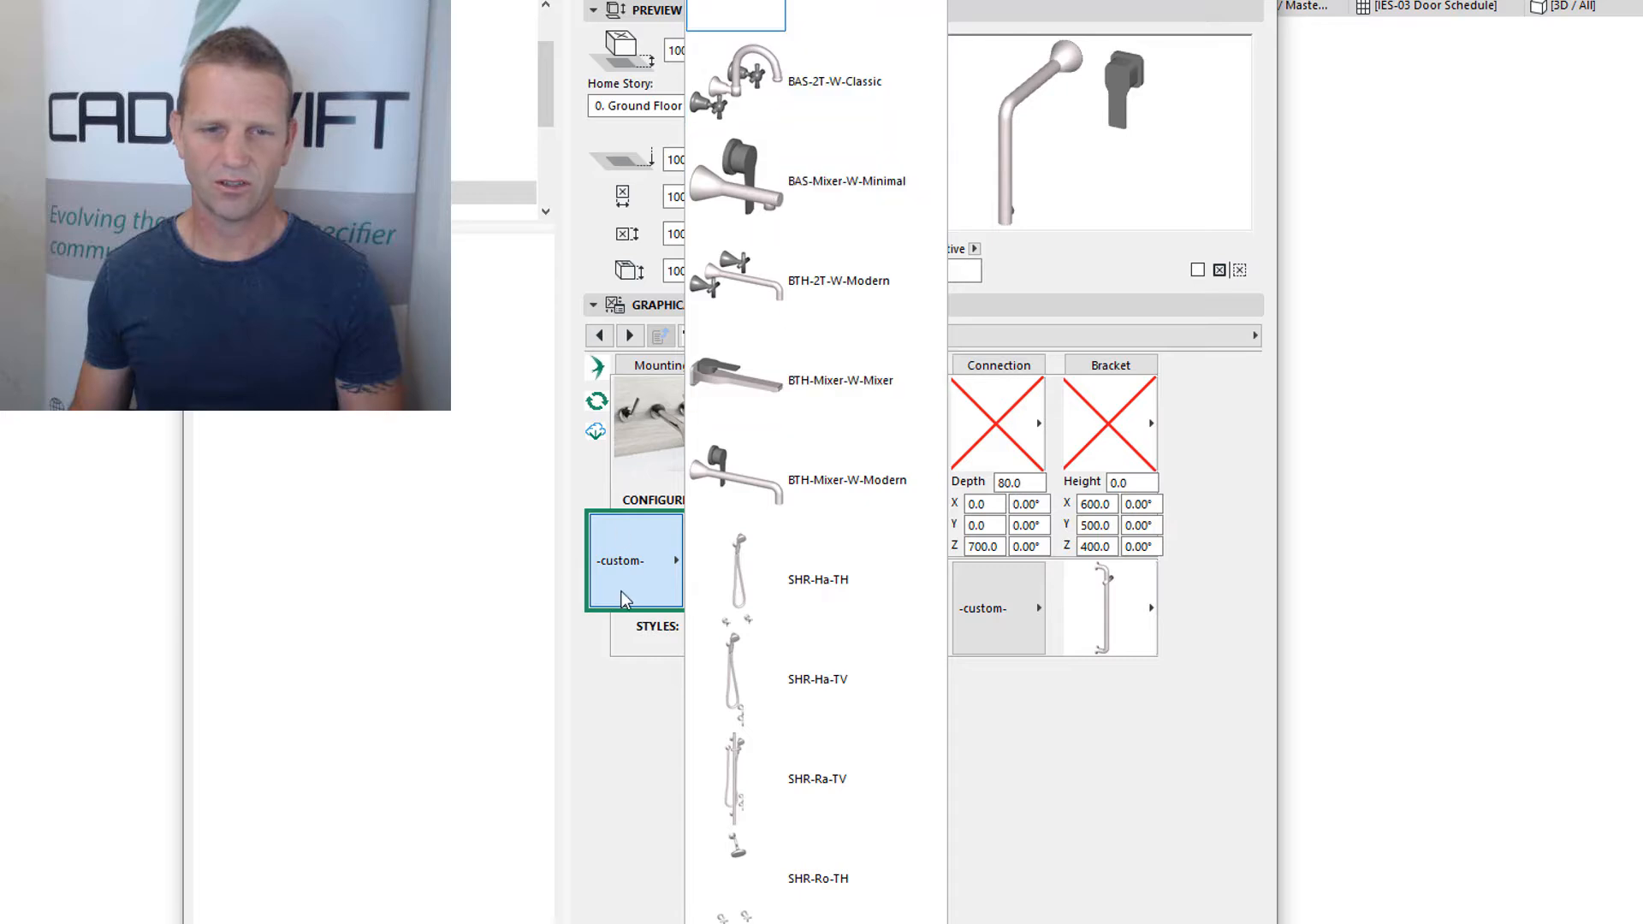
pyautogui.click(599, 562)
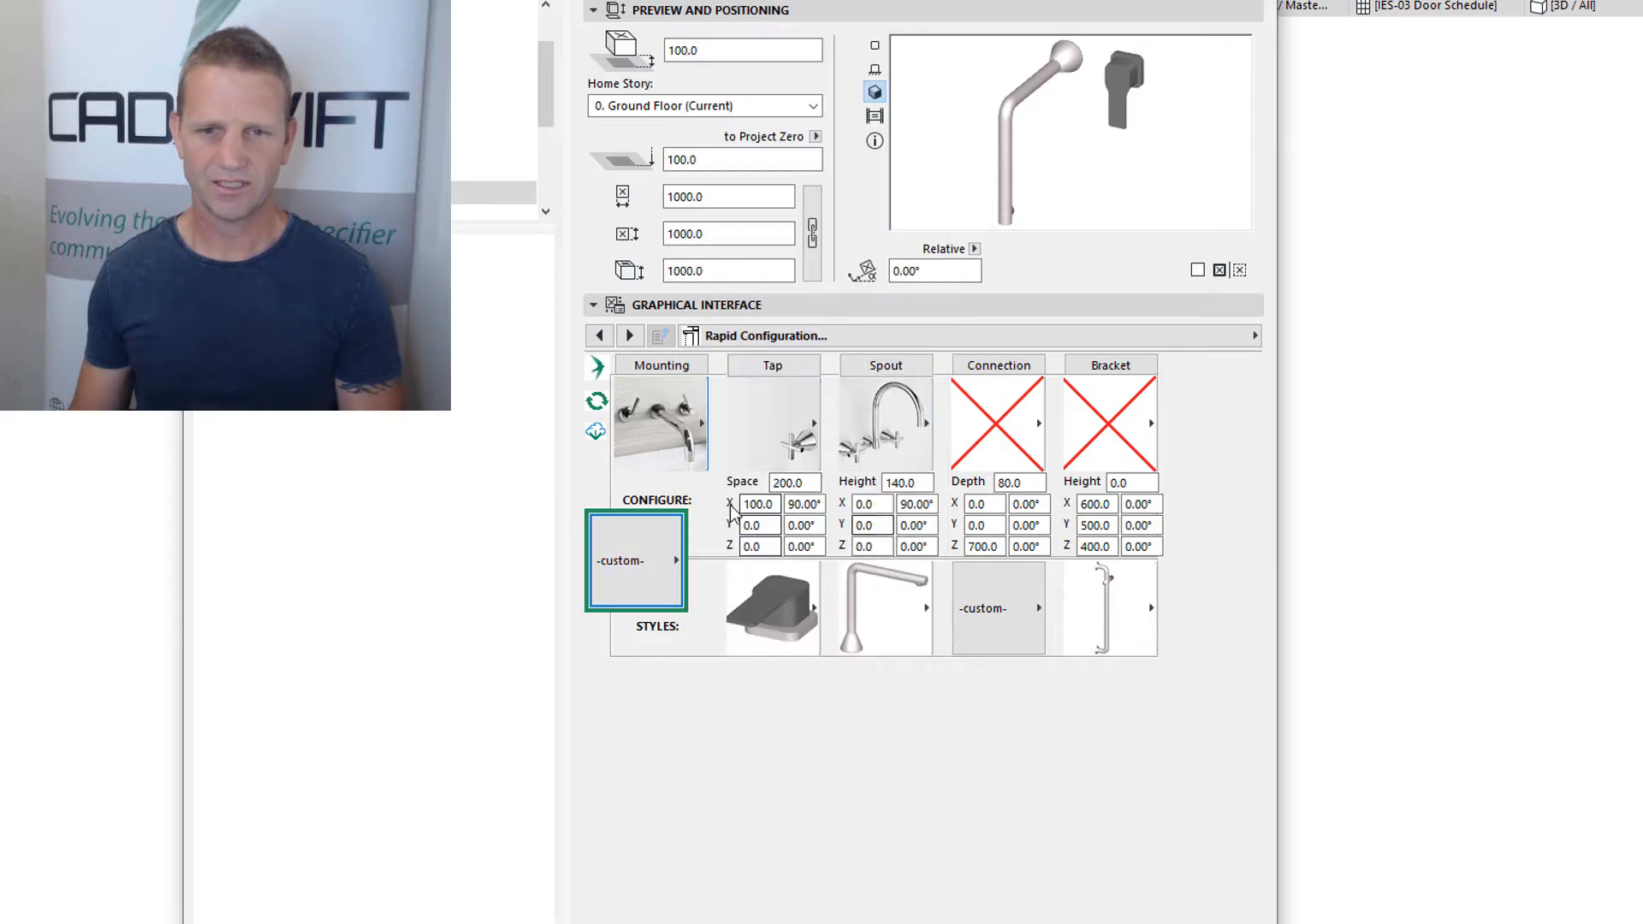
# Set the tap arrangement to Double and the tap's X position to -100
pyautogui.click(759, 425)
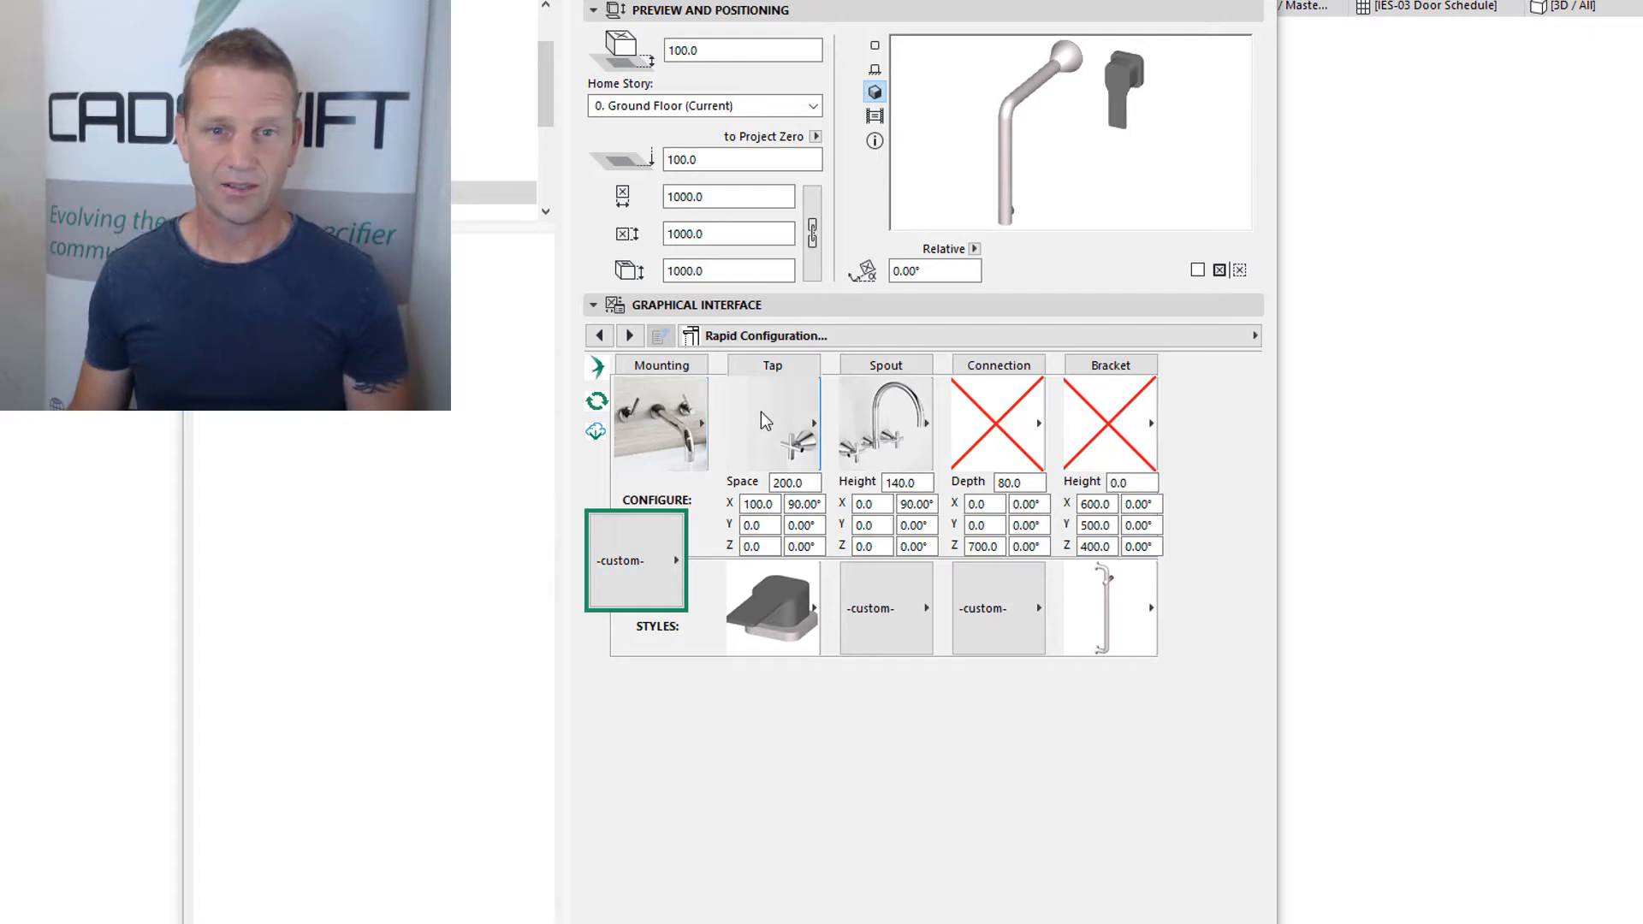
pyautogui.click(763, 418)
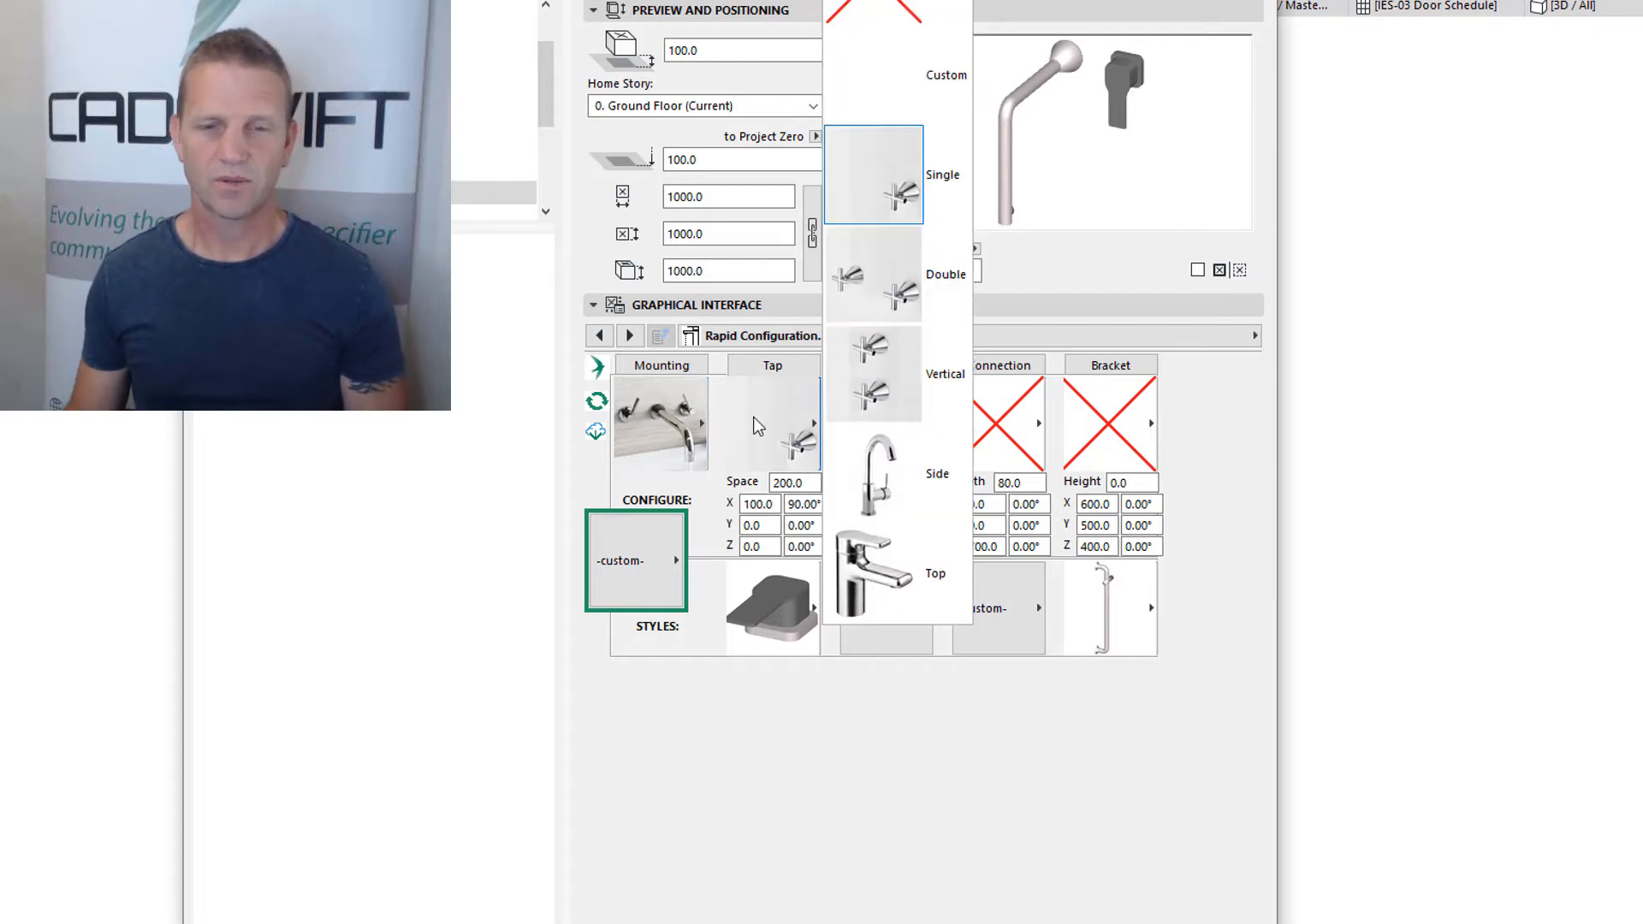
pyautogui.click(904, 305)
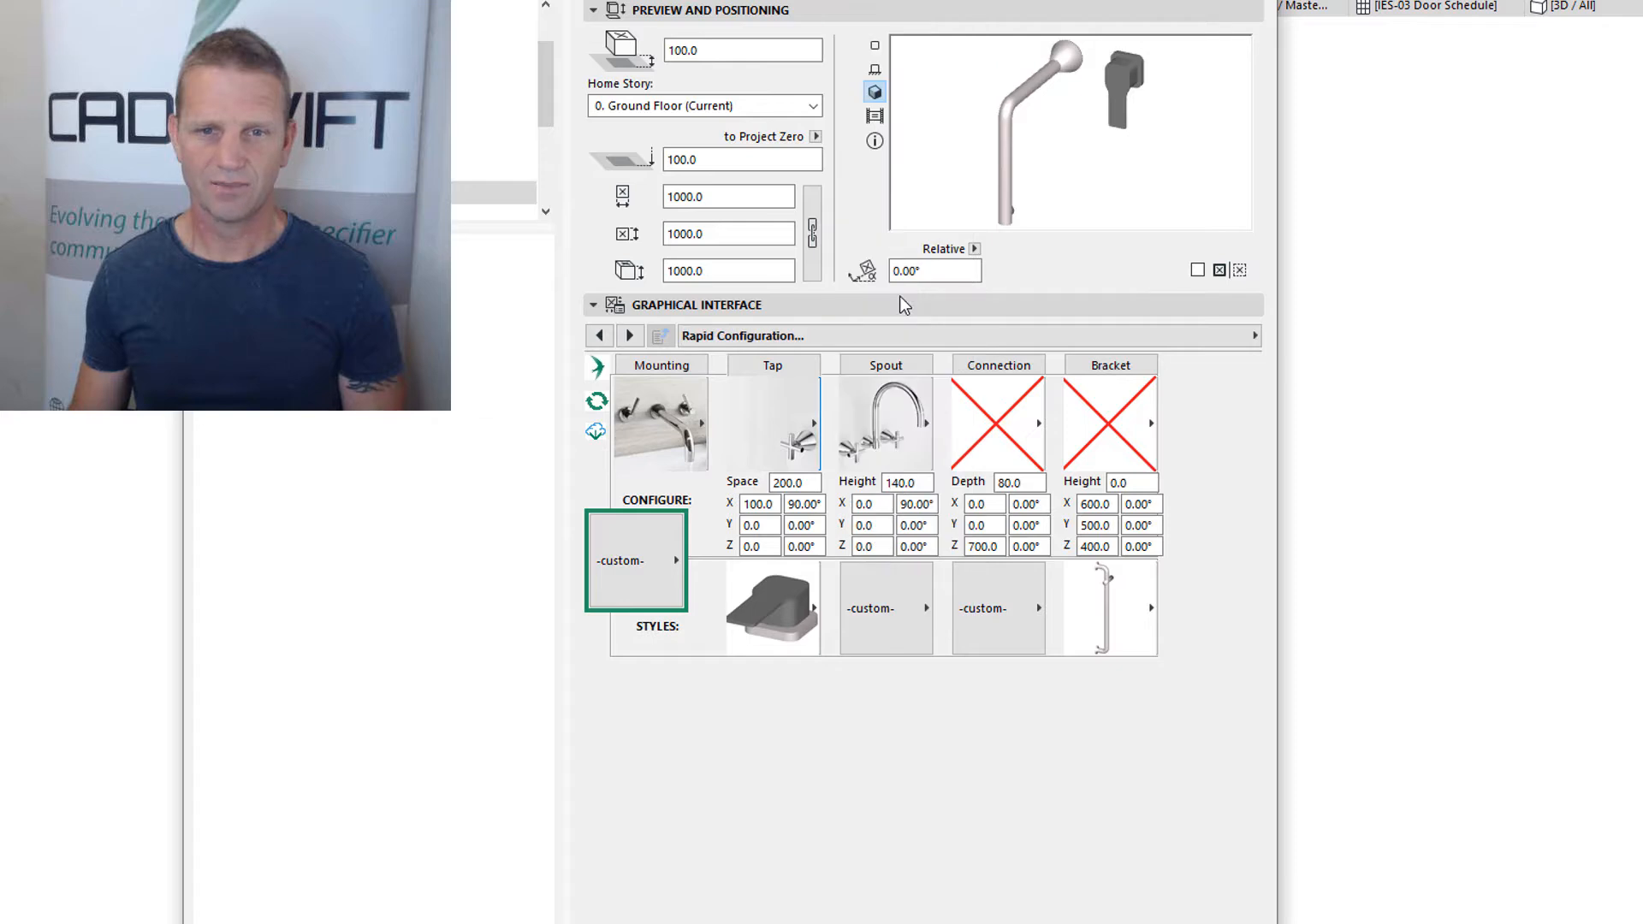
pyautogui.click(746, 510)
pyautogui.write('-')
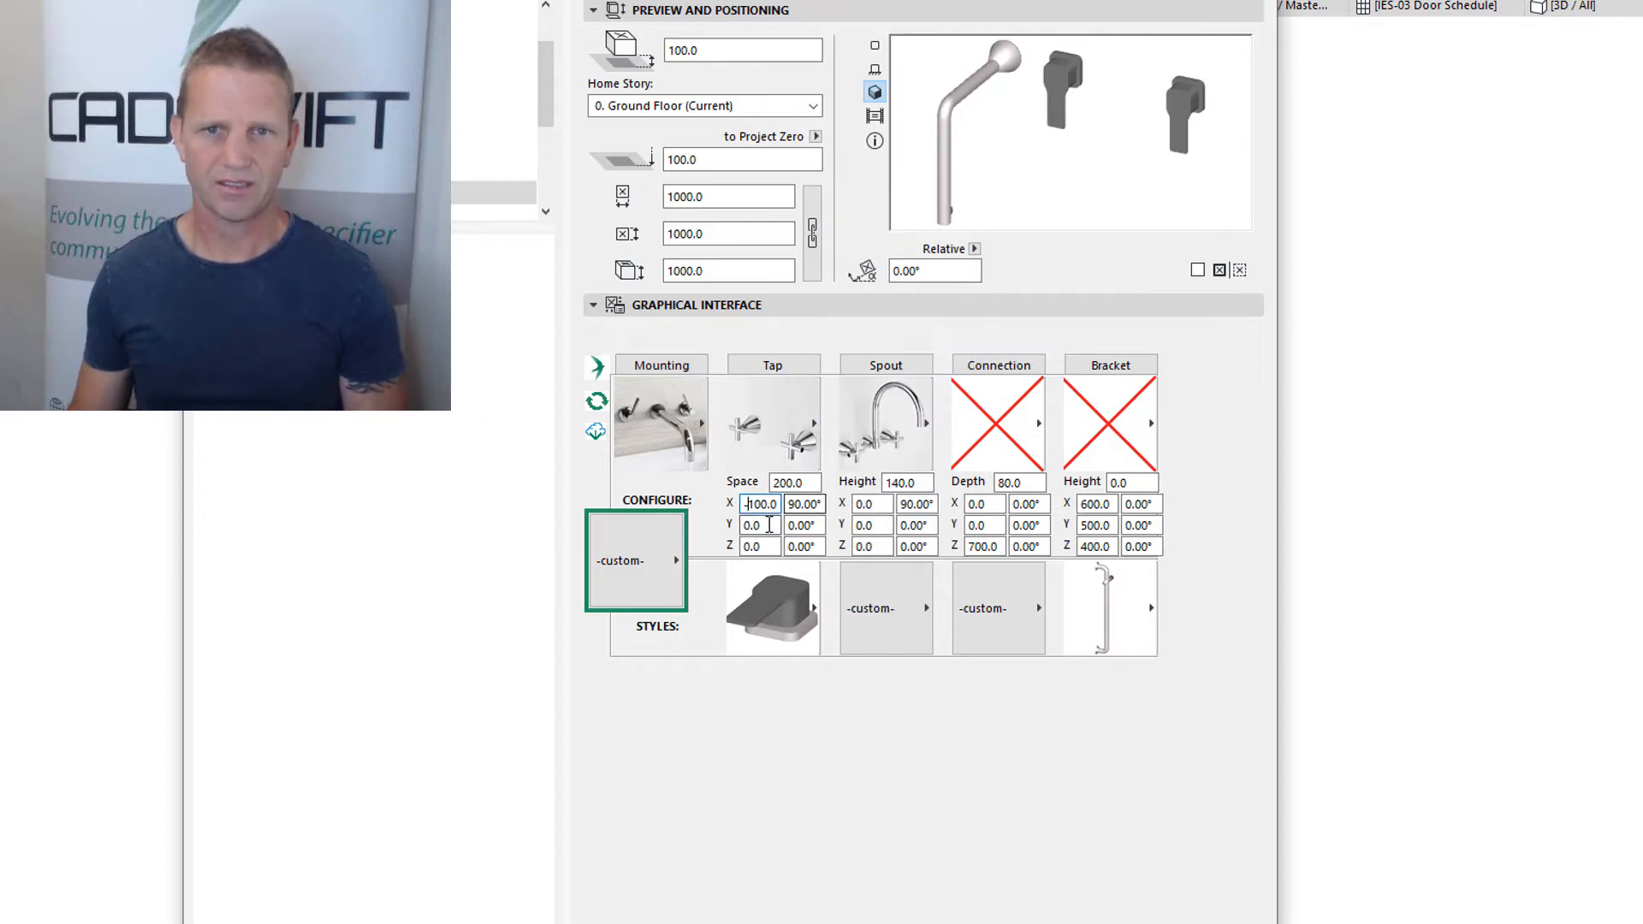
pyautogui.press('Return')
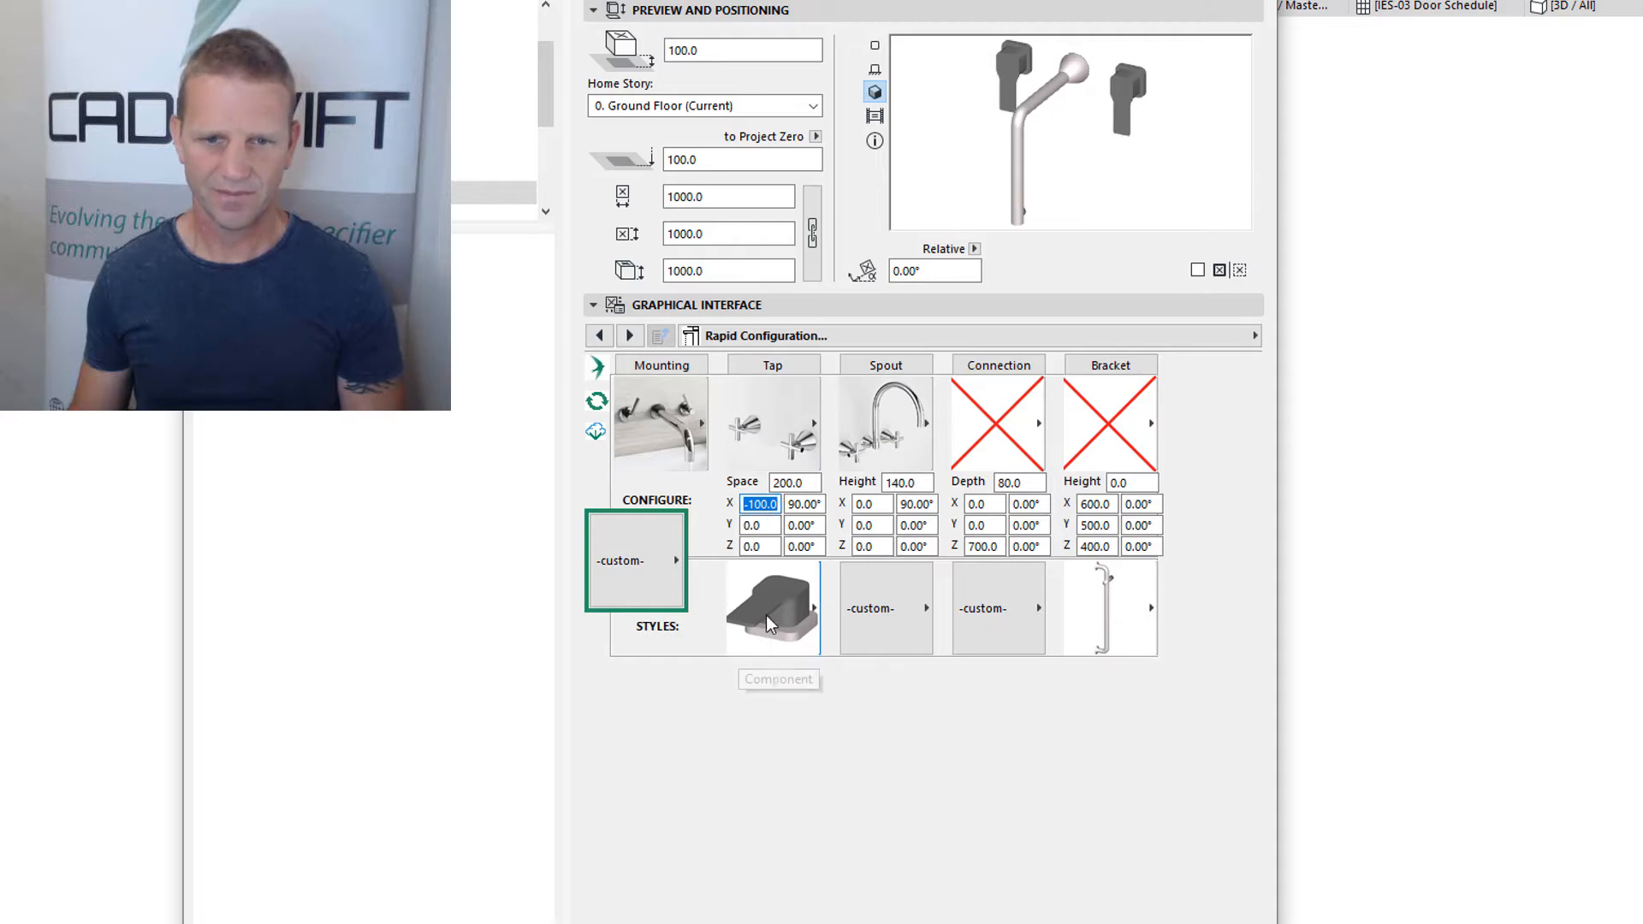
# Set the style of the wall-mounted taps to Modern
pyautogui.click(766, 614)
pyautogui.scroll(-2, 941, 565)
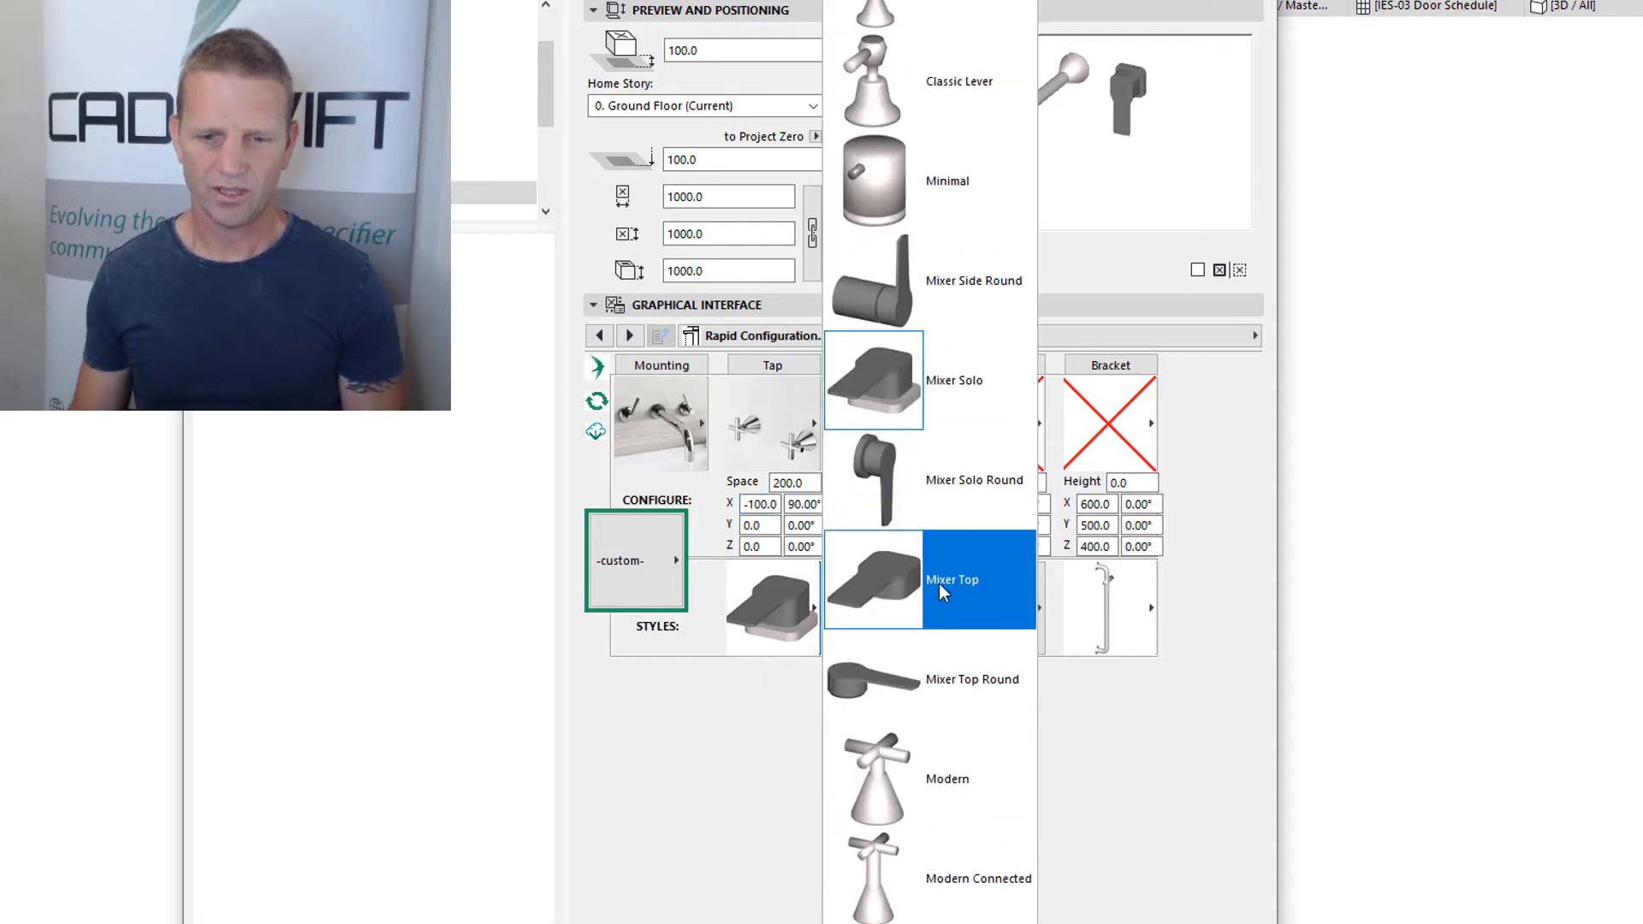
pyautogui.click(943, 770)
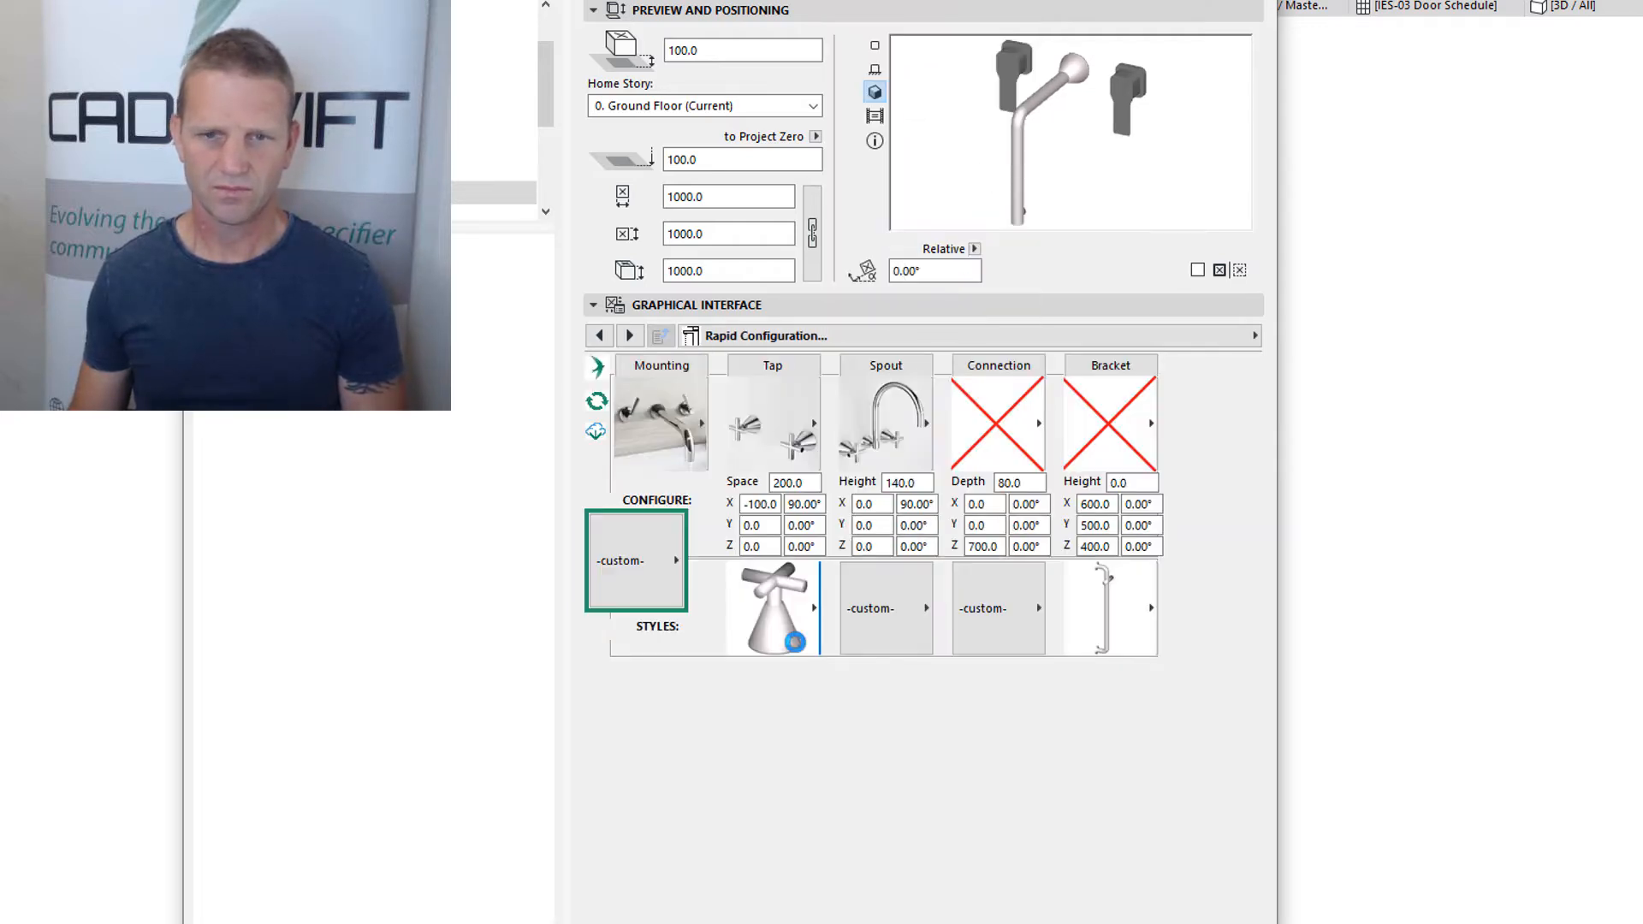
# Set the spout style to Wall Modern Bath Square
pyautogui.click(875, 607)
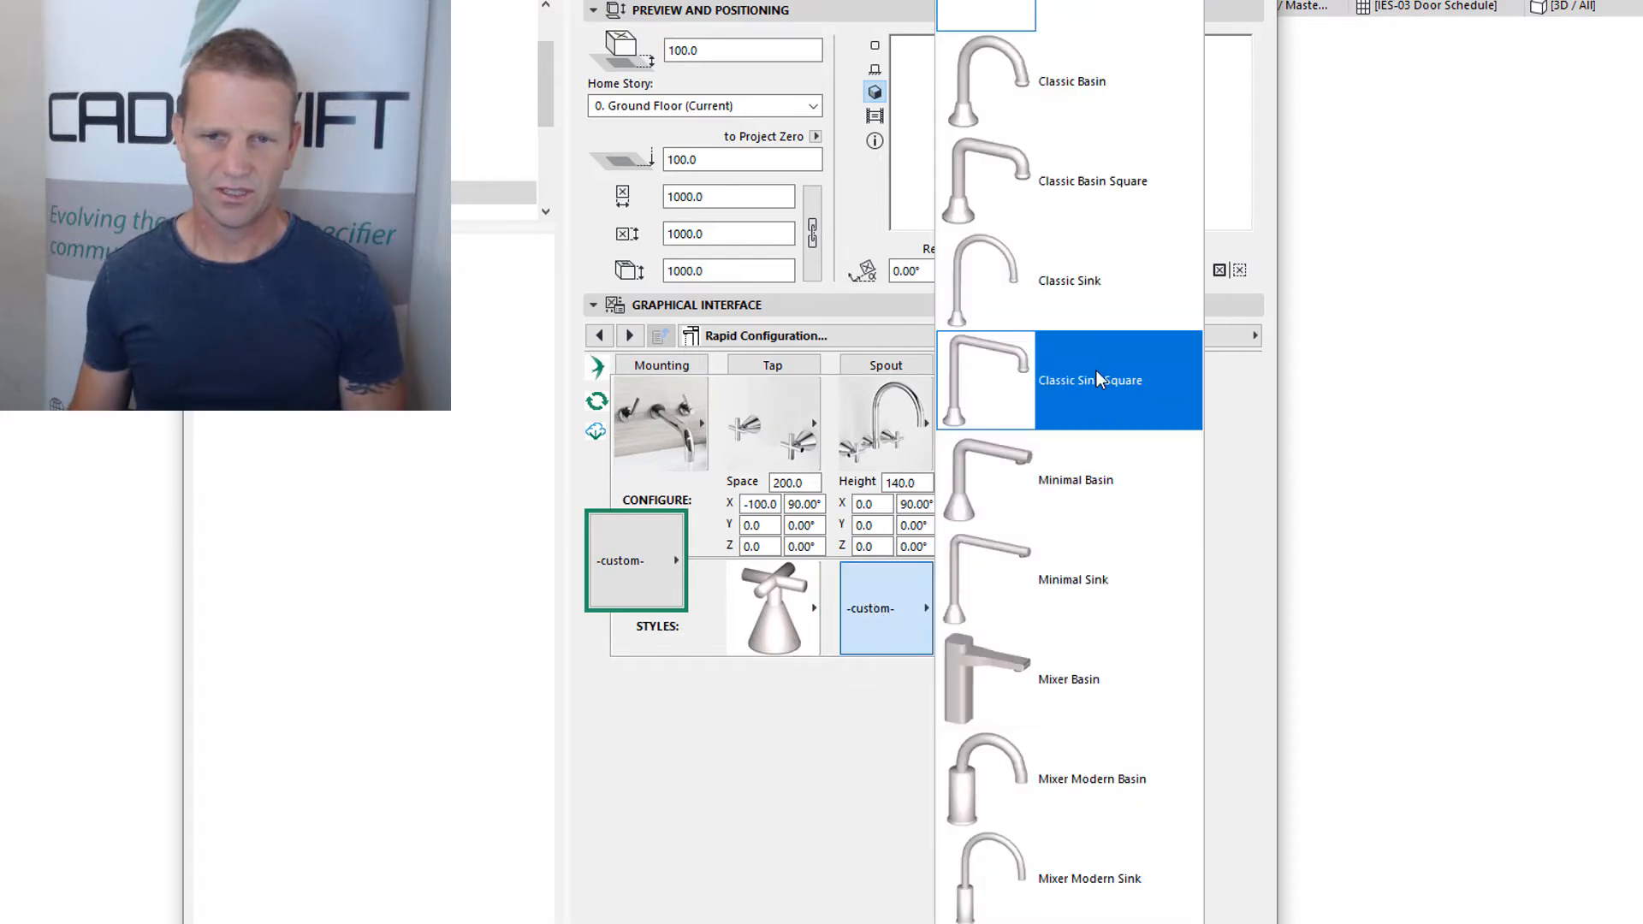
pyautogui.scroll(-8, 1096, 353)
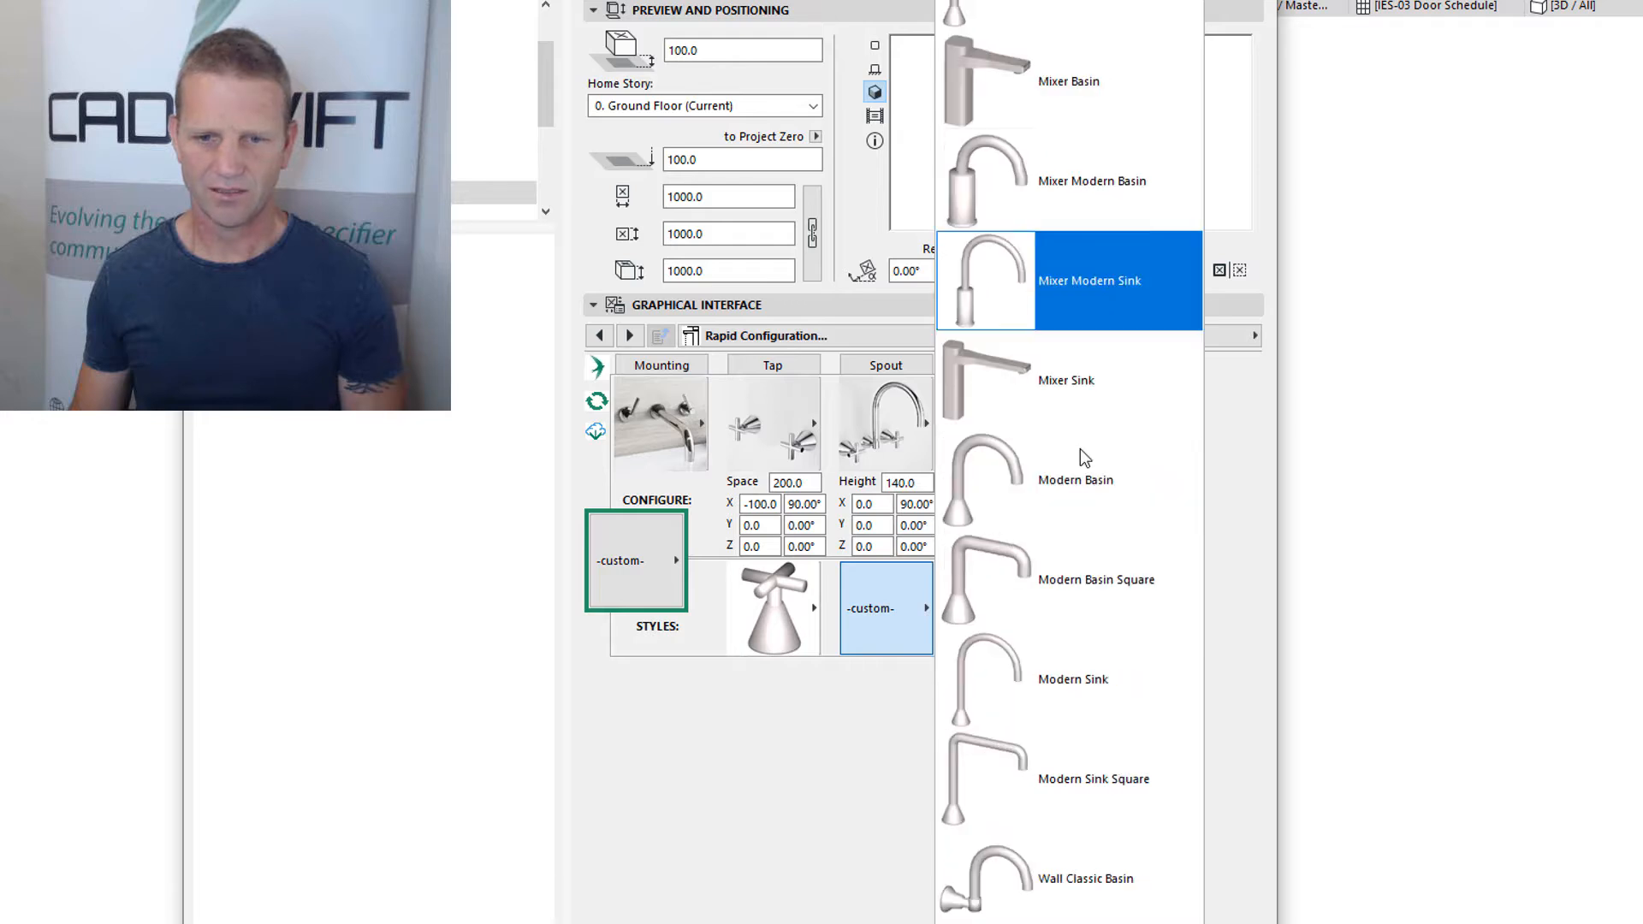
pyautogui.scroll(-2, 1080, 456)
pyautogui.scroll(-1, 1078, 477)
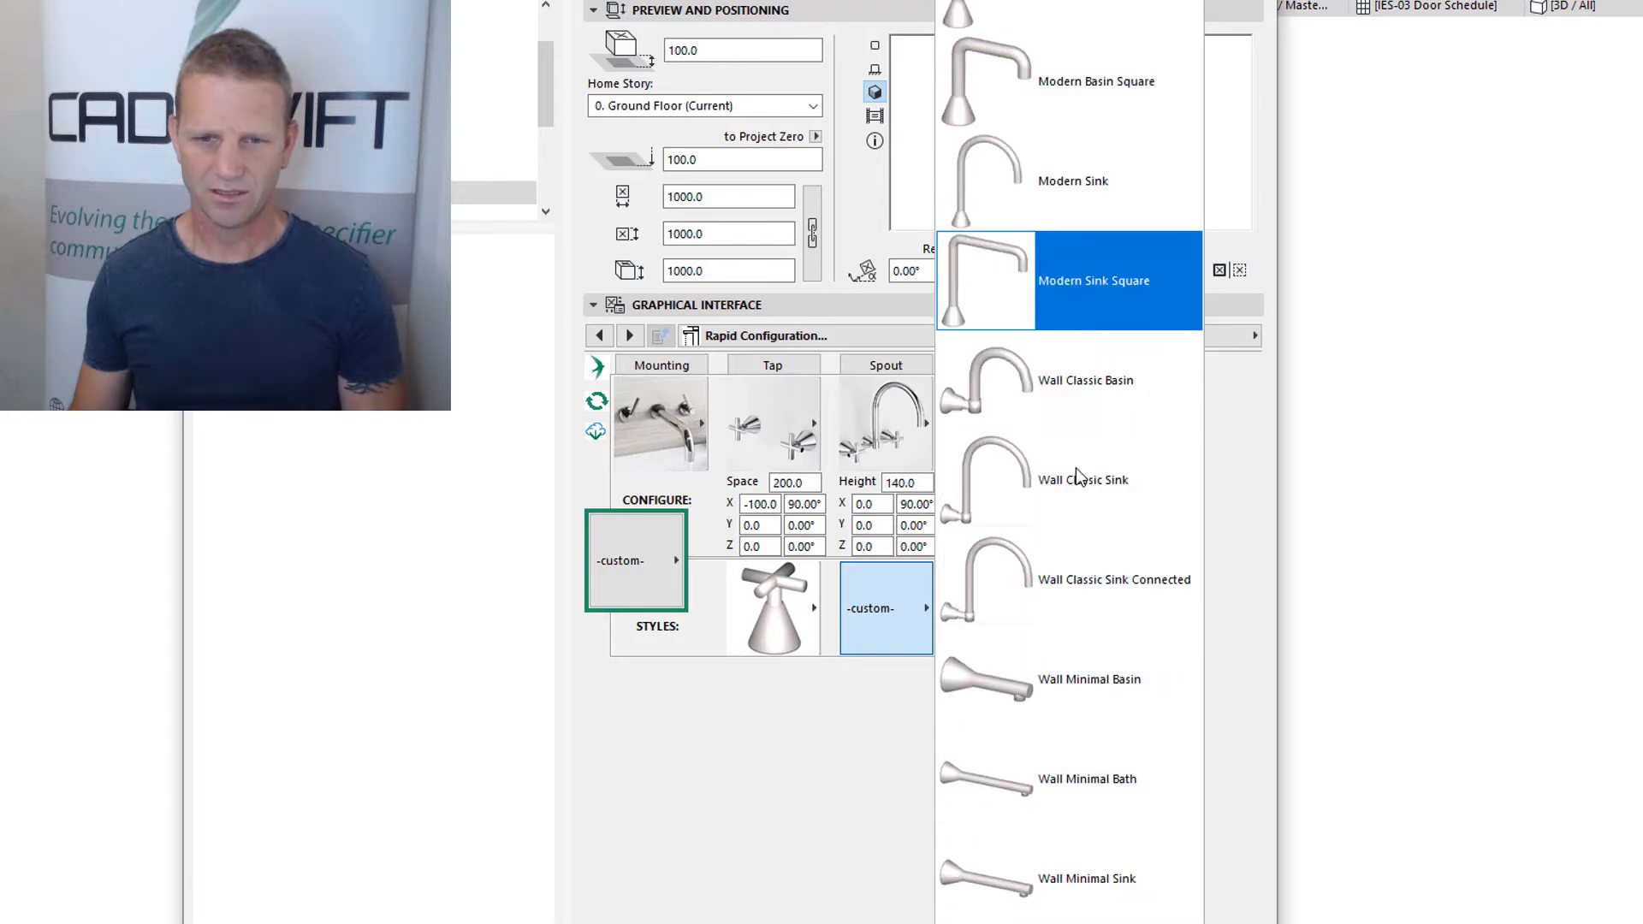
pyautogui.scroll(-1, 1068, 676)
pyautogui.scroll(-5, 1068, 679)
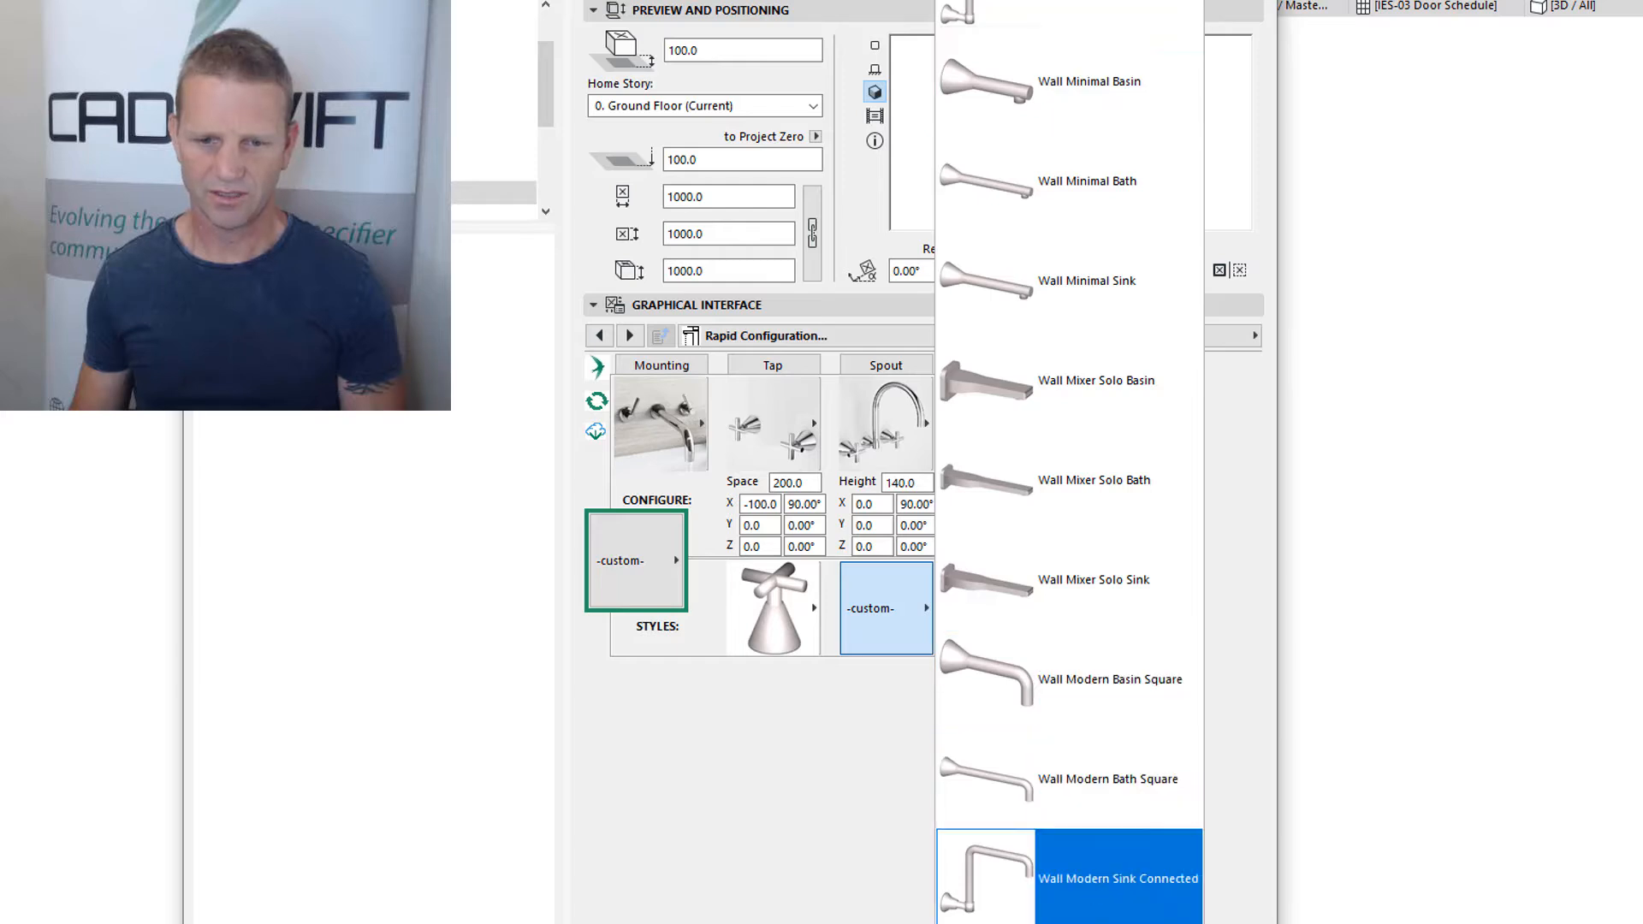
pyautogui.click(1001, 792)
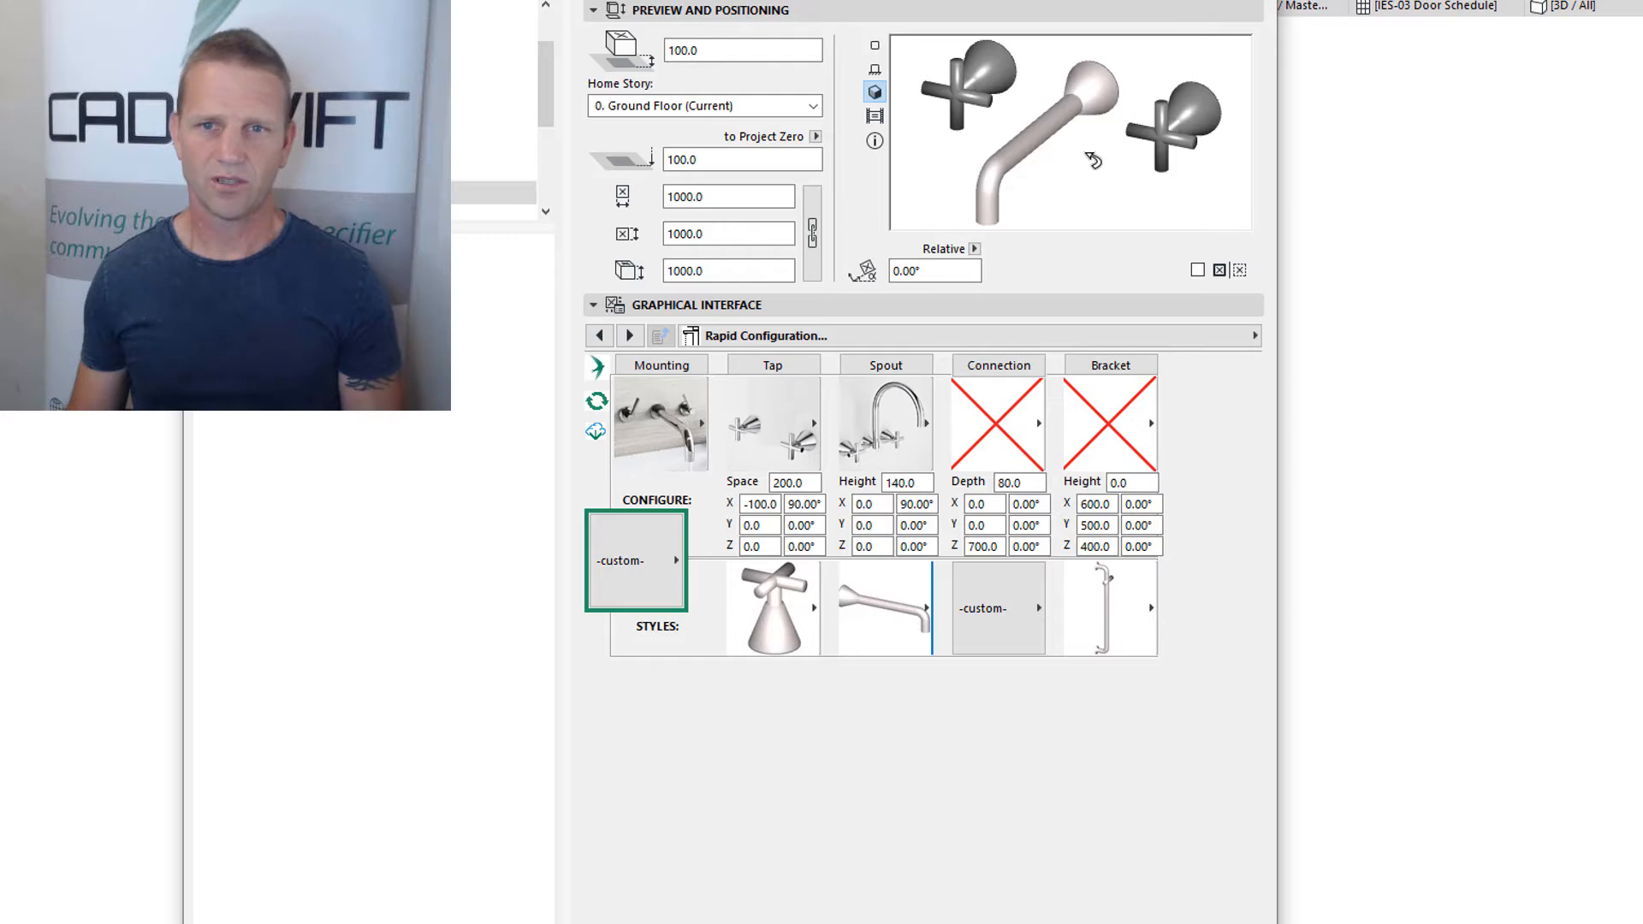
# Keep wall mounting, set the tap arrangement to Vertical and set the taps' X position to 100
pyautogui.click(636, 414)
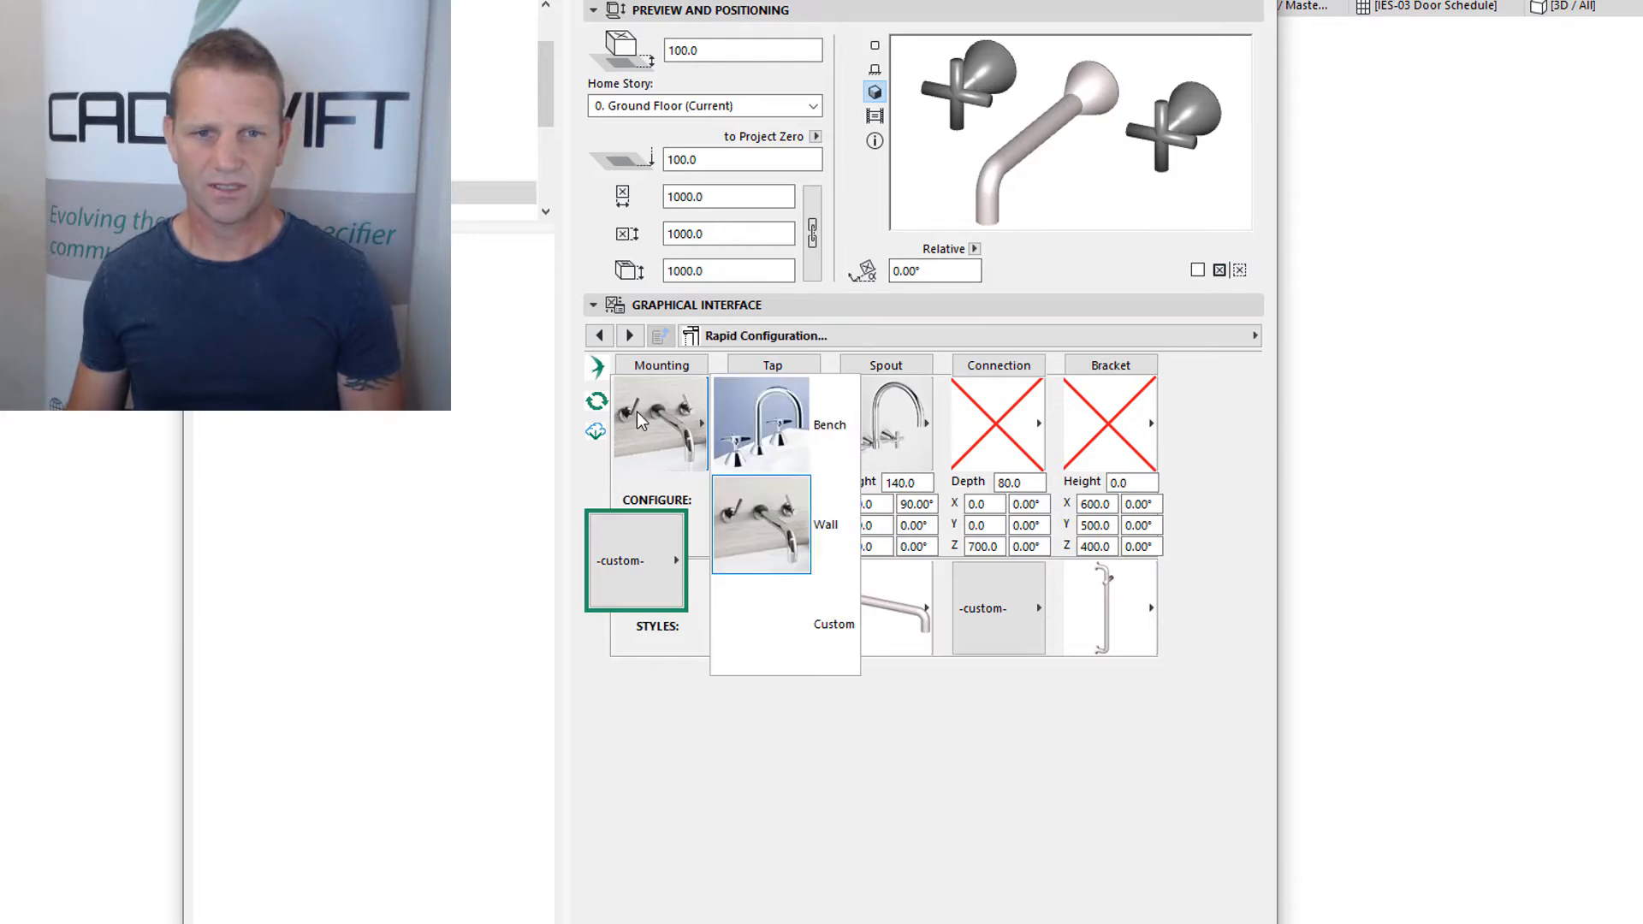
pyautogui.click(651, 414)
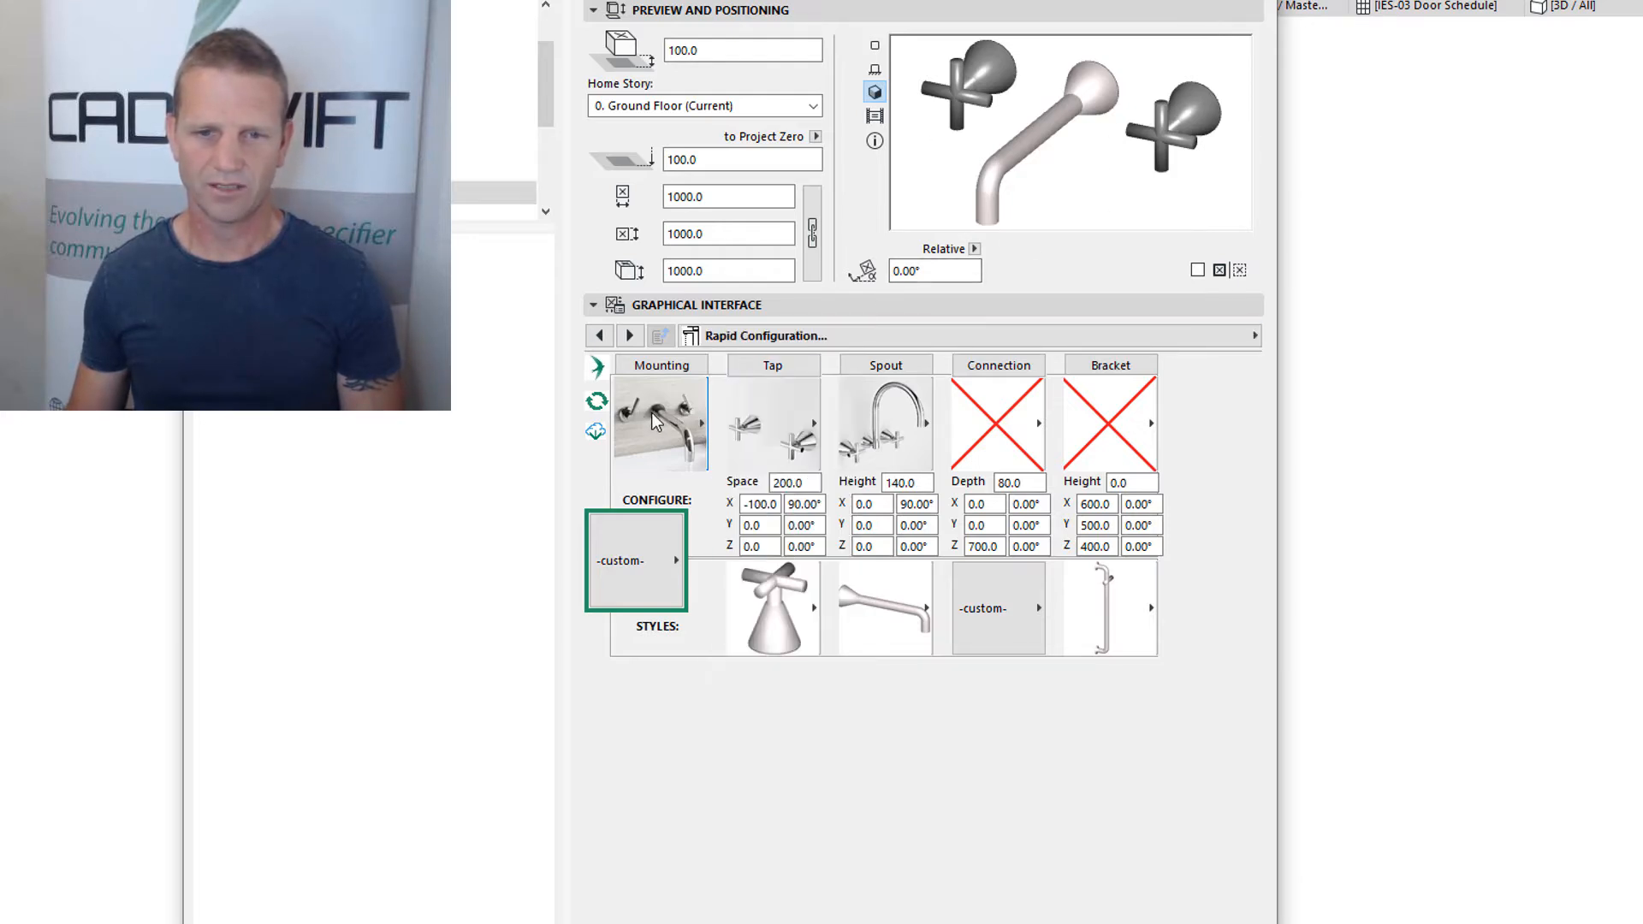
pyautogui.click(786, 419)
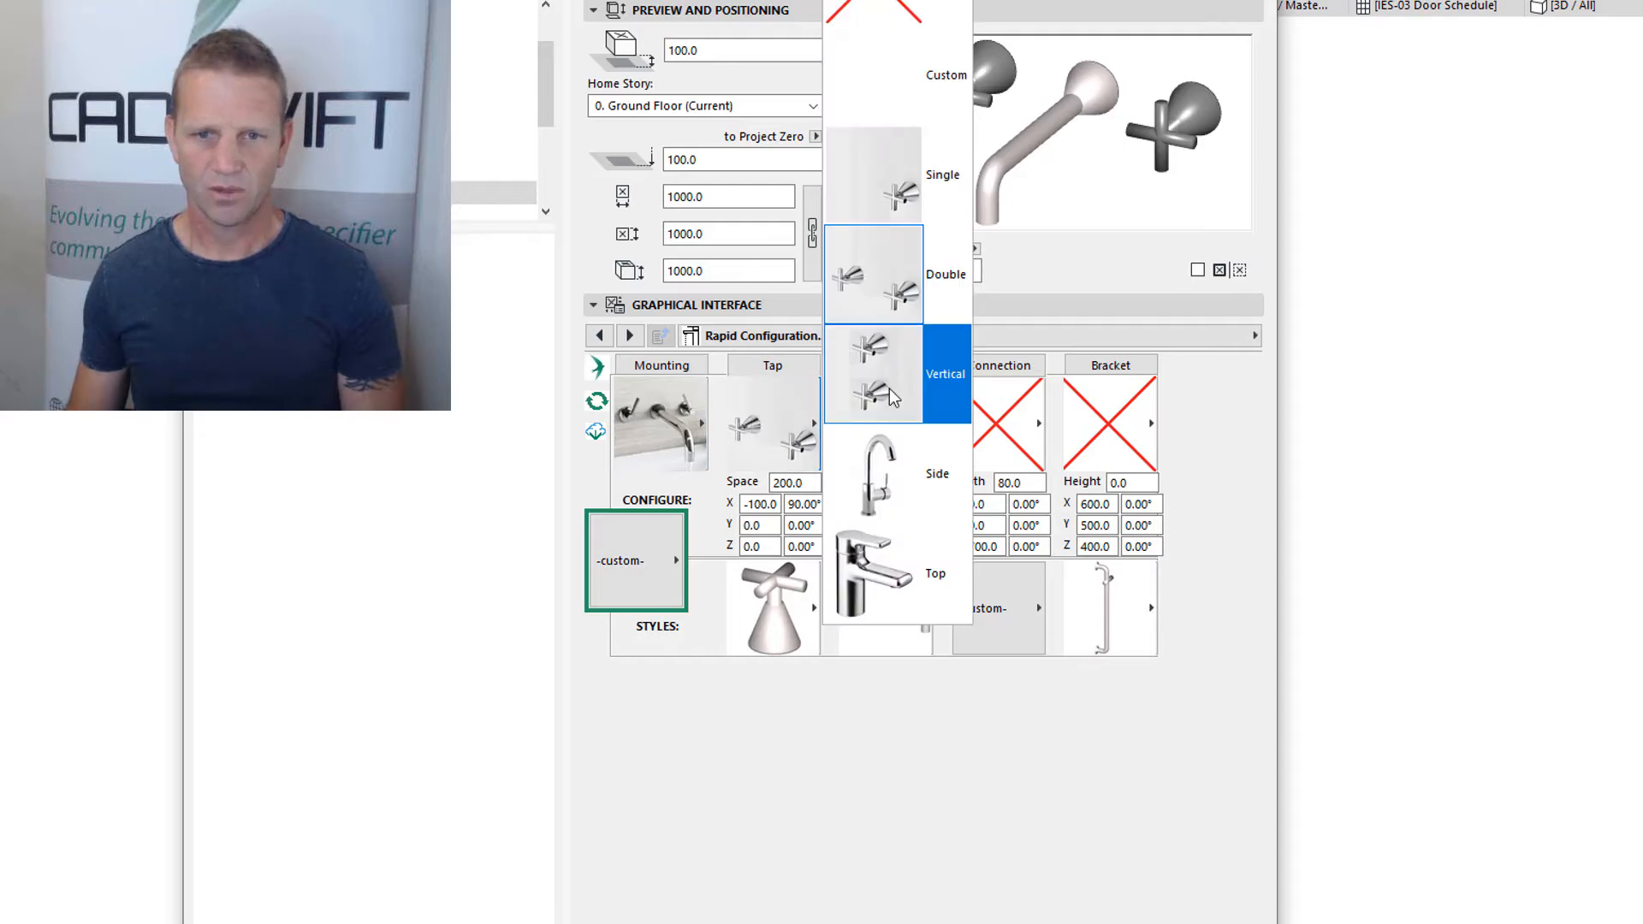
pyautogui.click(915, 377)
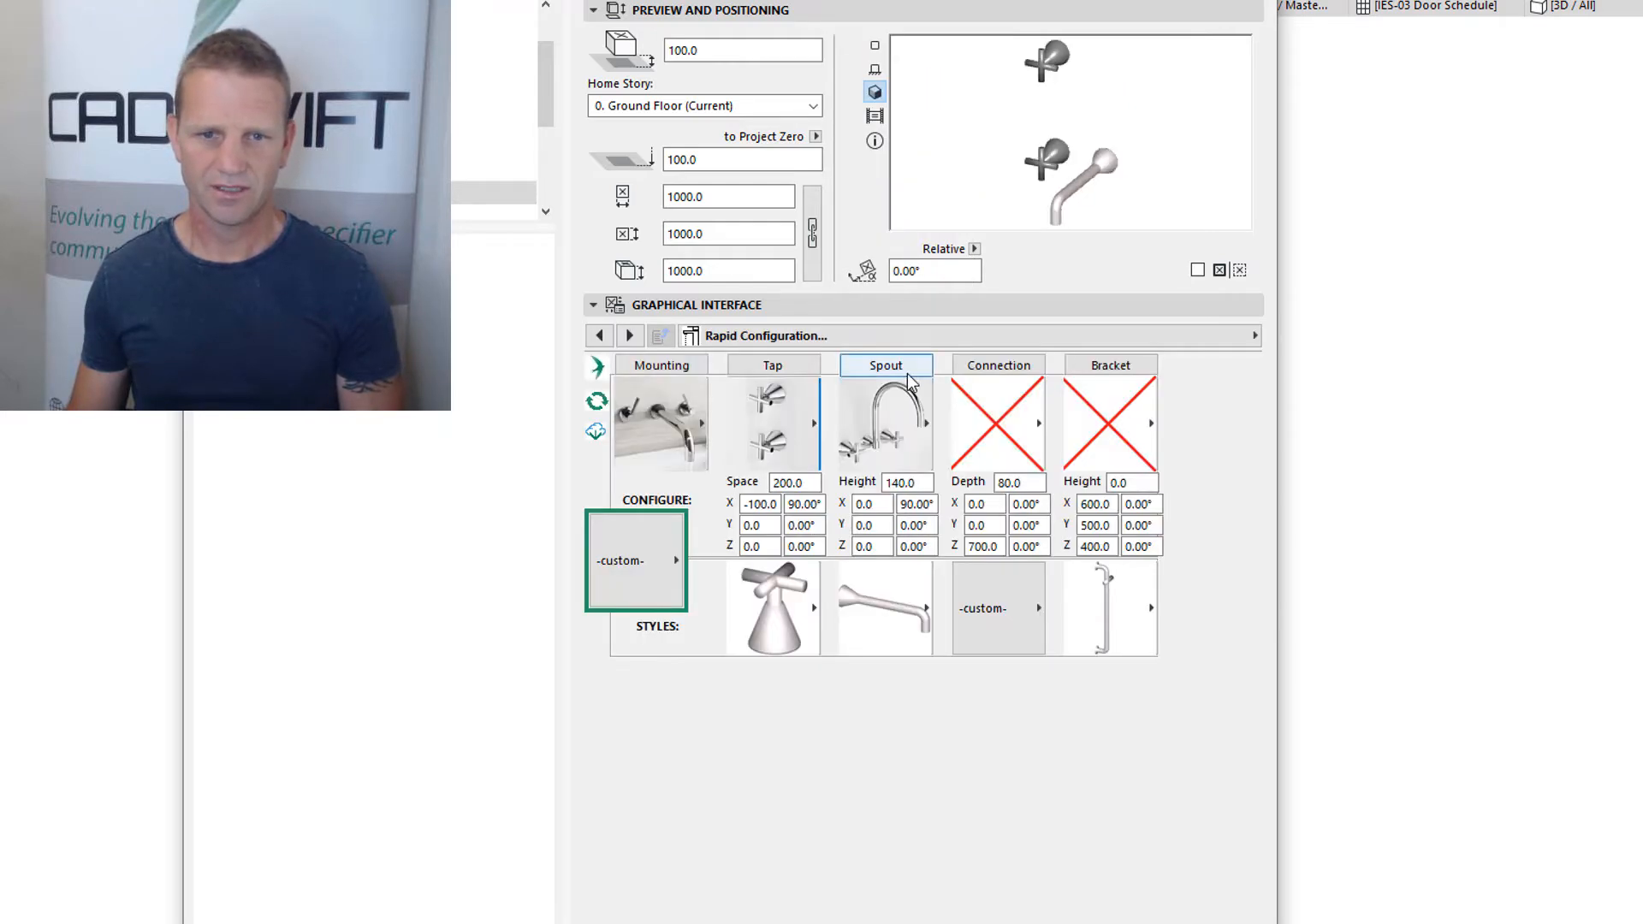
pyautogui.click(751, 504)
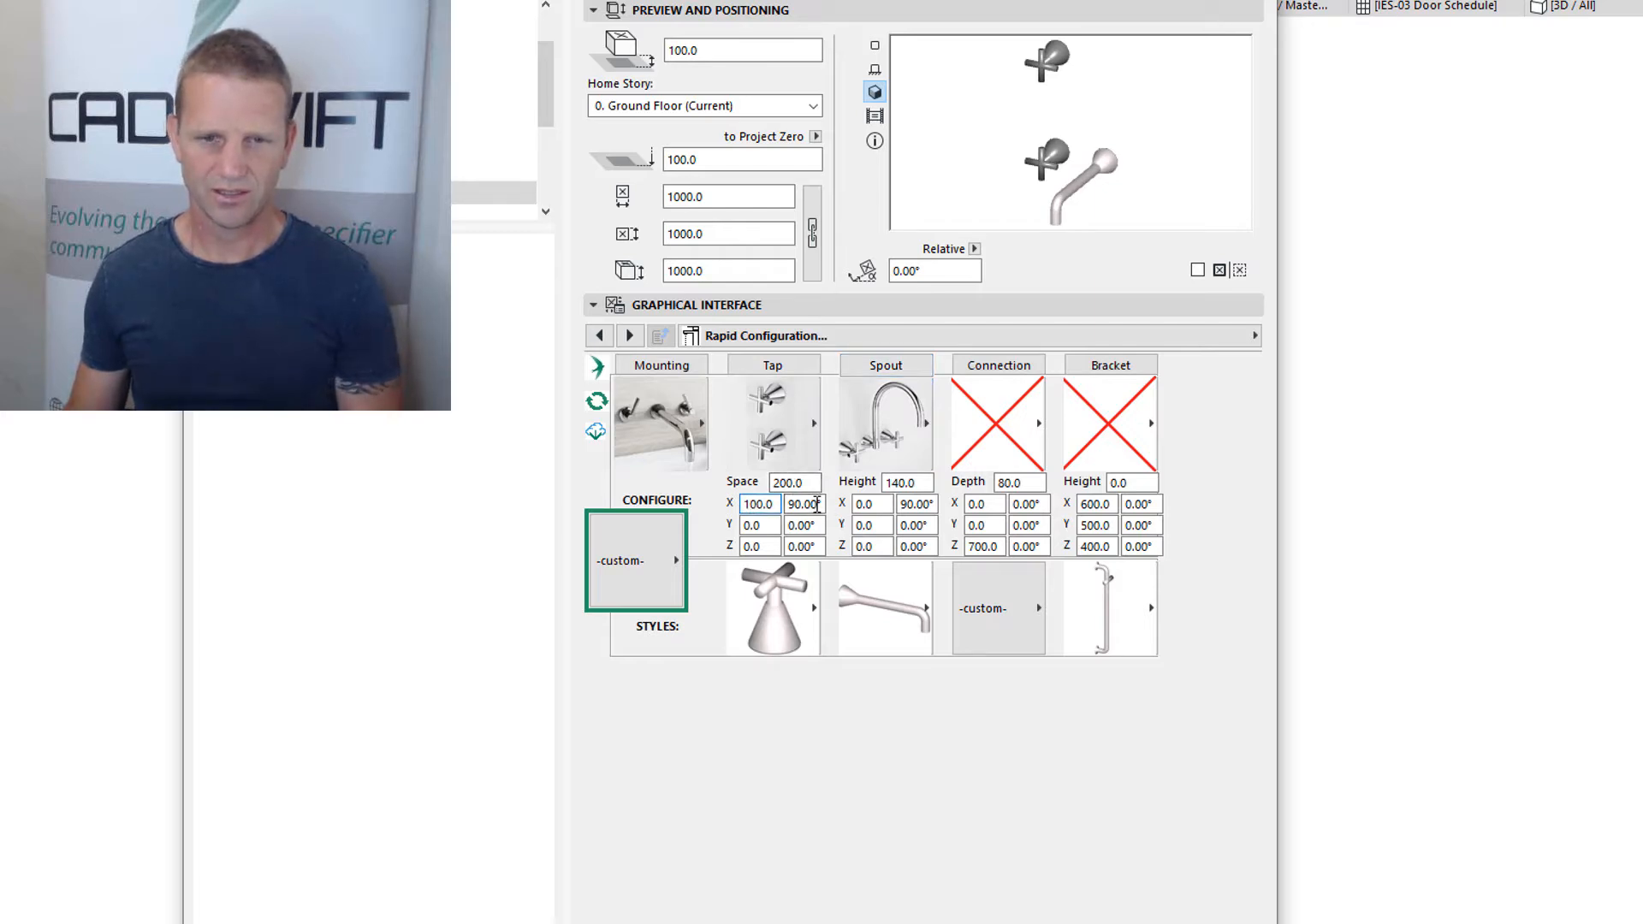
pyautogui.press('Return')
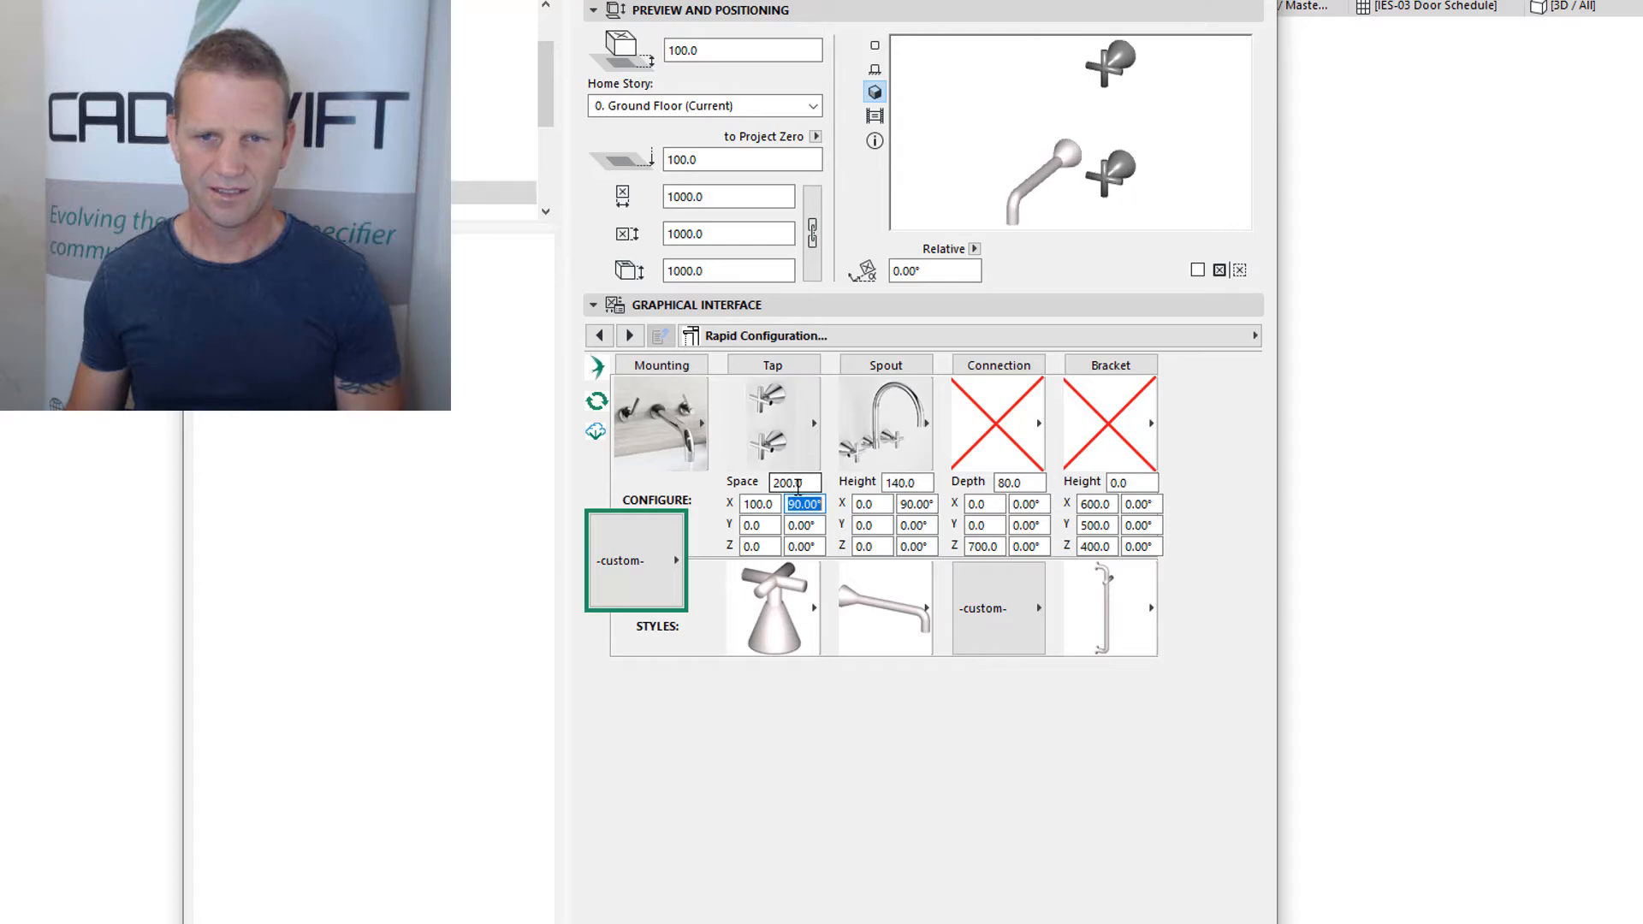
# Set the spacing between the two vertical taps to 100
pyautogui.click(785, 483)
pyautogui.write('1')
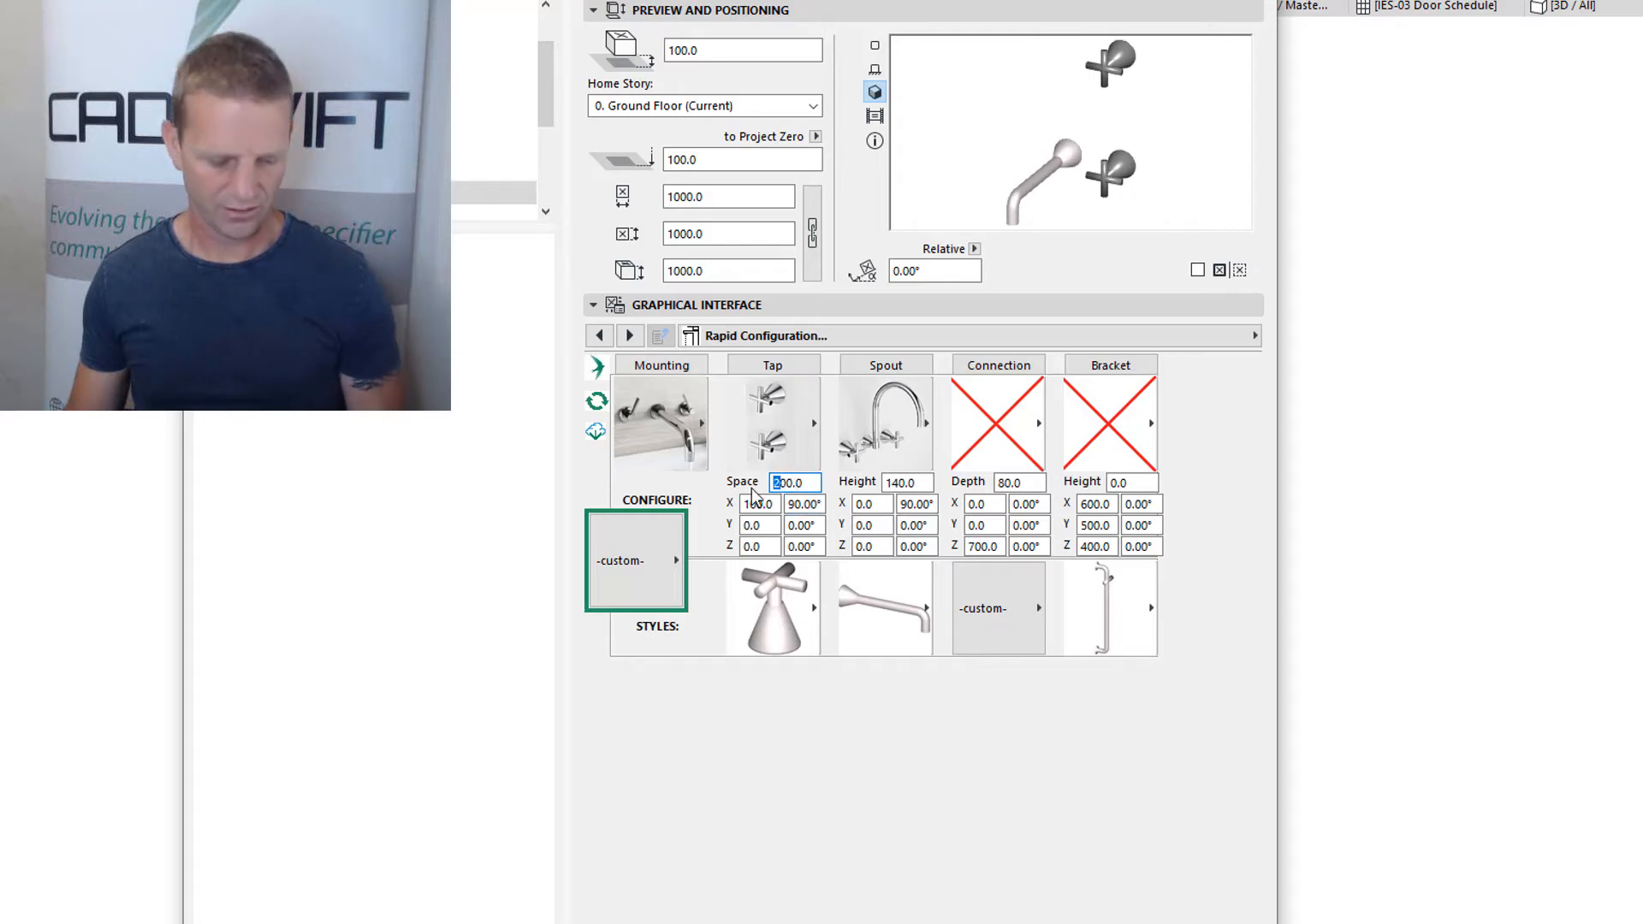
pyautogui.press('Return')
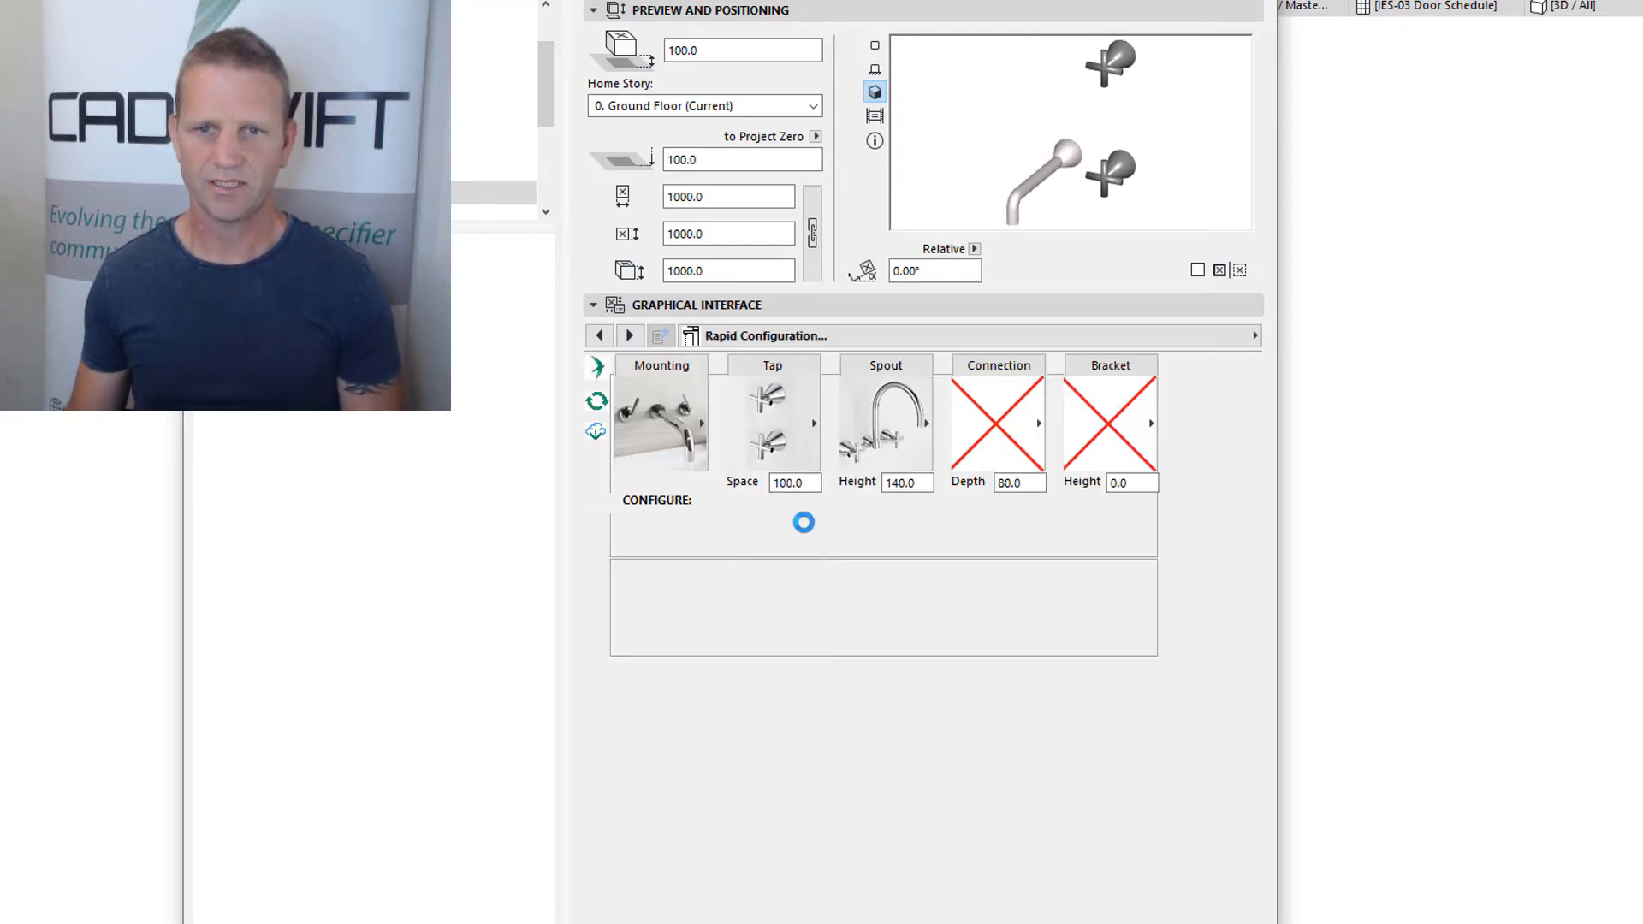
pyautogui.click(804, 505)
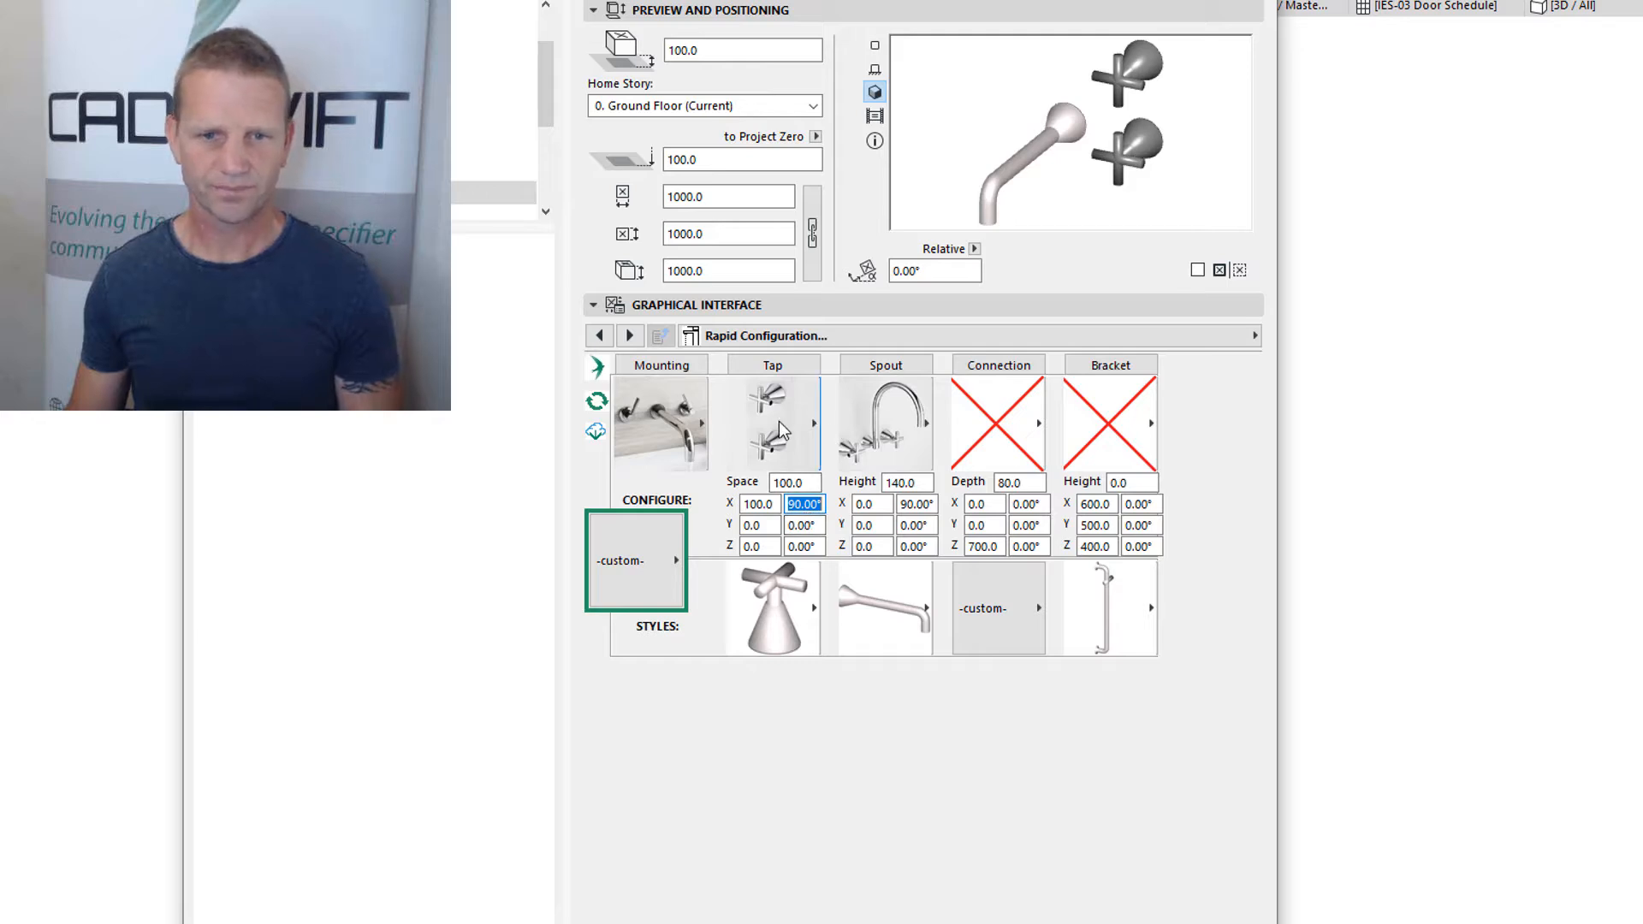
# Set the spout type to Shower Rose and select its X angle value
pyautogui.click(866, 443)
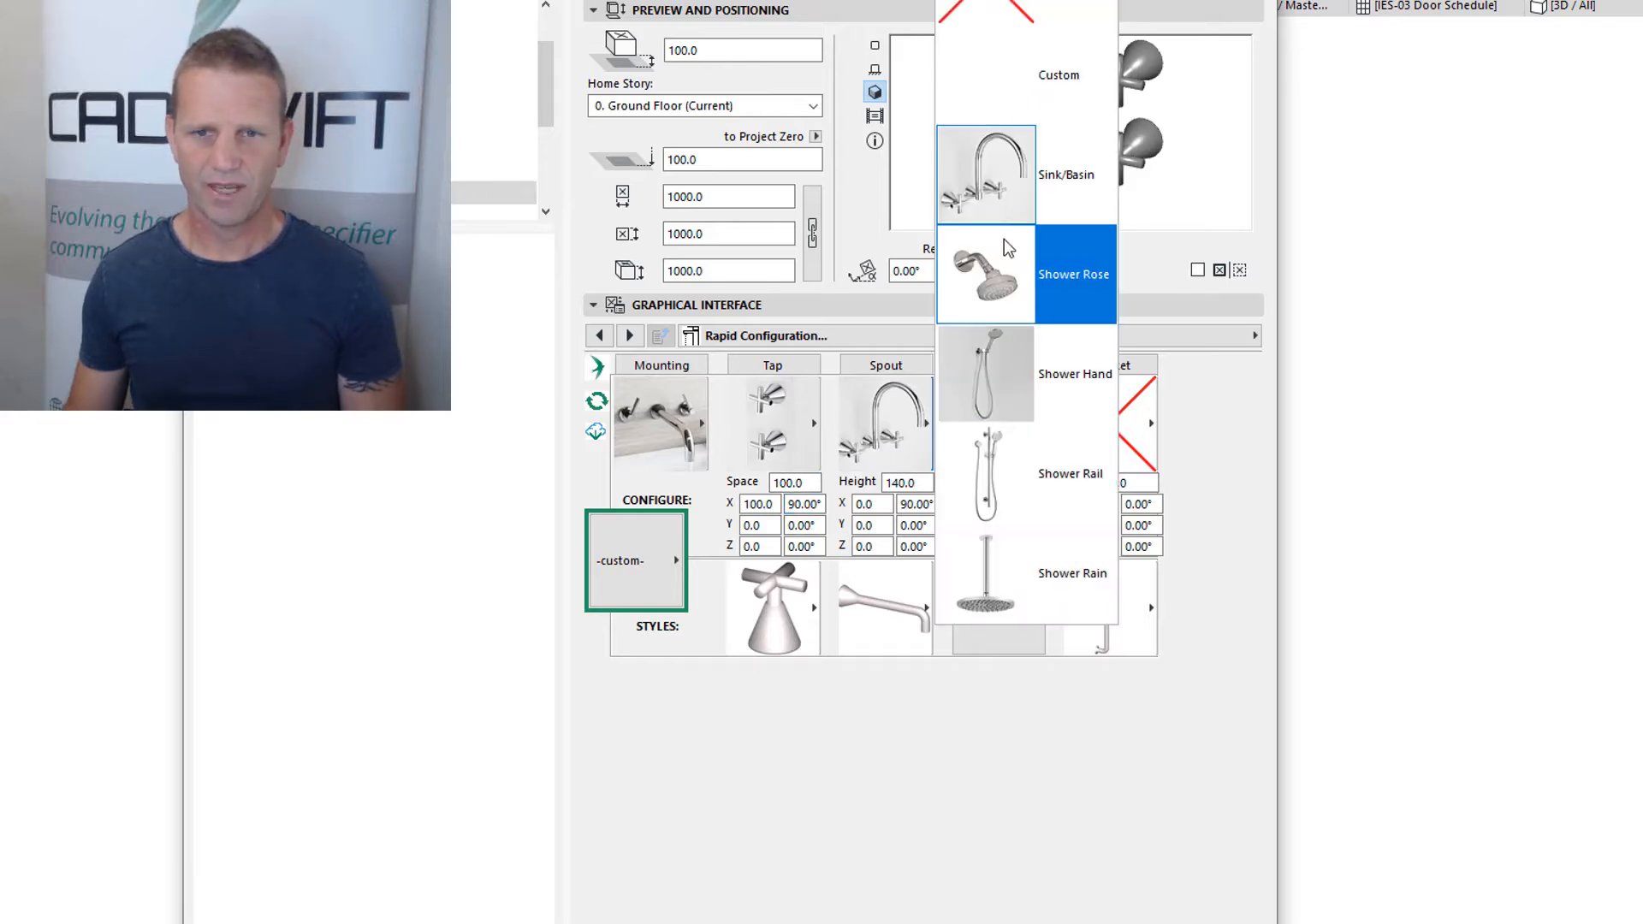
pyautogui.click(1061, 280)
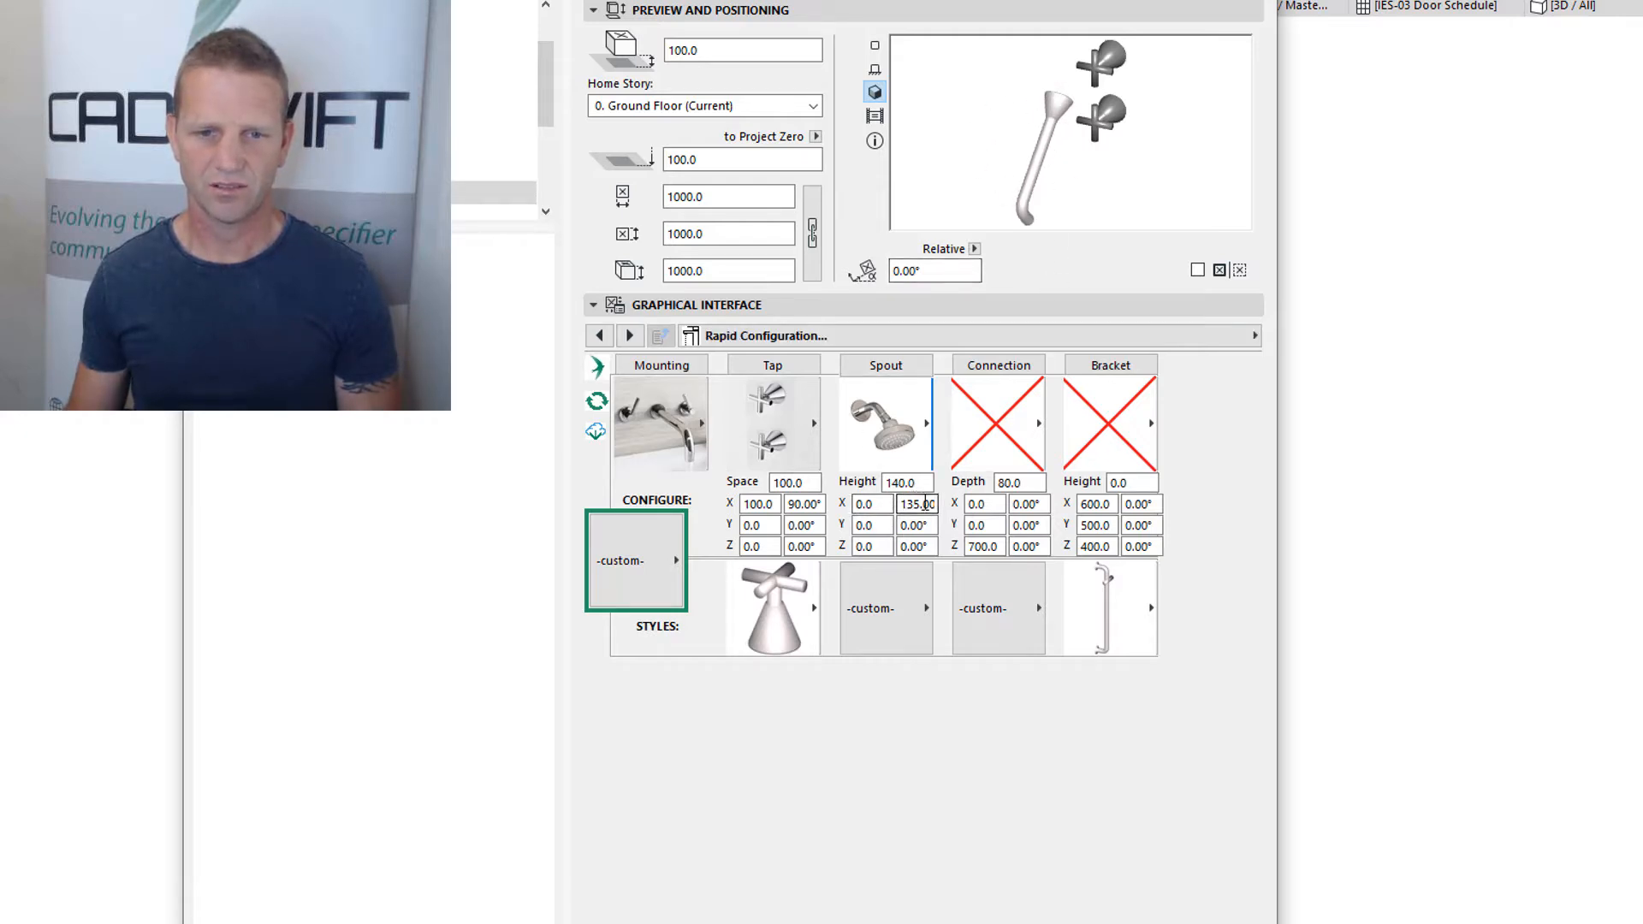
pyautogui.moveTo(924, 503); pyautogui.dragTo(881, 500)
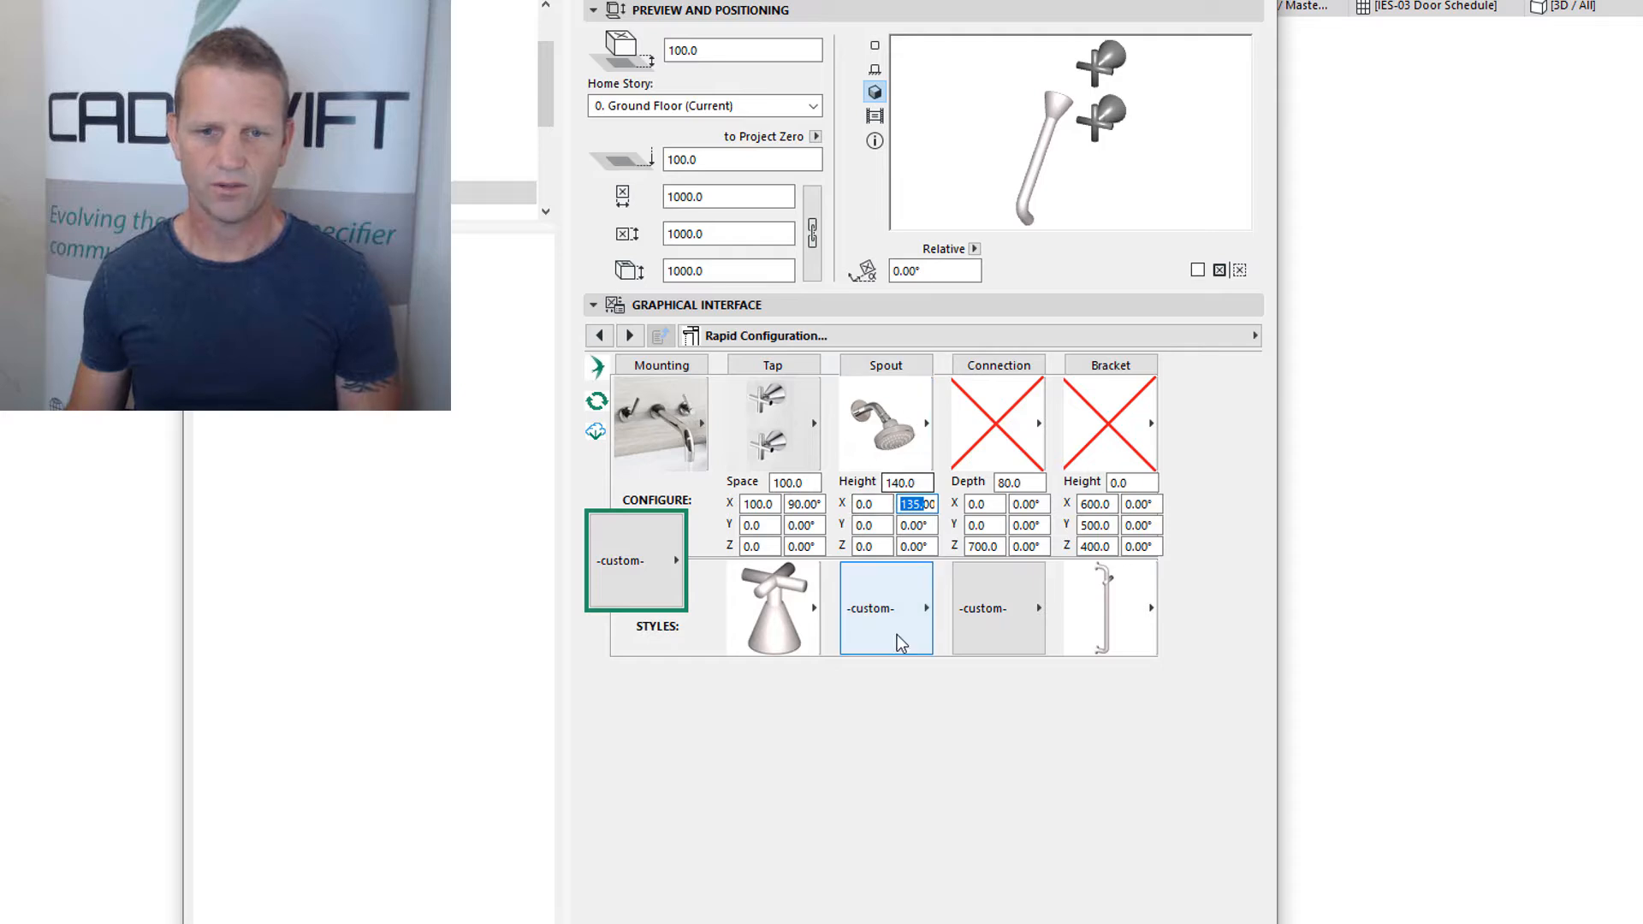
# Set the spout style to Shower Rose 120 and its Z position to 700
pyautogui.click(864, 614)
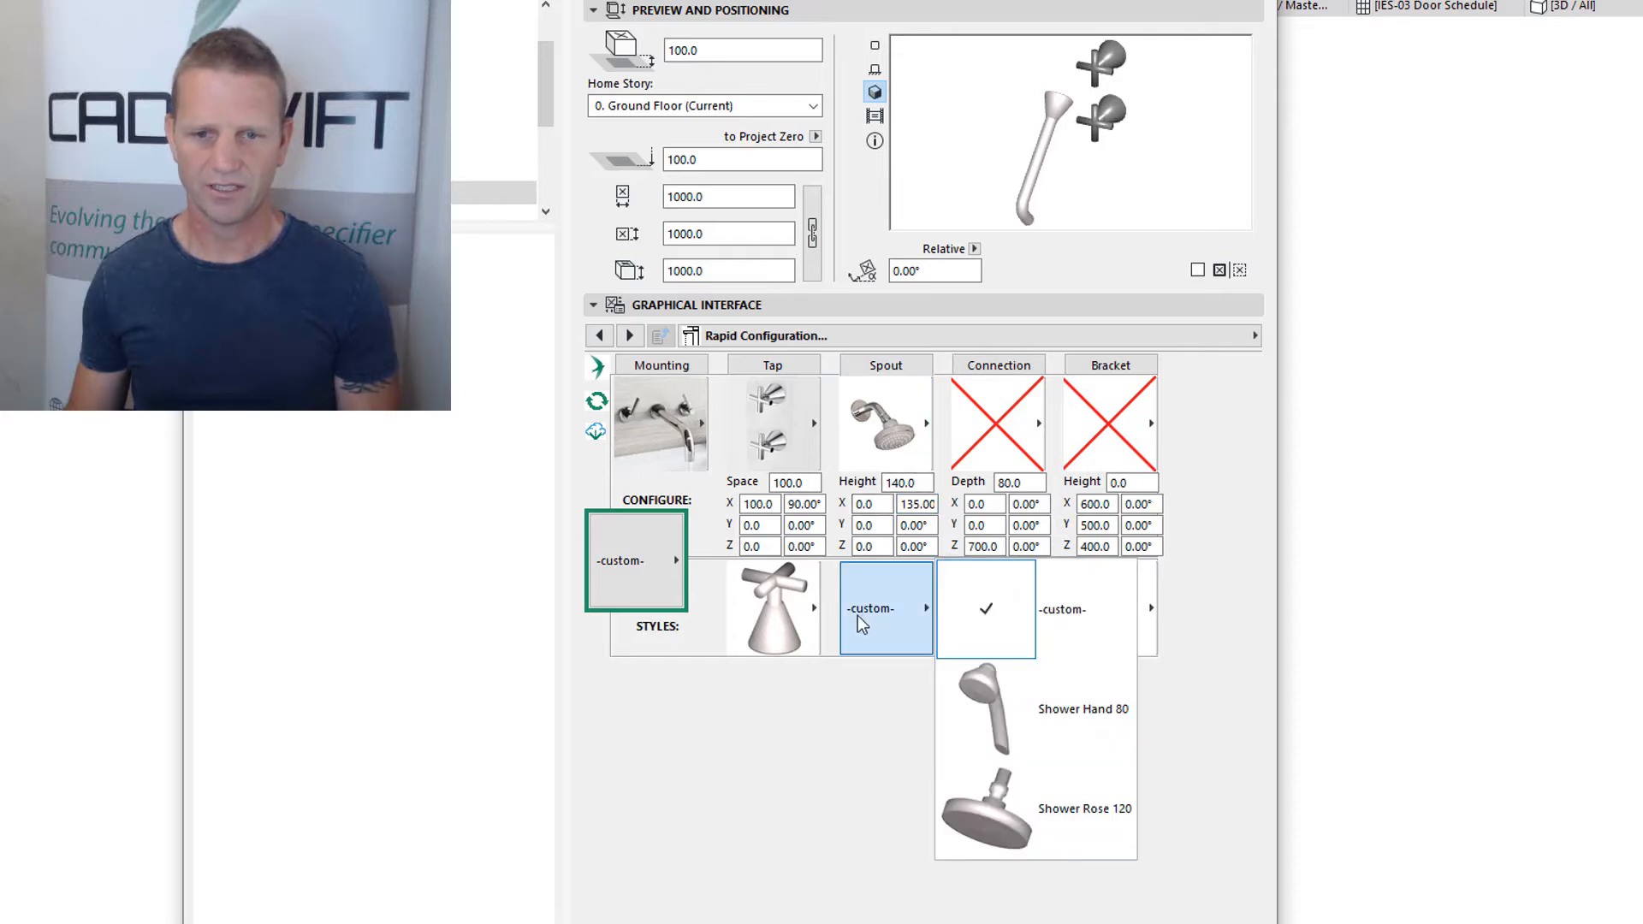
pyautogui.click(1075, 813)
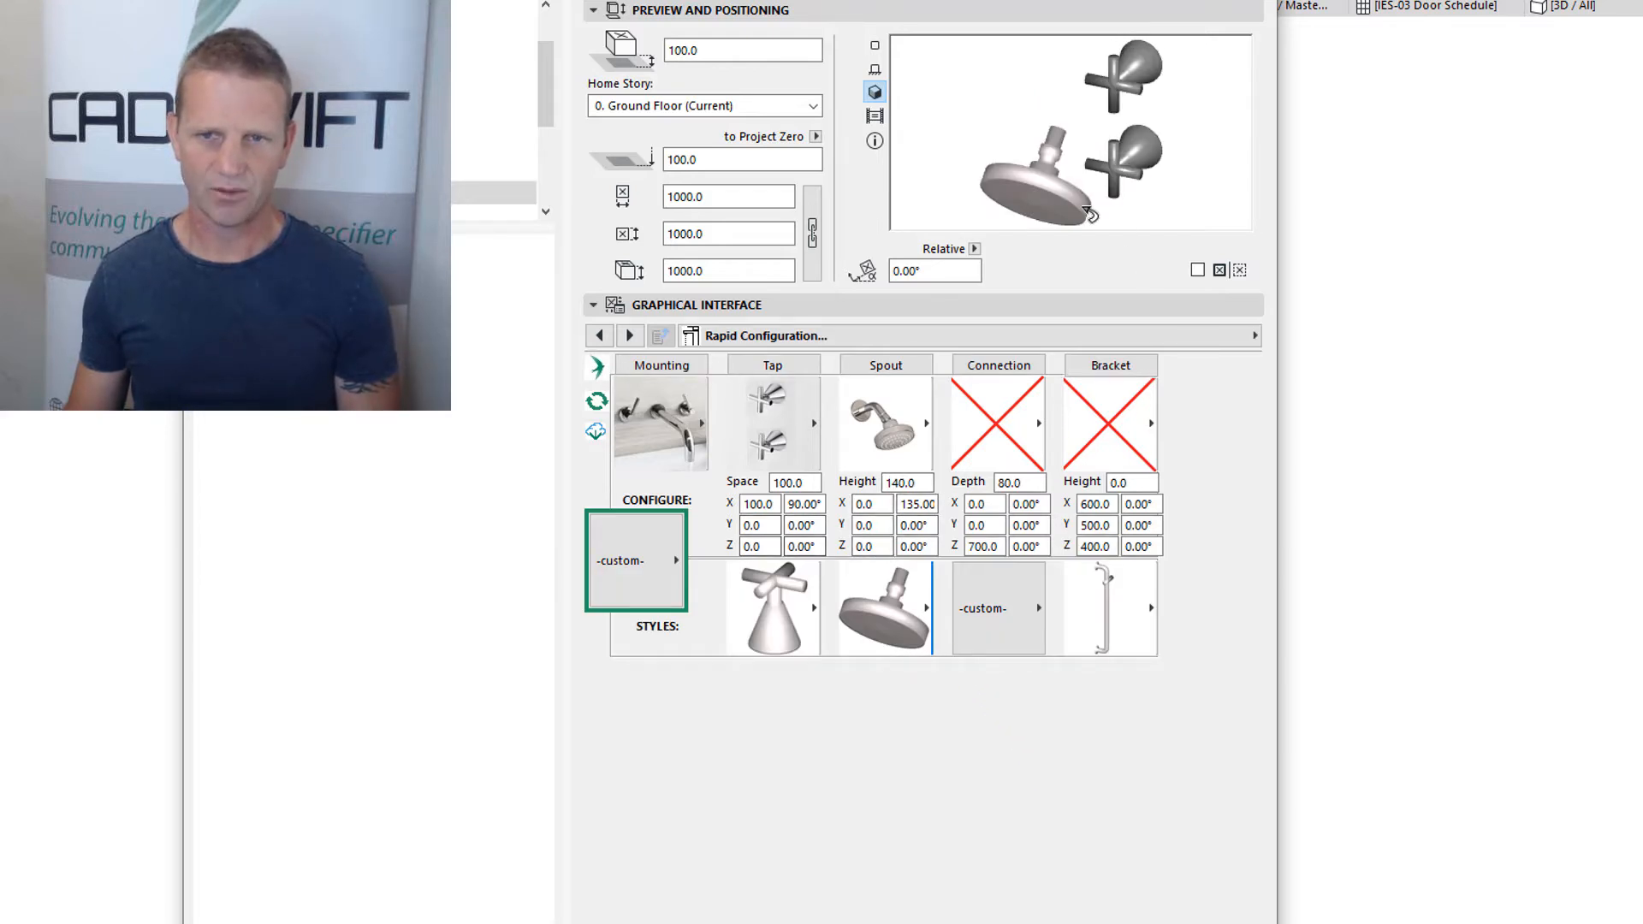
pyautogui.click(867, 546)
pyautogui.write('700')
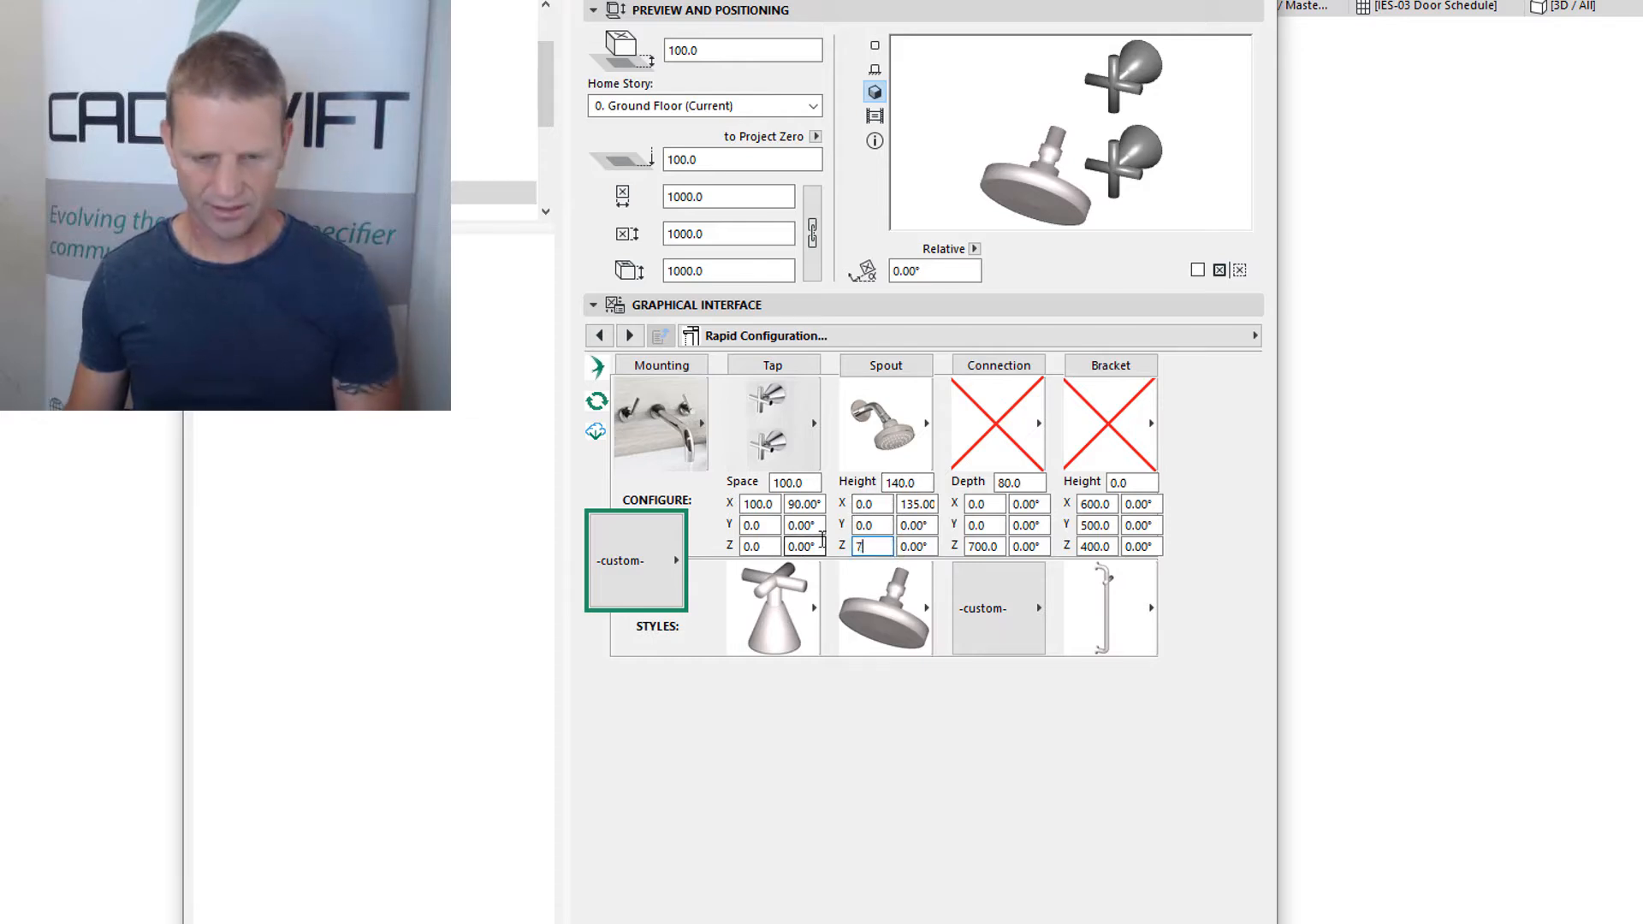
pyautogui.click(874, 525)
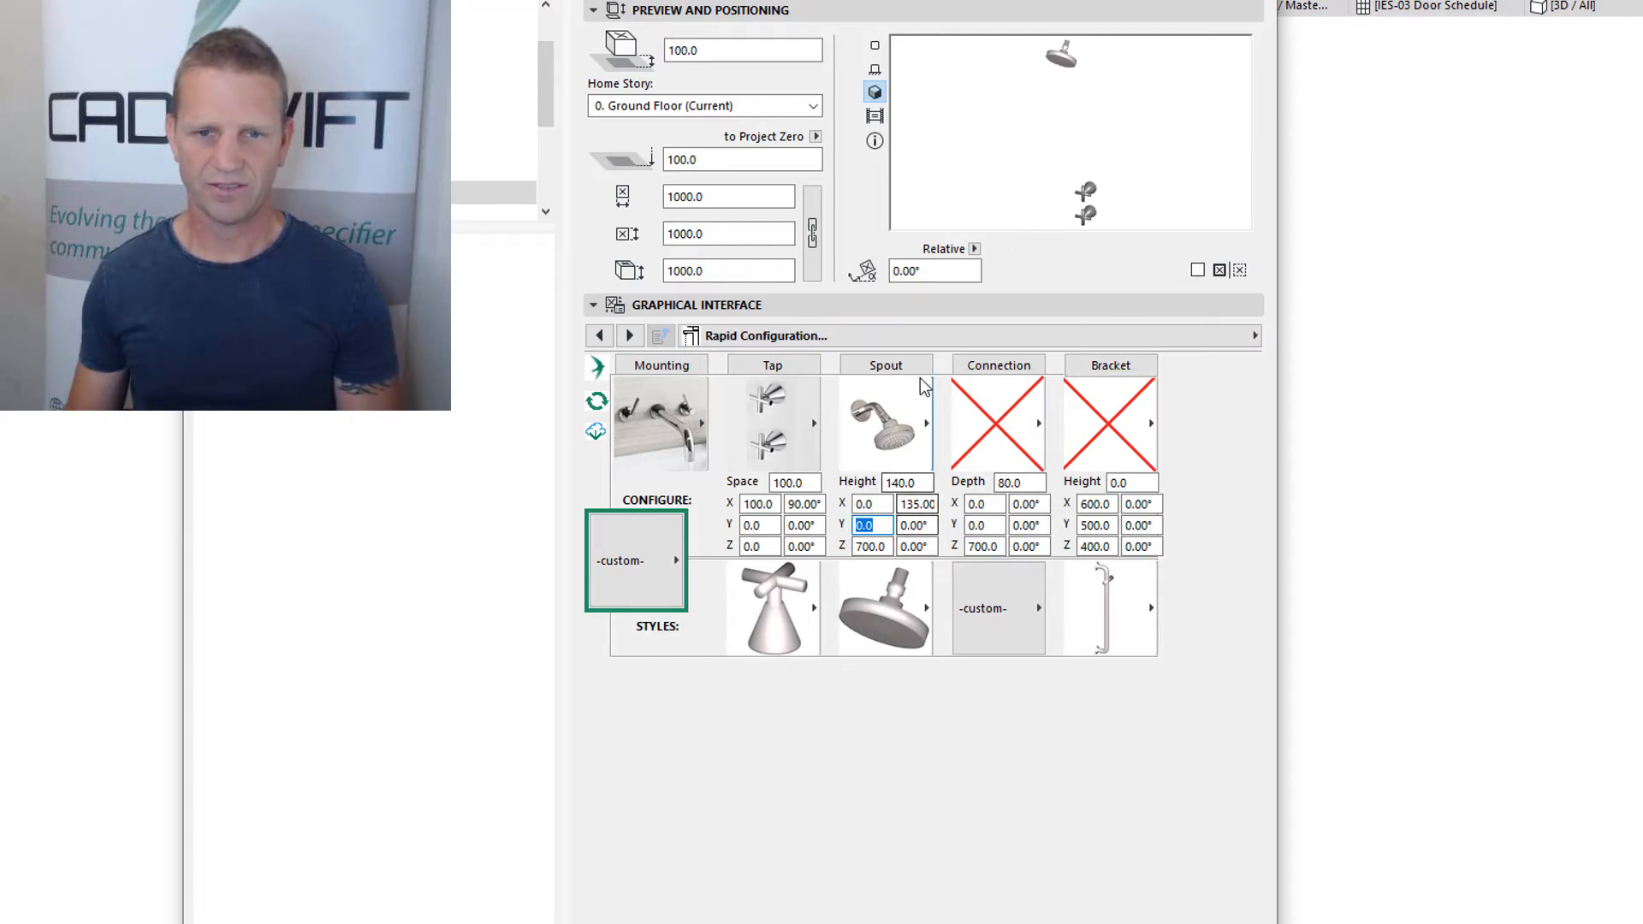
# Set the connection type to Hidden with the Shower Rose Connect style
pyautogui.click(990, 428)
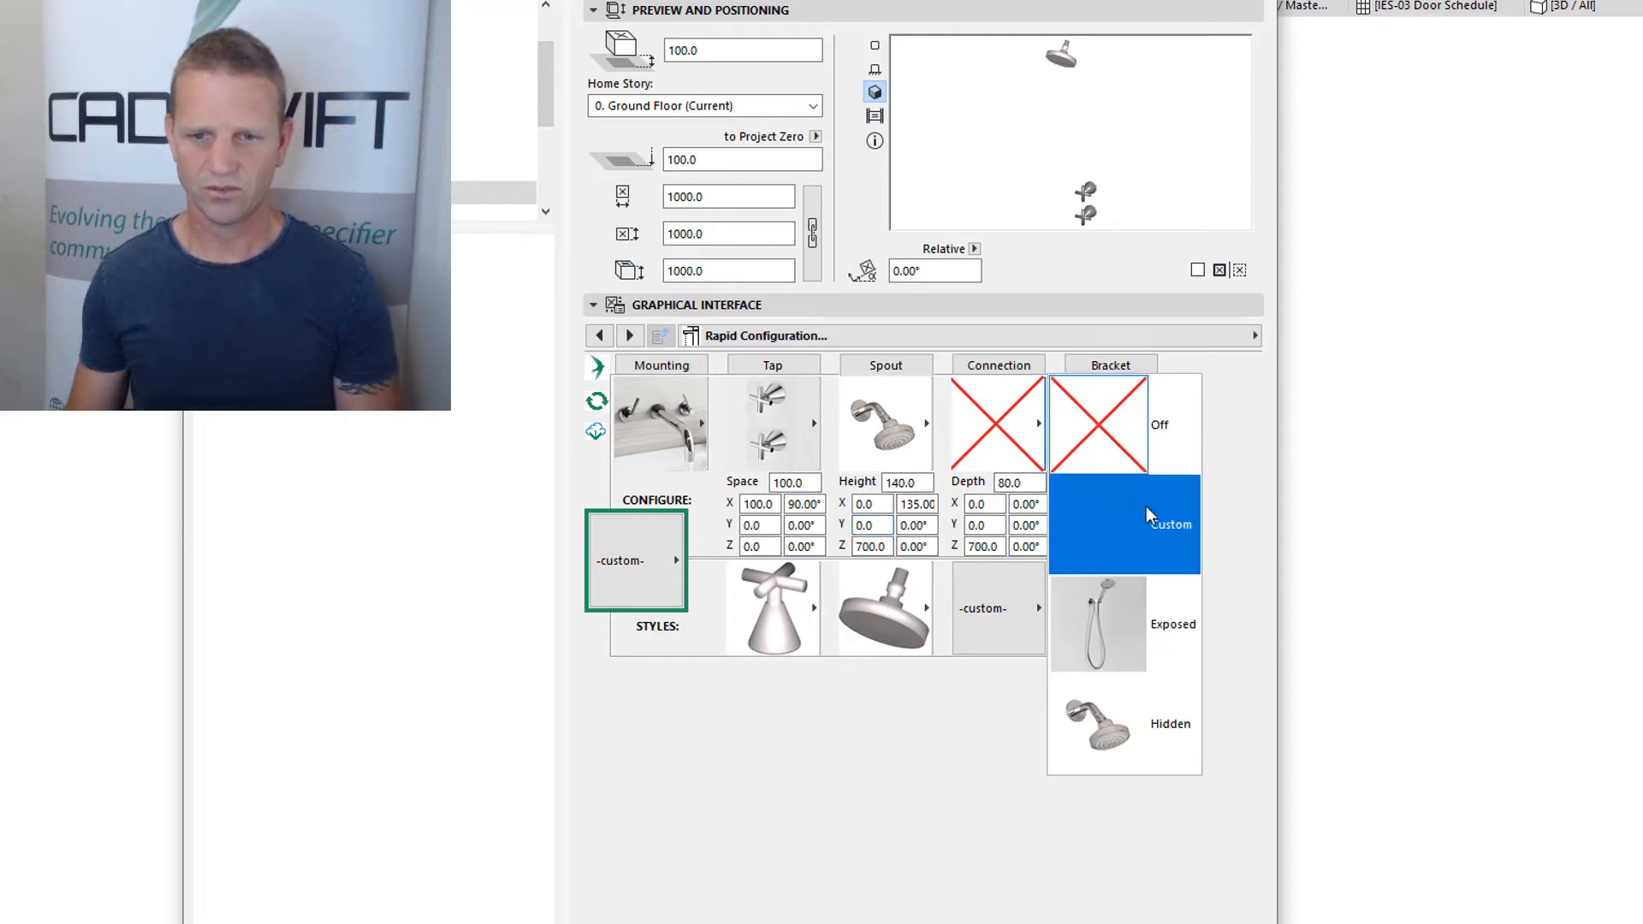
pyautogui.click(1142, 719)
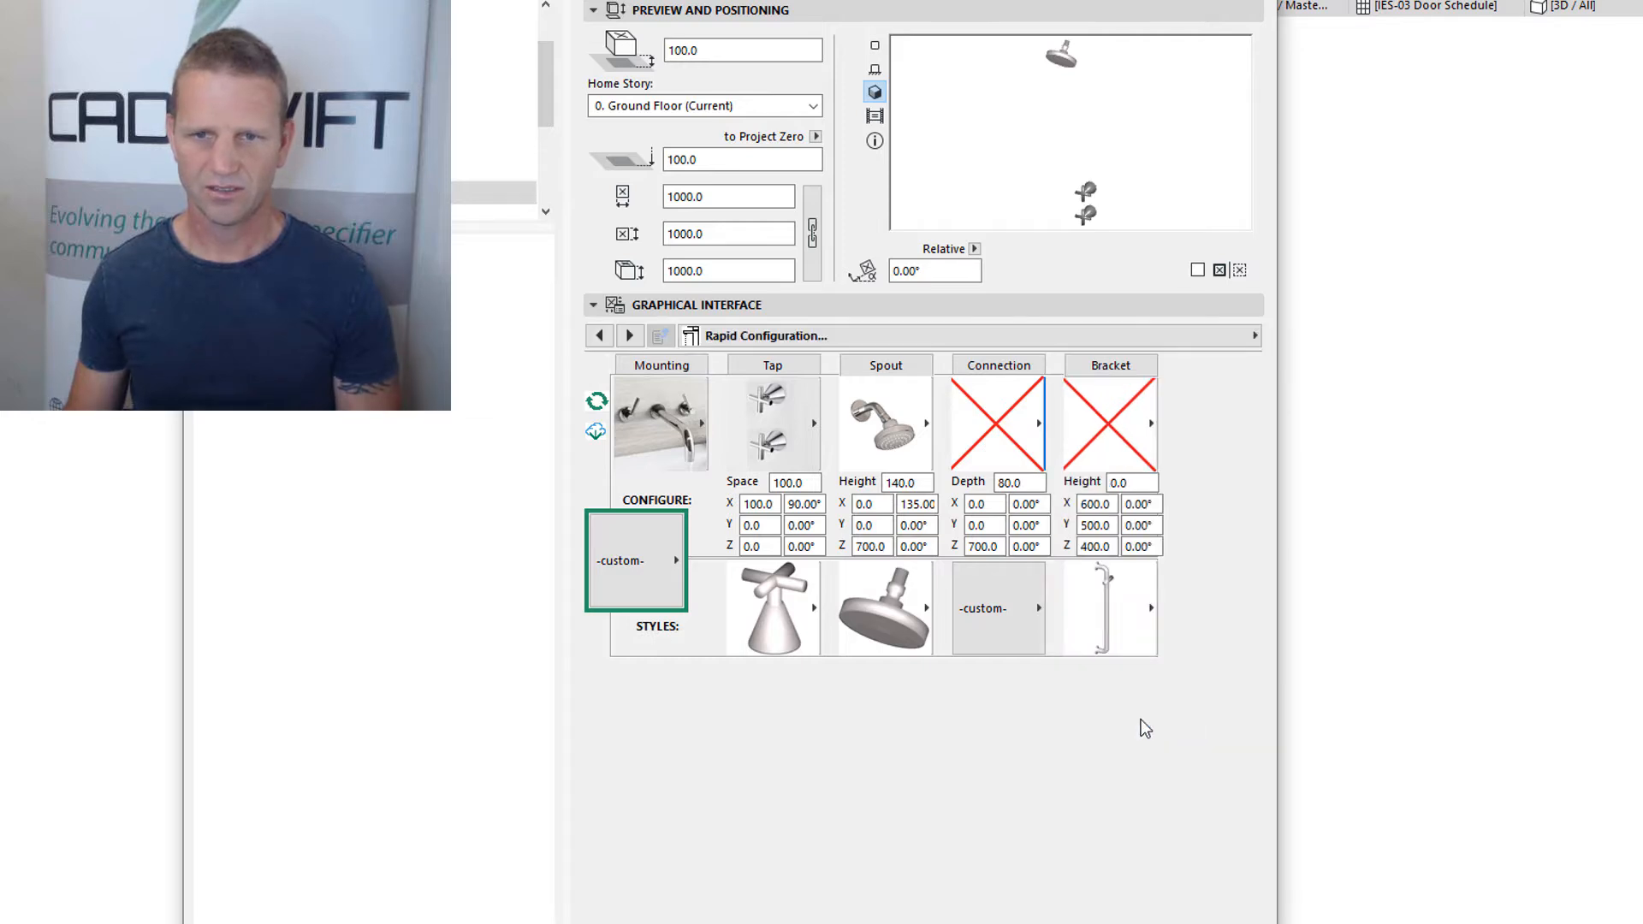
pyautogui.click(990, 603)
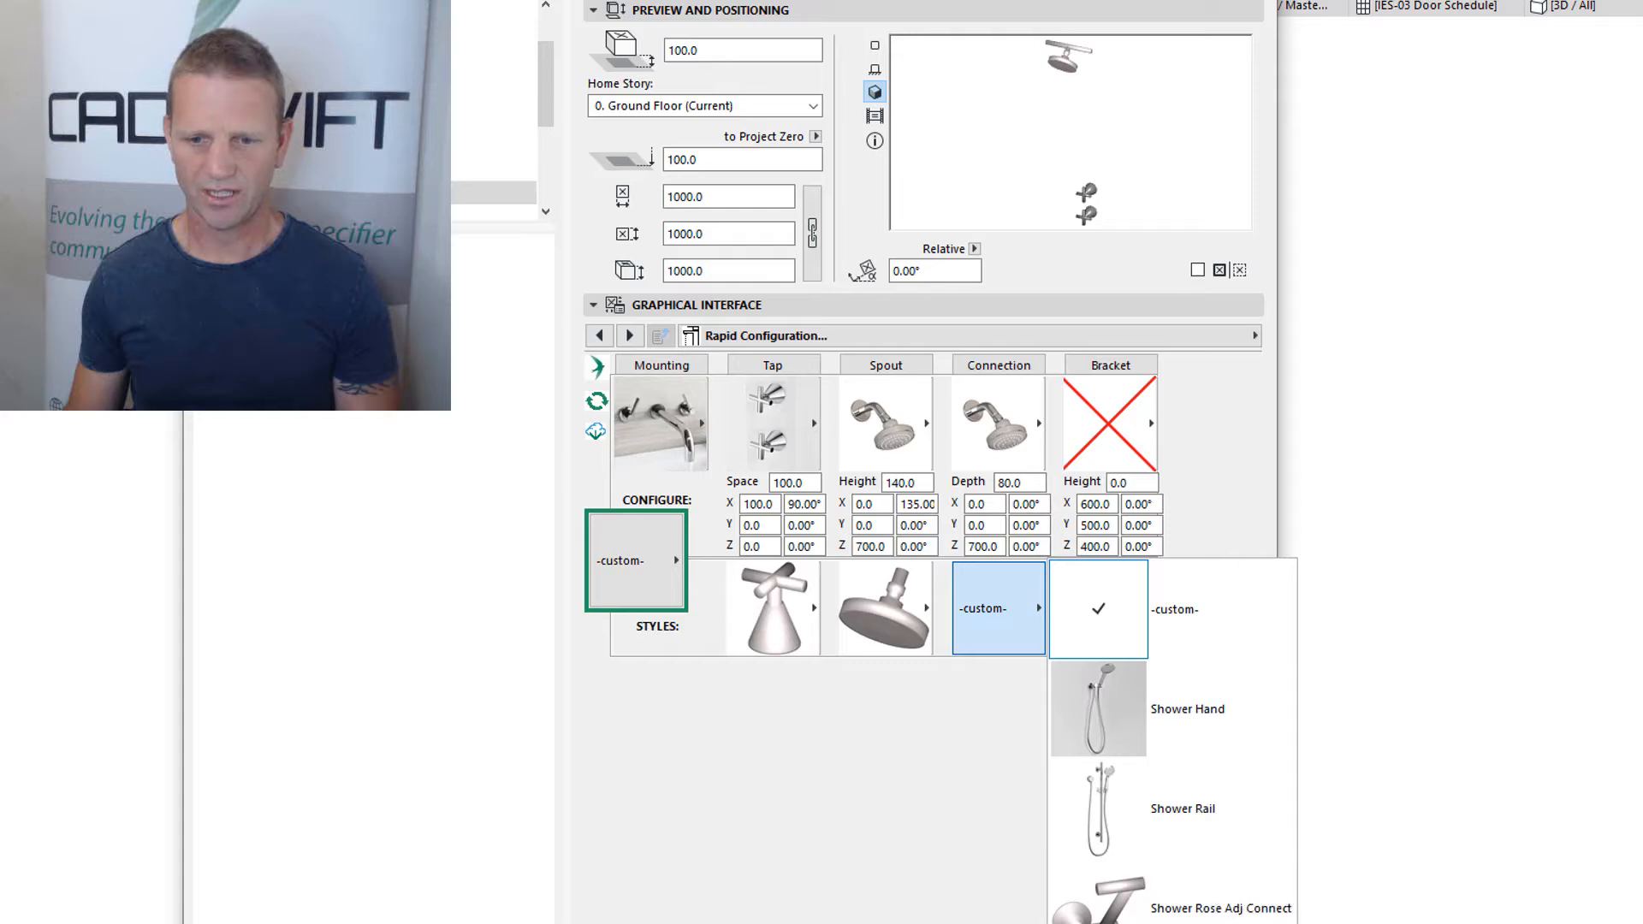
pyautogui.click(1097, 898)
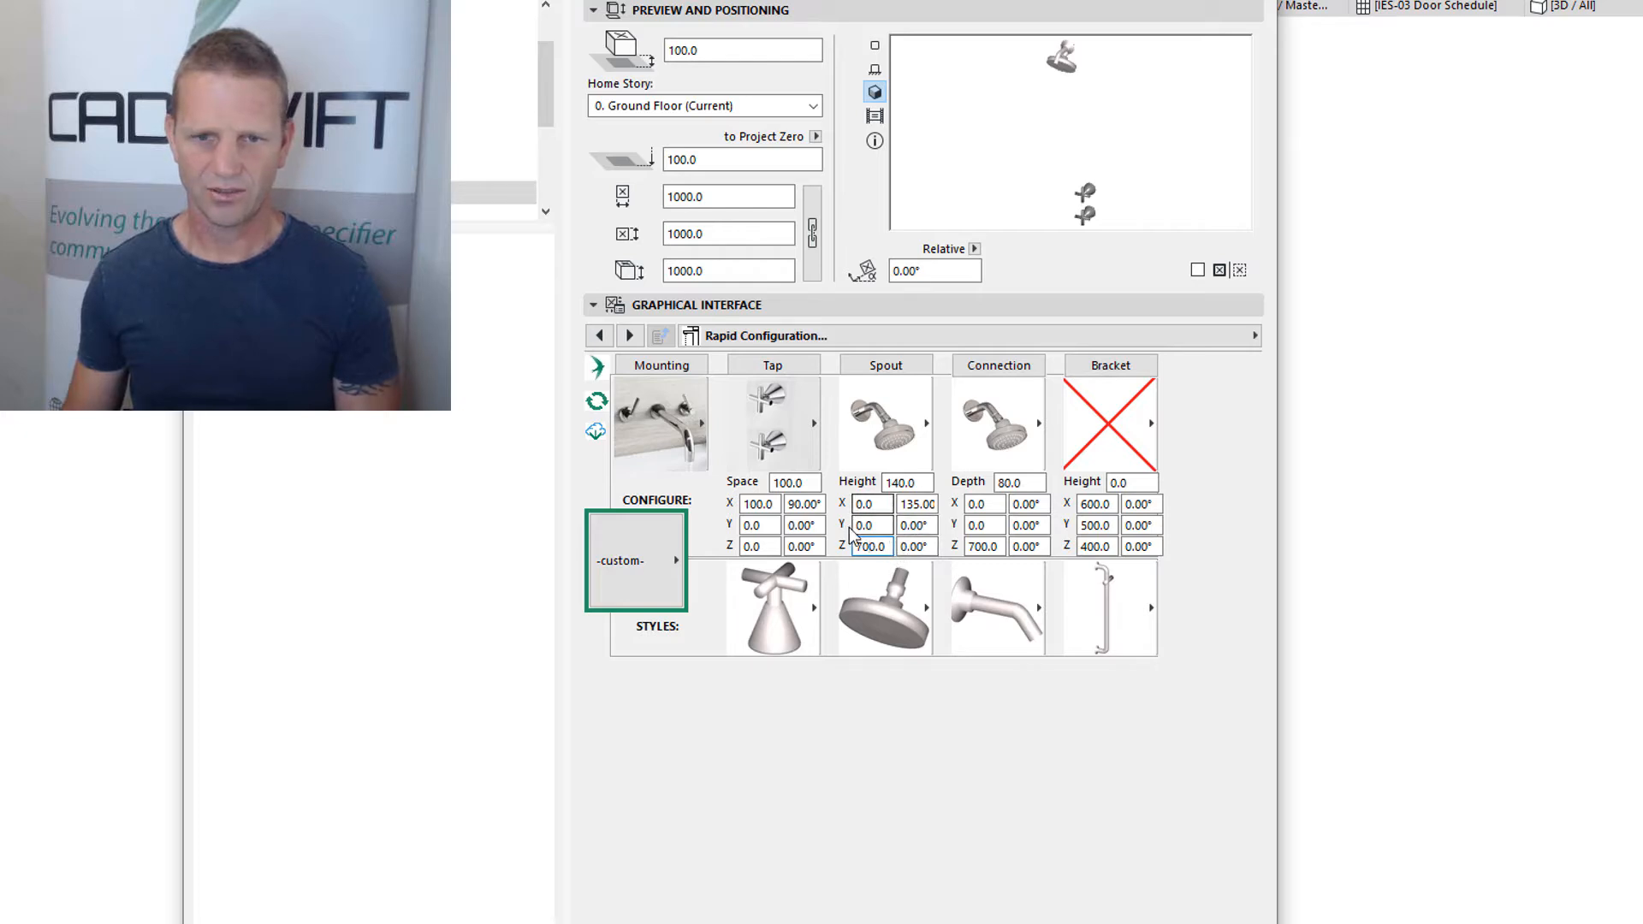
# Align the shower rose with its connection by setting the spout's Y position to -110 and Z to 668
pyautogui.click(959, 546)
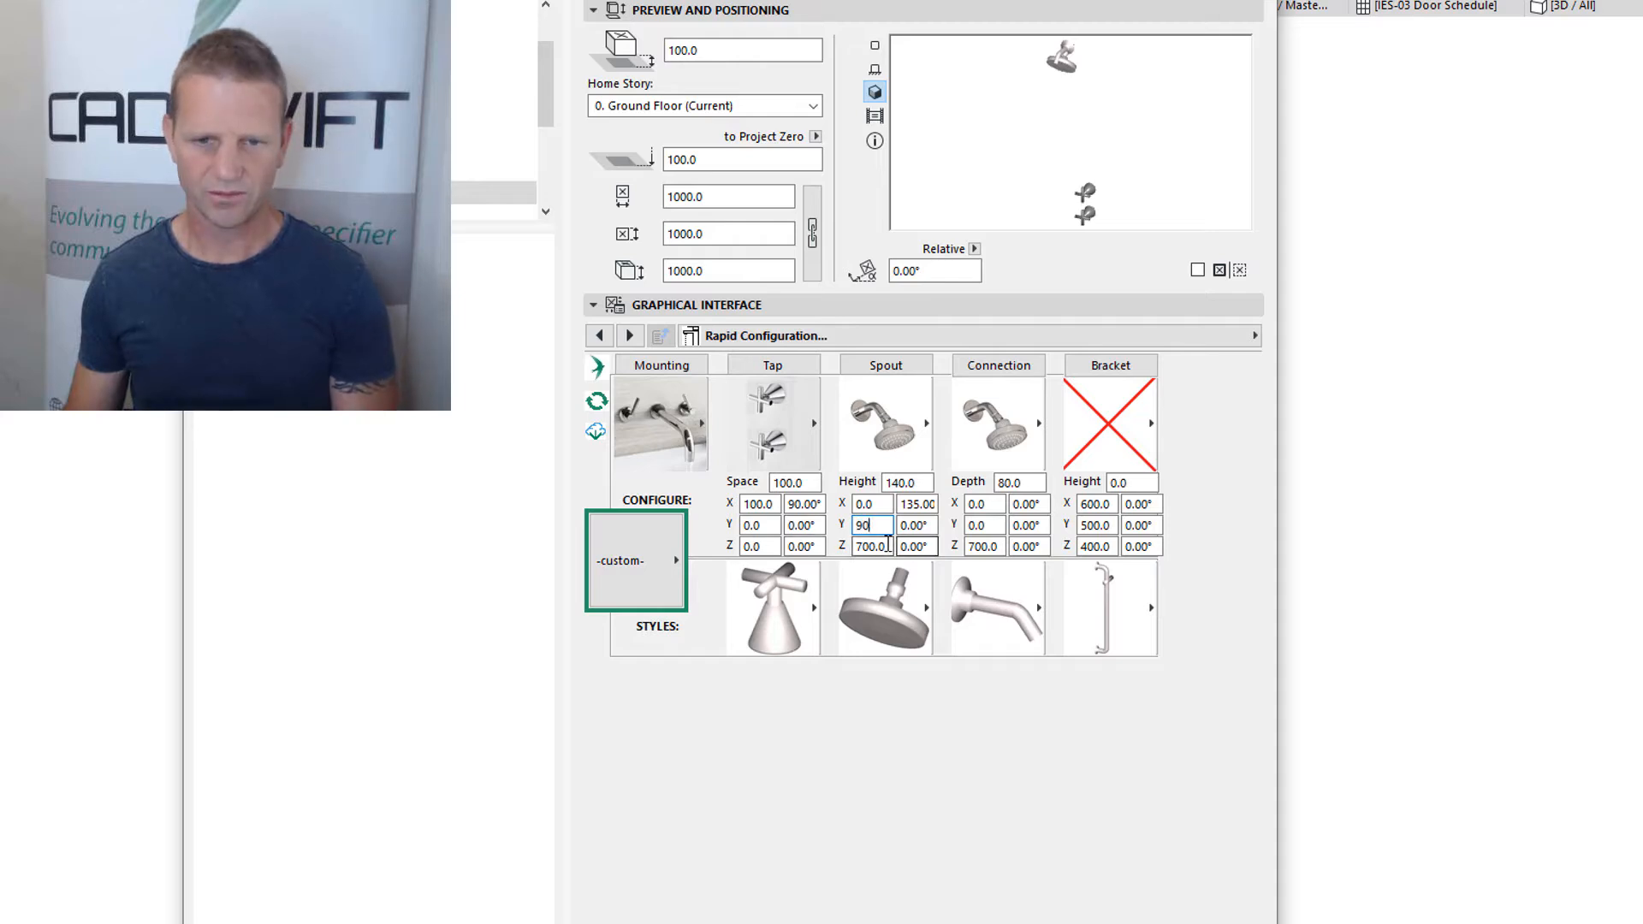
pyautogui.press('Tab')
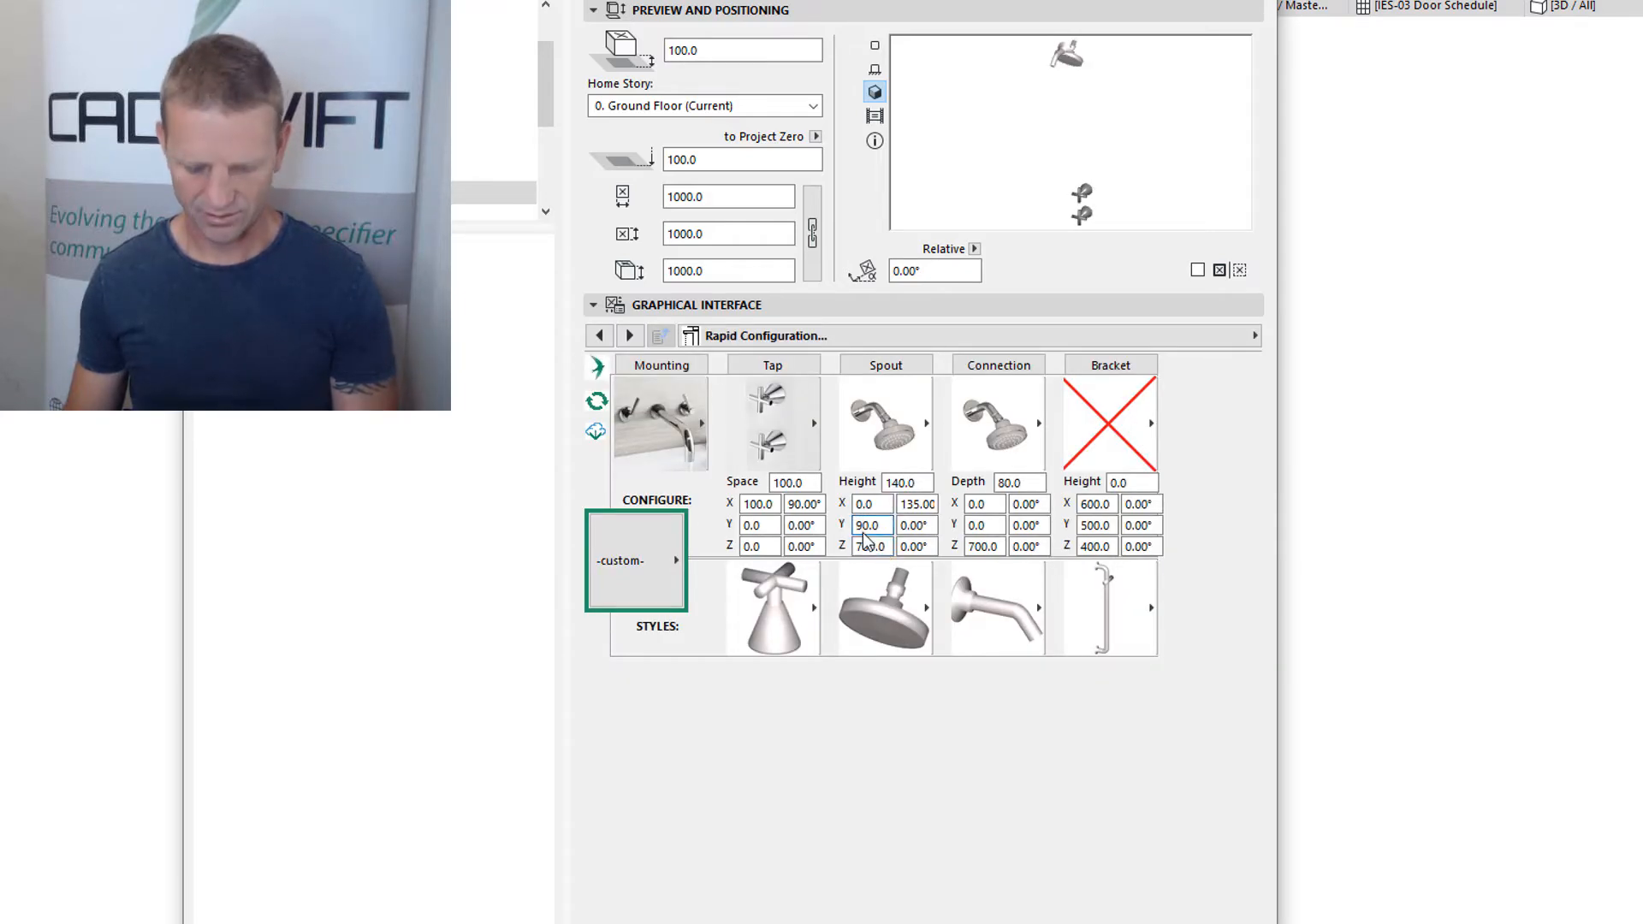
pyautogui.write('-')
pyautogui.click(887, 504)
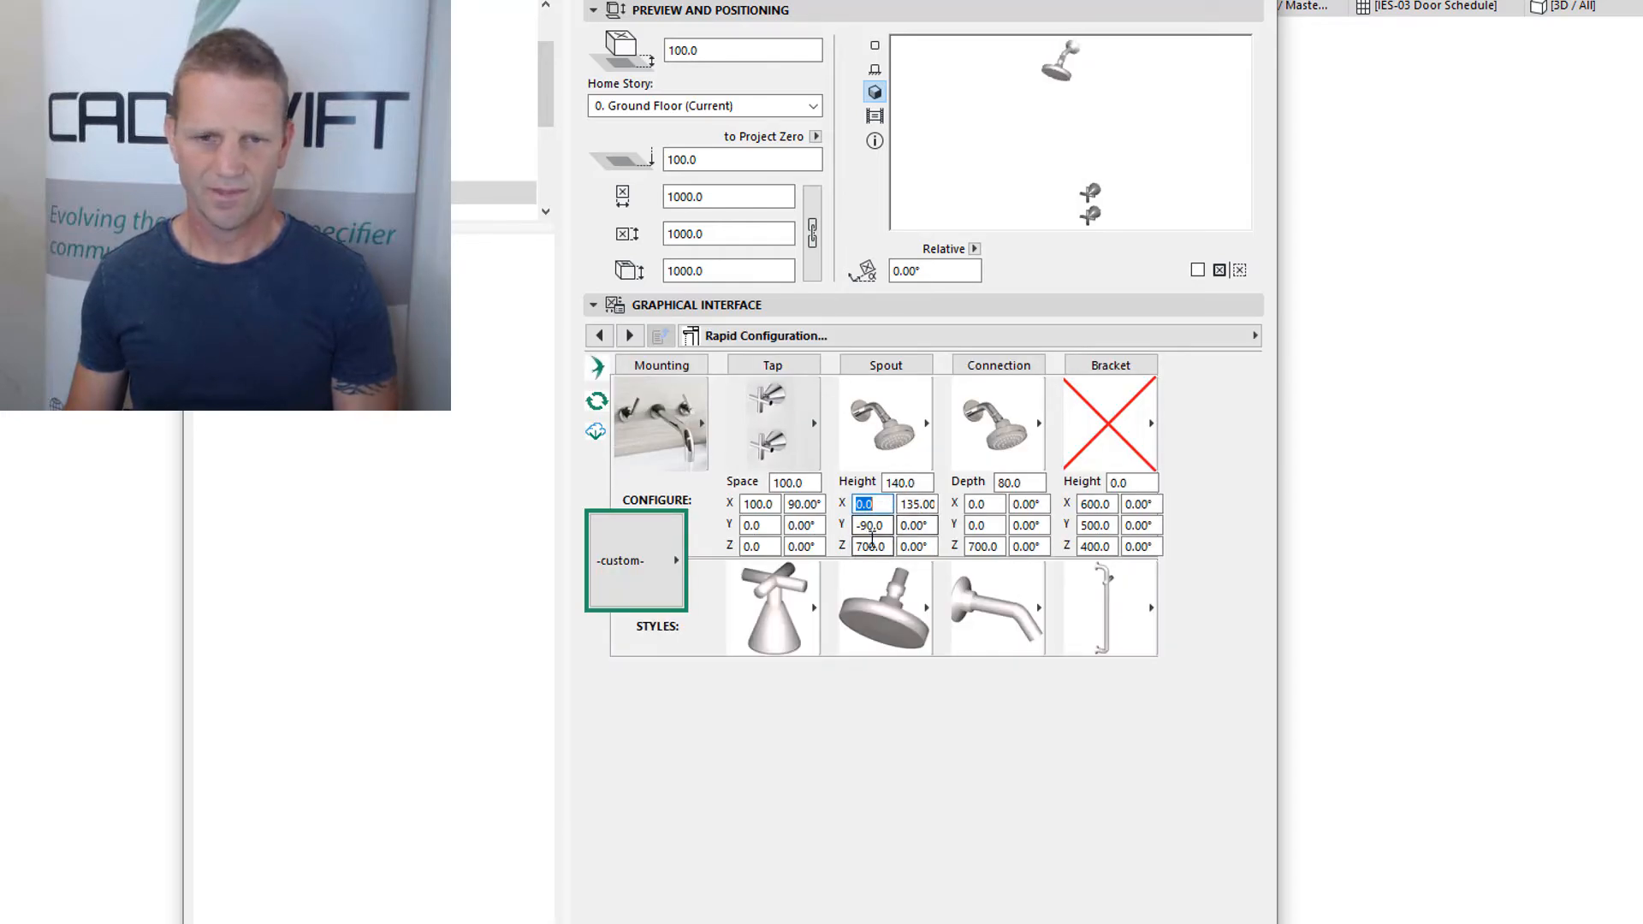
pyautogui.write('68')
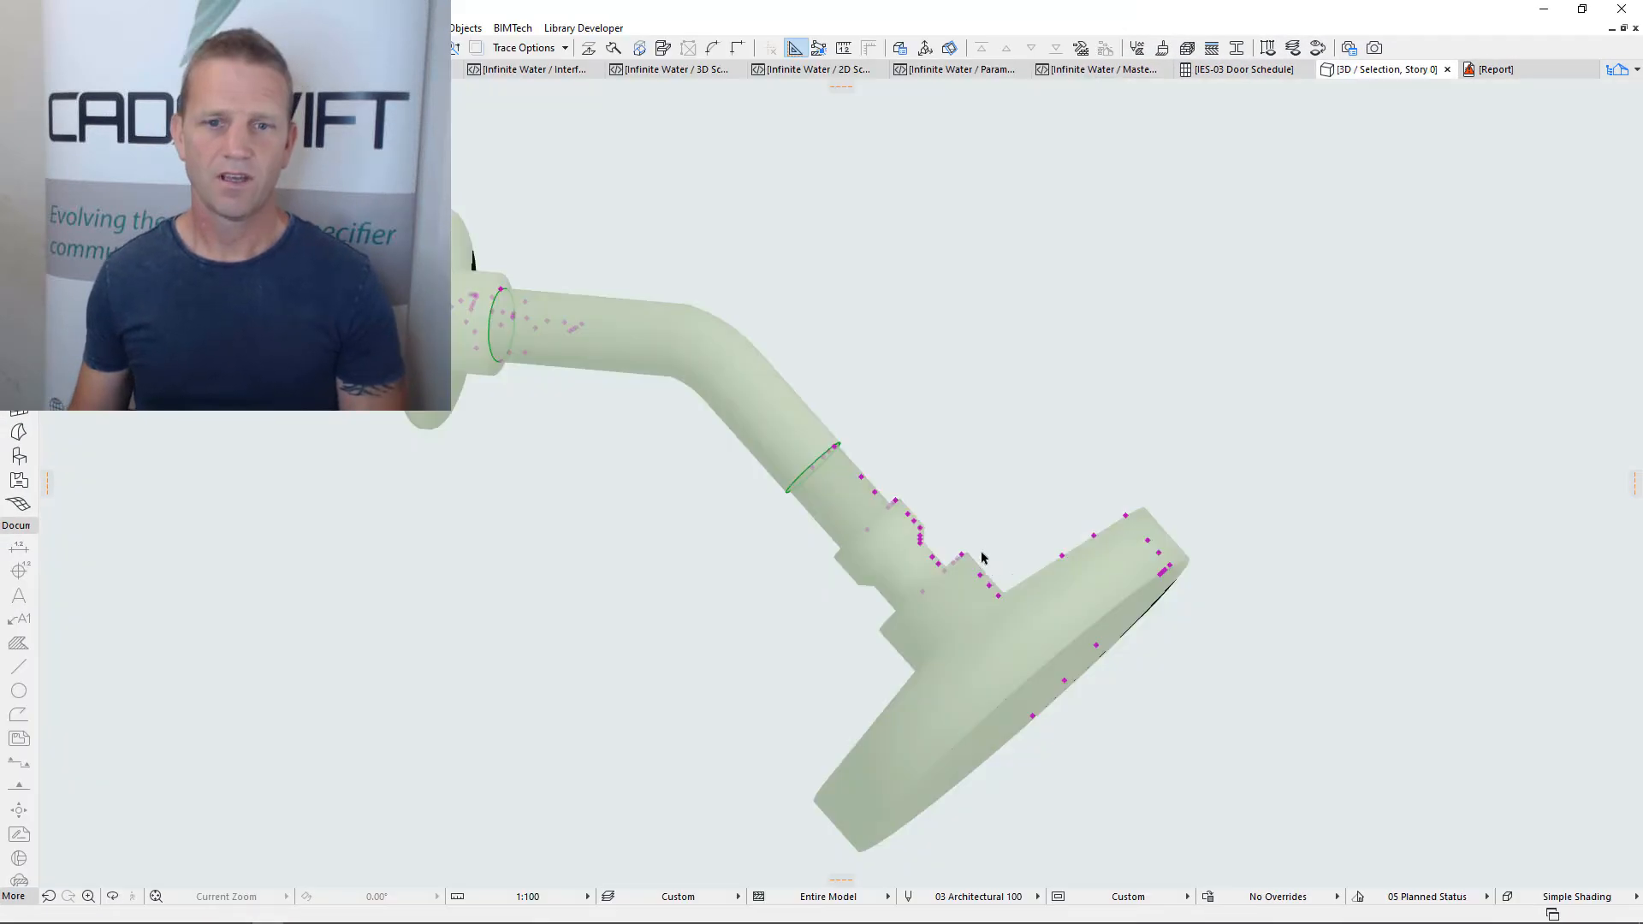
# Reopen the settings of the placed shower set and change the spout type to Shower Rail with the Shower Hand 80 style
pyautogui.scroll(-5, 983, 557)
pyautogui.moveTo(983, 553); pyautogui.dragTo(862, 383, button='middle')
pyautogui.scroll(-5, 912, 504)
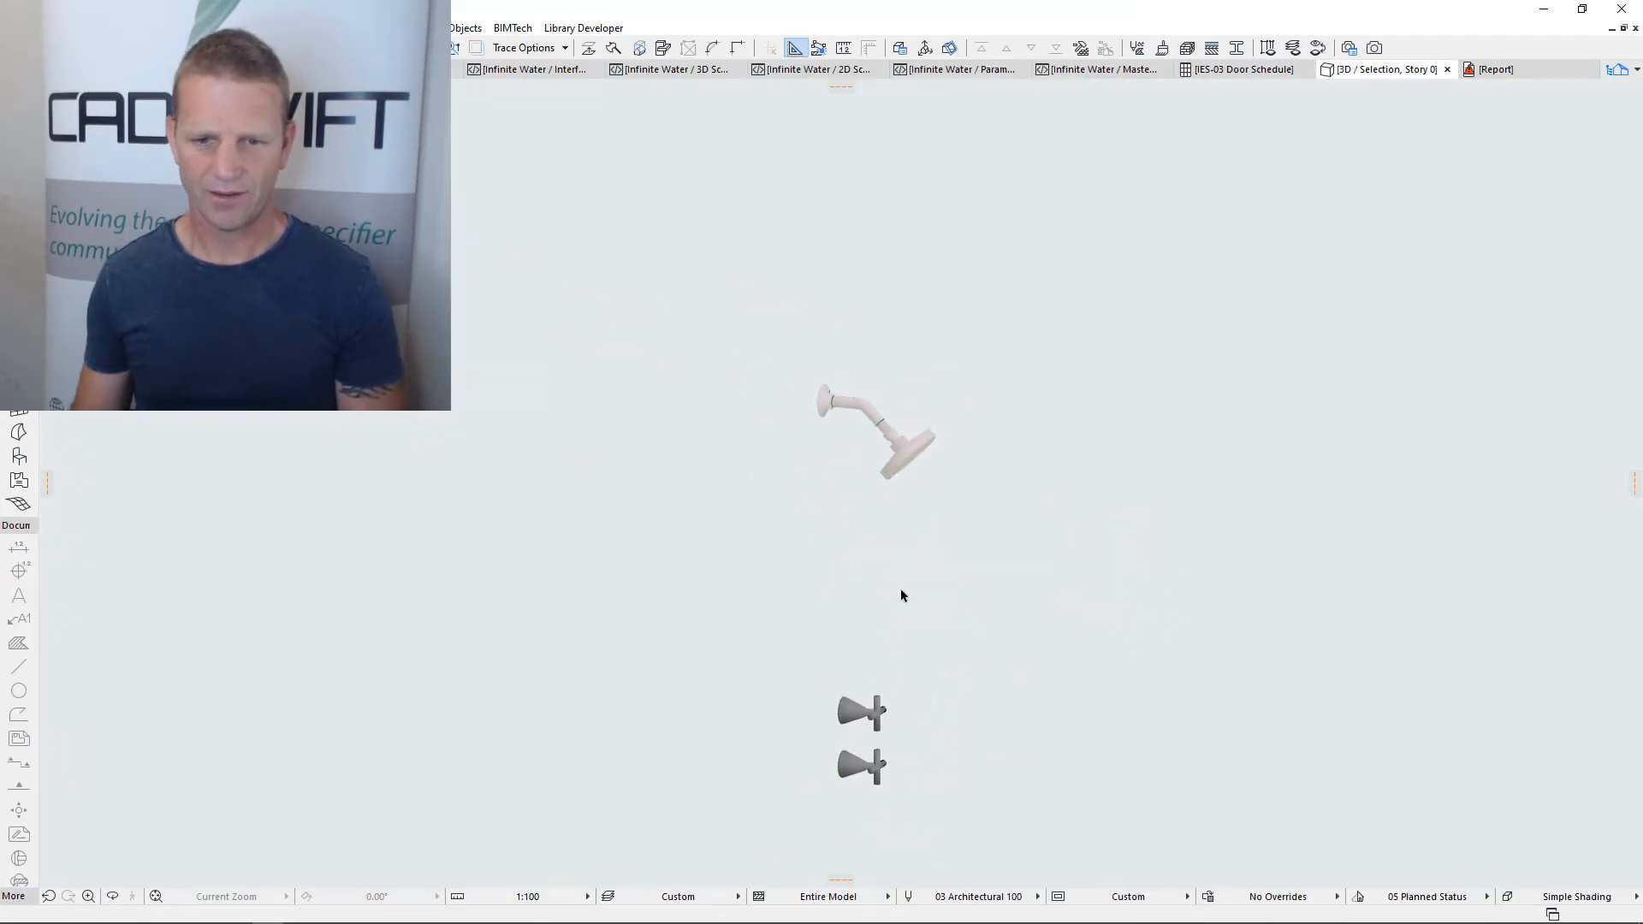
pyautogui.hotkey('ctrl', 'a')
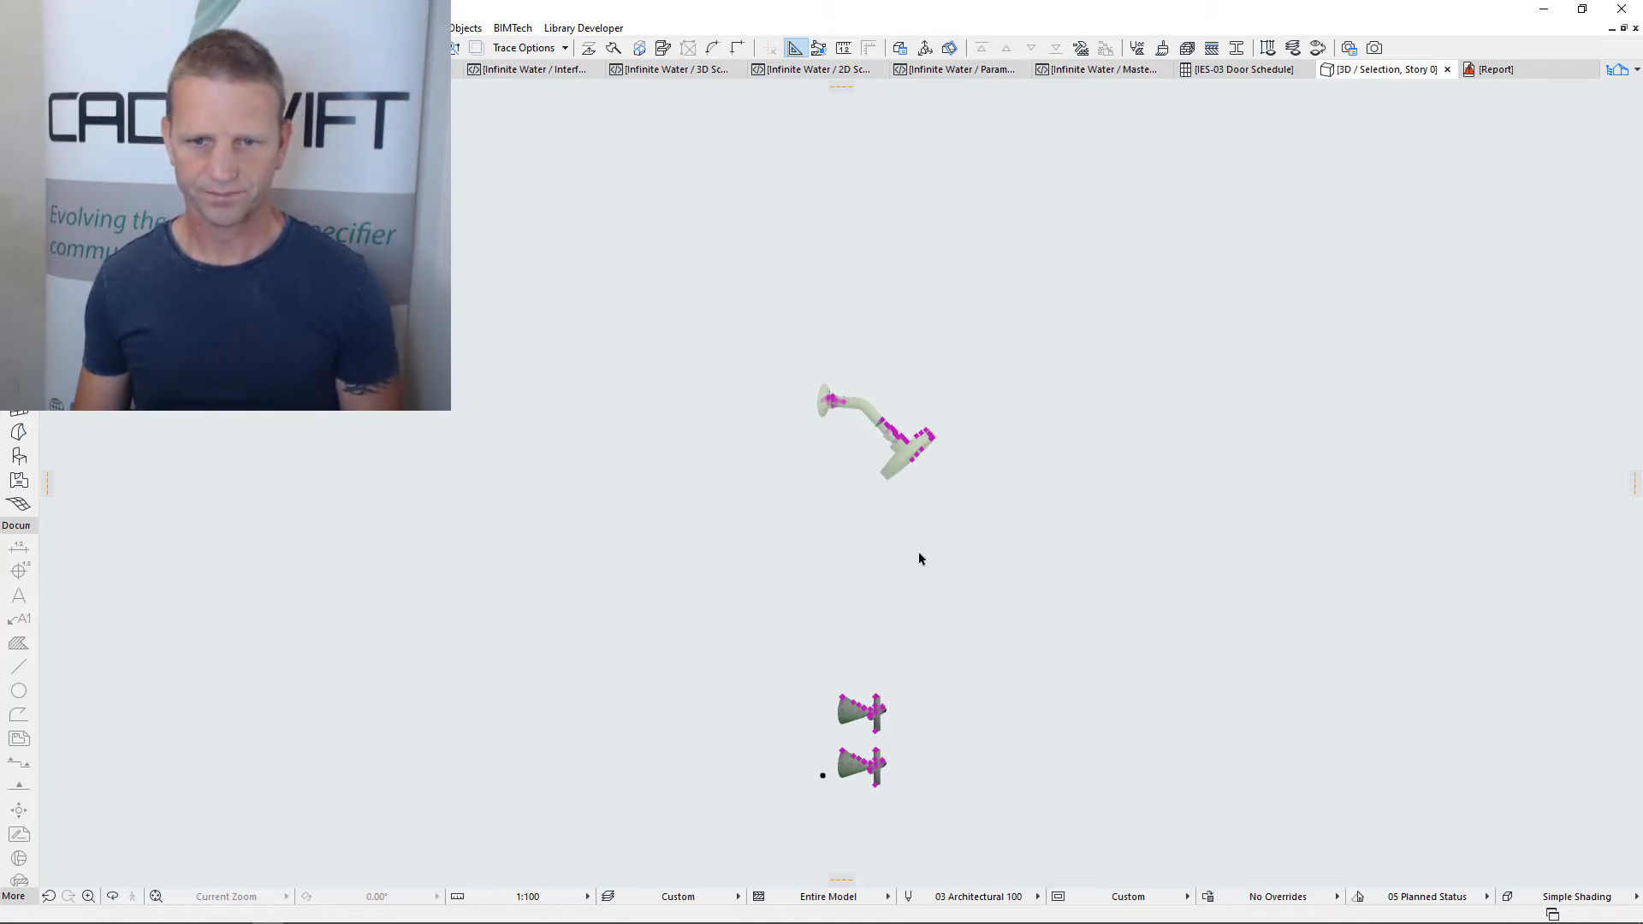
pyautogui.hotkey('ctrl', 't')
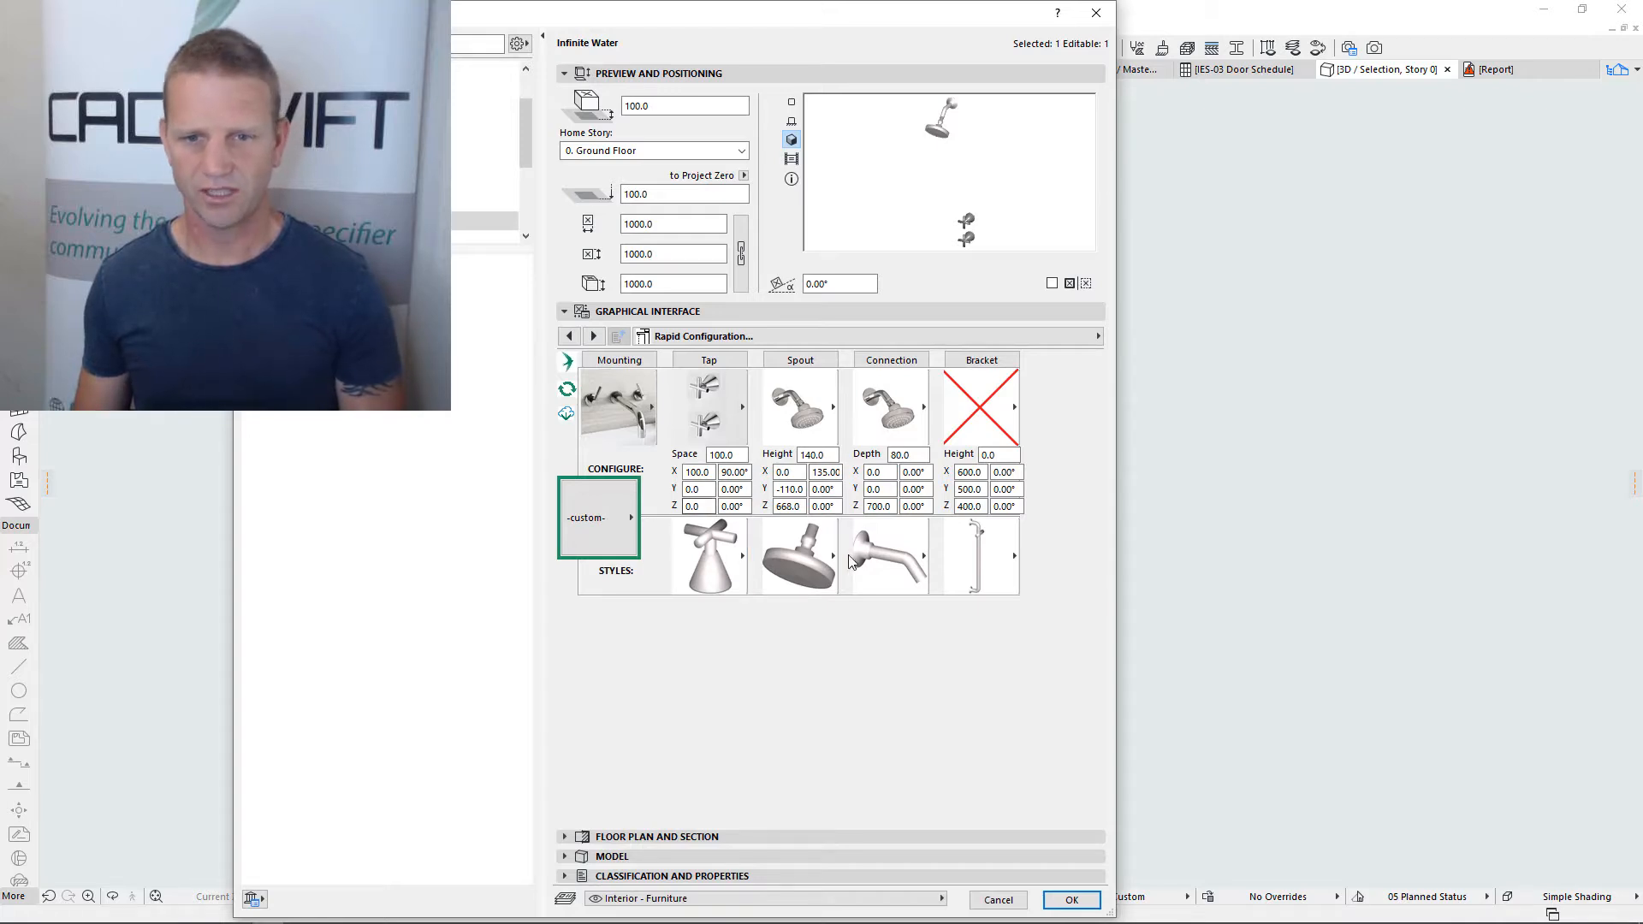
pyautogui.click(788, 551)
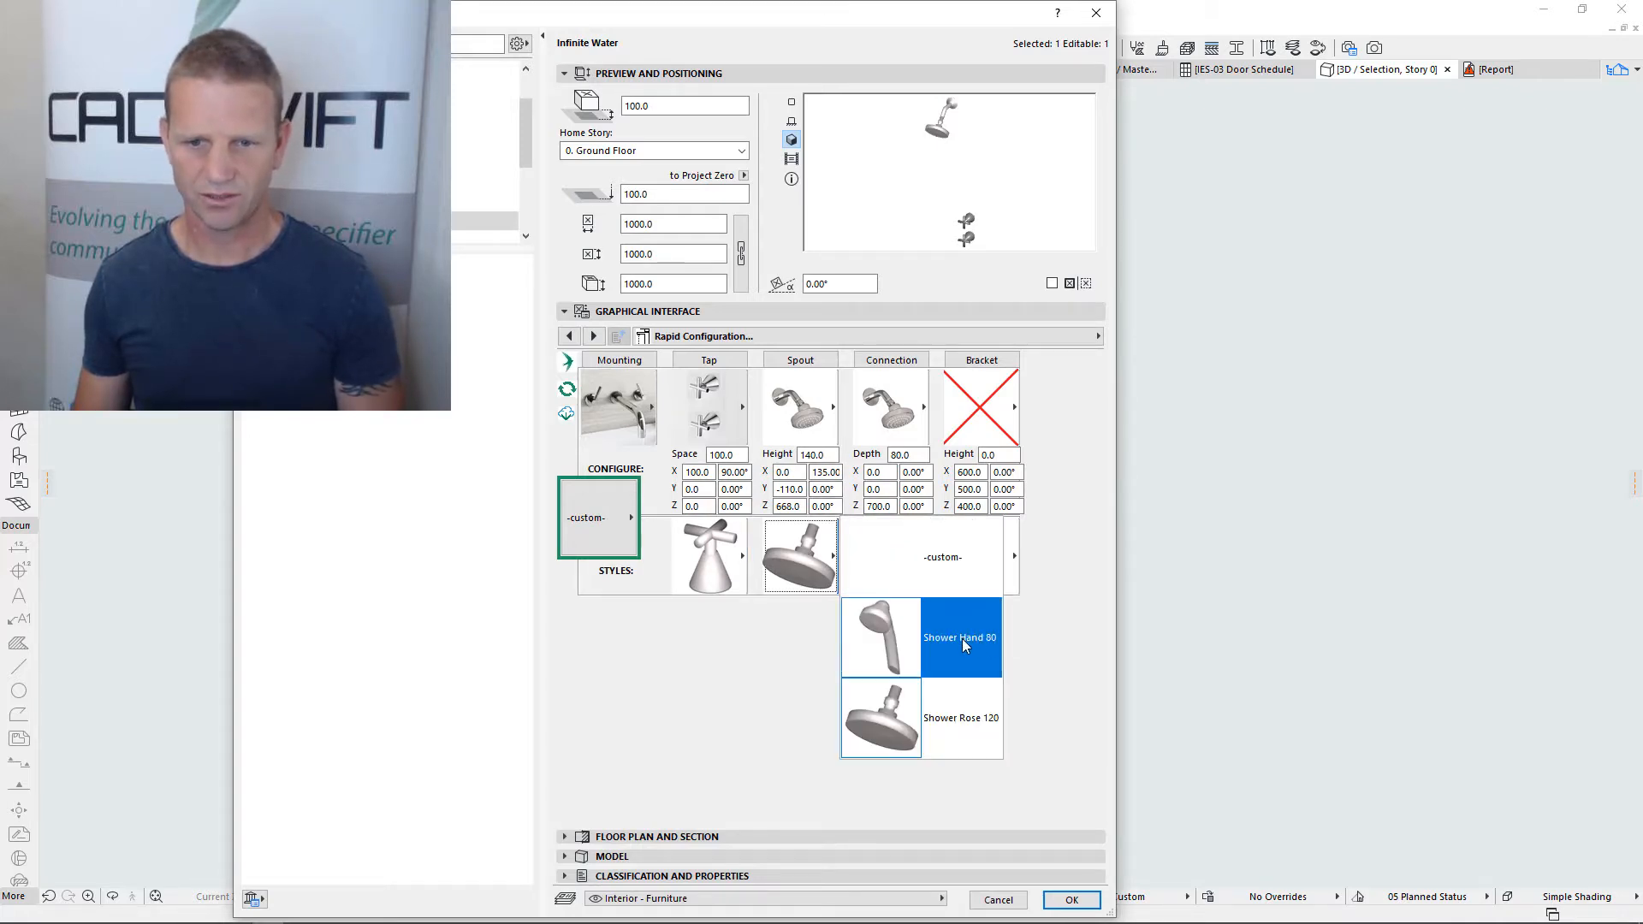
pyautogui.click(808, 413)
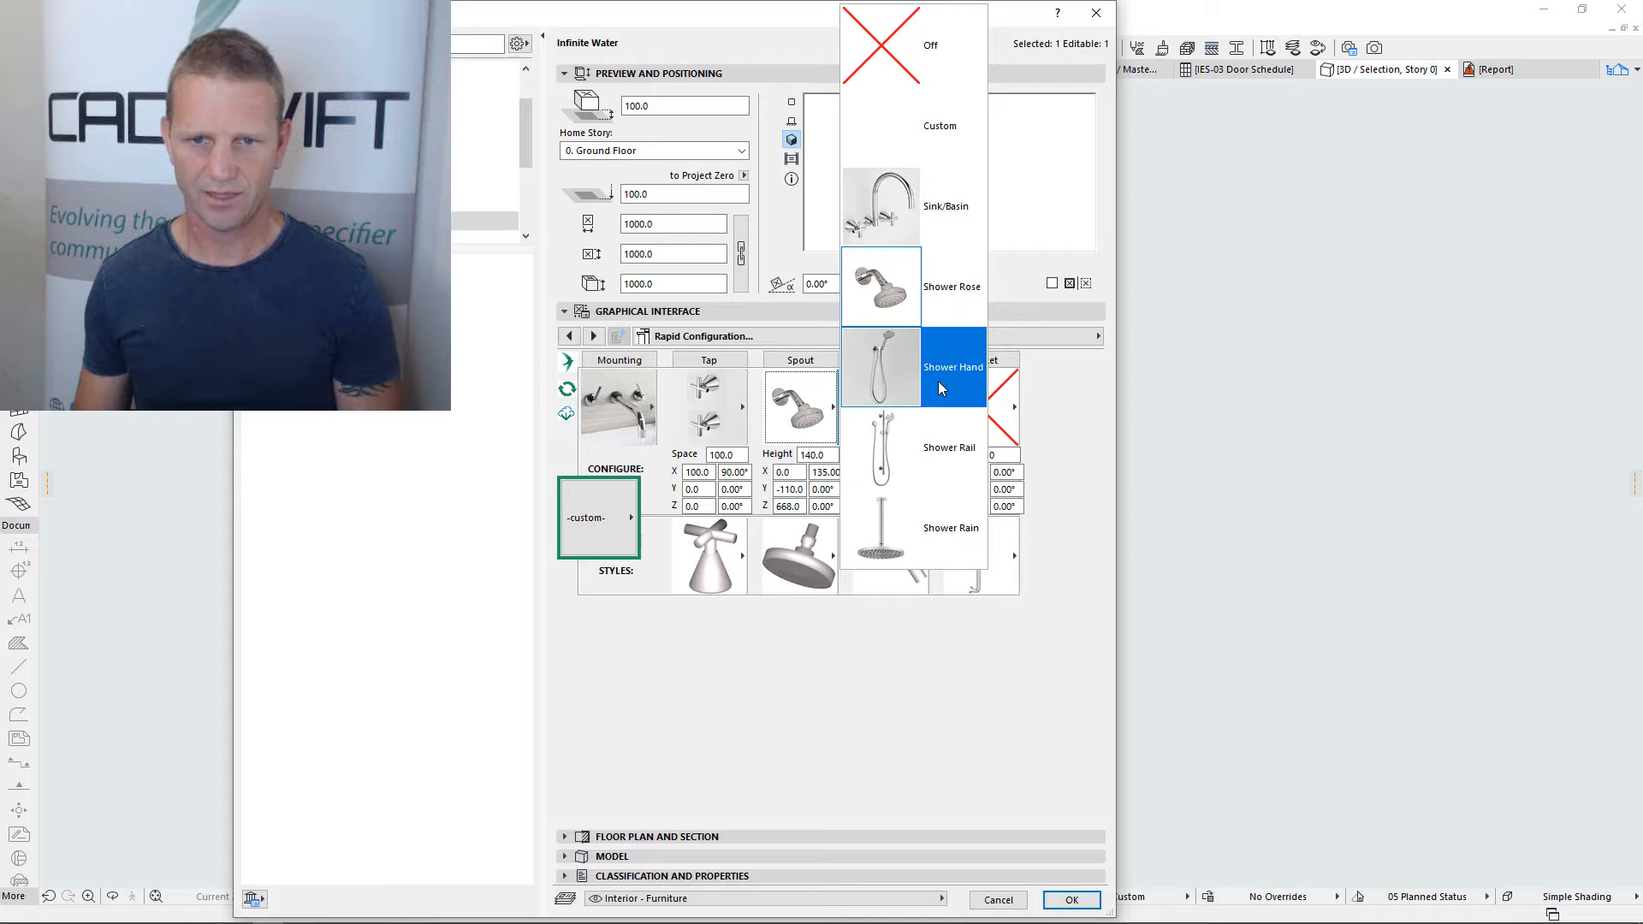
pyautogui.click(928, 452)
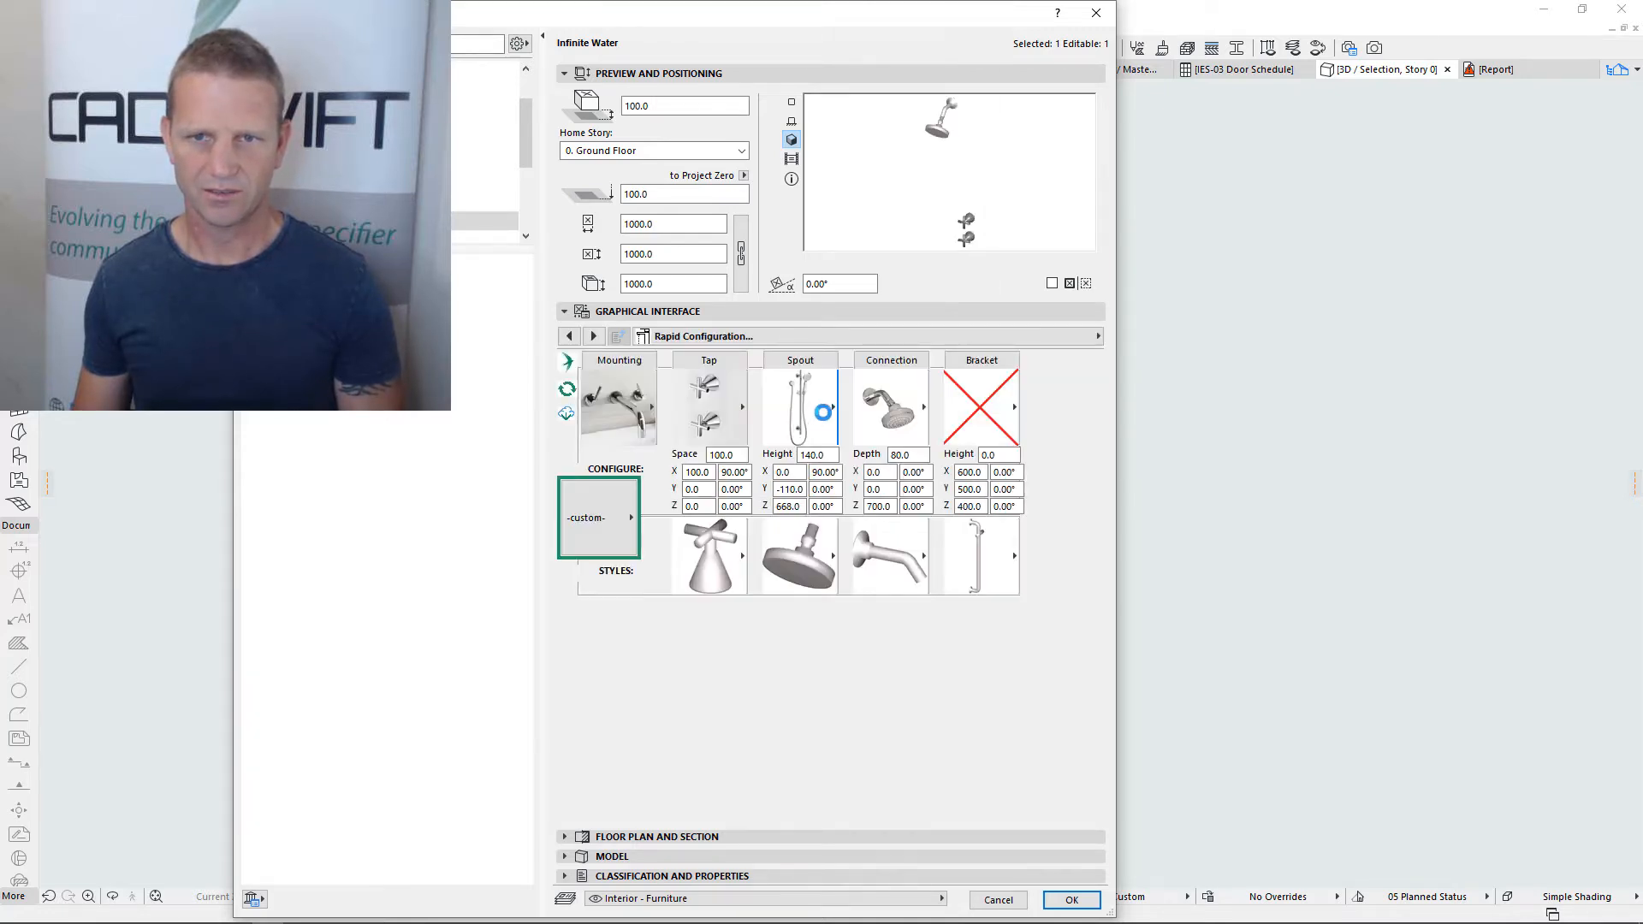
pyautogui.click(808, 556)
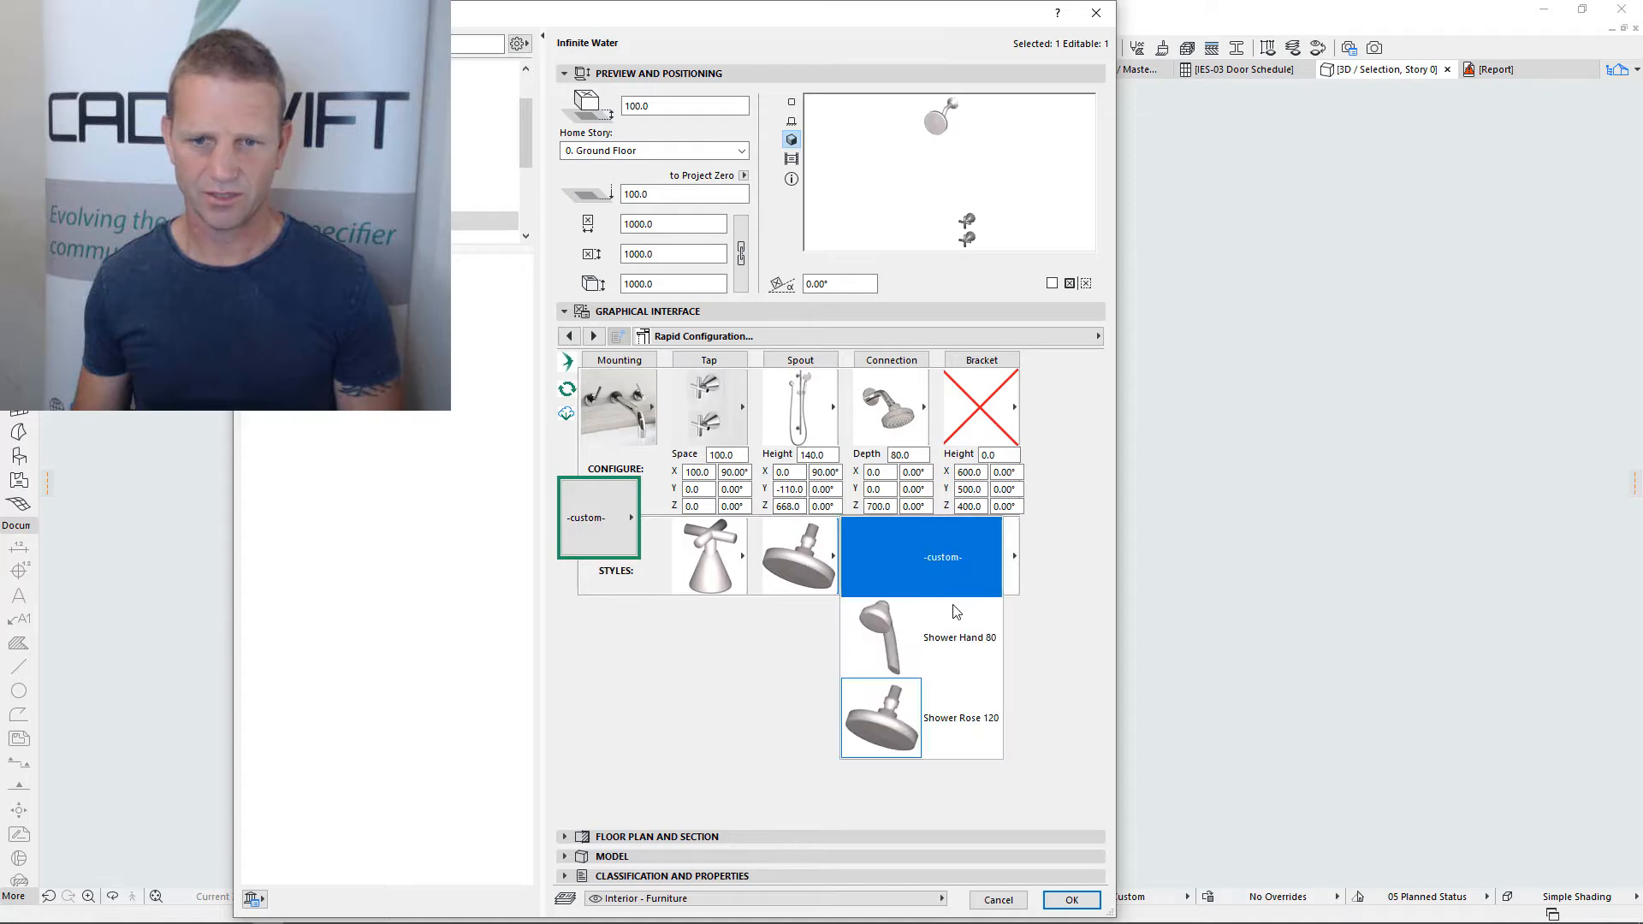
pyautogui.click(957, 639)
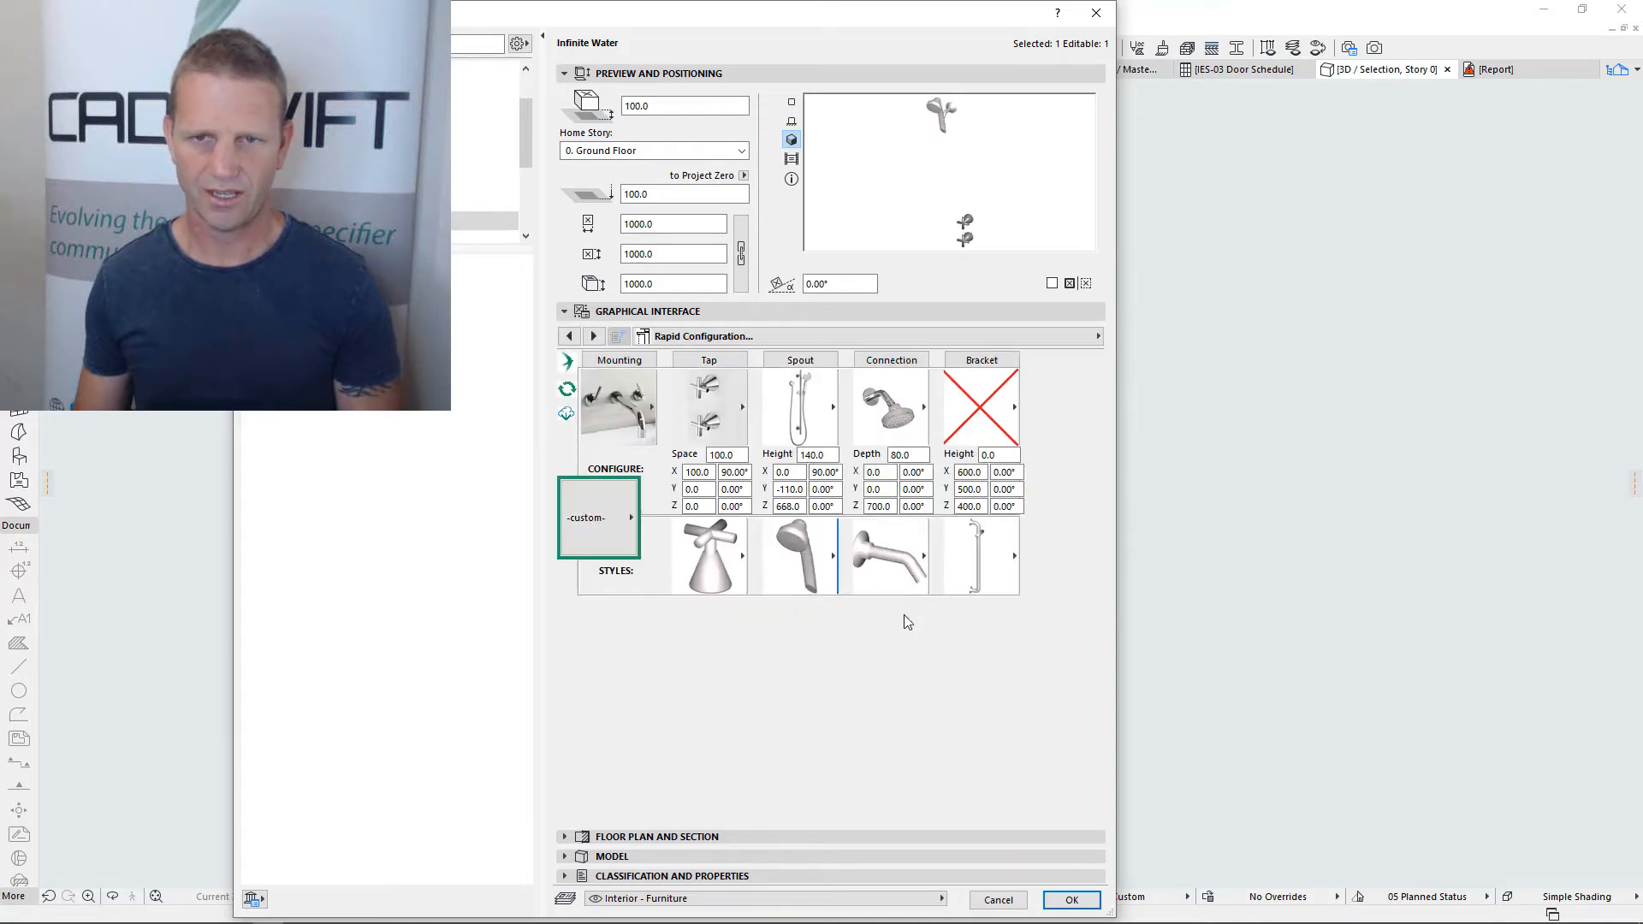
# Set the hand shower spout's Z position to 700 and X position to 100
pyautogui.click(800, 505)
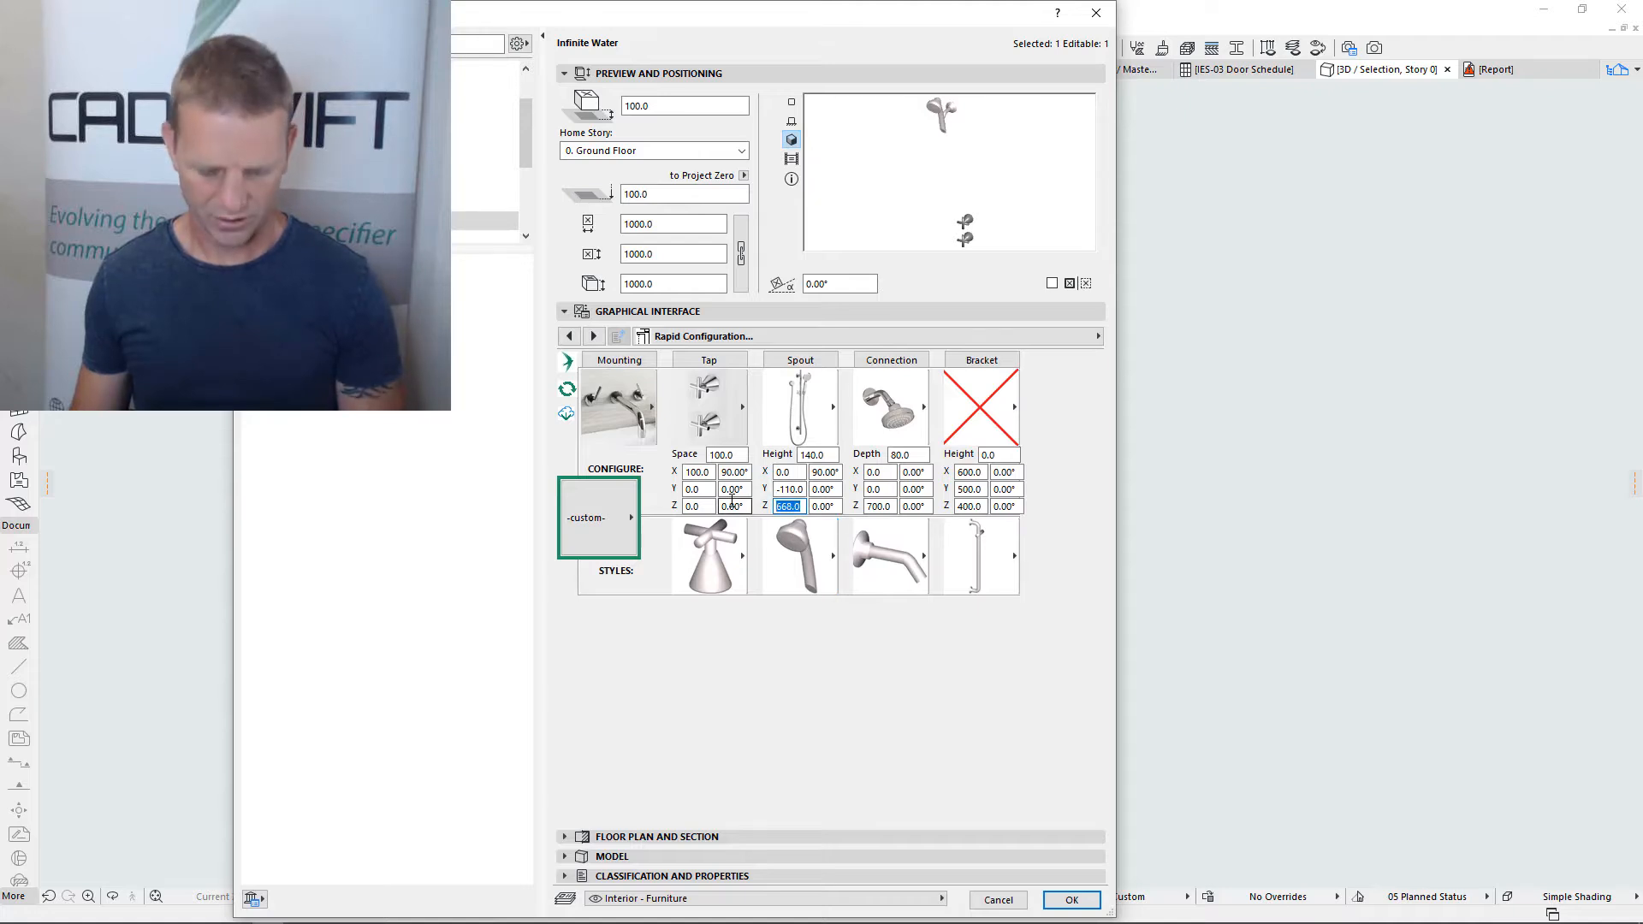
pyautogui.write('700')
pyautogui.press('Tab')
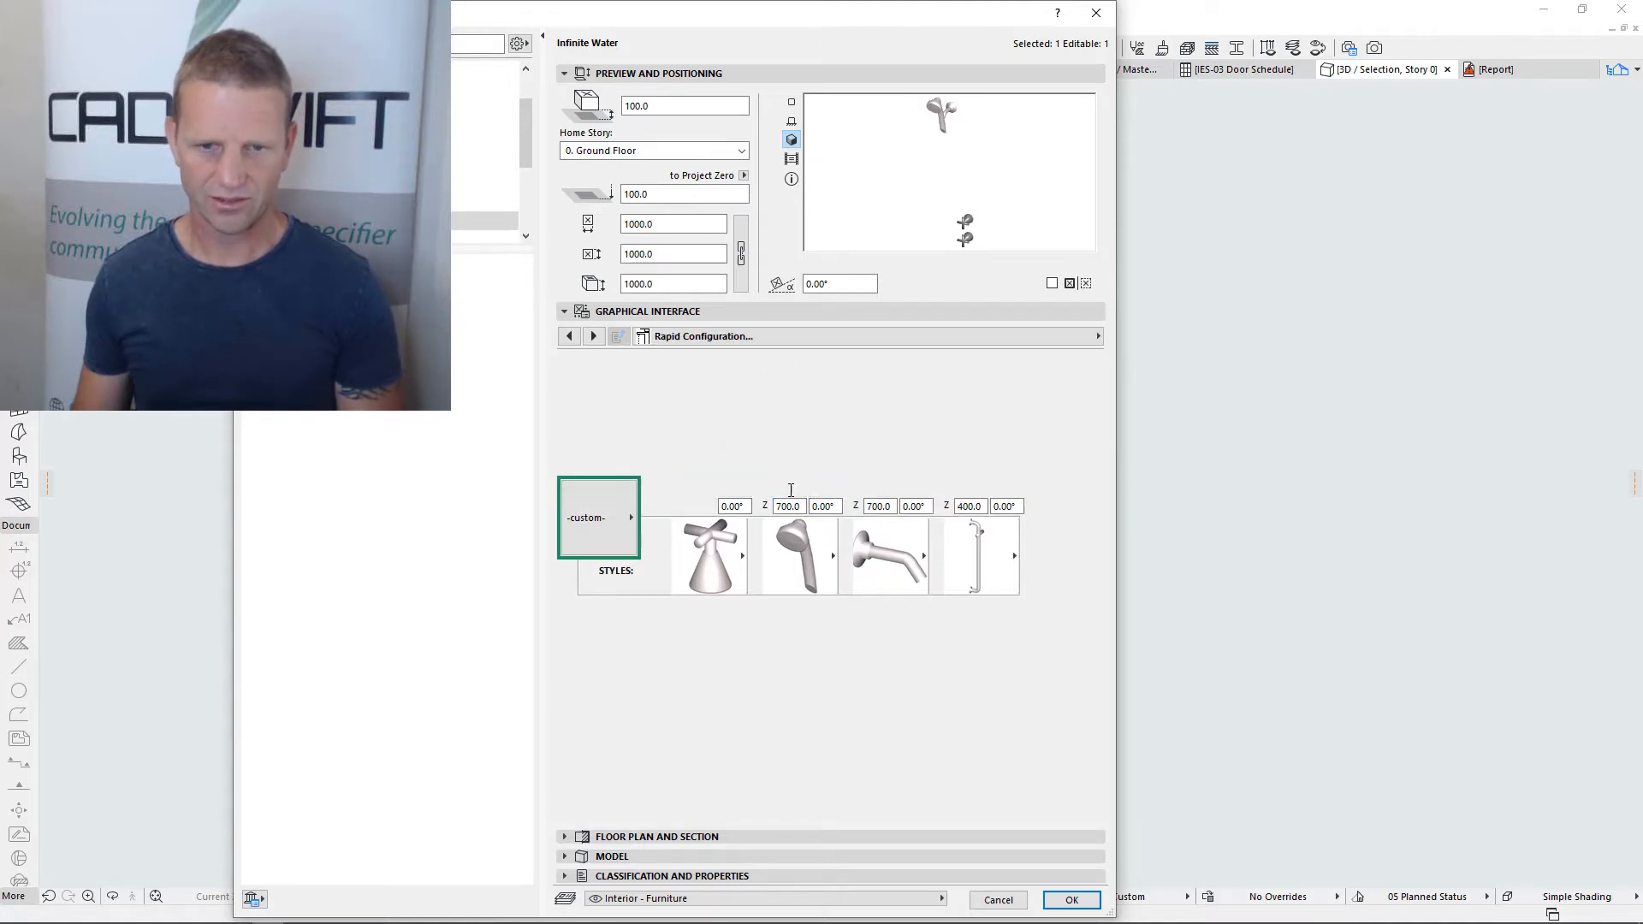
pyautogui.click(787, 471)
pyautogui.write('1')
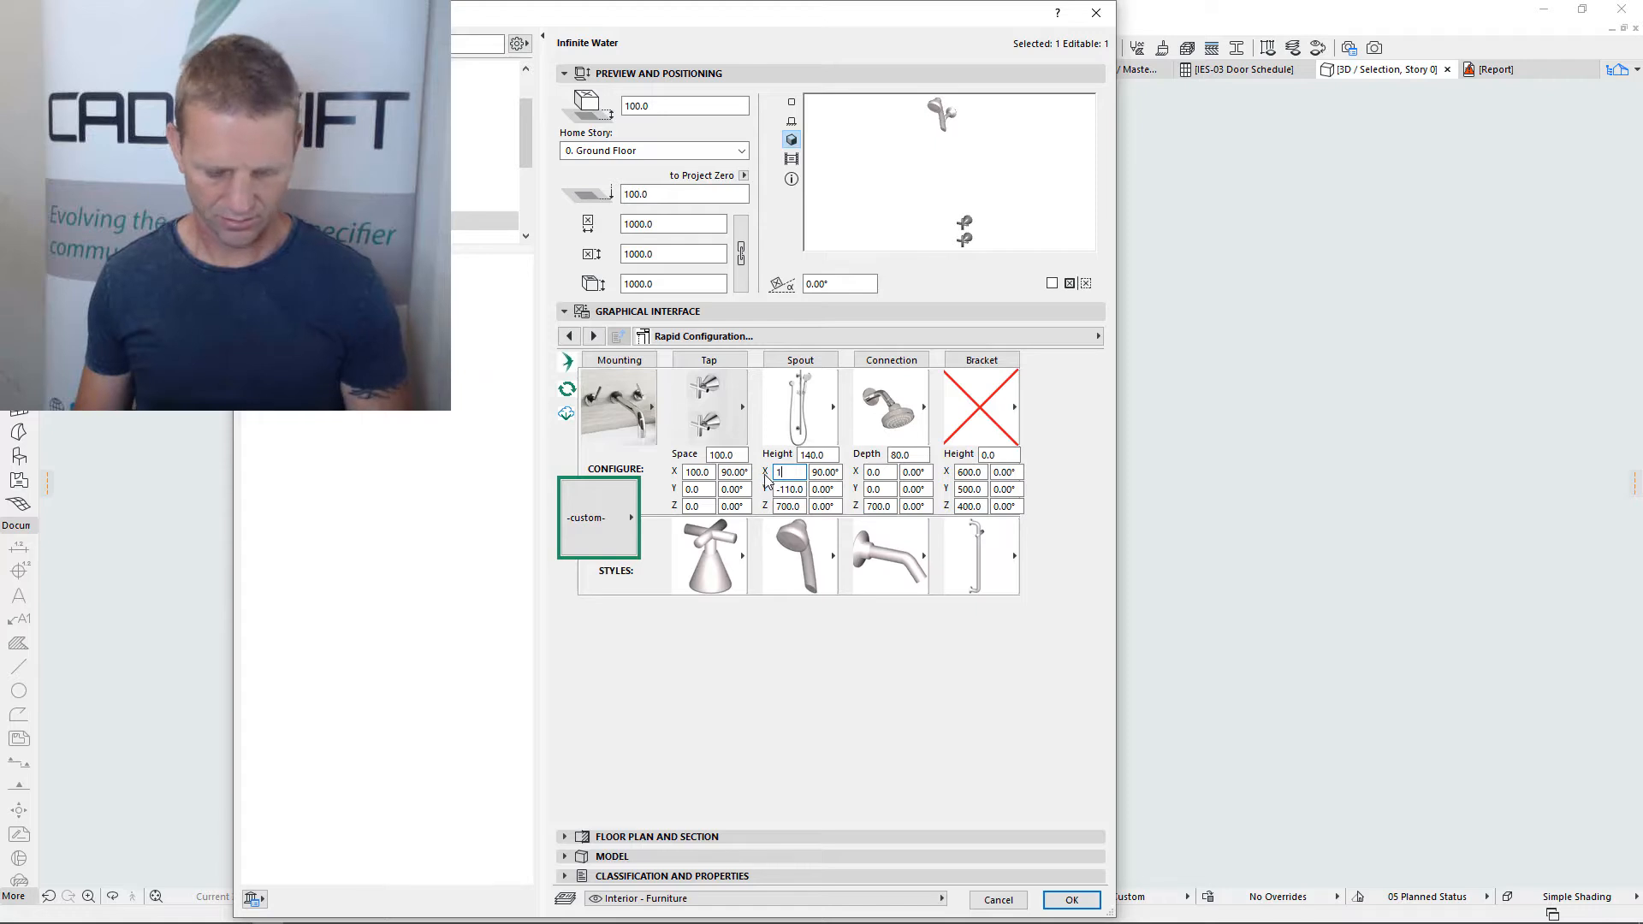
pyautogui.write('00')
pyautogui.click(793, 489)
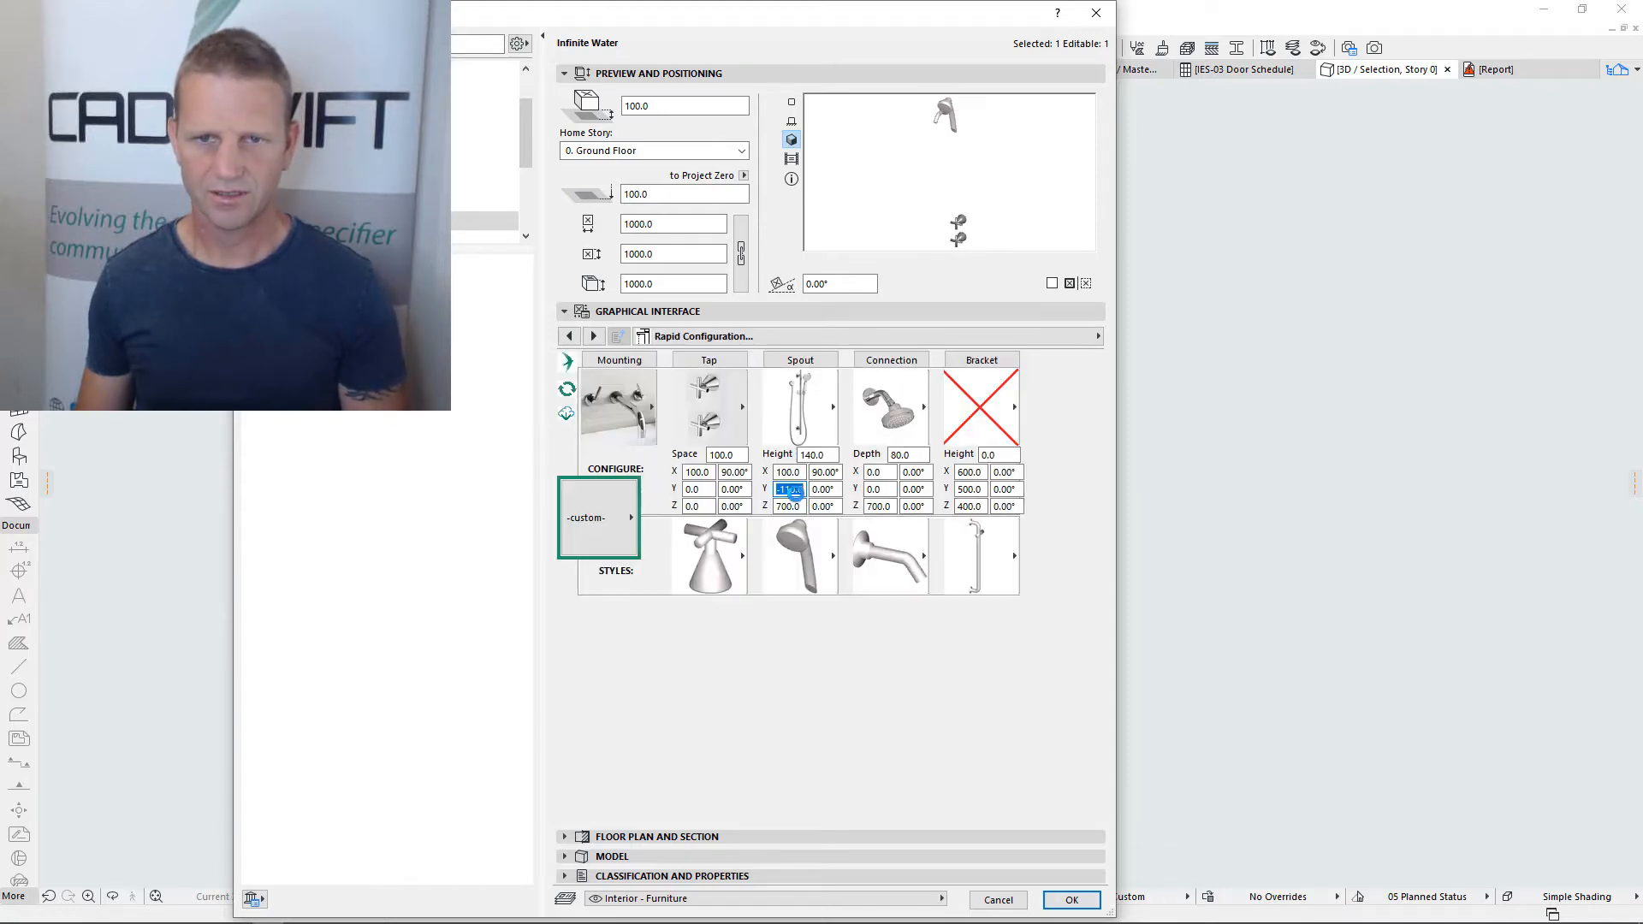
# Change the connection style to Shower Rail and set the bracket type to Shower
pyautogui.click(874, 560)
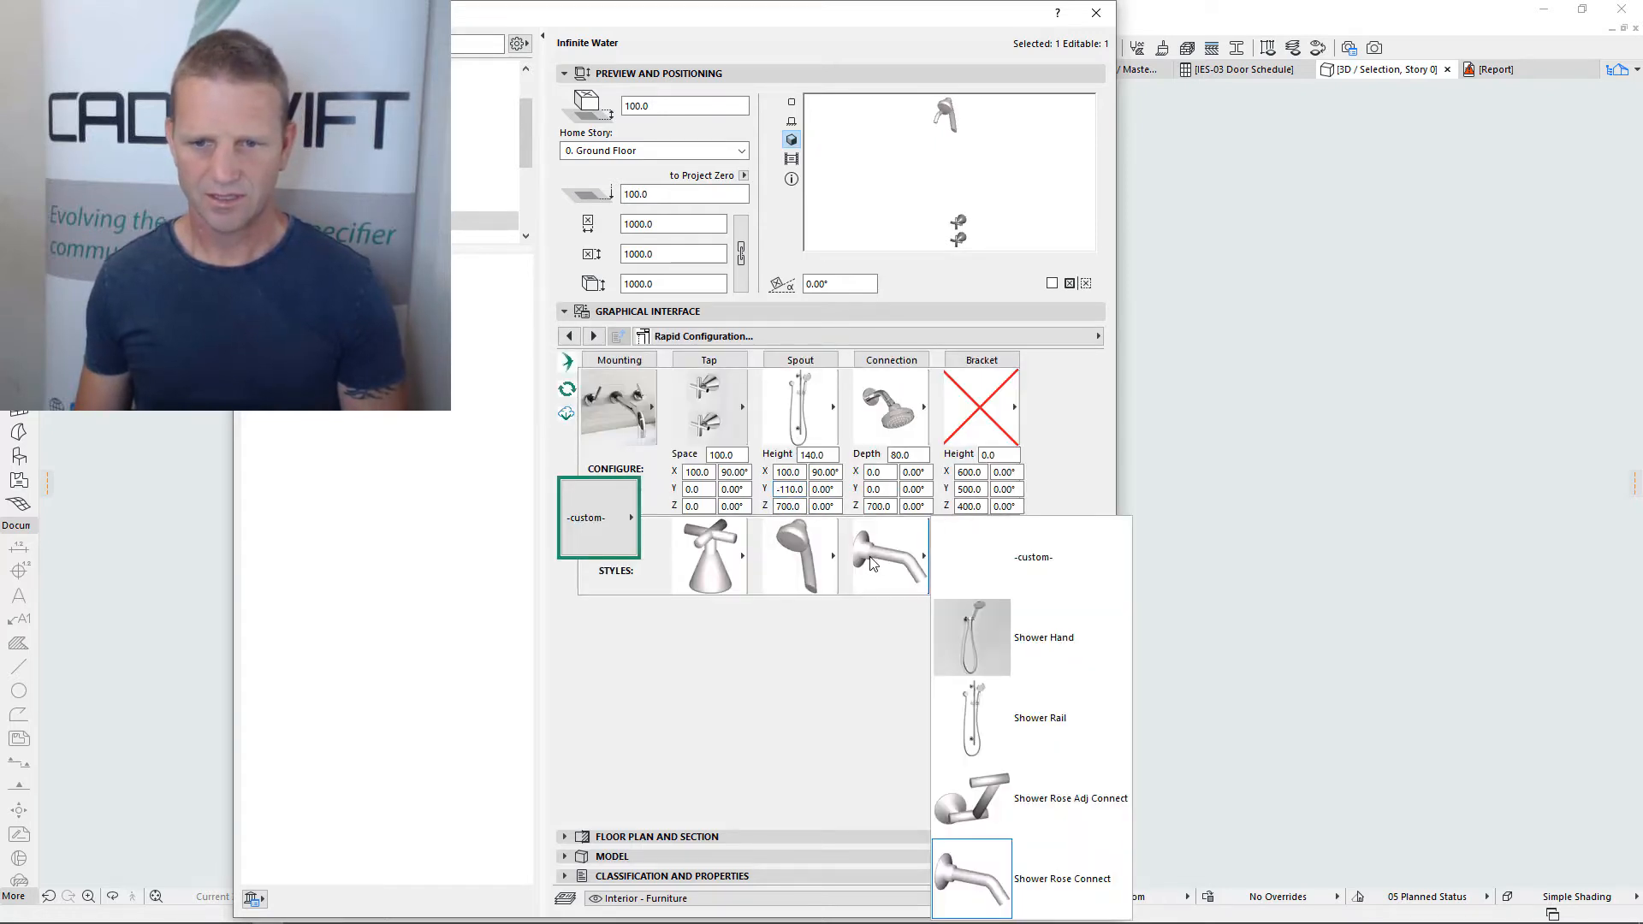
pyautogui.click(1034, 716)
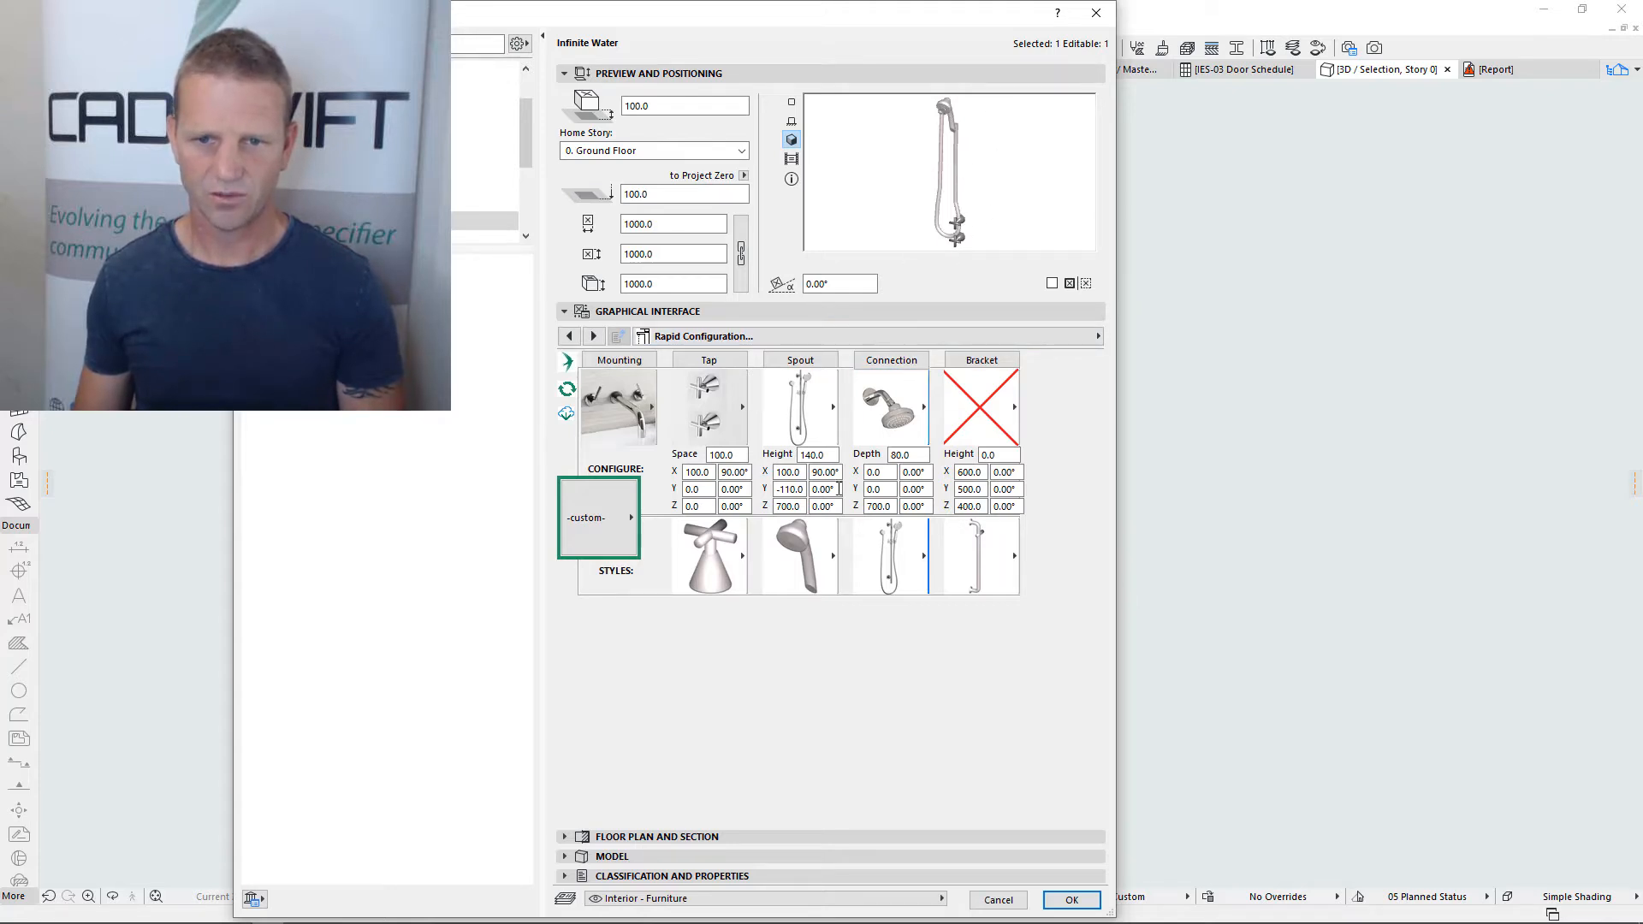
pyautogui.click(982, 409)
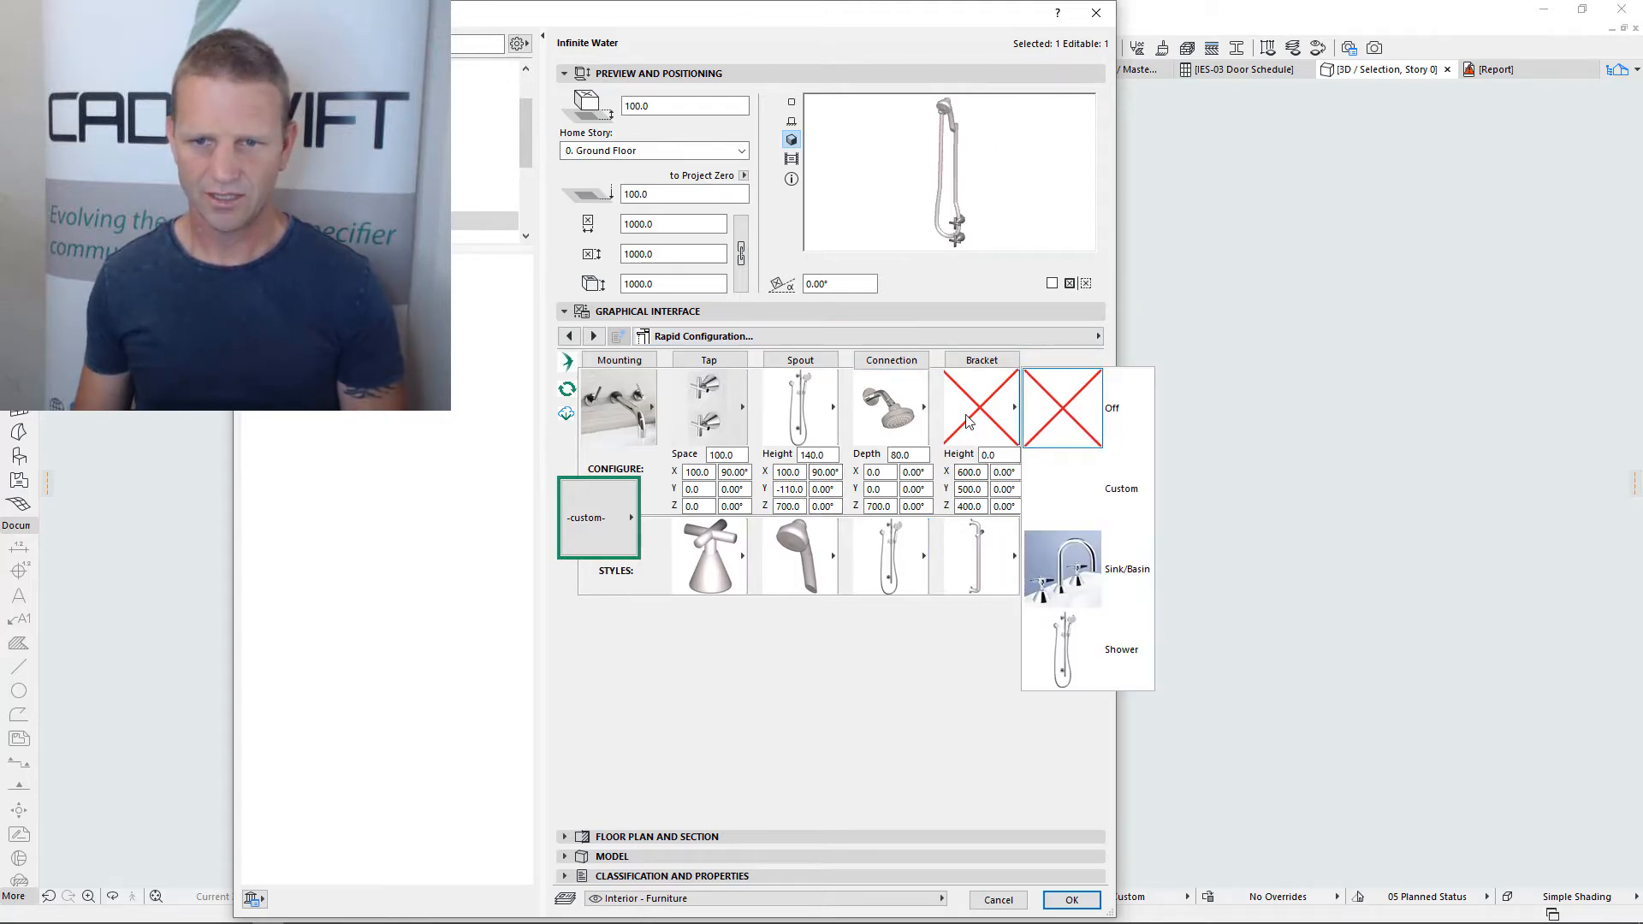
pyautogui.click(1089, 659)
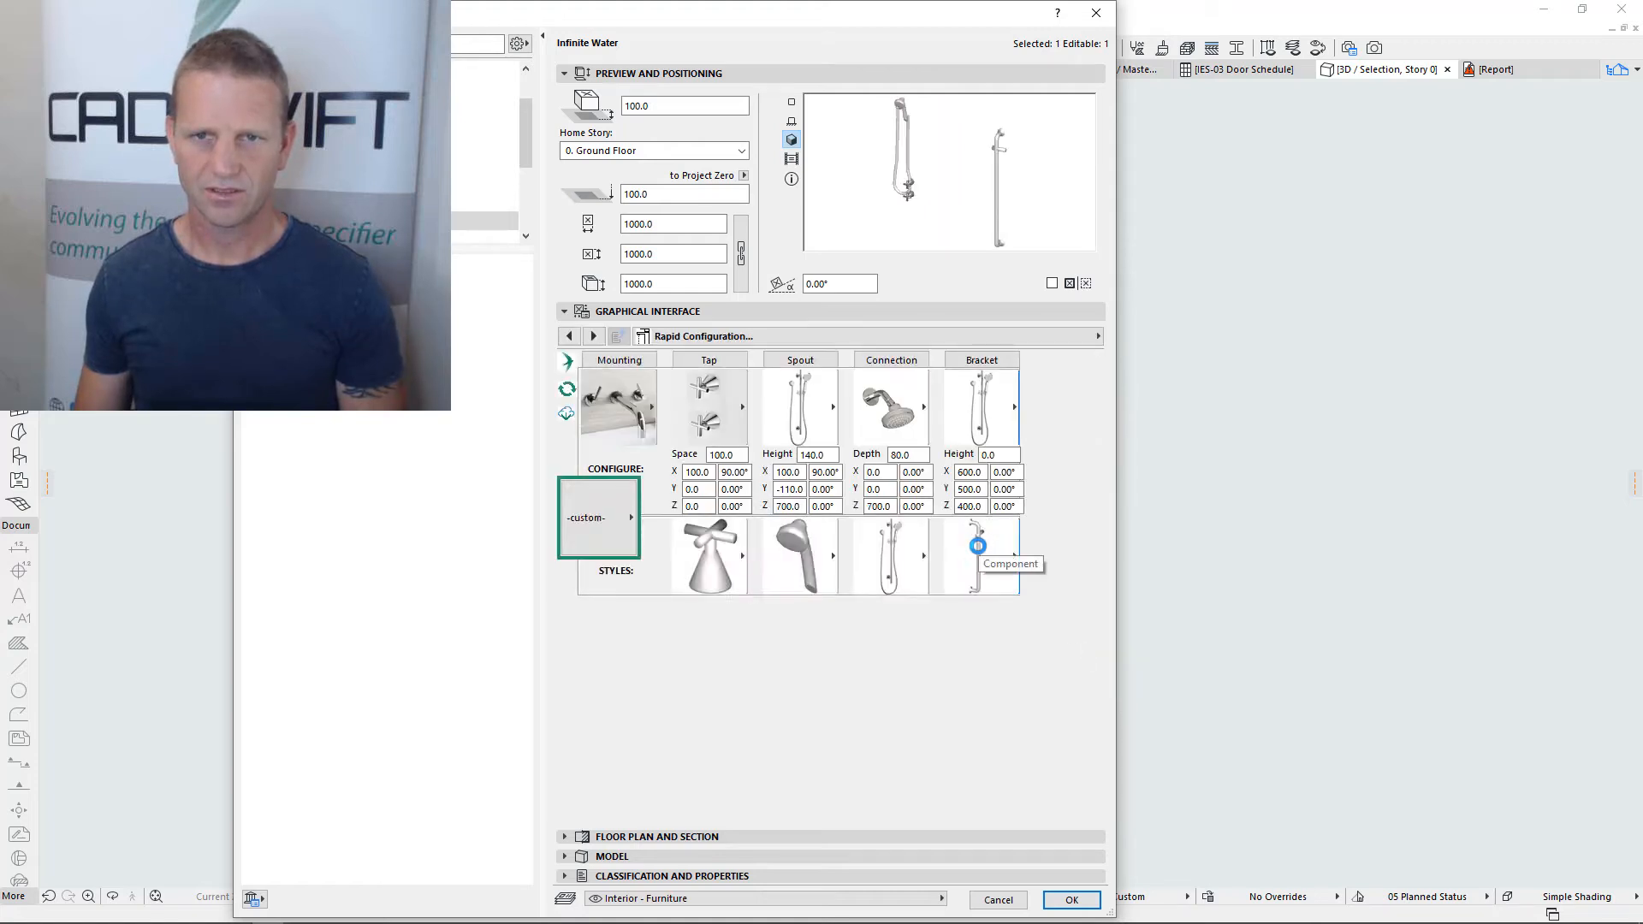
# Position the bracket at X 0, Y 0 and Z 800, and apply the settings to the object
pyautogui.moveTo(983, 508); pyautogui.dragTo(953, 508)
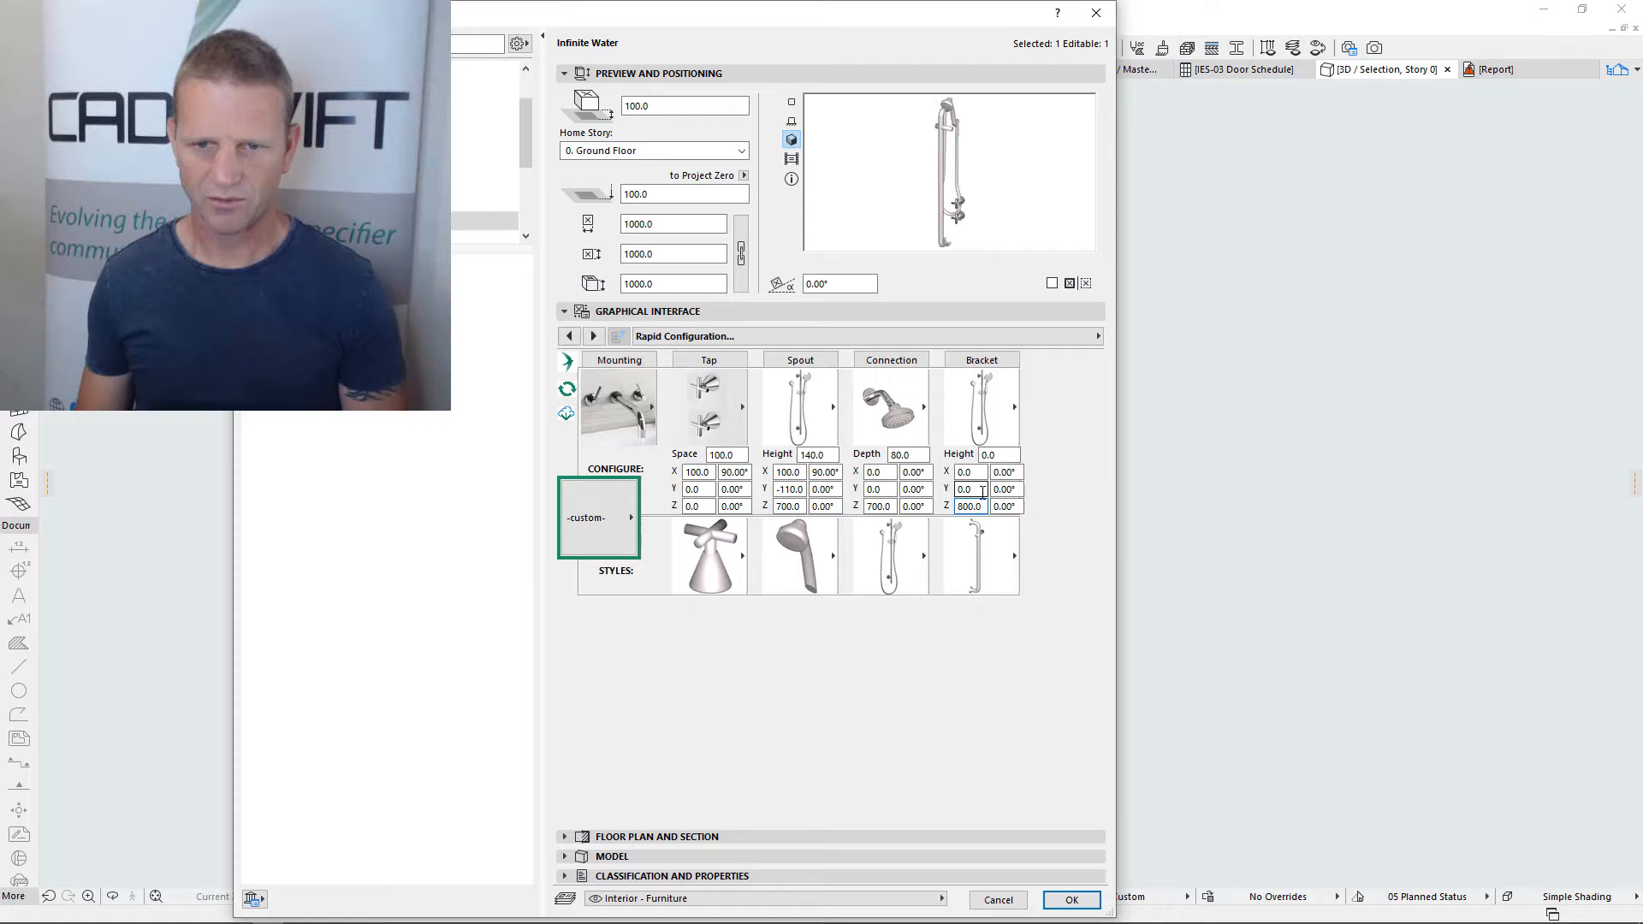
pyautogui.click(982, 492)
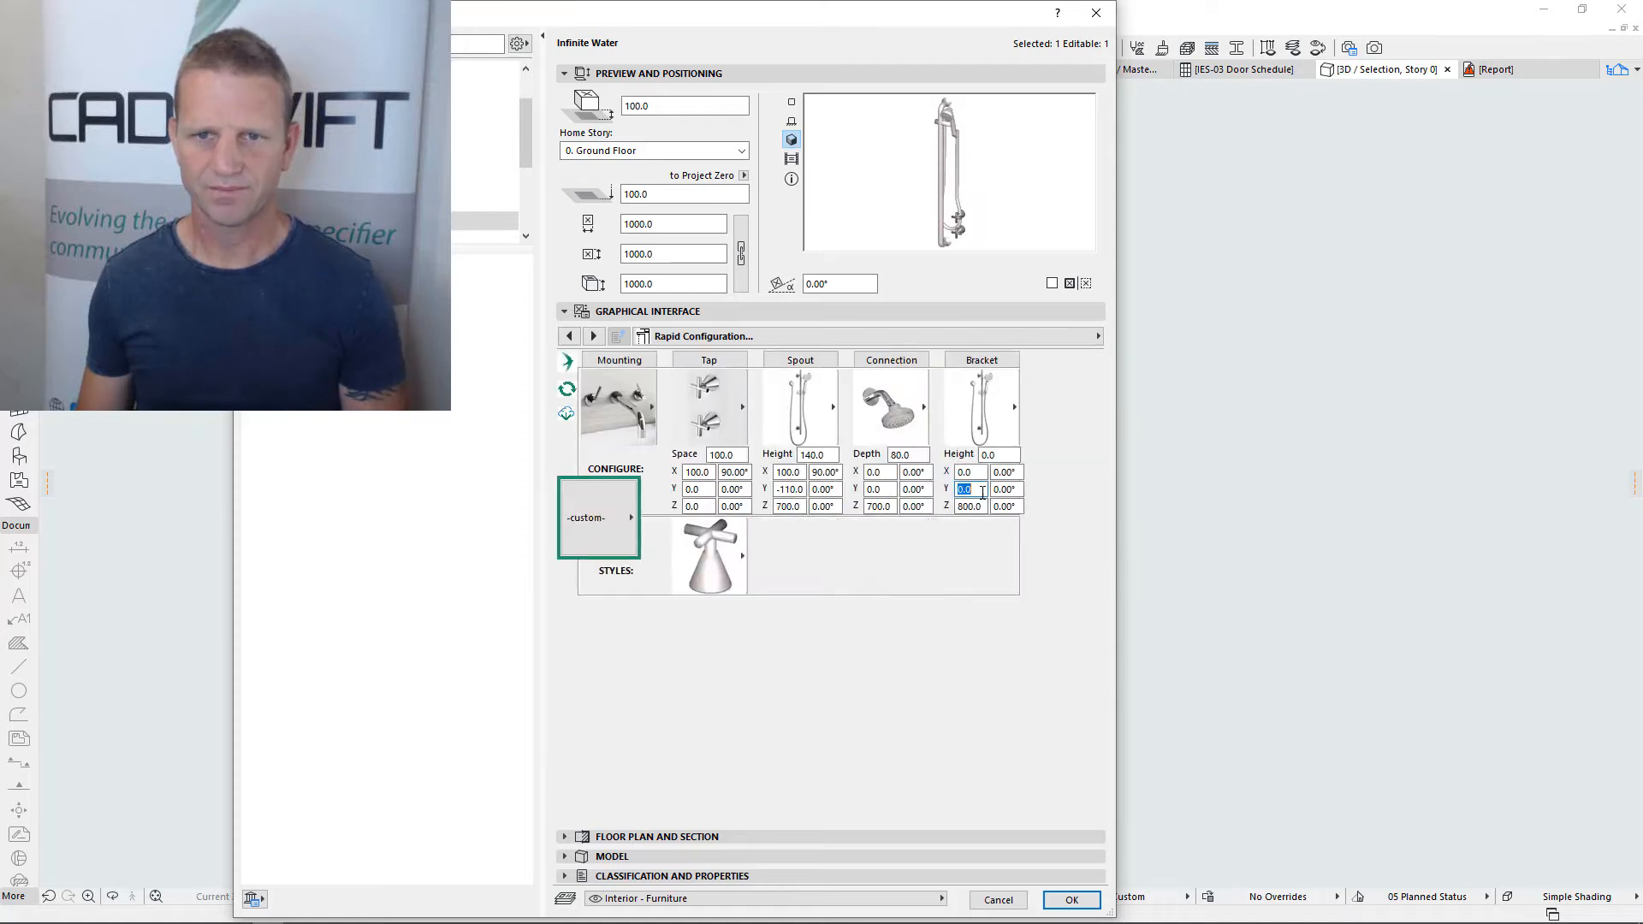
pyautogui.press('Return')
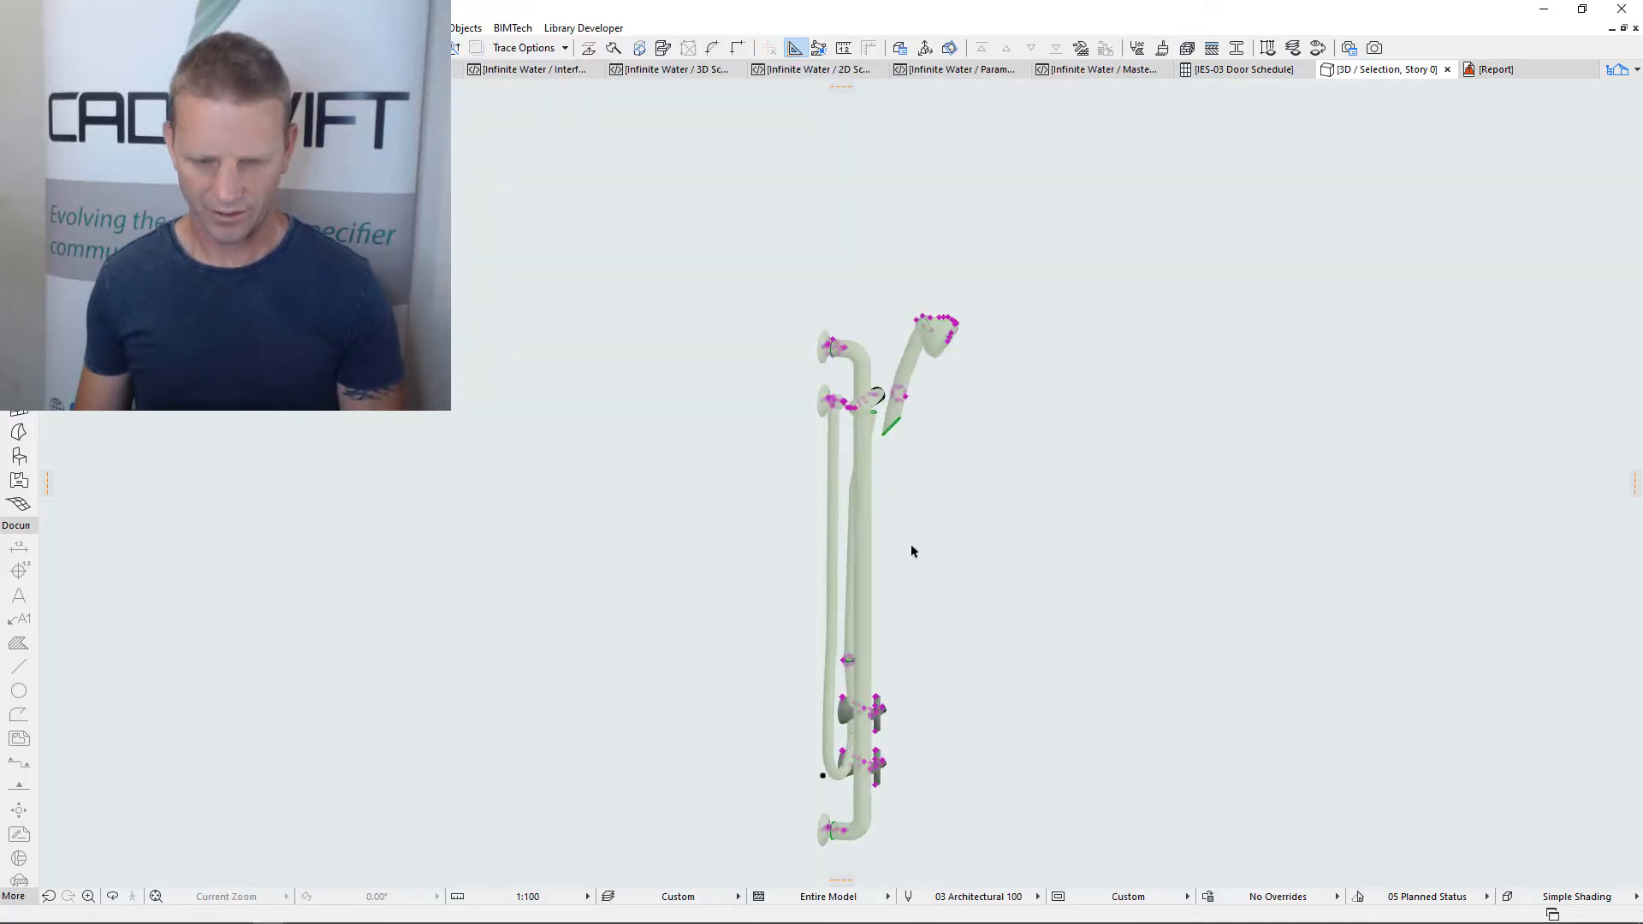
# Examine in 3D how the hand shower head lines up with the rail bracket and hose
pyautogui.keyDown('shift'); pyautogui.moveTo(952, 596); pyautogui.dragTo(738, 581, button='middle'); pyautogui.keyUp('shift')
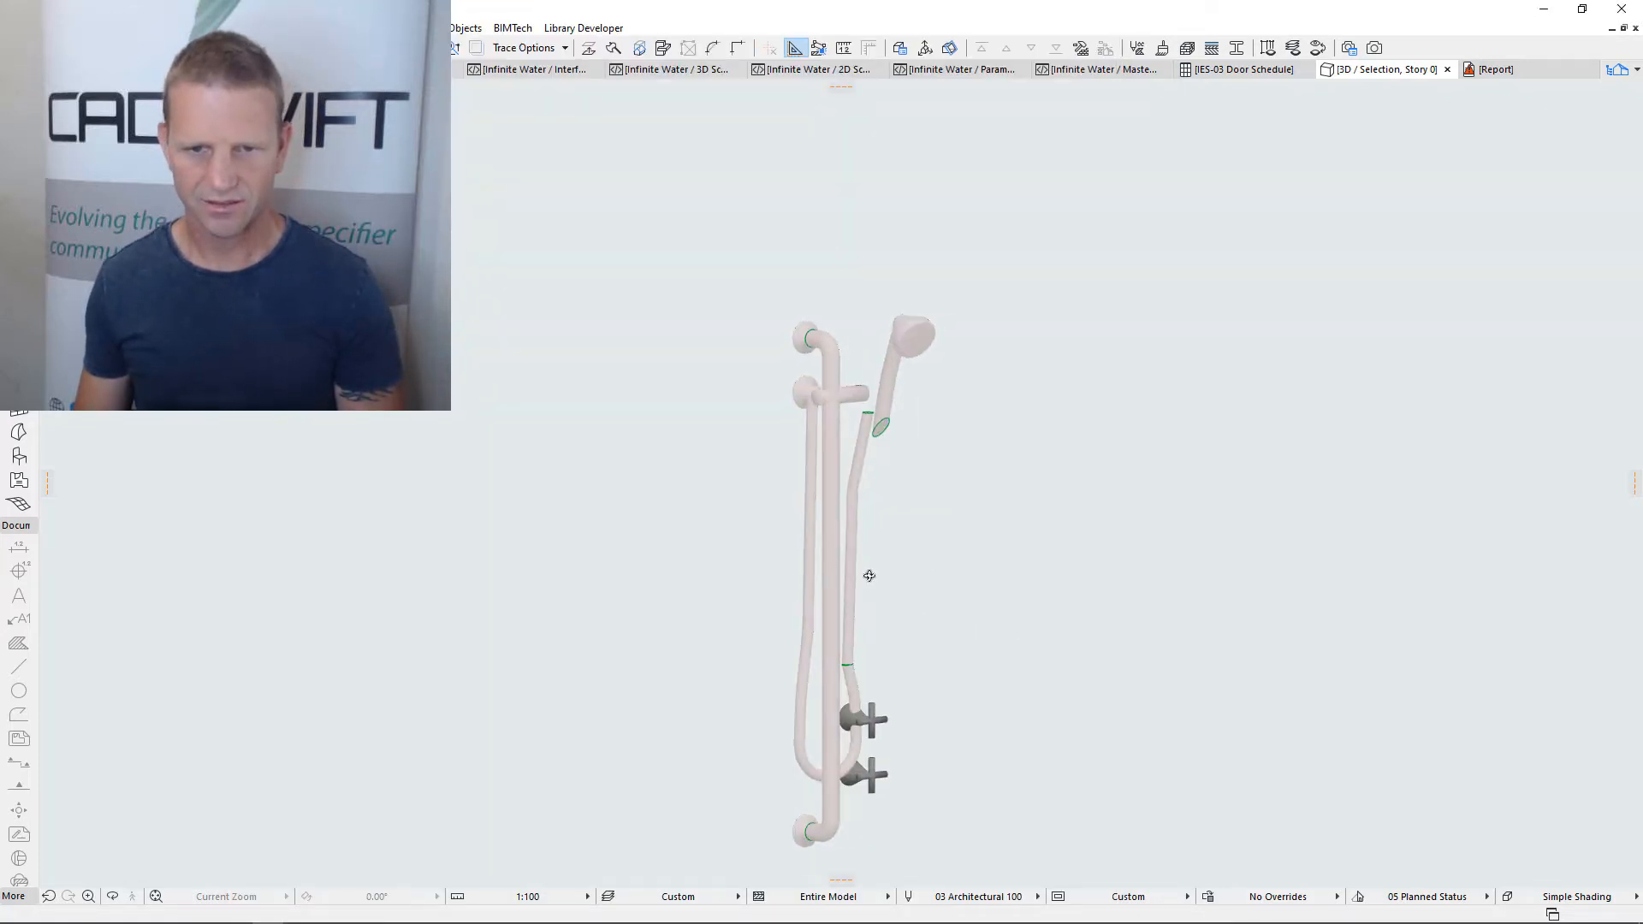
pyautogui.keyDown('shift'); pyautogui.moveTo(869, 576); pyautogui.dragTo(659, 534, button='middle'); pyautogui.keyUp('shift')
pyautogui.rightClick(805, 532)
pyautogui.click(943, 578)
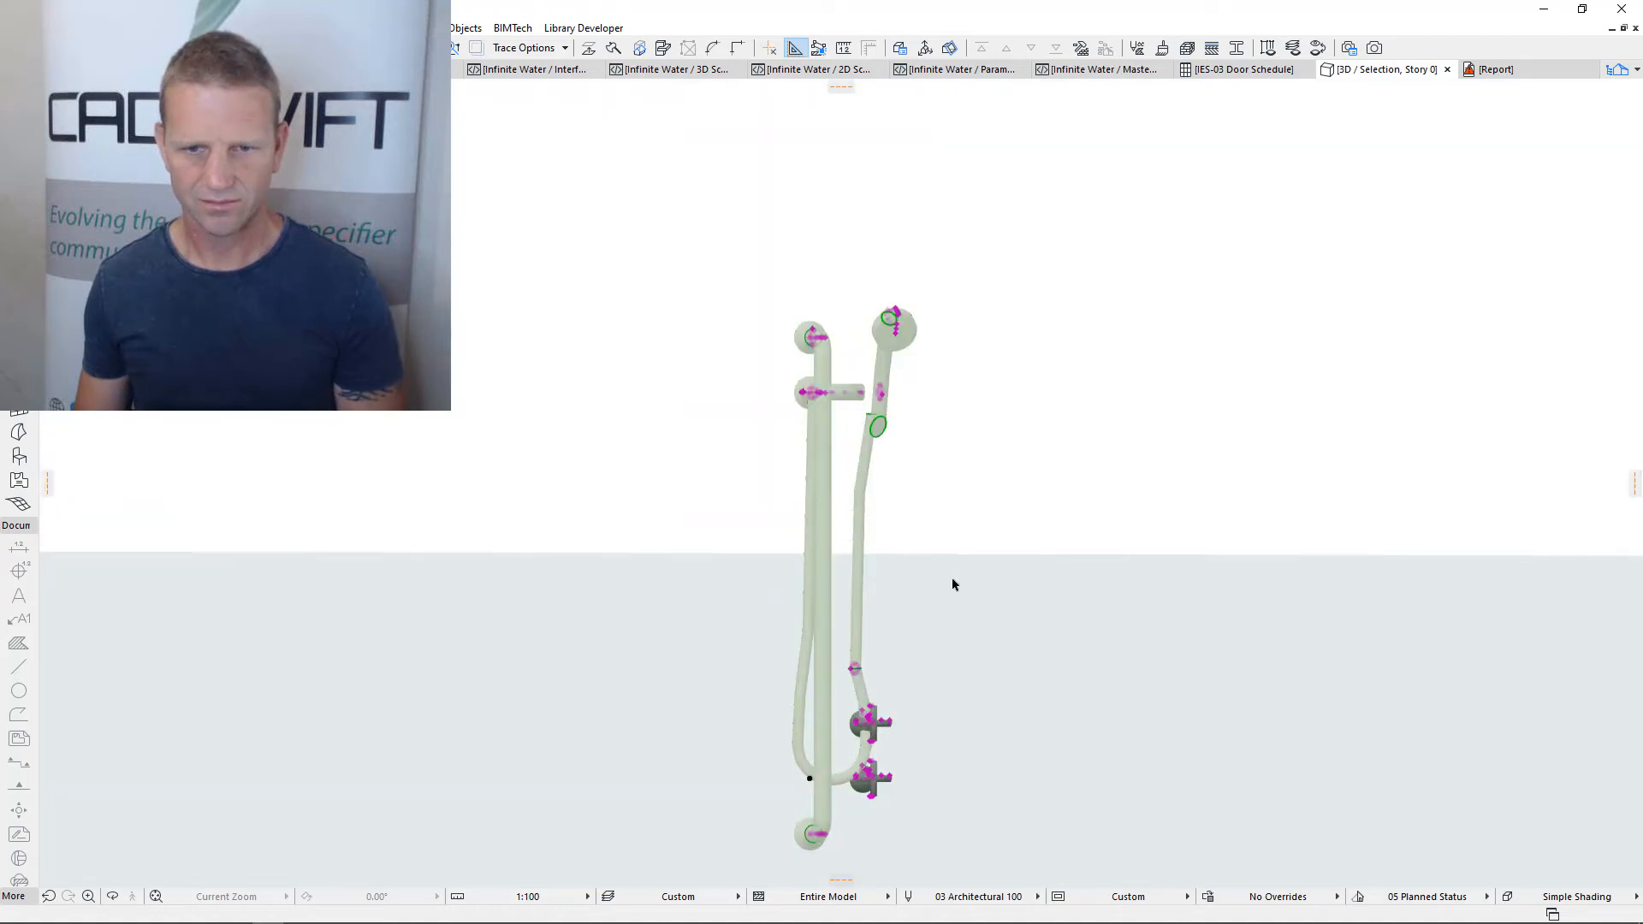
pyautogui.keyDown('shift'); pyautogui.moveTo(955, 585); pyautogui.dragTo(1057, 569, button='middle'); pyautogui.keyUp('shift')
pyautogui.scroll(5, 827, 426)
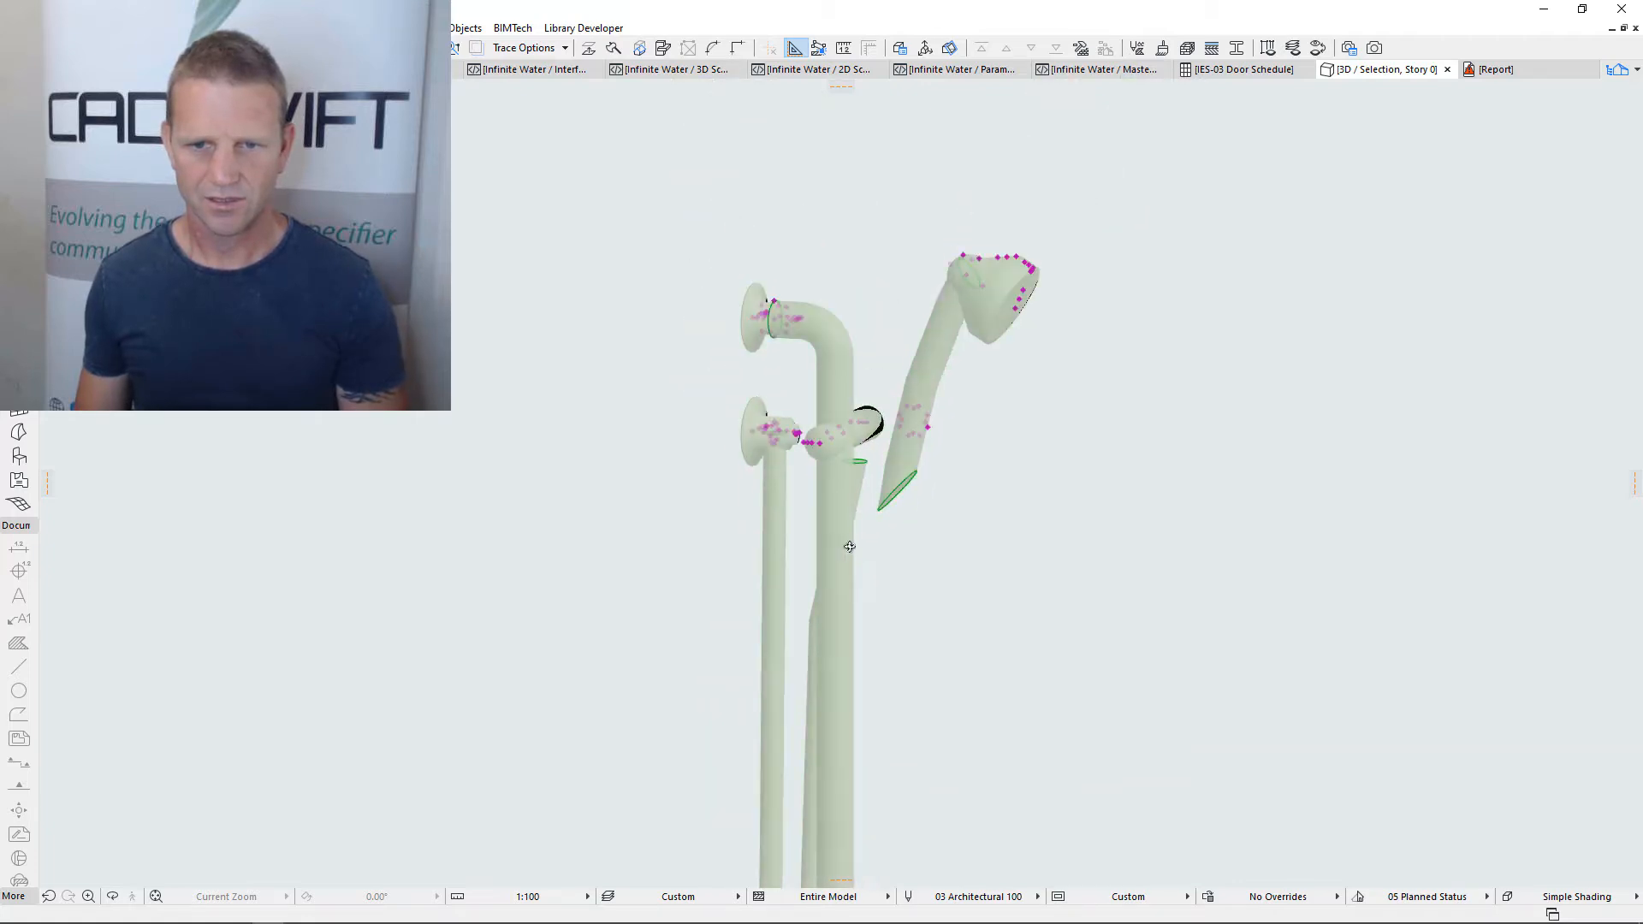
pyautogui.keyDown('shift'); pyautogui.moveTo(828, 556); pyautogui.dragTo(933, 404, button='middle'); pyautogui.keyUp('shift')
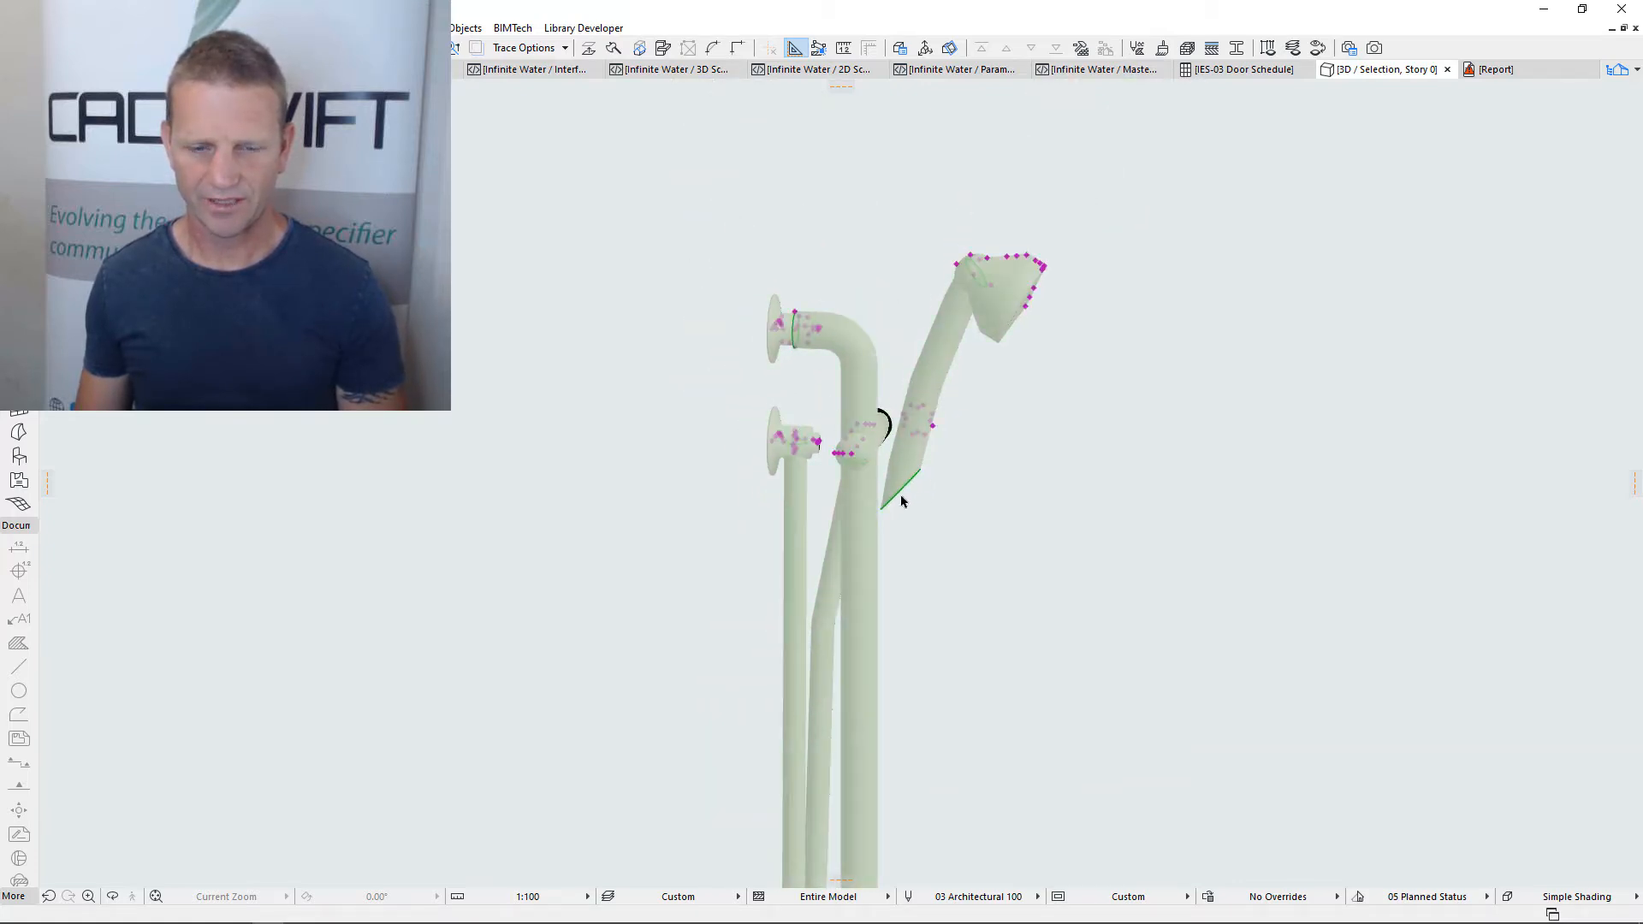
# Set the connection's X position to -50 and the hand shower spout's position to X 50 and Y -76, and apply the settings
pyautogui.scroll(-3, 901, 501)
pyautogui.keyDown('shift'); pyautogui.moveTo(967, 520); pyautogui.dragTo(847, 567, button='middle'); pyautogui.keyUp('shift')
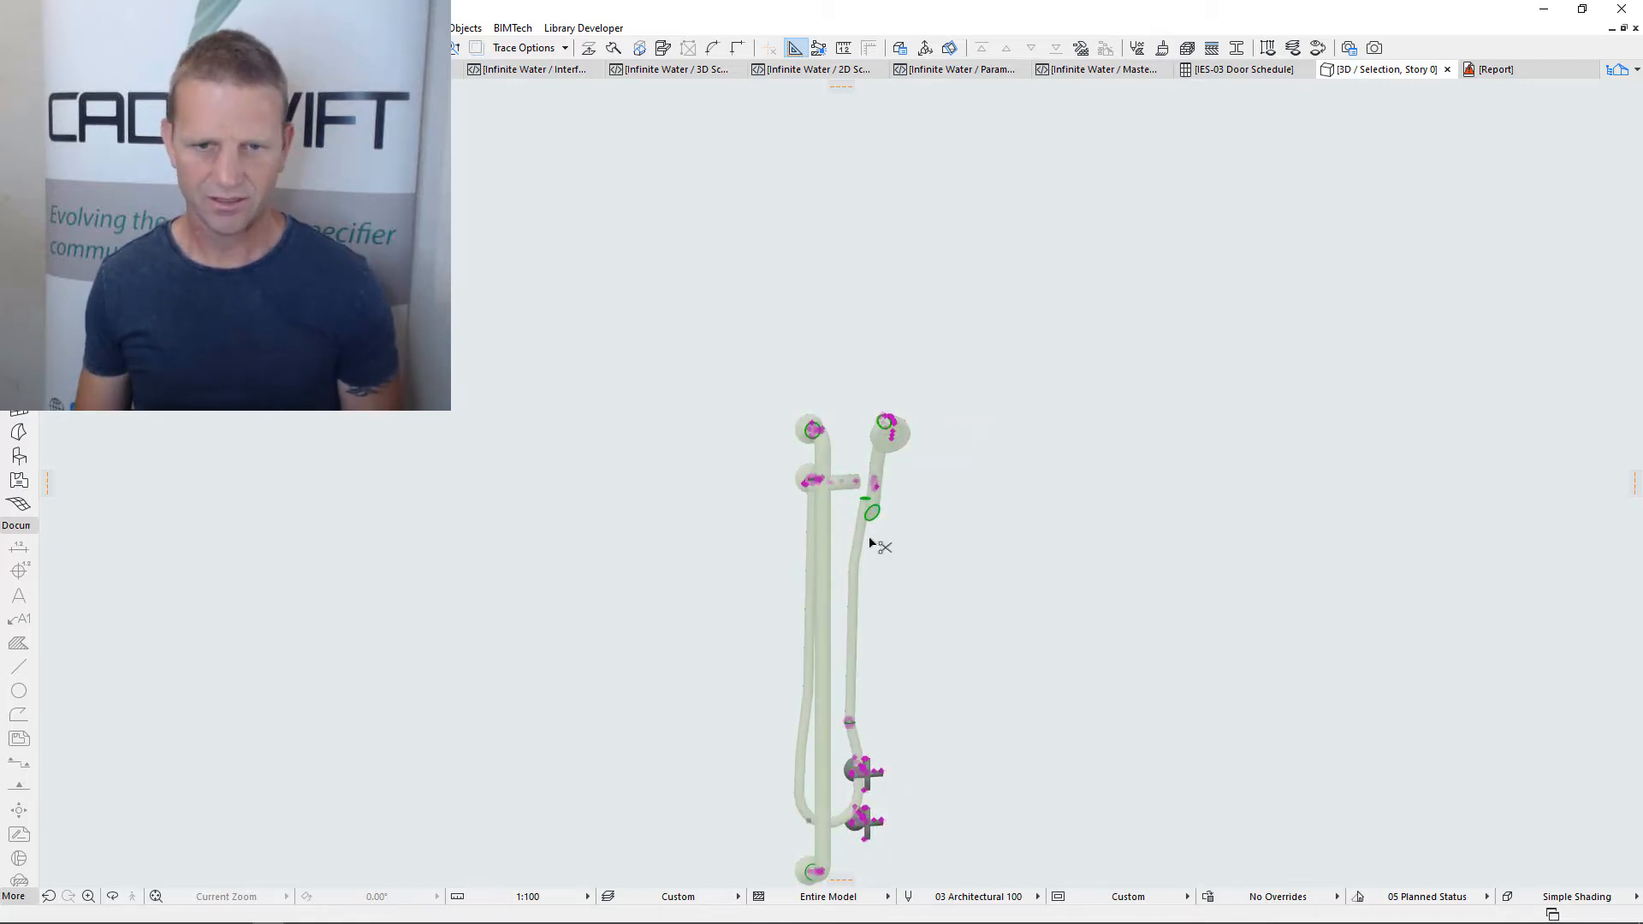
pyautogui.doubleClick(861, 531)
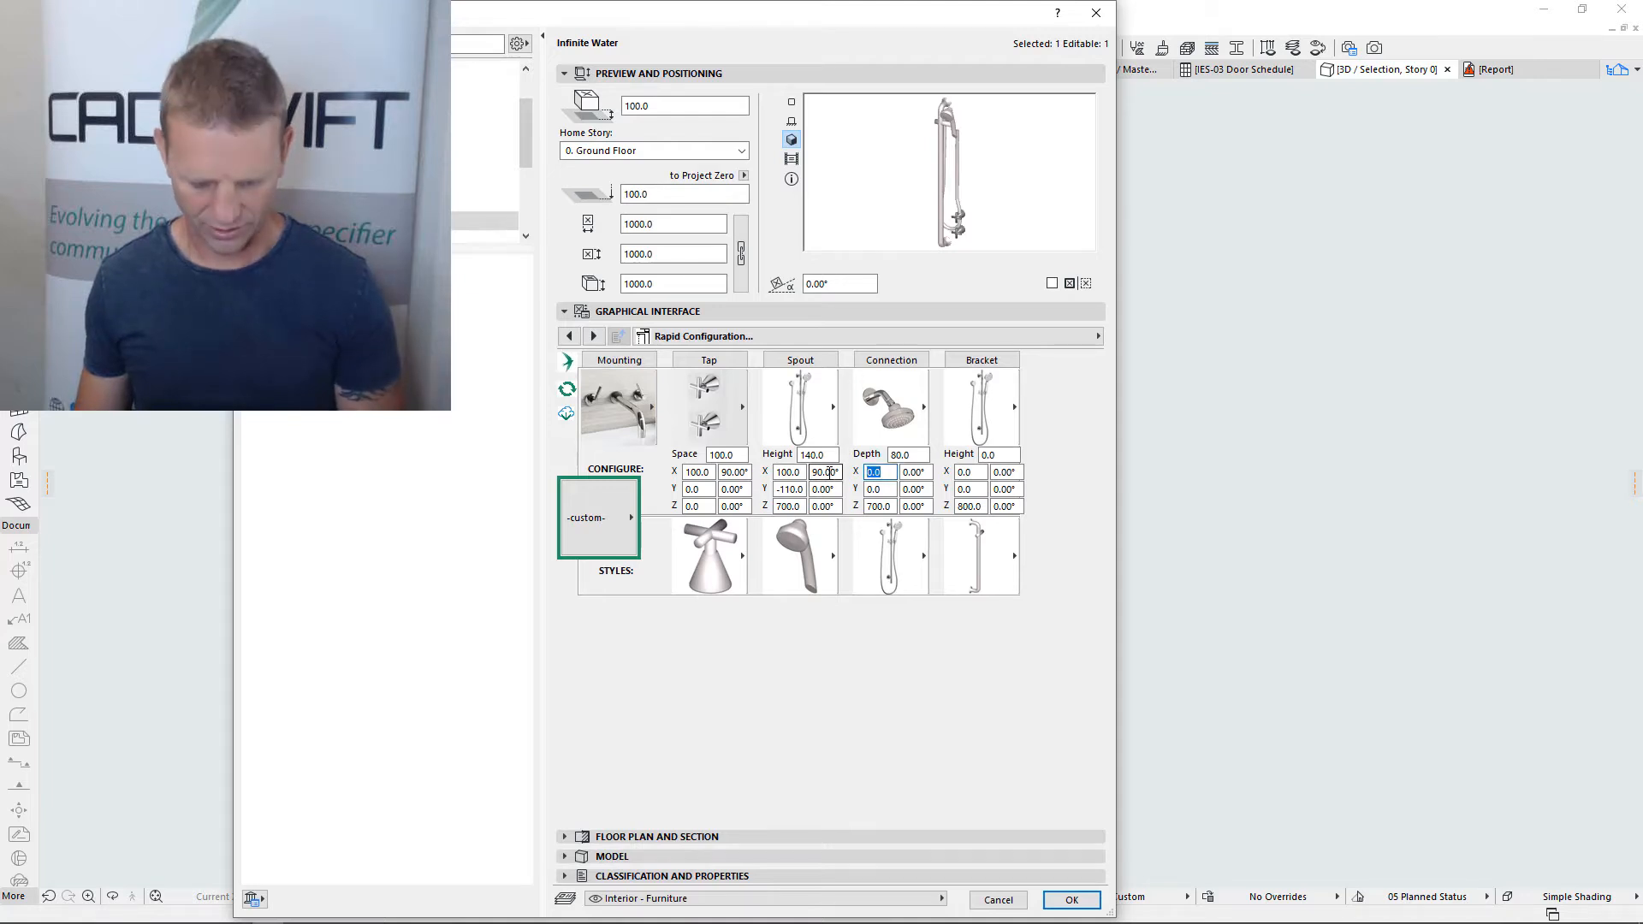
pyautogui.write('-50')
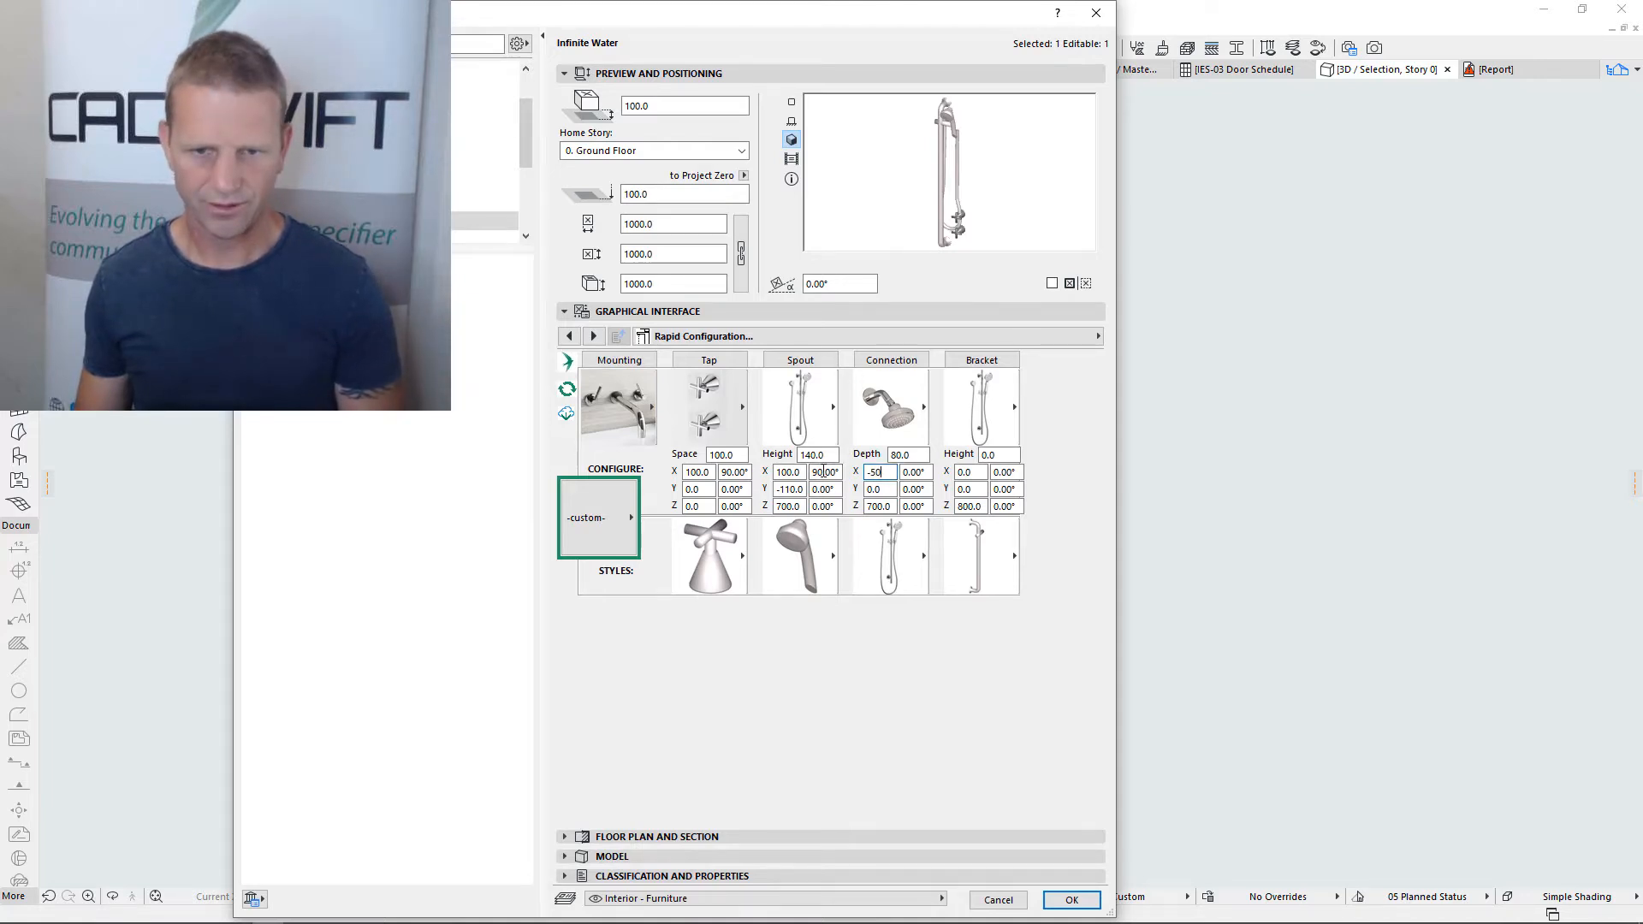
pyautogui.click(803, 472)
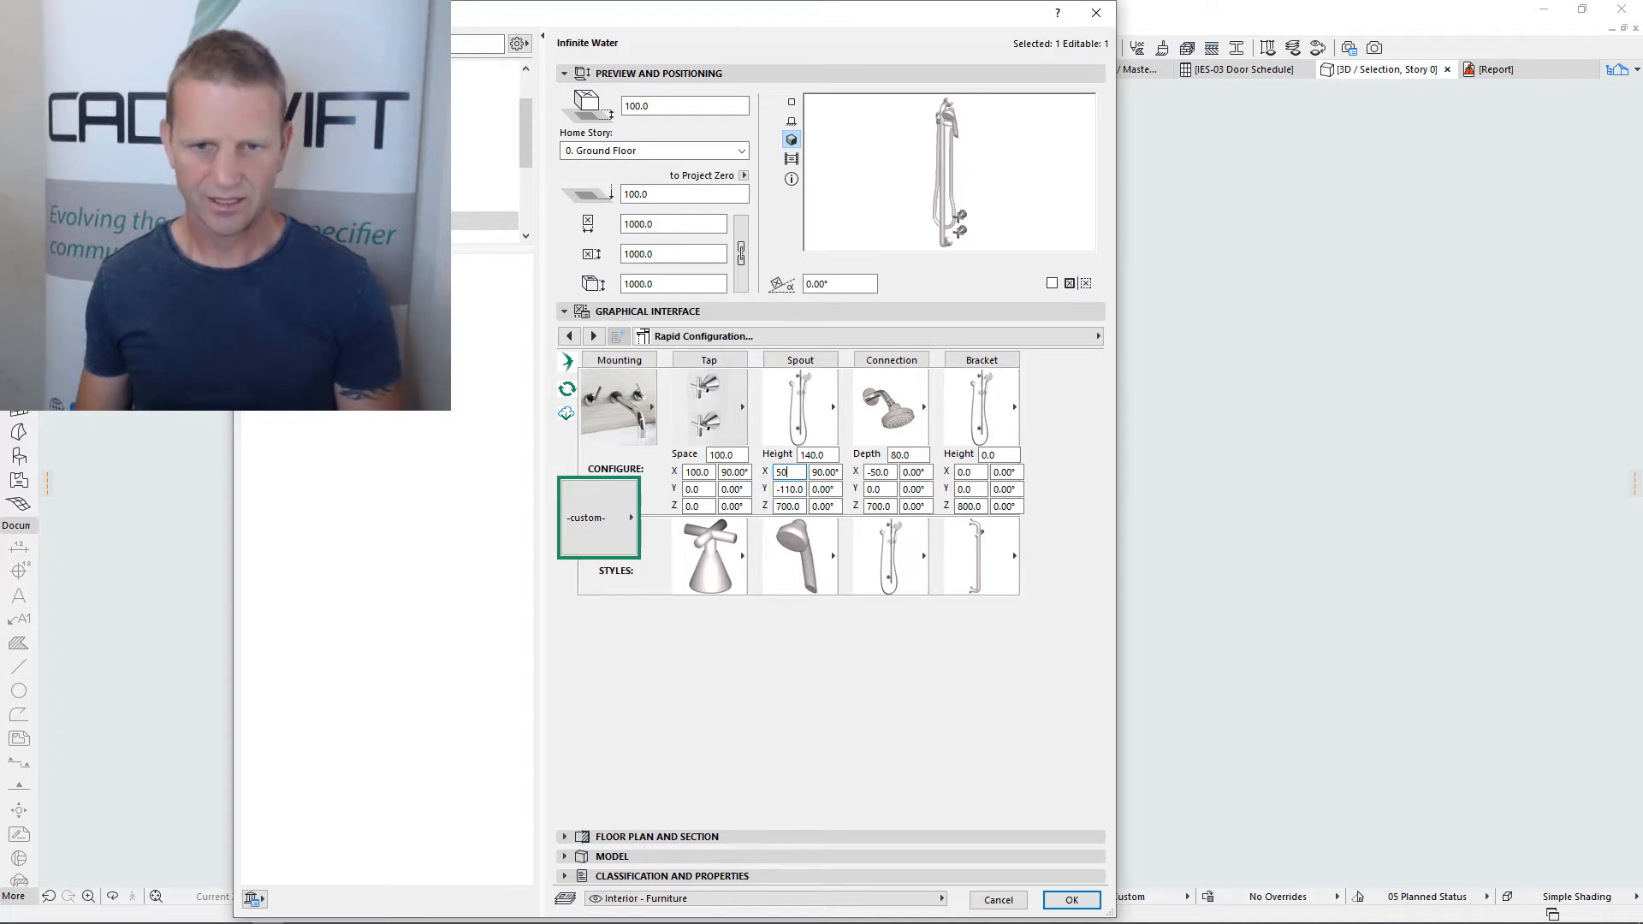
pyautogui.write('50')
pyautogui.press('Return')
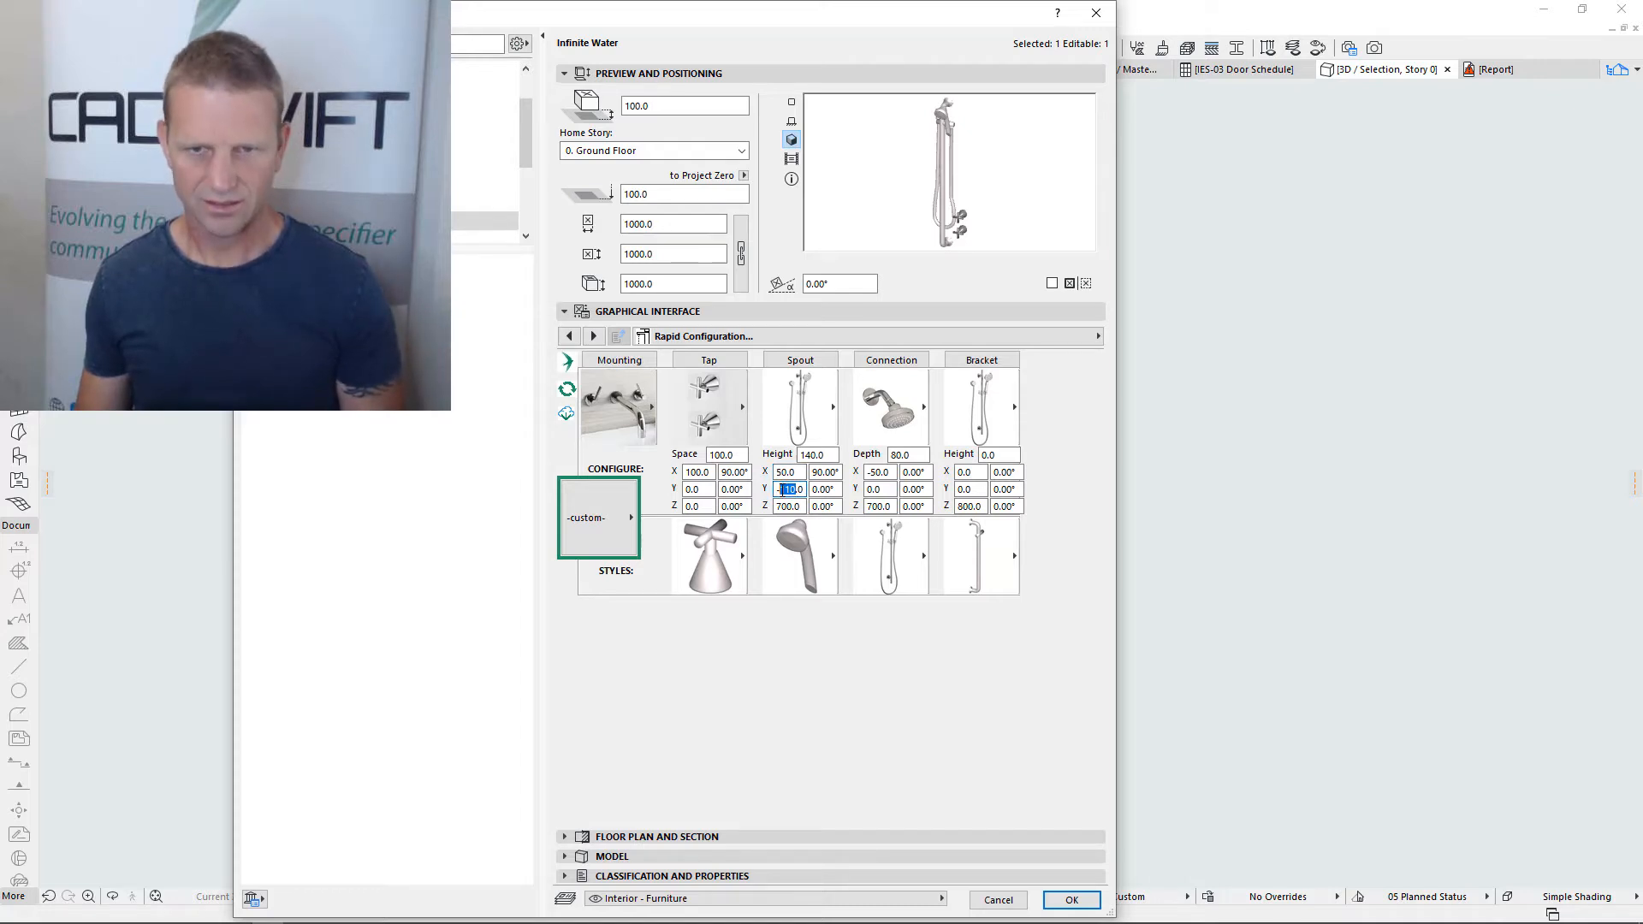
pyautogui.press('Tab')
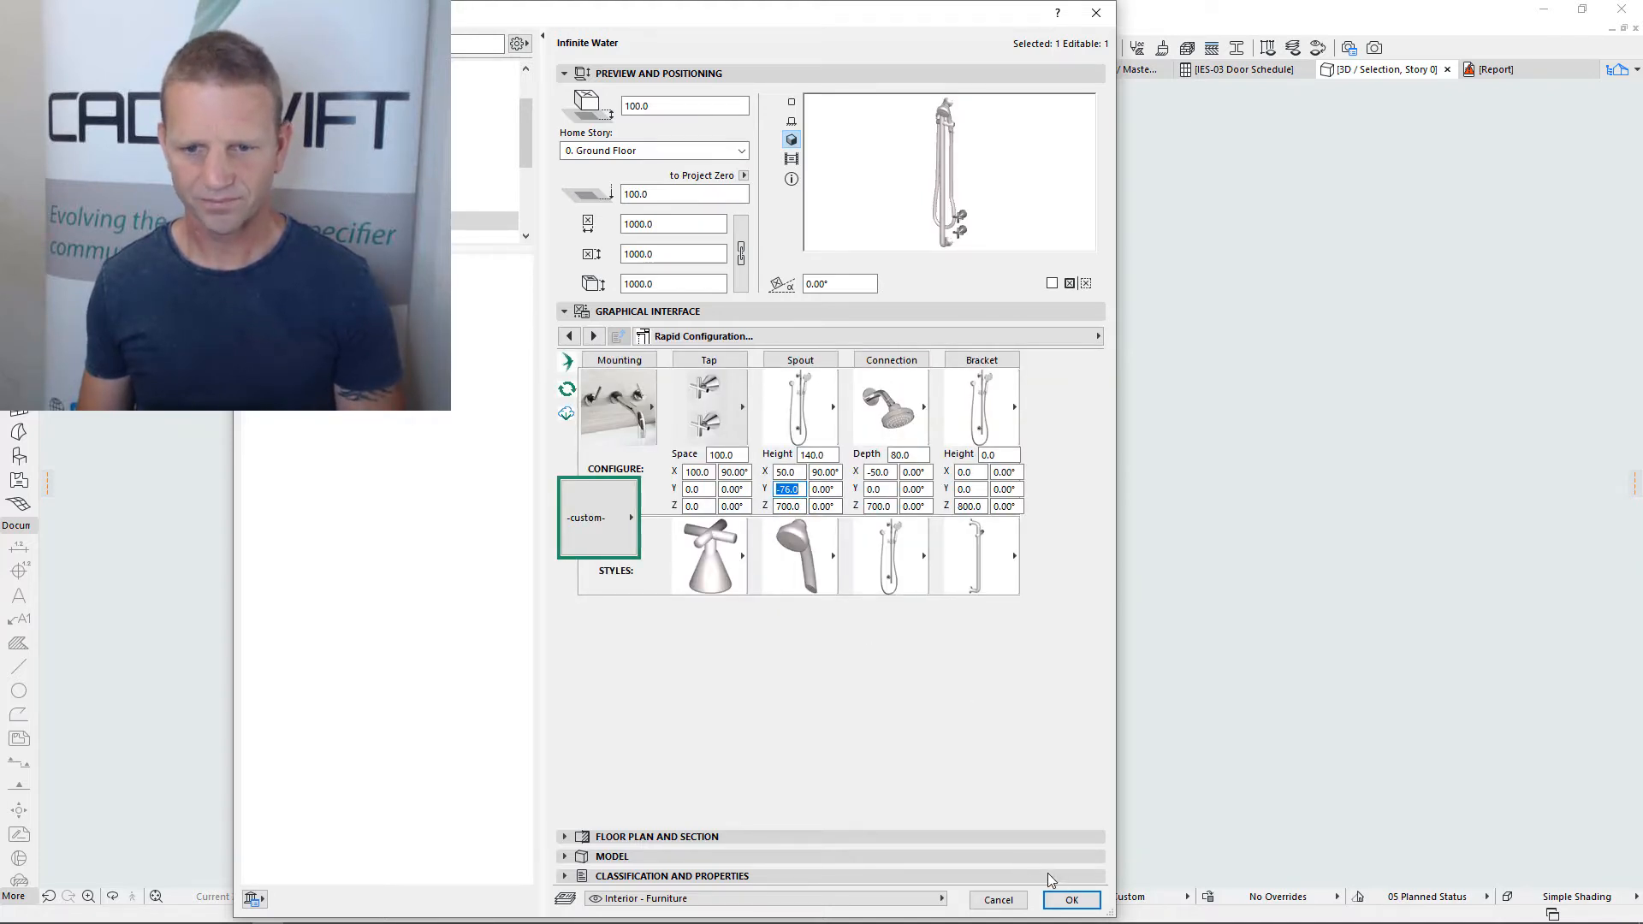
pyautogui.click(1069, 898)
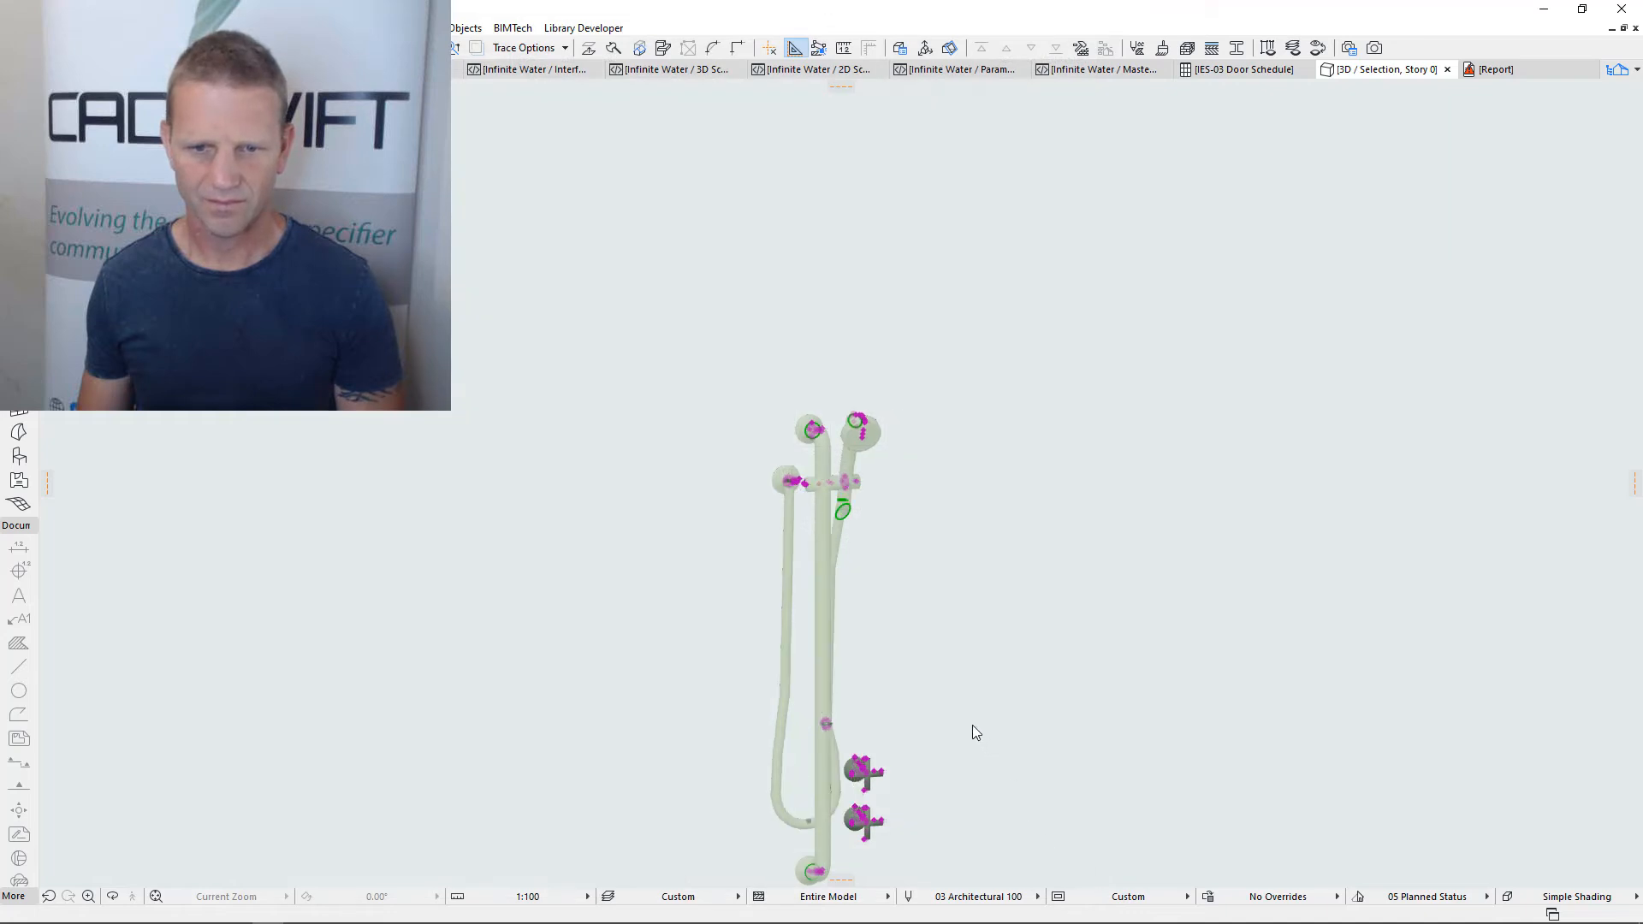
# Examine in 3D how the hand shower, rail bracket, hose and taps line up from several sides
pyautogui.keyDown('shift'); pyautogui.moveTo(919, 588); pyautogui.dragTo(730, 708, button='middle'); pyautogui.keyUp('shift')
pyautogui.scroll(-3, 730, 708)
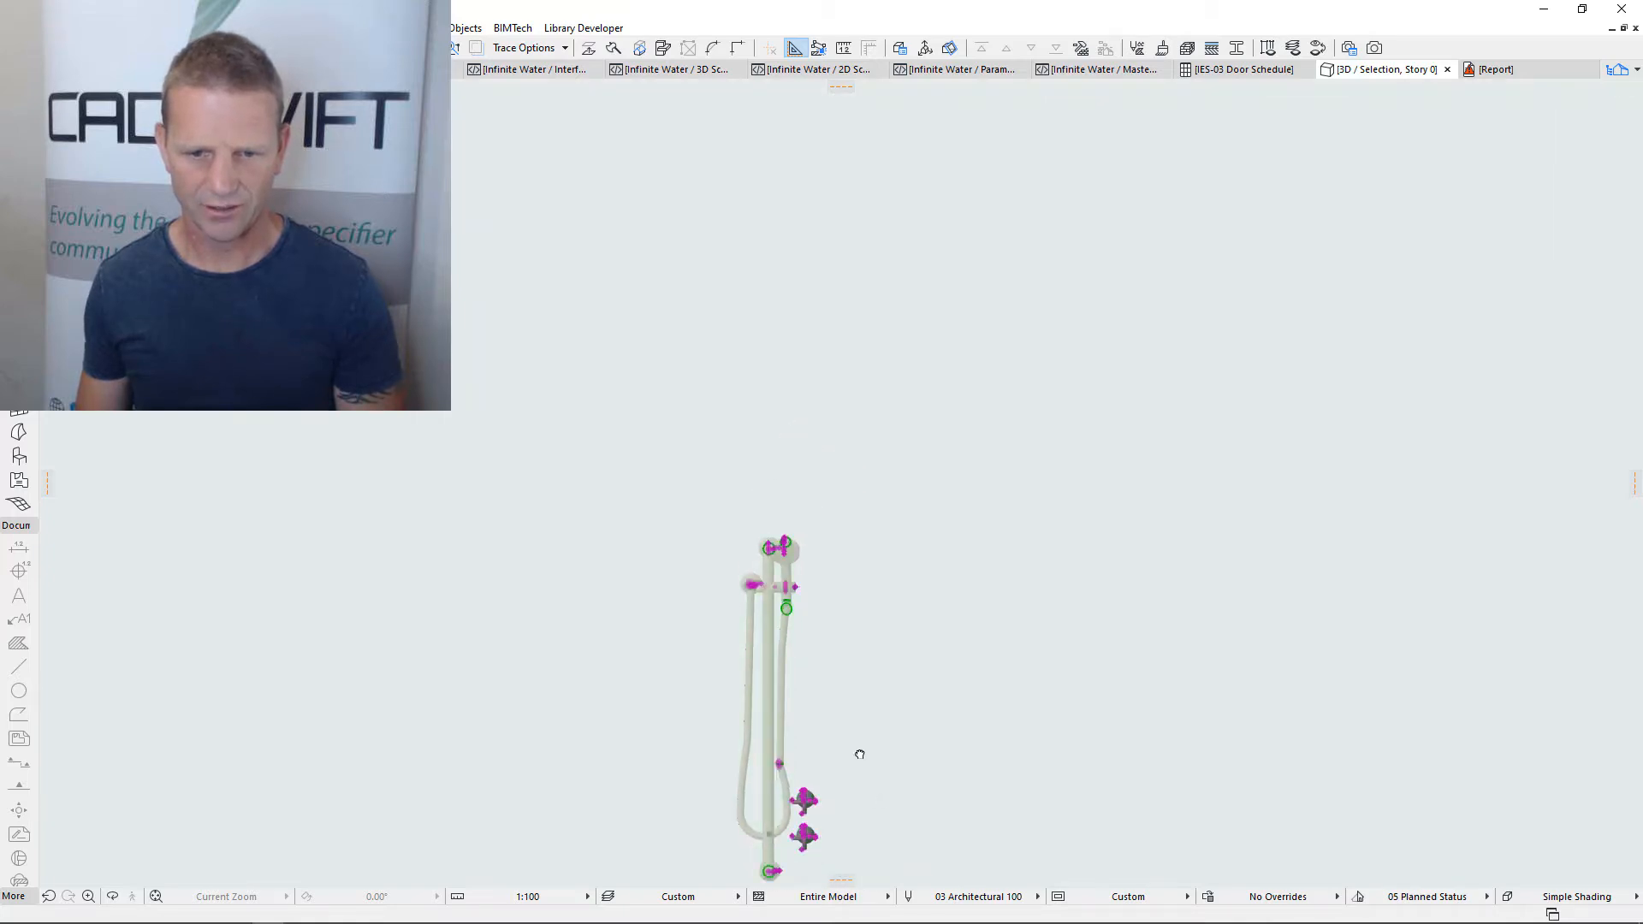
pyautogui.moveTo(858, 752); pyautogui.dragTo(816, 638, button='middle')
pyautogui.scroll(4, 755, 723)
pyautogui.scroll(1, 759, 726)
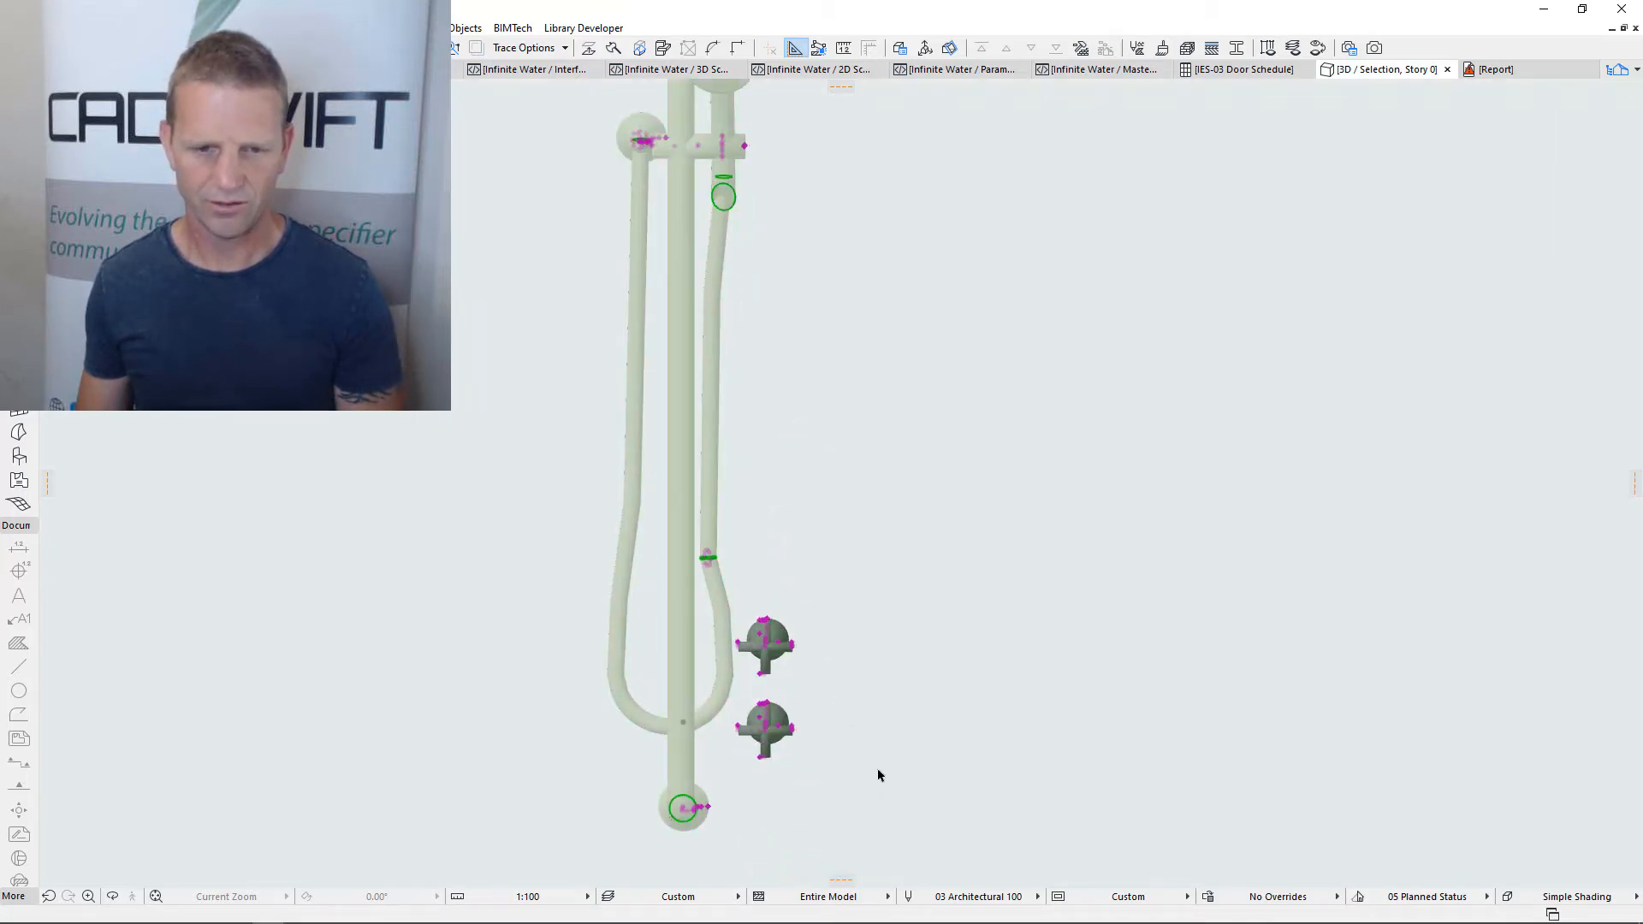
pyautogui.scroll(-3, 877, 775)
pyautogui.keyDown('shift'); pyautogui.moveTo(697, 671); pyautogui.dragTo(823, 682, button='middle'); pyautogui.keyUp('shift')
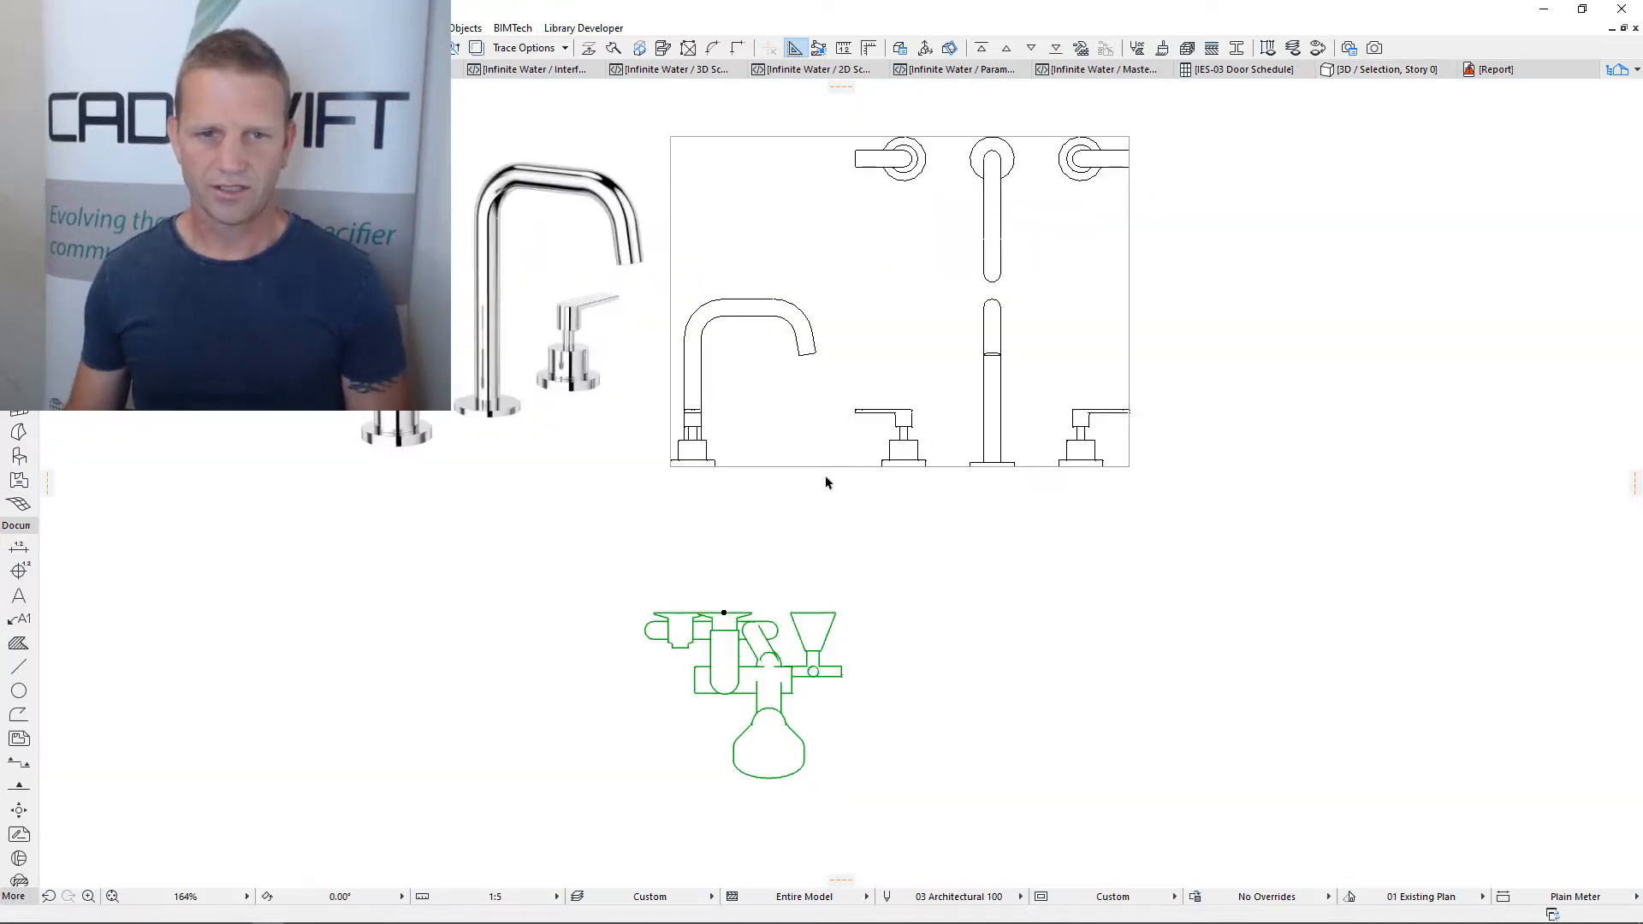
# In the floor plan, open the shower object's settings and change its mounting to Bench
pyautogui.scroll(2, 814, 554)
pyautogui.scroll(-1, 591, 382)
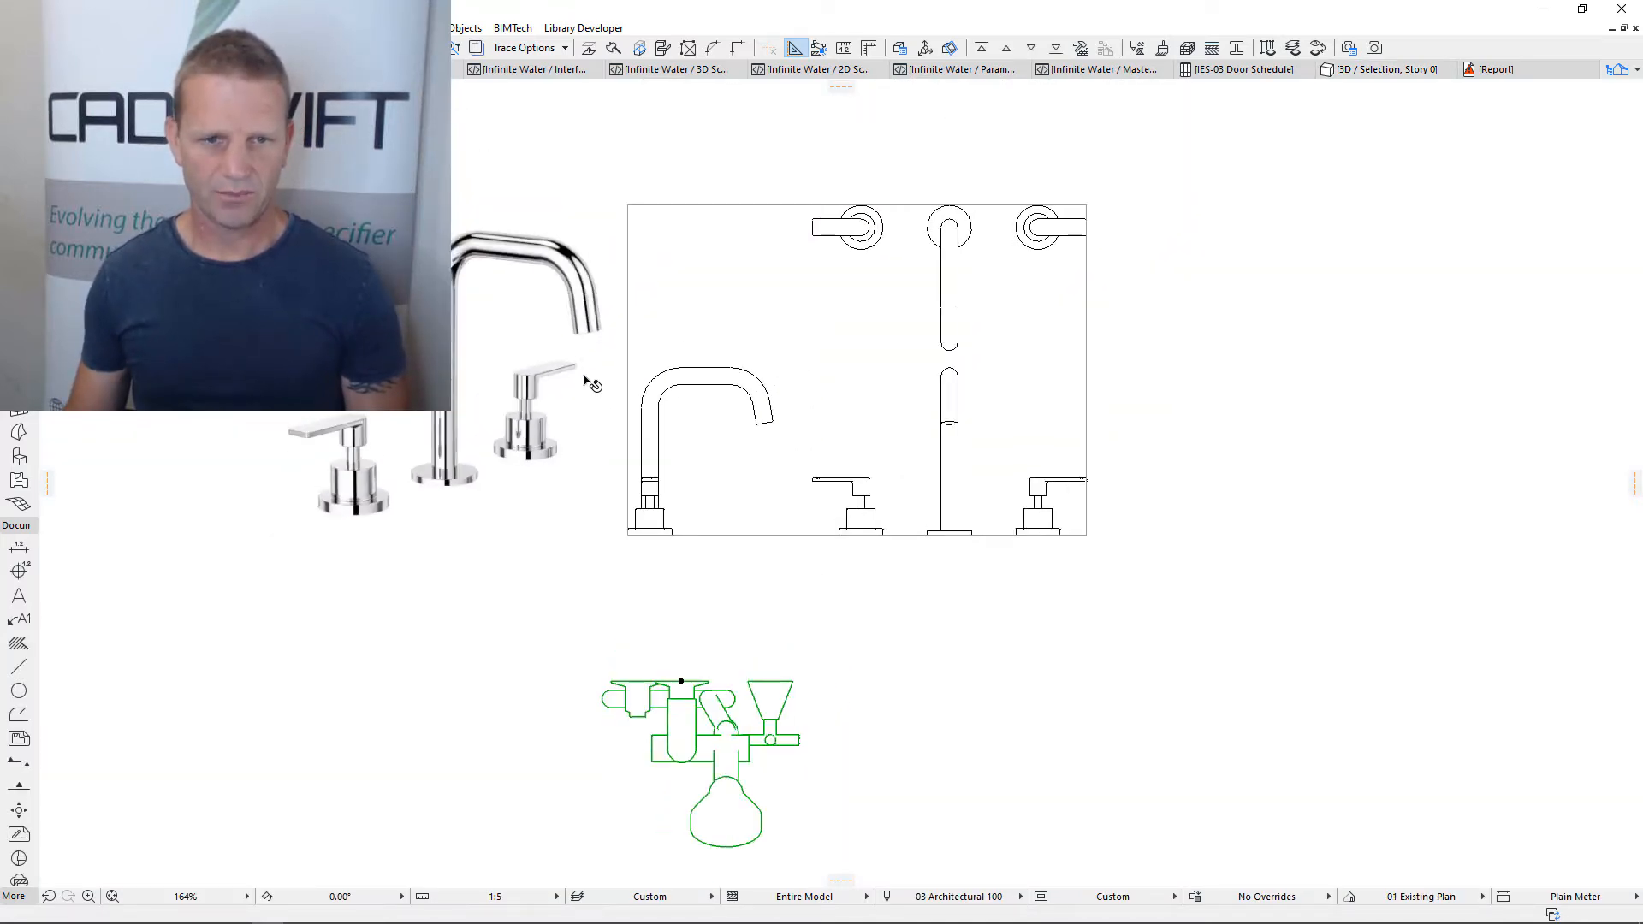
pyautogui.click(846, 245)
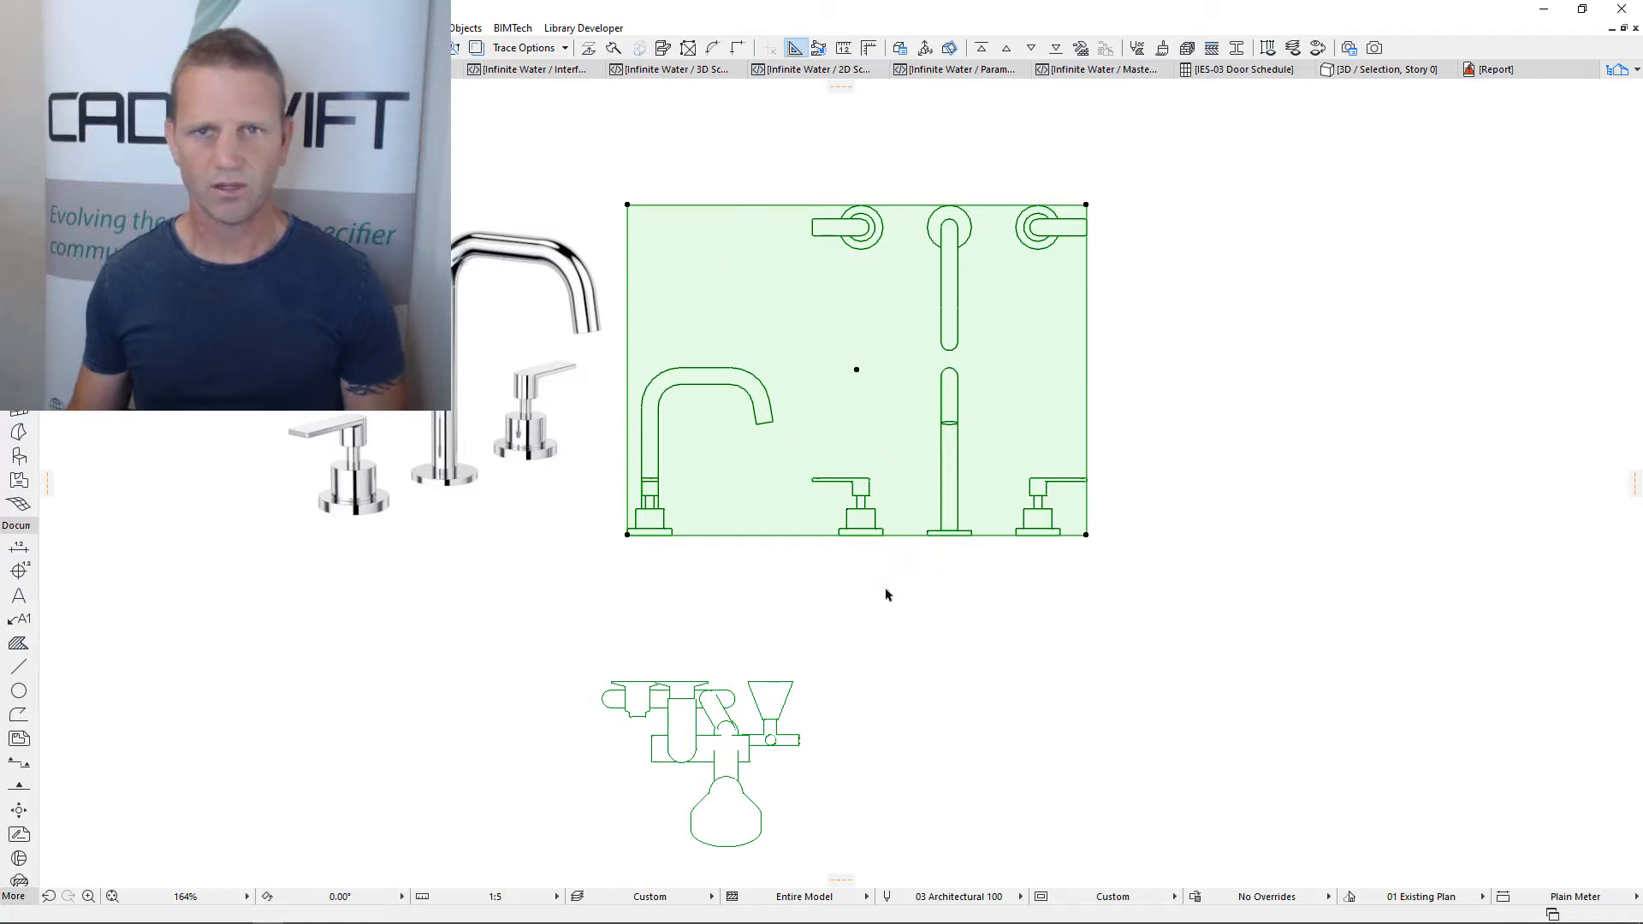
pyautogui.click(826, 586)
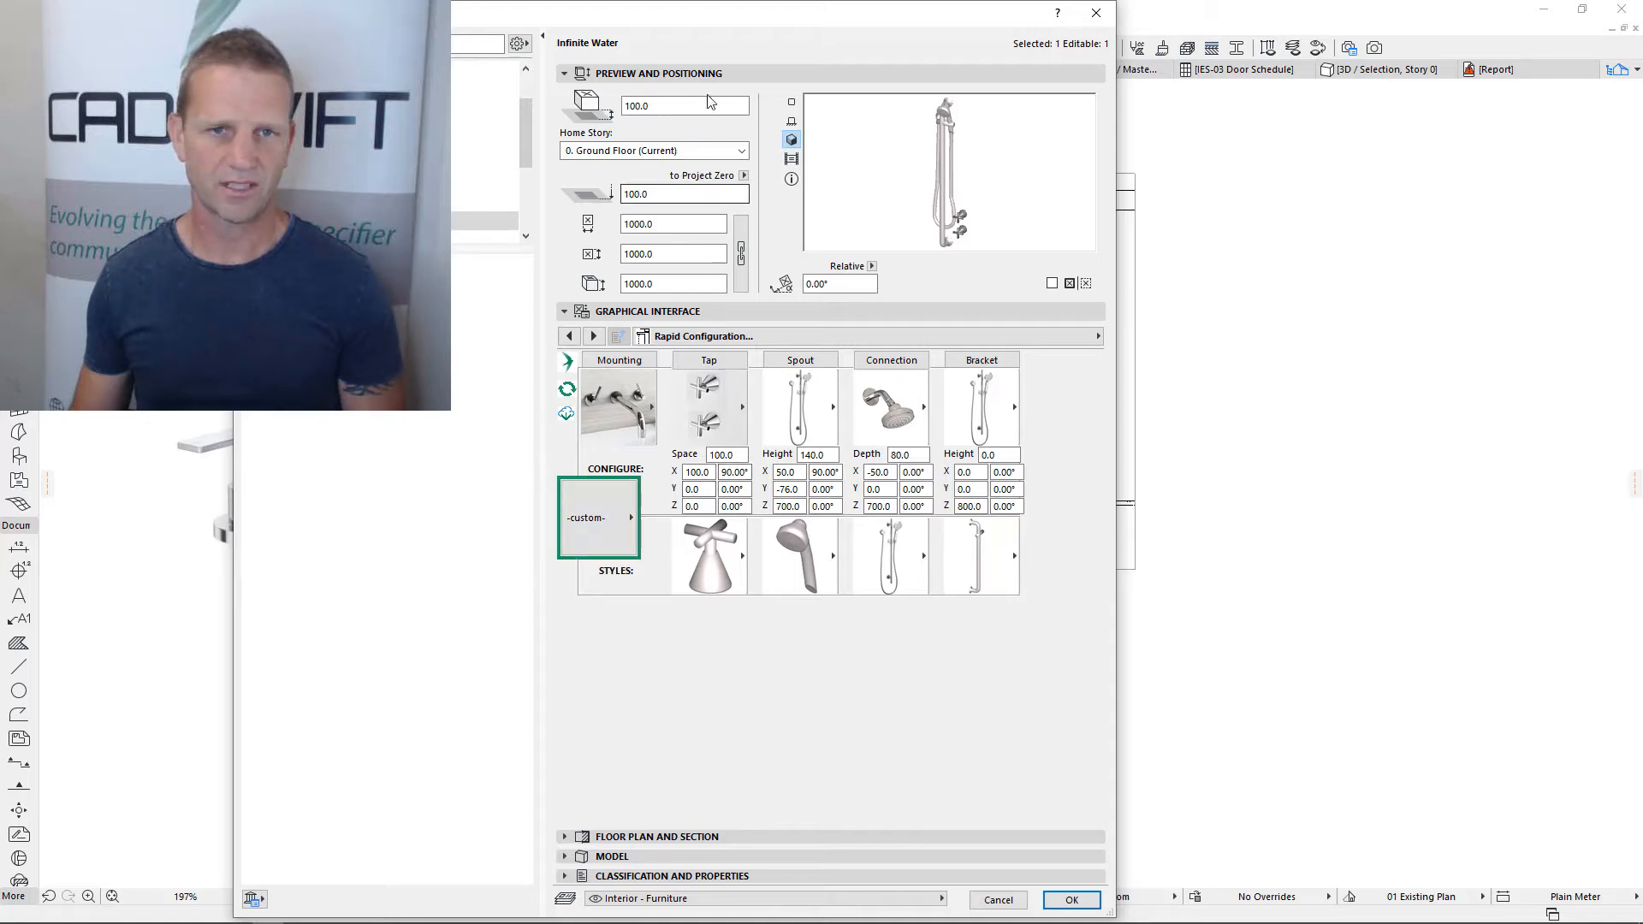
pyautogui.moveTo(684, 7); pyautogui.dragTo(805, 7)
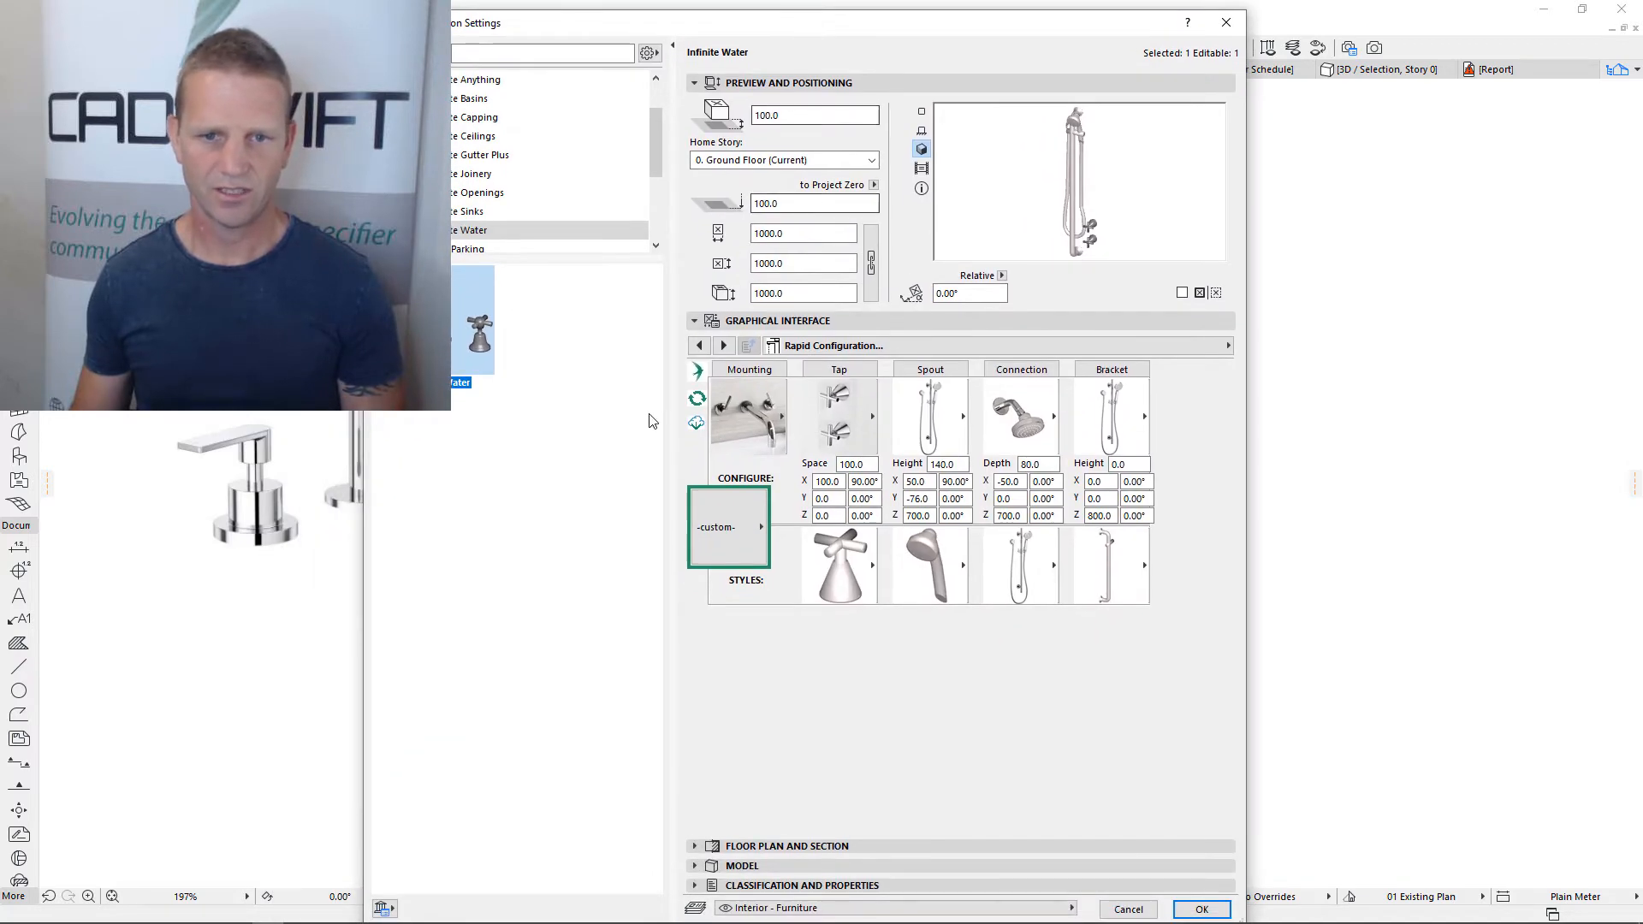
pyautogui.click(736, 541)
pyautogui.click(731, 532)
pyautogui.click(855, 428)
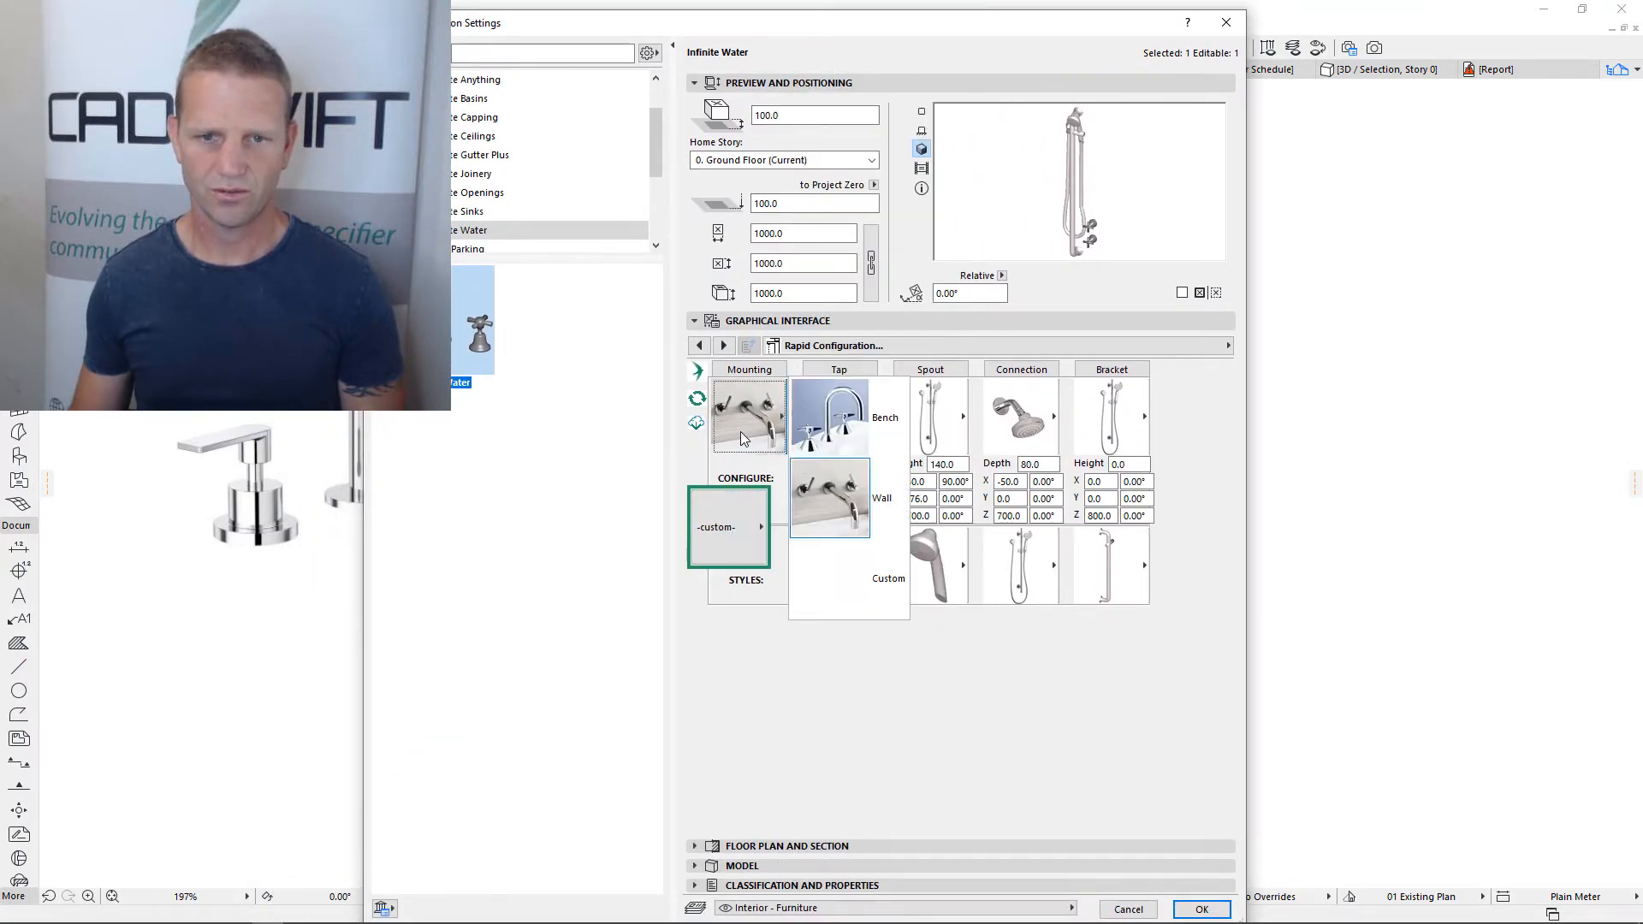
pyautogui.click(863, 437)
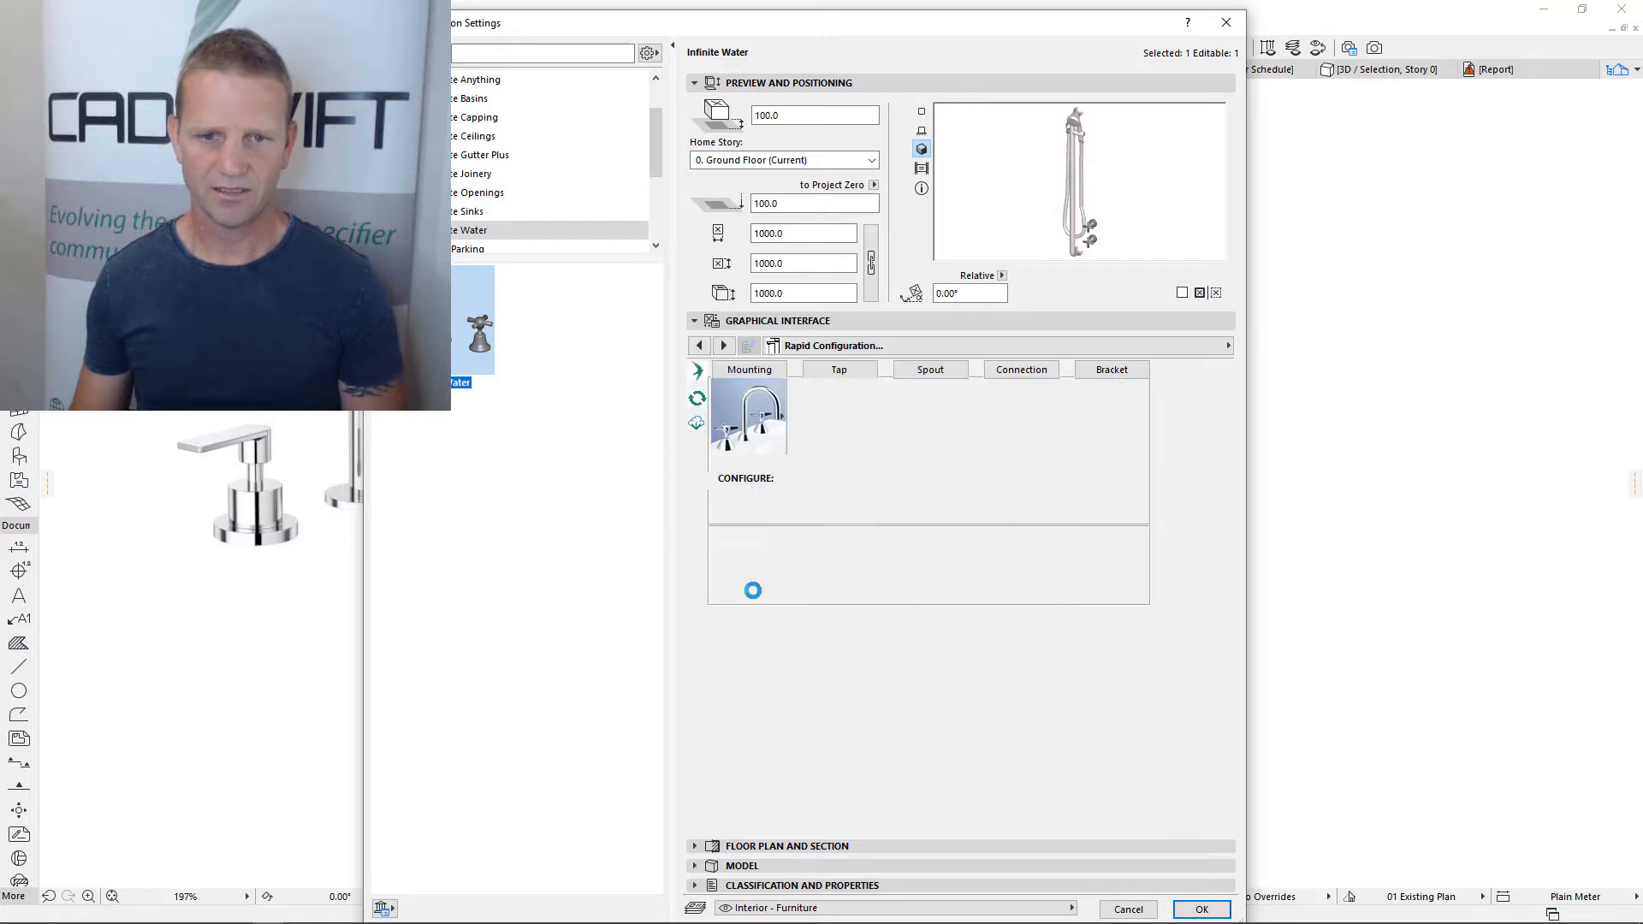
# Choose the BAS-2T-ModernSquare configuration and apply it to the object
pyautogui.click(731, 532)
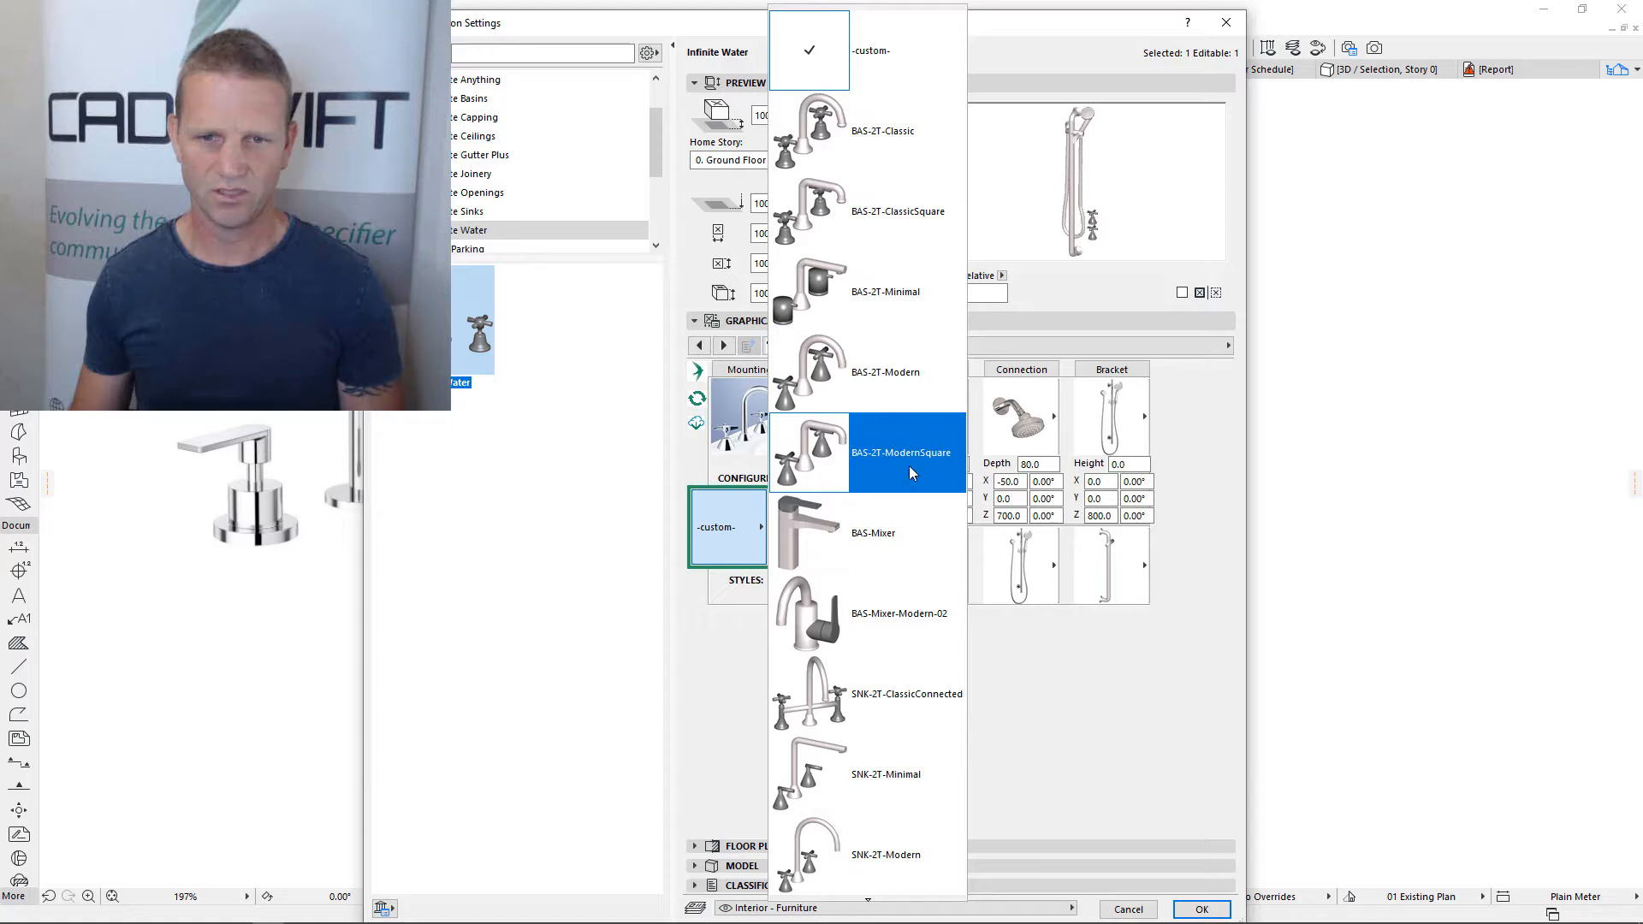
pyautogui.click(881, 452)
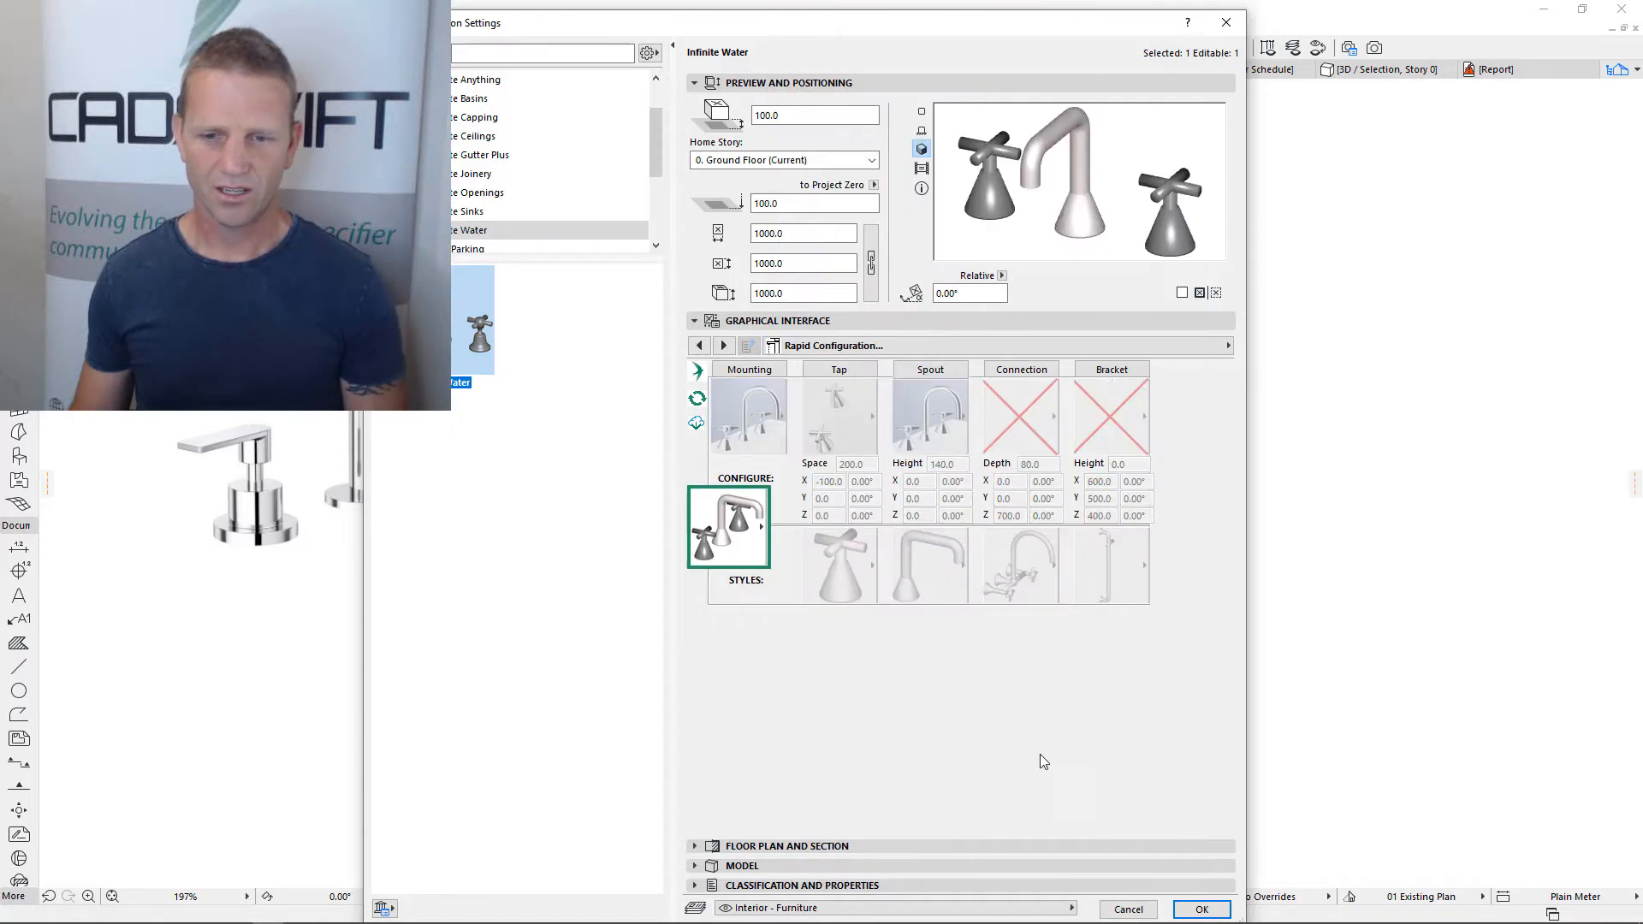
pyautogui.click(1201, 909)
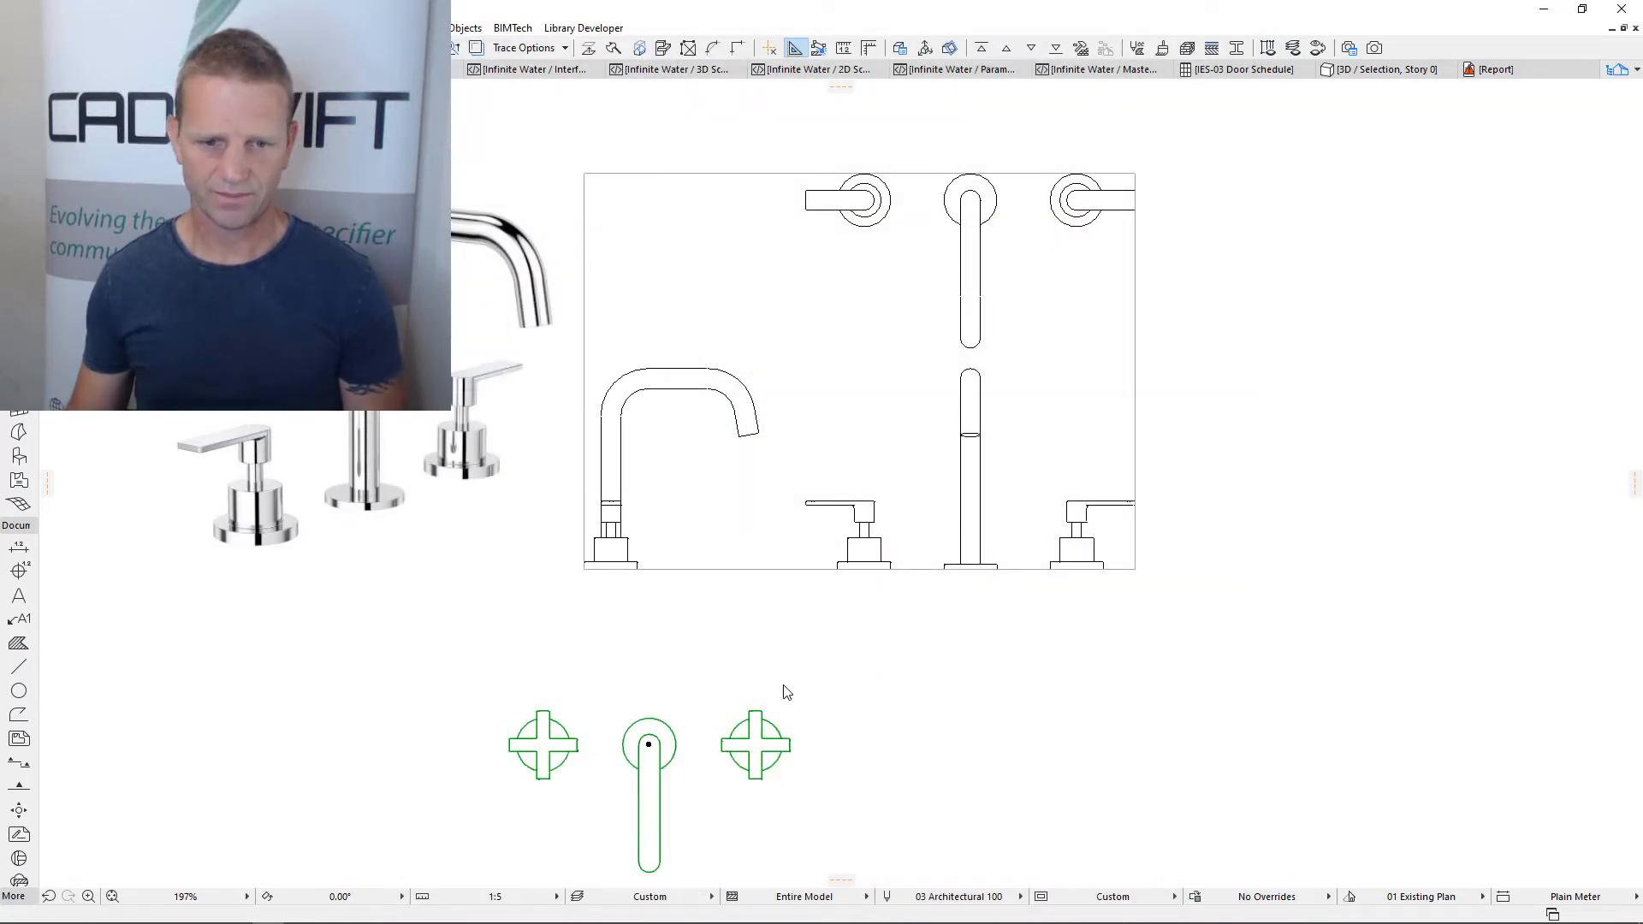
# Move the tapware so its spout base centre sits on the spout base centre in the reference drawing's plan view
pyautogui.click(648, 747)
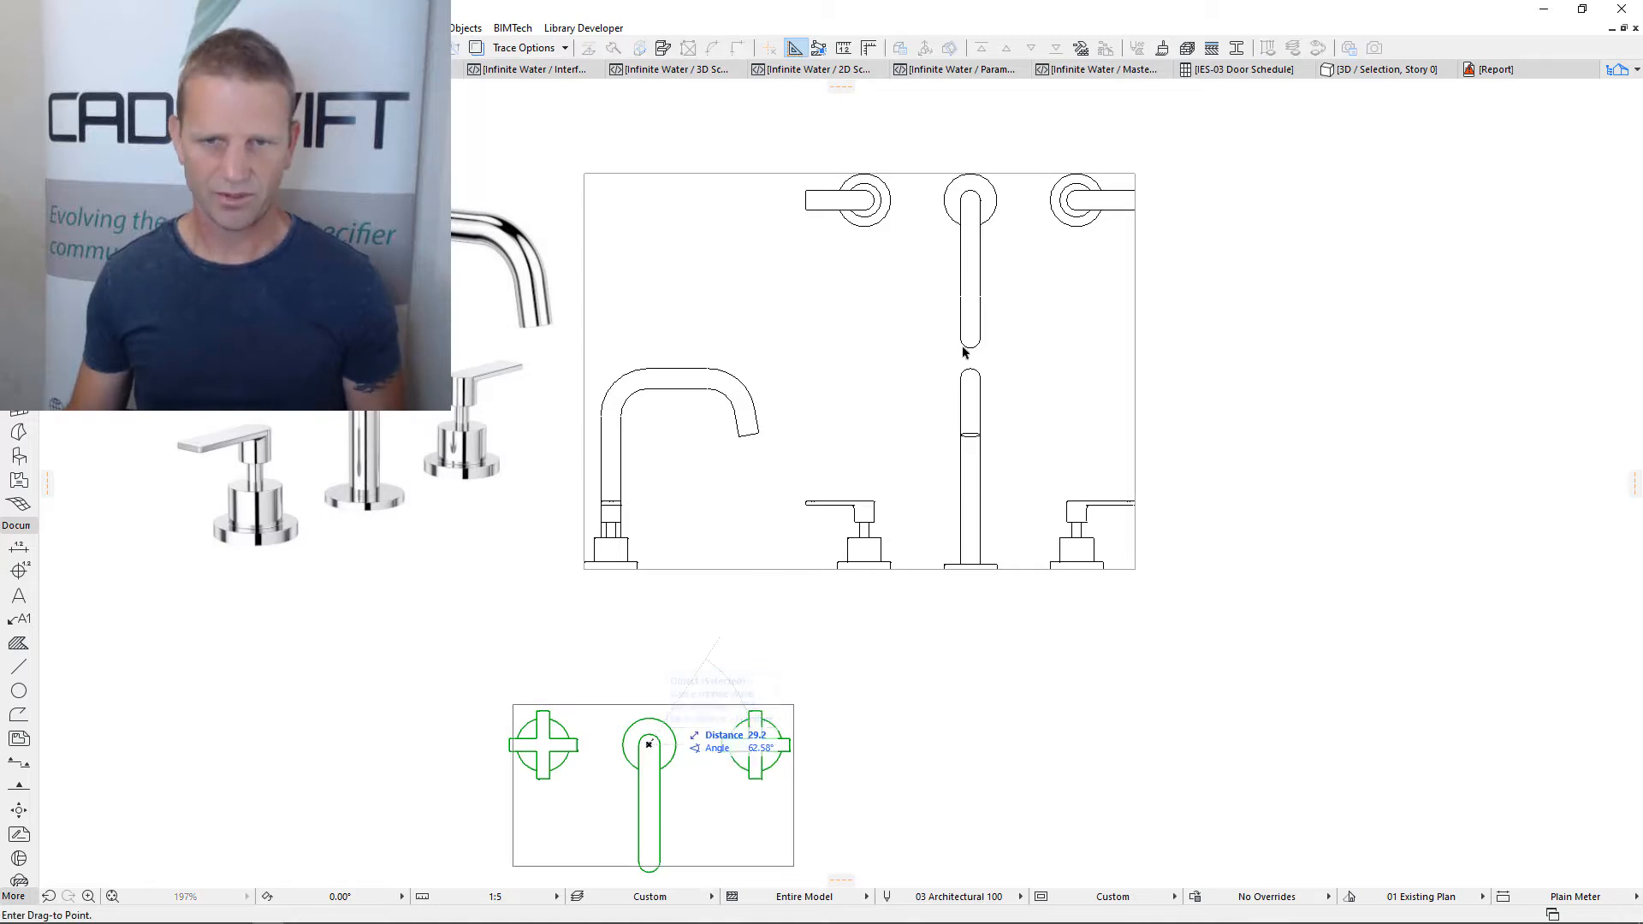
pyautogui.scroll(6, 975, 197)
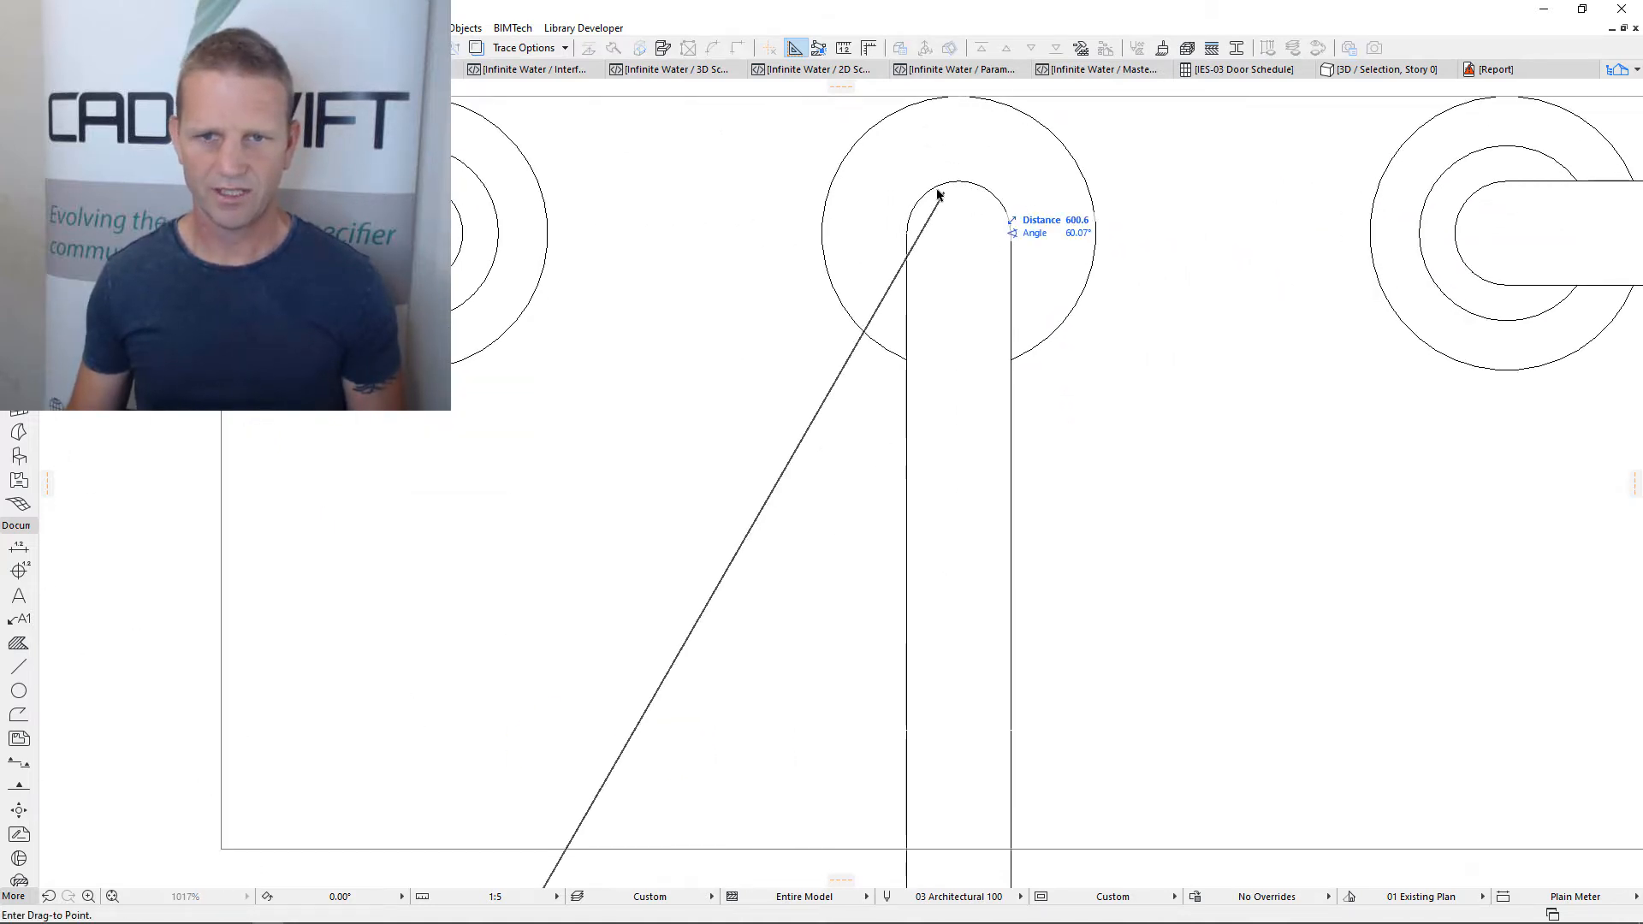
pyautogui.click(956, 231)
pyautogui.scroll(-3, 858, 351)
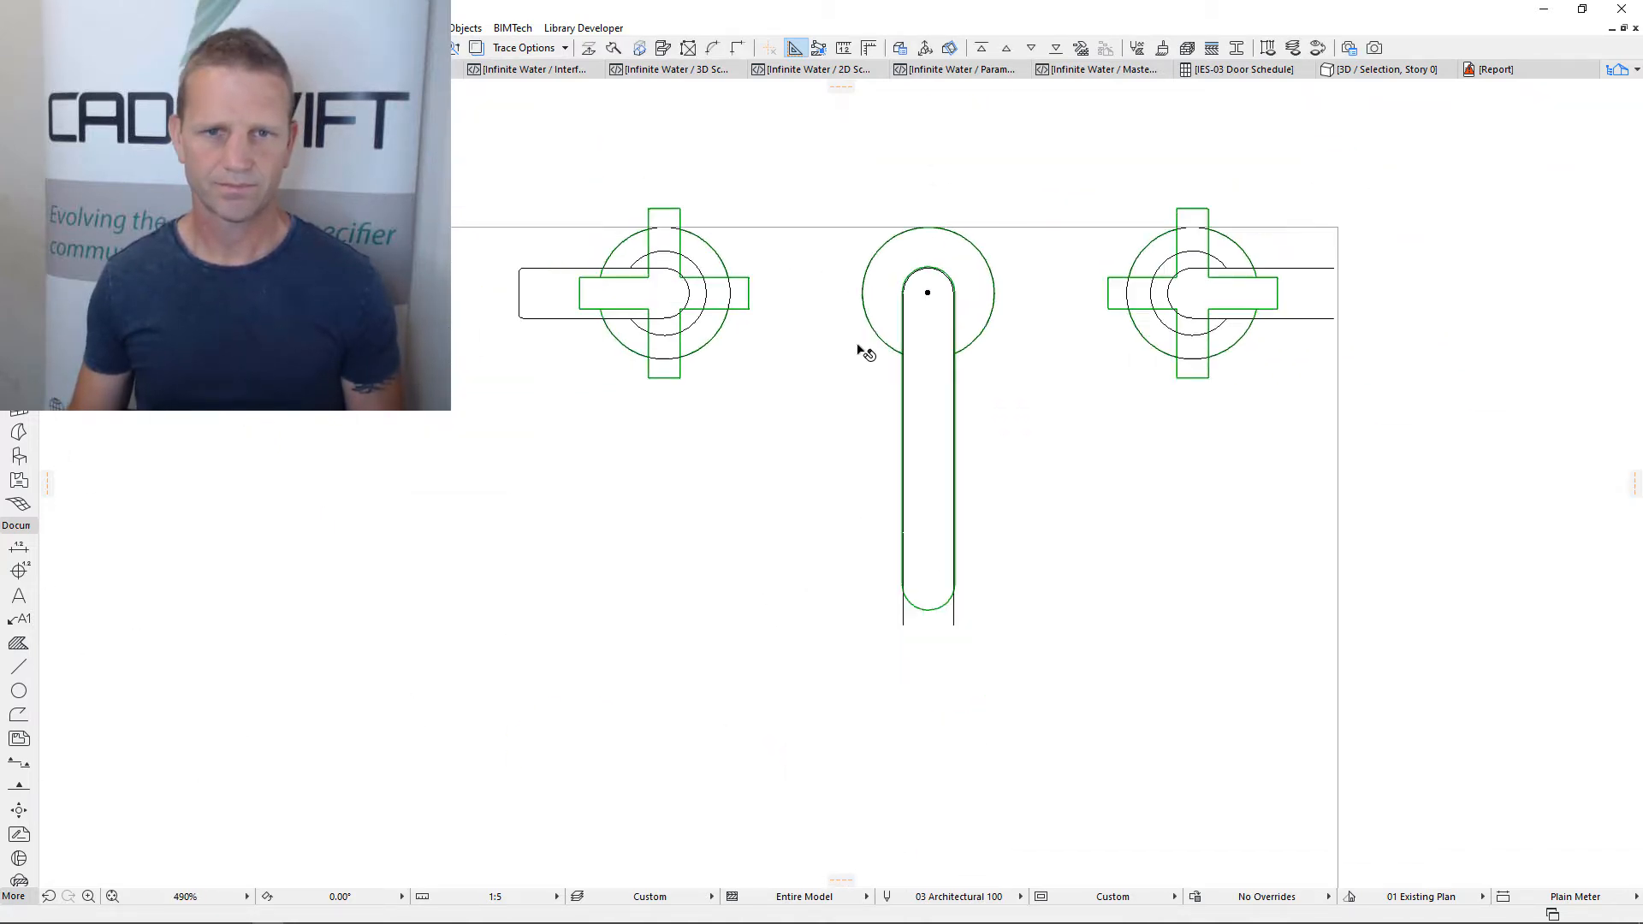
pyautogui.moveTo(956, 351); pyautogui.dragTo(770, 342, button='middle')
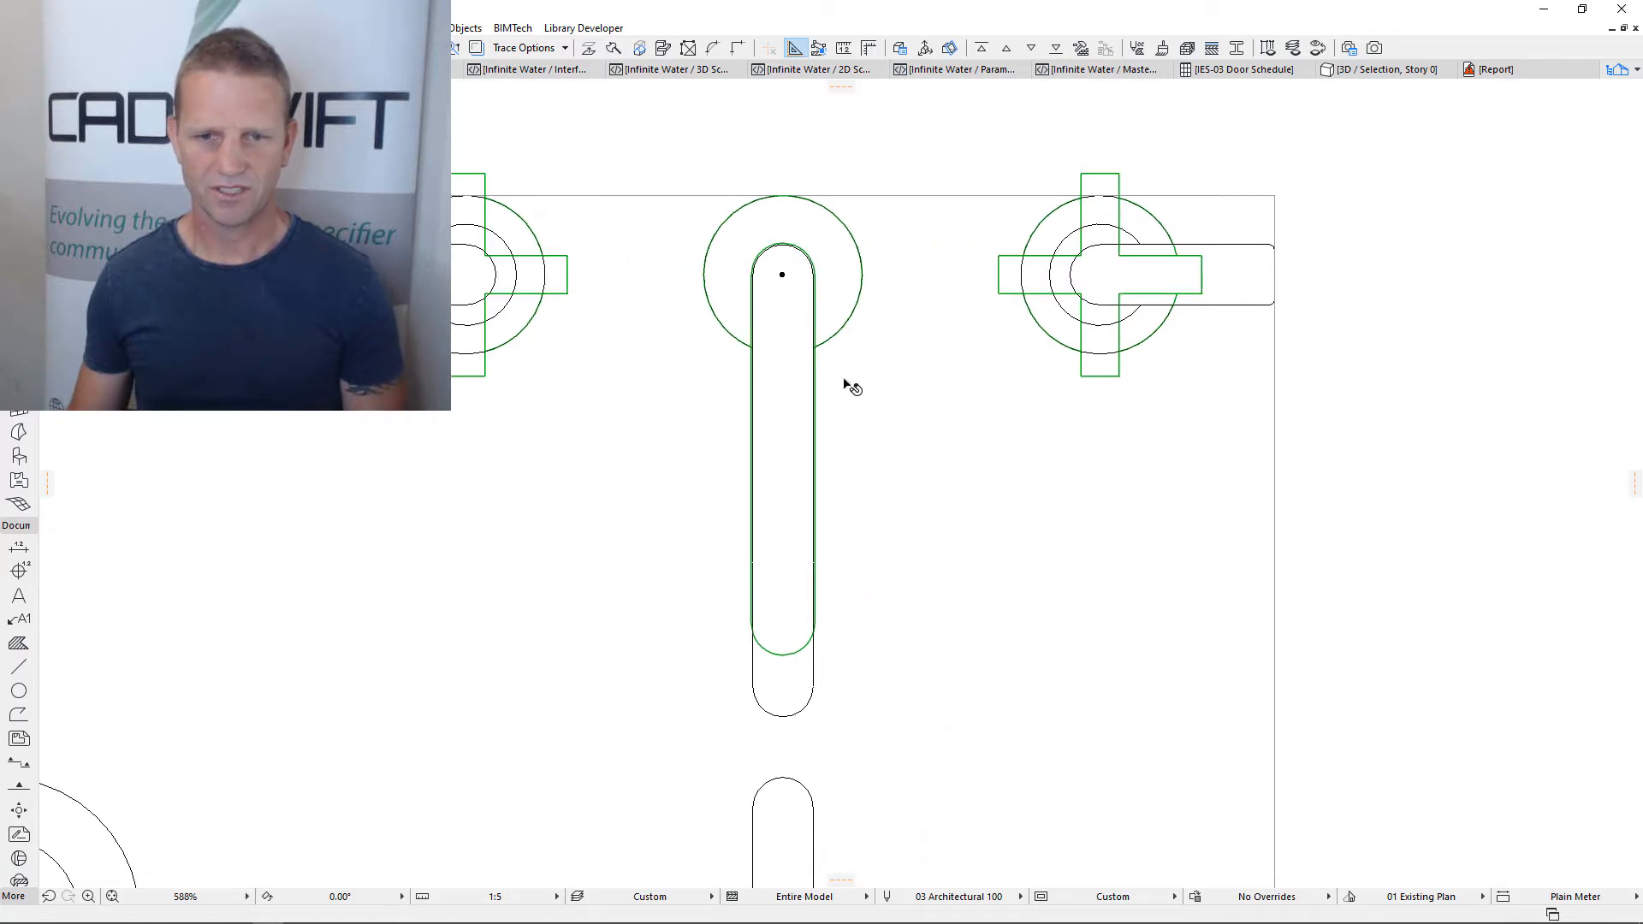
pyautogui.scroll(-1, 860, 370)
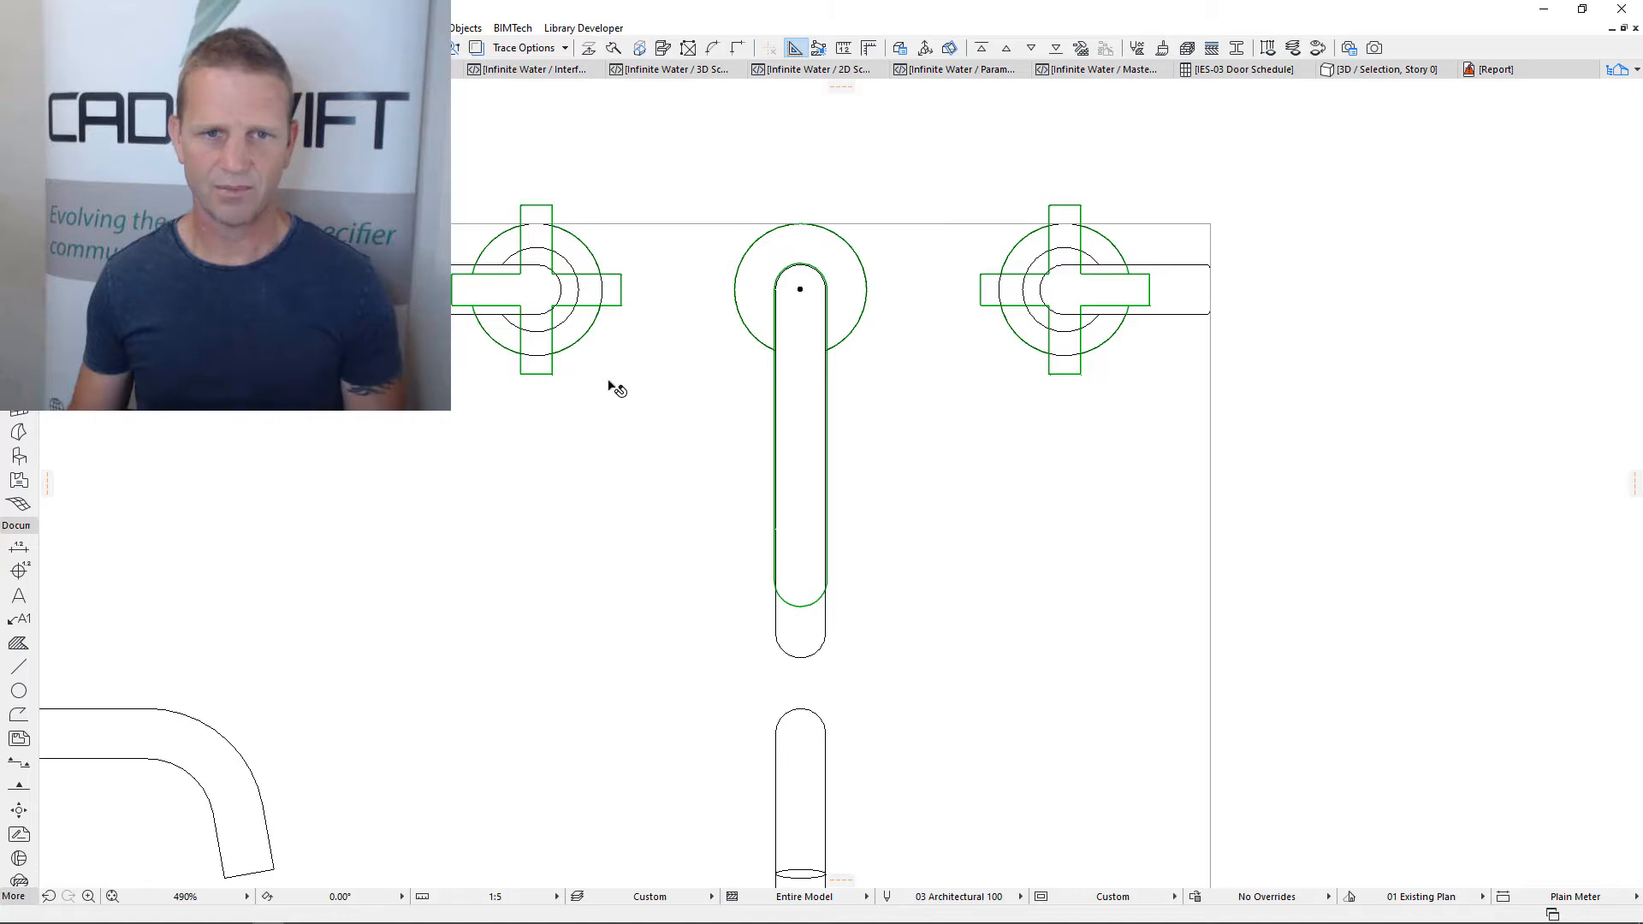
# Change the tapware's configuration to custom and set the tap style to Mixer Solo Round
pyautogui.hotkey('ctrl', 't')
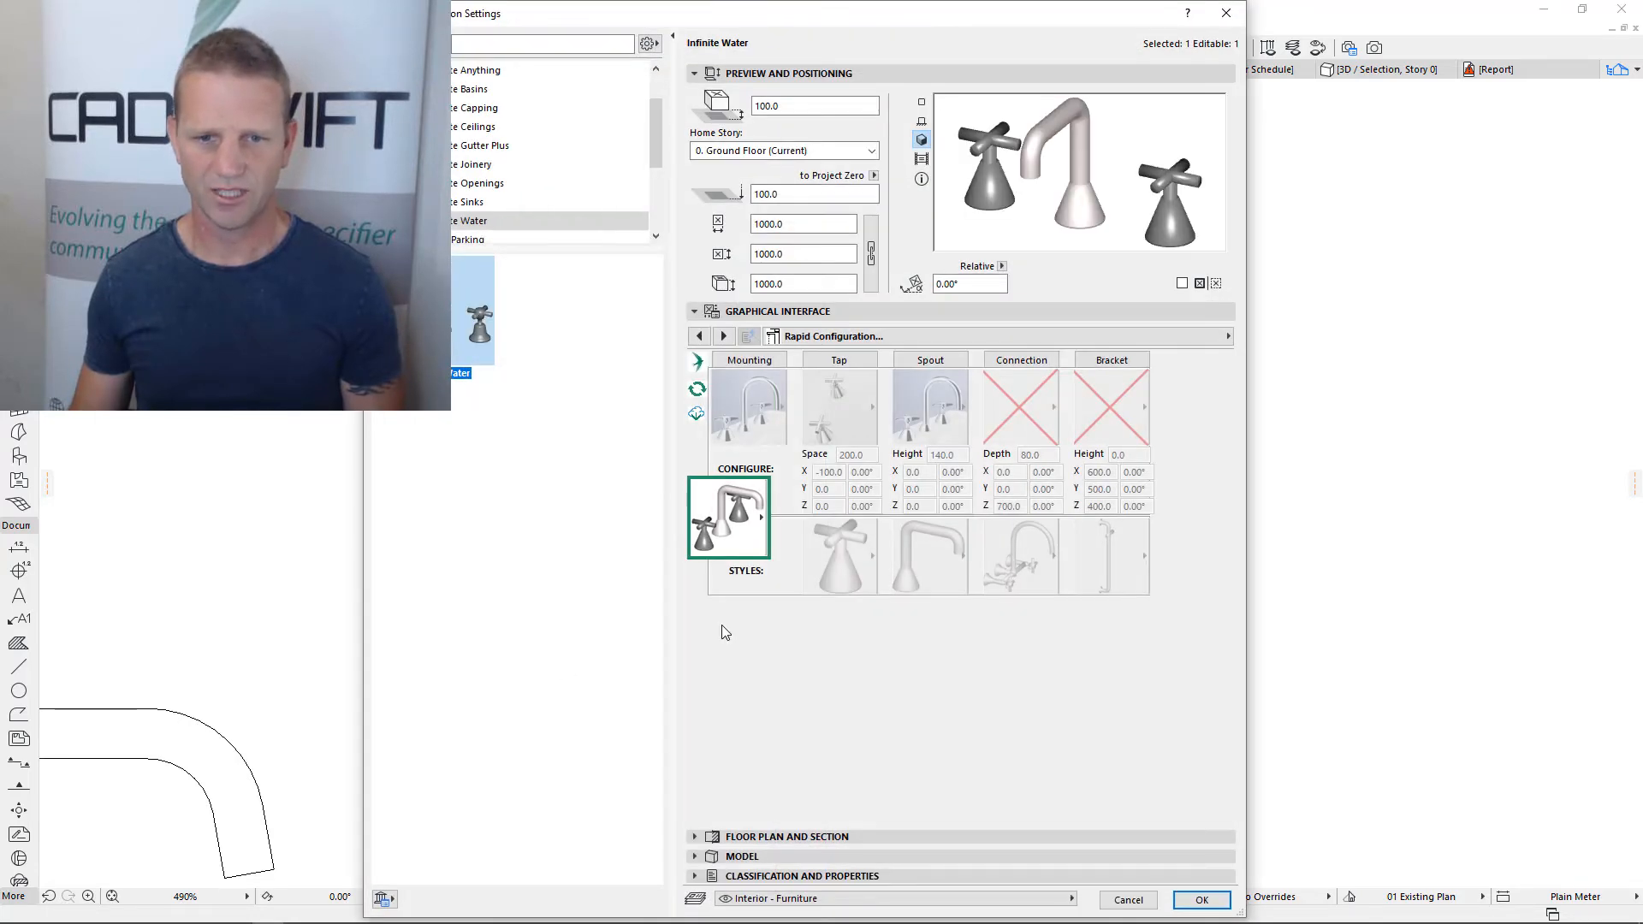
pyautogui.click(726, 513)
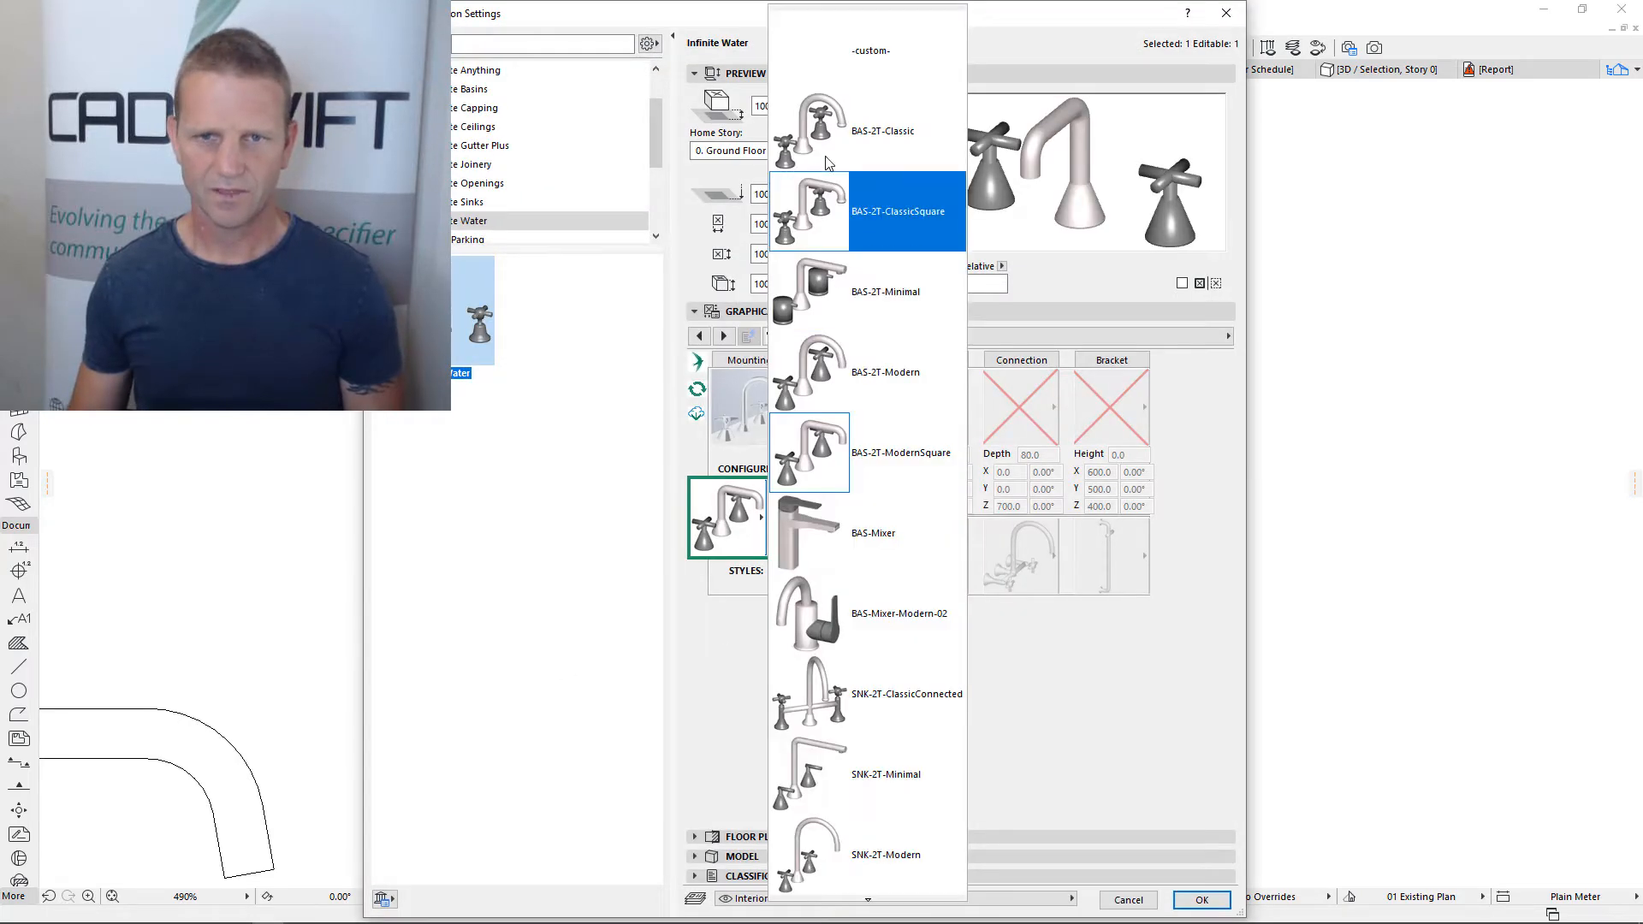
pyautogui.click(868, 42)
pyautogui.click(838, 554)
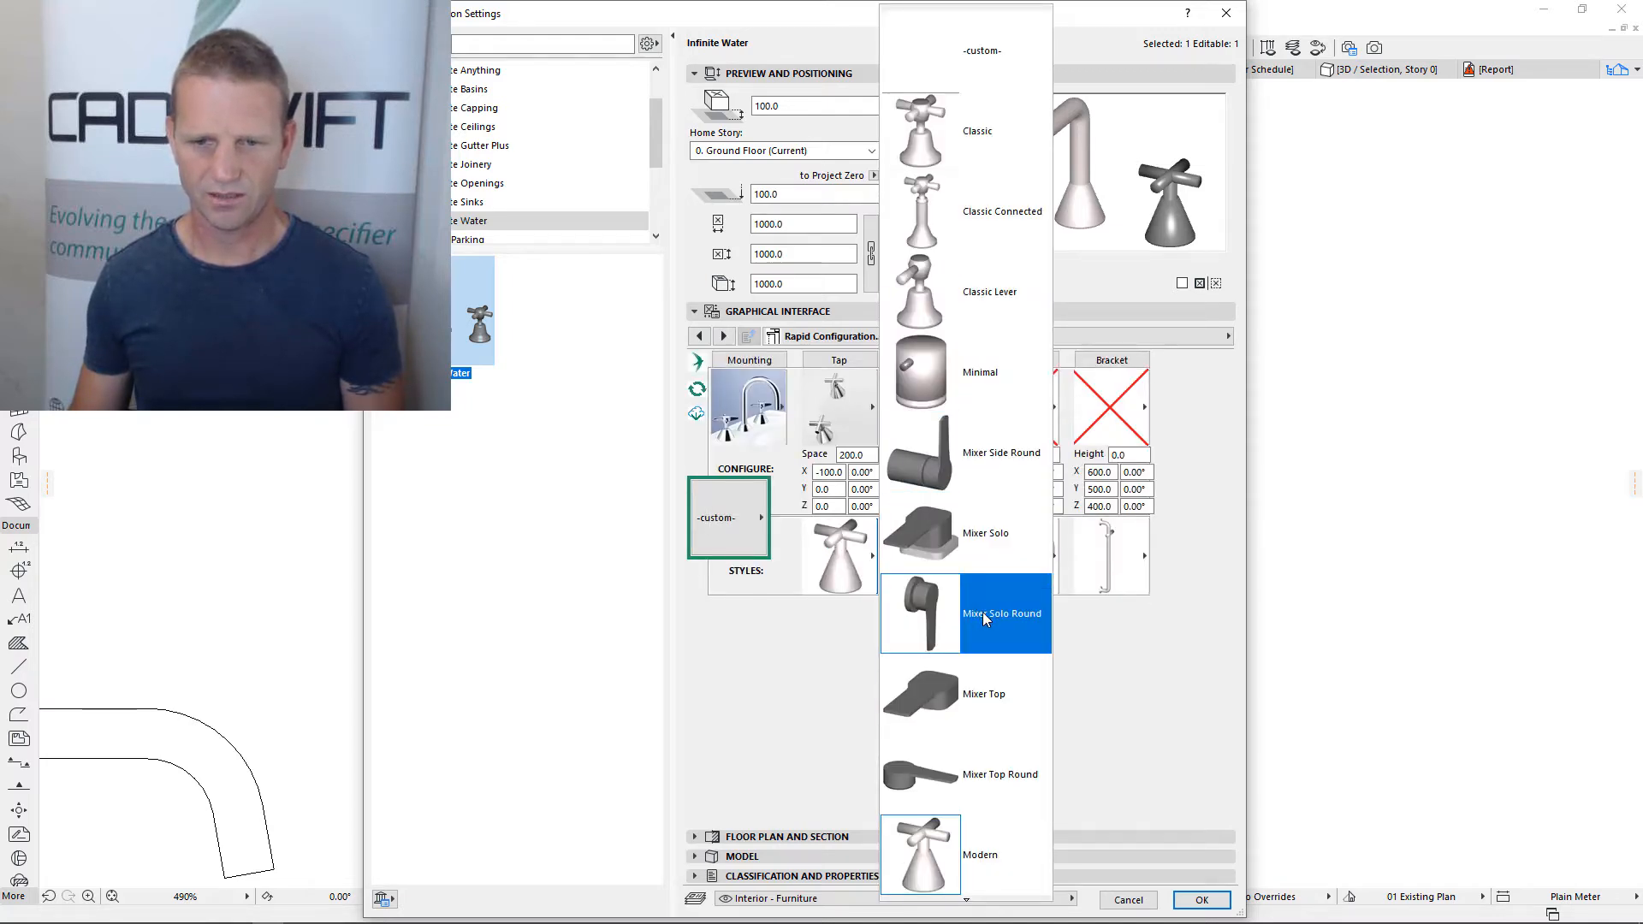
pyautogui.click(986, 619)
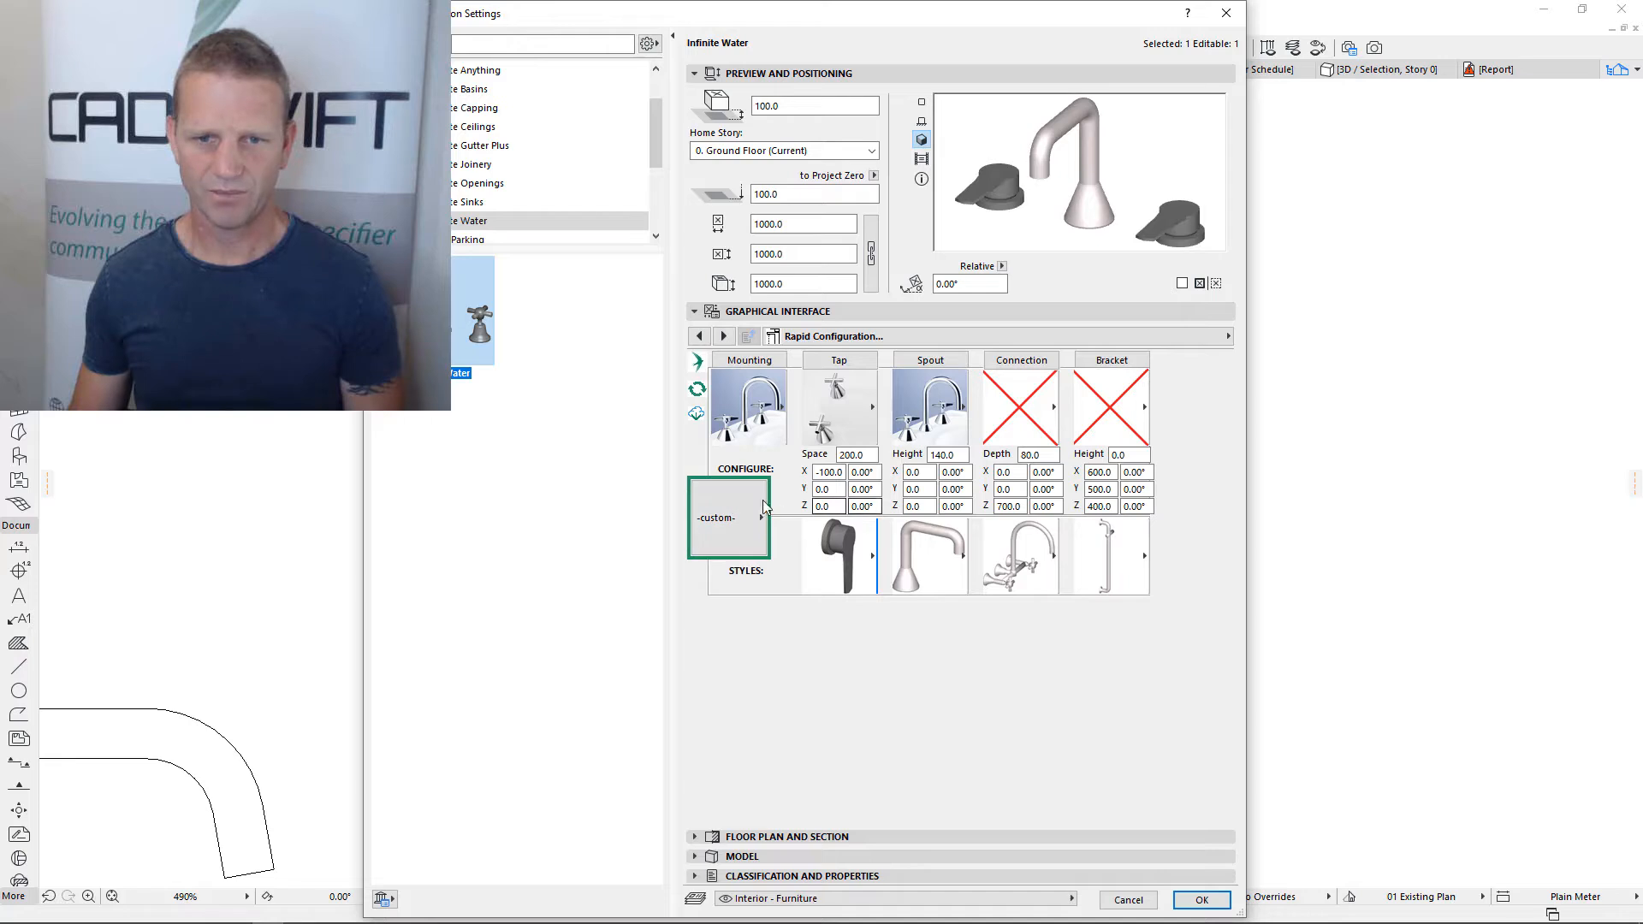
# In Components, set the Z angle of the first tap to -90° and the second tap to 90°, and apply the settings
pyautogui.click(723, 336)
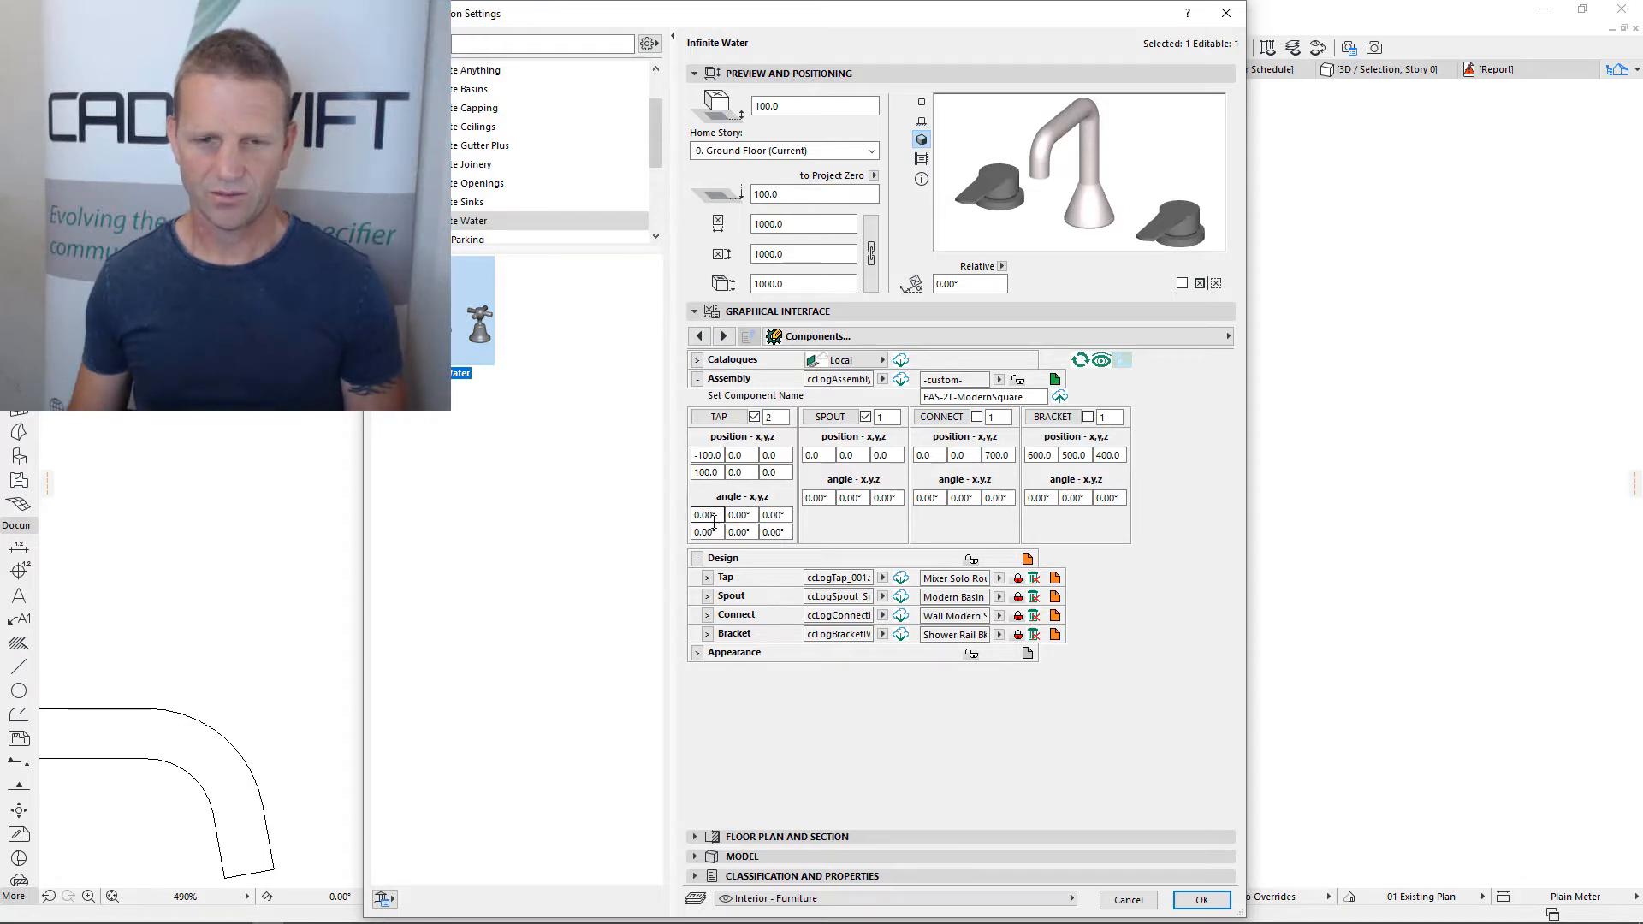
pyautogui.click(789, 515)
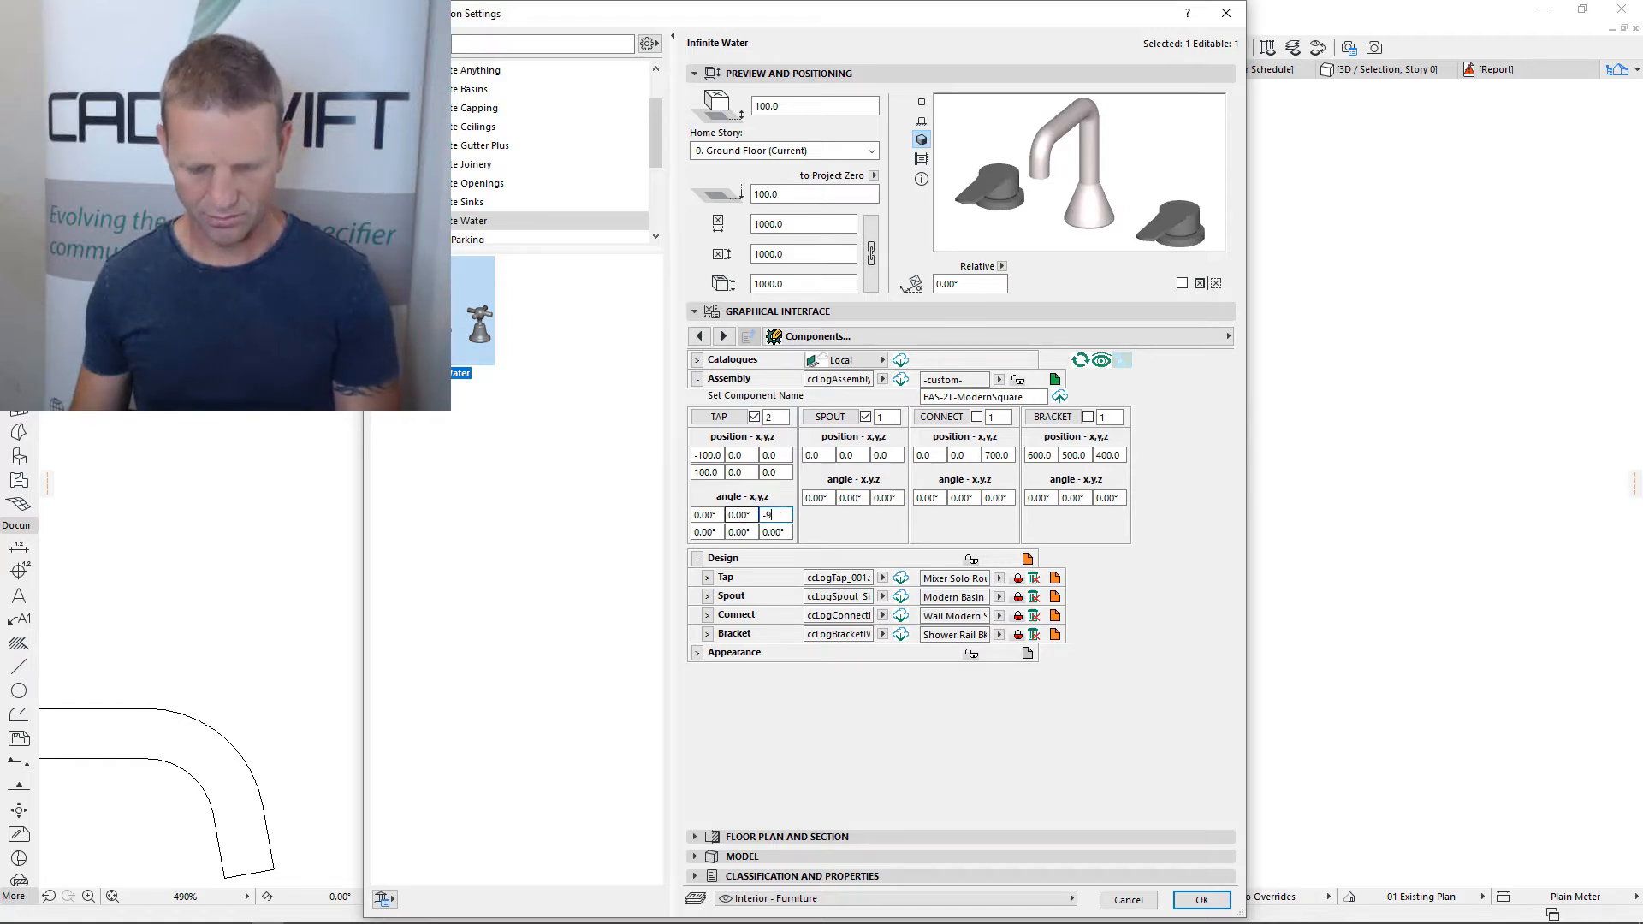
pyautogui.click(776, 532)
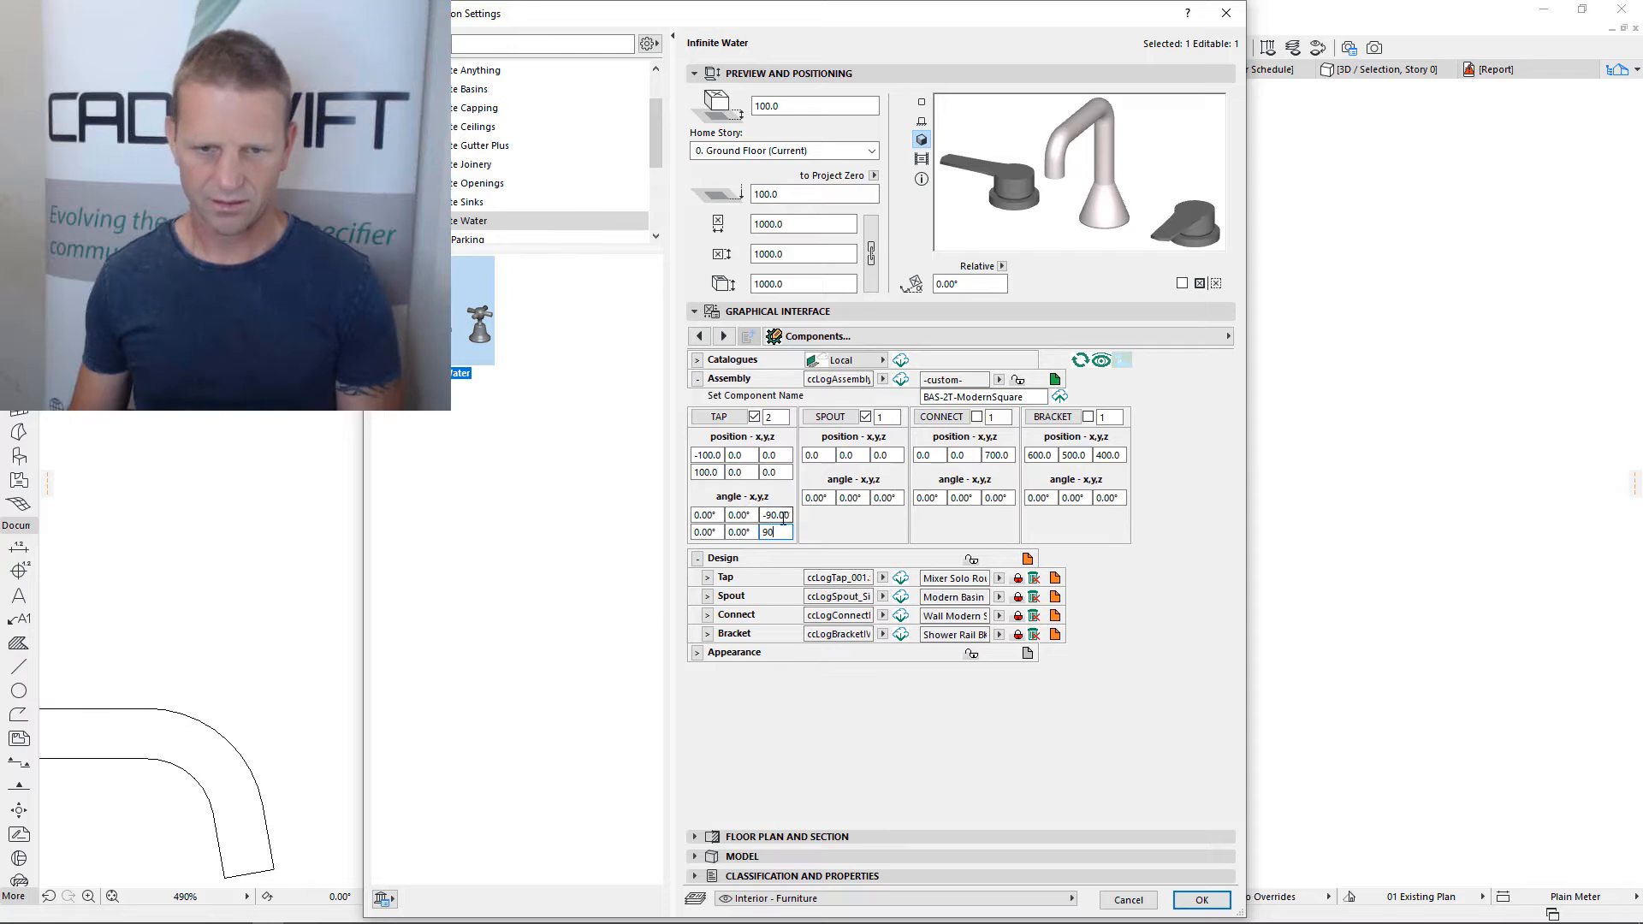
pyautogui.click(782, 515)
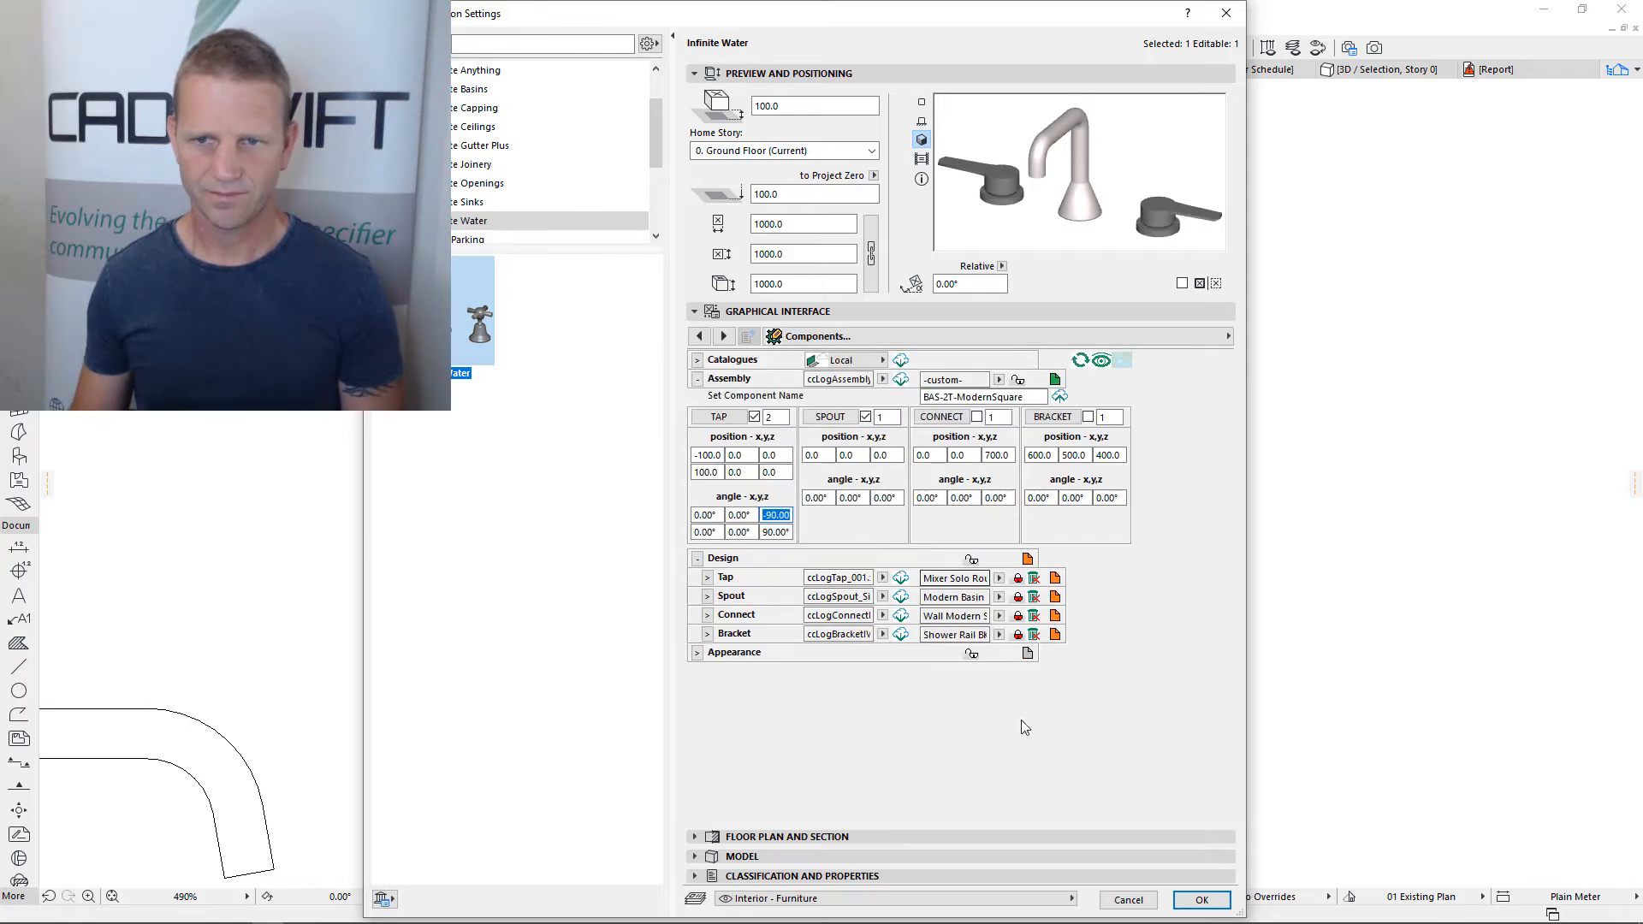
pyautogui.click(1202, 899)
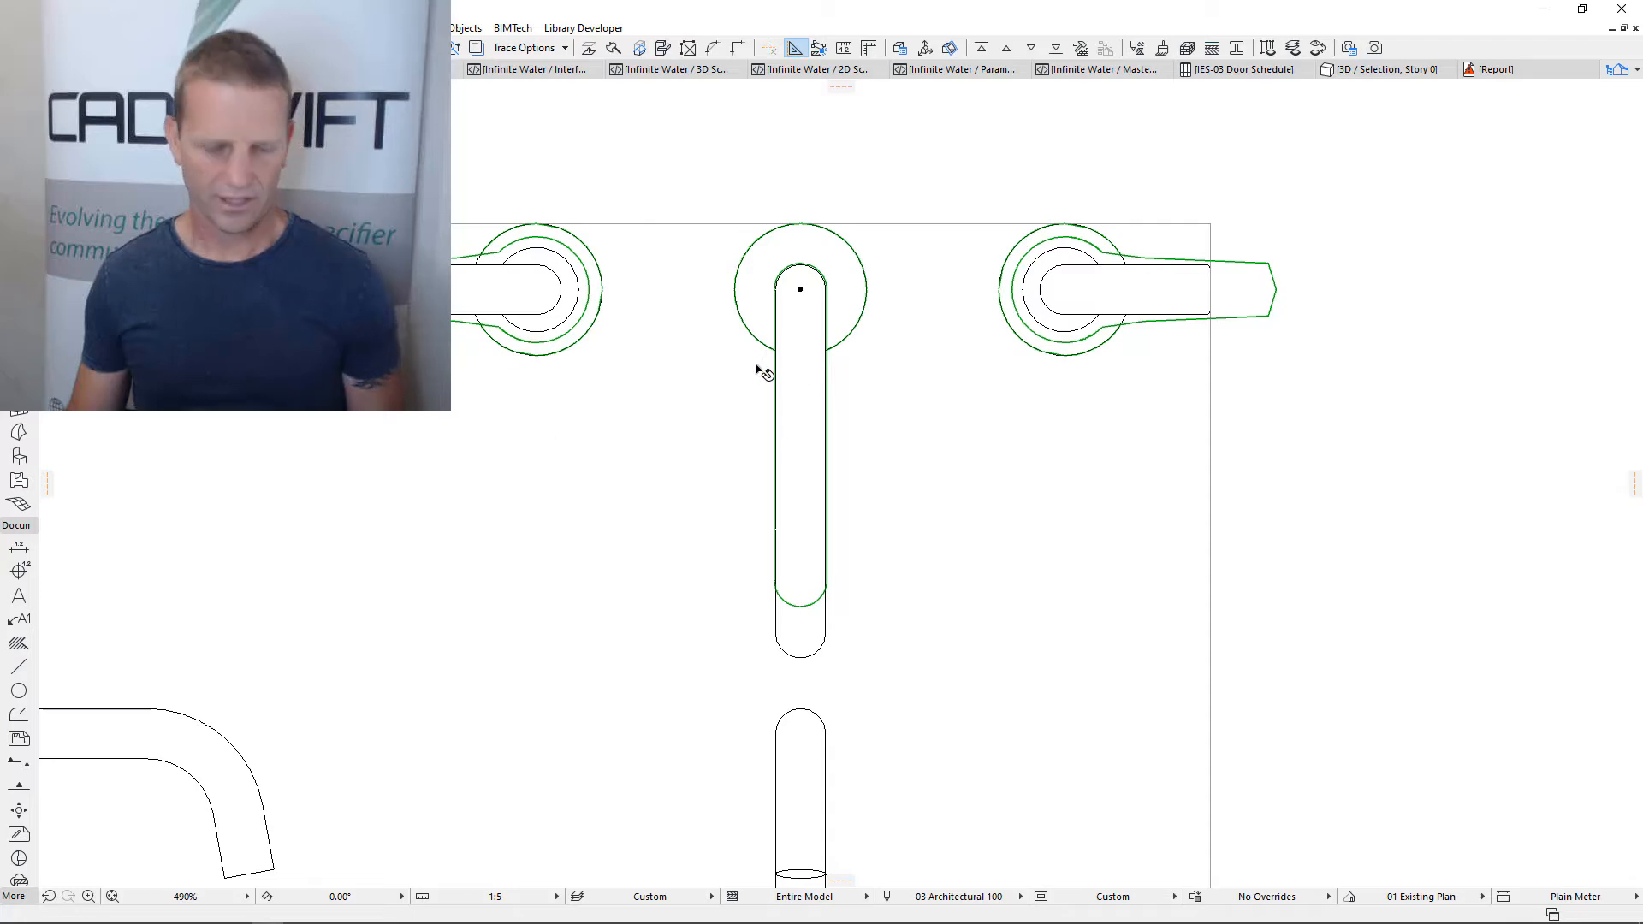
# In Rapid Configuration for the selected tapware, set both the tap style and the spout style to custom
pyautogui.hotkey('ctrl', 't')
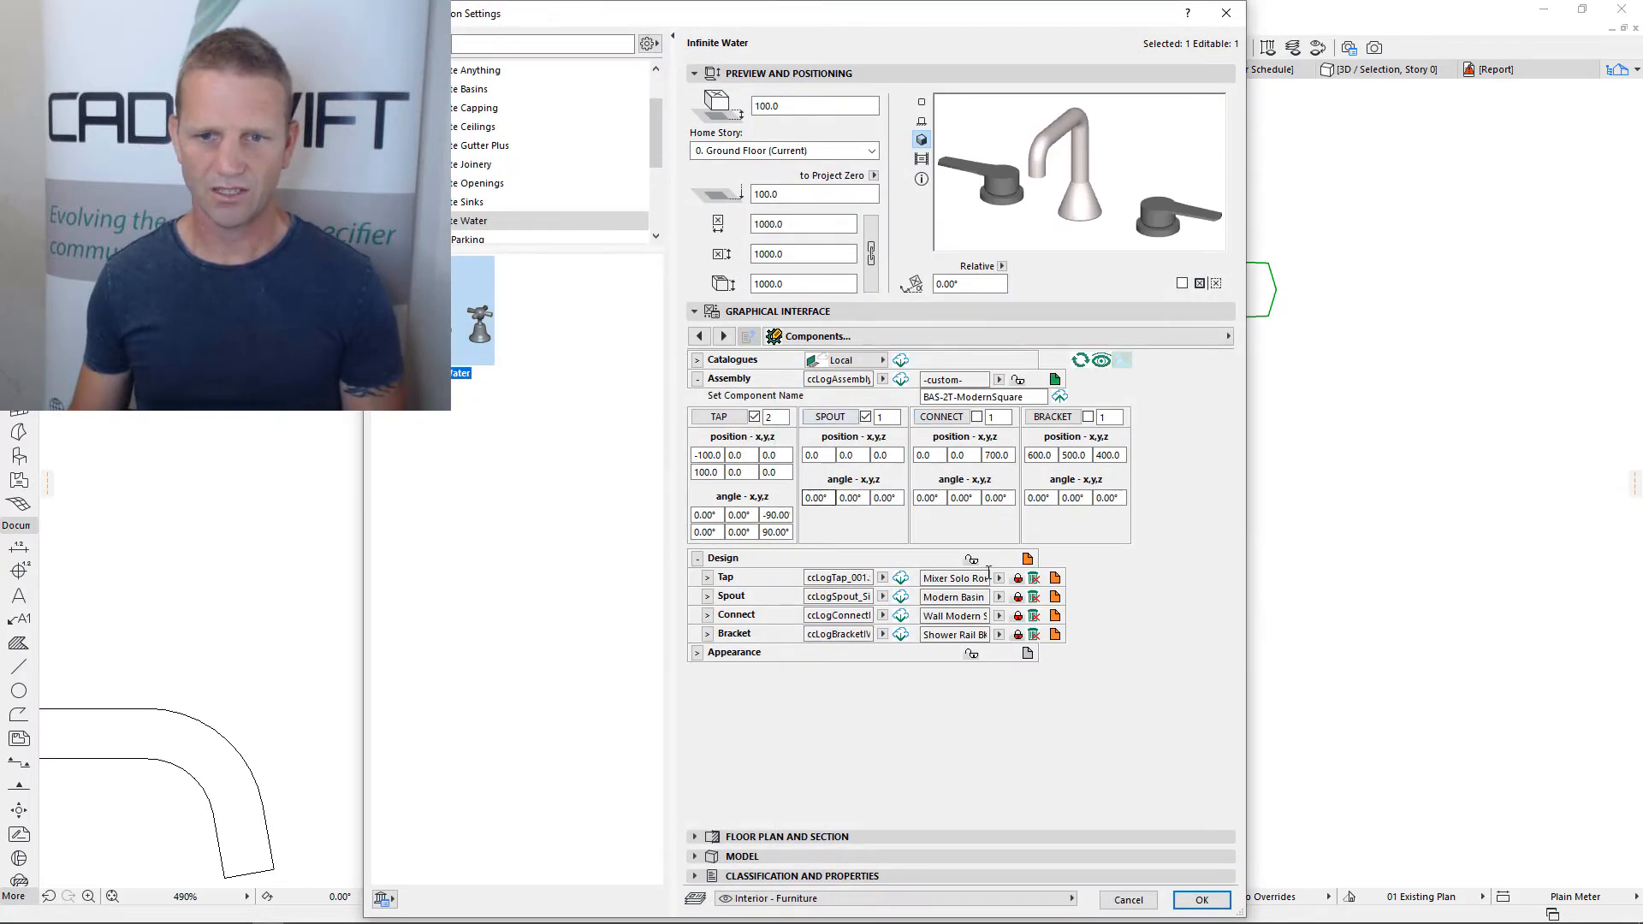
pyautogui.click(699, 337)
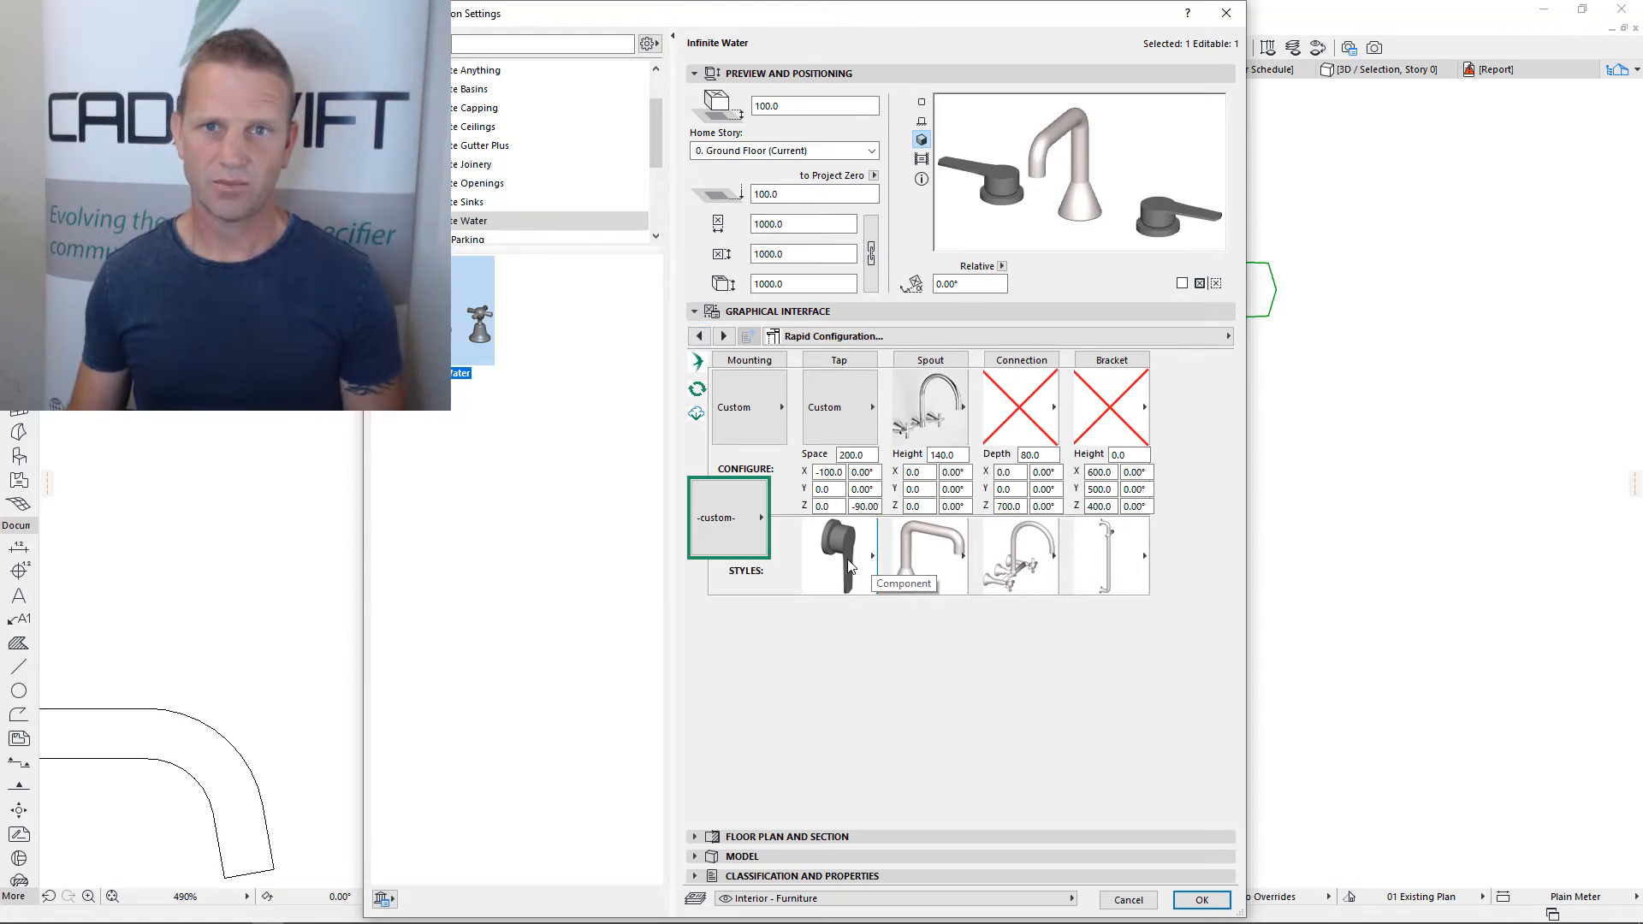
pyautogui.click(843, 562)
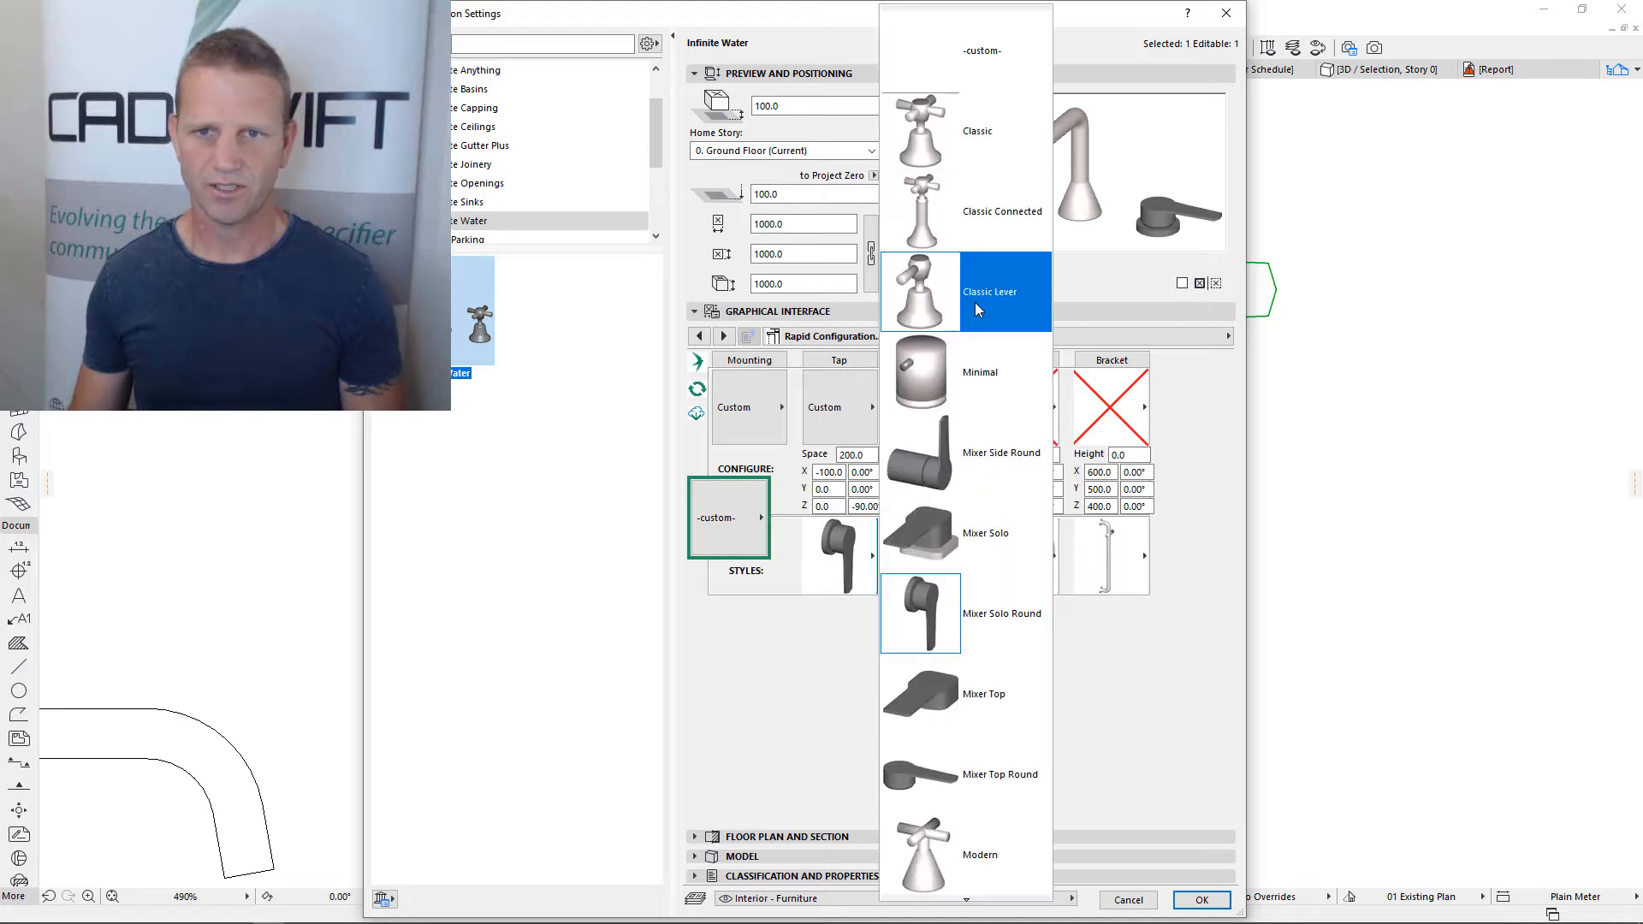
pyautogui.click(988, 80)
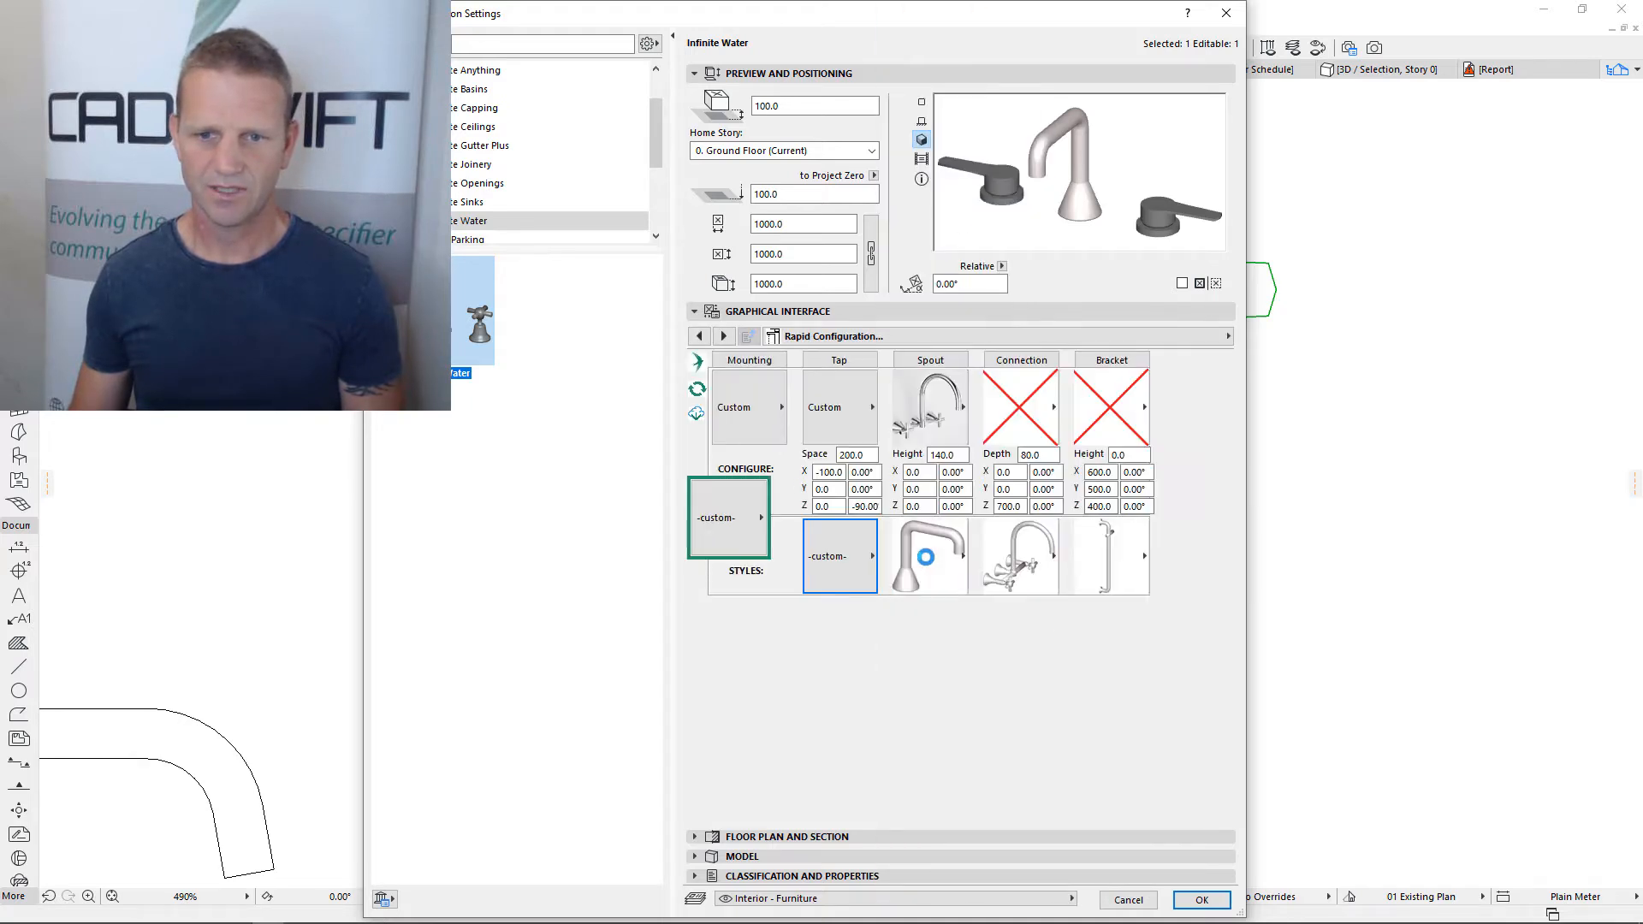
pyautogui.click(926, 560)
pyautogui.click(1076, 75)
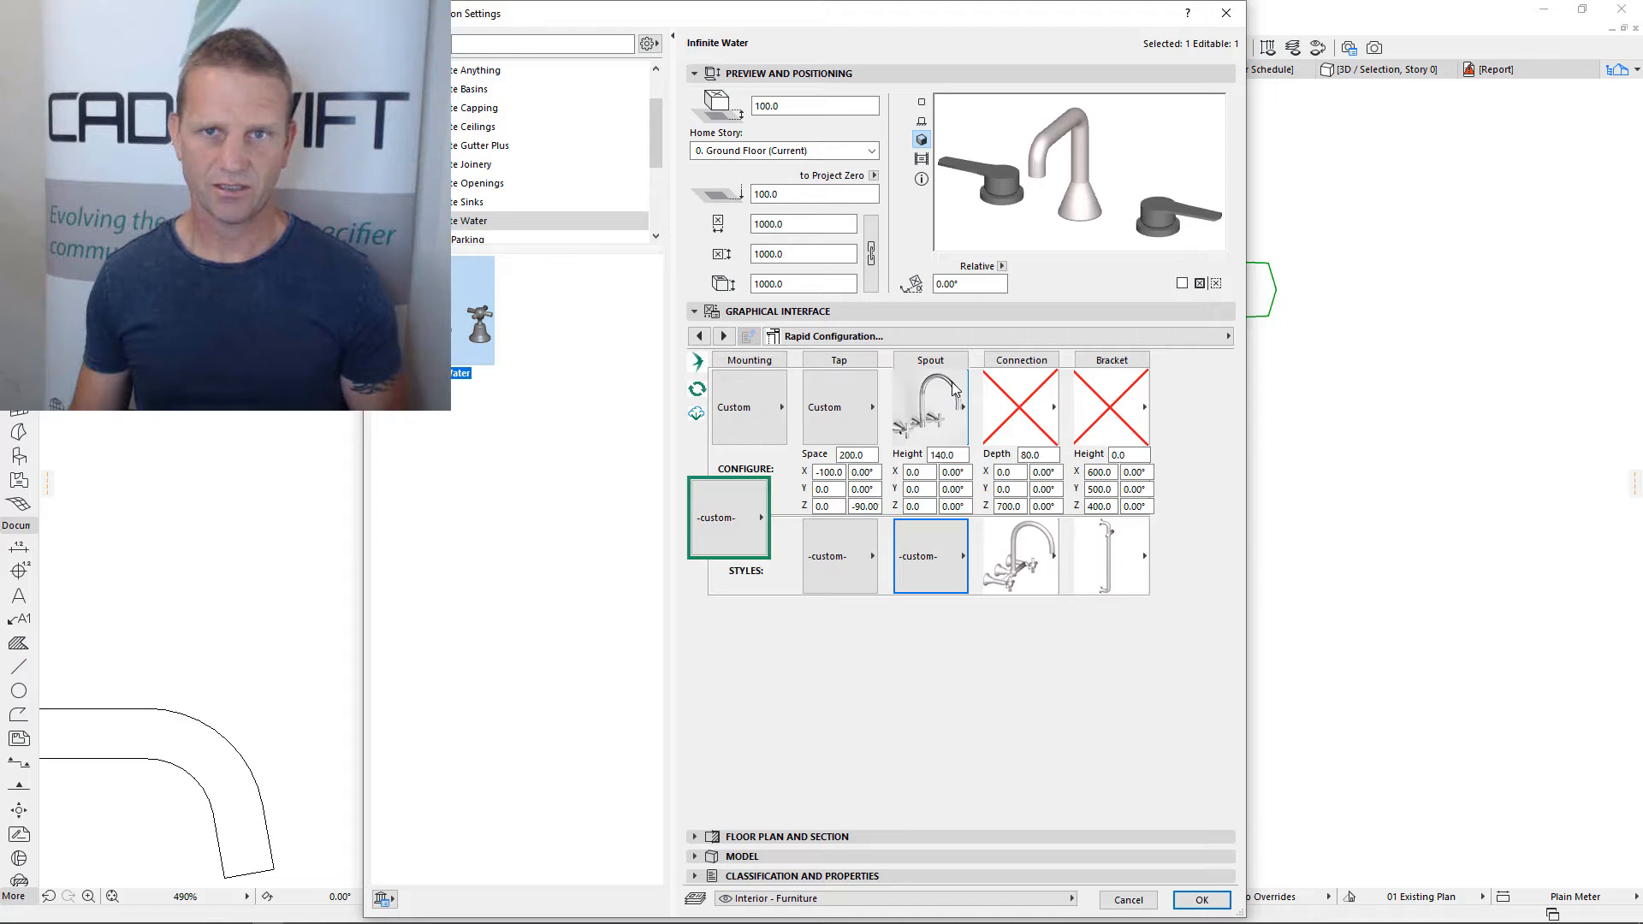
# In 2D Representation, turn off Apply 3D Projection, leave the guides on Component, and apply the settings
pyautogui.click(920, 337)
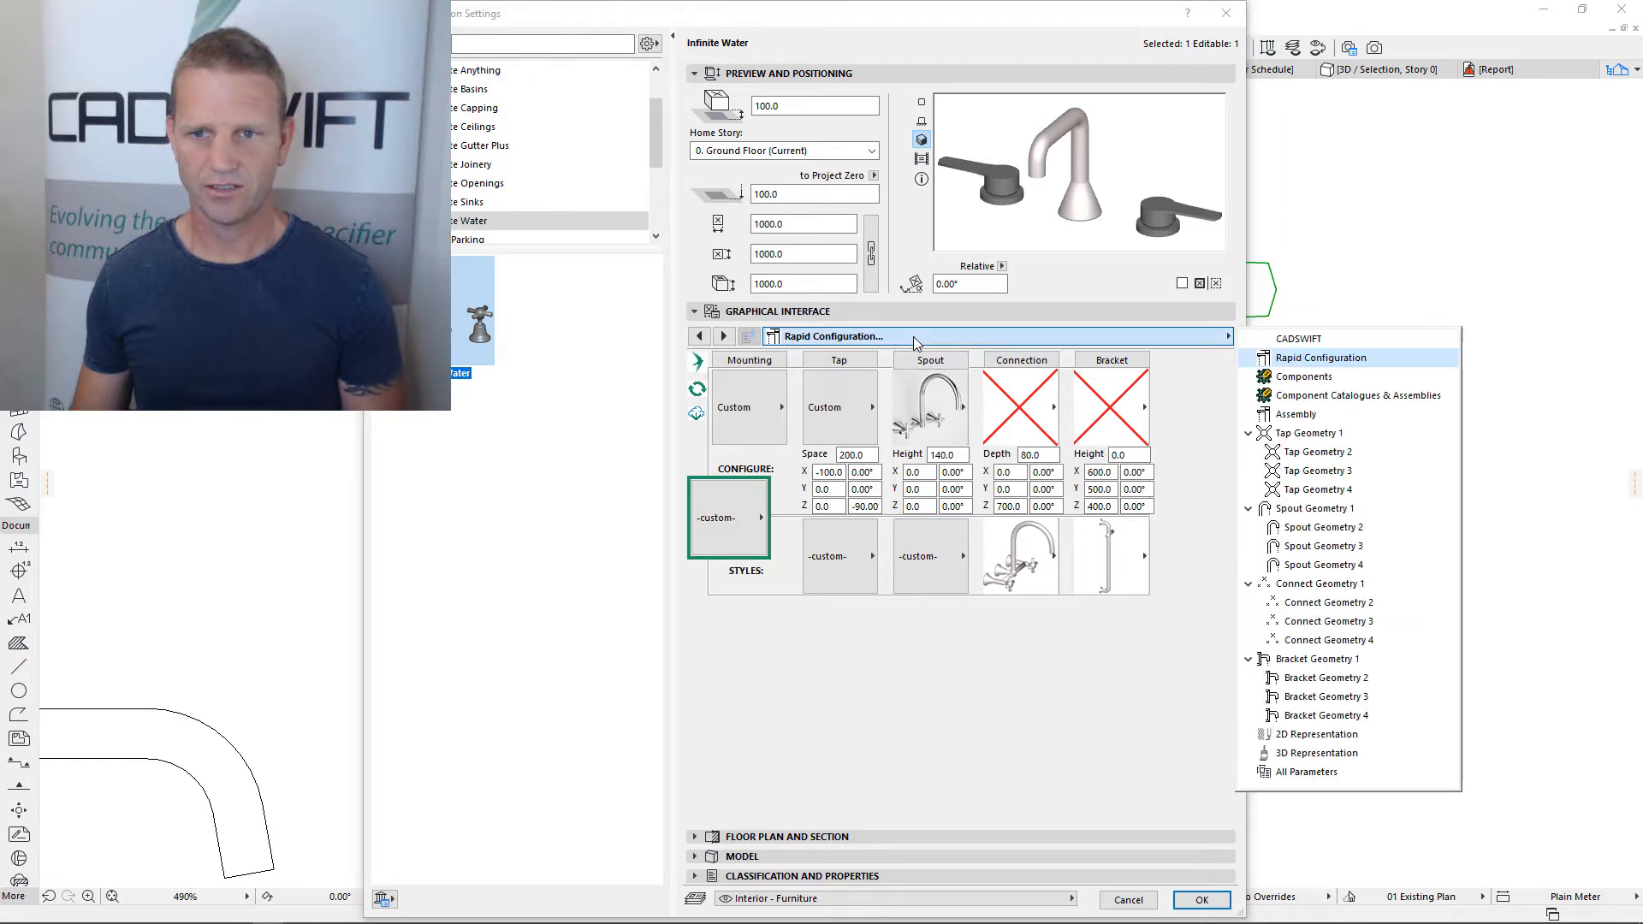
pyautogui.click(1347, 734)
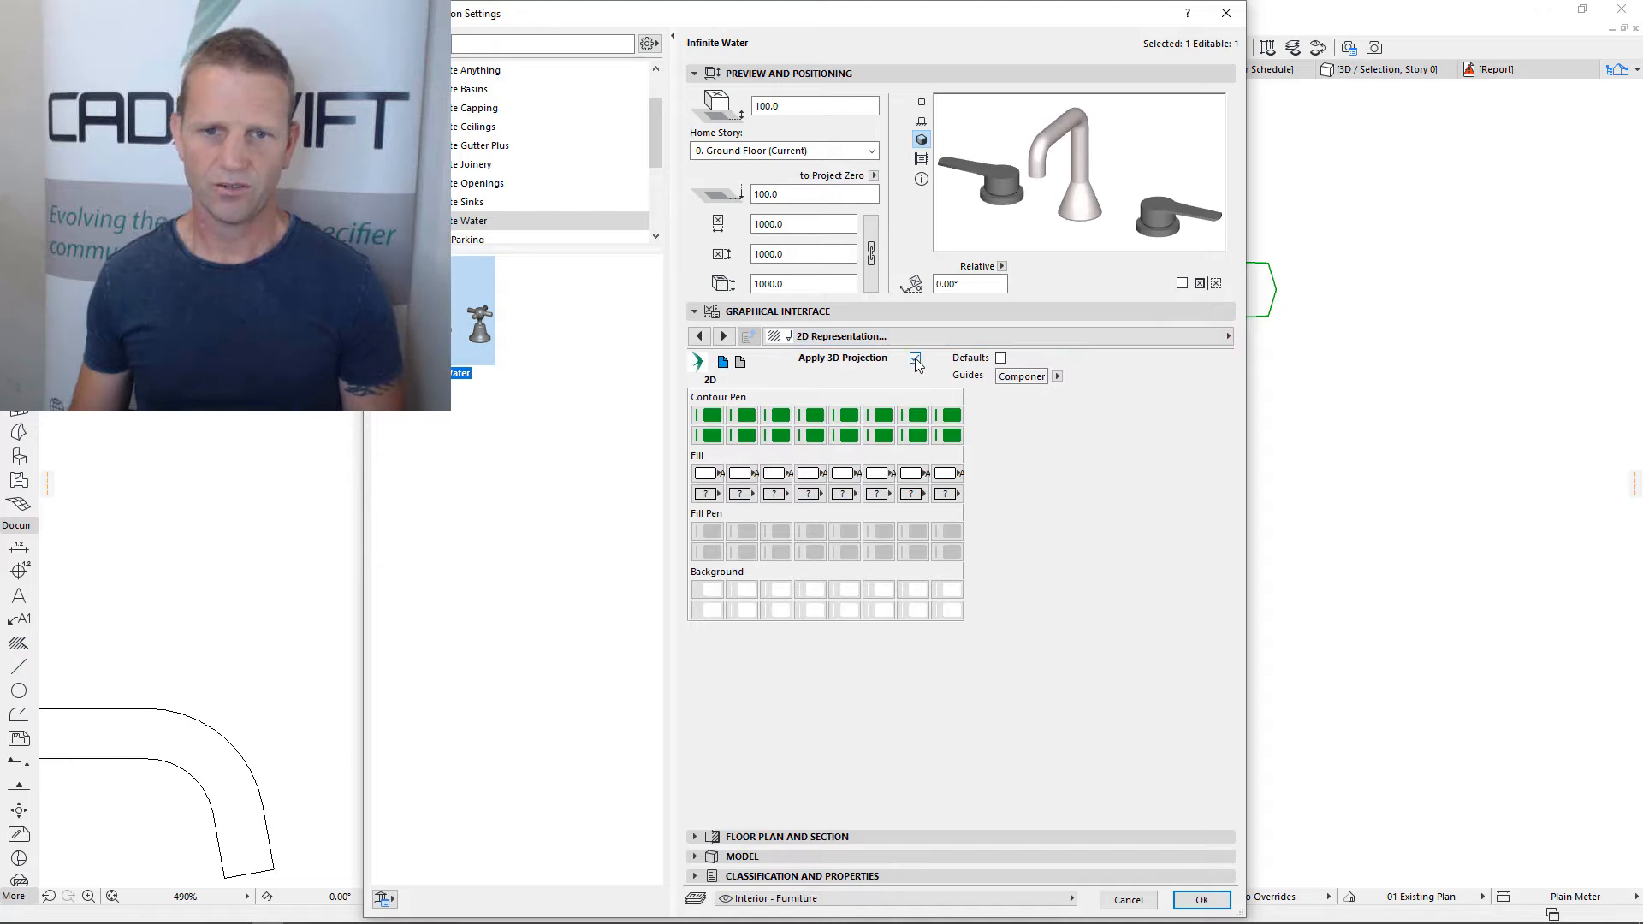
pyautogui.click(914, 359)
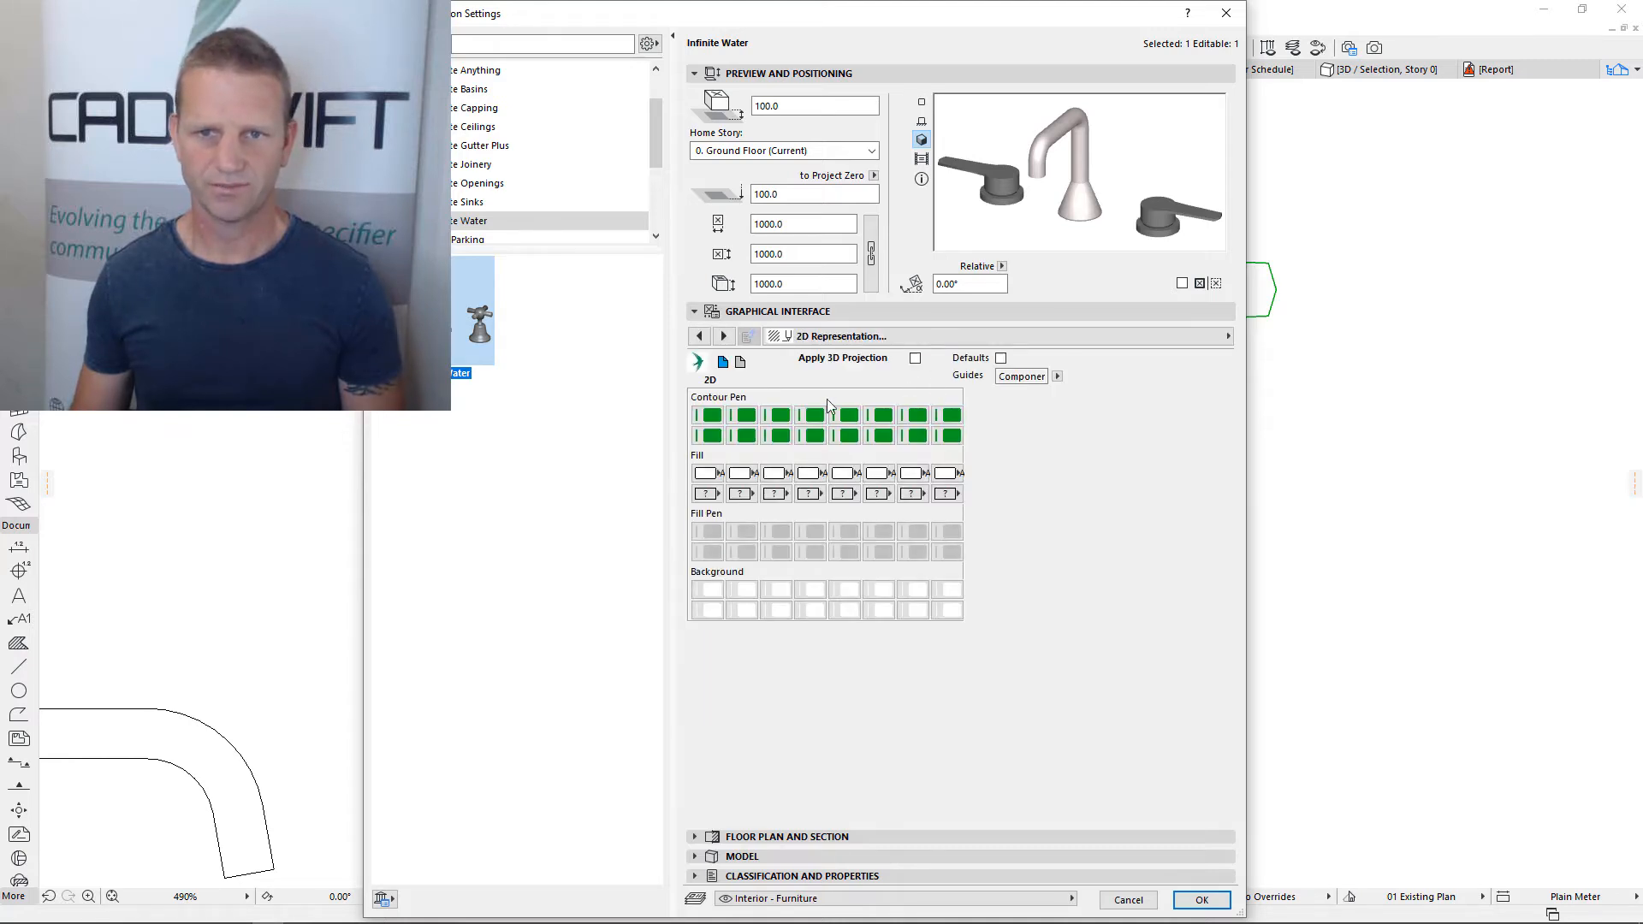
pyautogui.click(1057, 378)
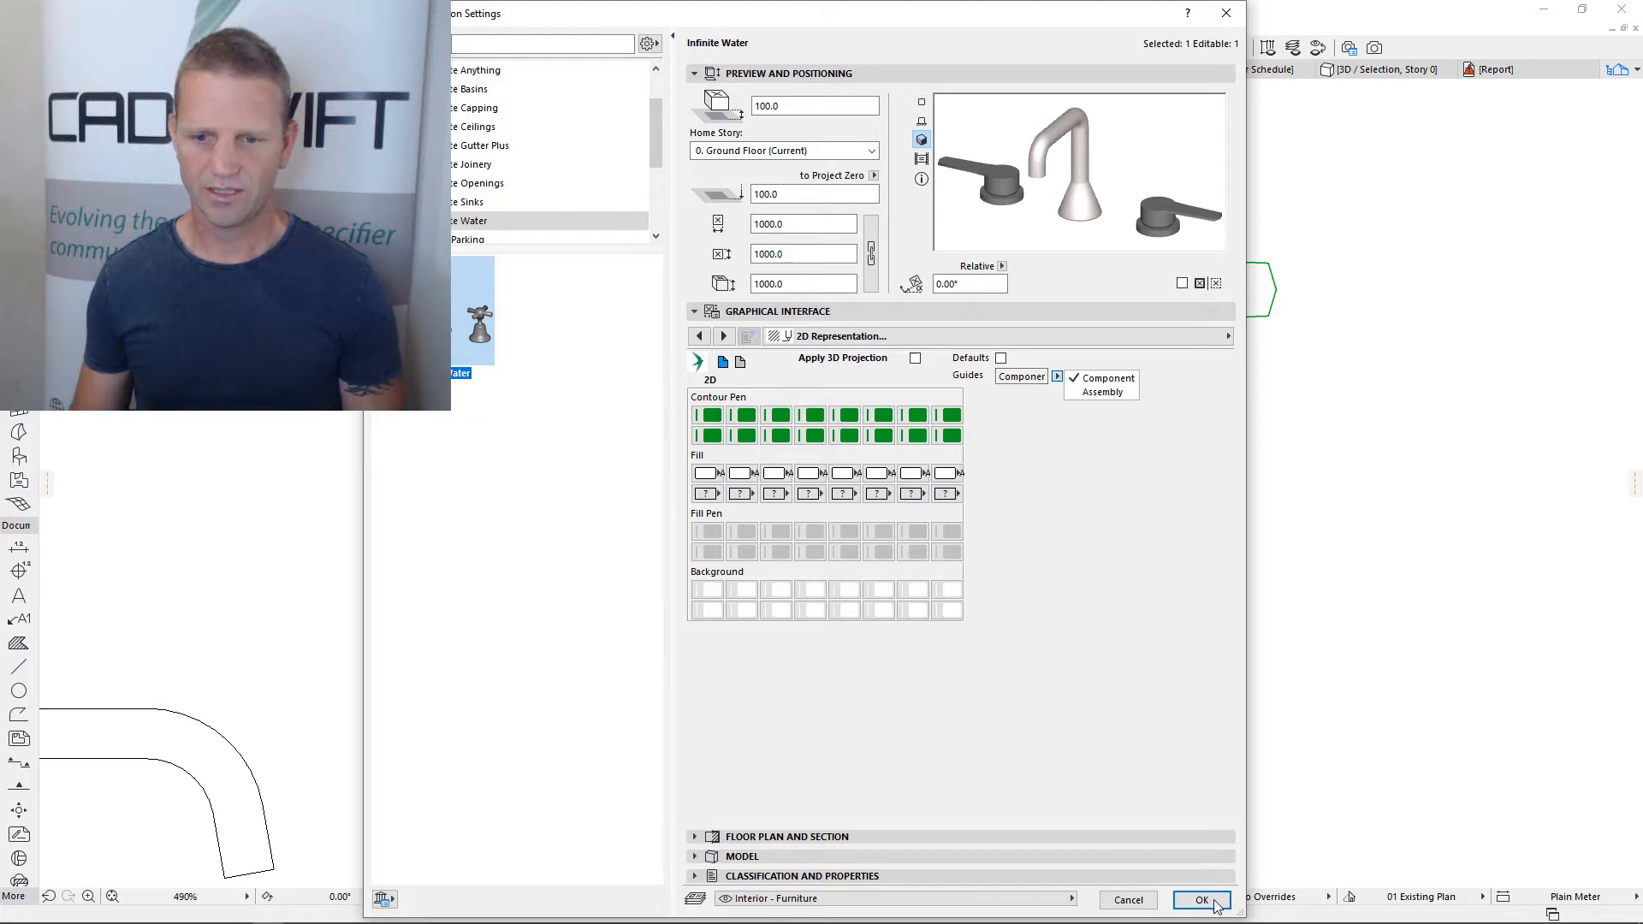
pyautogui.click(1216, 905)
pyautogui.press('Return')
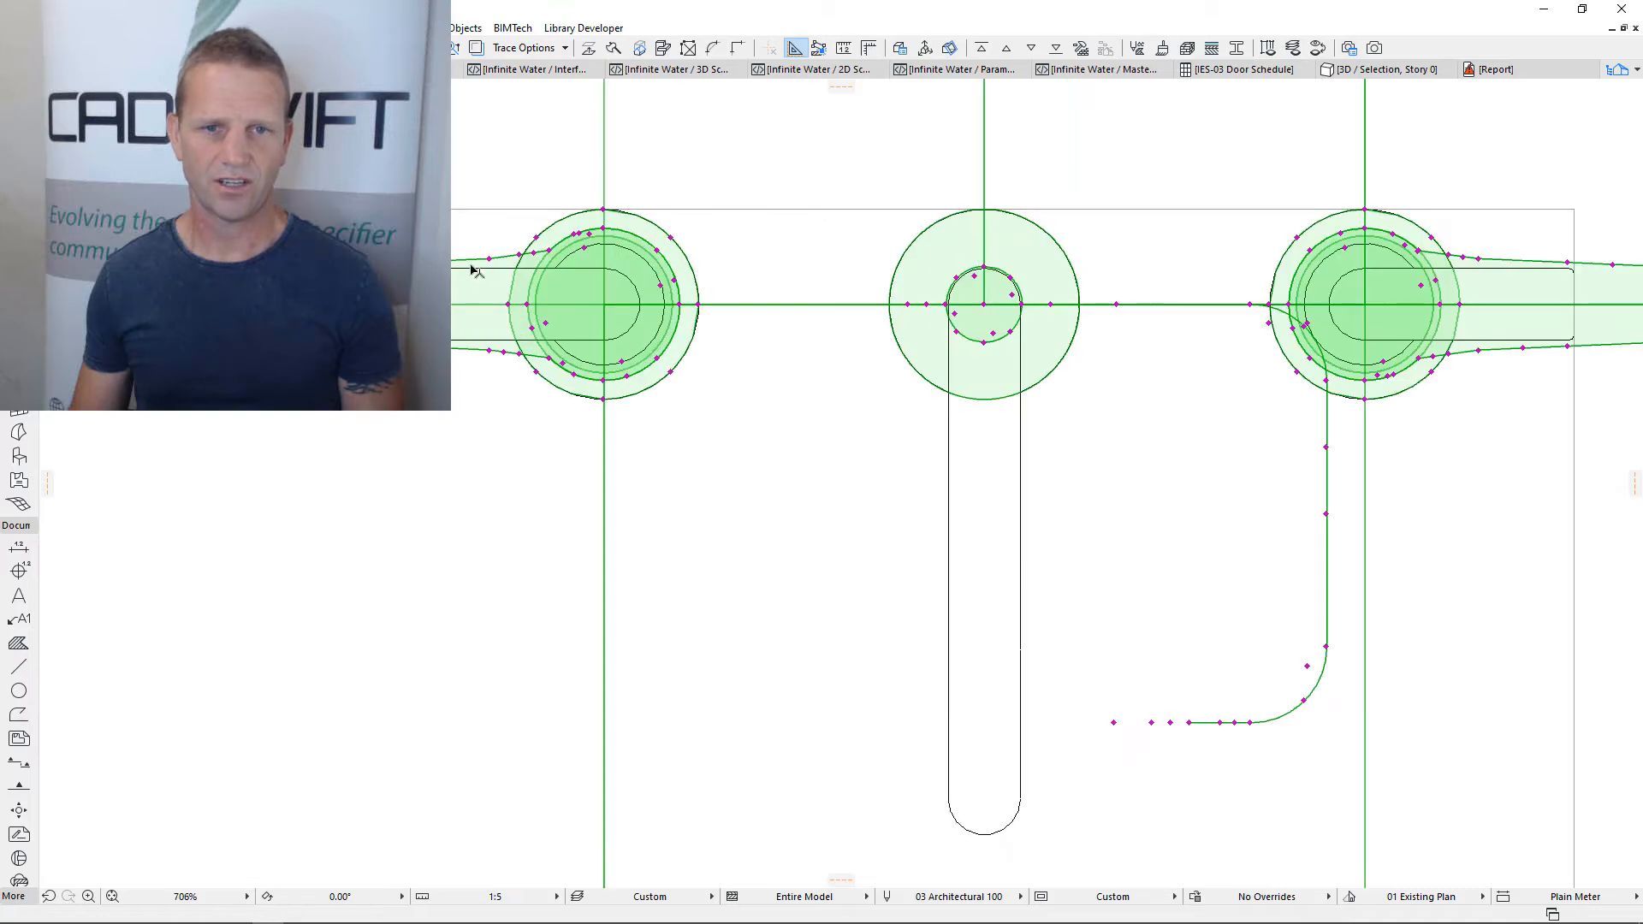
# Stretch the four quadrant nodes of the first tap's inner circle onto the radius of the reference lever's rounded end
pyautogui.scroll(6, 492, 270)
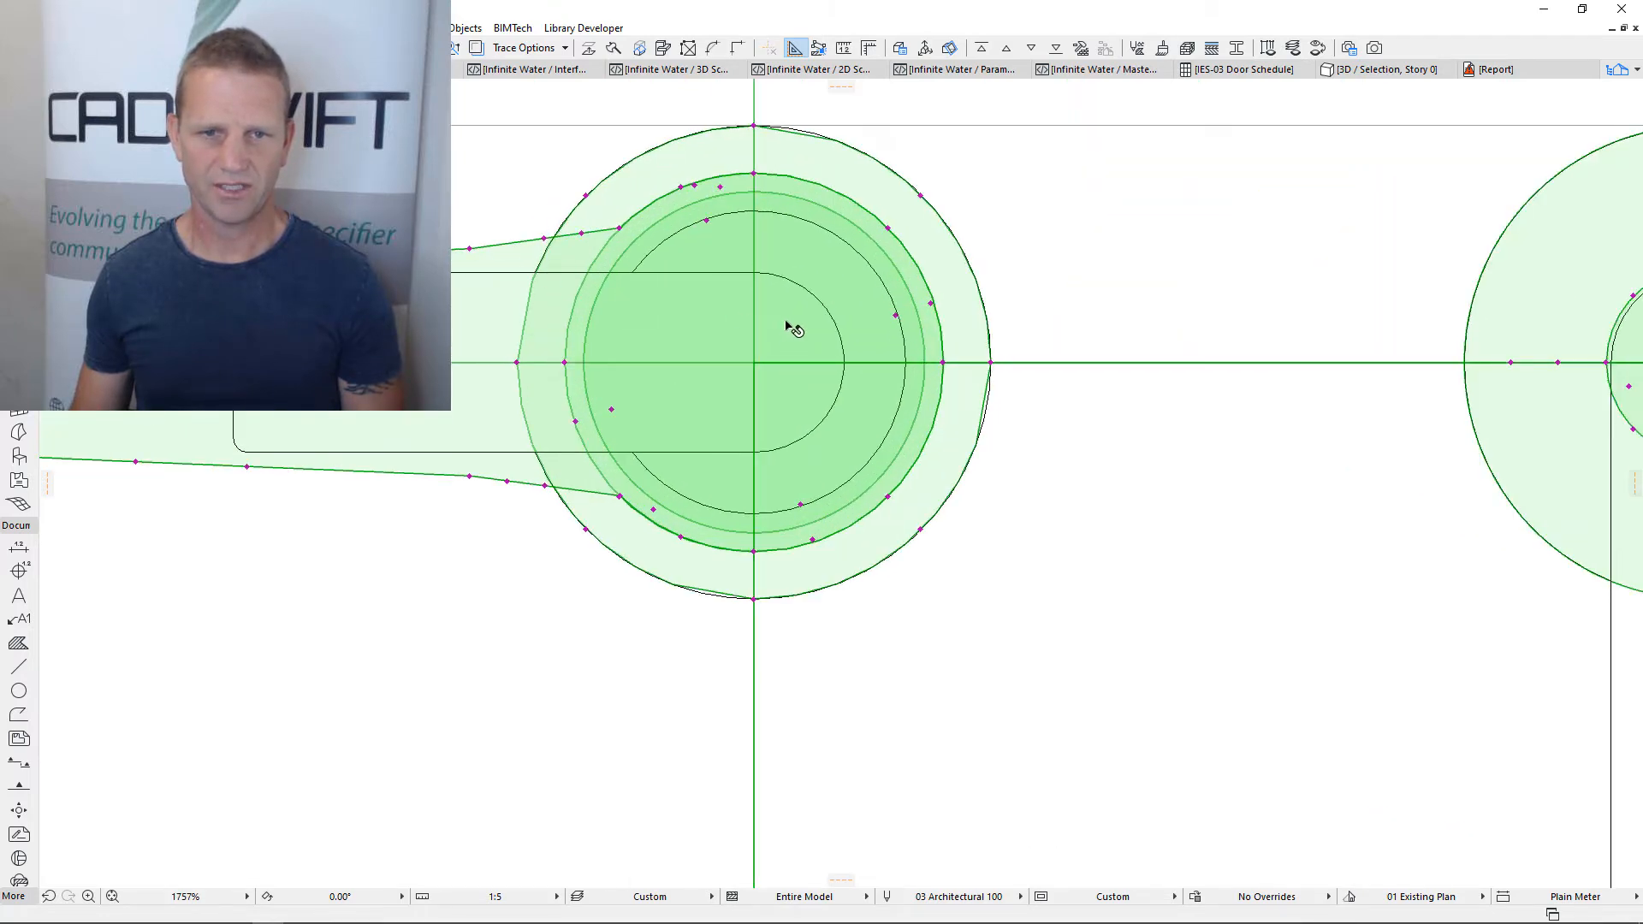
pyautogui.scroll(-2, 787, 329)
pyautogui.scroll(2, 791, 355)
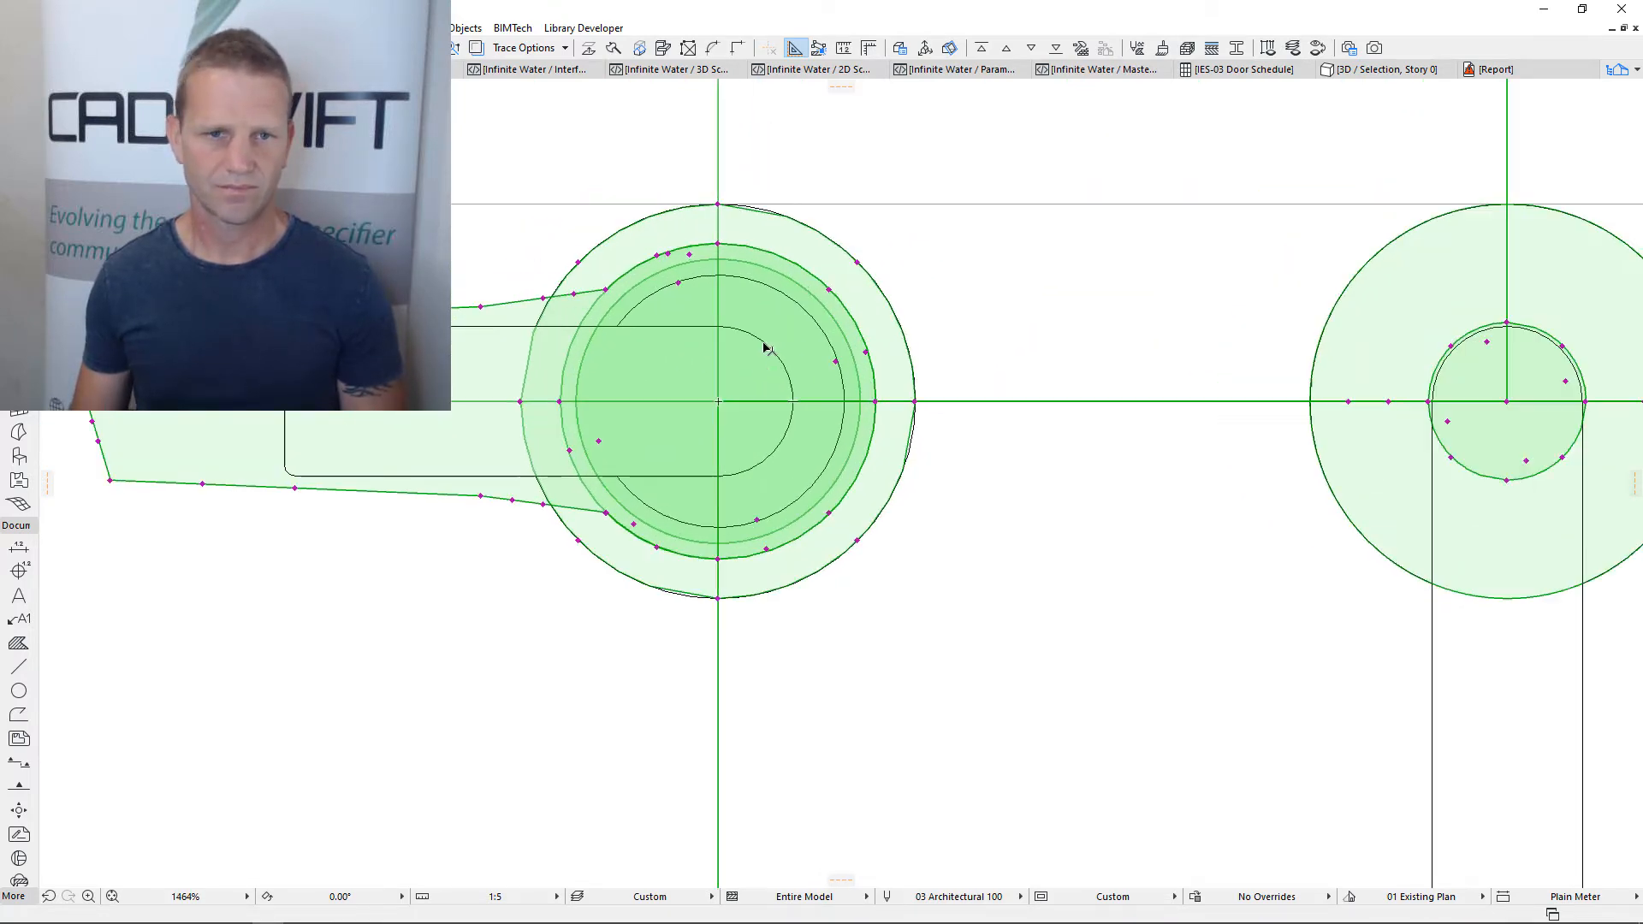
pyautogui.click(875, 401)
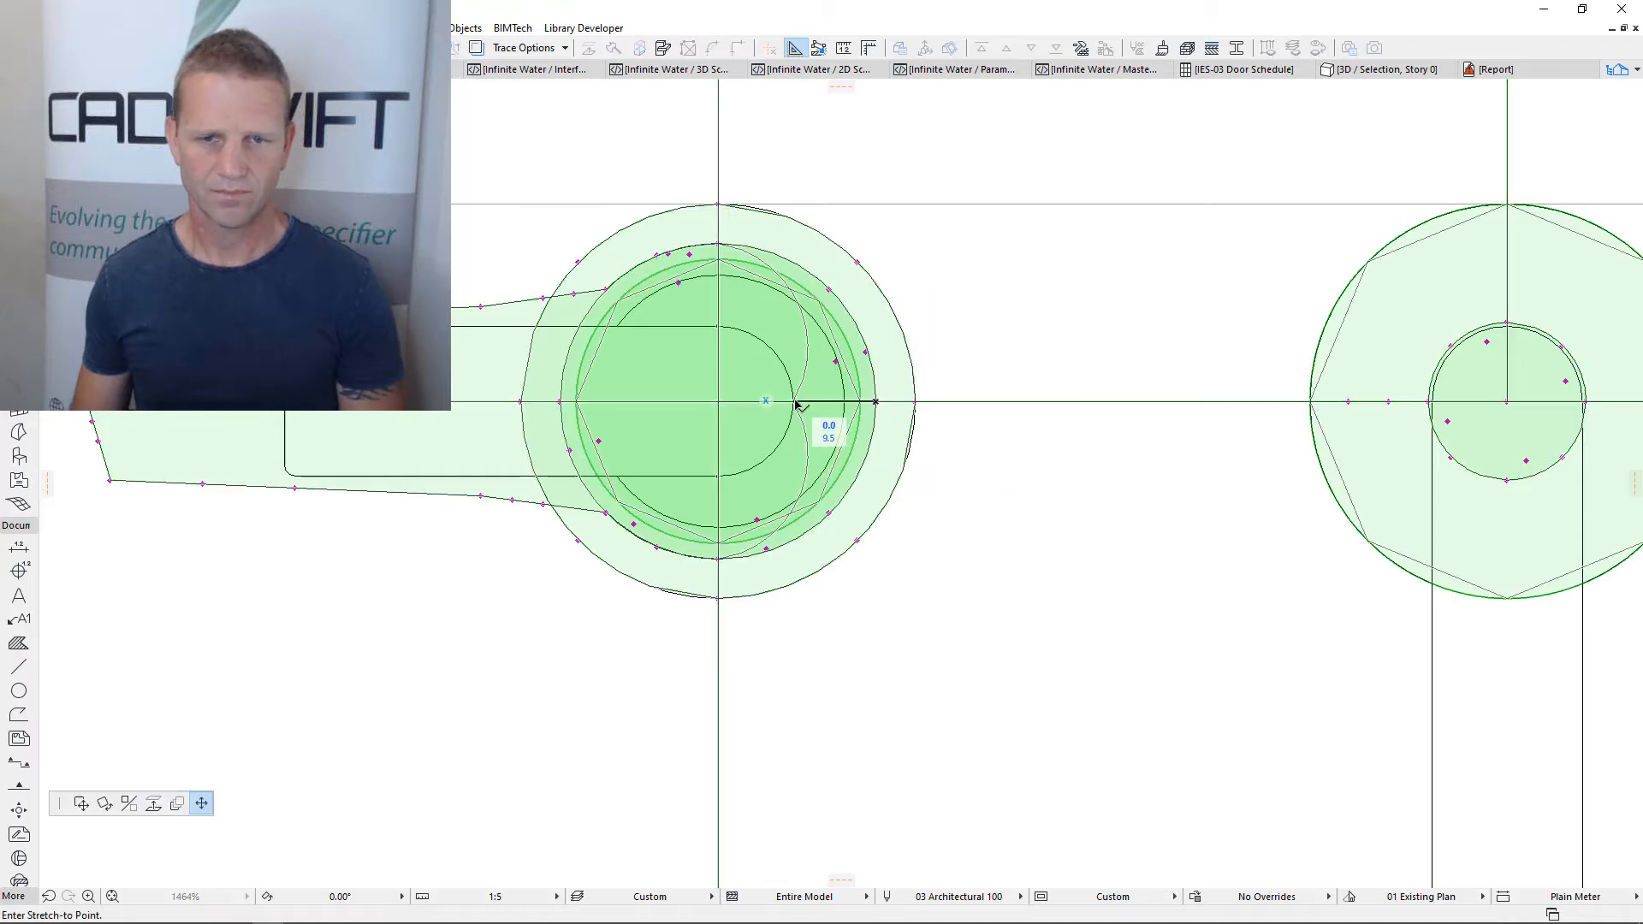
pyautogui.click(792, 401)
pyautogui.click(717, 244)
pyautogui.click(717, 325)
pyautogui.click(717, 558)
pyautogui.click(717, 475)
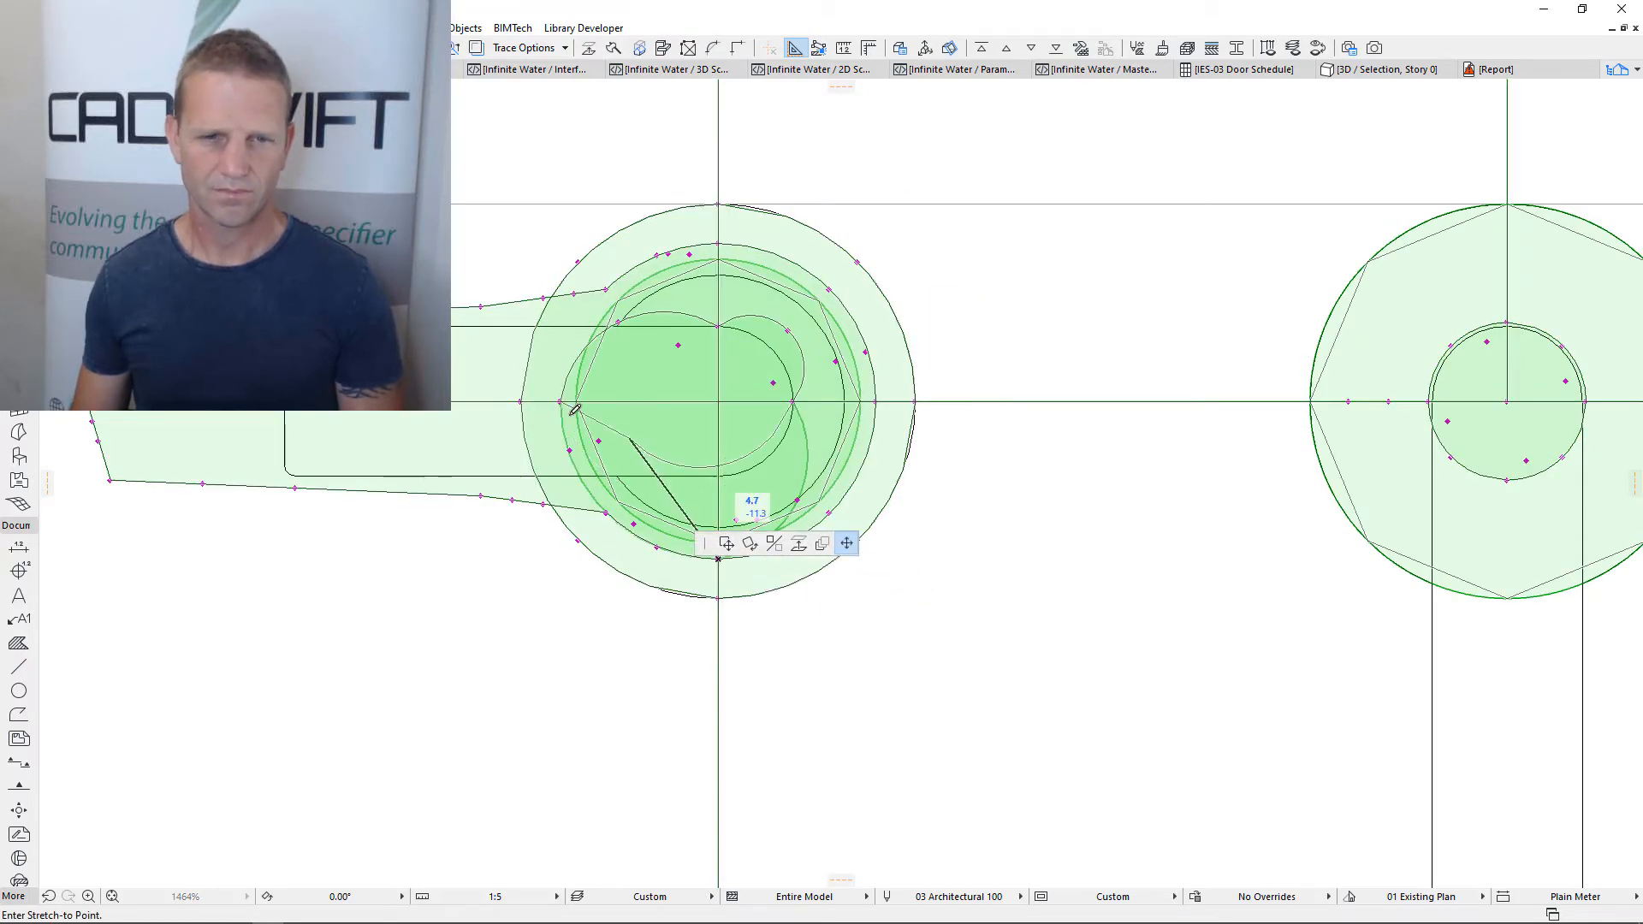
pyautogui.click(559, 402)
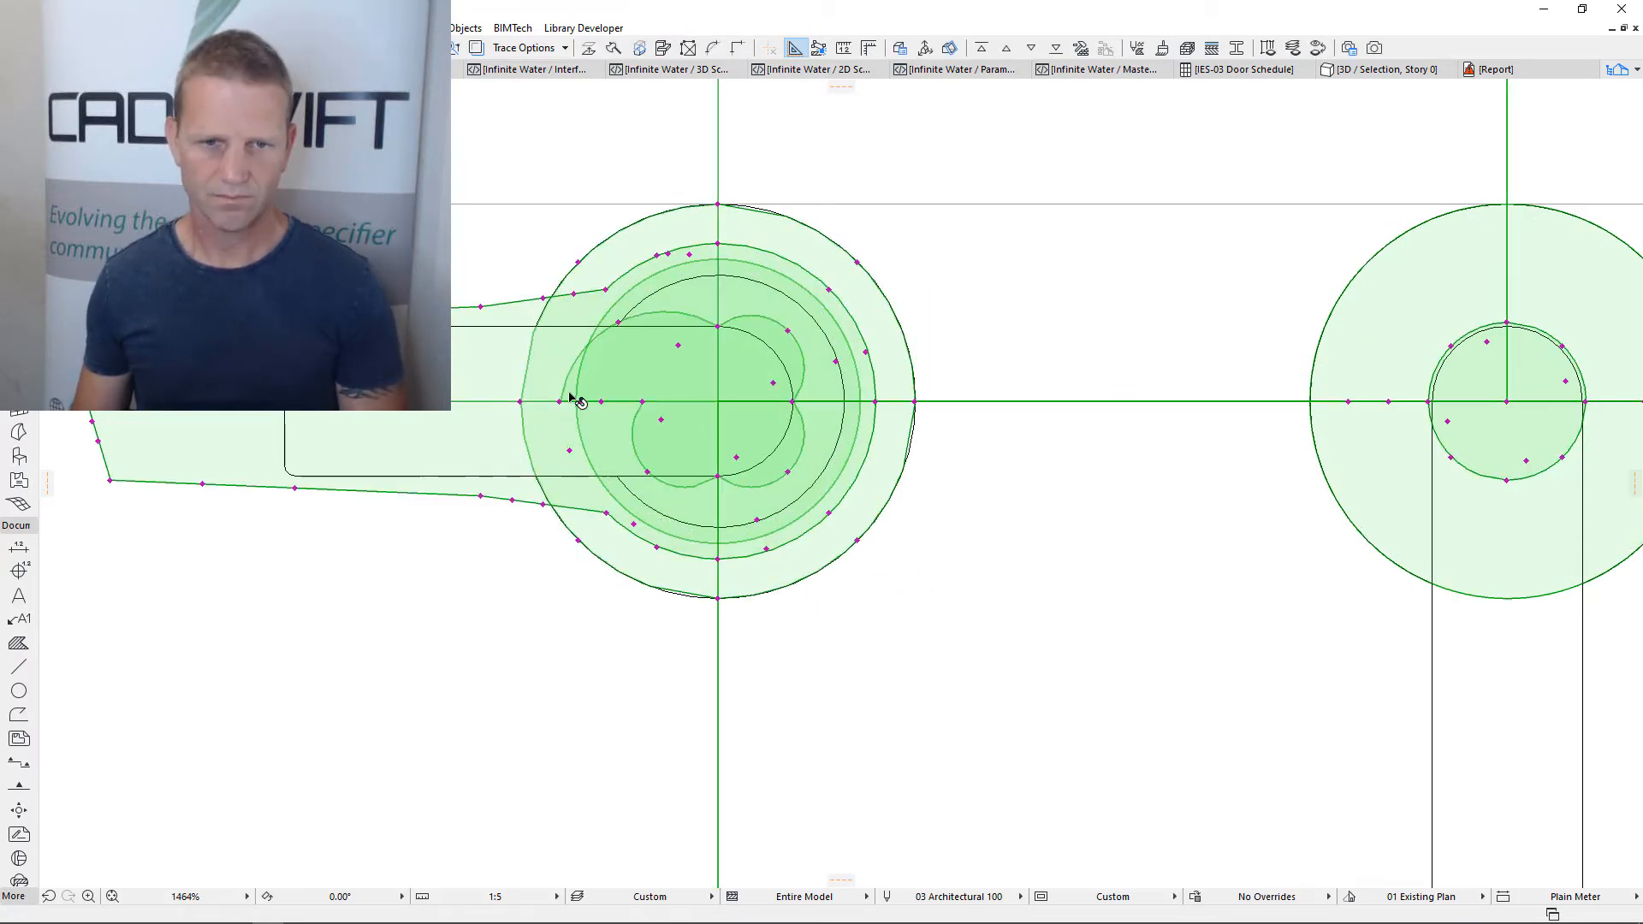
pyautogui.click(643, 401)
# Reshape the four arc segments of the tap's inner circle into a true circle matching the reference lever's rounded end
pyautogui.click(787, 330)
pyautogui.click(770, 348)
pyautogui.click(787, 473)
pyautogui.click(770, 454)
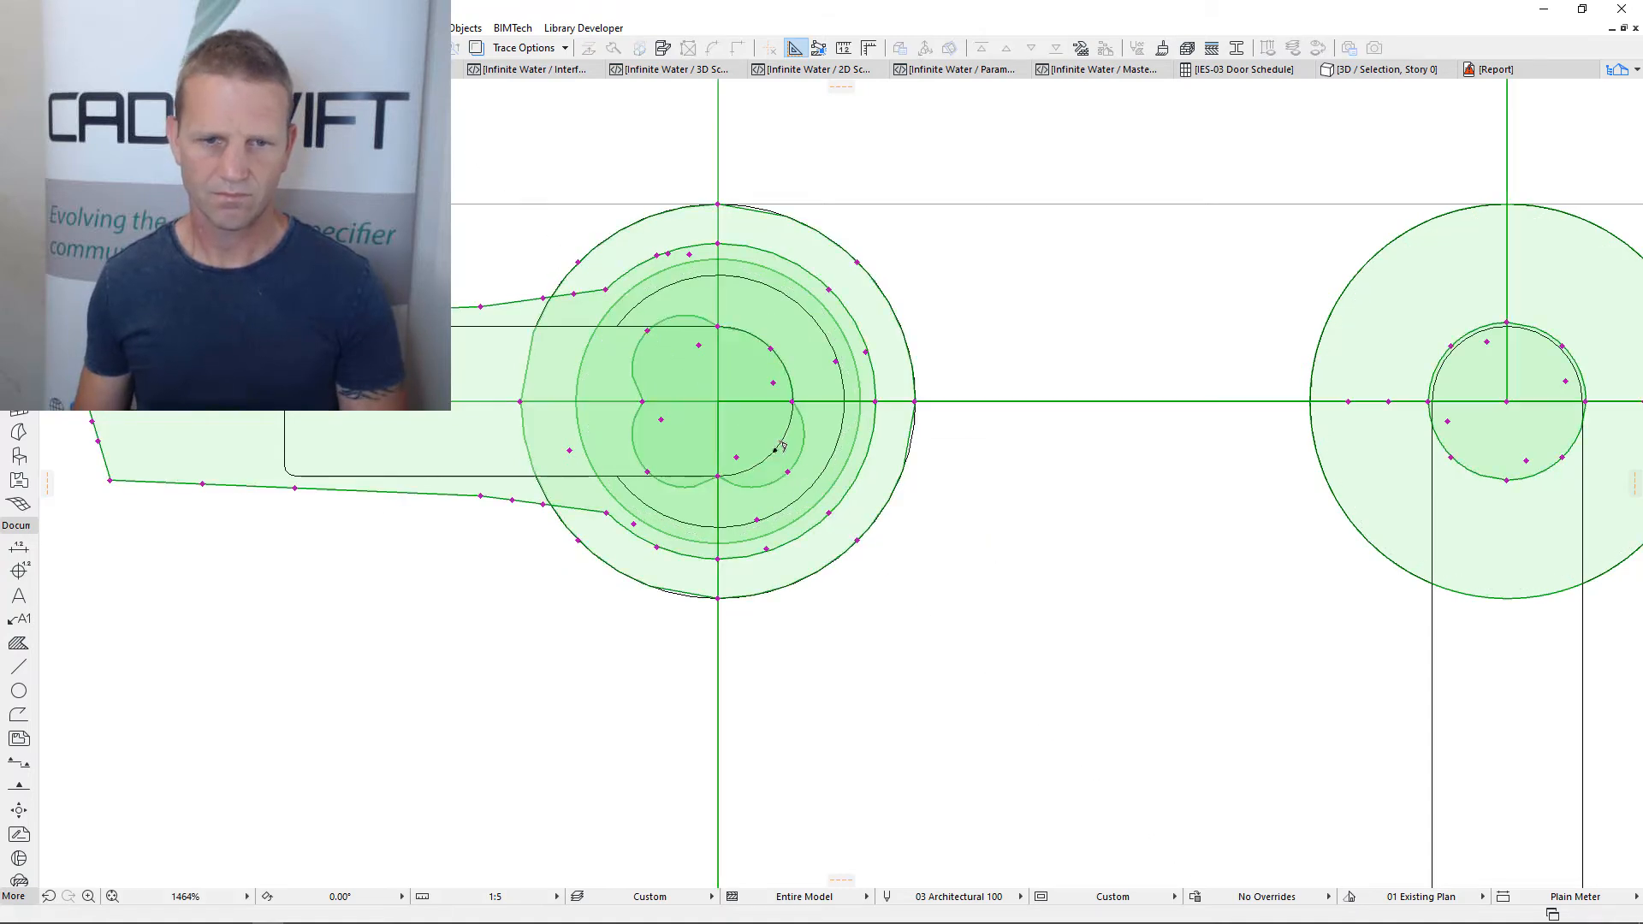
pyautogui.click(646, 473)
pyautogui.click(664, 456)
pyautogui.click(647, 329)
pyautogui.click(664, 347)
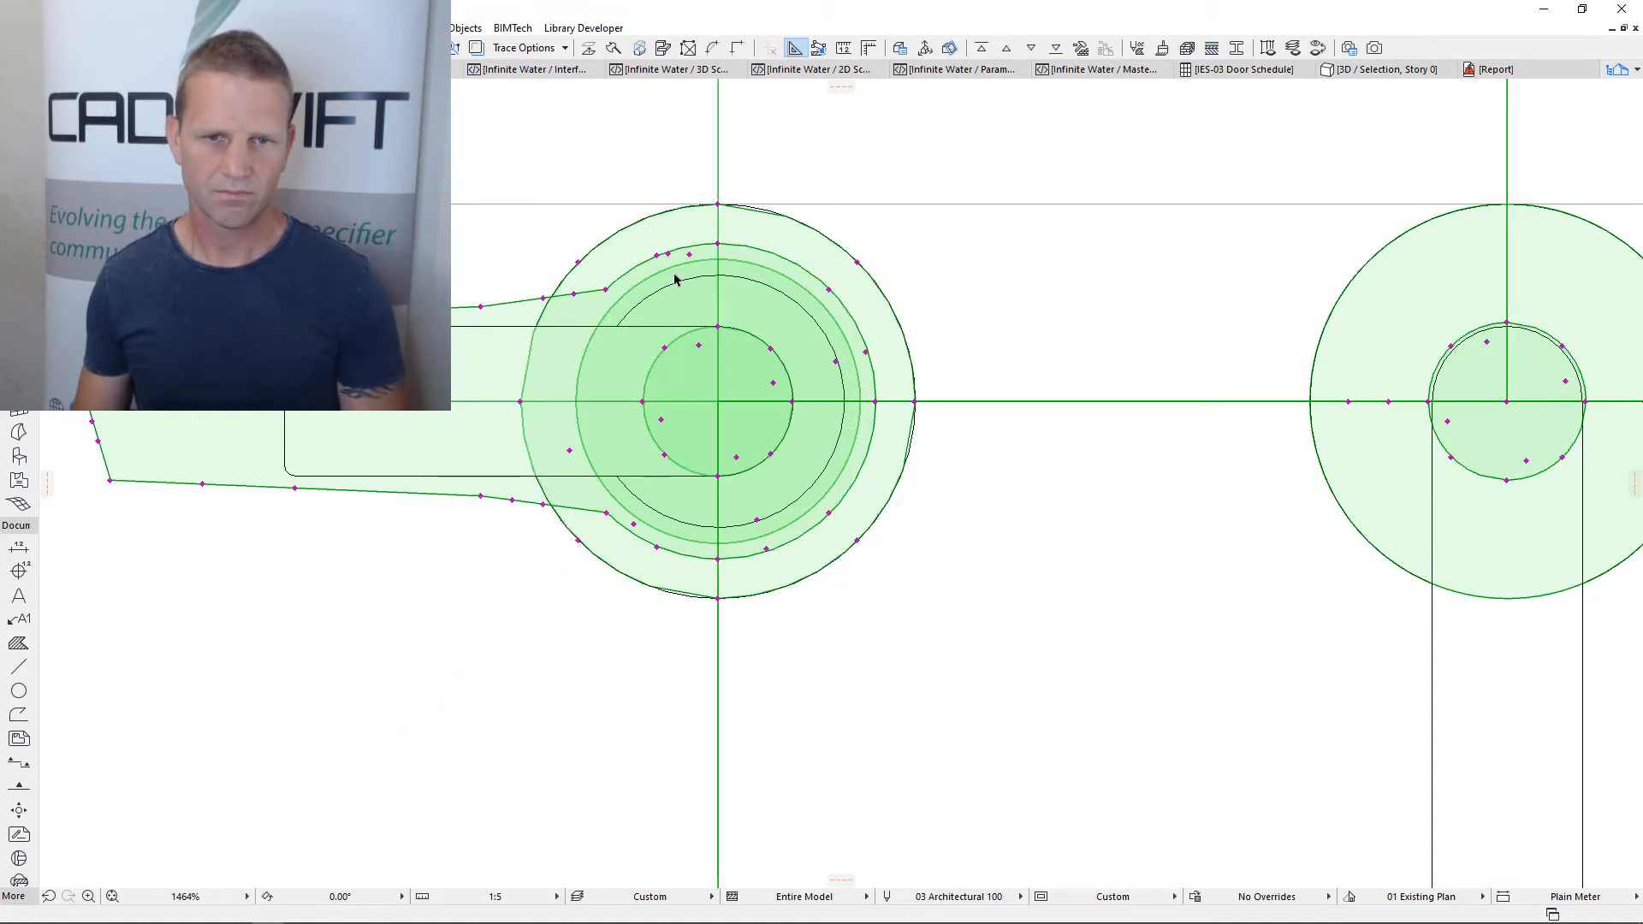
# Move the three nodes around the lever's hub end onto the quadrant points of the reference lever's rounded end
pyautogui.click(717, 244)
pyautogui.click(717, 326)
pyautogui.click(874, 402)
pyautogui.click(791, 402)
pyautogui.click(717, 558)
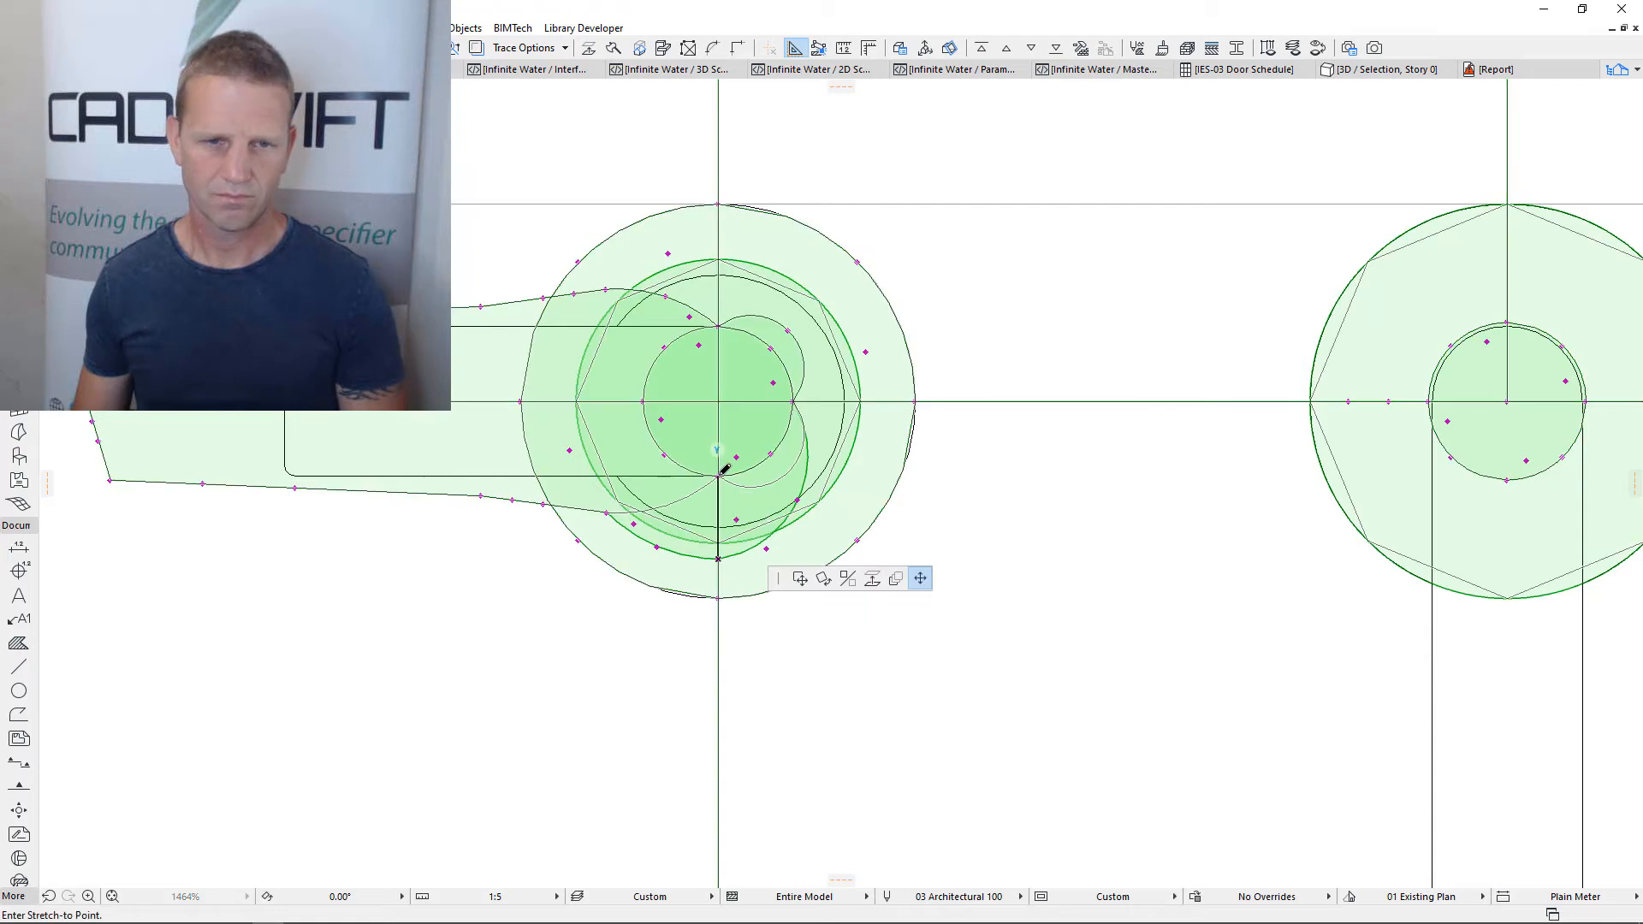
pyautogui.click(717, 476)
# Flatten the four curved edges around the lever's hub end into straight segments between its nodes
pyautogui.click(665, 296)
pyautogui.click(661, 308)
pyautogui.click(664, 506)
pyautogui.click(661, 493)
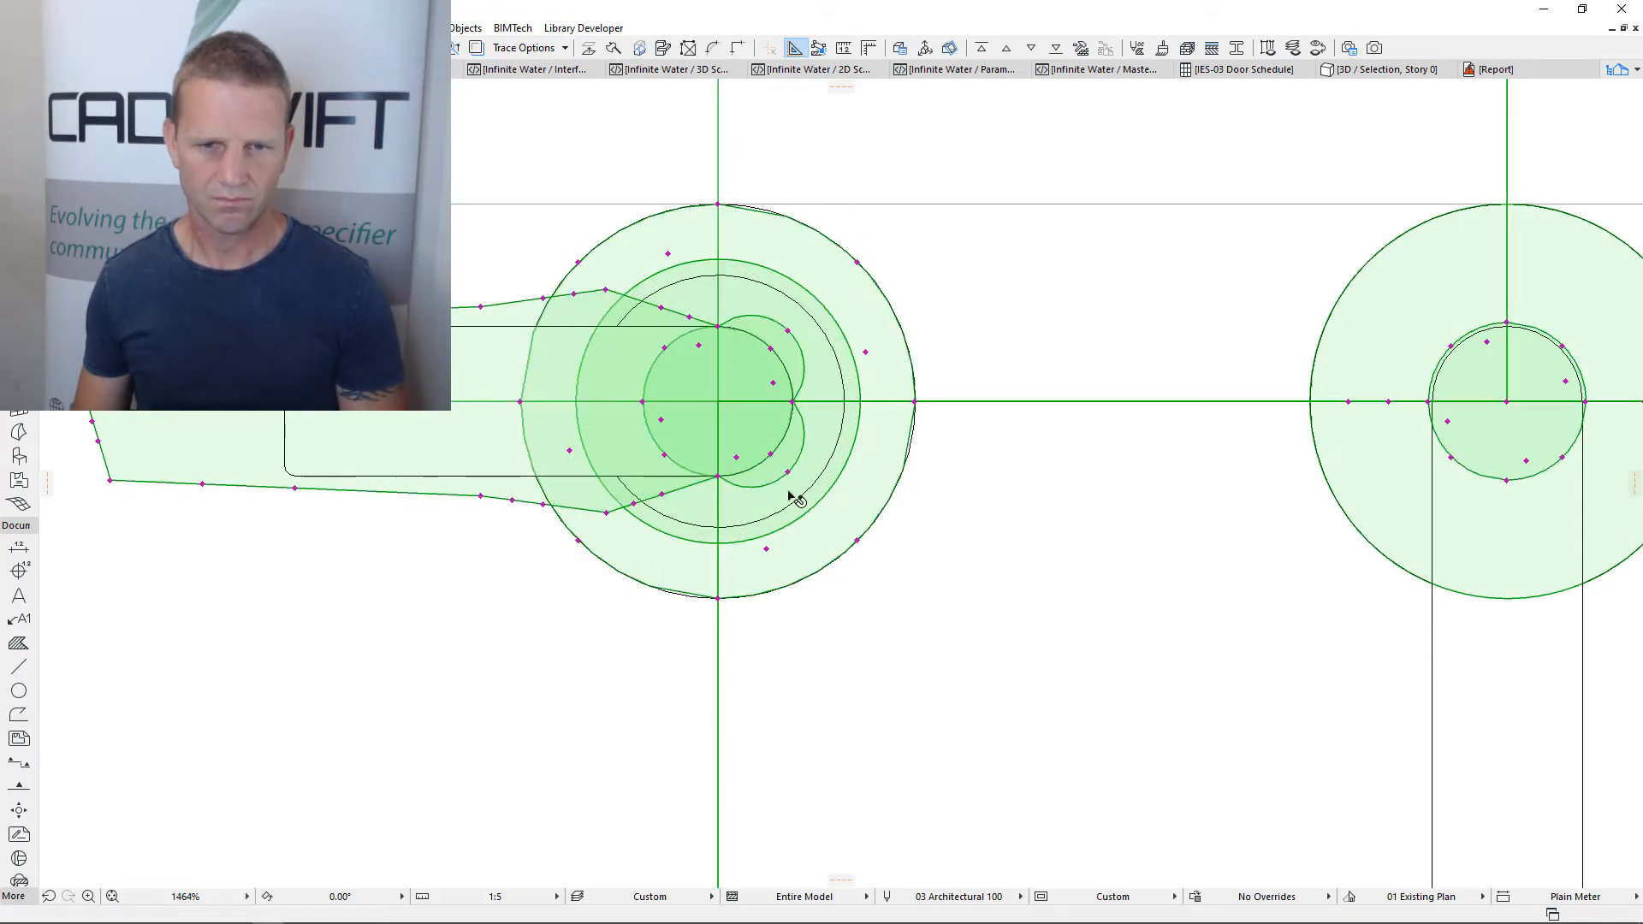
pyautogui.click(787, 472)
pyautogui.click(756, 438)
pyautogui.click(787, 330)
pyautogui.click(755, 363)
# Move the lever's side and tip nodes onto the reference outline so its long edges and small tip corners match
pyautogui.click(606, 289)
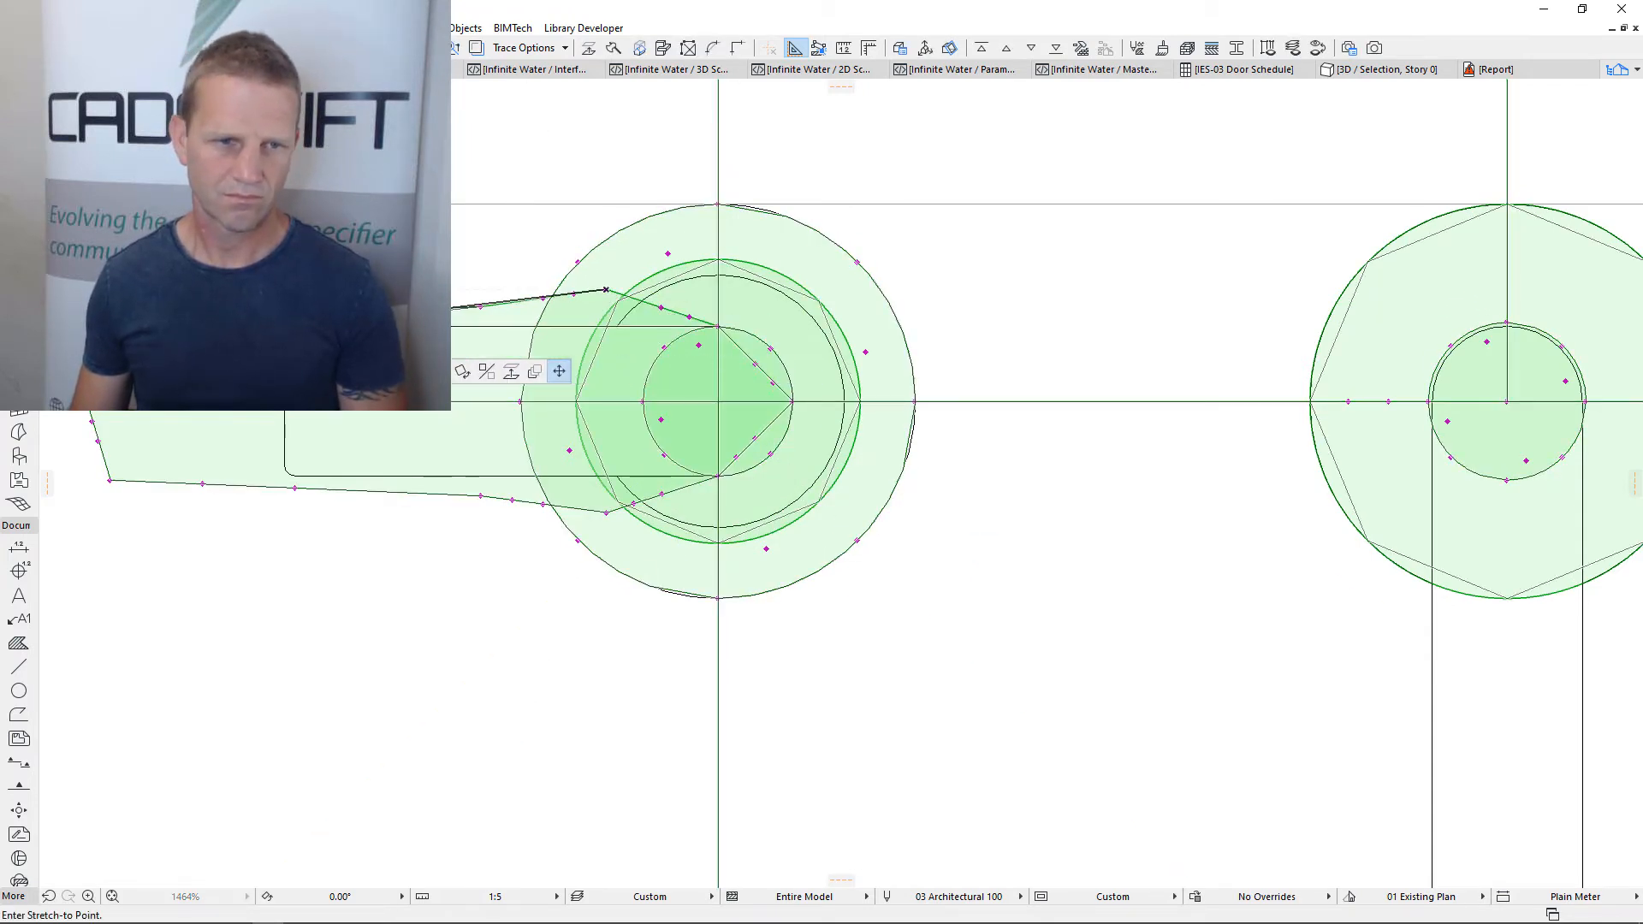
pyautogui.click(294, 326)
pyautogui.click(110, 480)
pyautogui.click(260, 520)
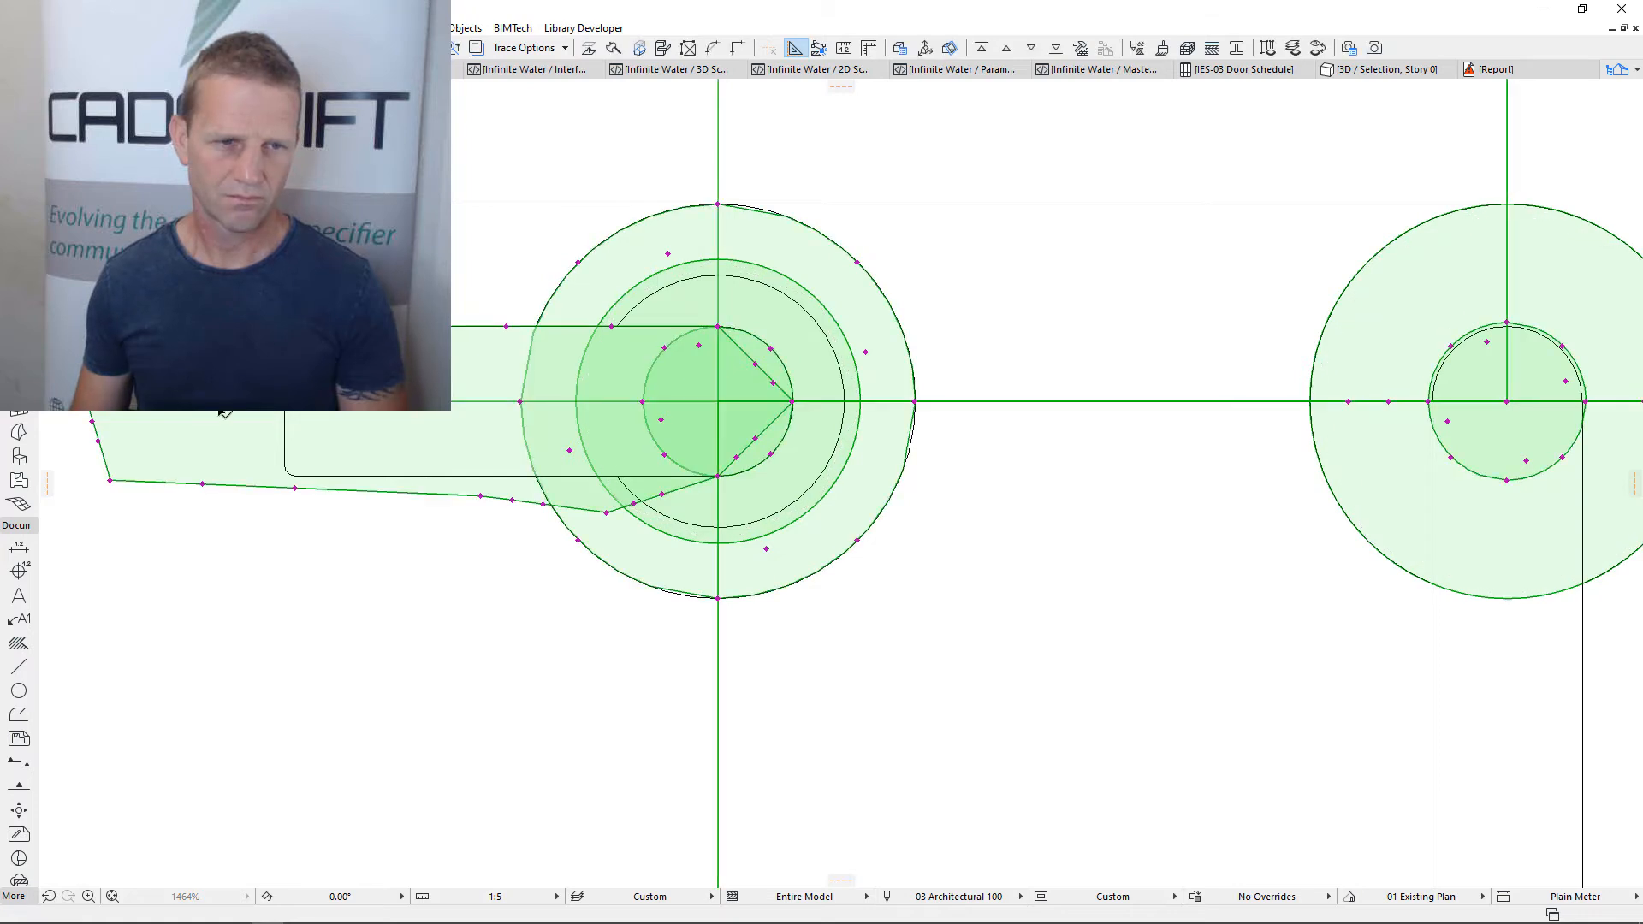
pyautogui.click(286, 473)
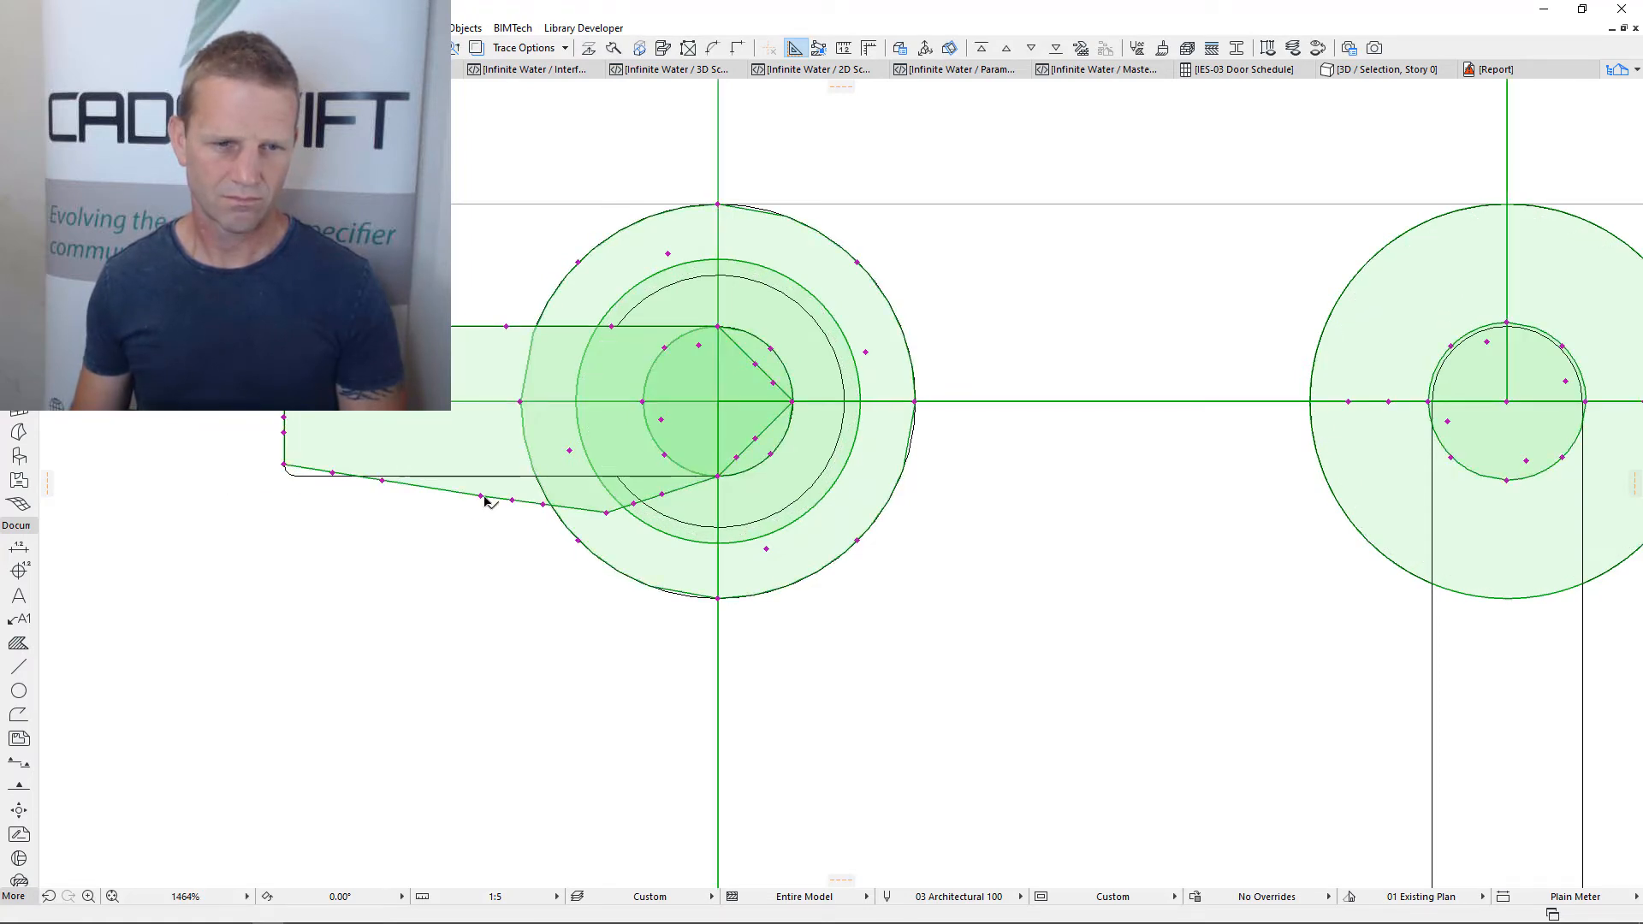
pyautogui.click(301, 474)
pyautogui.click(305, 471)
# Curve the two straight edges at the lever's hub end to follow the reference drawing's rounded outline
pyautogui.click(756, 364)
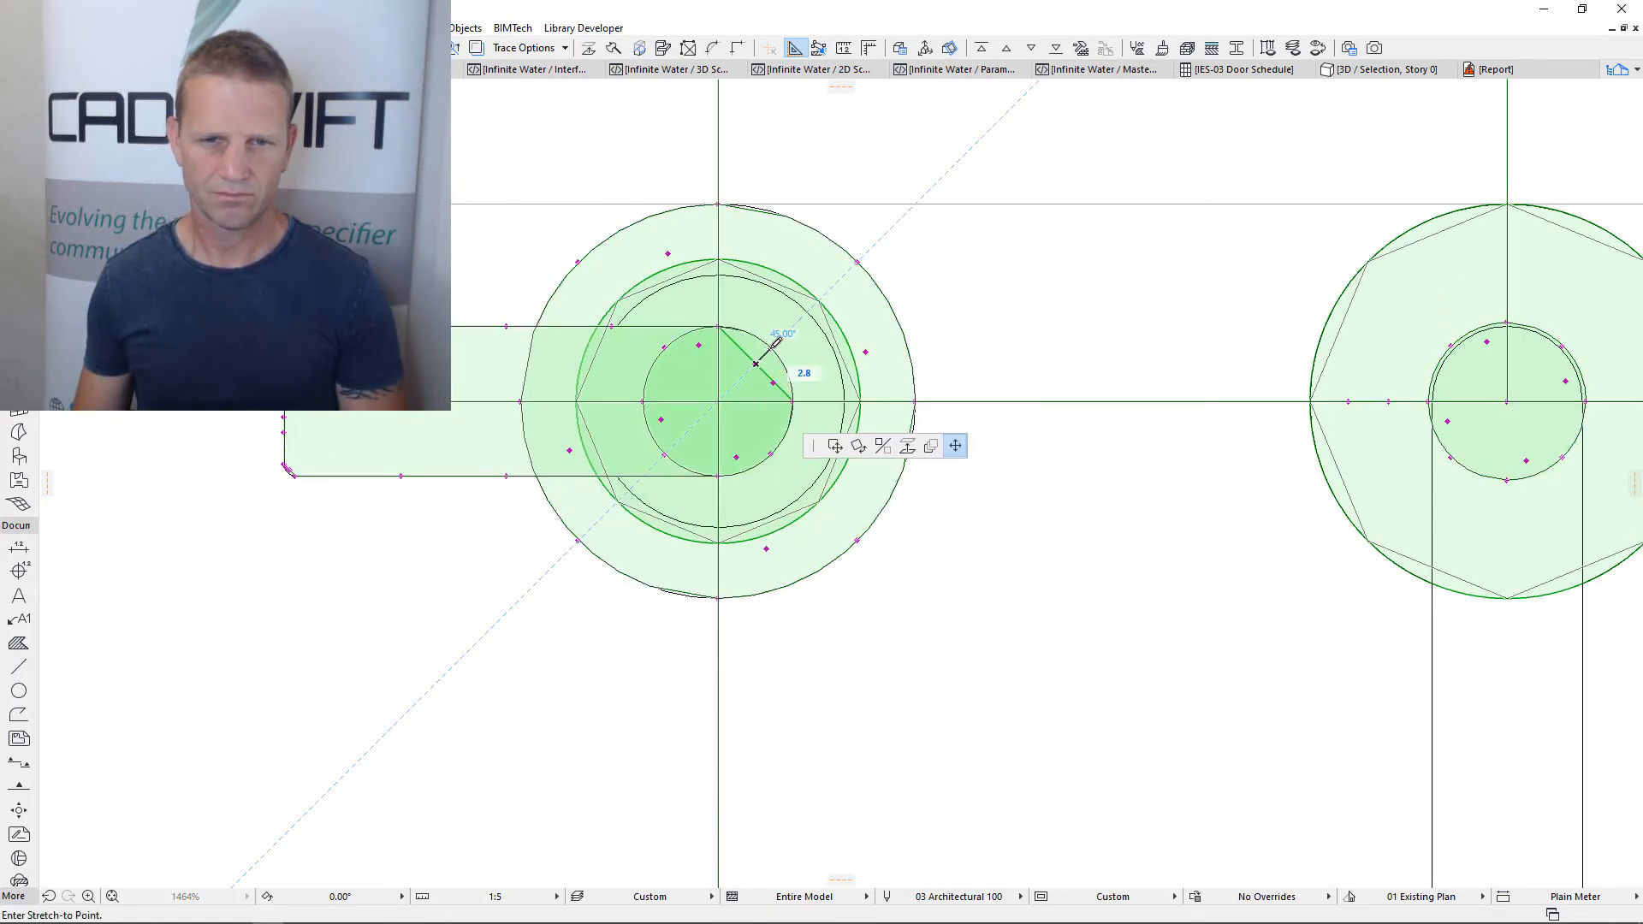
pyautogui.scroll(2, 503, 343)
pyautogui.scroll(-1, 503, 343)
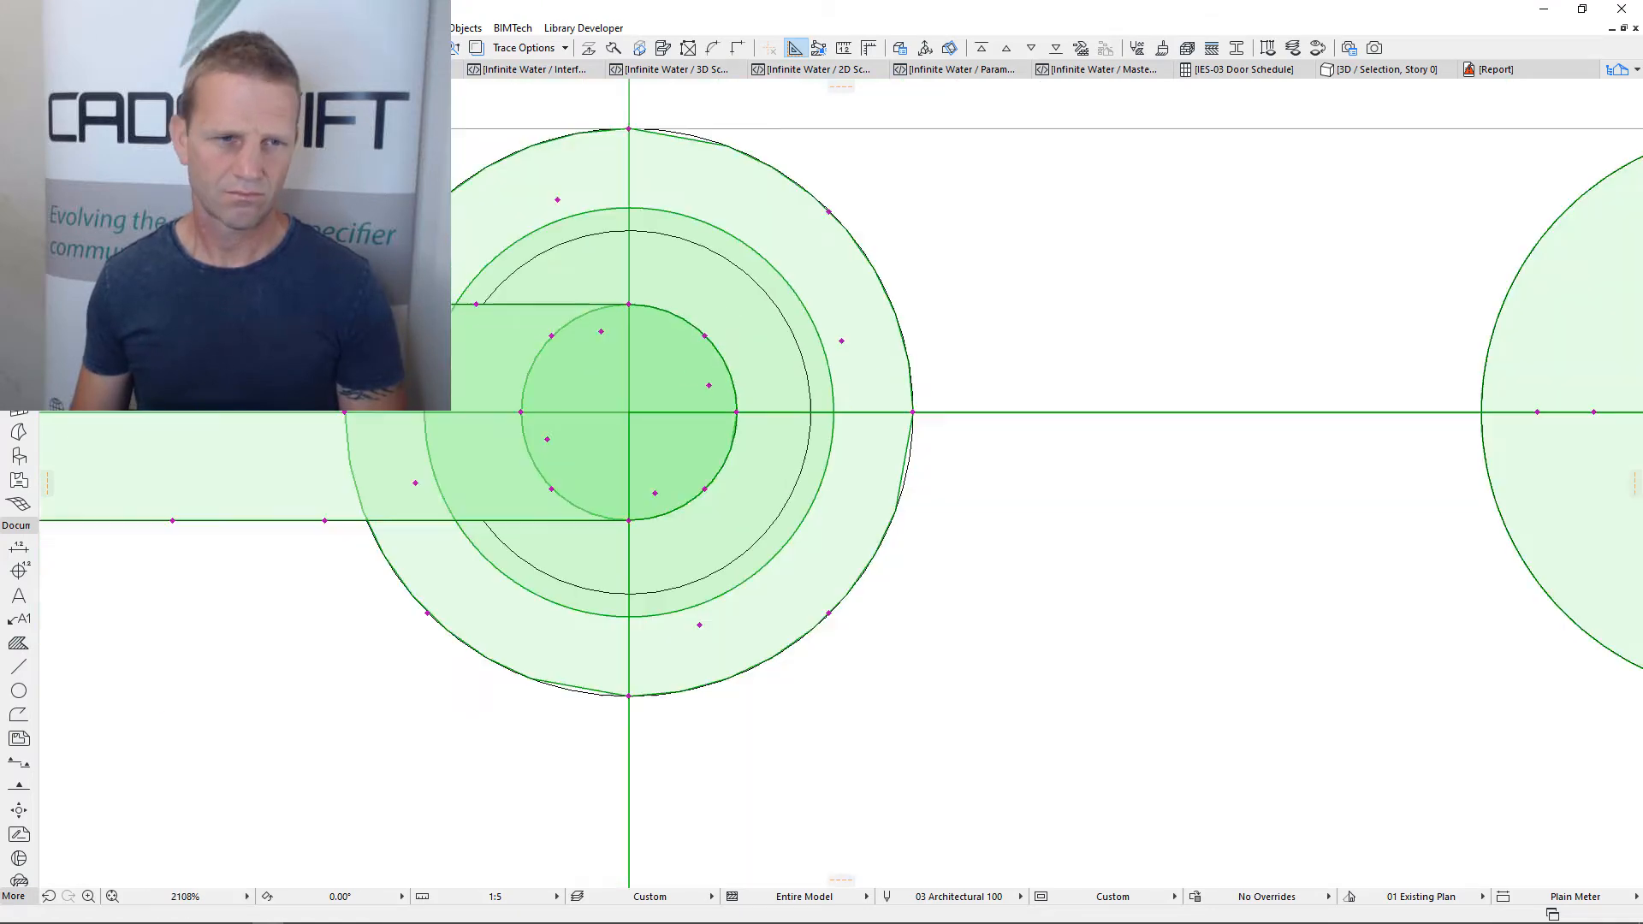
pyautogui.scroll(4, 479, 329)
pyautogui.scroll(-3, 458, 325)
pyautogui.scroll(-4, 476, 645)
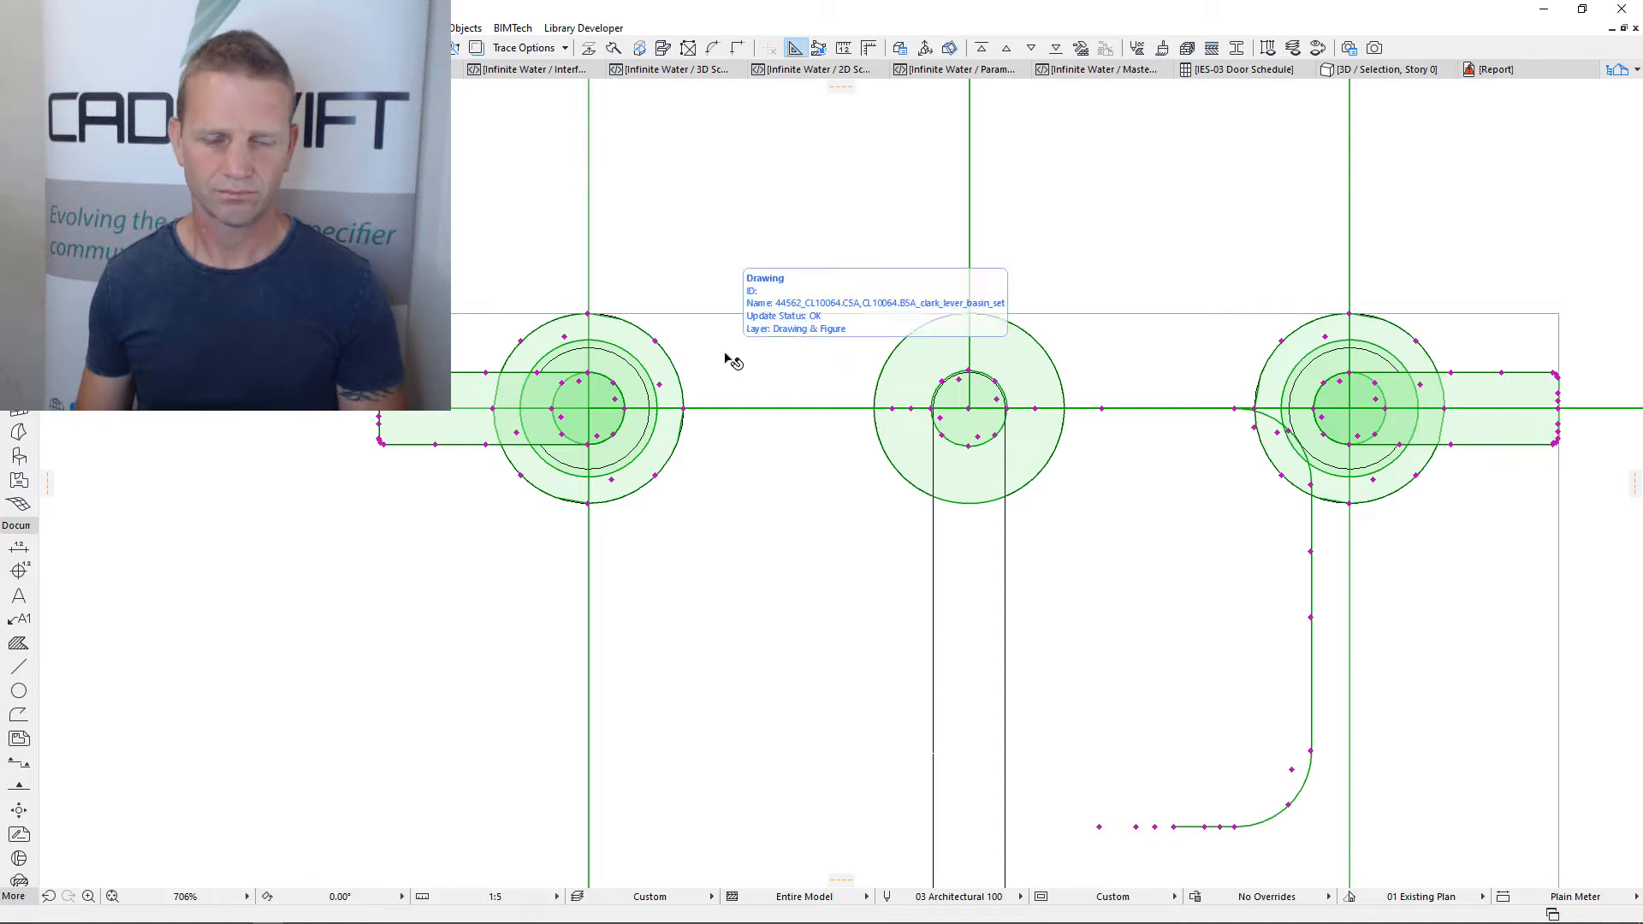
# Reopen the tapware settings, check Tap Geometry 1, and turn off the revolved part in Tap Geometry 2
pyautogui.scroll(-3, 745, 355)
pyautogui.moveTo(773, 510); pyautogui.dragTo(759, 363, button='middle')
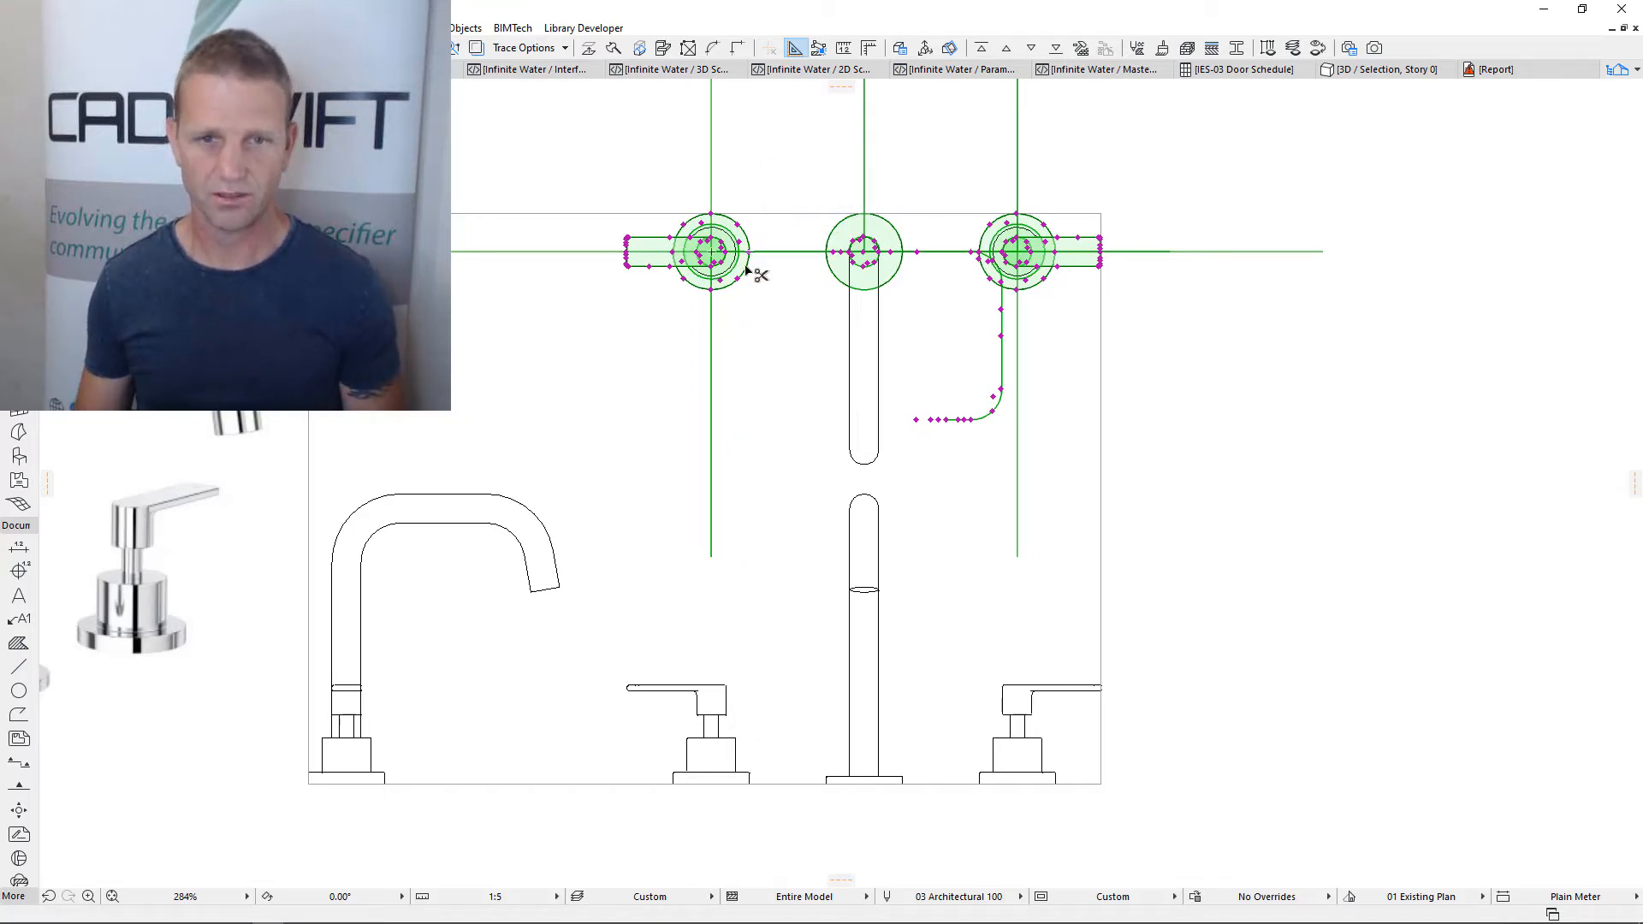
pyautogui.hotkey('ctrl', 't')
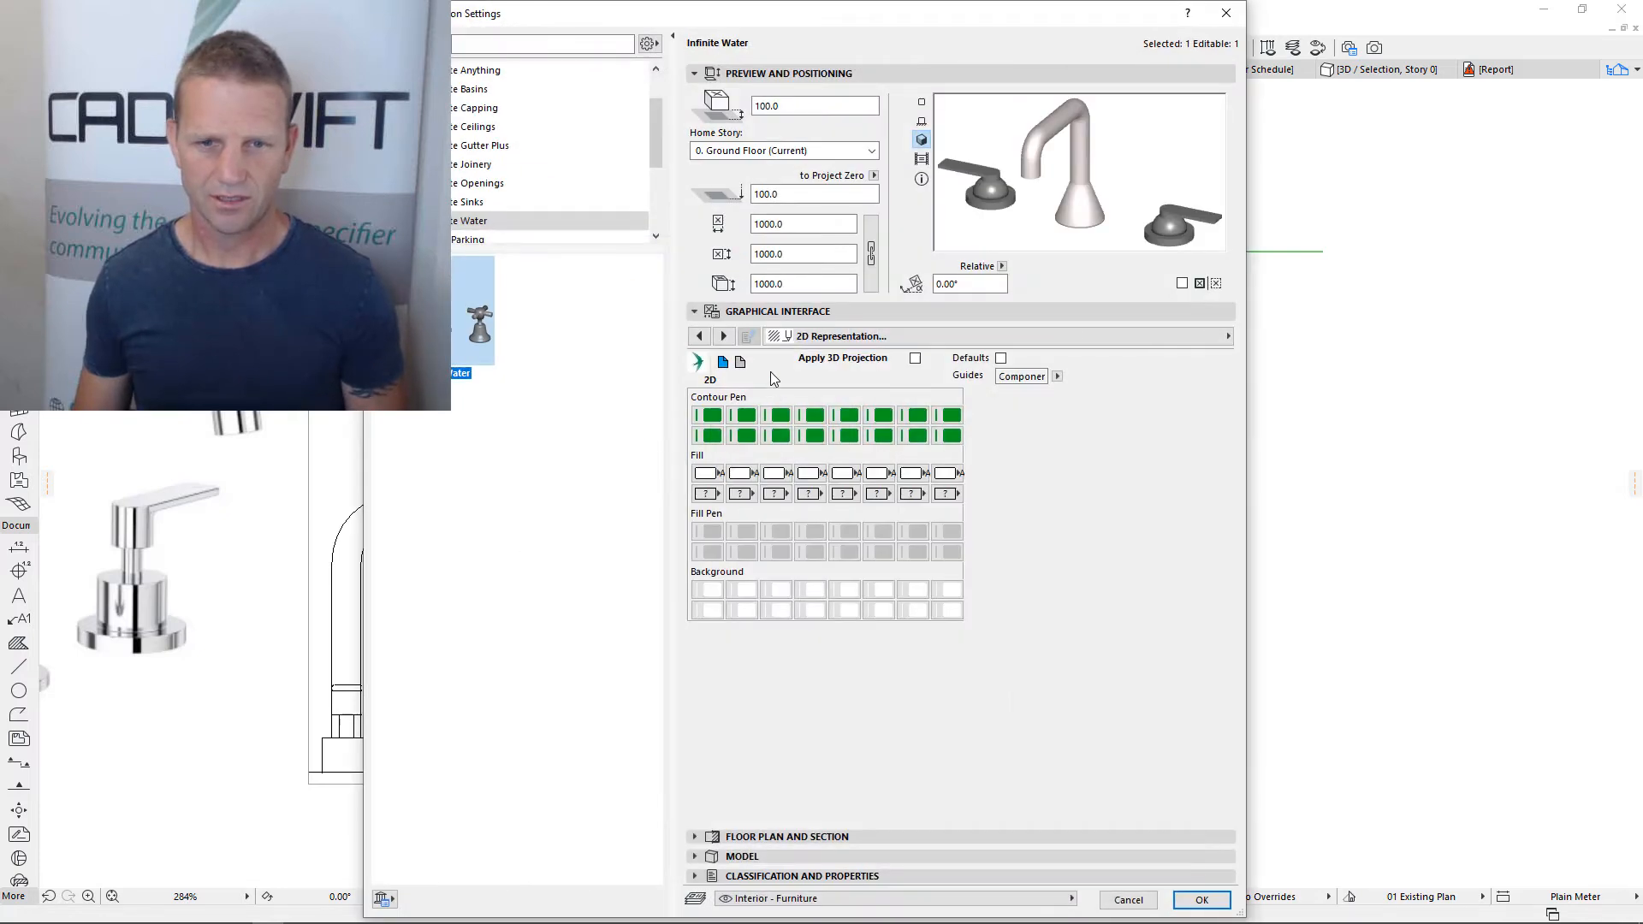
pyautogui.click(796, 338)
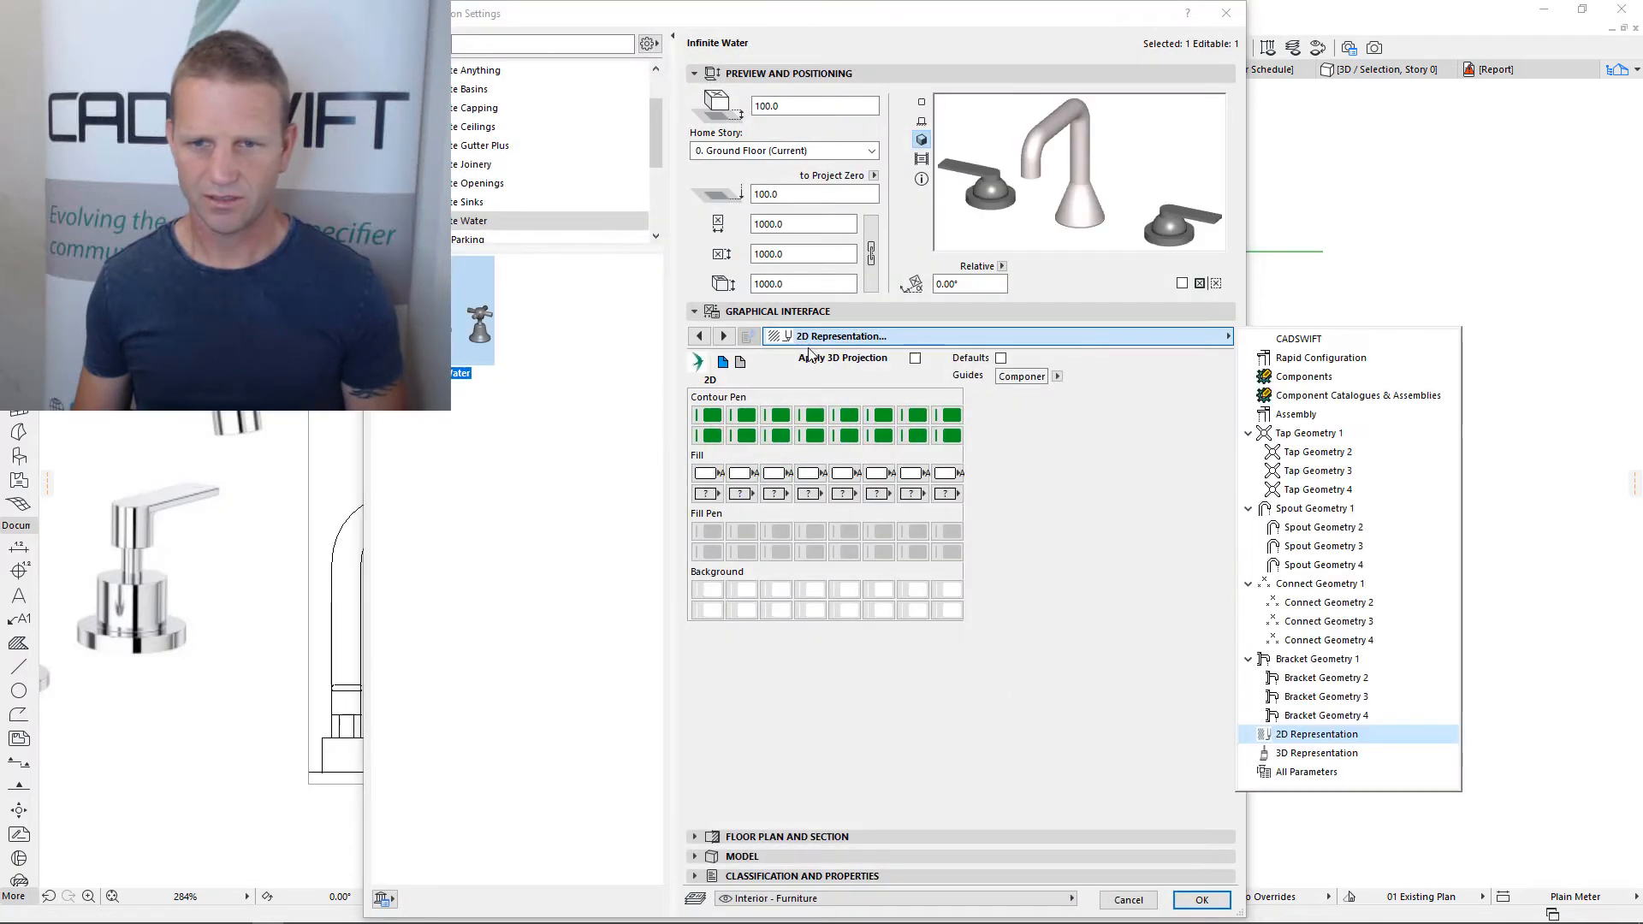
pyautogui.click(1309, 433)
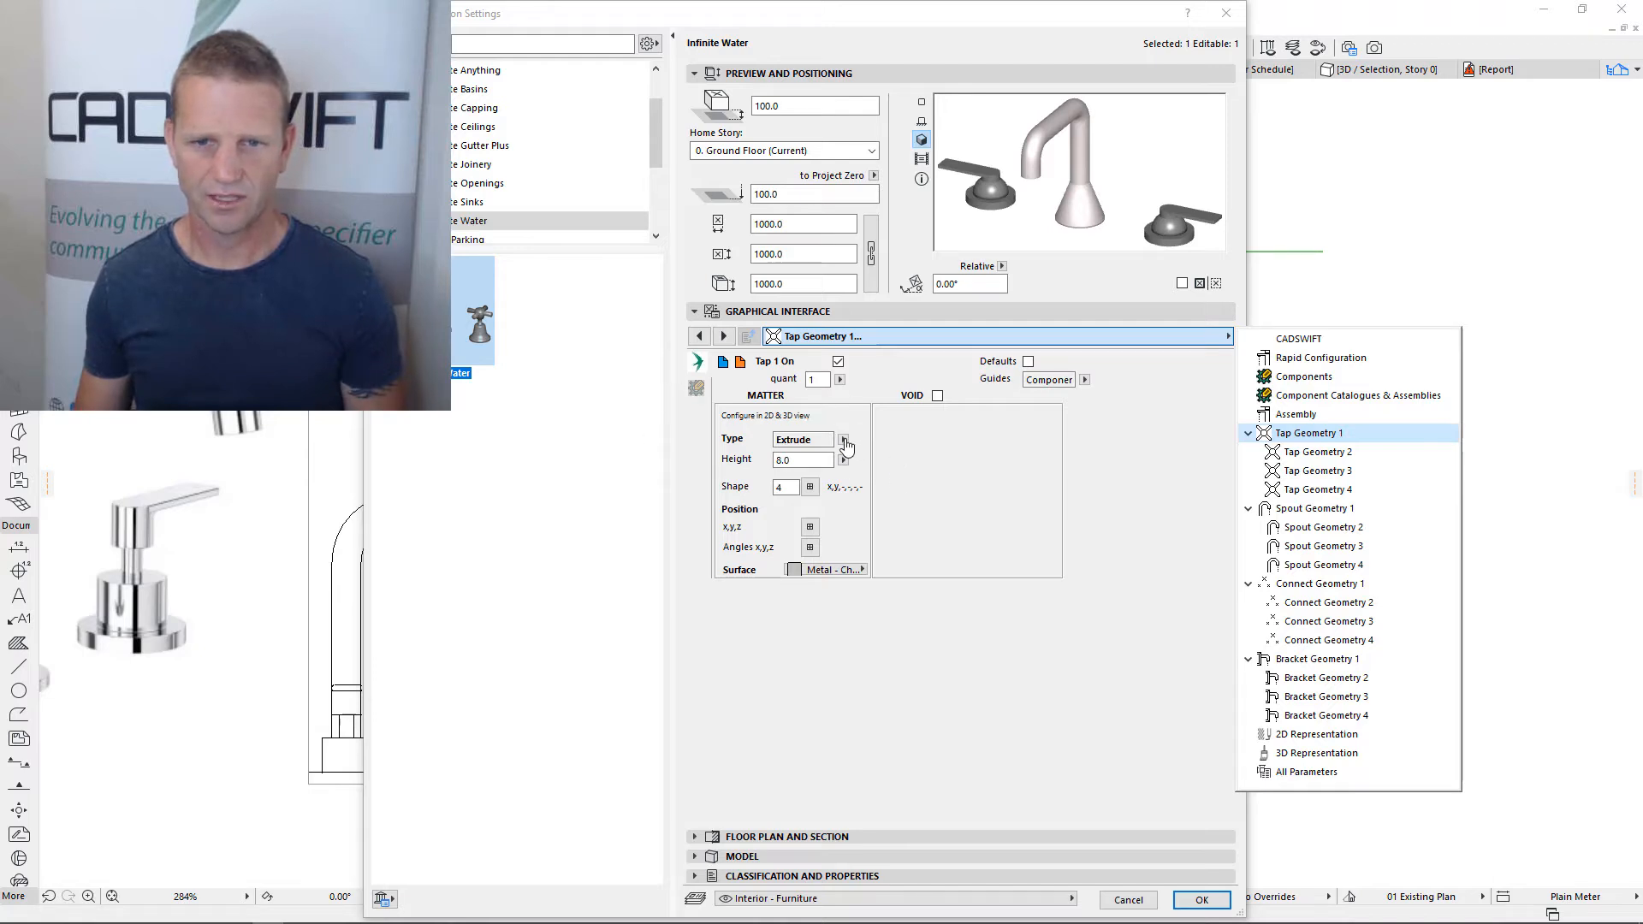
pyautogui.click(873, 395)
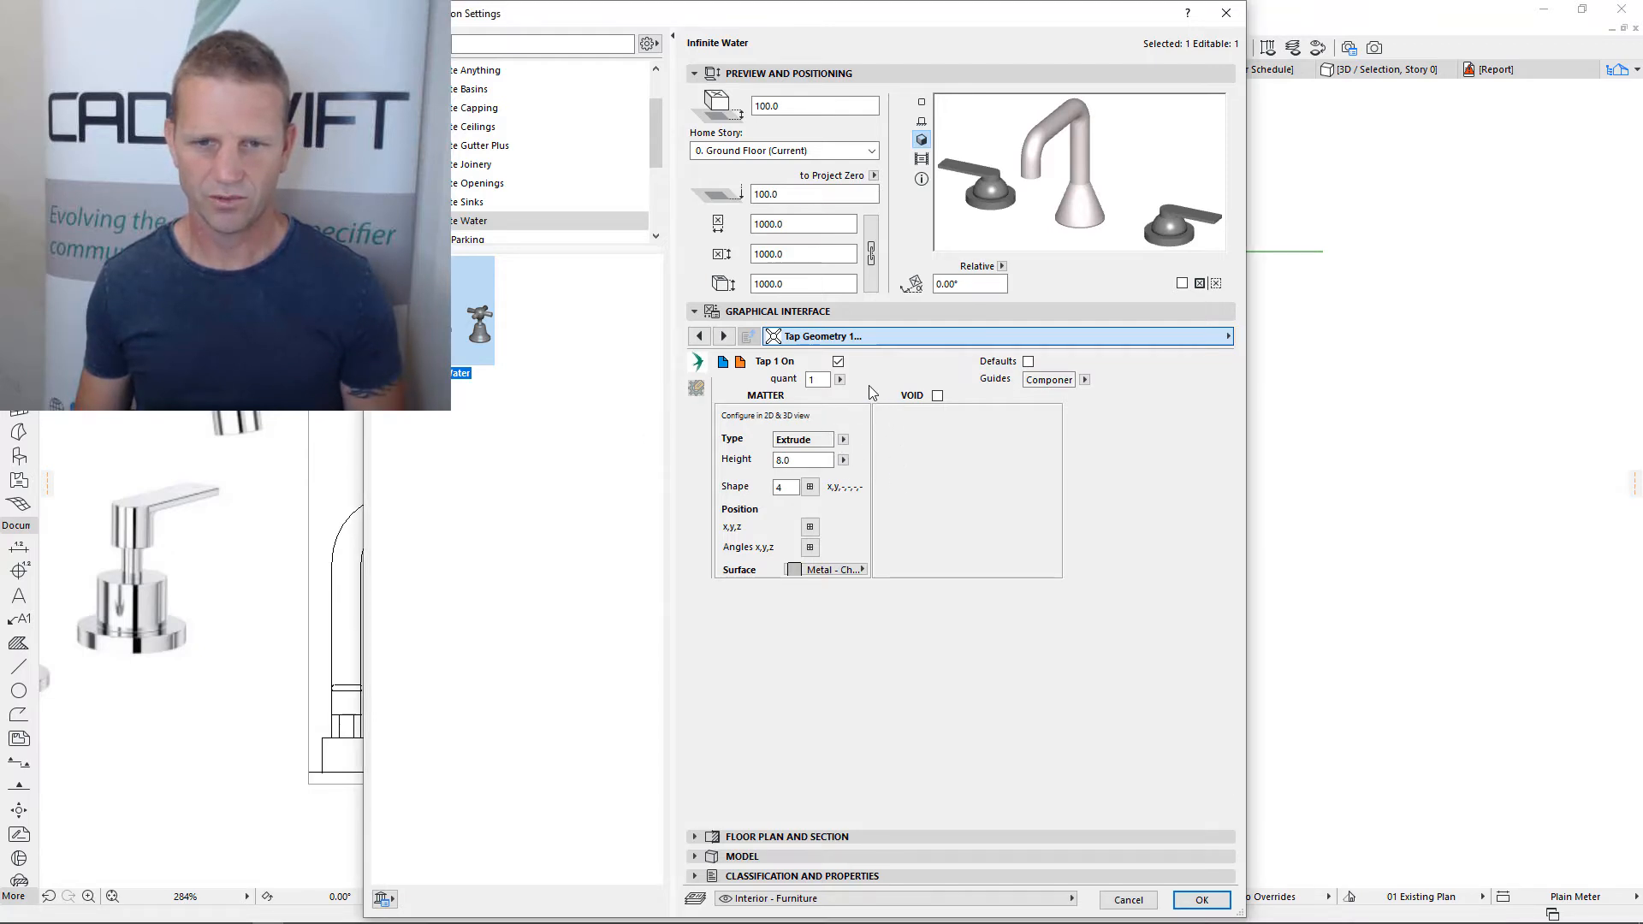
pyautogui.click(724, 336)
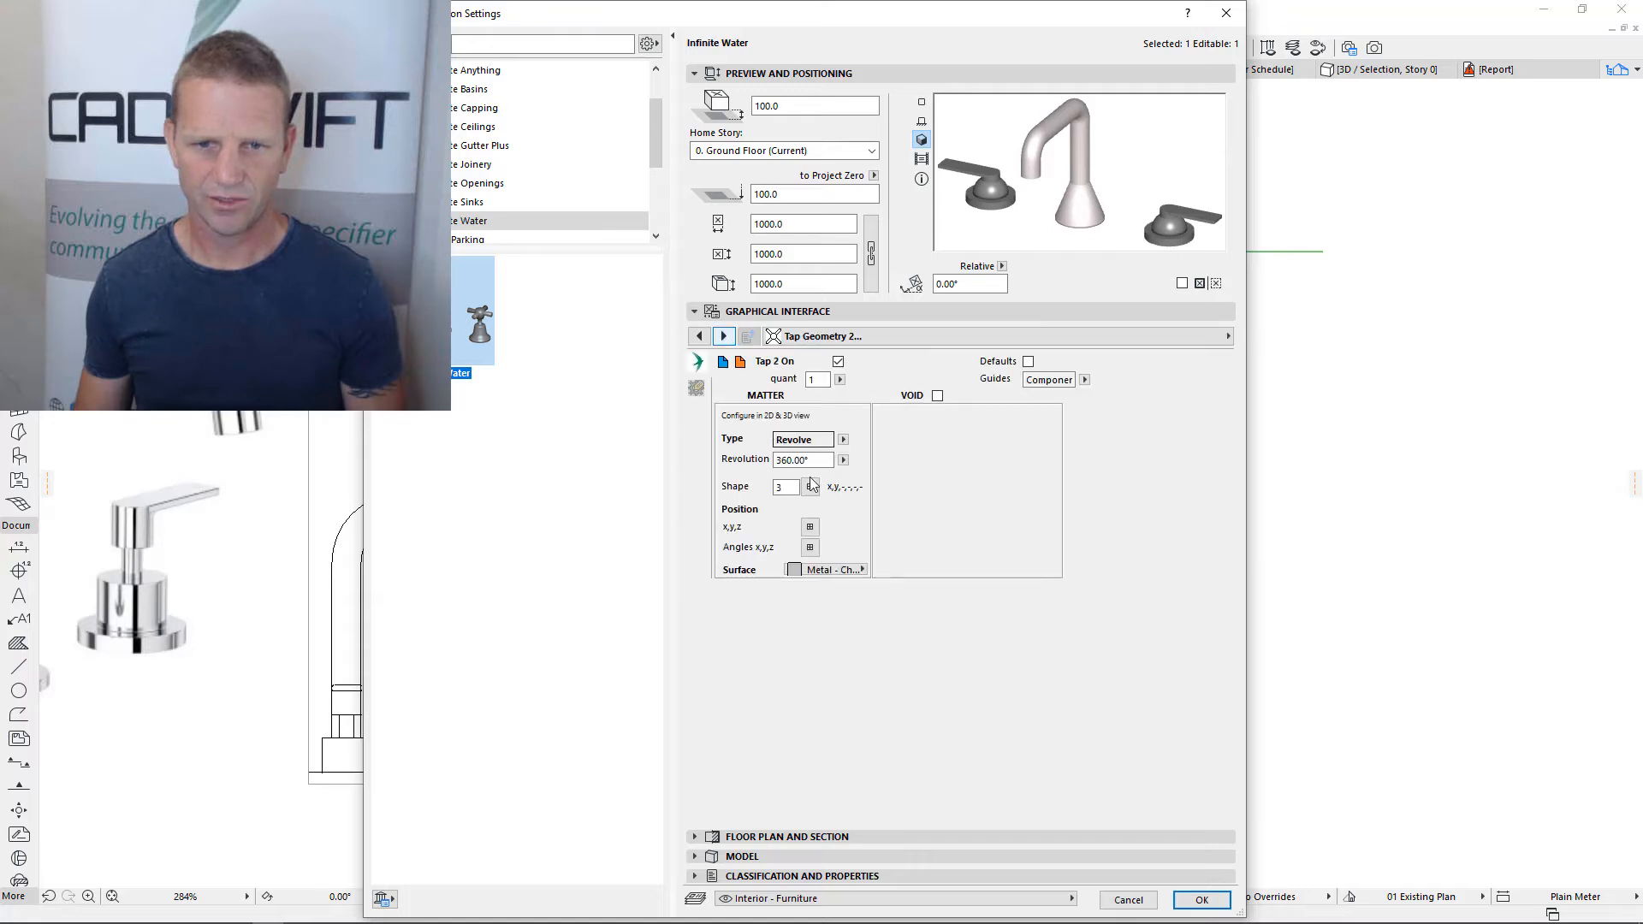
pyautogui.click(843, 440)
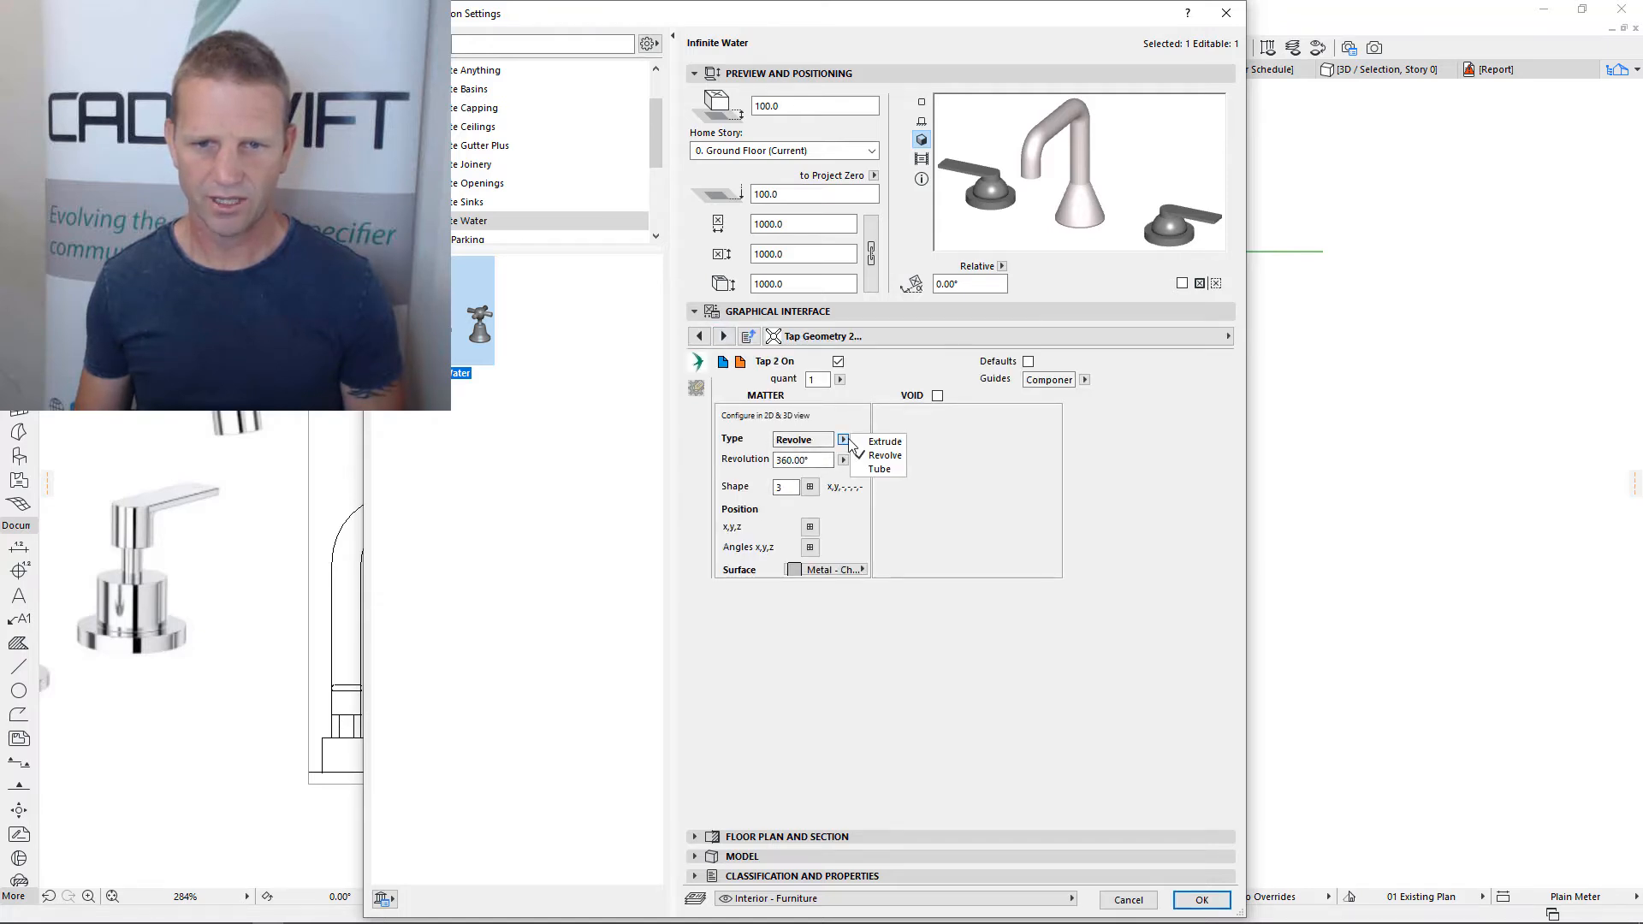
pyautogui.click(844, 438)
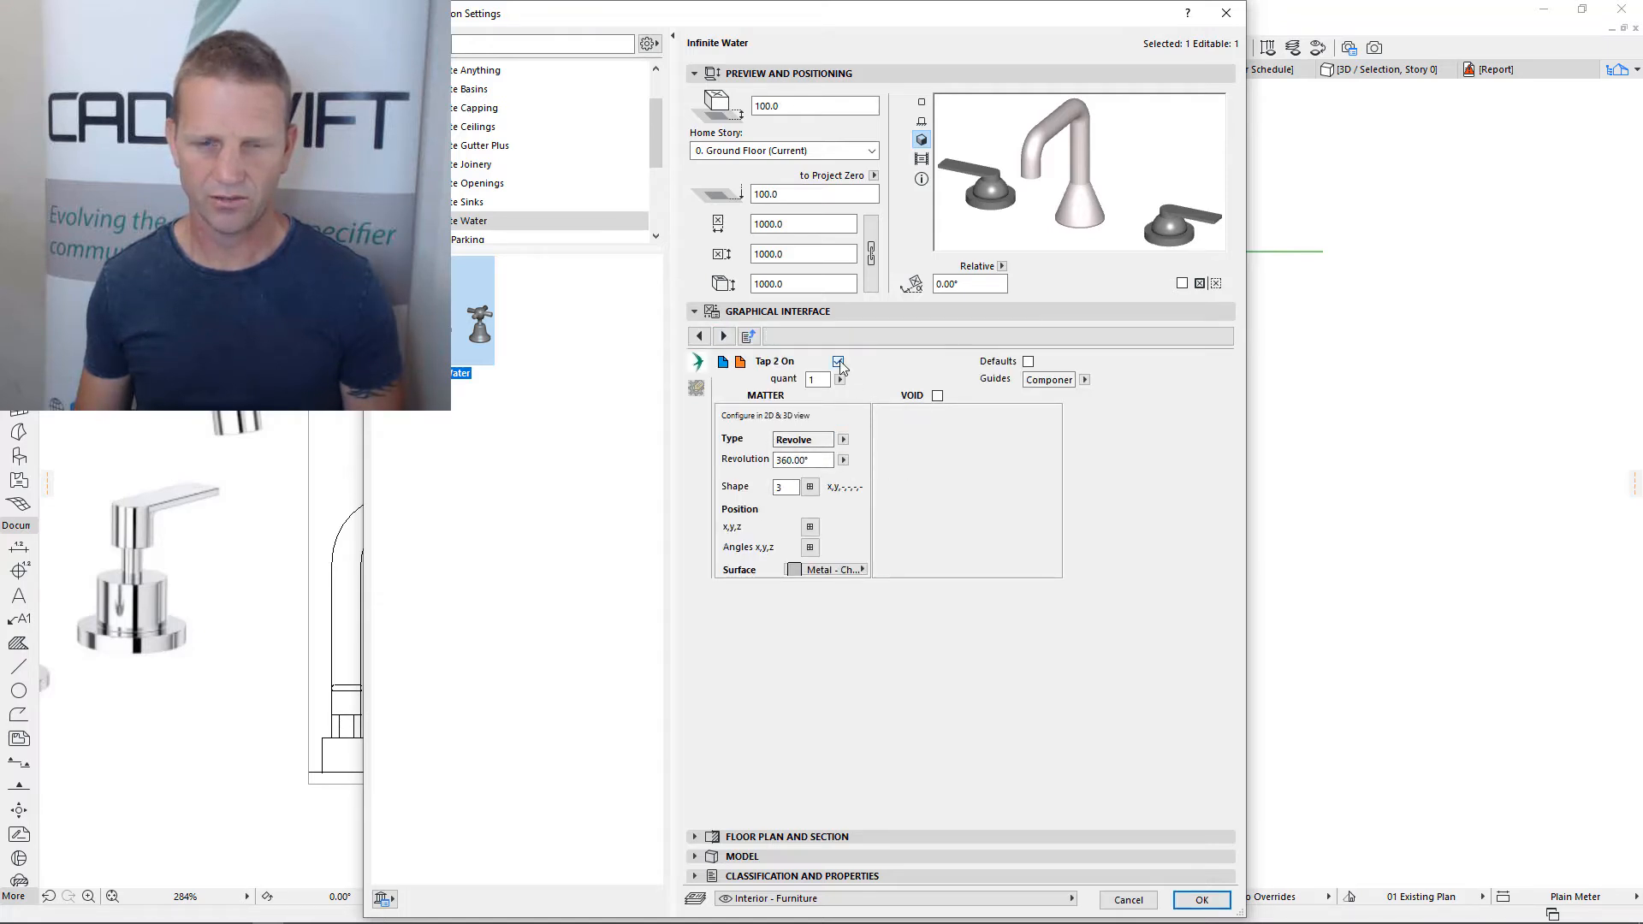
pyautogui.click(839, 362)
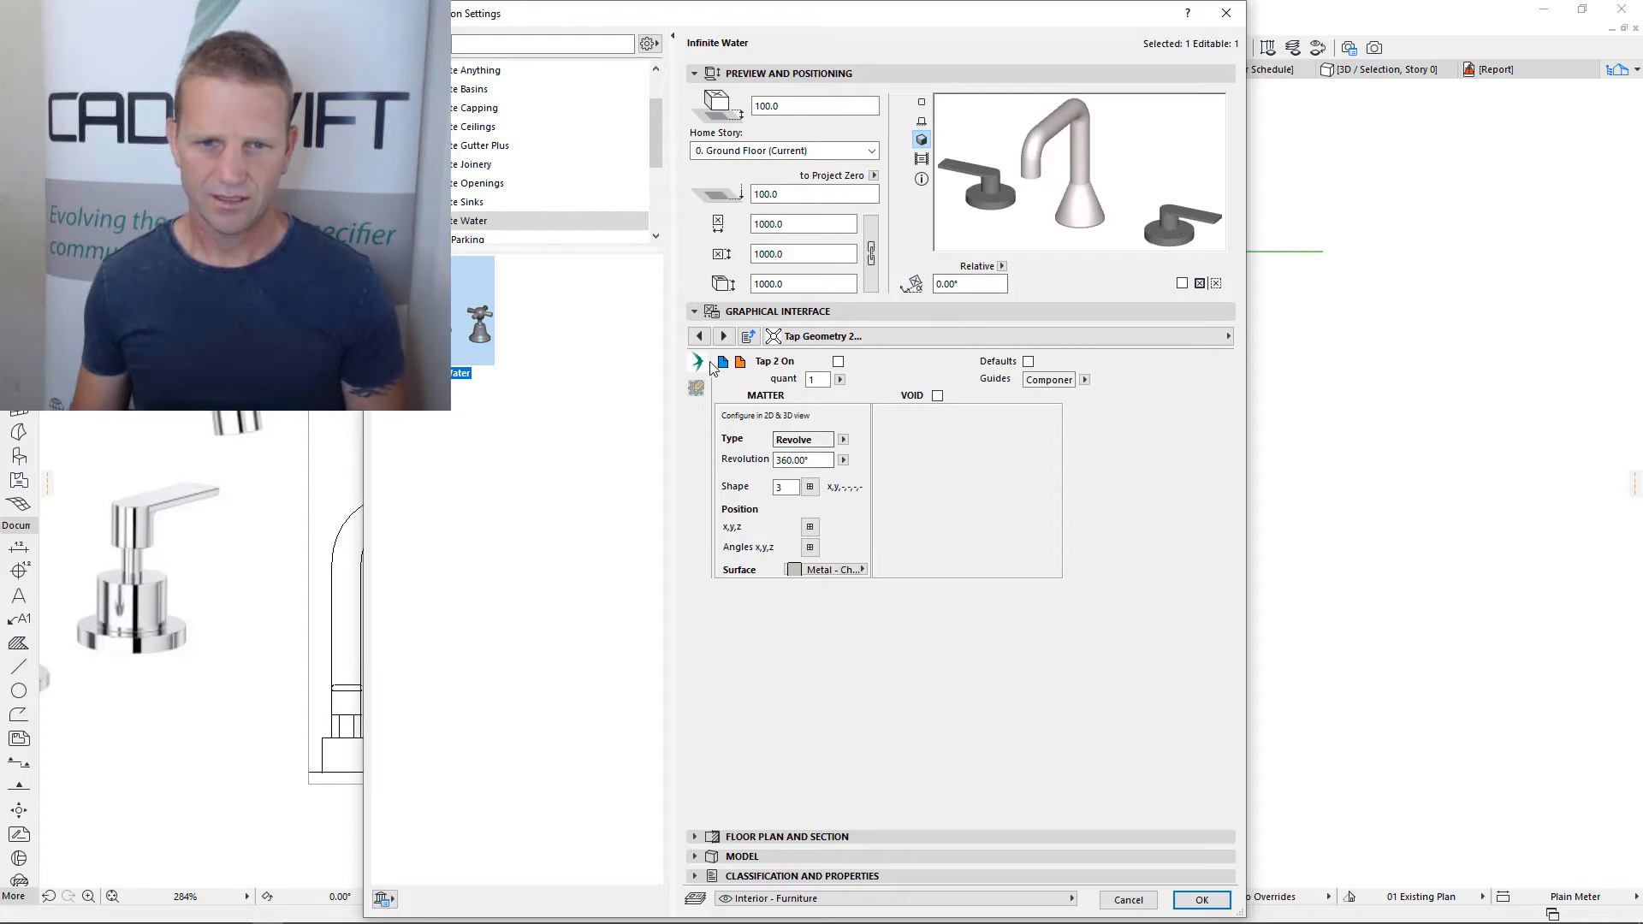
# Change the matter type of Tap Geometry 1 to Revolve
pyautogui.click(698, 335)
pyautogui.click(843, 439)
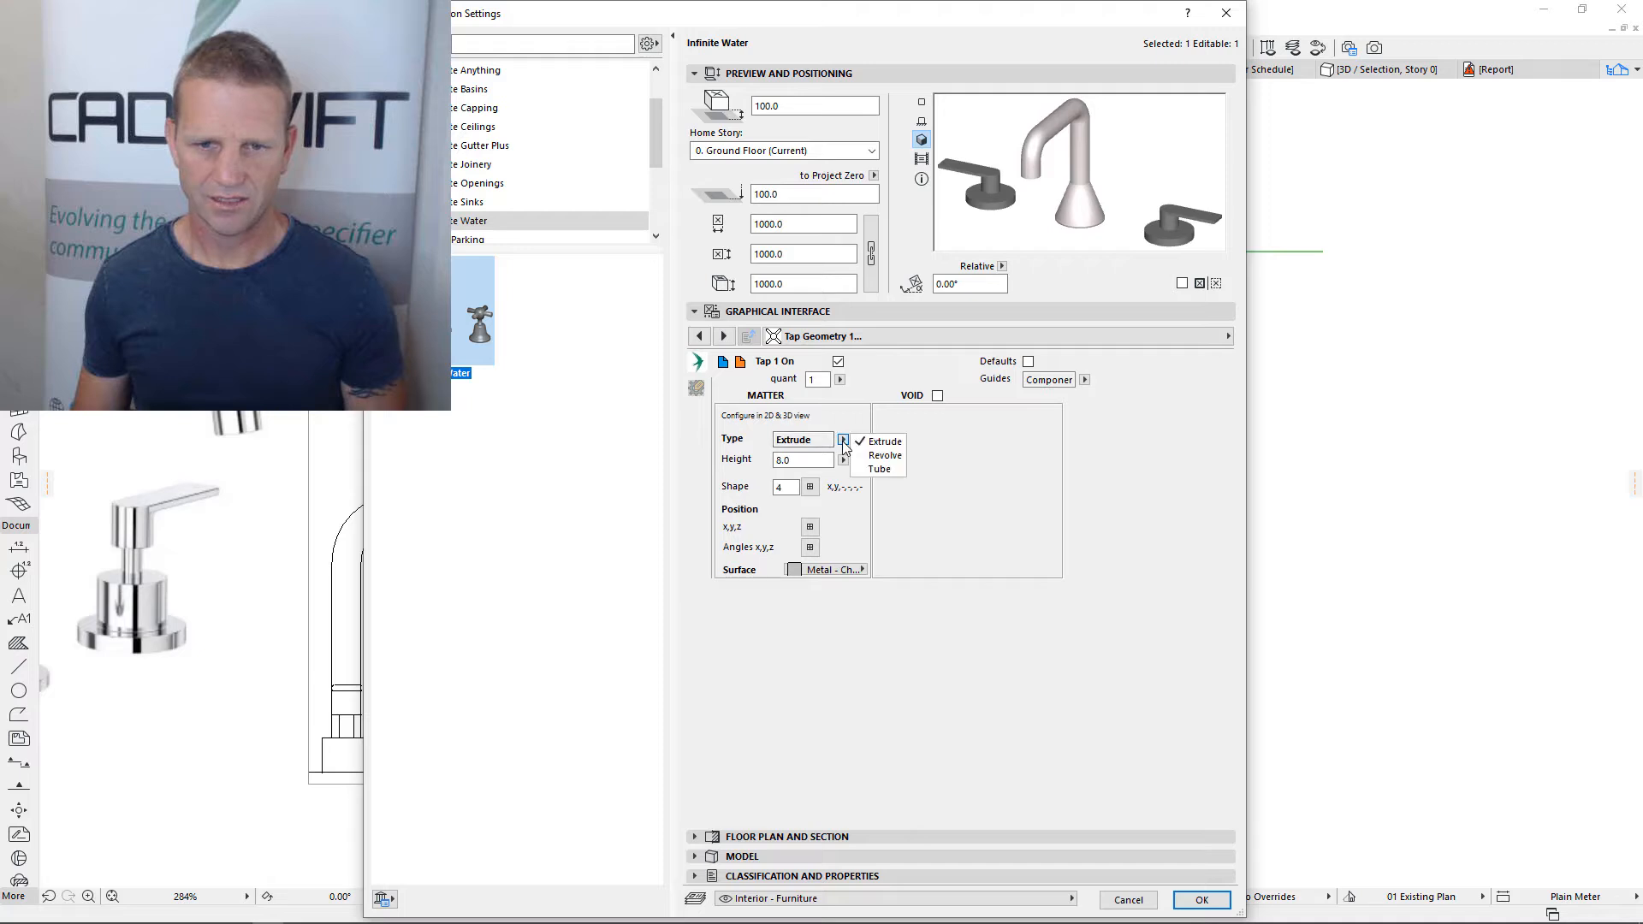
pyautogui.click(880, 457)
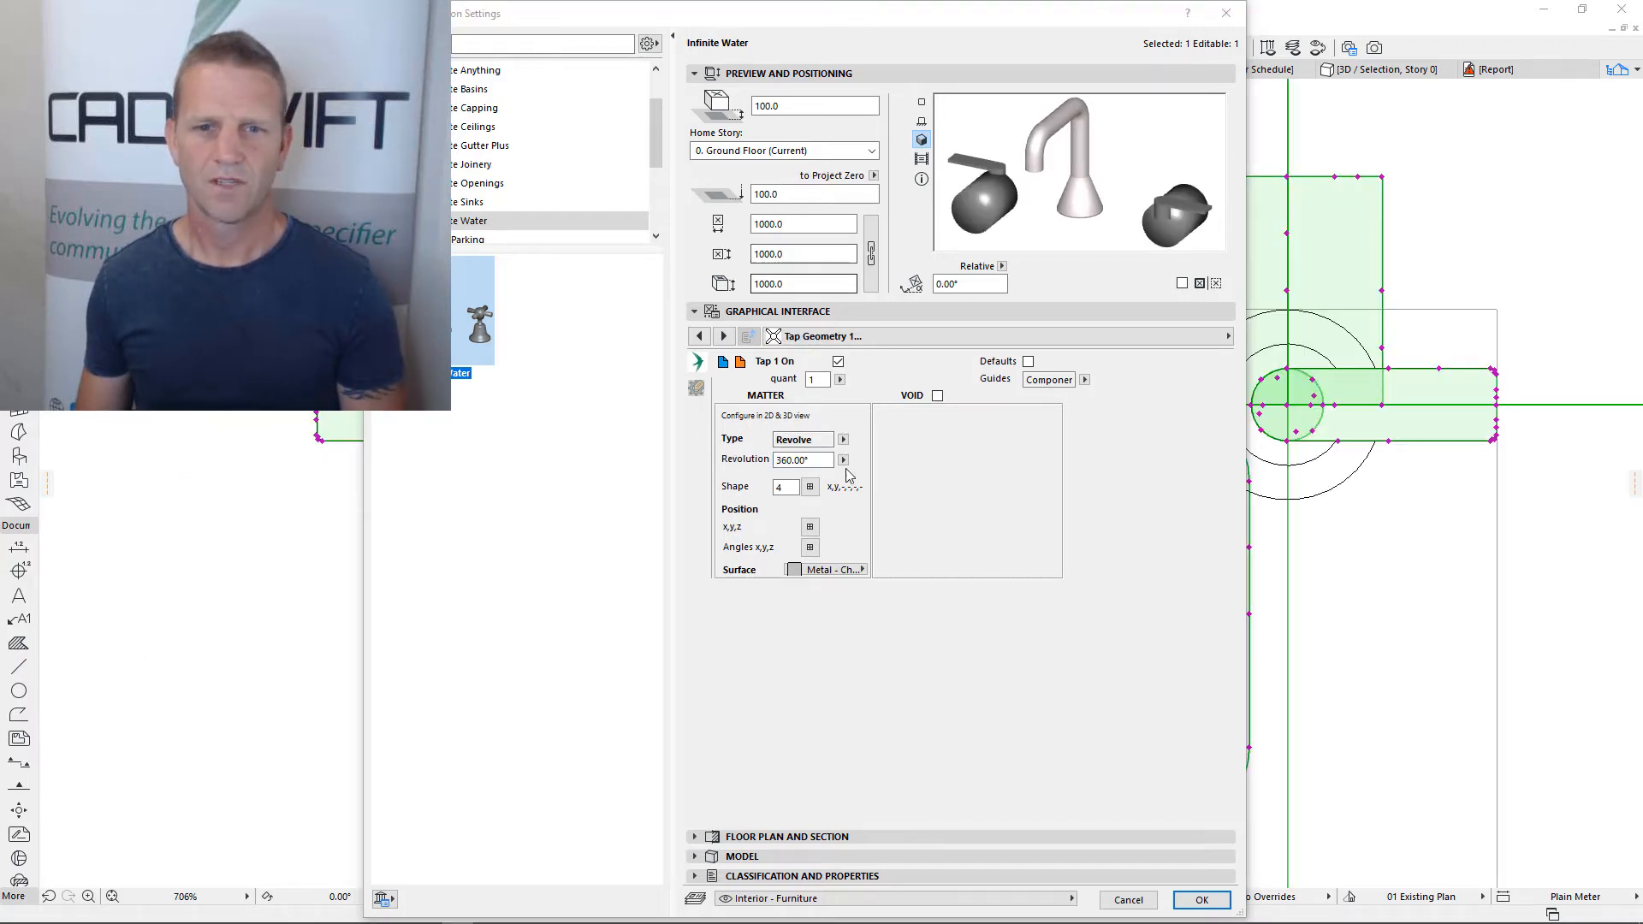
pyautogui.click(838, 361)
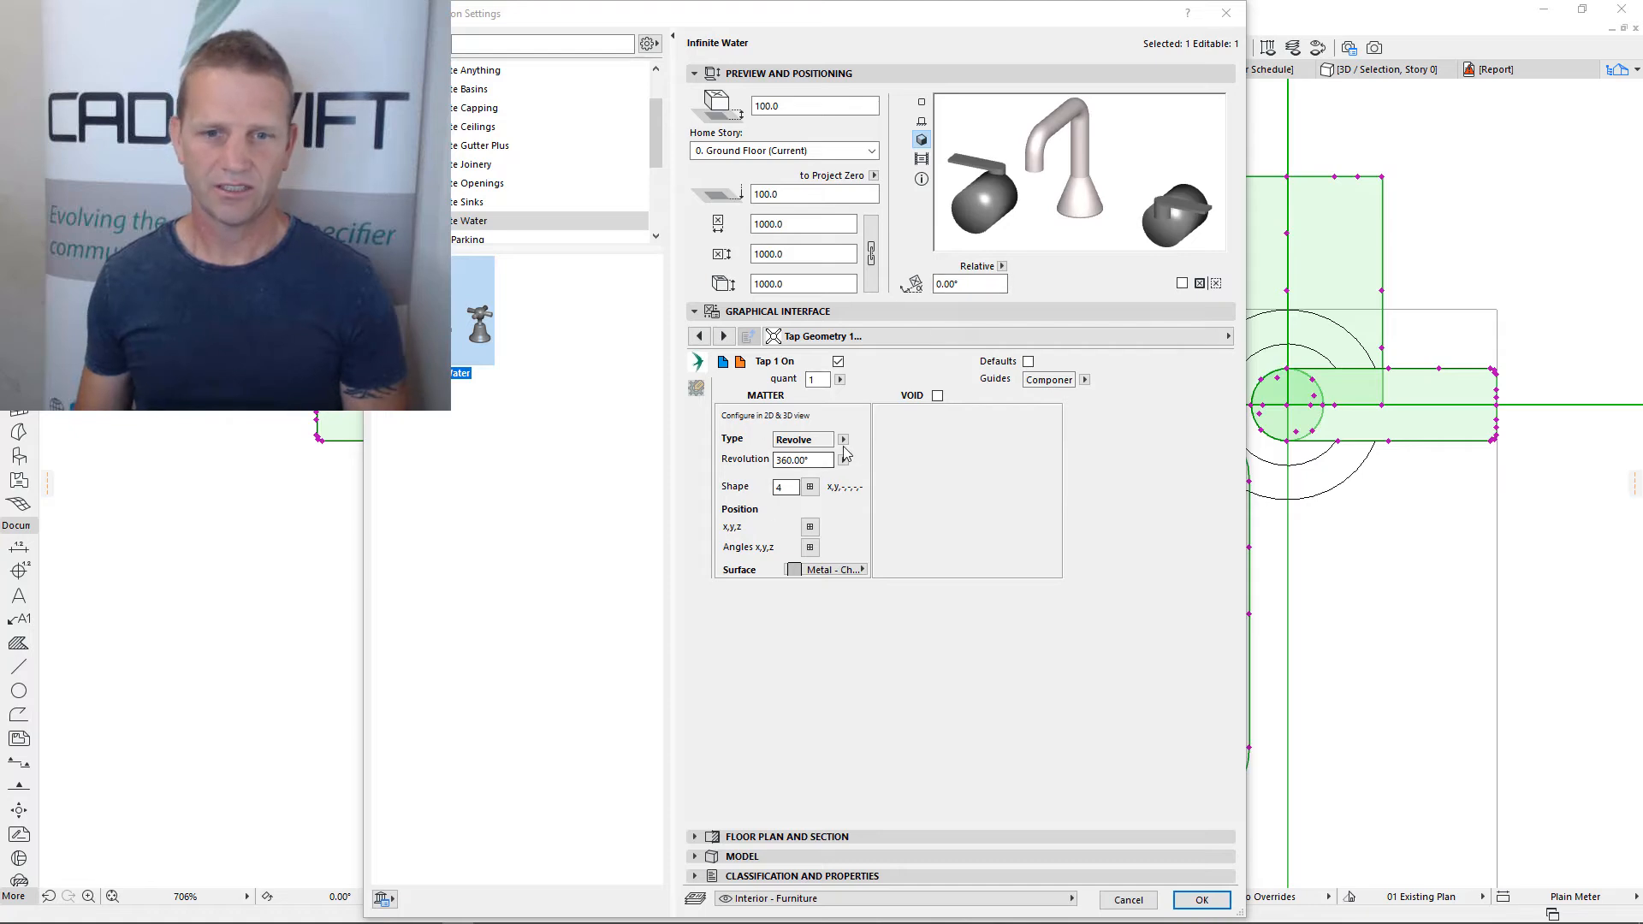
# Check the shape node values and rotation angles of Tap Geometry 1 and apply the tapware settings
pyautogui.click(809, 488)
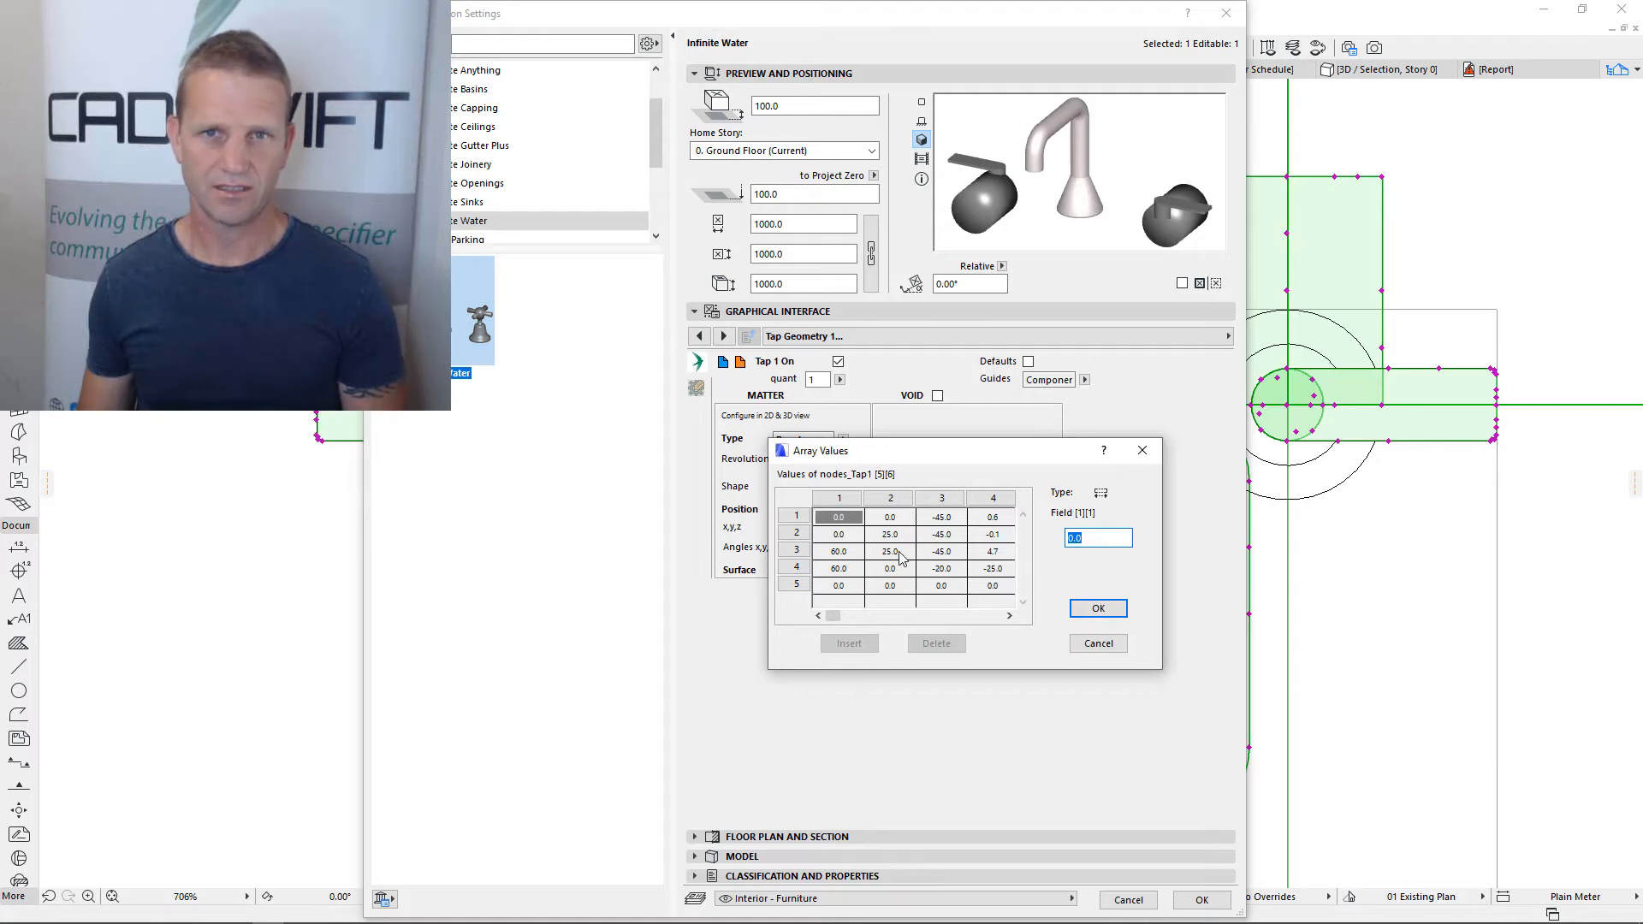
pyautogui.click(1097, 608)
pyautogui.click(809, 548)
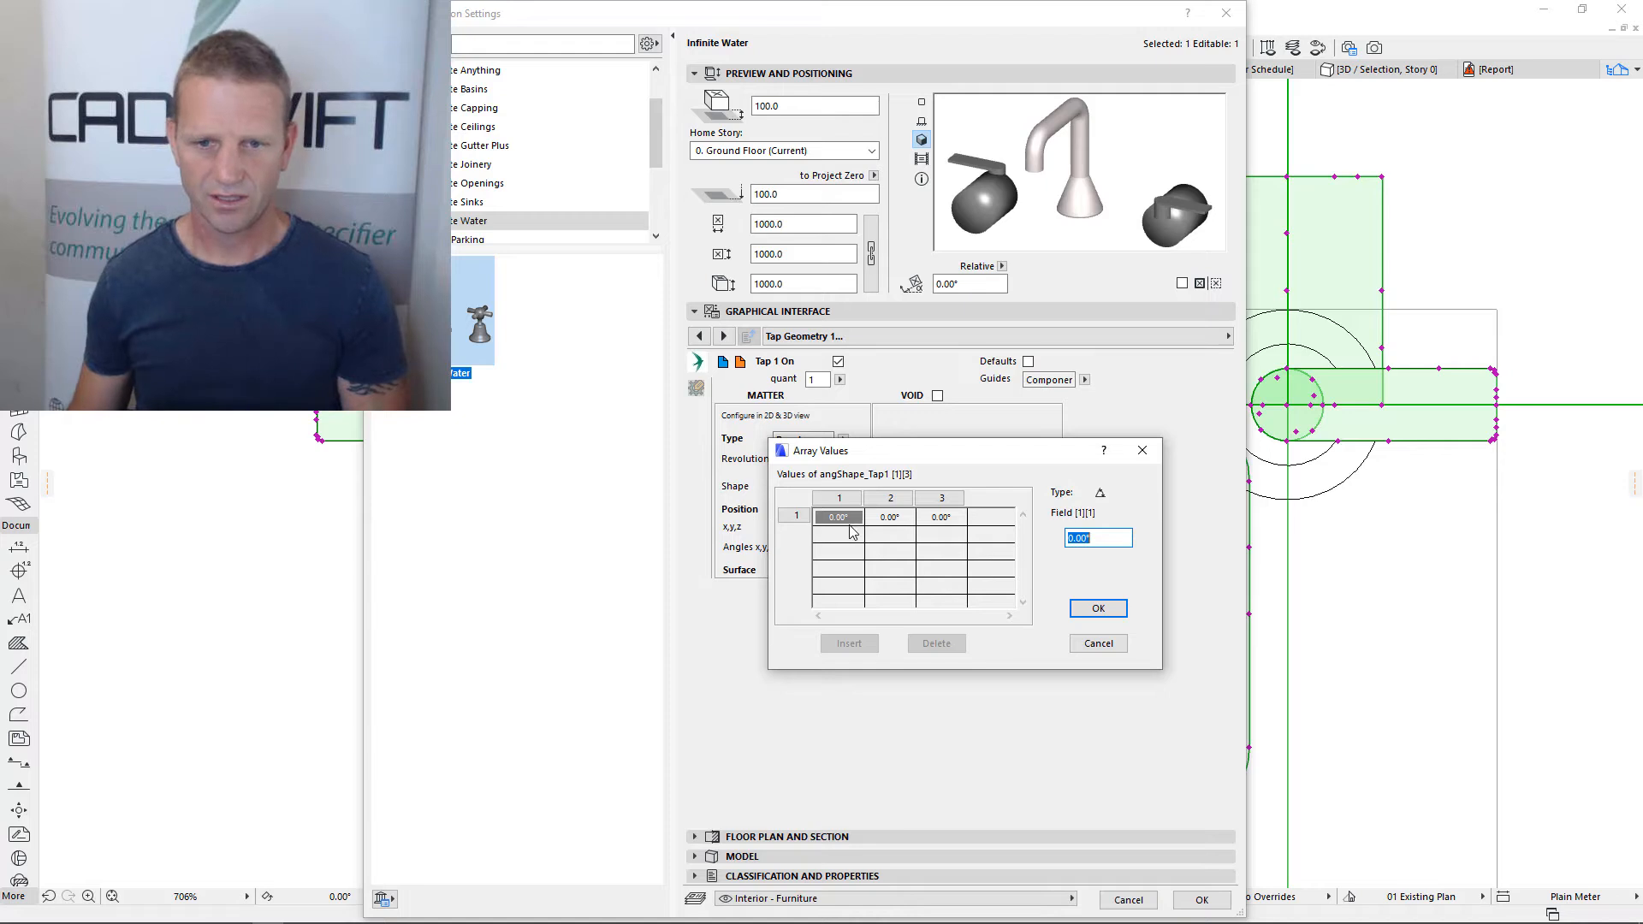
pyautogui.click(886, 518)
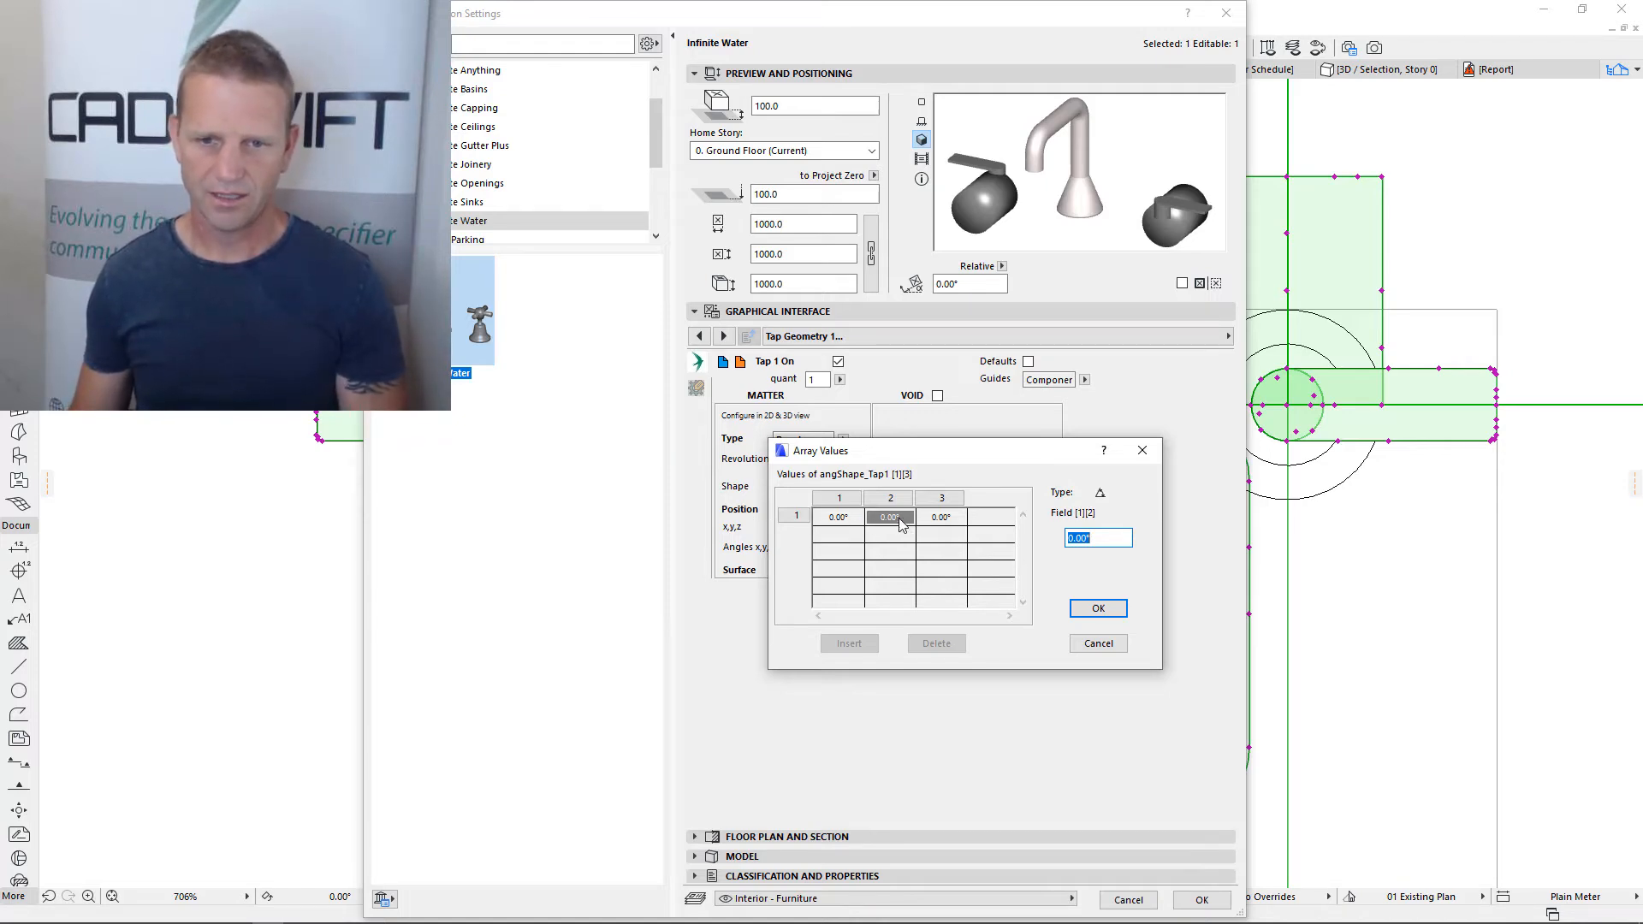
pyautogui.click(1098, 609)
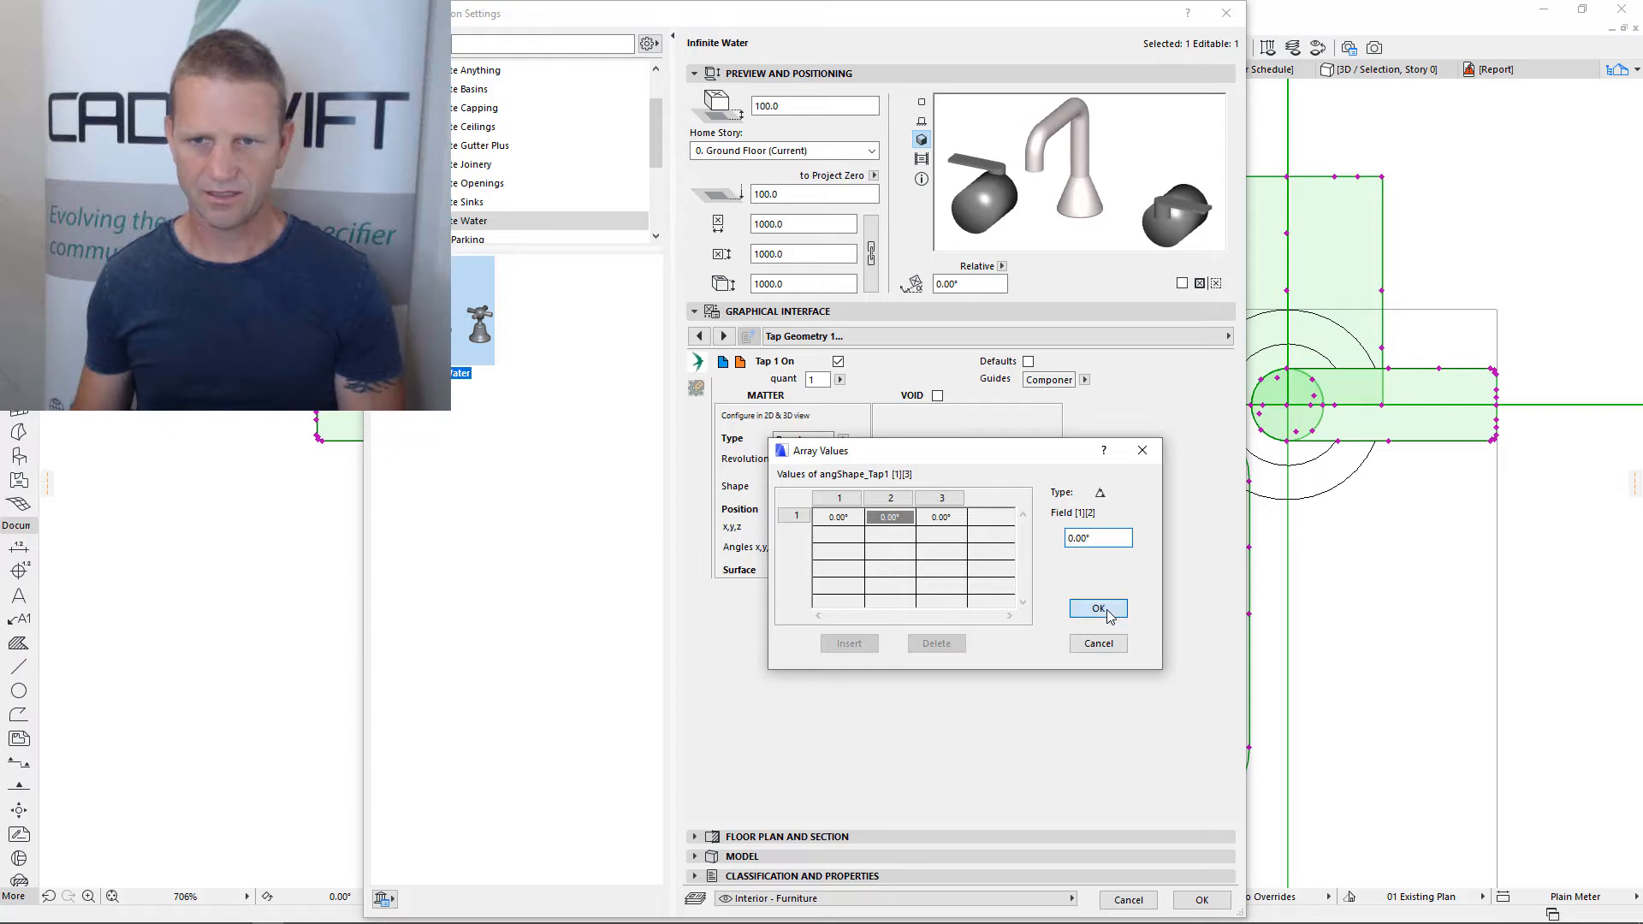
pyautogui.click(1223, 899)
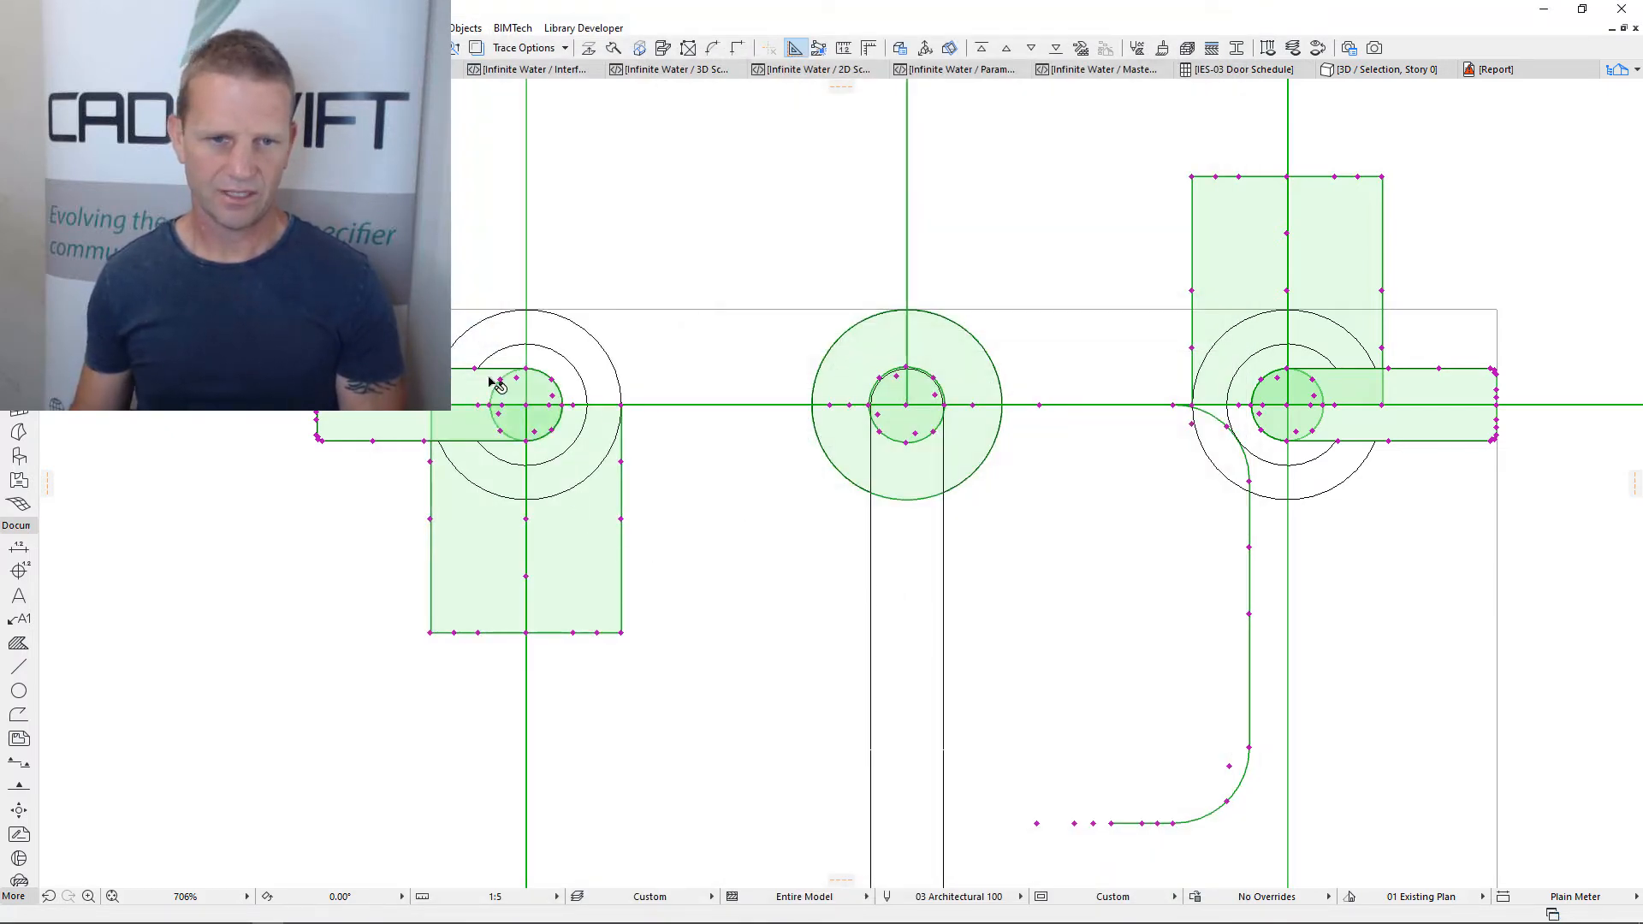
# Move the tapware object so its tap centre sits on the base midpoint of the tap with the right-facing lever in the reference elevation
pyautogui.scroll(-2, 485, 486)
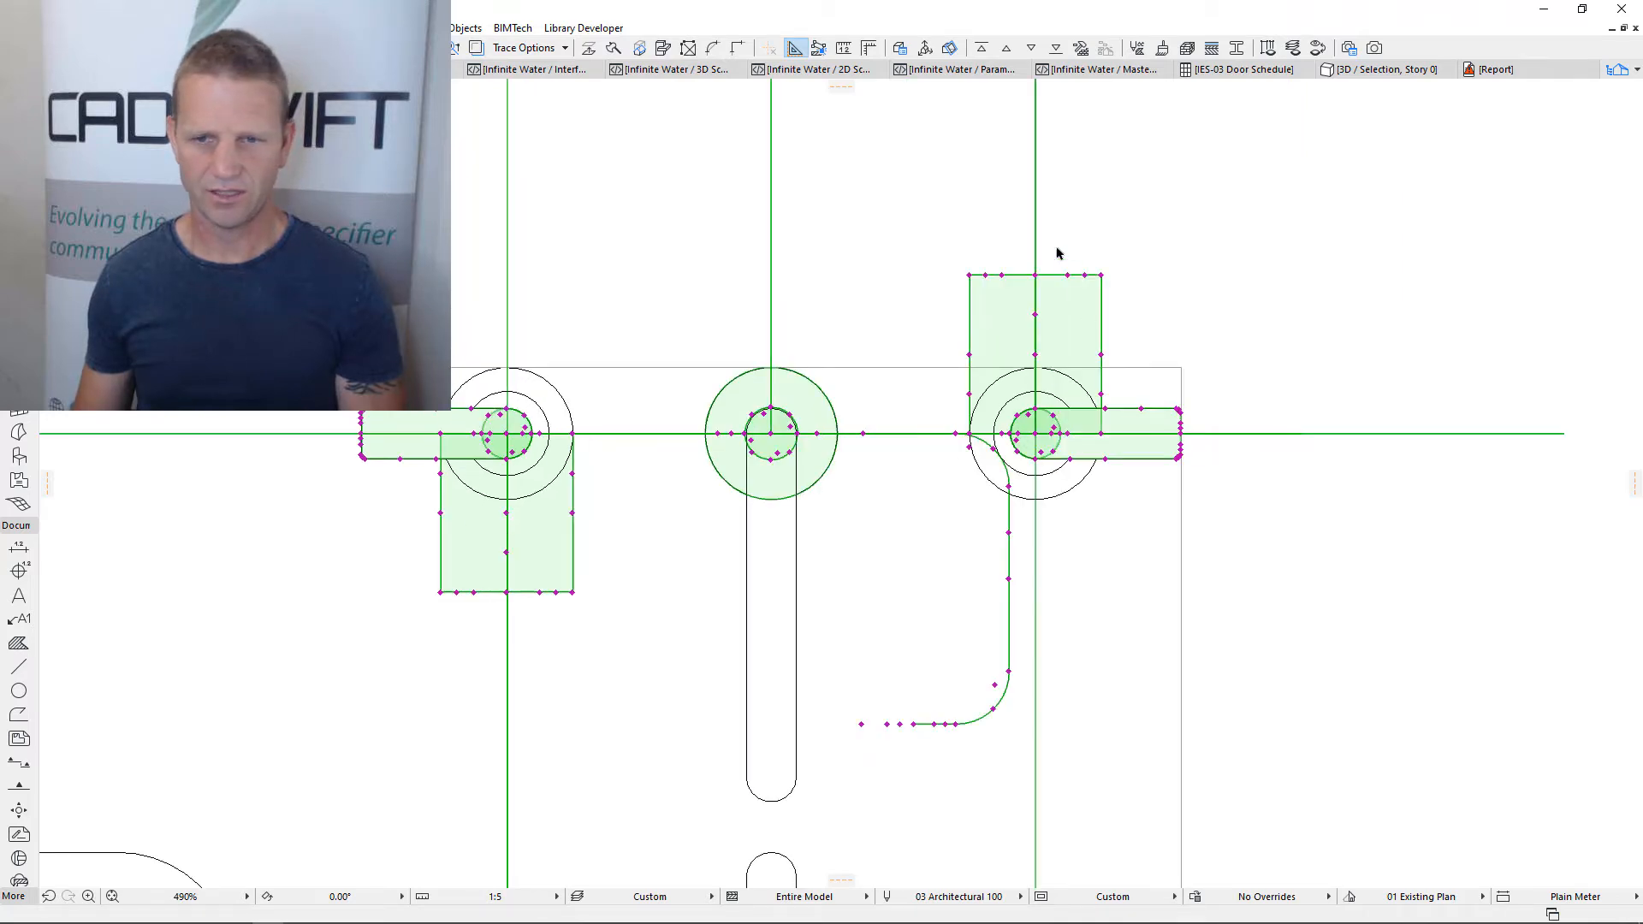
pyautogui.click(1036, 435)
pyautogui.scroll(-5, 975, 484)
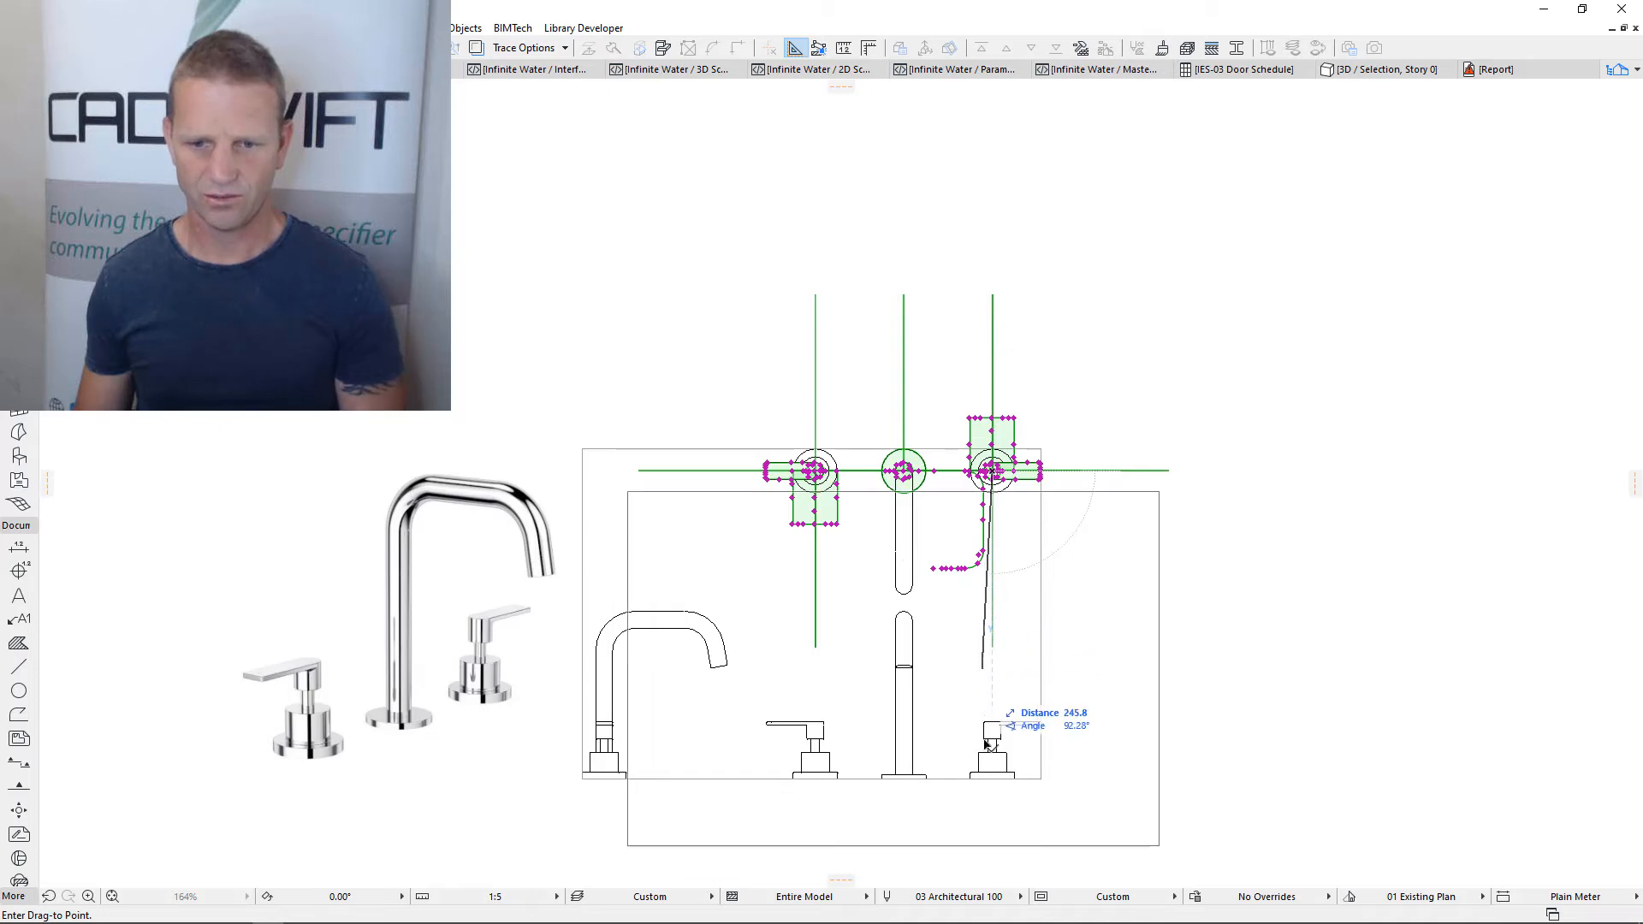
pyautogui.scroll(8, 973, 809)
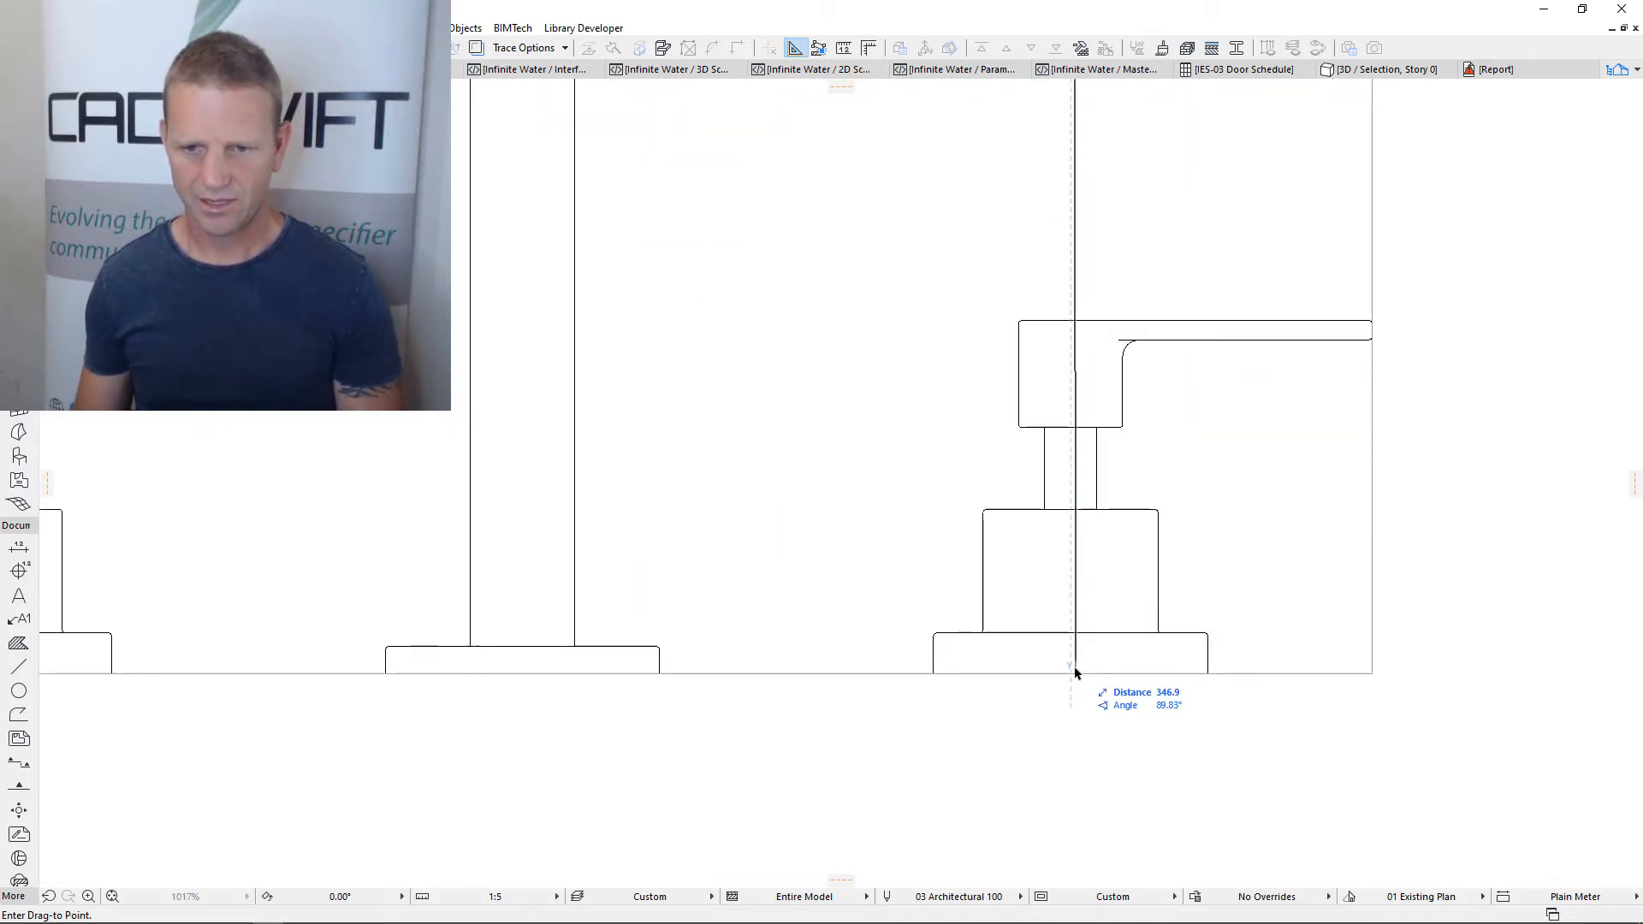
pyautogui.click(1074, 675)
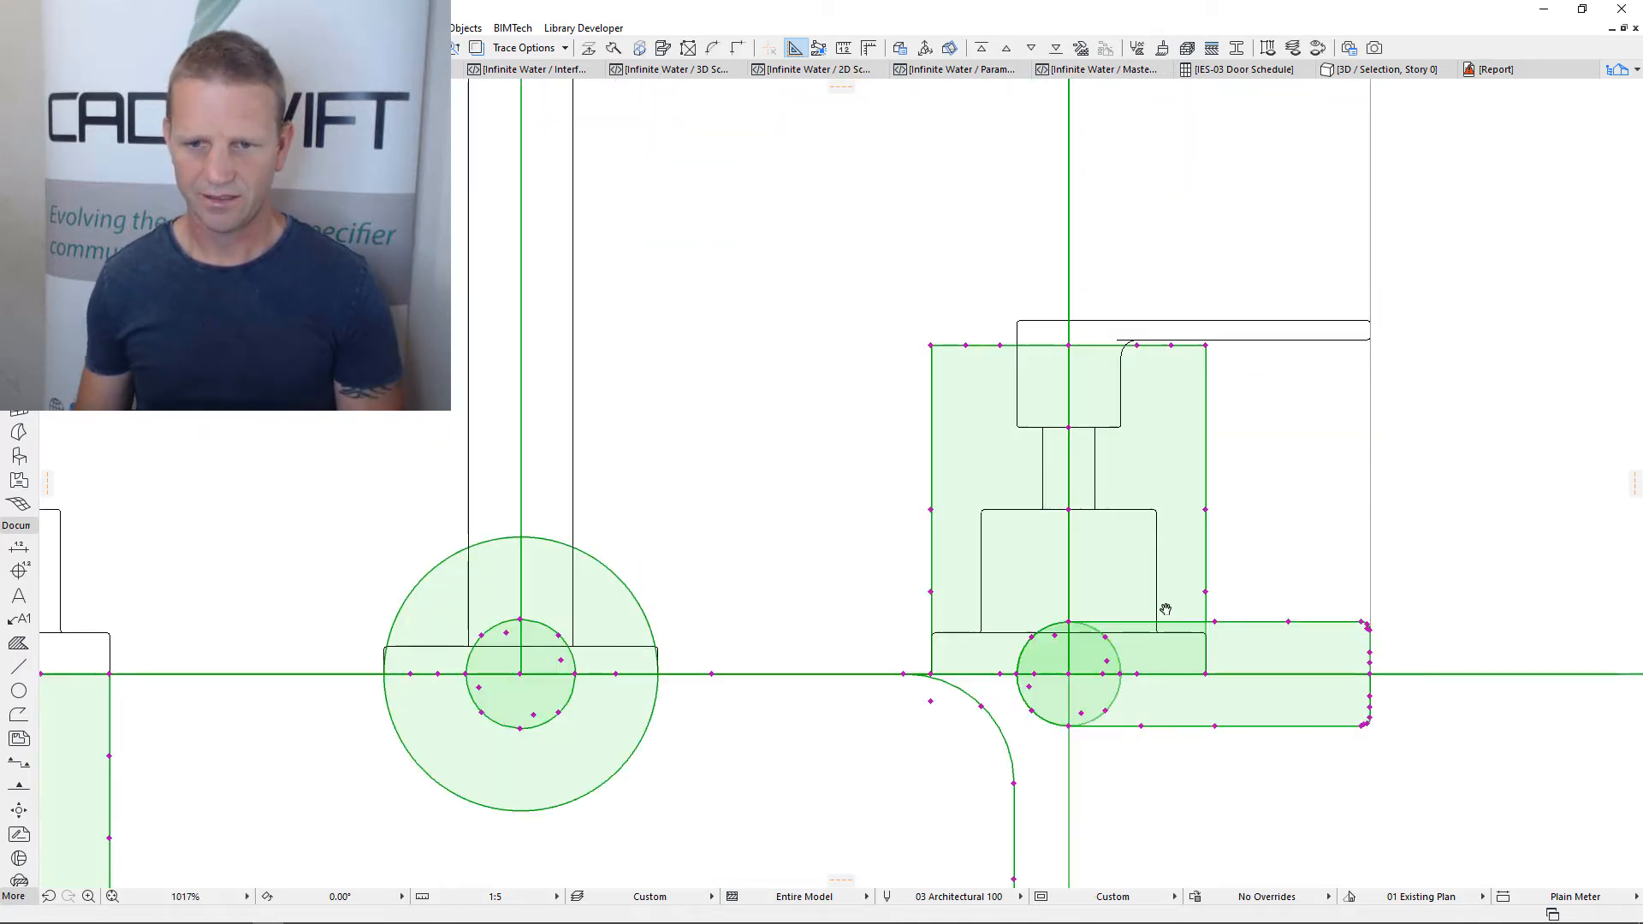
# Stretch the revolve profile's nodes to trace the reference tap's base flange, including the inner corner where the body meets it
pyautogui.moveTo(1198, 616); pyautogui.dragTo(1038, 426, button='middle')
pyautogui.scroll(3, 1037, 391)
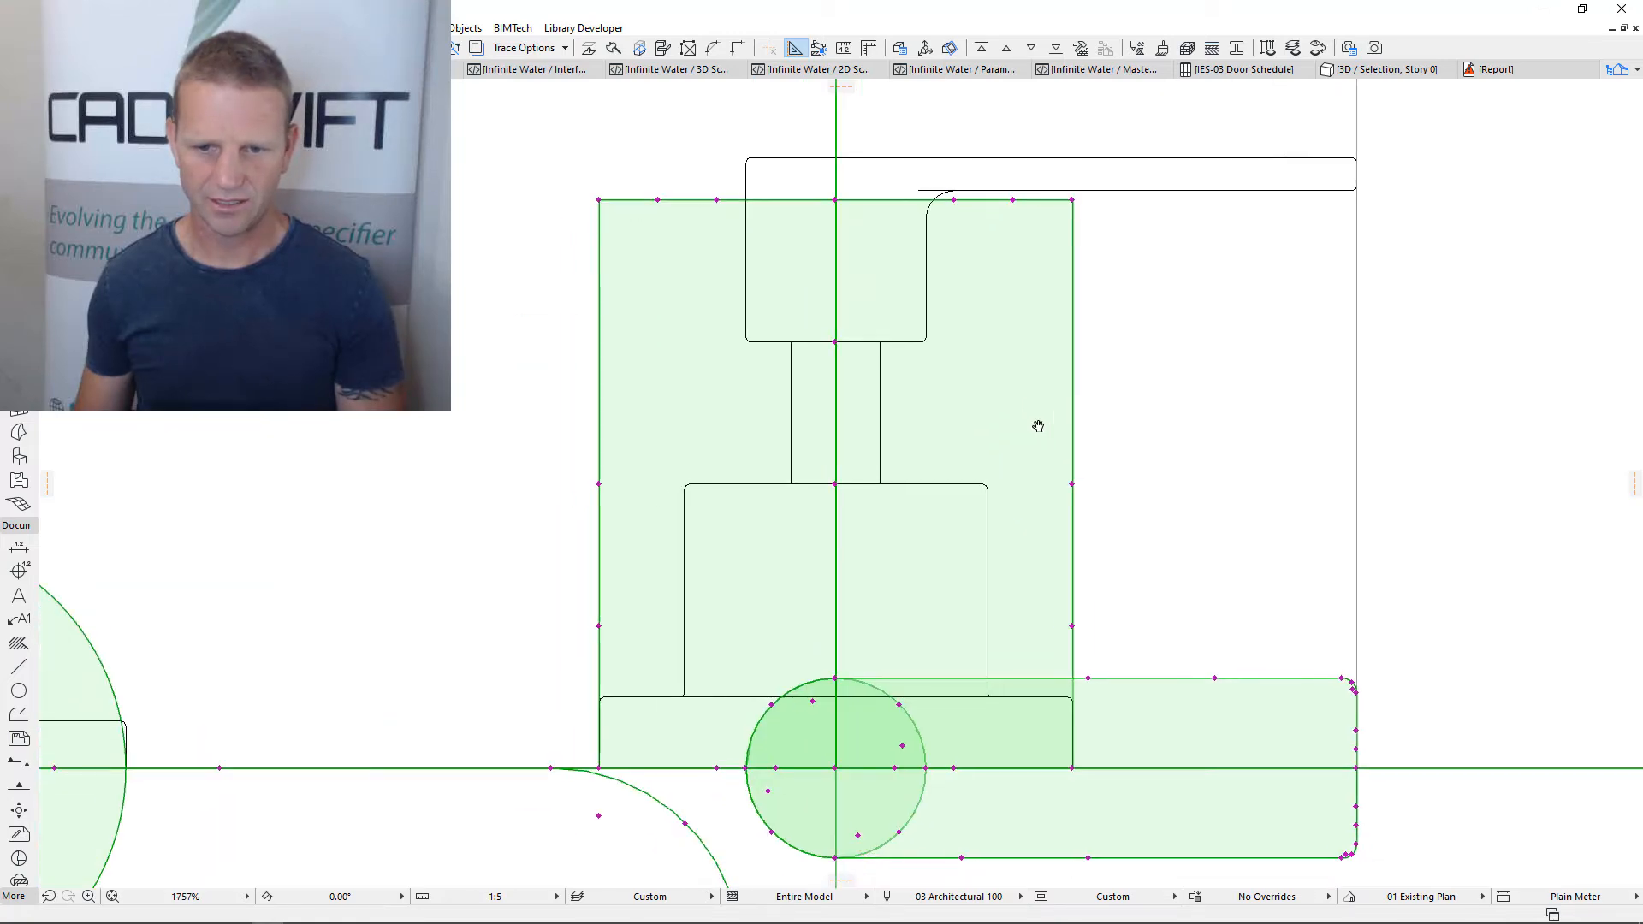
pyautogui.click(1072, 201)
pyautogui.click(990, 695)
pyautogui.click(1014, 572)
pyautogui.scroll(4, 990, 695)
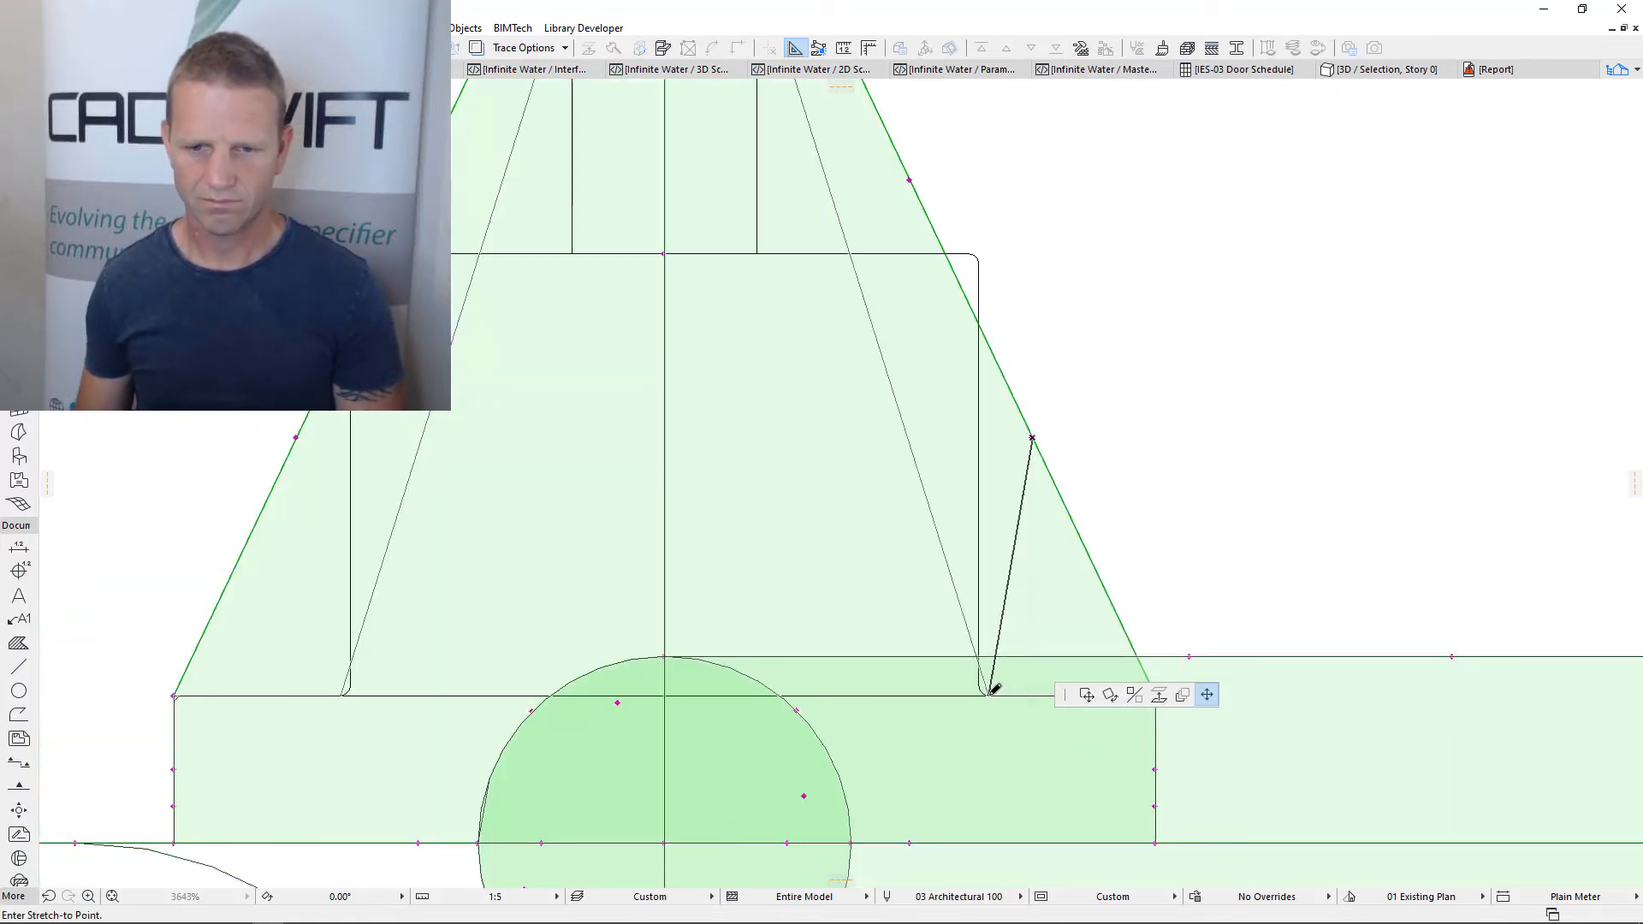
pyautogui.click(980, 695)
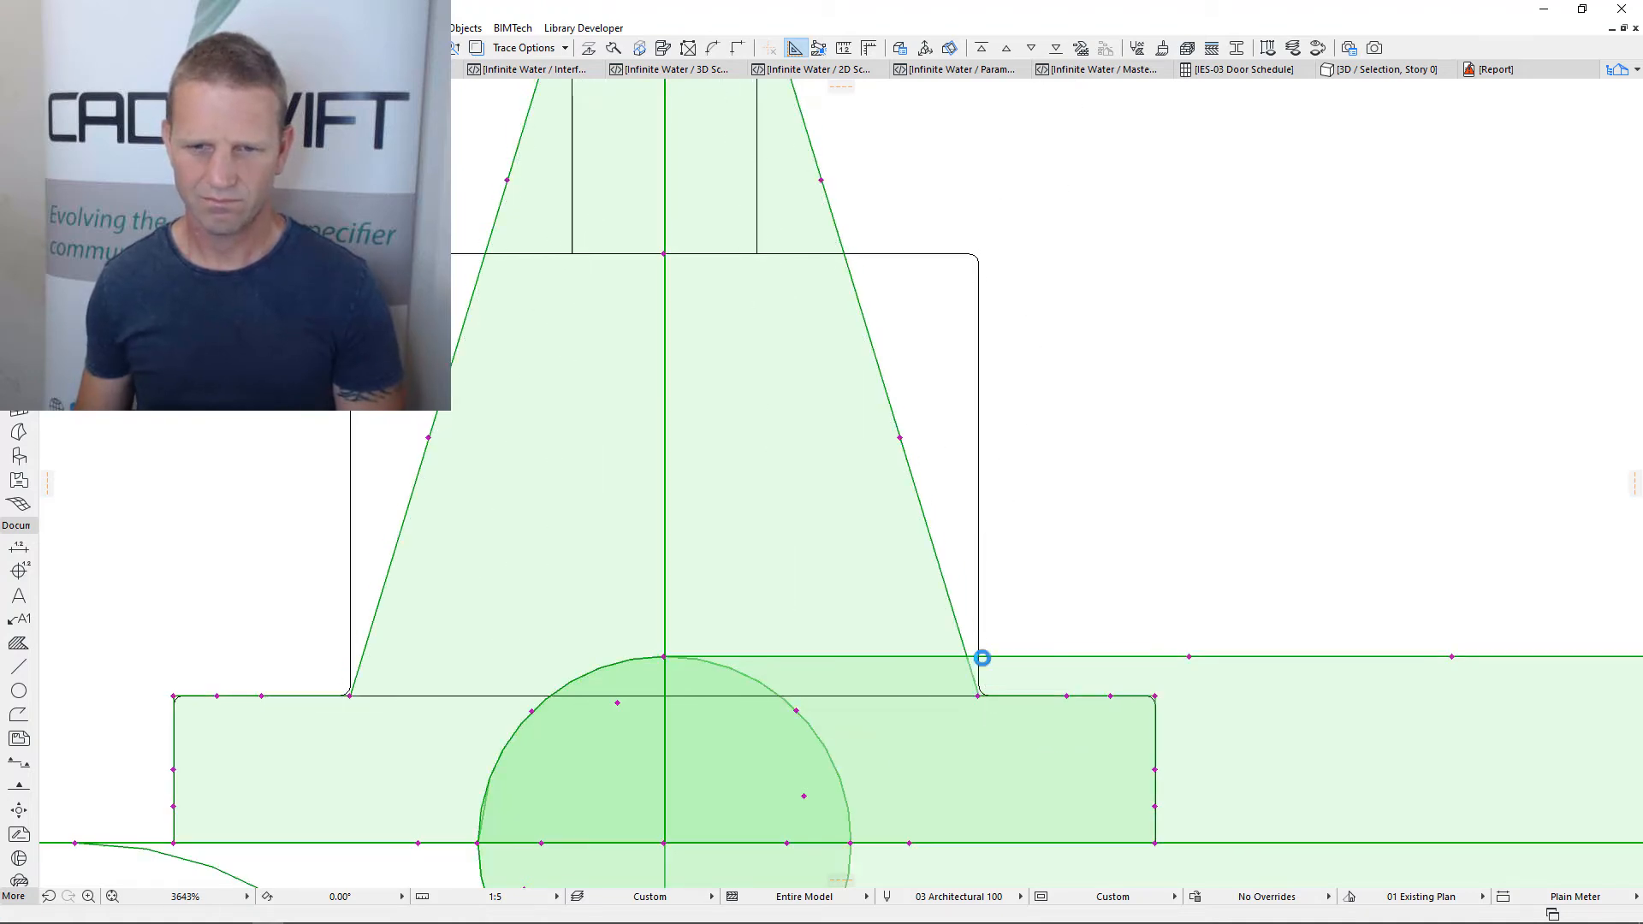
# Pull the sloped edge of the revolve profile out to the body's upper corner so its side follows the reference outline
pyautogui.click(899, 438)
pyautogui.click(979, 263)
pyautogui.click(978, 264)
pyautogui.click(970, 255)
pyautogui.hotkey('ctrl', 'z')
pyautogui.click(978, 264)
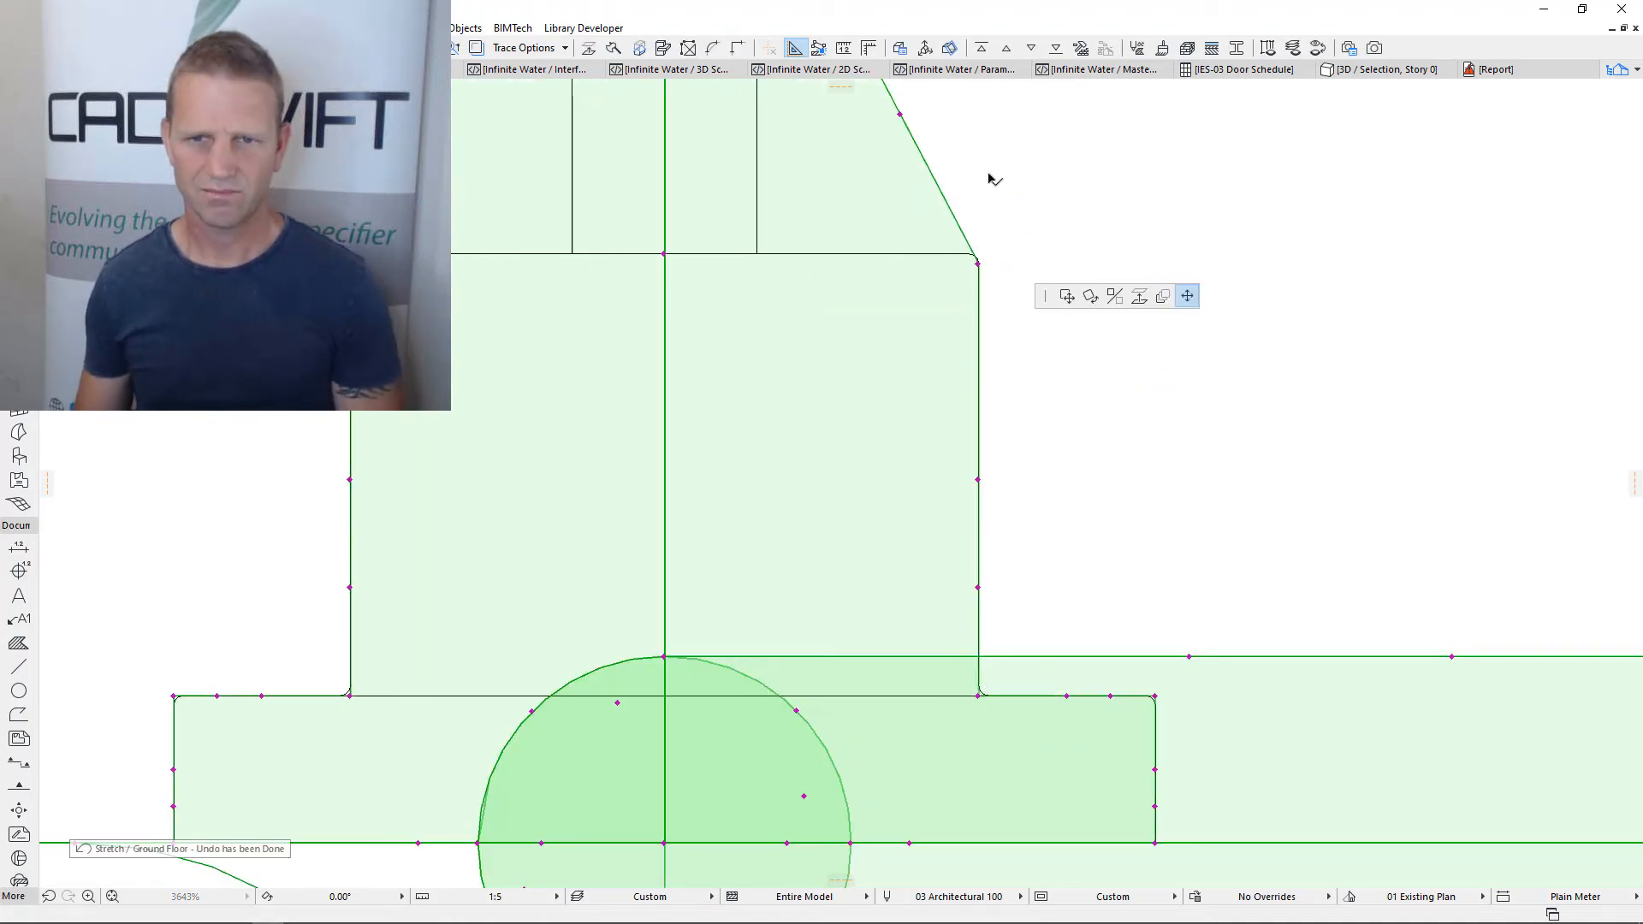
pyautogui.click(964, 265)
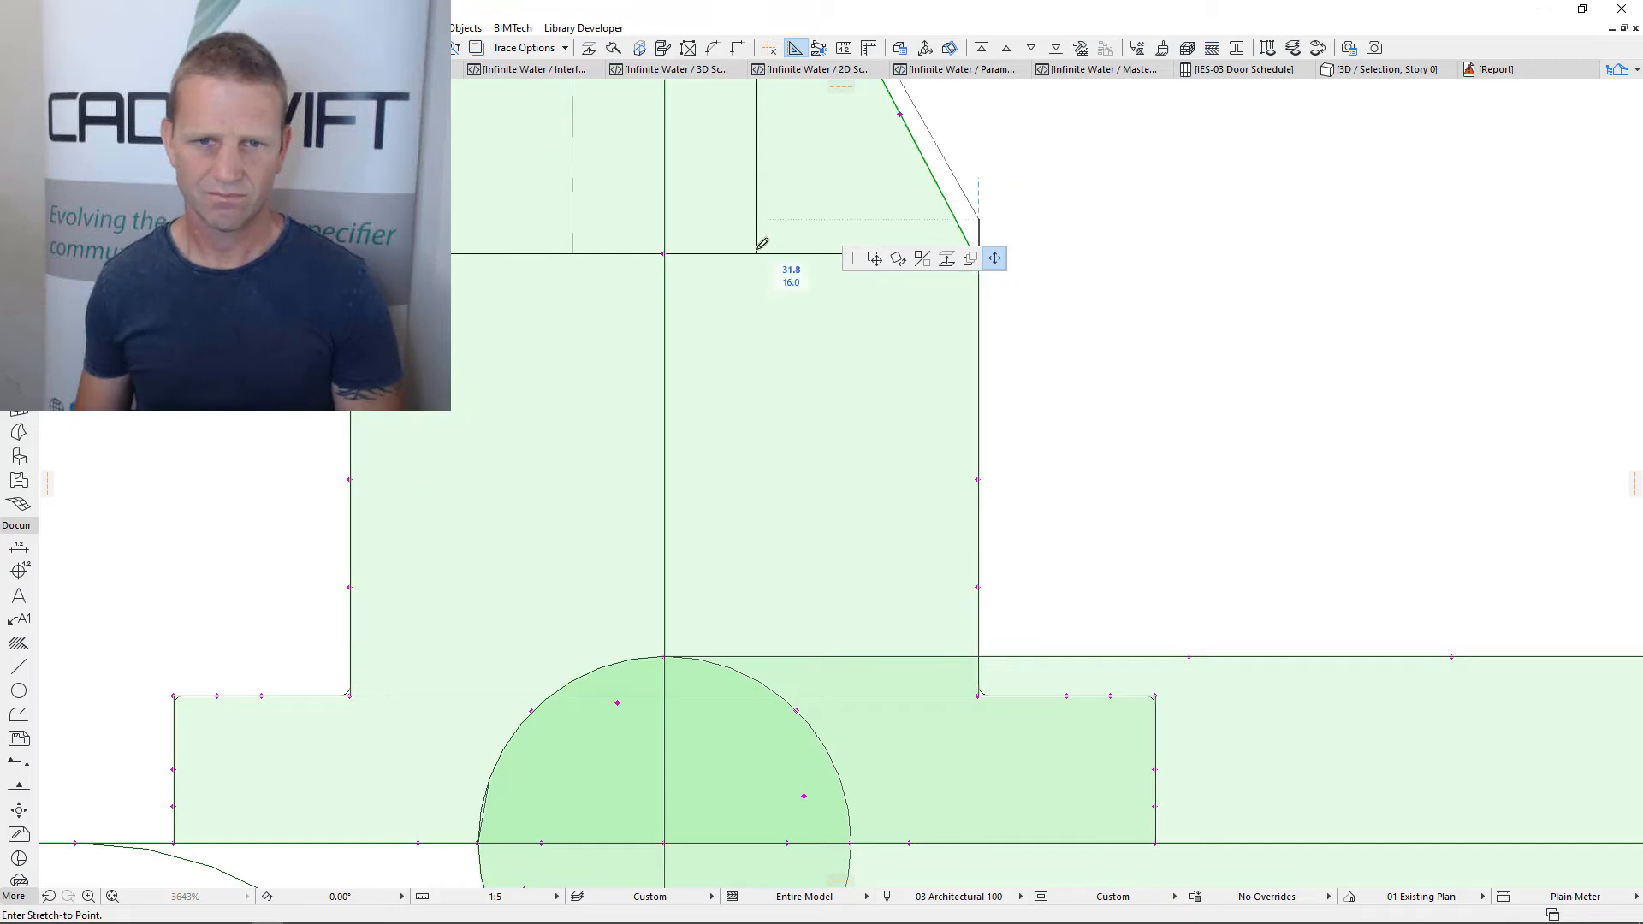
# Lower the profile's apex to the underside of the lever hub and stretch its edge nodes to the reference stem's lower and upper corners
pyautogui.scroll(-3, 851, 376)
pyautogui.click(815, 210)
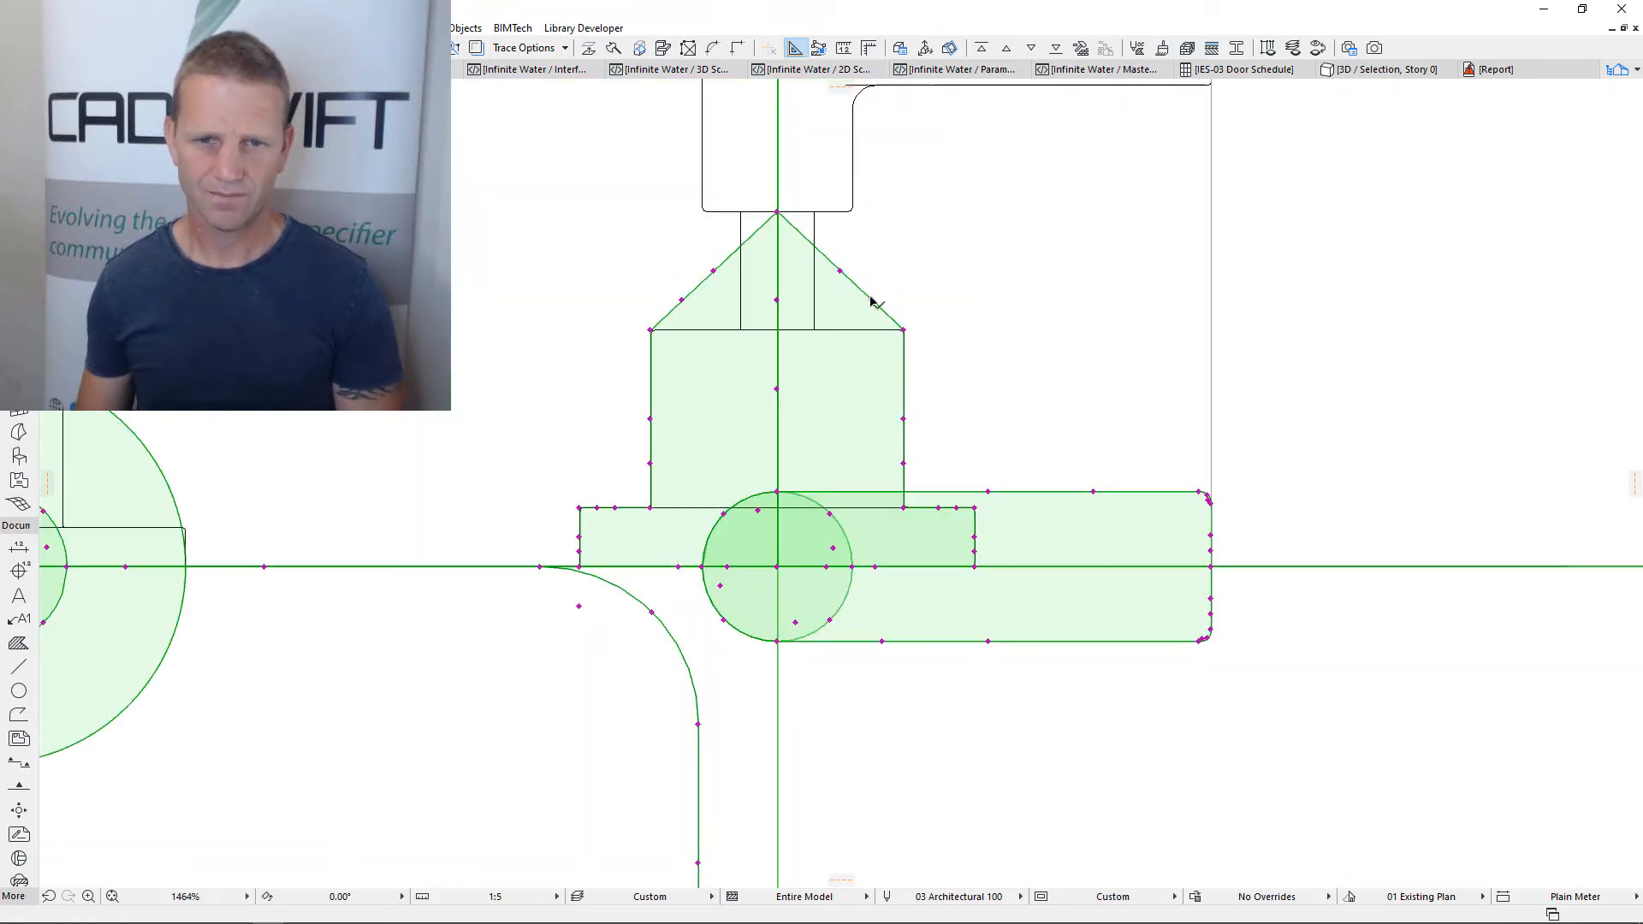
pyautogui.click(872, 300)
pyautogui.click(814, 328)
pyautogui.click(804, 299)
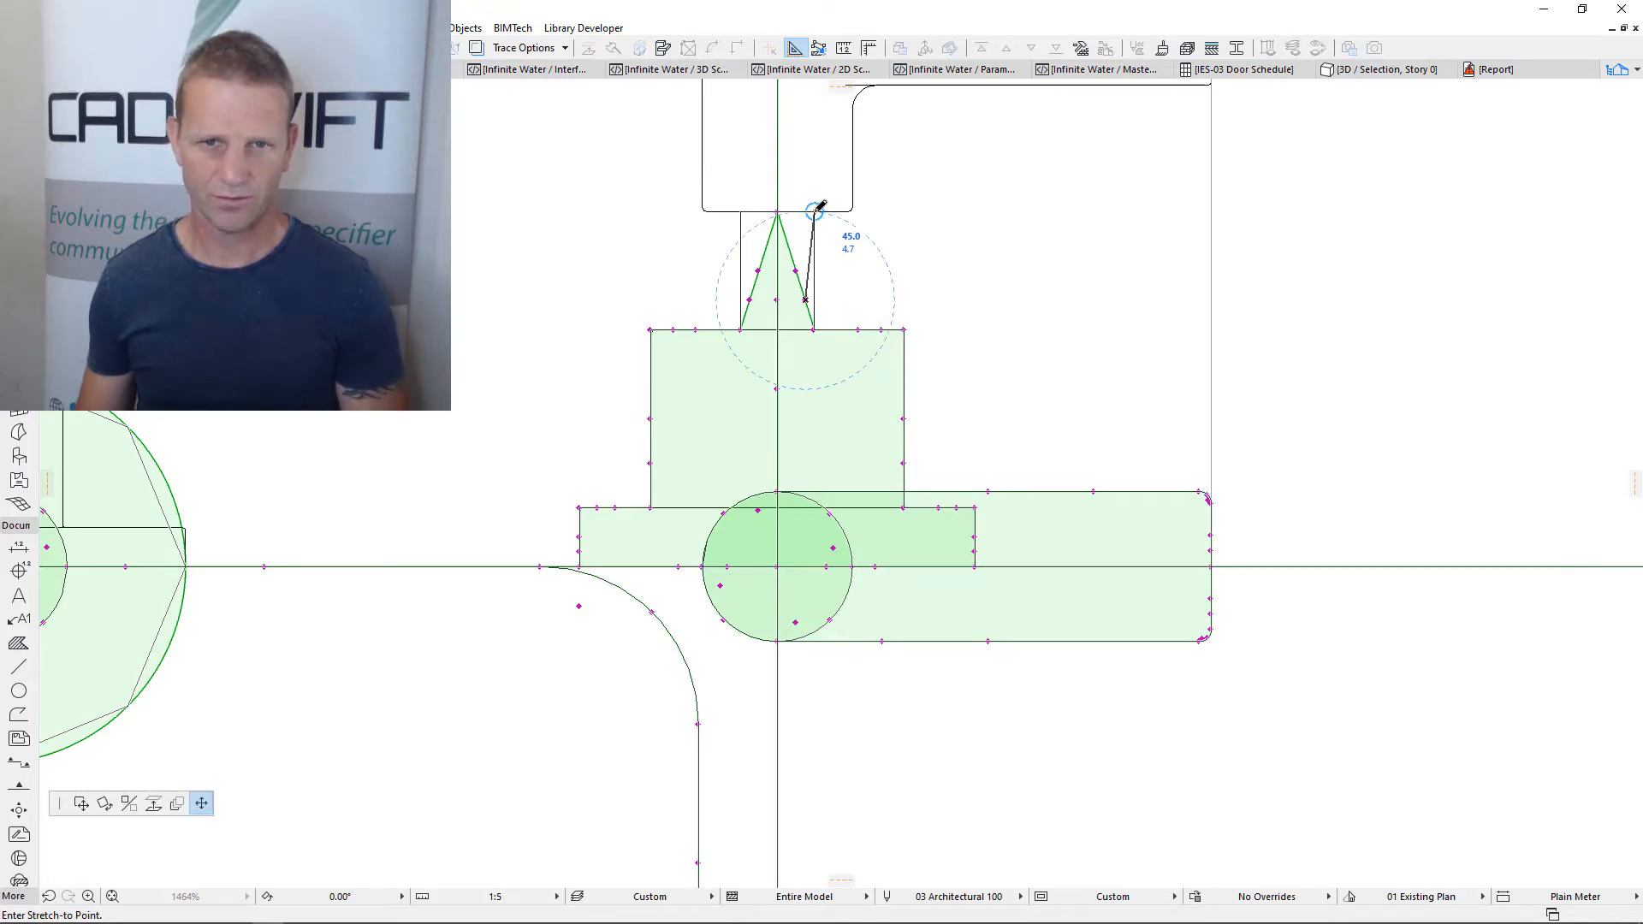
pyautogui.click(835, 242)
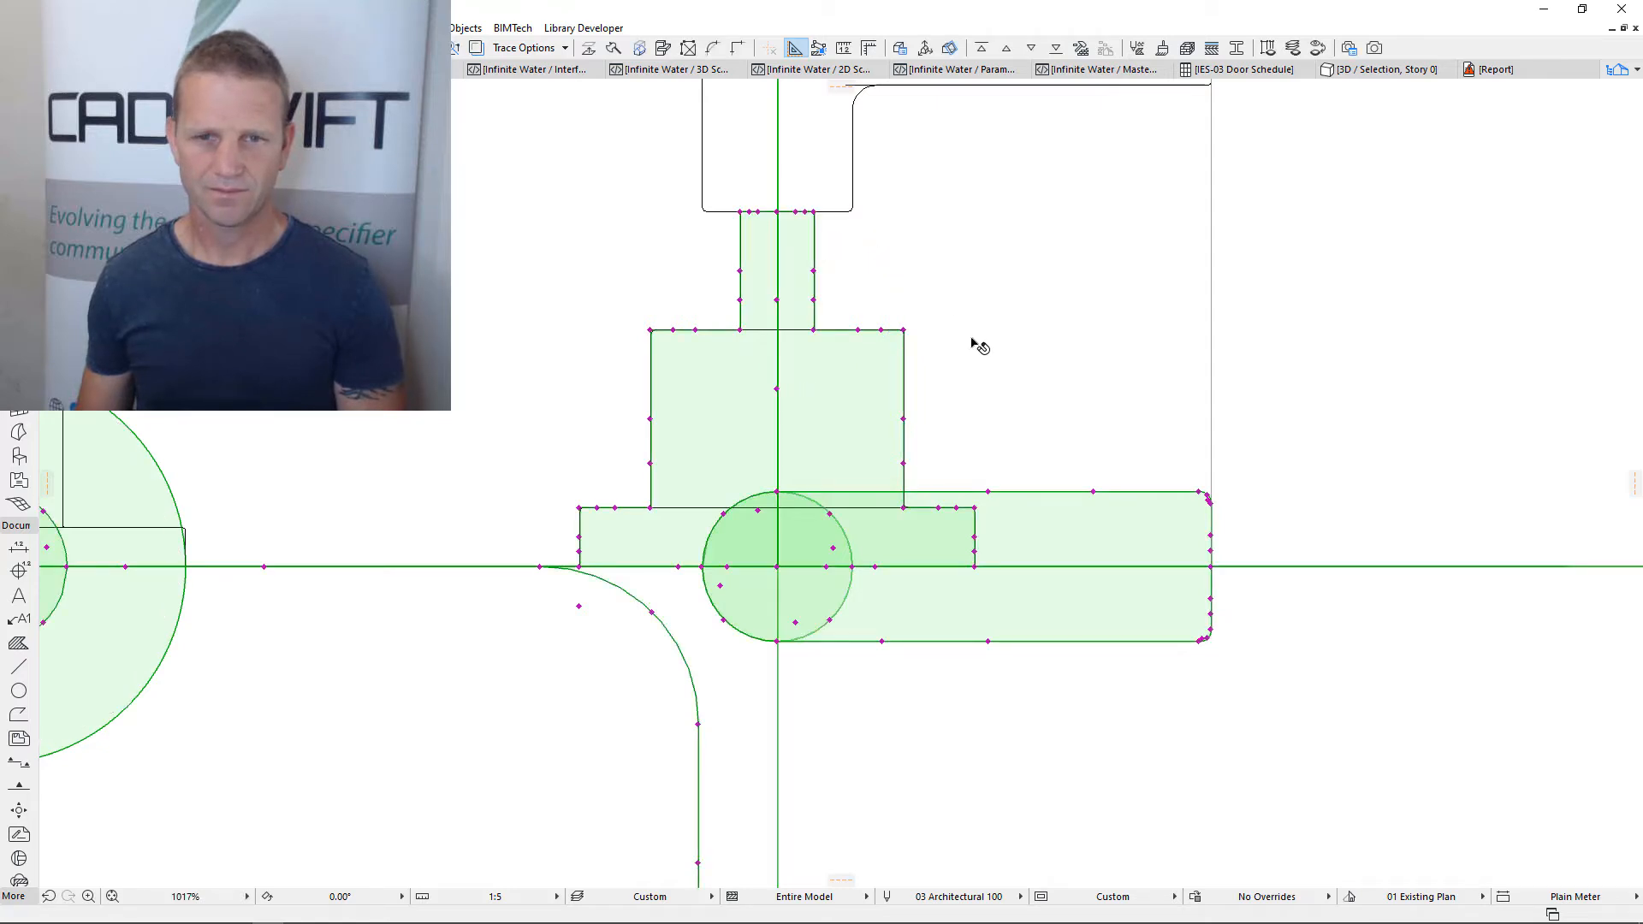
# Reopen the tapware settings and set the y rotation angle of Tap Geometry 1 to -90°
pyautogui.scroll(-3, 979, 345)
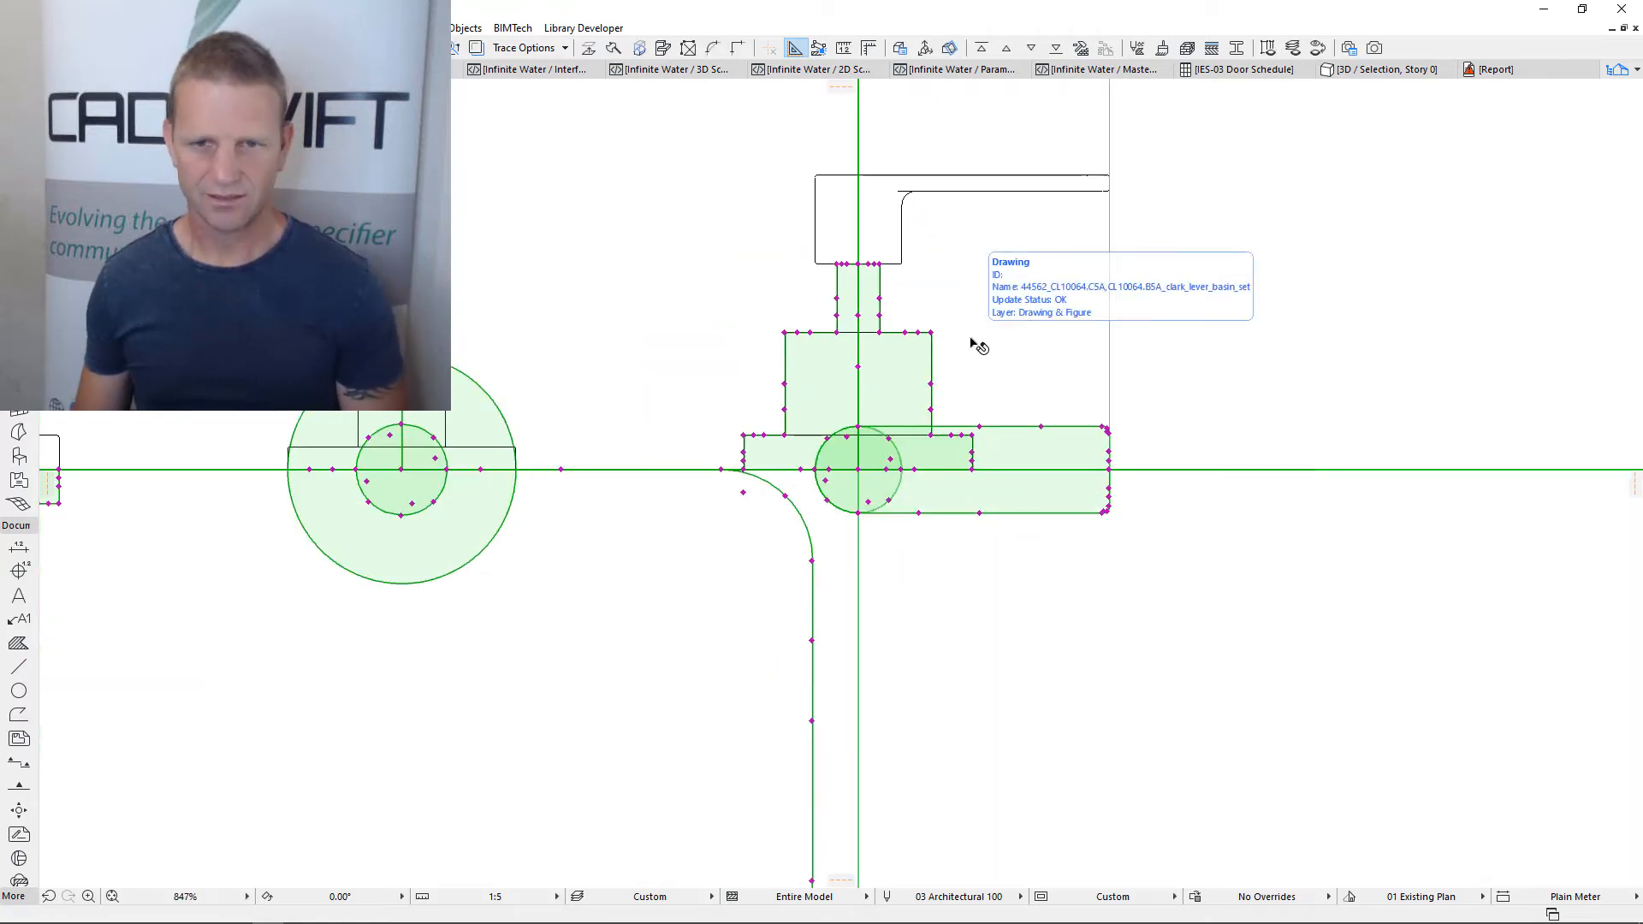
pyautogui.hotkey('ctrl', 't')
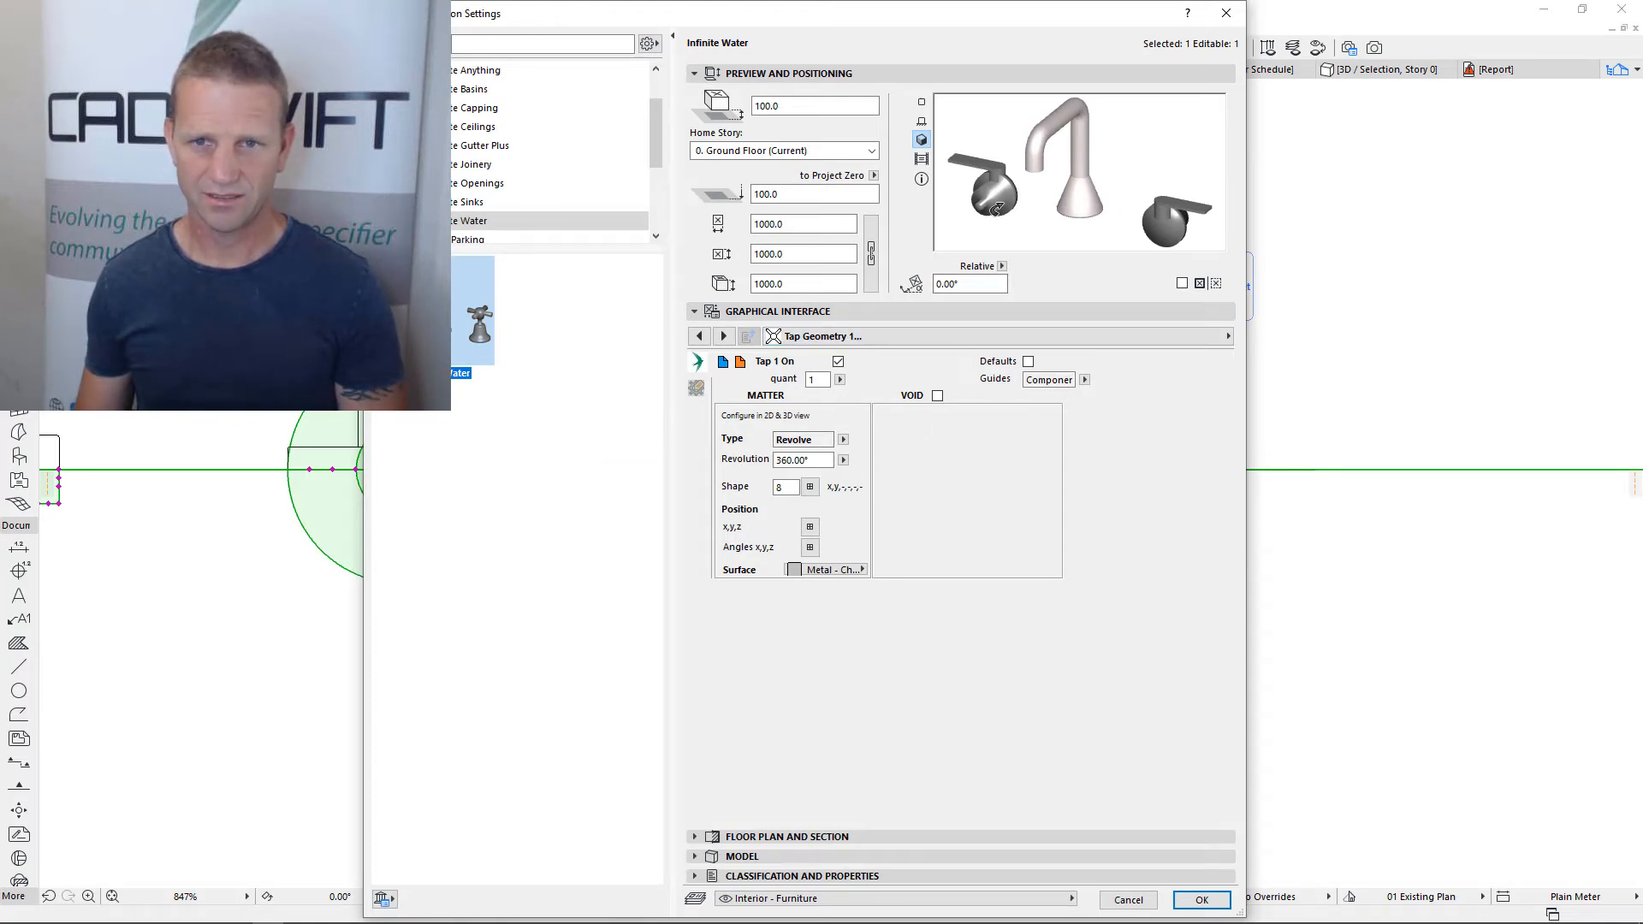
pyautogui.click(811, 548)
pyautogui.click(903, 517)
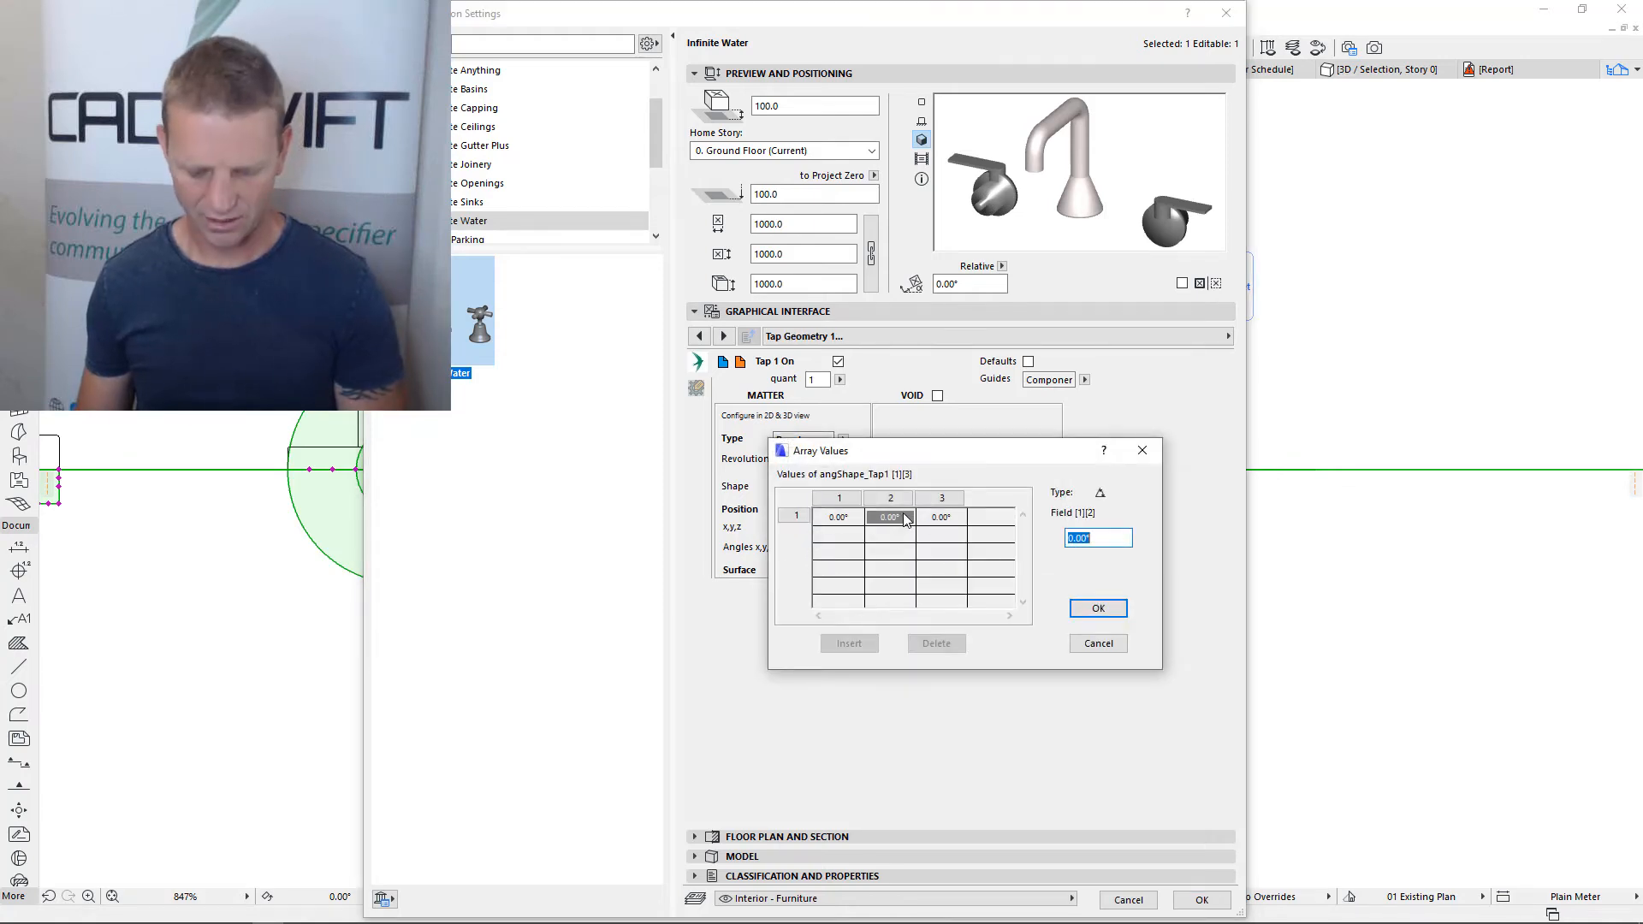
pyautogui.write('-90')
pyautogui.click(1097, 606)
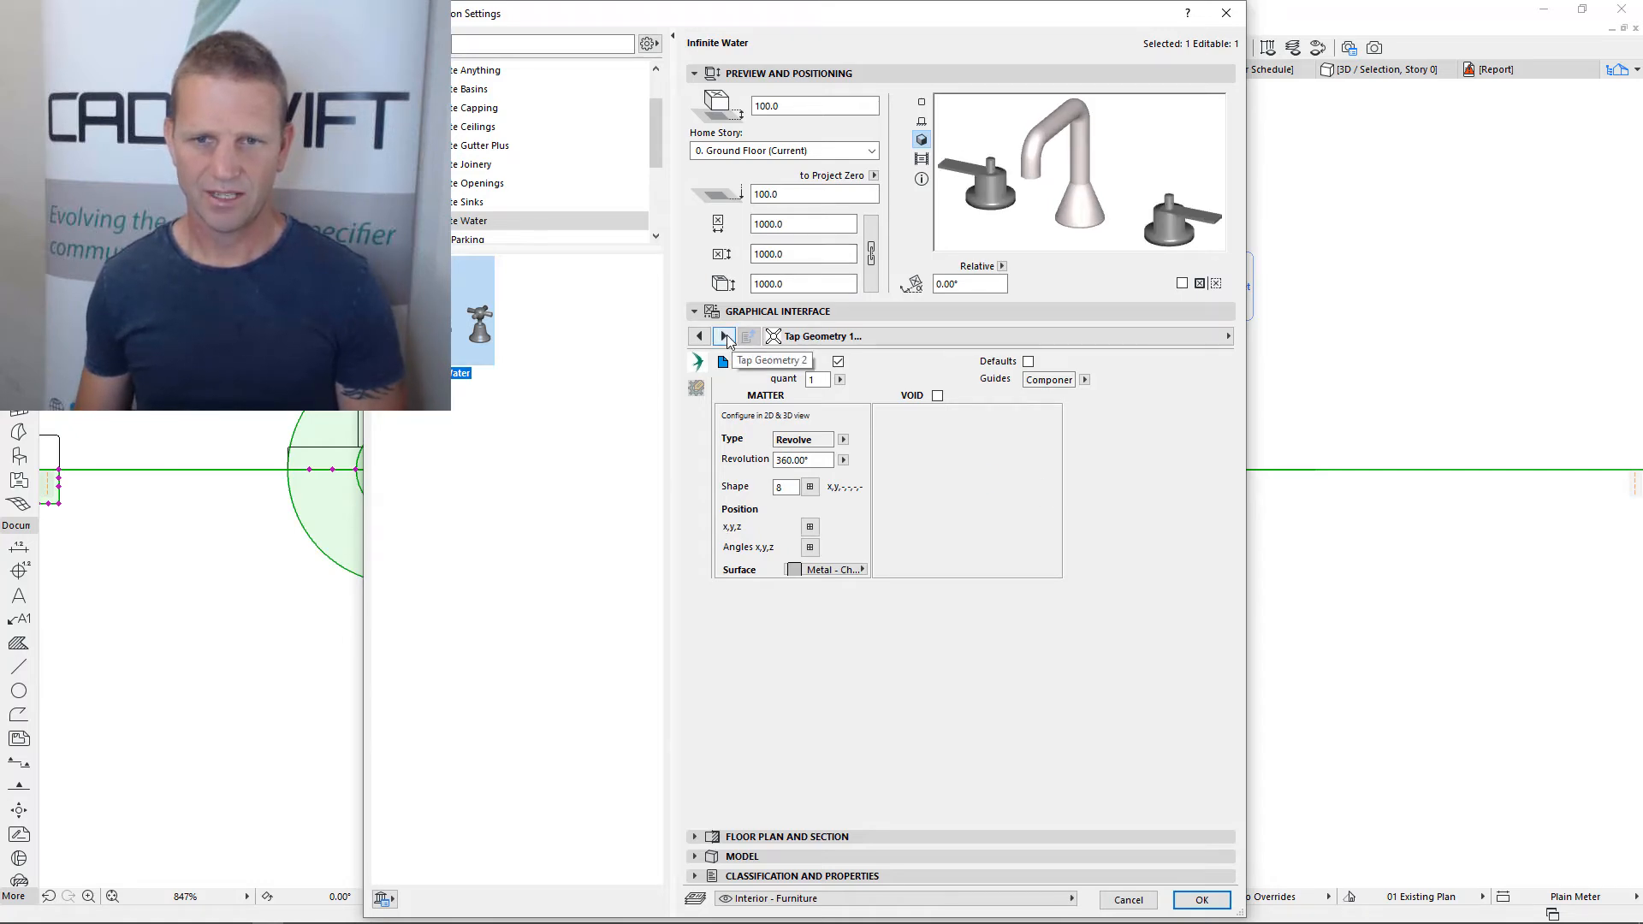
# Set the z position of Tap Geometry 3 to 45 and apply the tapware settings
pyautogui.click(725, 337)
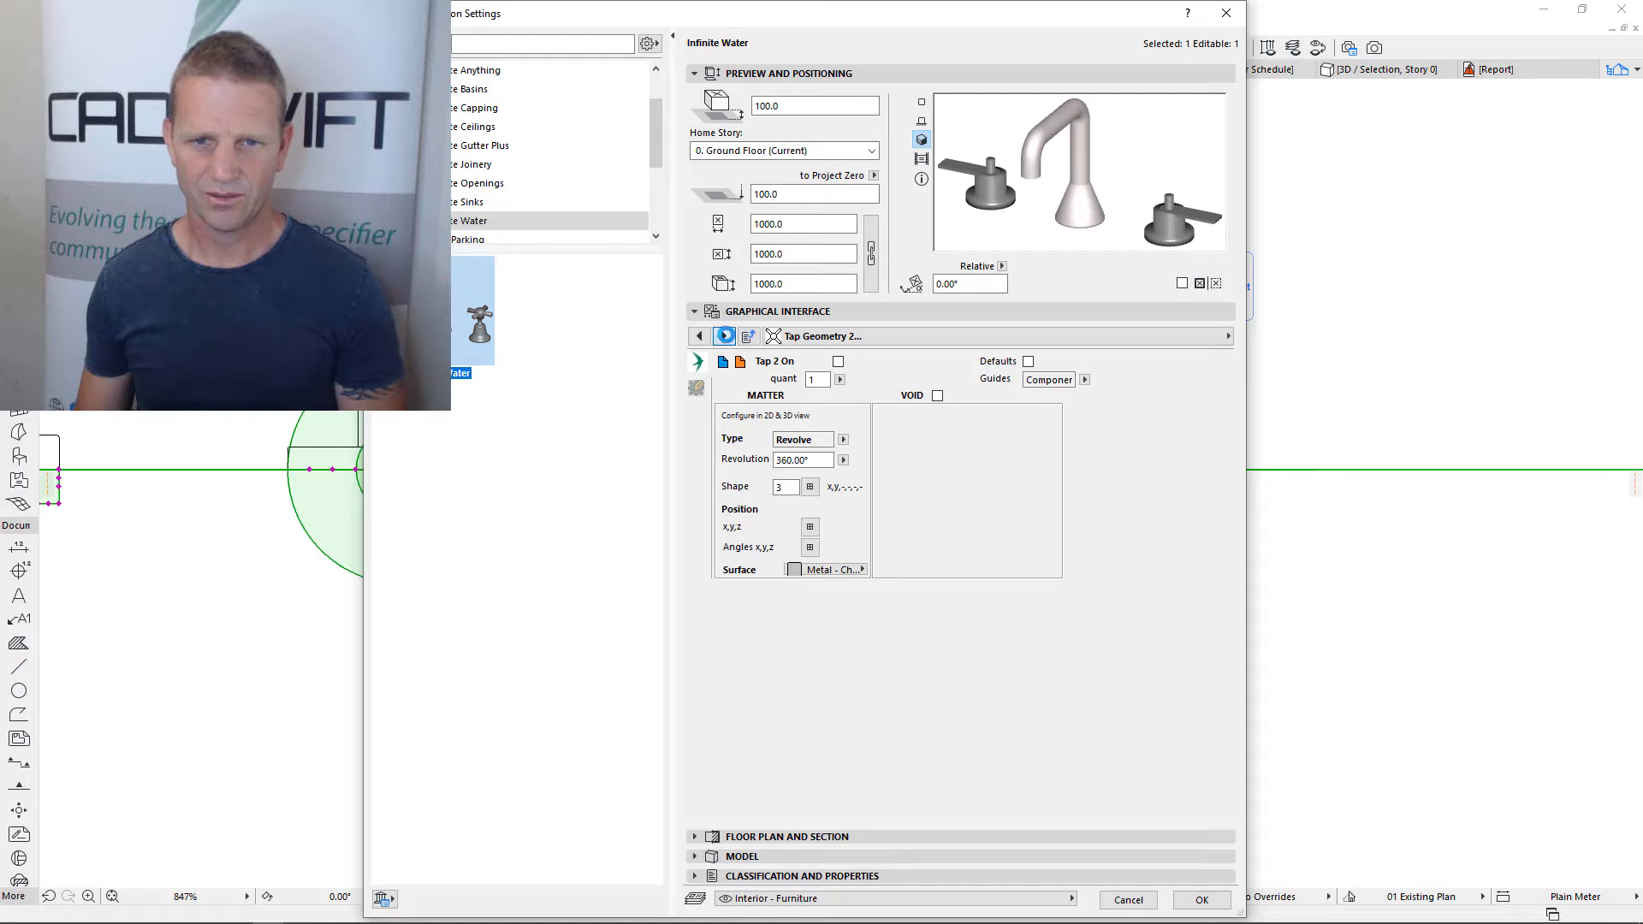
pyautogui.click(724, 336)
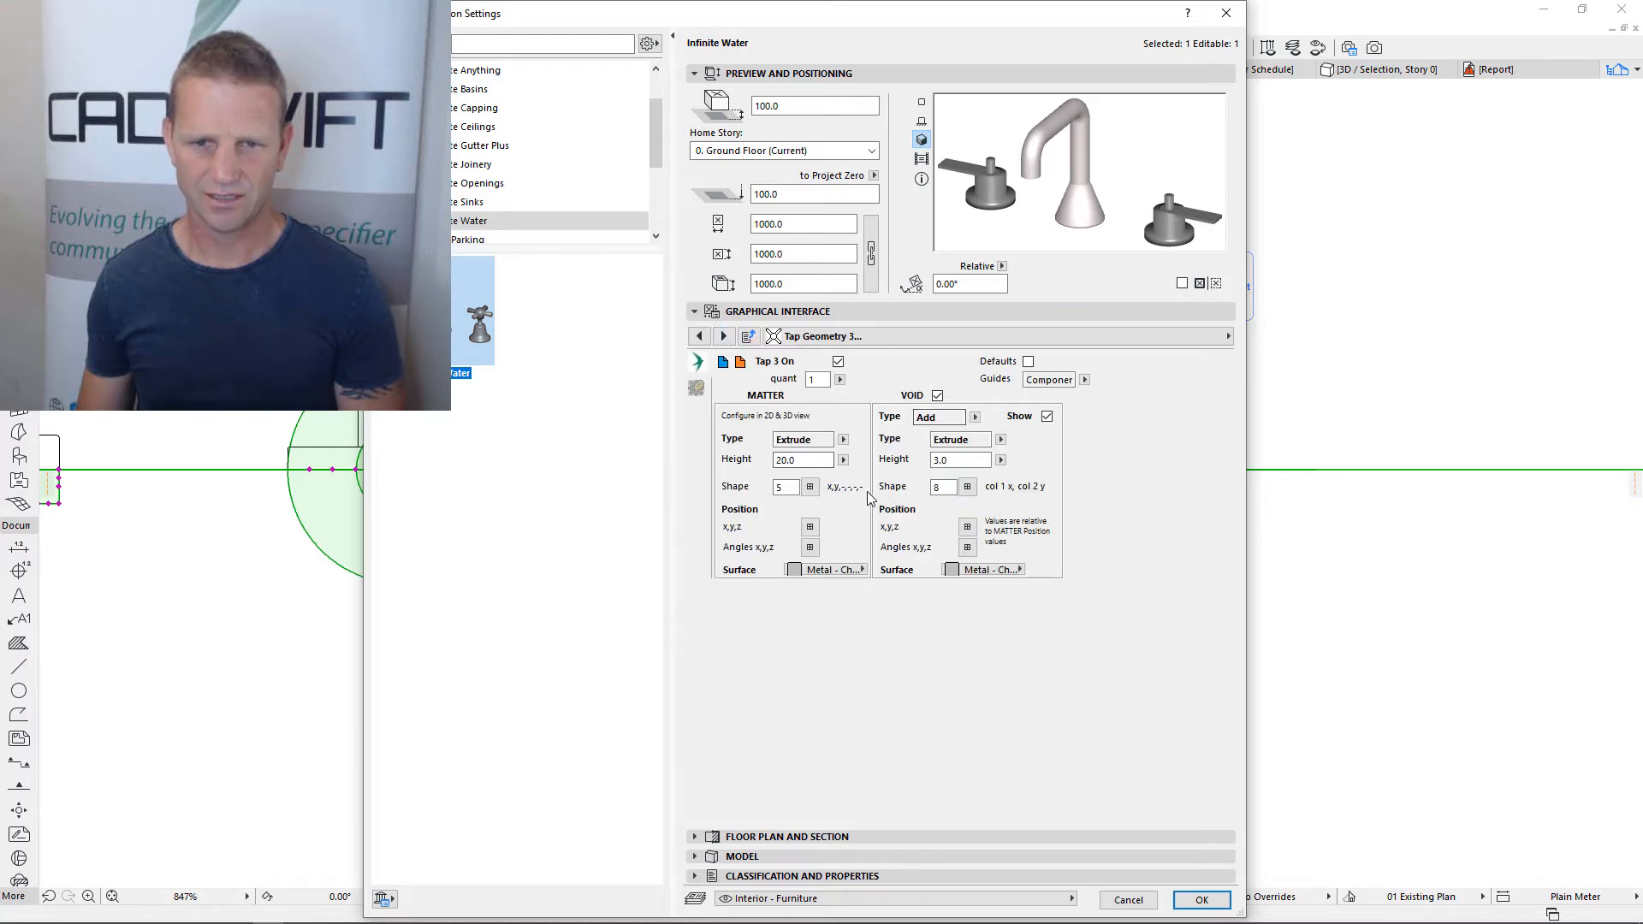
pyautogui.click(810, 527)
pyautogui.click(944, 530)
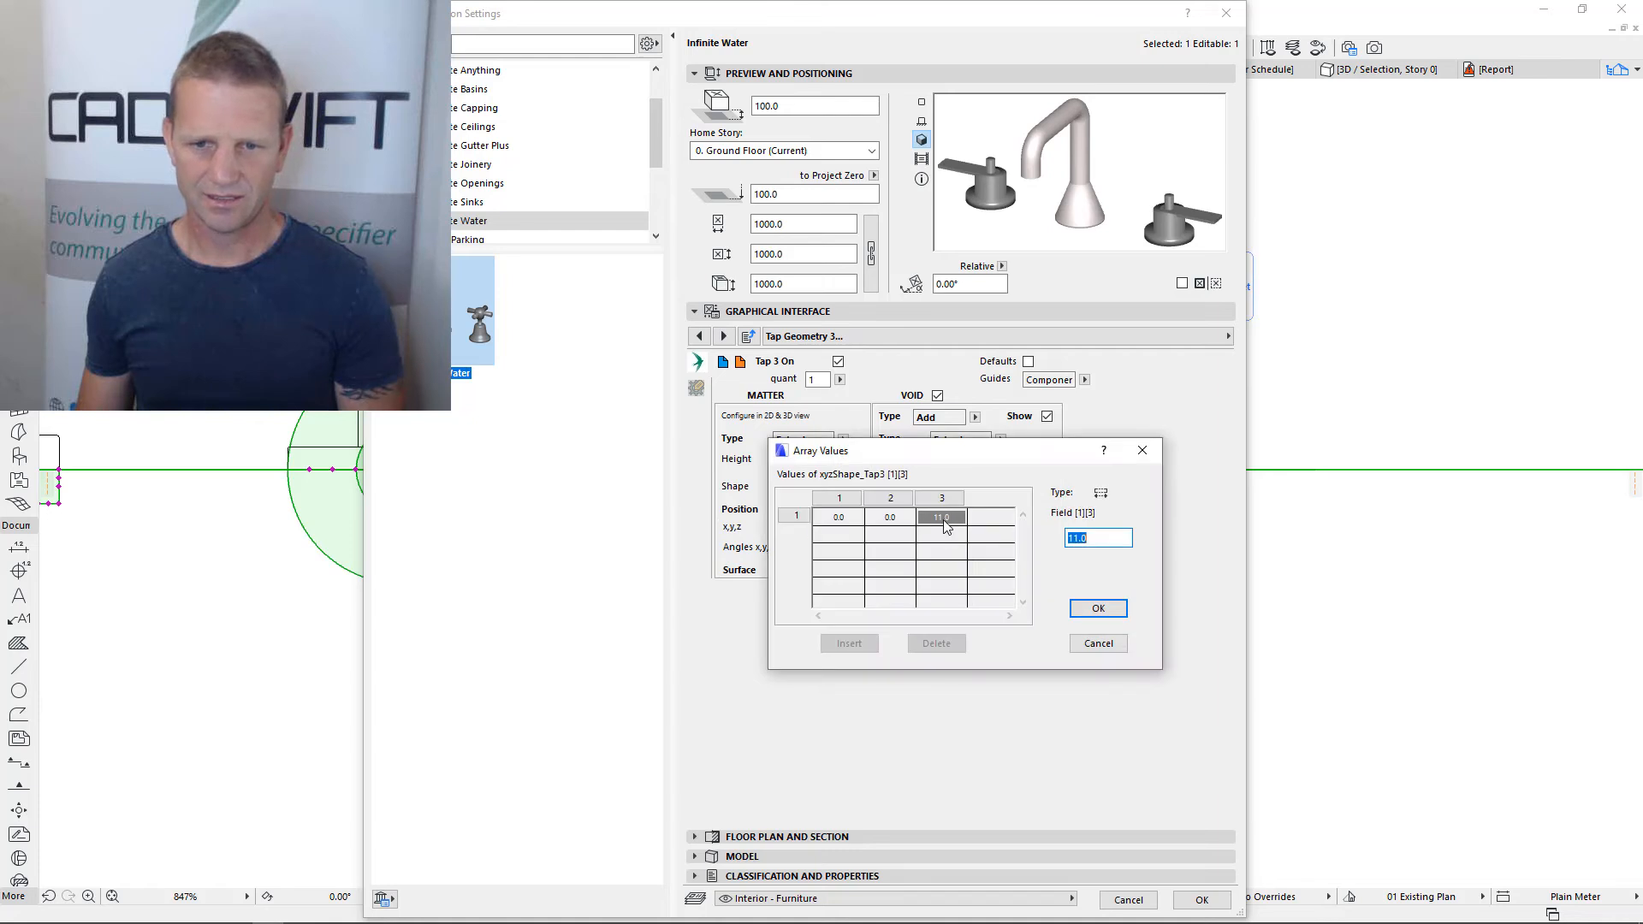
pyautogui.write('45')
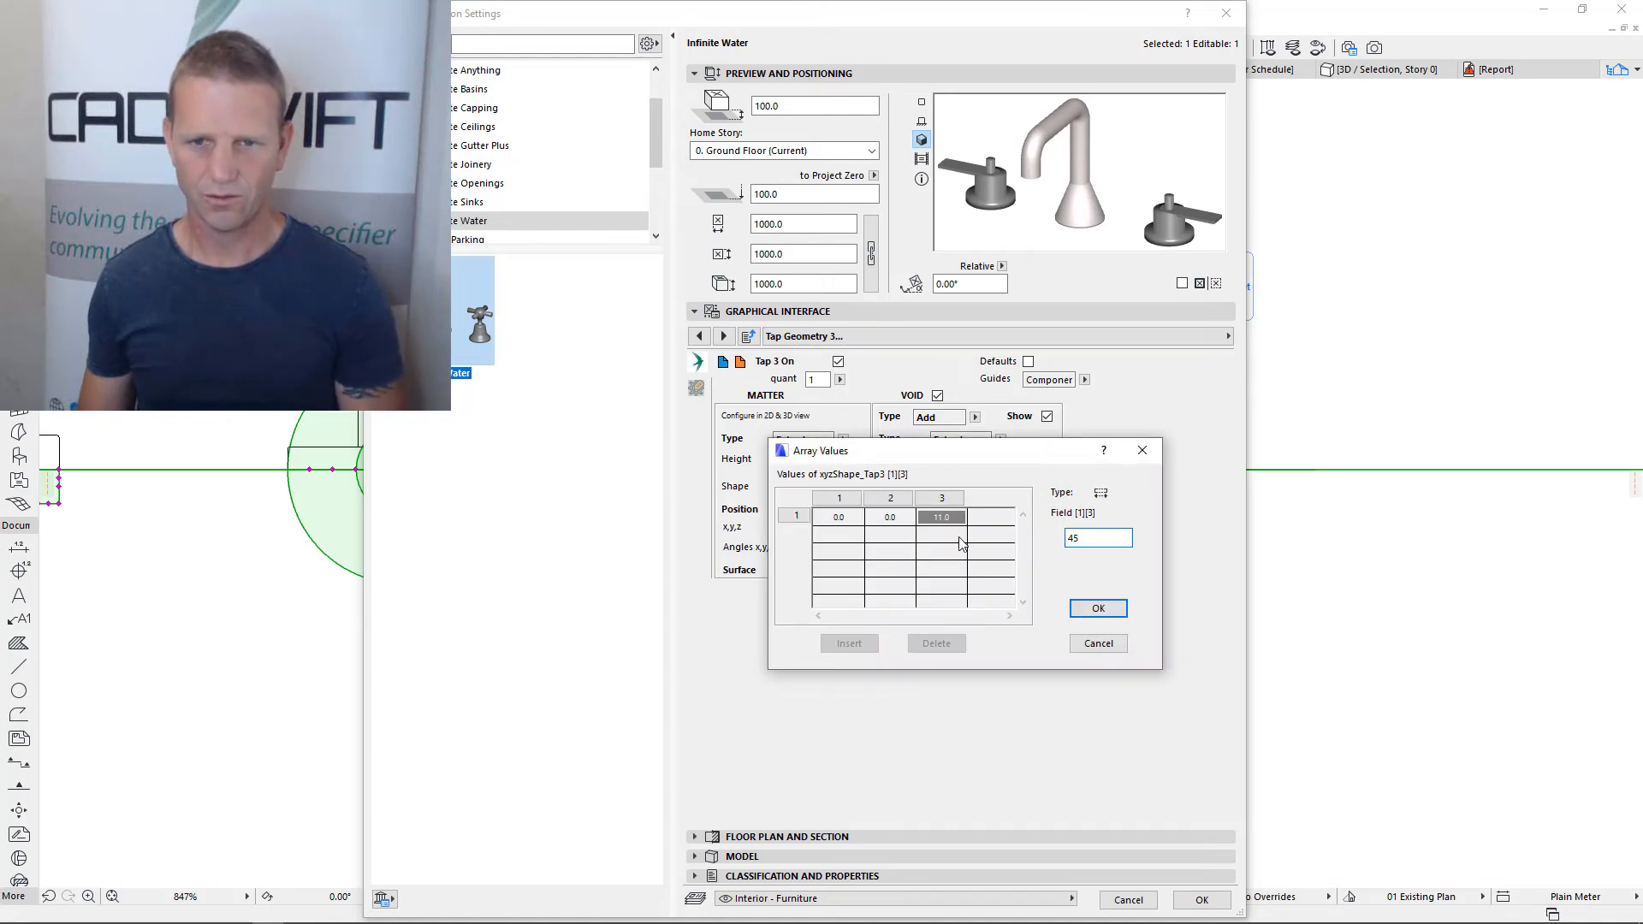
pyautogui.click(1101, 608)
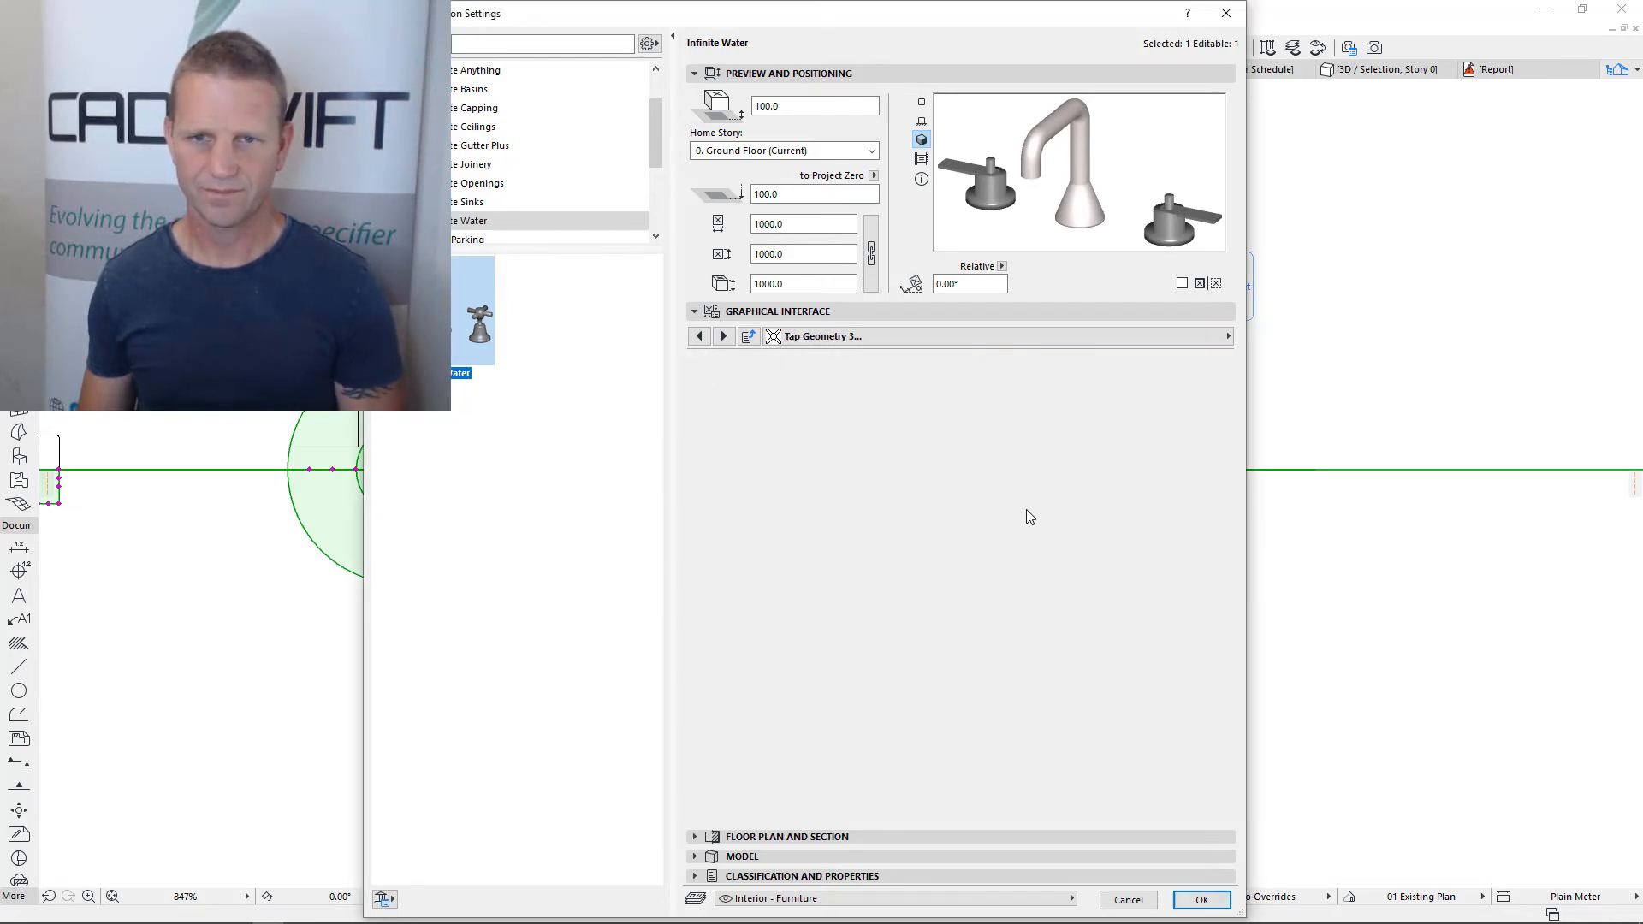
pyautogui.click(1226, 907)
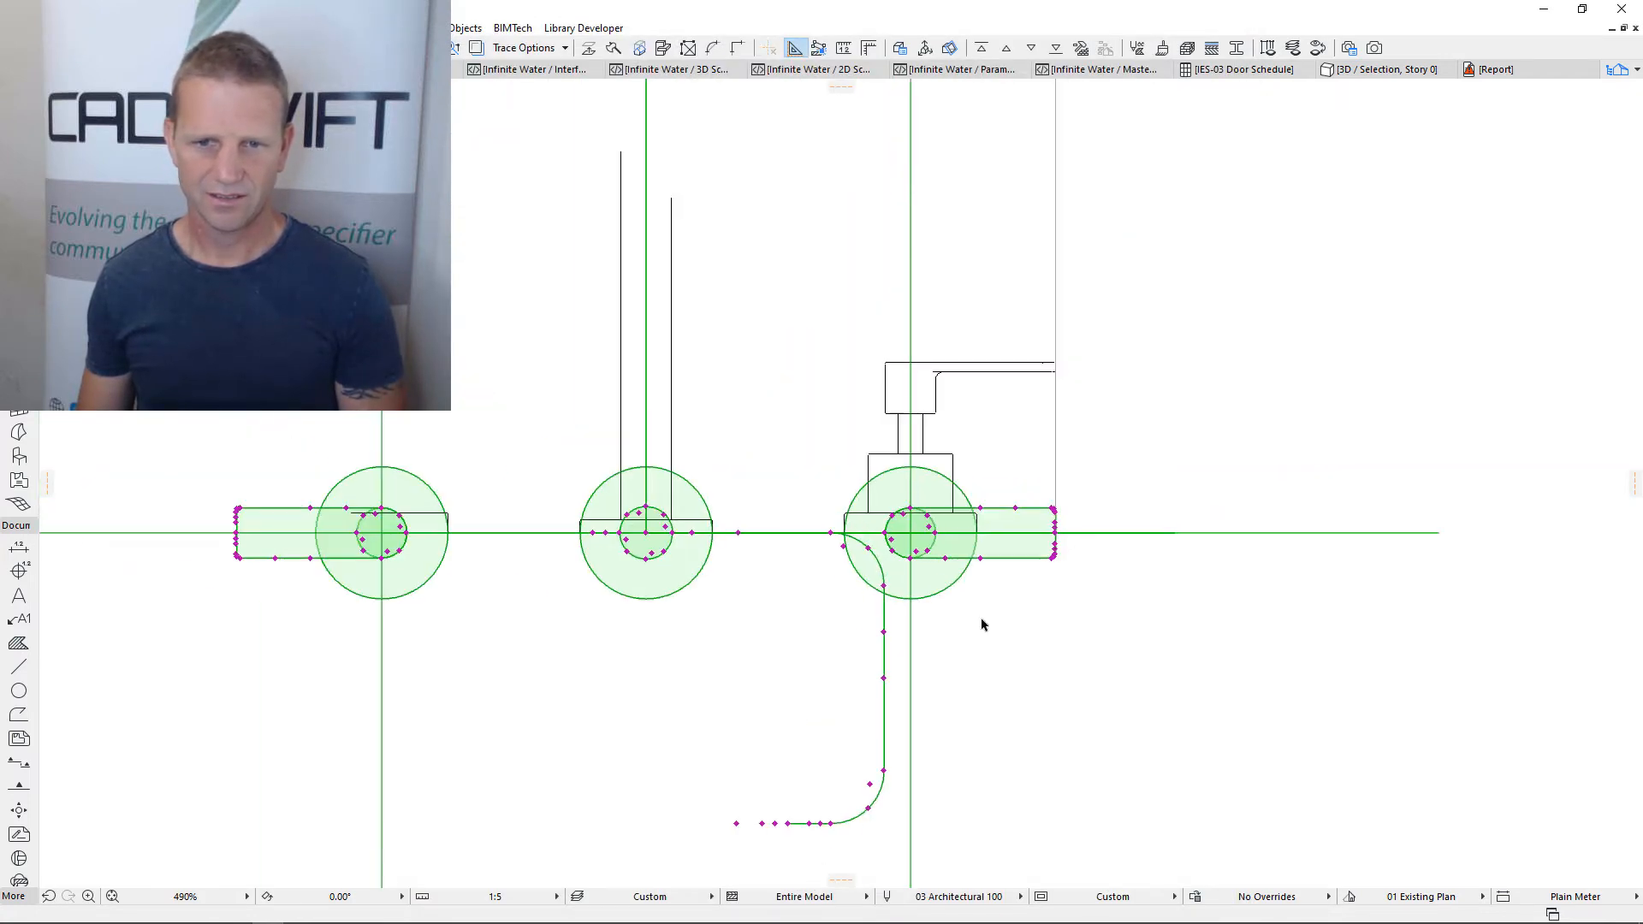
# Examine the basin set's taps in 3D and compare them with the reference photo and drawing in plan
pyautogui.press('F5')
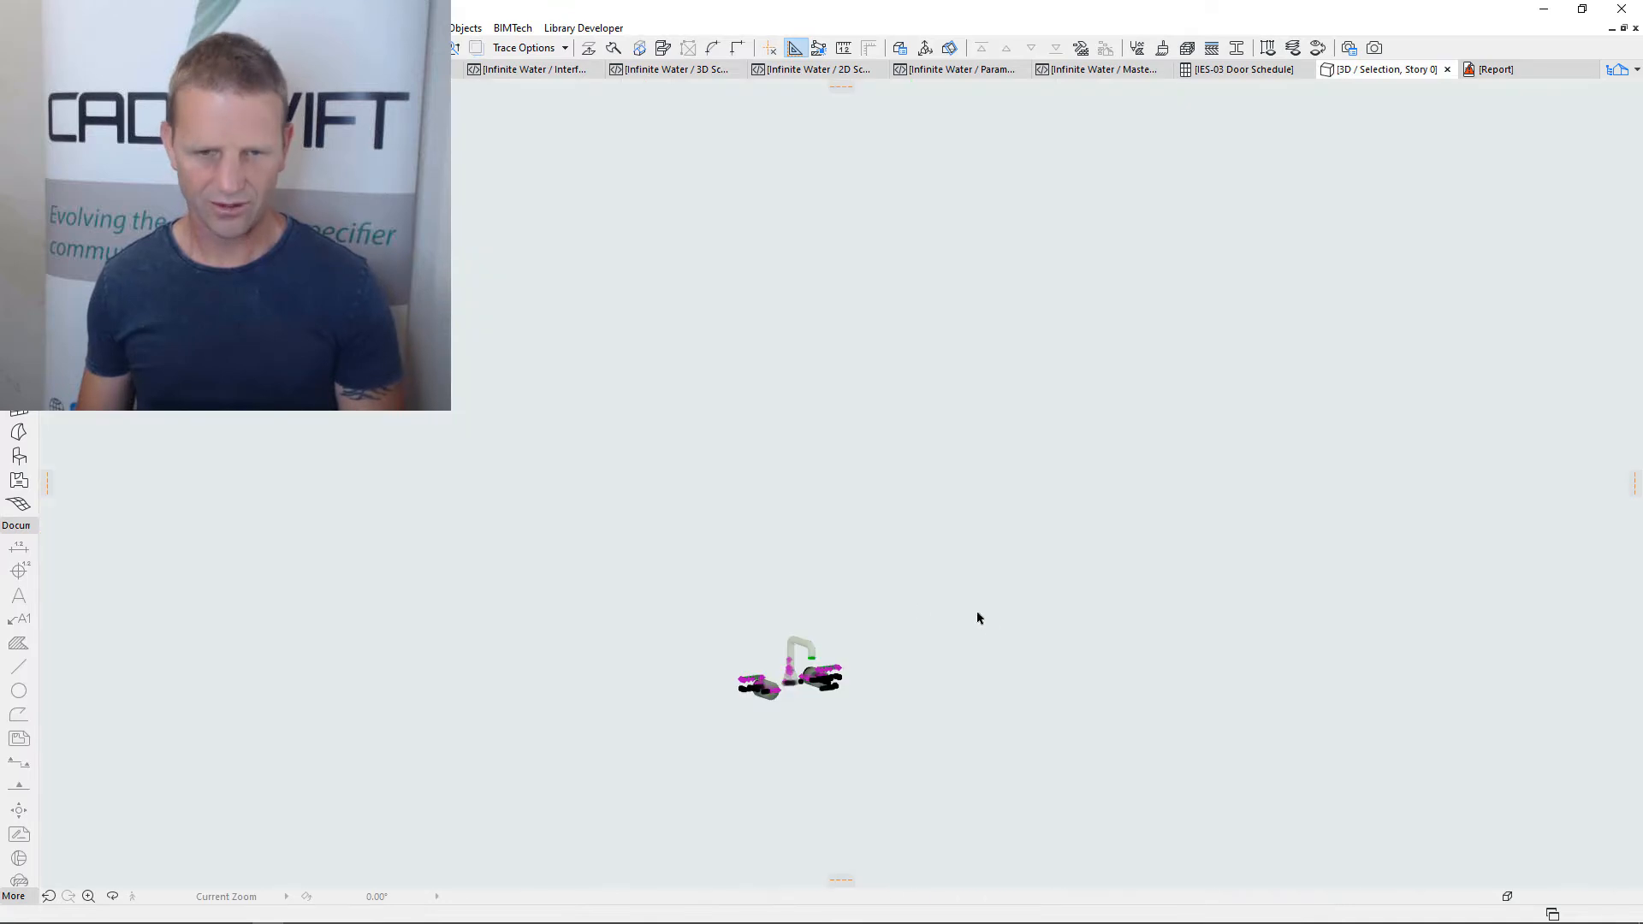
pyautogui.scroll(6, 813, 699)
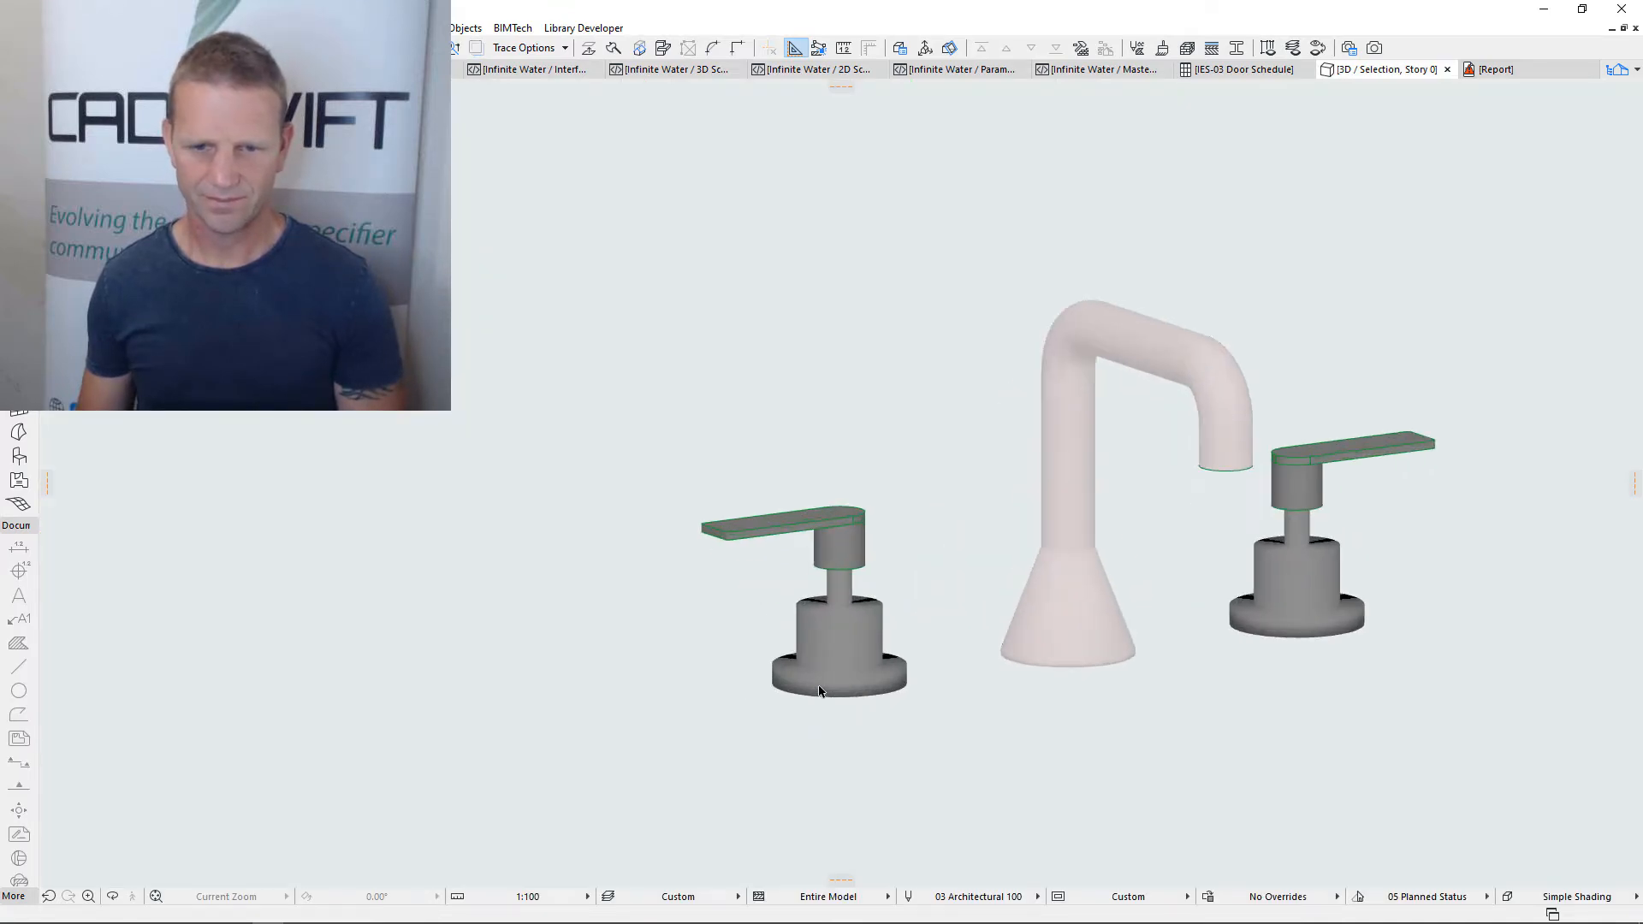
pyautogui.keyDown('shift'); pyautogui.moveTo(657, 696); pyautogui.dragTo(858, 703, button='middle'); pyautogui.keyUp('shift')
pyautogui.scroll(-5, 767, 623)
pyautogui.click(993, 424)
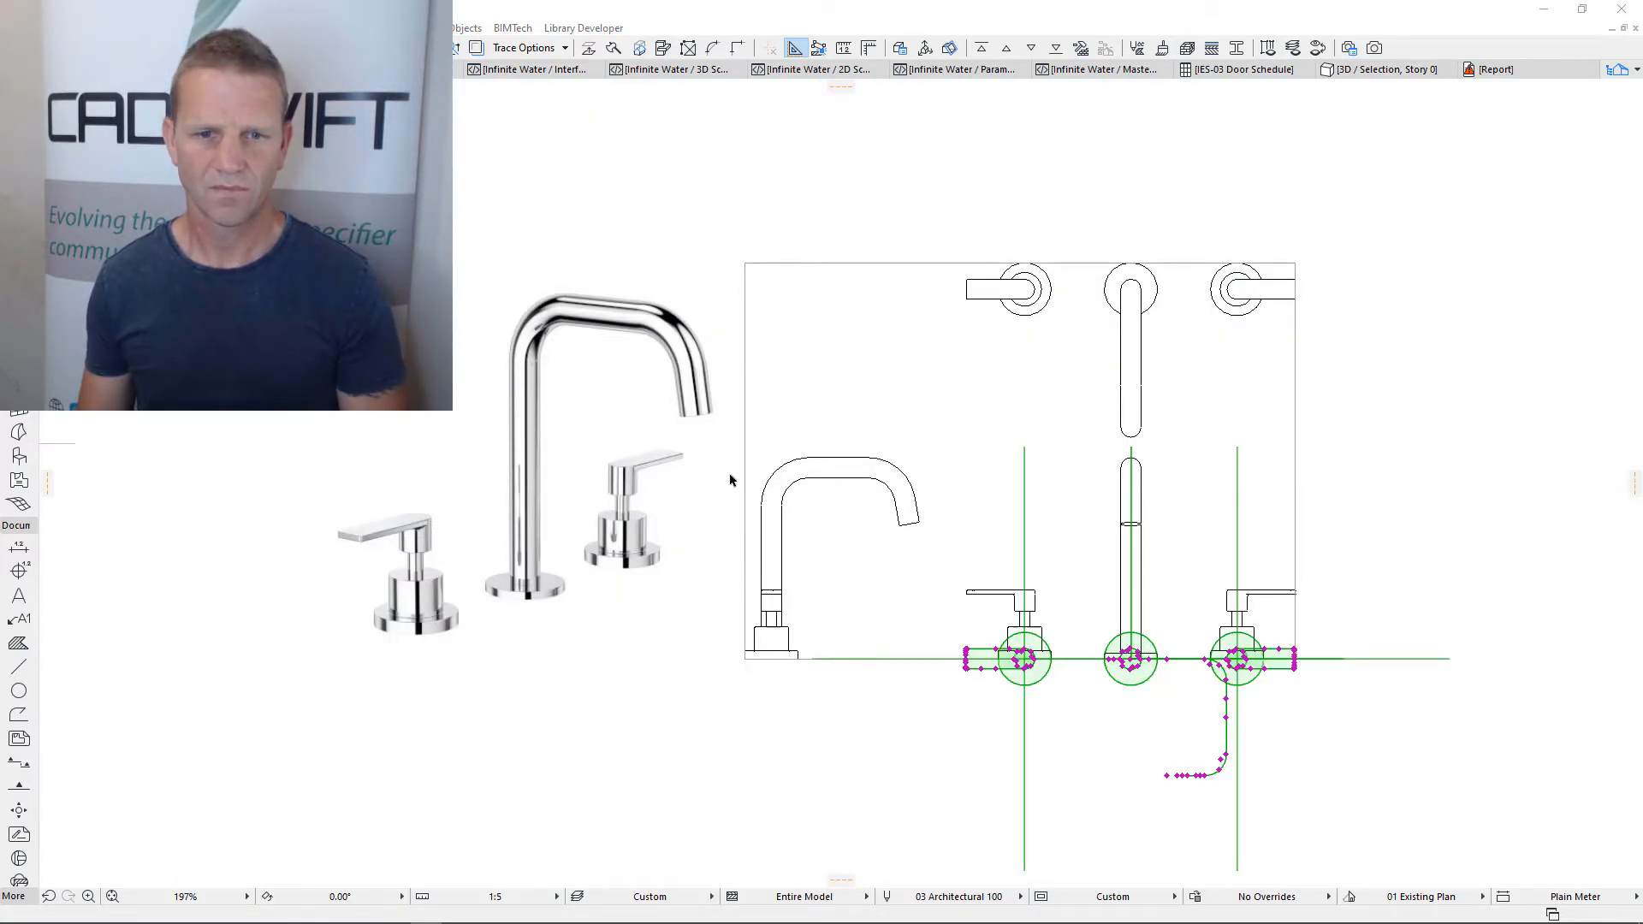
pyautogui.scroll(3, 690, 484)
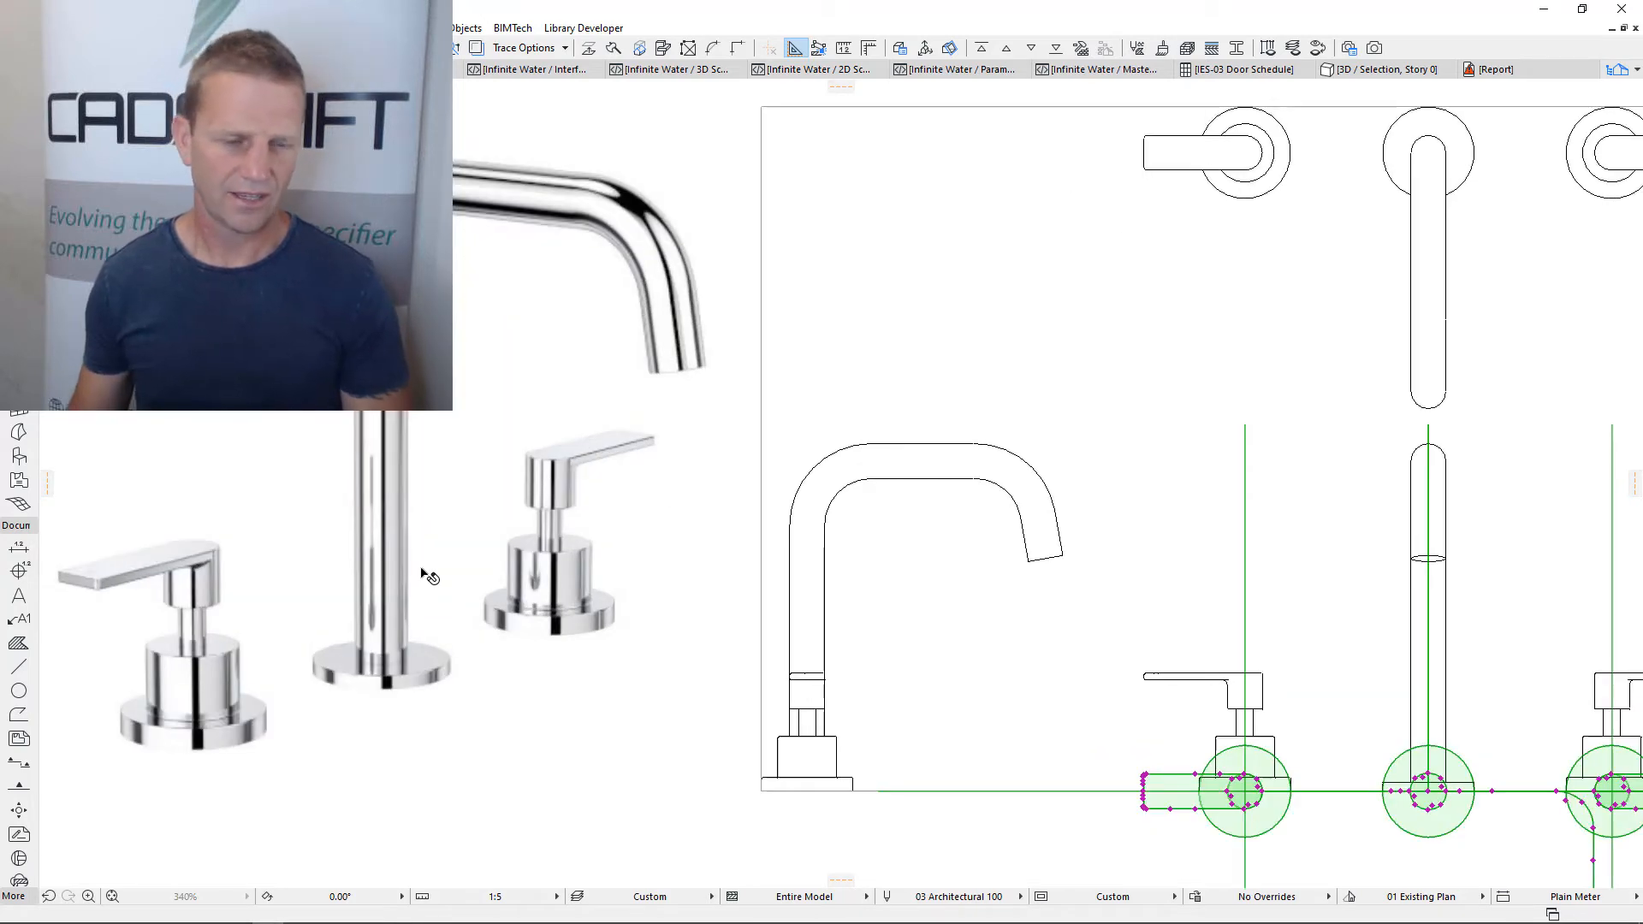
pyautogui.scroll(1, 428, 539)
pyautogui.scroll(-1, 432, 547)
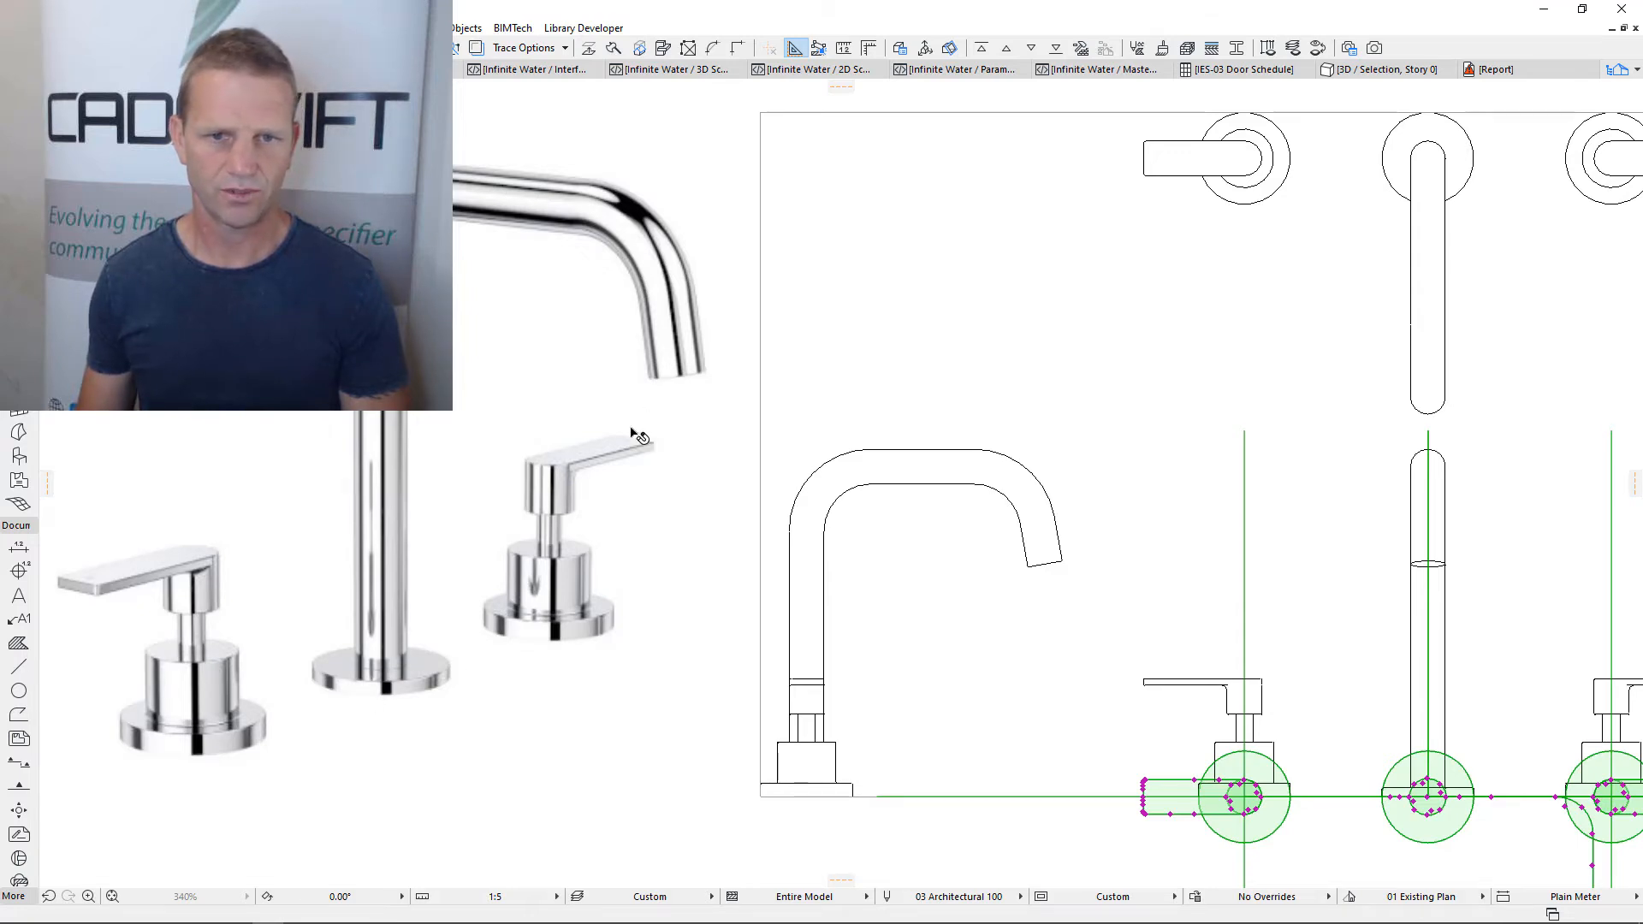
pyautogui.scroll(-1, 695, 488)
pyautogui.scroll(-1, 770, 563)
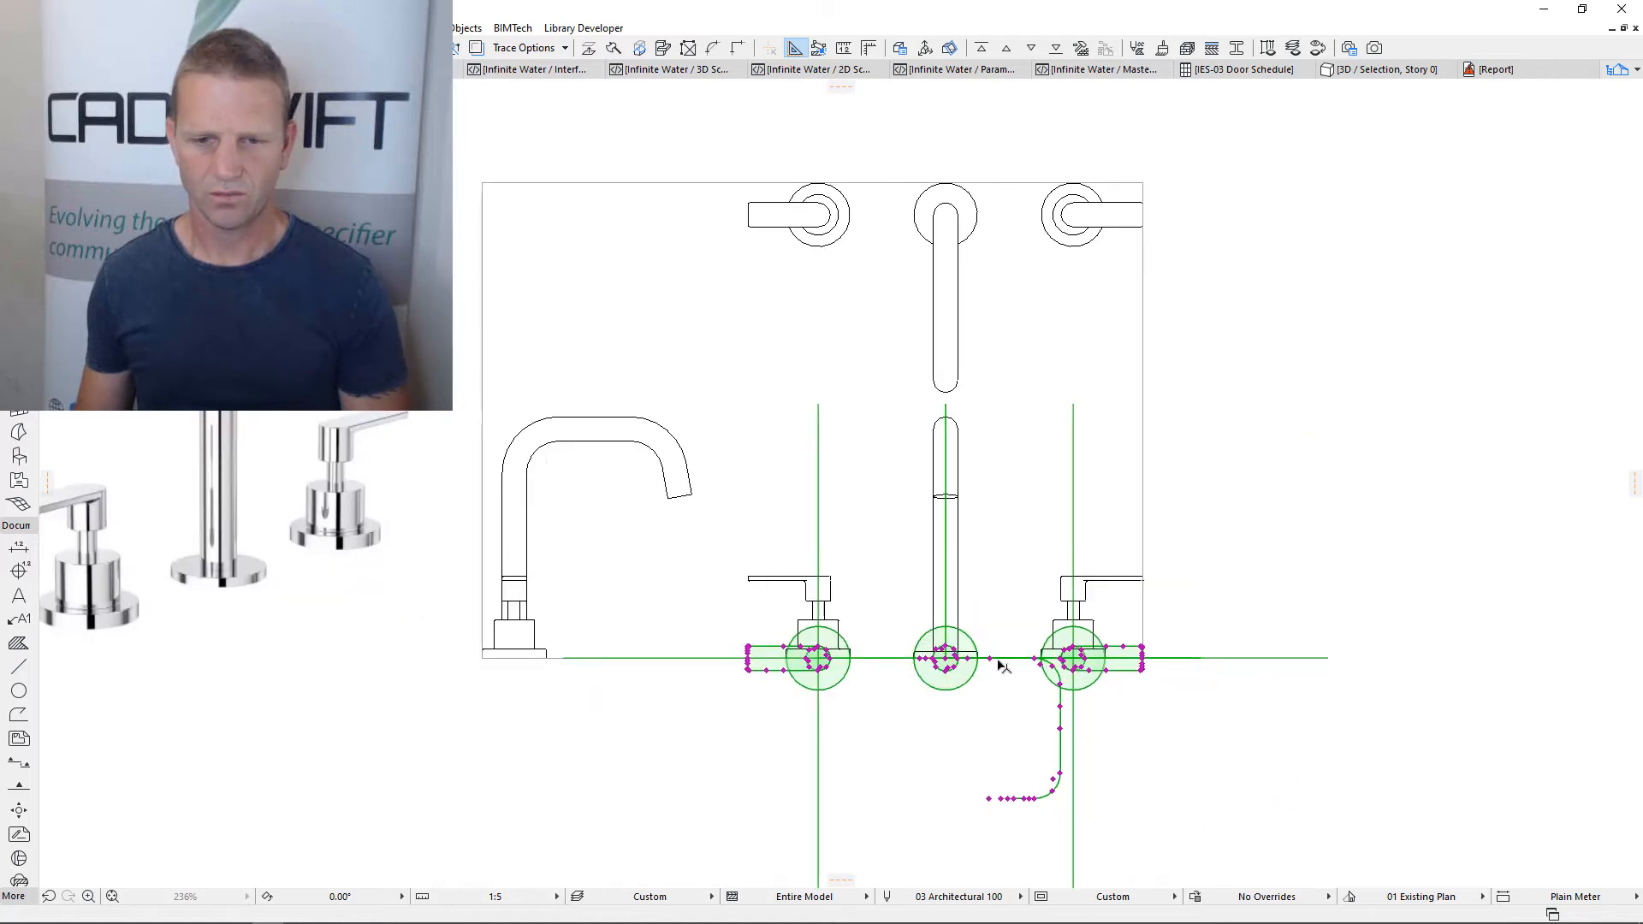
pyautogui.scroll(14, 1002, 665)
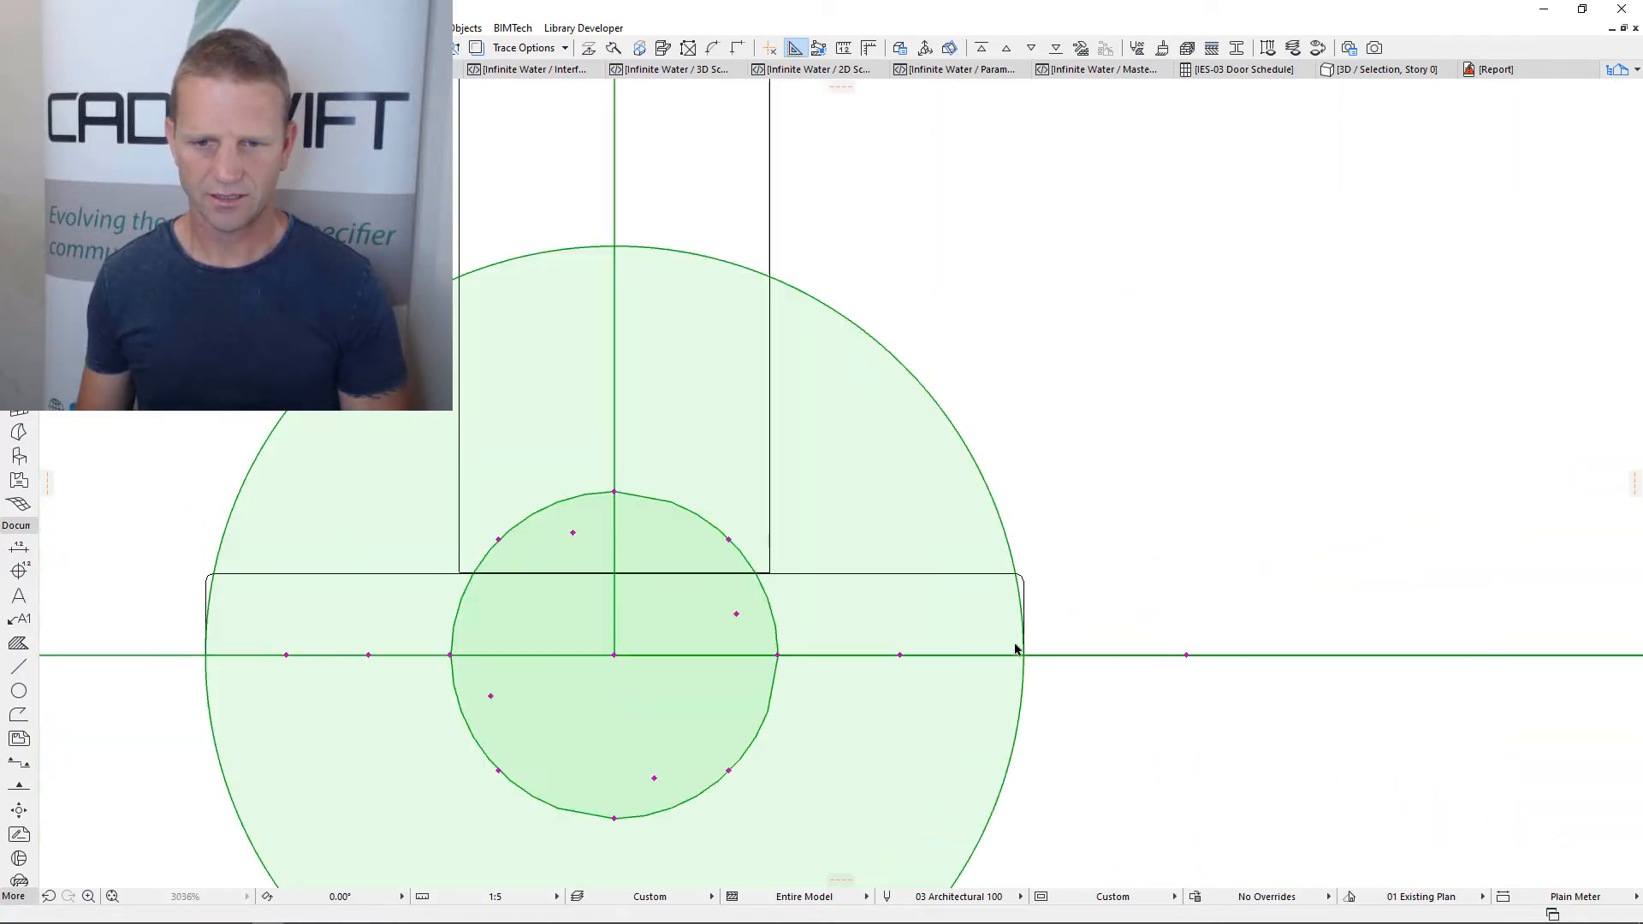
pyautogui.scroll(-2, 1029, 659)
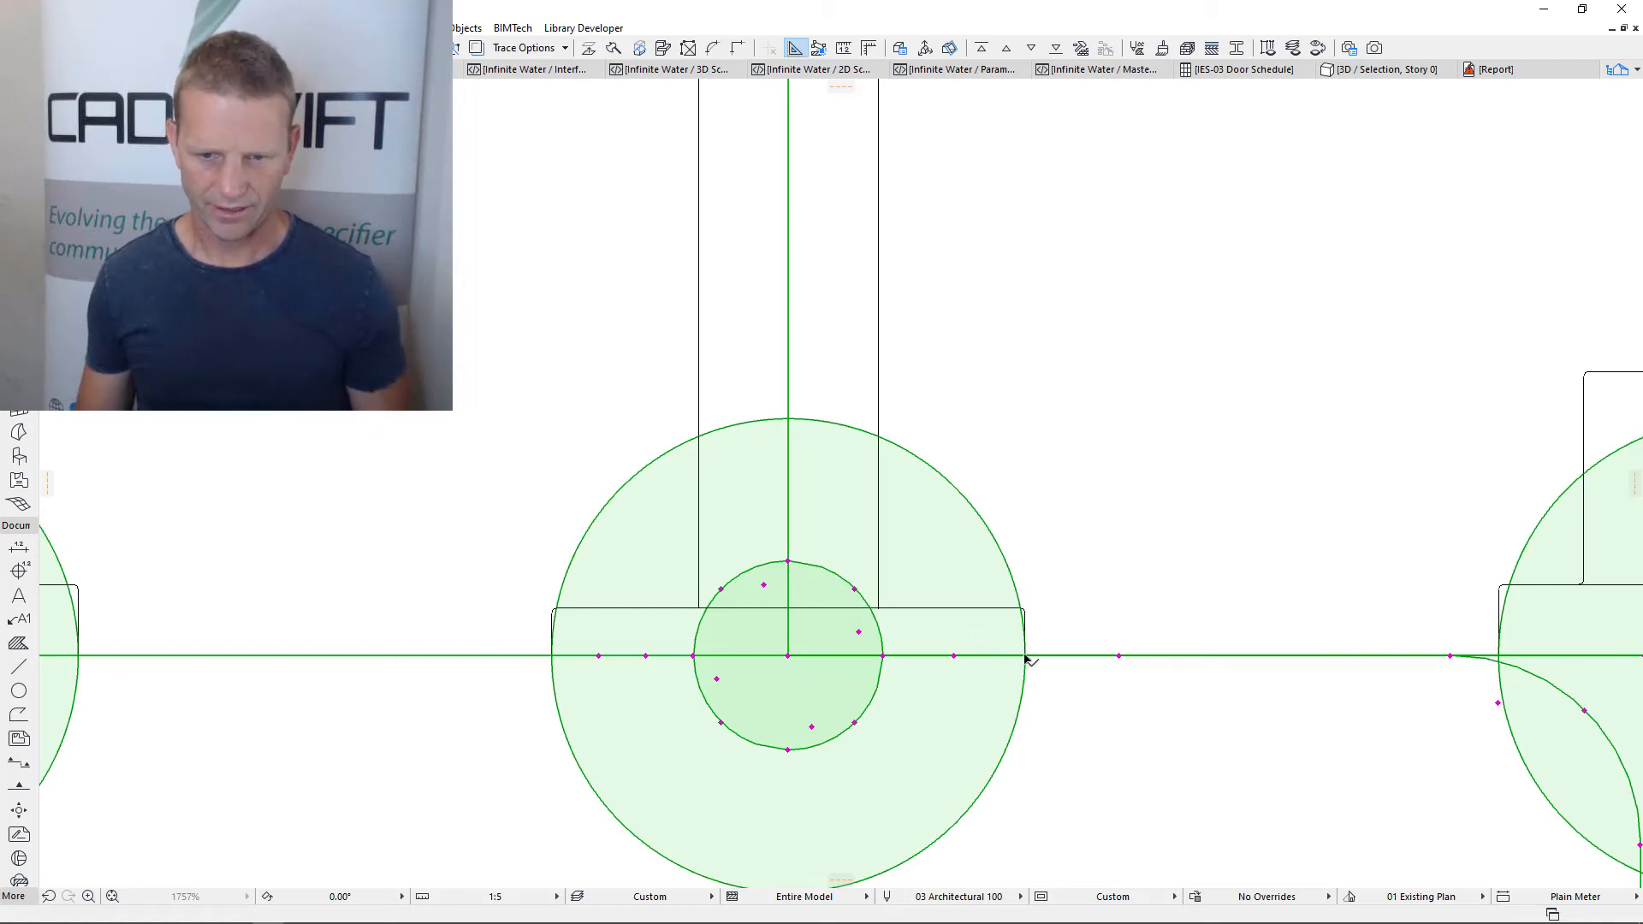
pyautogui.click(1025, 655)
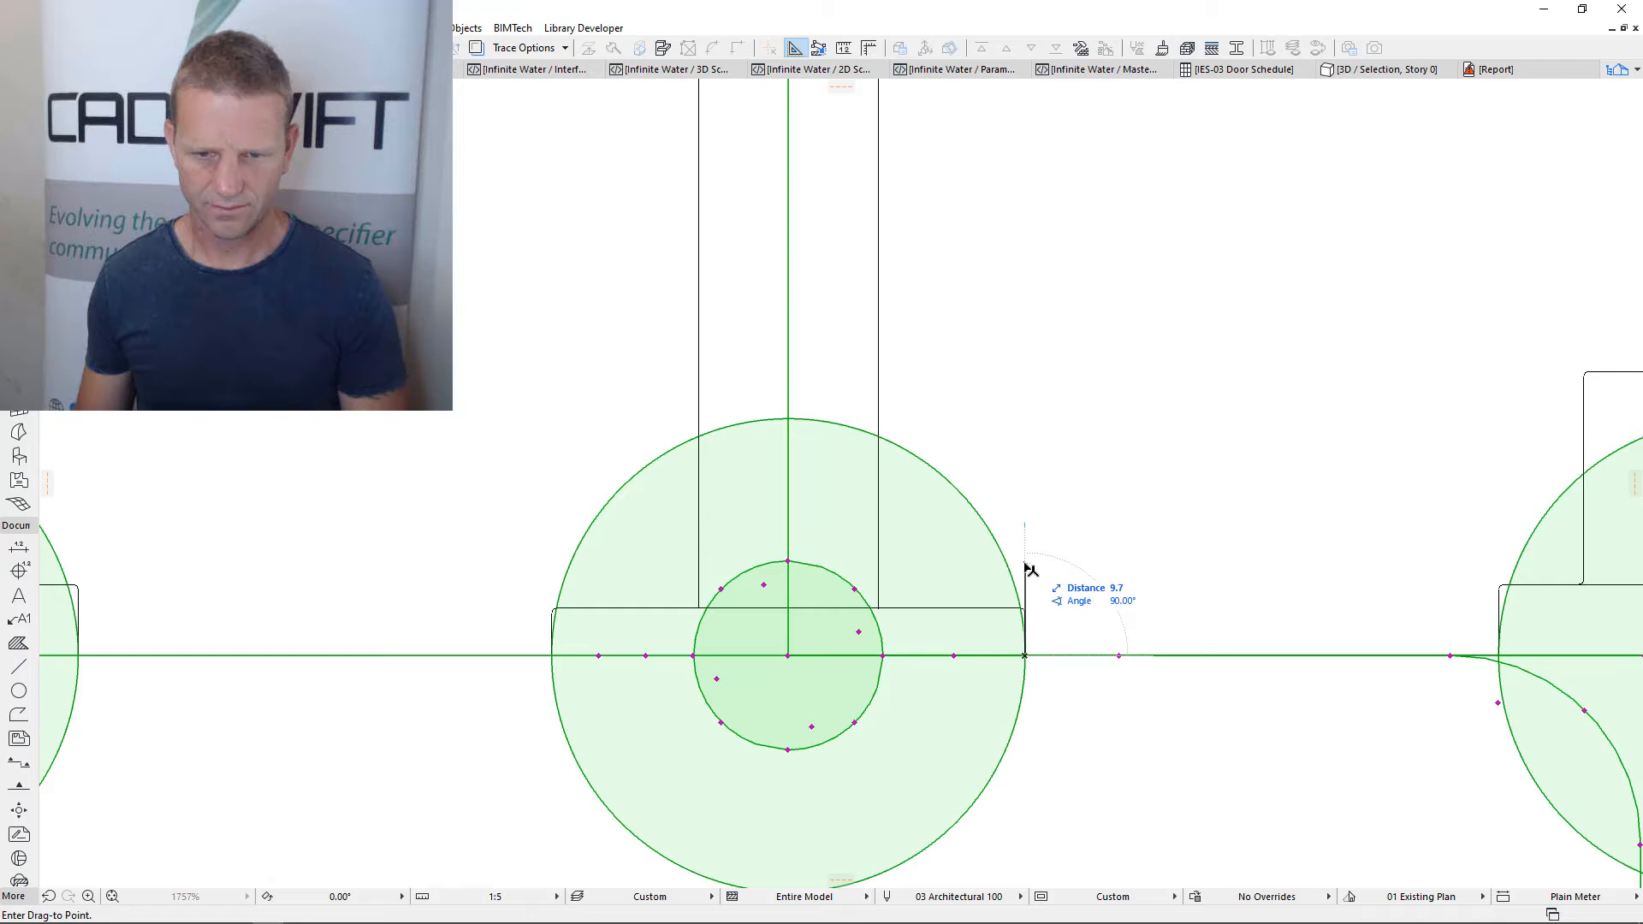
pyautogui.click(881, 611)
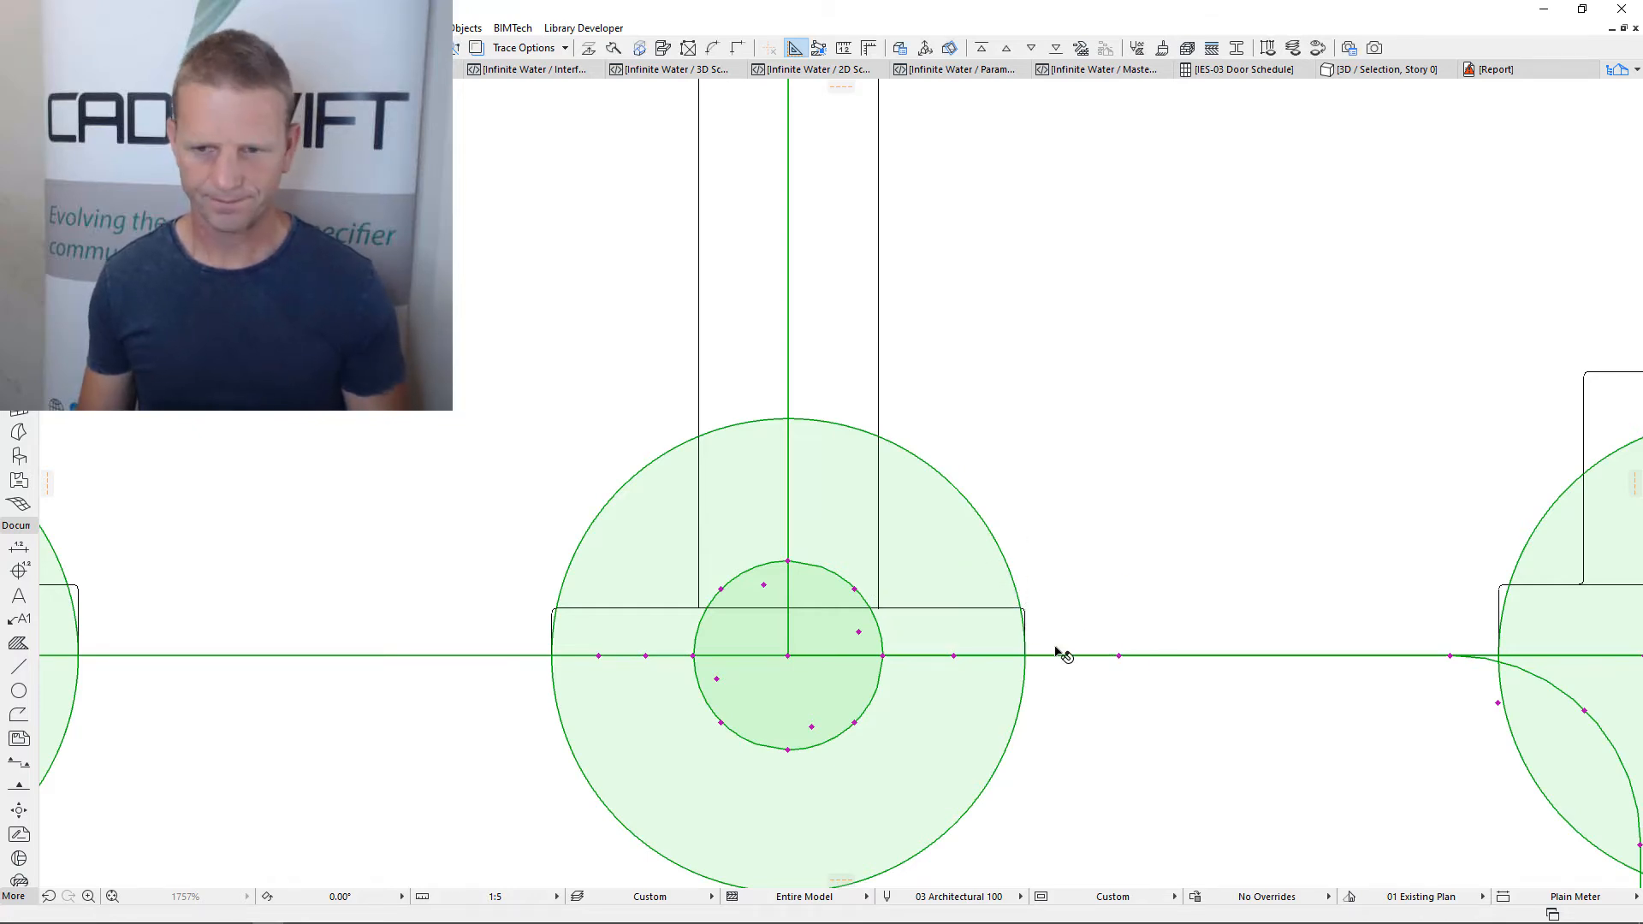
# Move the basin set from its spout centre onto the spout's side elevation, aligning the spout base circle with the reference base plate
pyautogui.scroll(-4, 1060, 653)
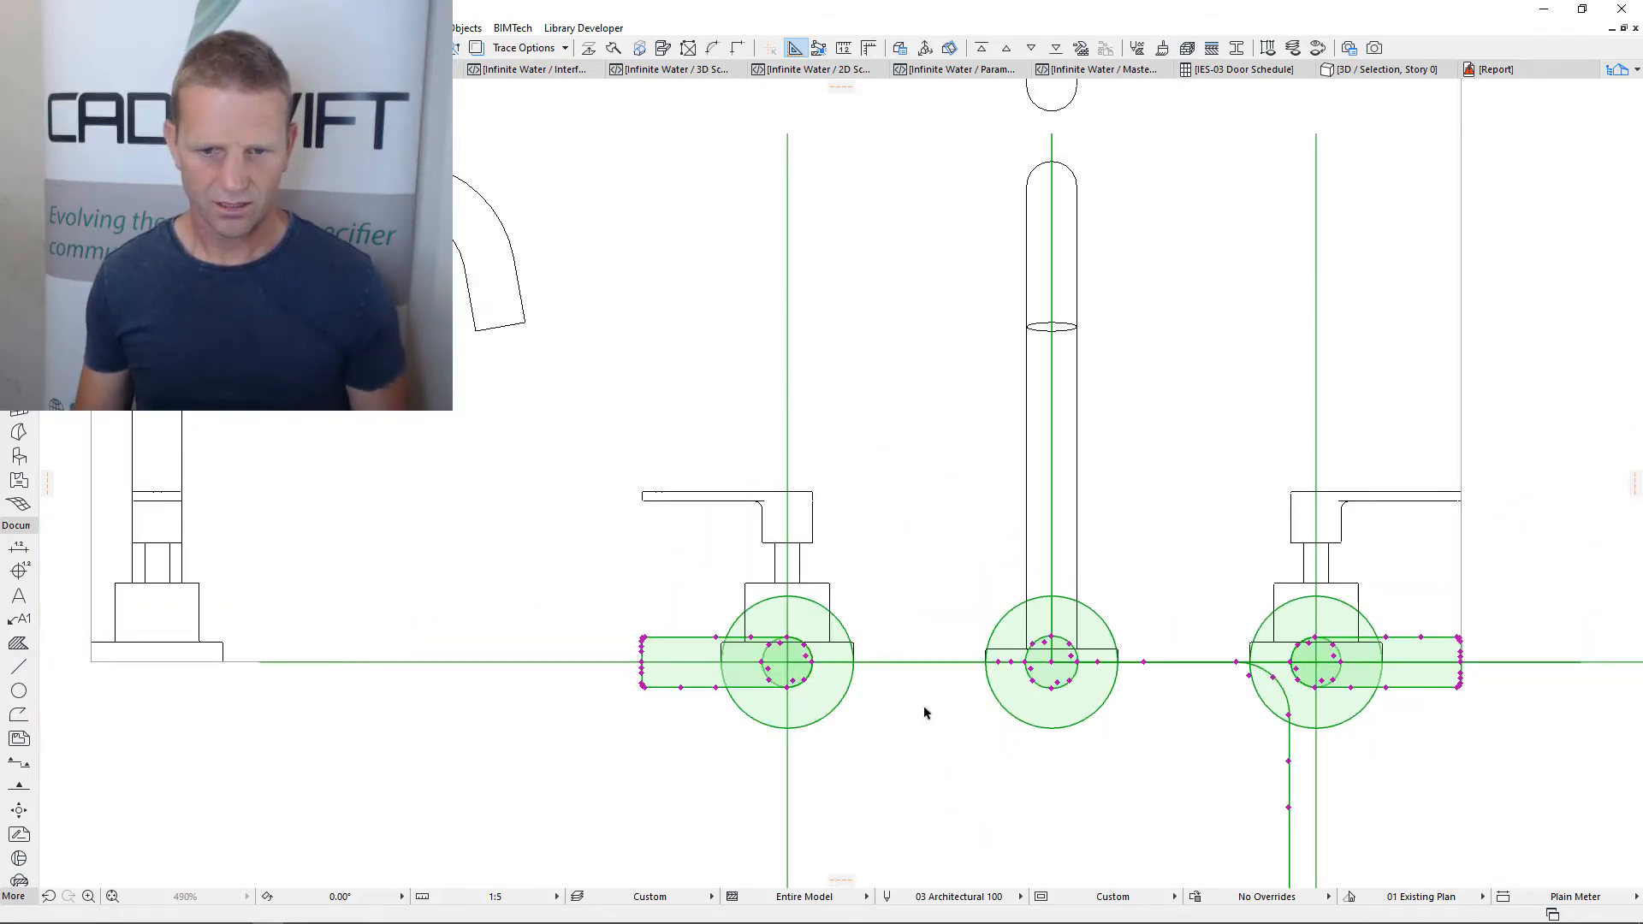
pyautogui.scroll(-2, 1054, 633)
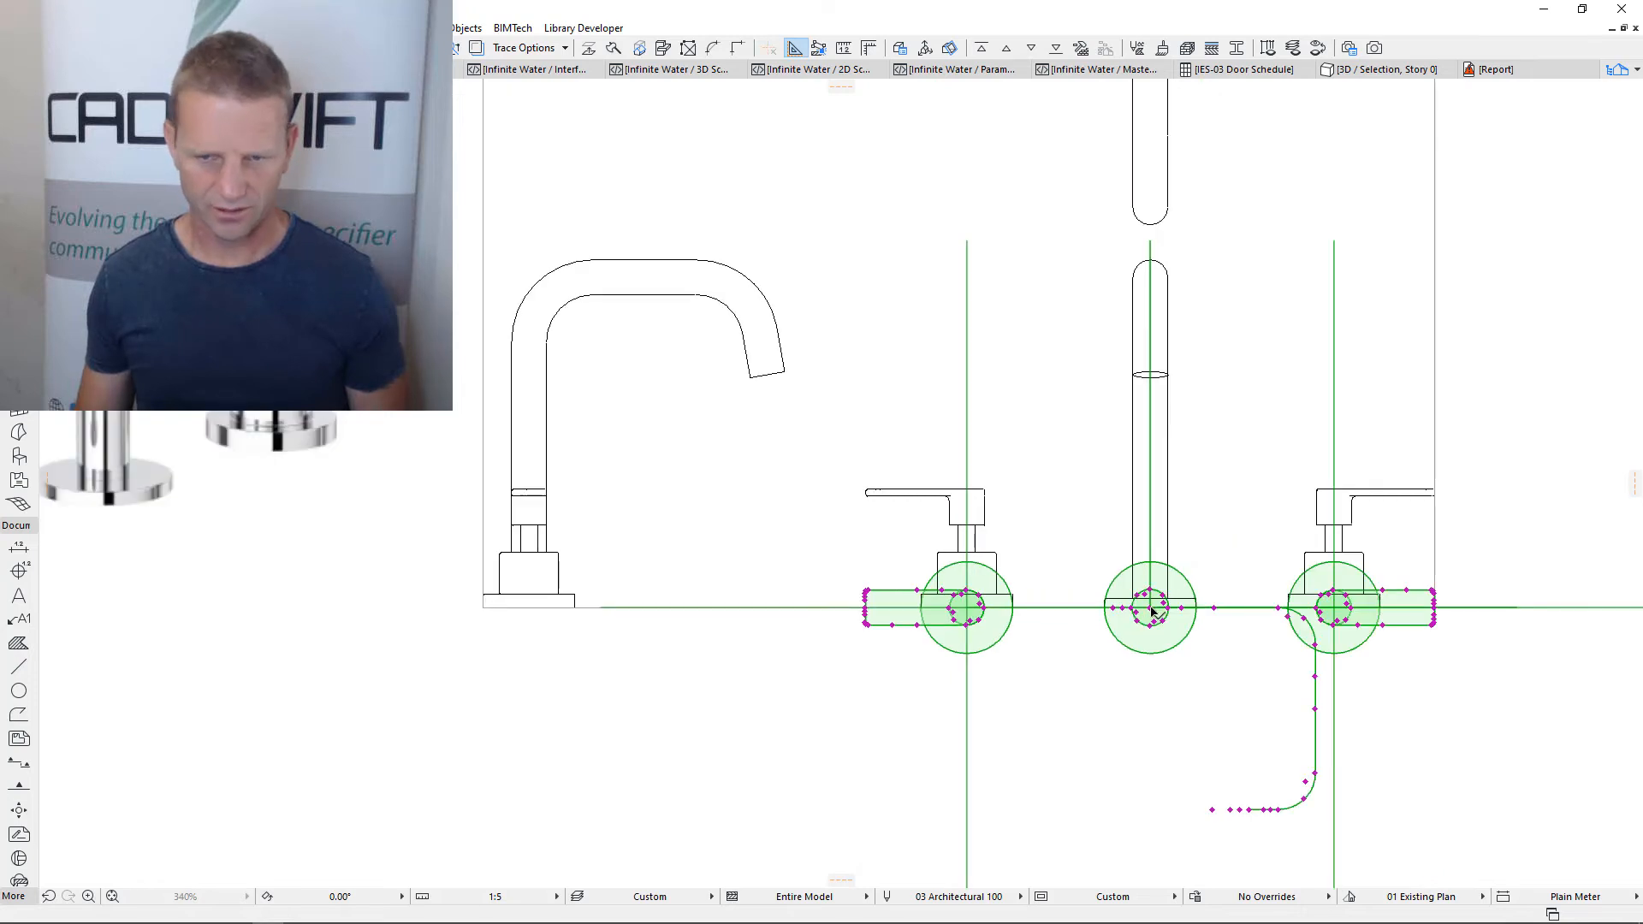
pyautogui.click(1148, 608)
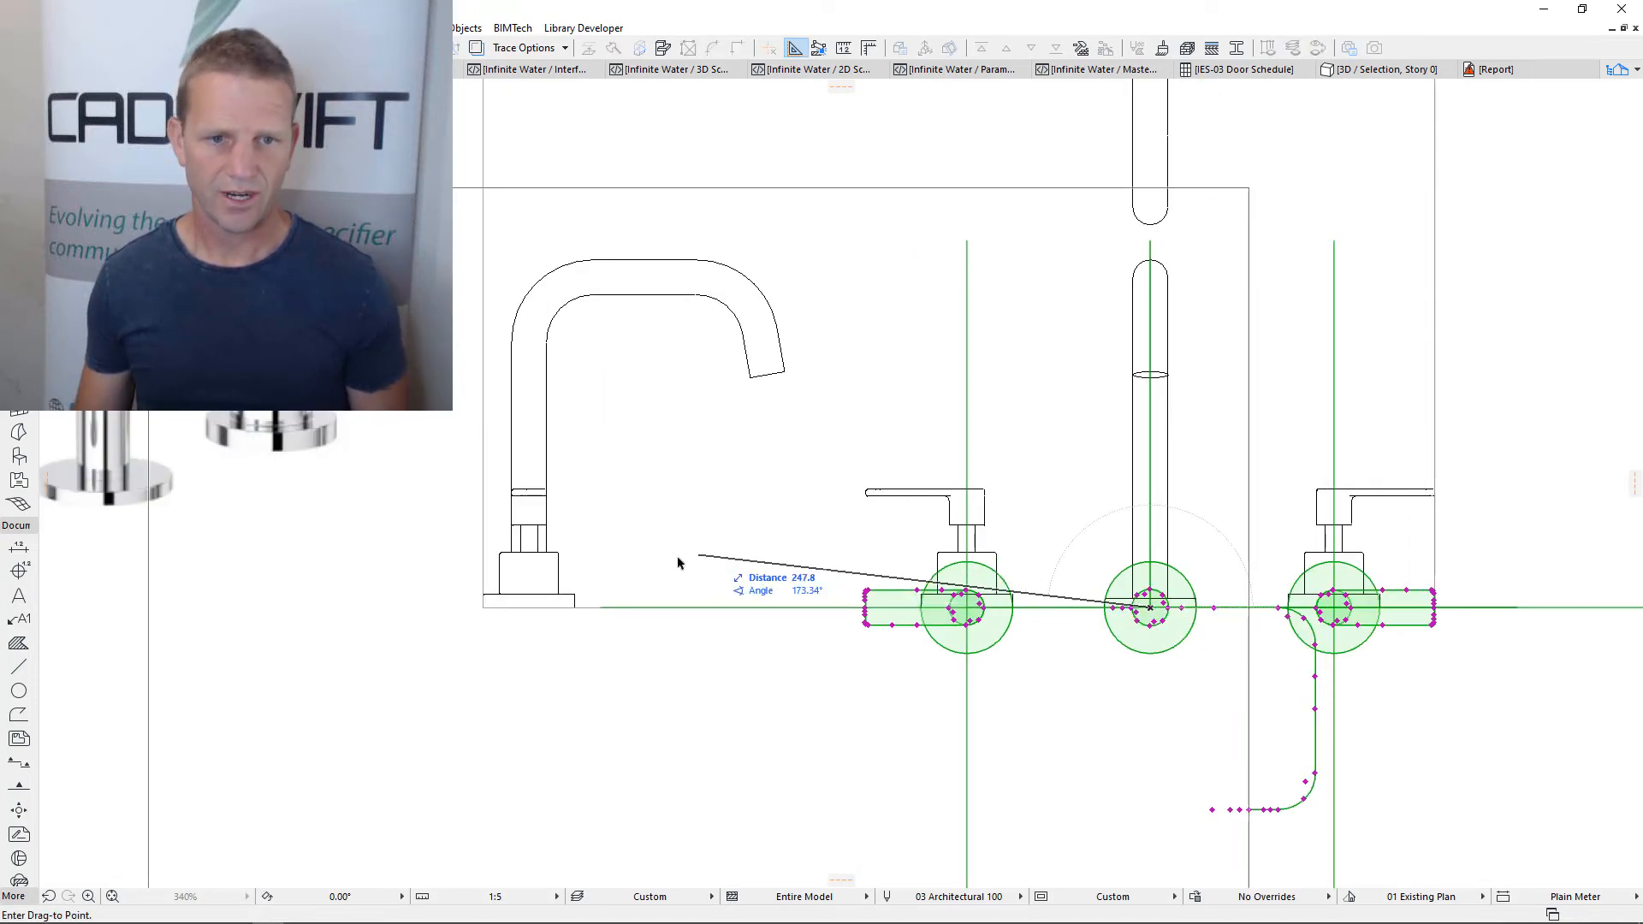
pyautogui.click(531, 609)
pyautogui.scroll(3, 530, 609)
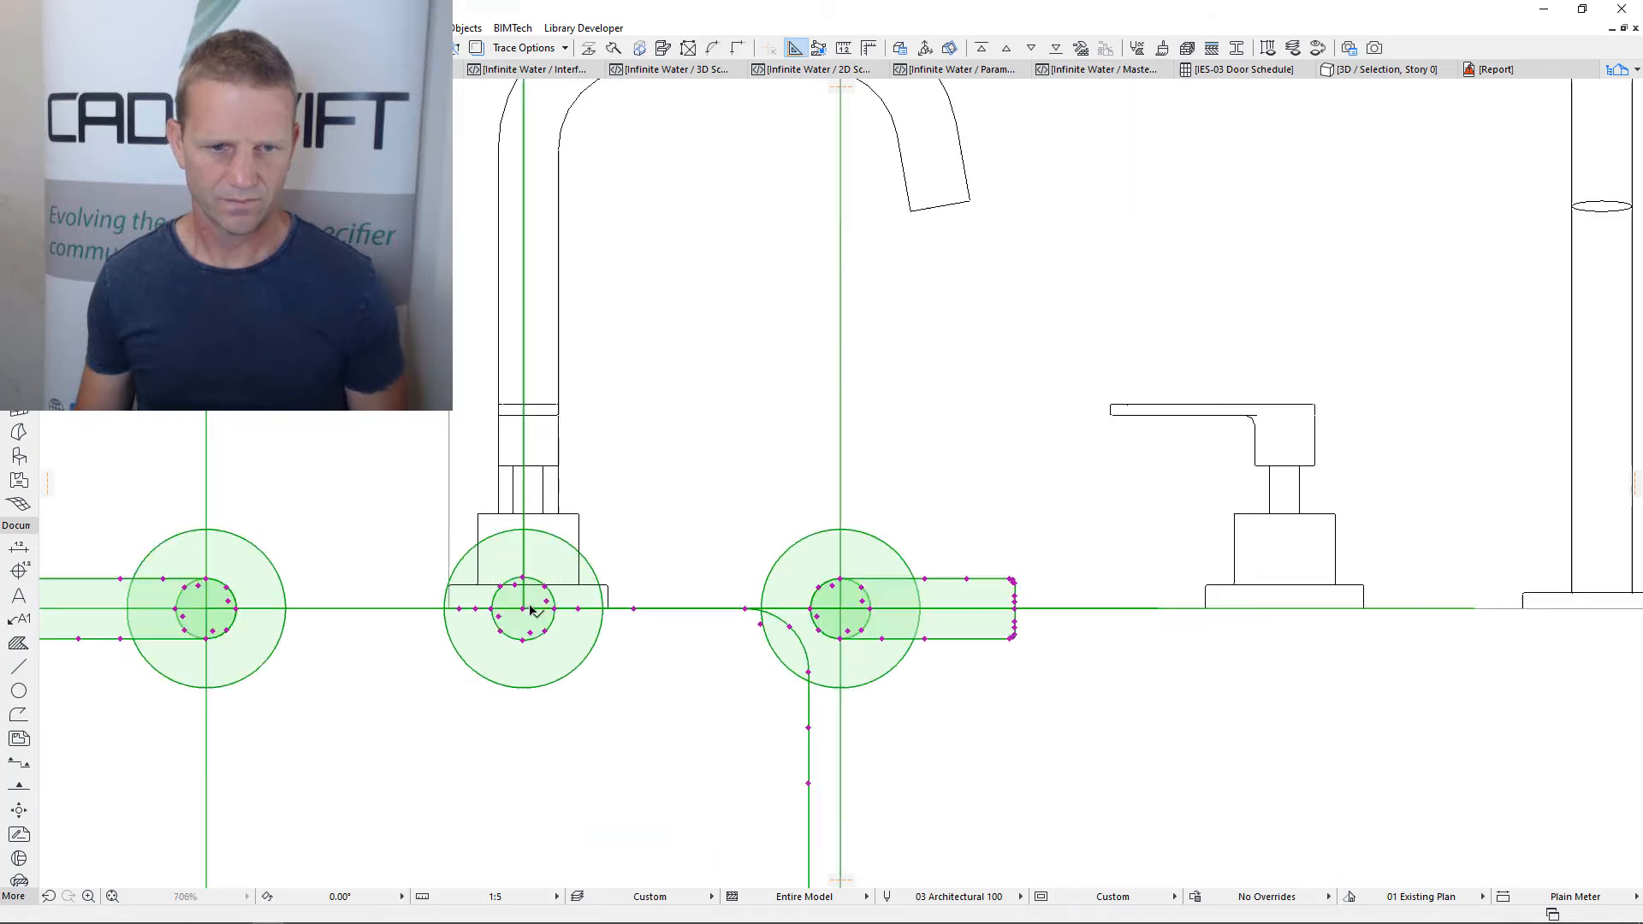
pyautogui.scroll(1, 531, 609)
pyautogui.click(521, 610)
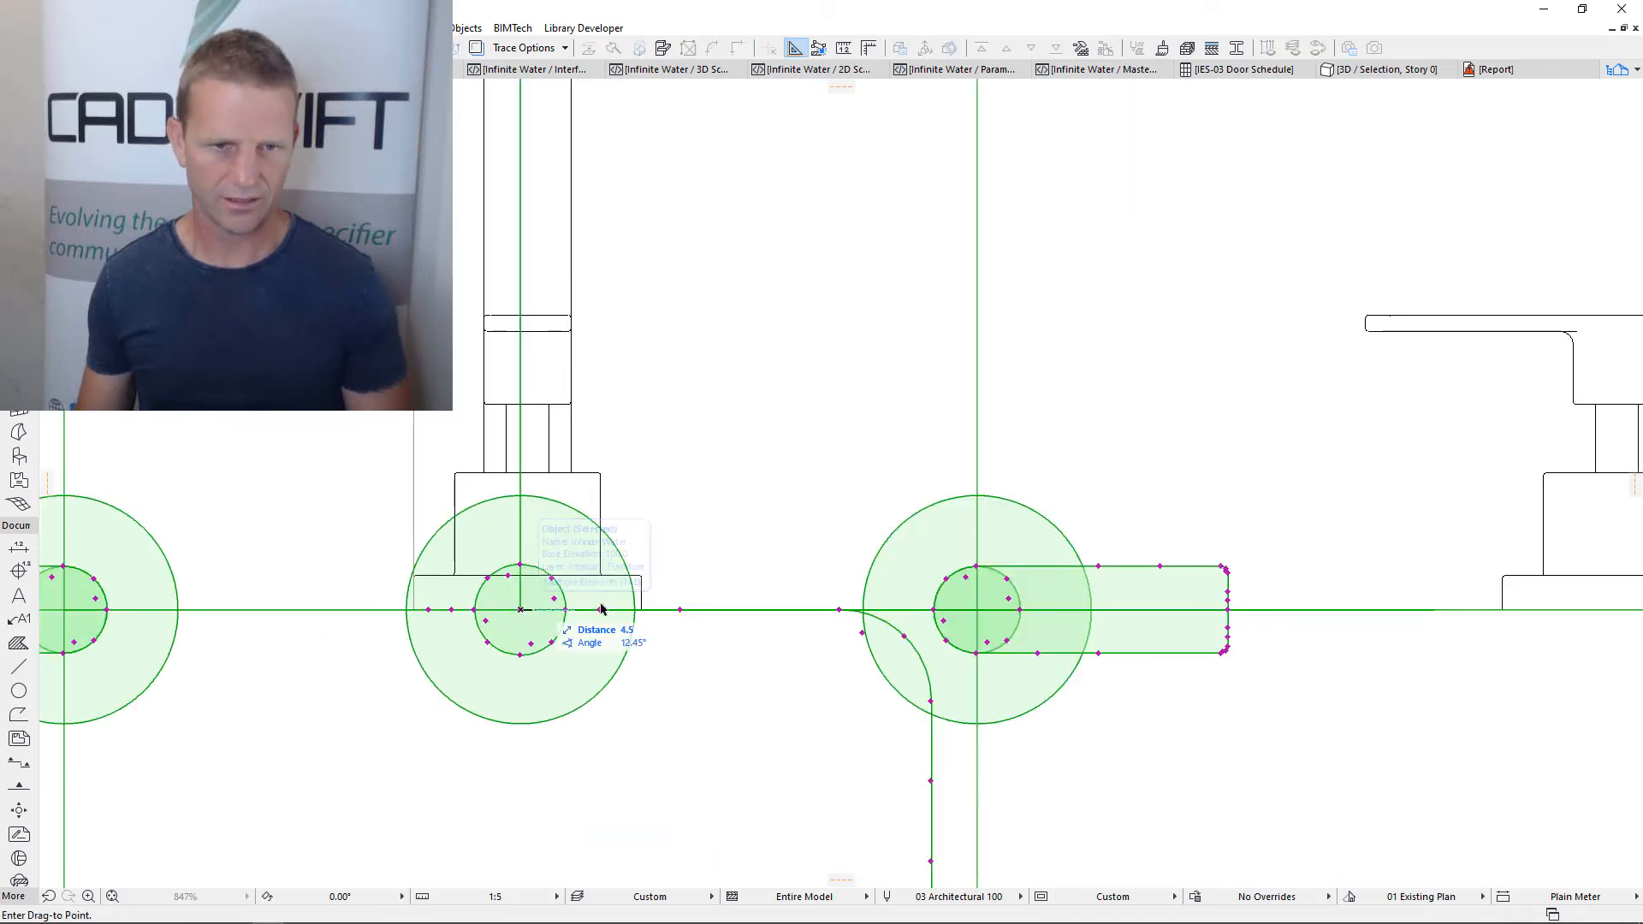
pyautogui.click(529, 336)
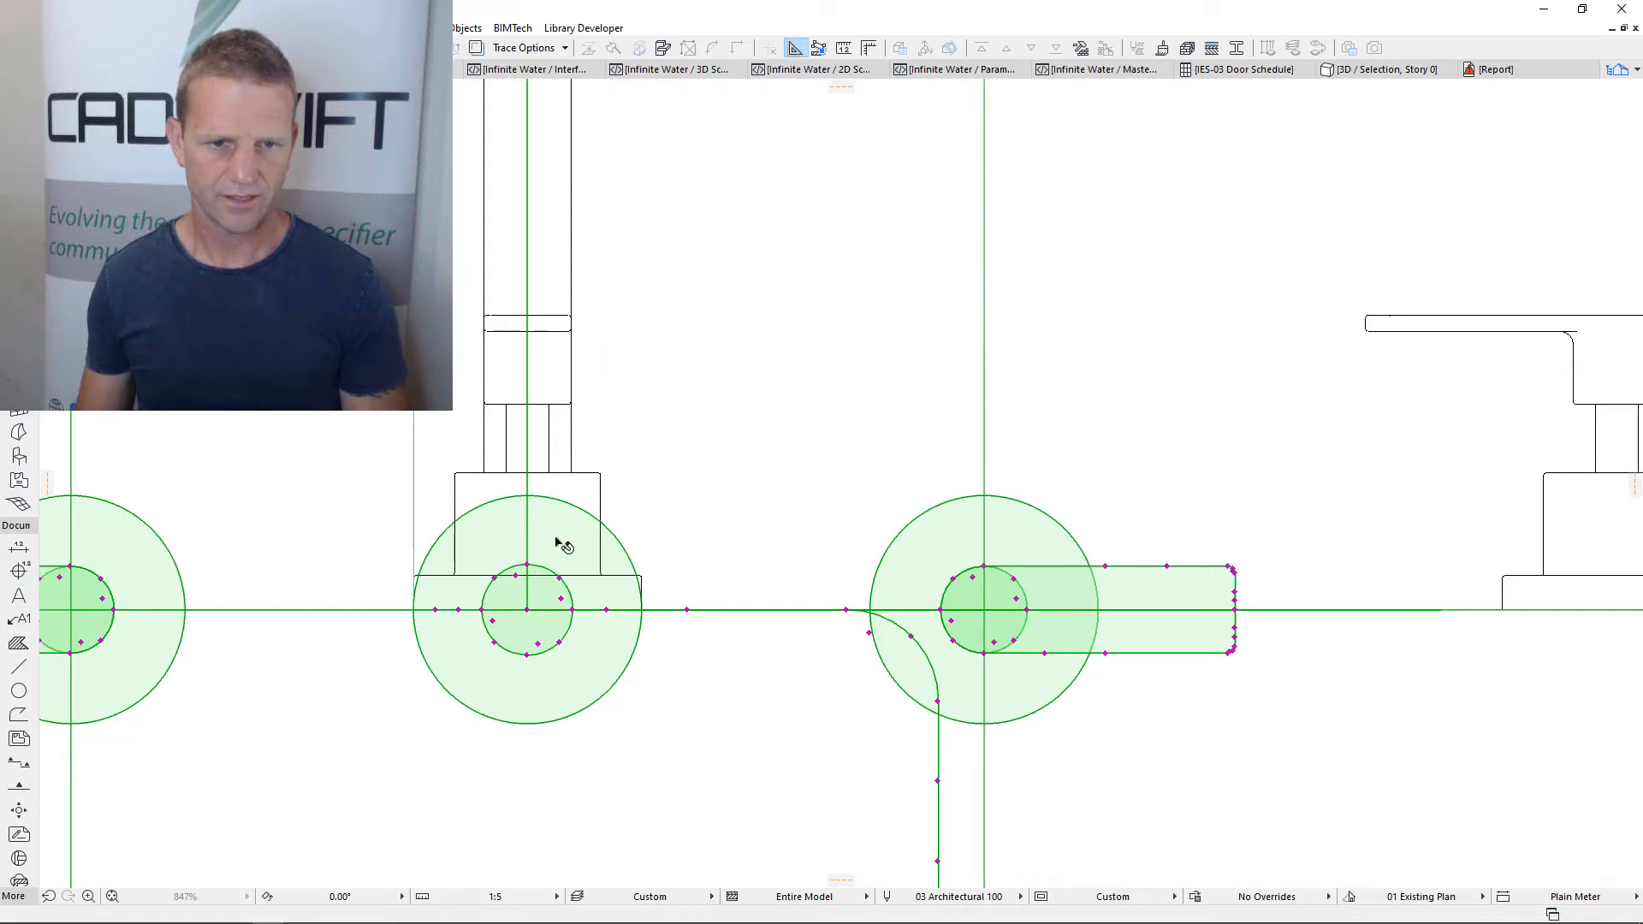
# Rotate the basin set 90° counter-clockwise about the spout centre so the spout path faces the same way as the side elevation
pyautogui.hotkey('ctrl', 'e')
pyautogui.click(527, 609)
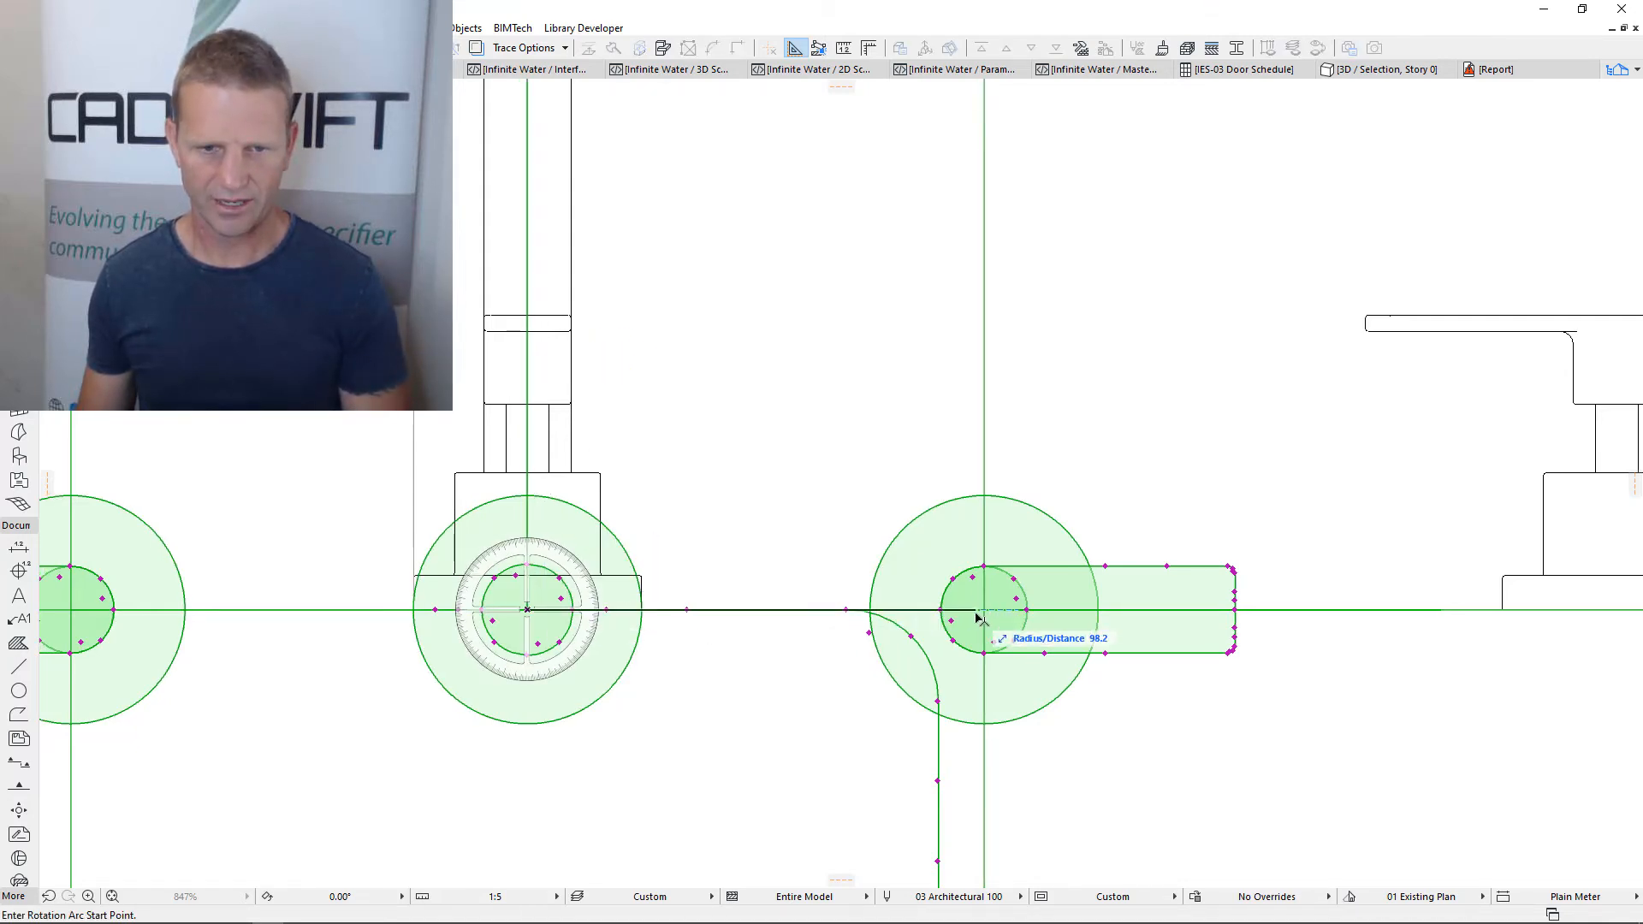
pyautogui.click(976, 609)
pyautogui.click(532, 227)
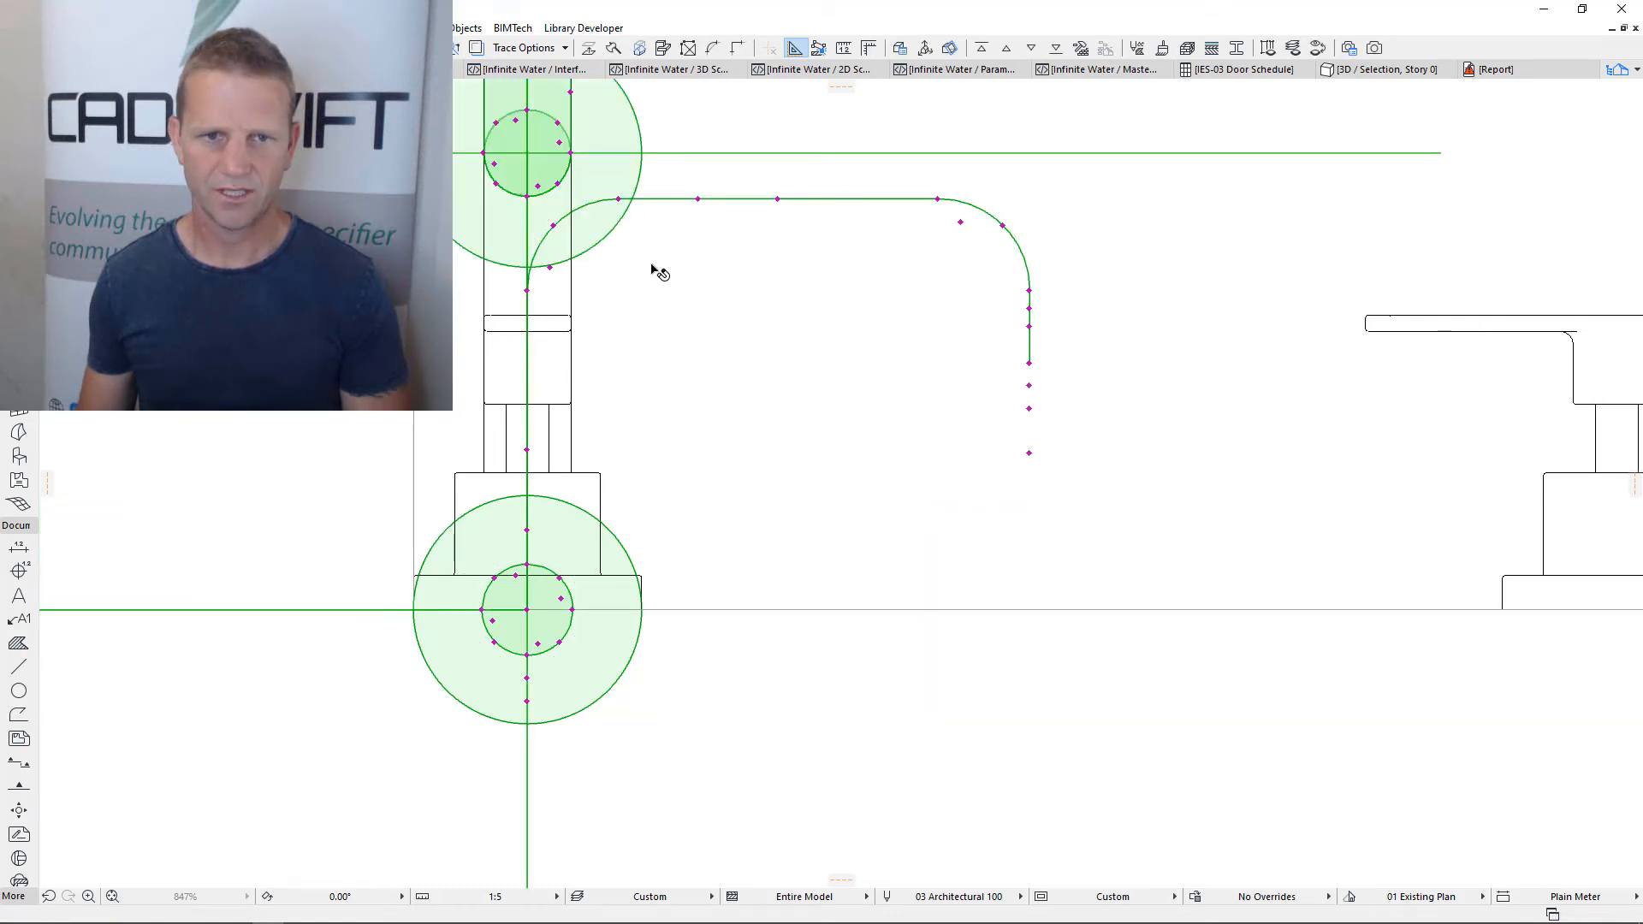
pyautogui.scroll(-4, 685, 428)
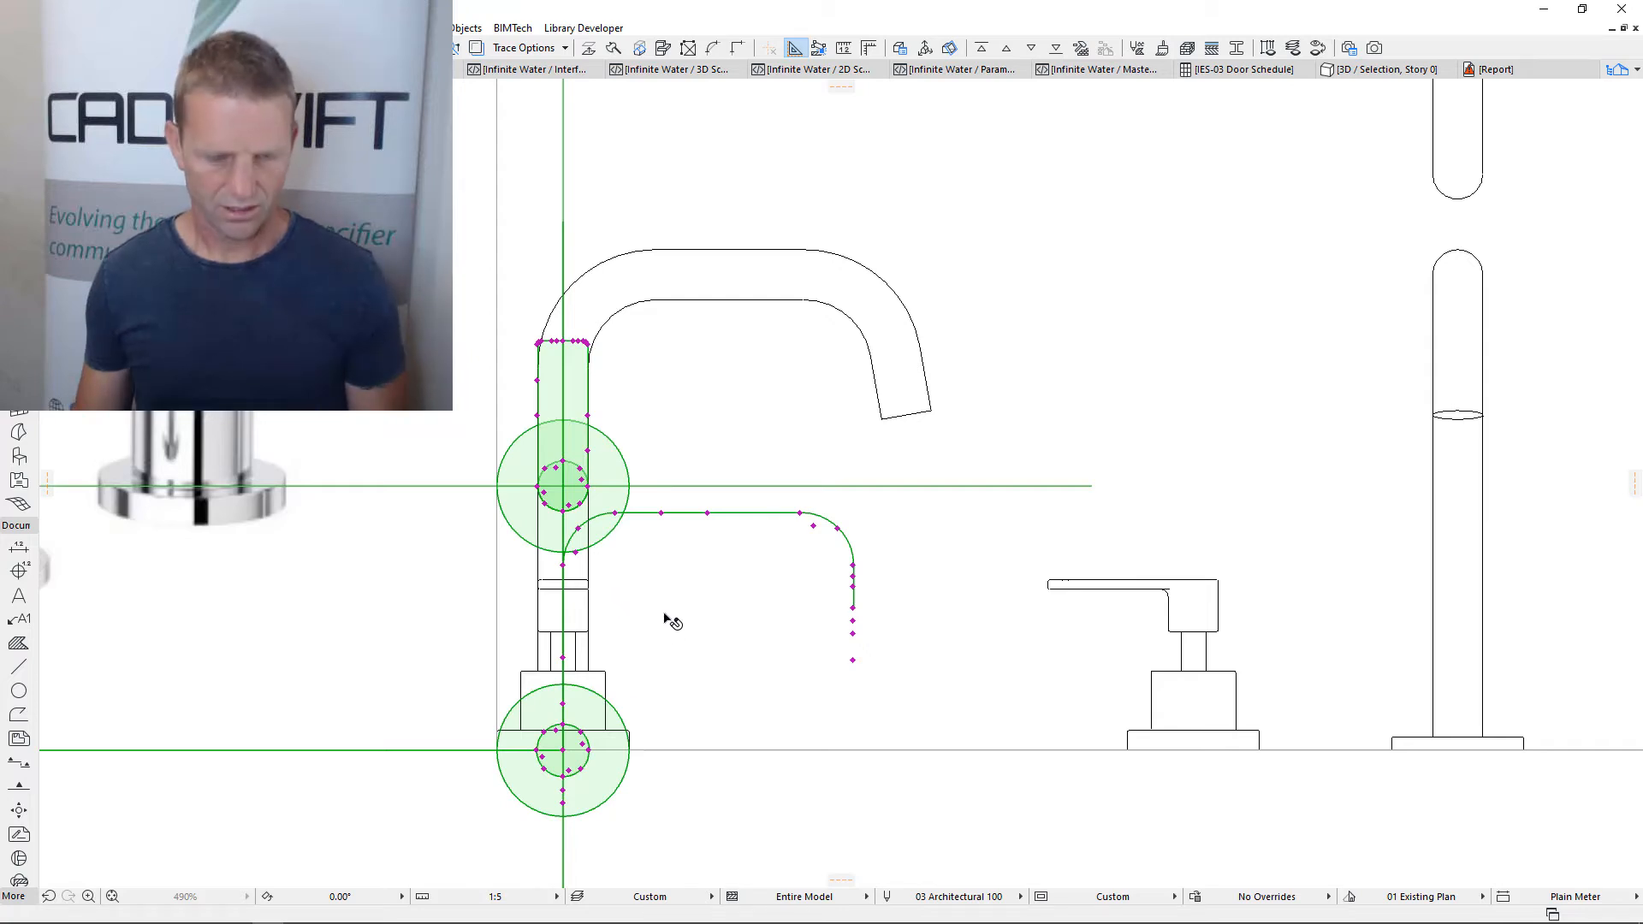
# Open the basin set's settings and set the y rotation angle of Spout Geometry 1 to 0°
pyautogui.hotkey('ctrl', 't')
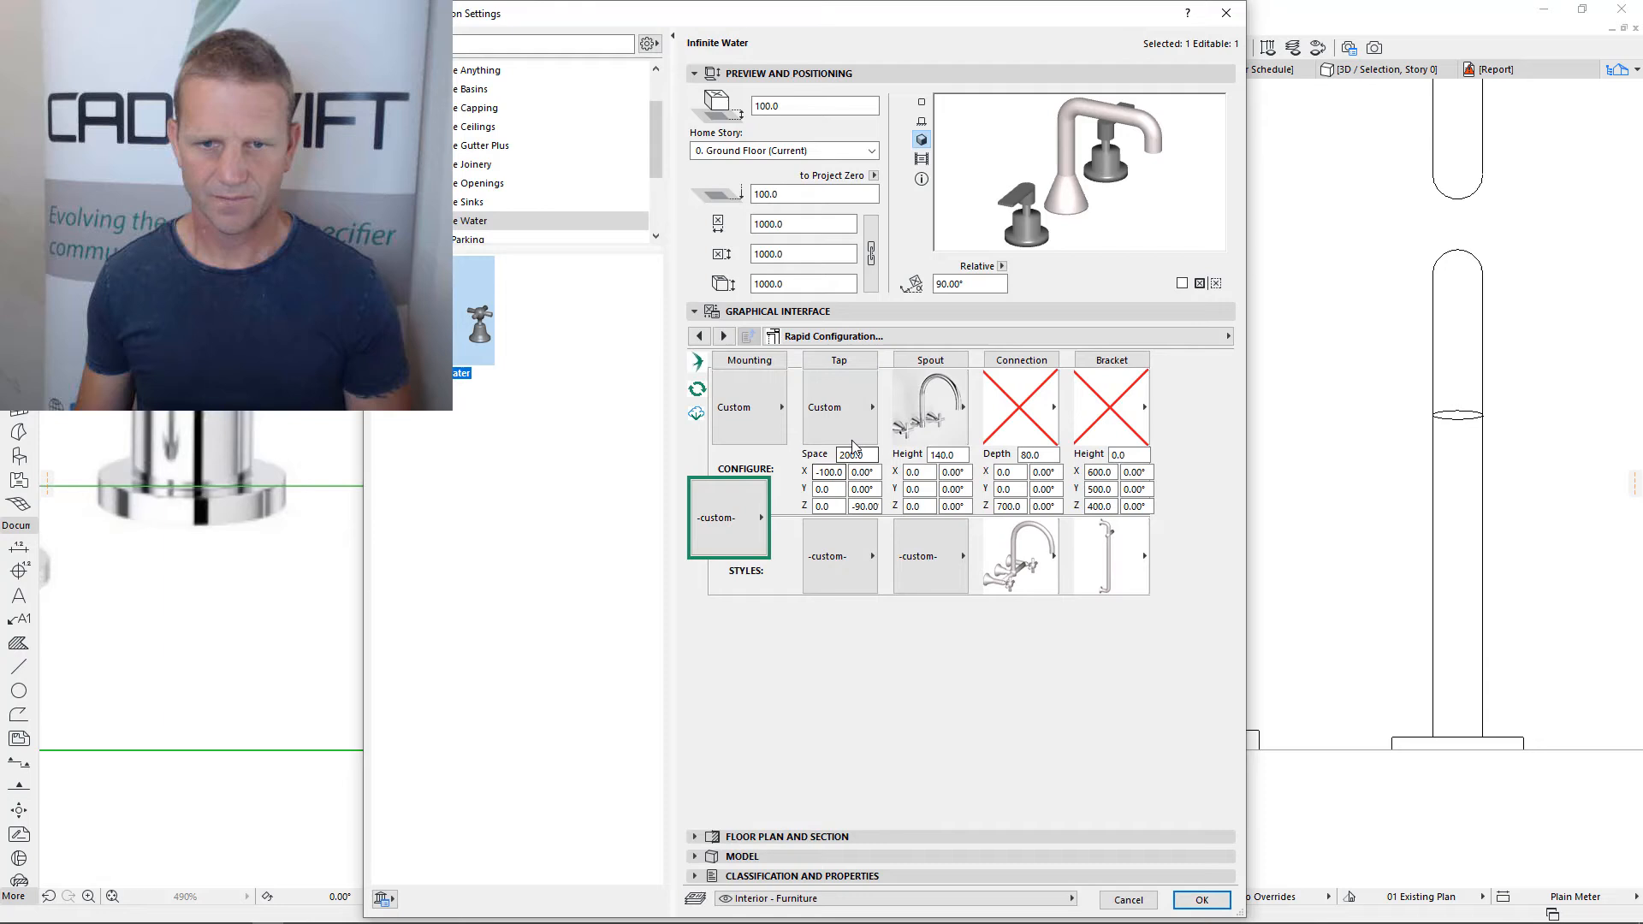
pyautogui.click(934, 361)
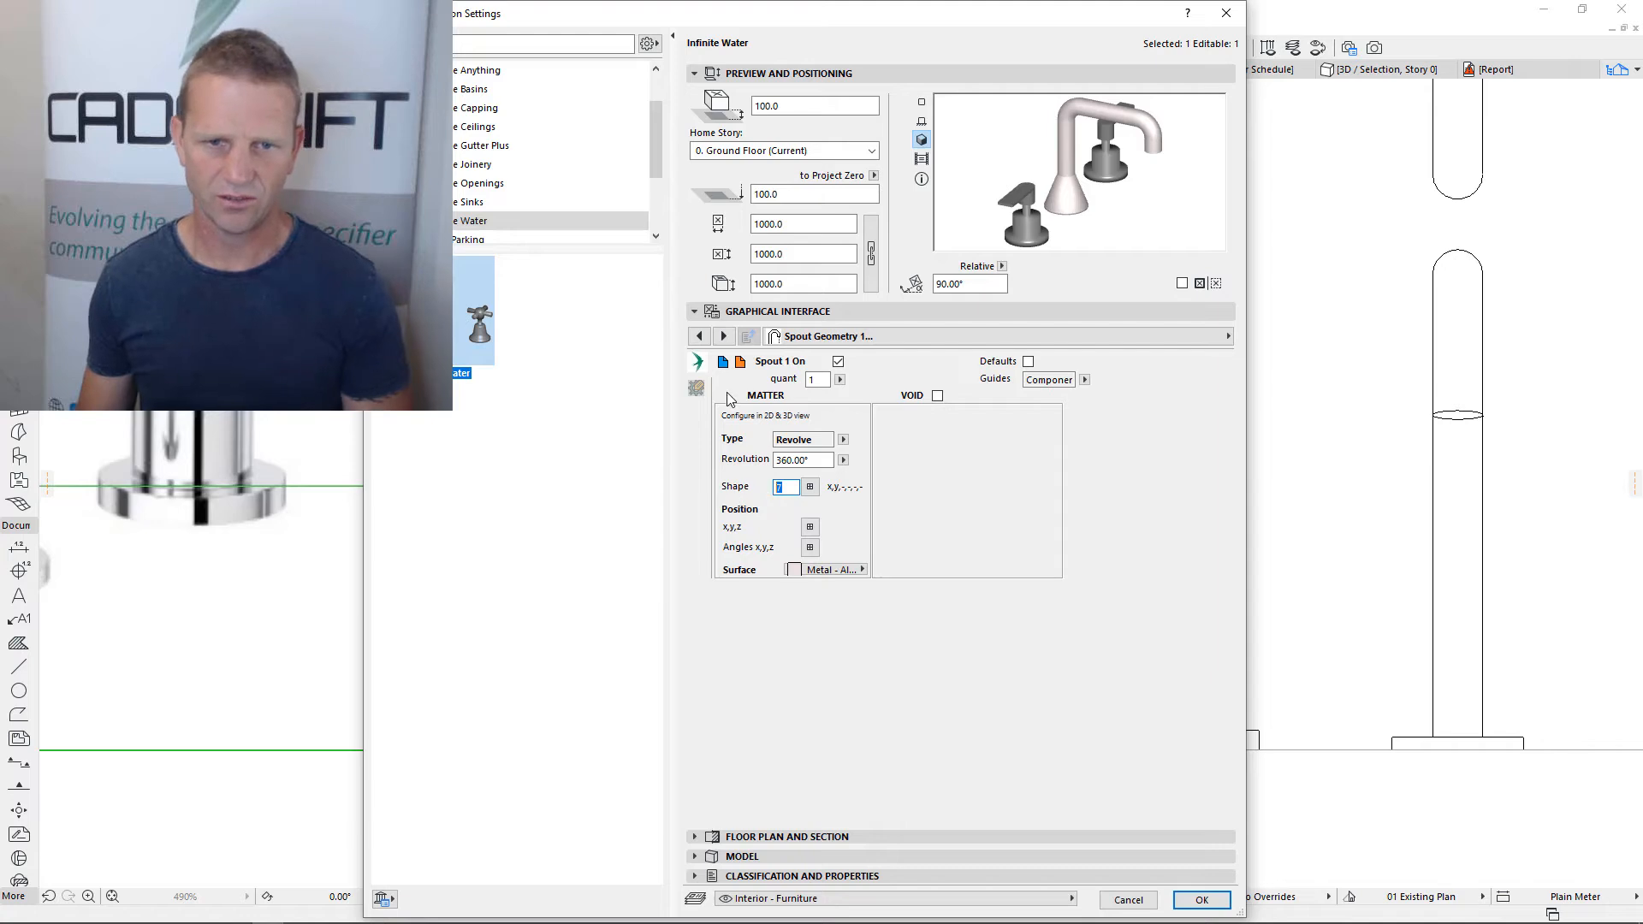
pyautogui.click(723, 335)
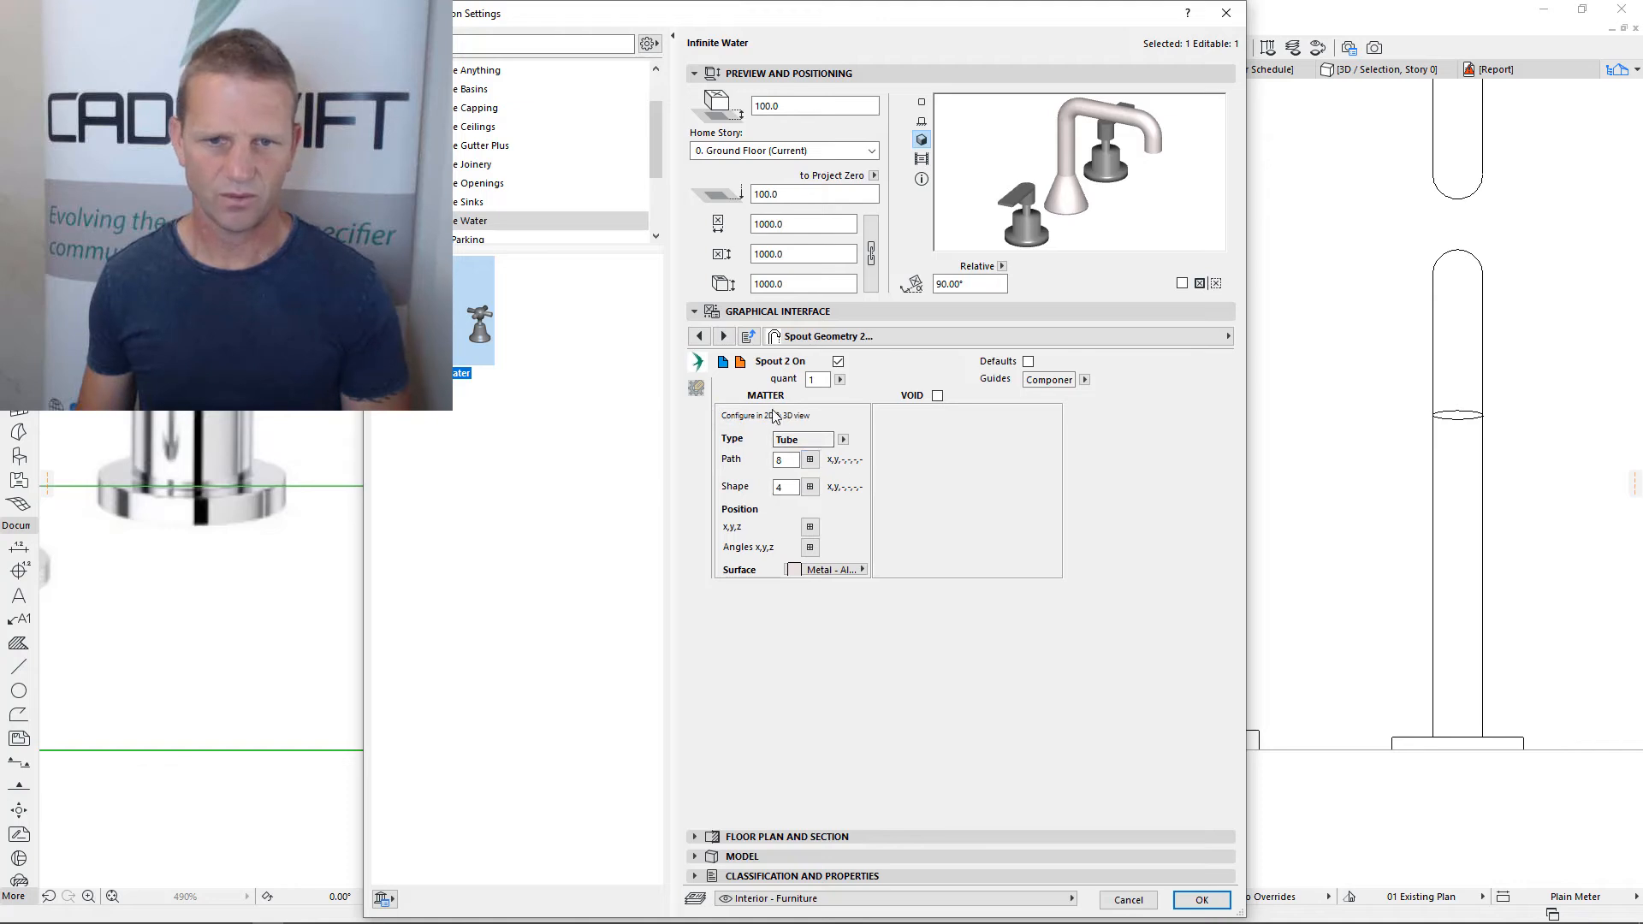
pyautogui.click(699, 336)
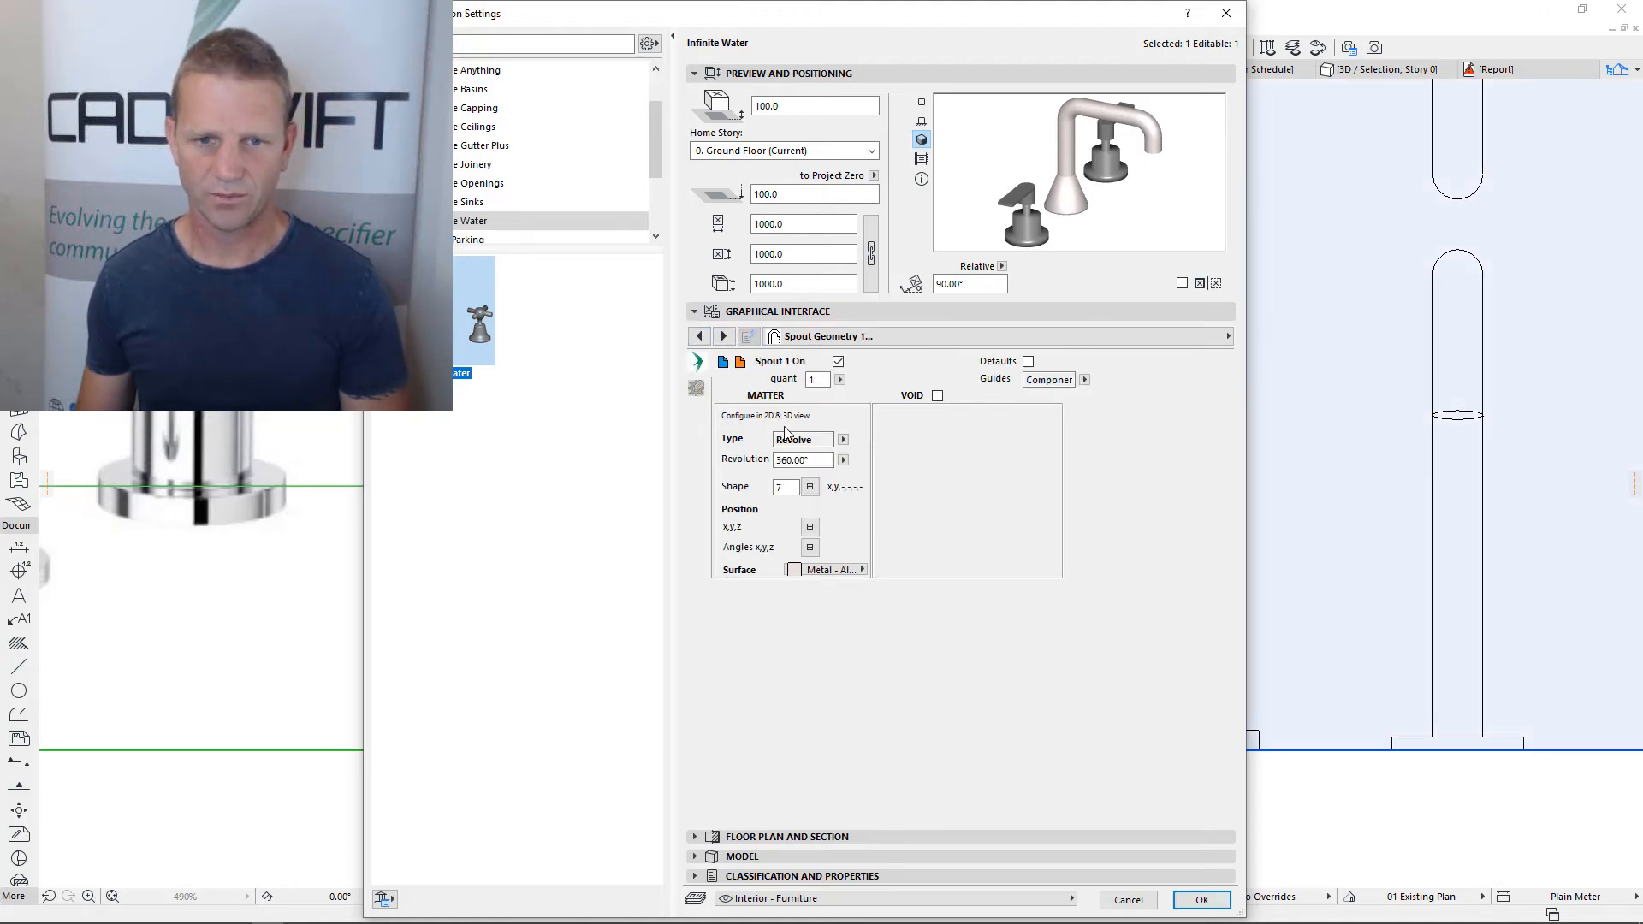
pyautogui.click(810, 547)
pyautogui.click(900, 519)
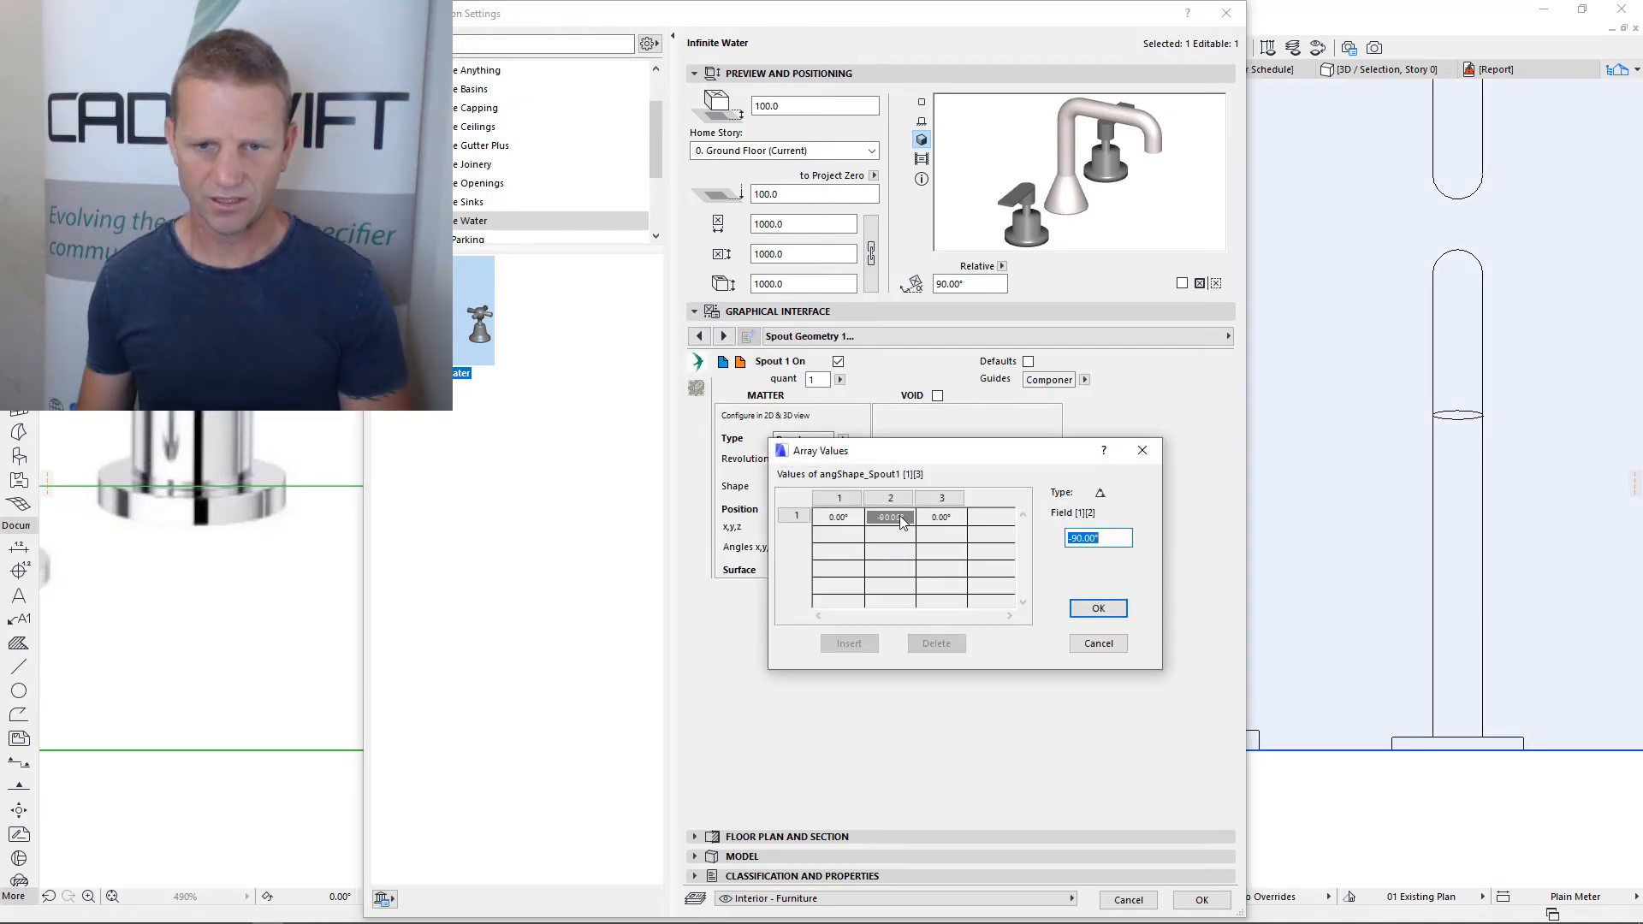
pyautogui.write('0')
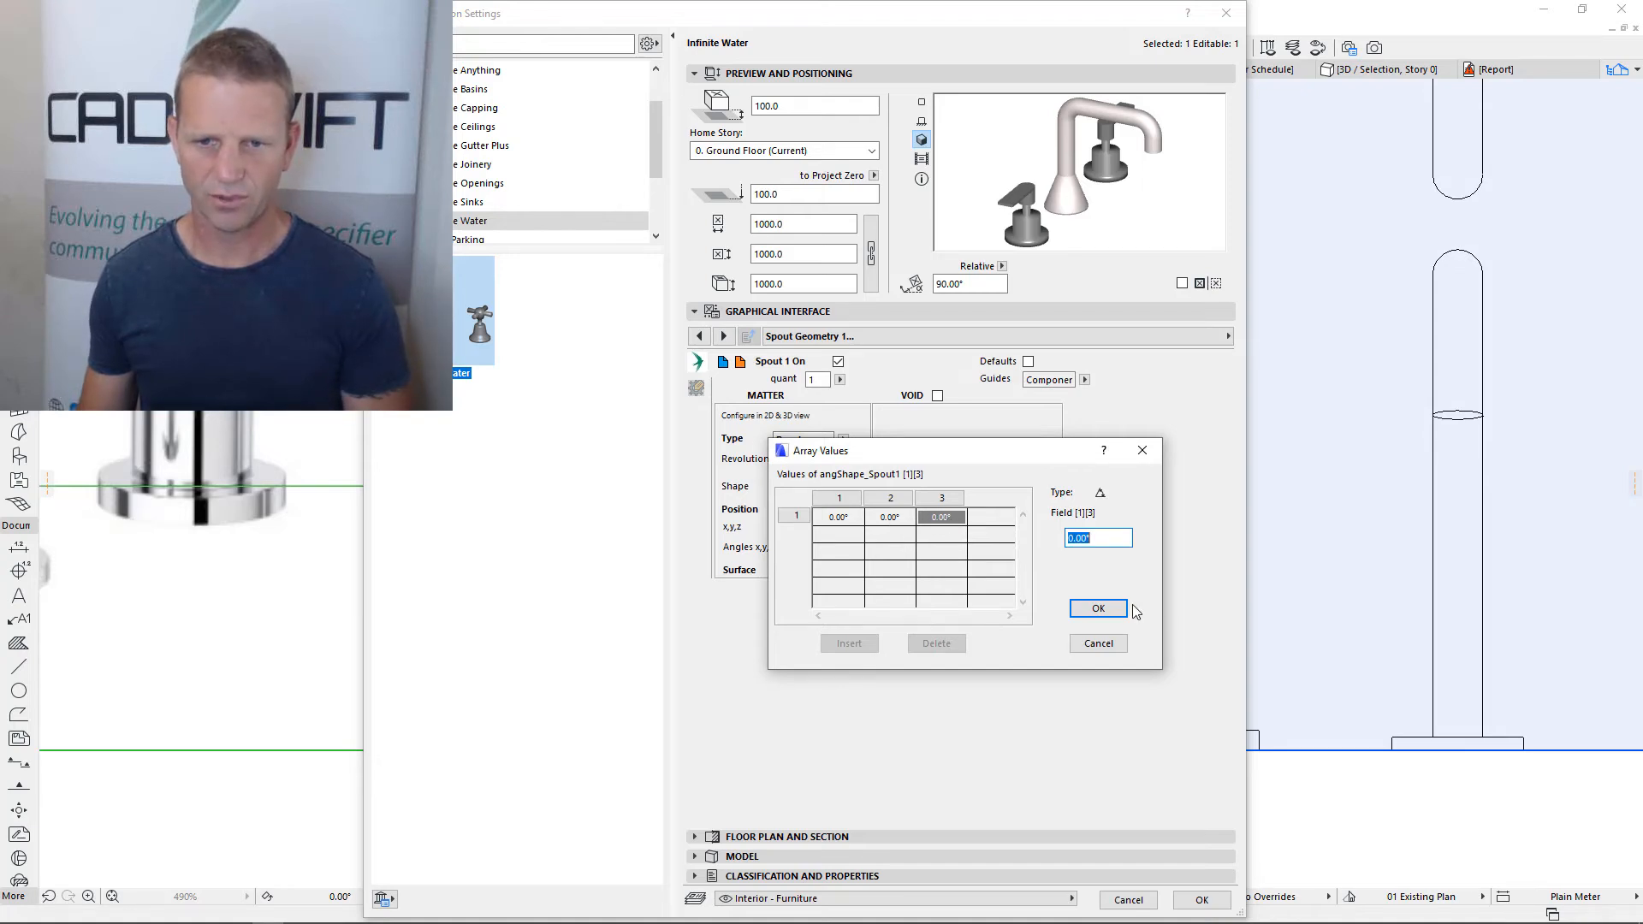
pyautogui.click(1102, 610)
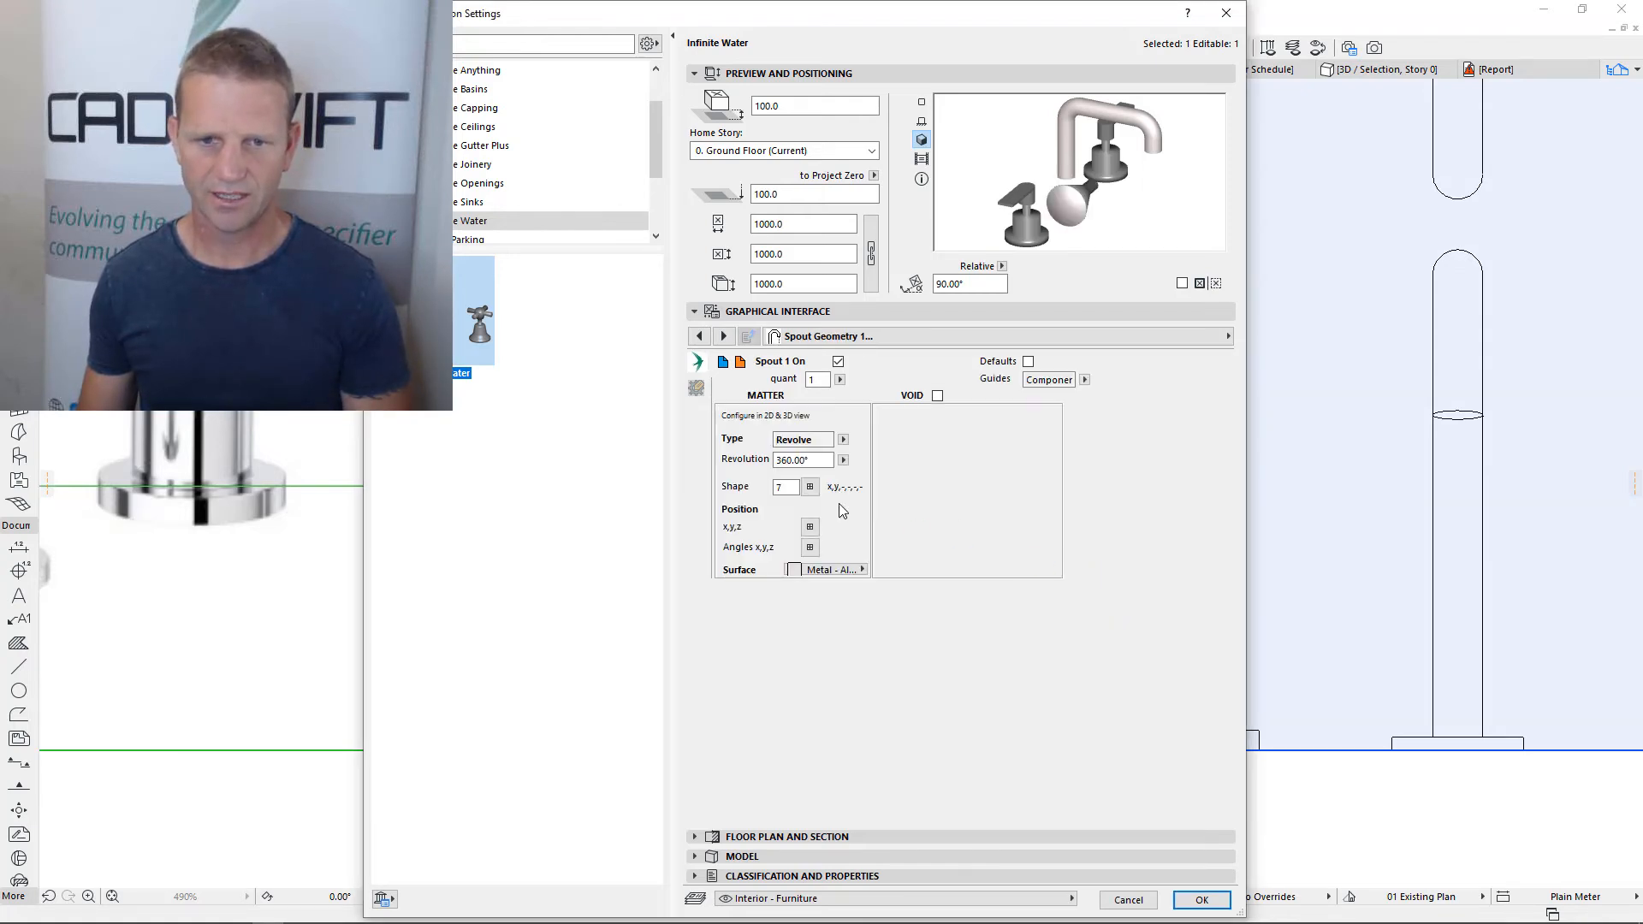
# Set the z position of Spout Geometry 2 to 0 and apply the settings
pyautogui.click(723, 335)
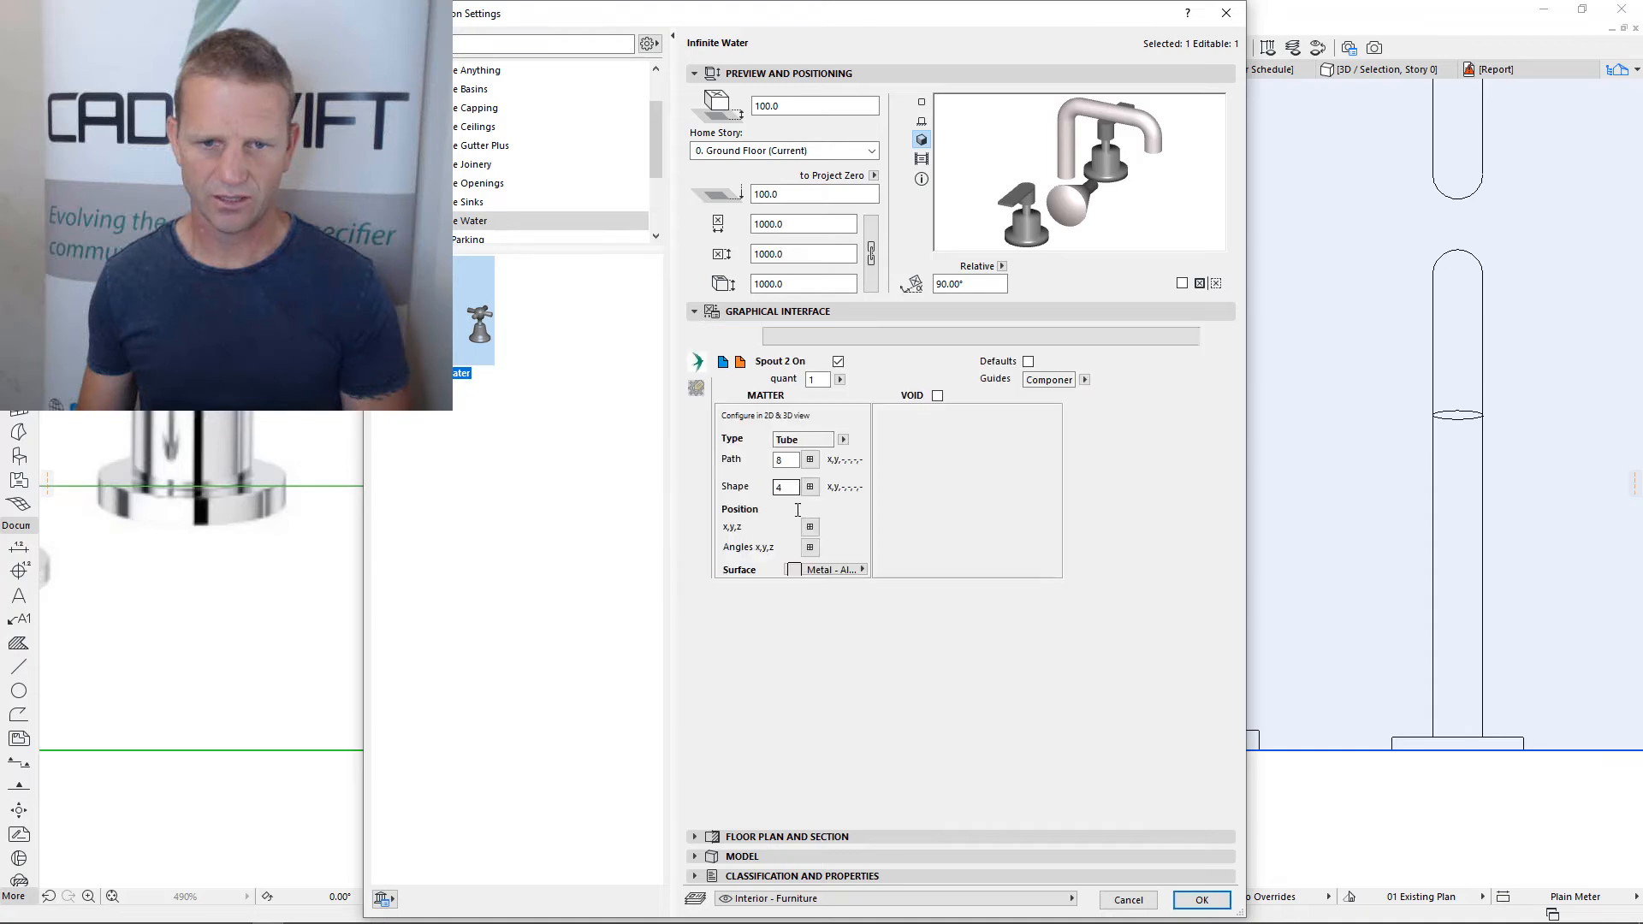
pyautogui.click(811, 546)
pyautogui.click(951, 521)
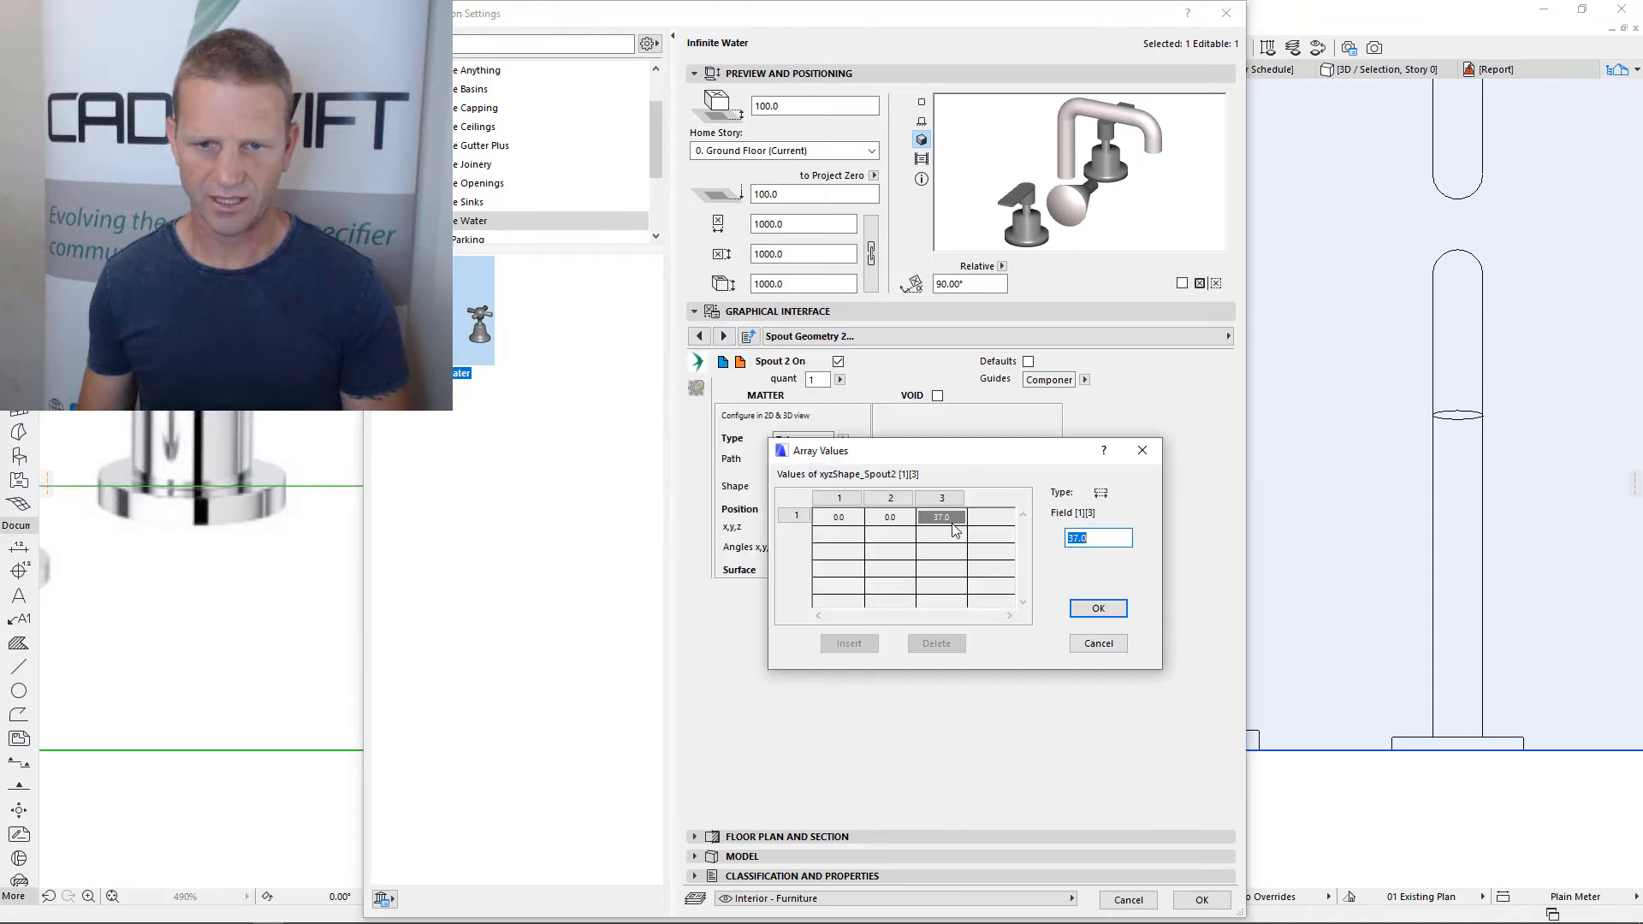
pyautogui.write('0')
pyautogui.click(895, 521)
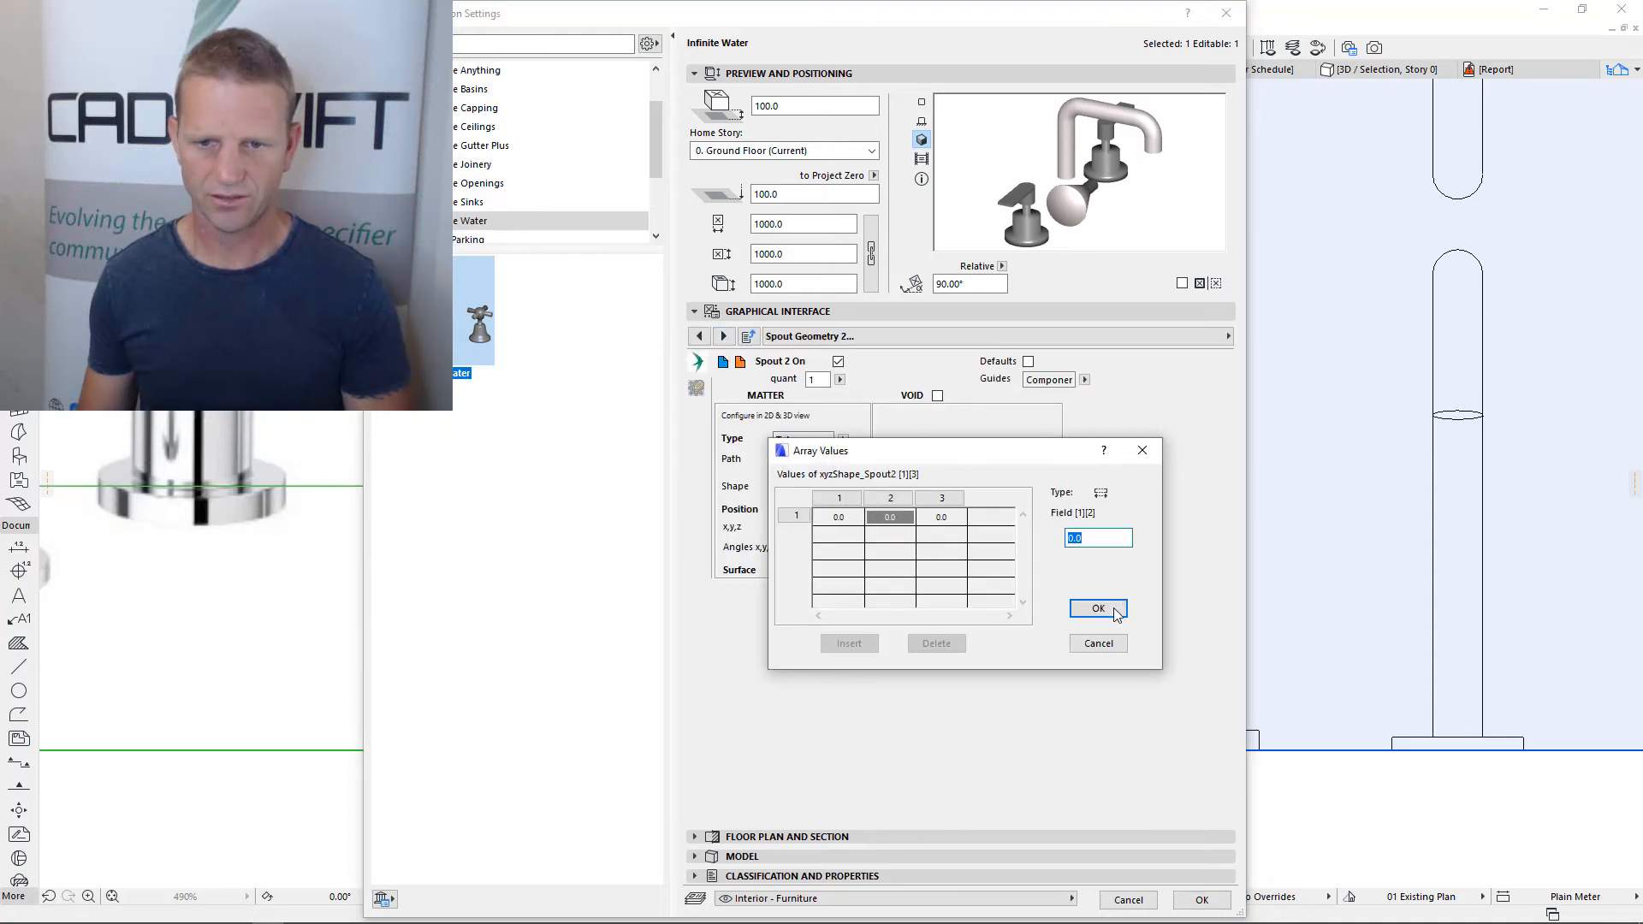
pyautogui.click(1115, 610)
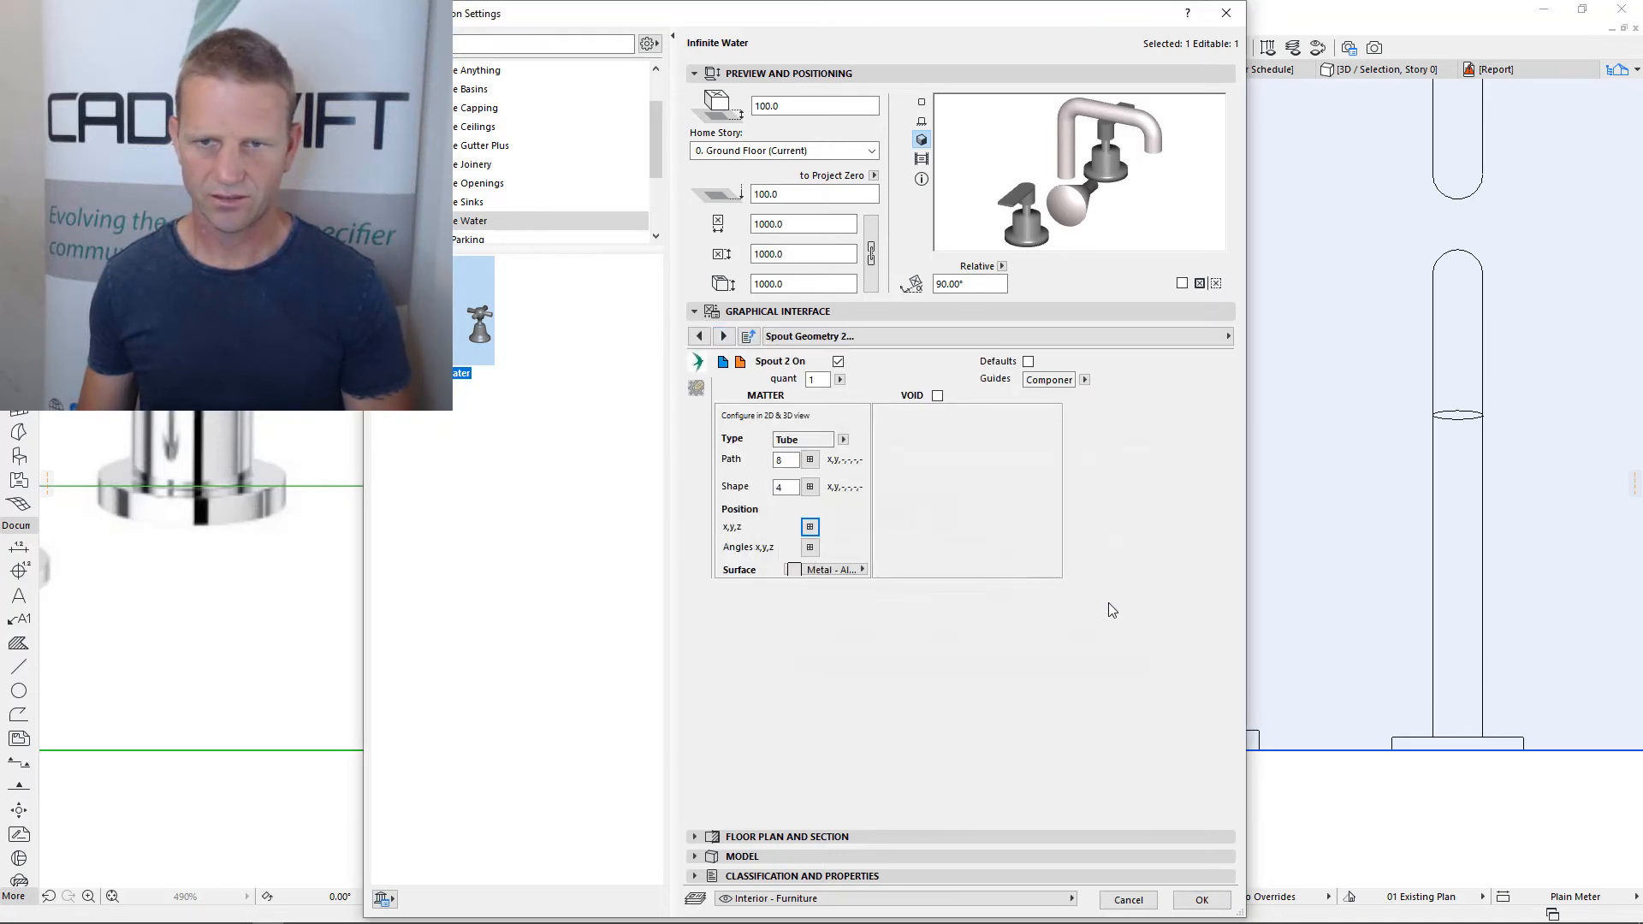
pyautogui.click(1227, 905)
# Lower the spout base profile's top centre node into the base plate and collapse the upper neck nodes of the cone
pyautogui.scroll(2, 596, 707)
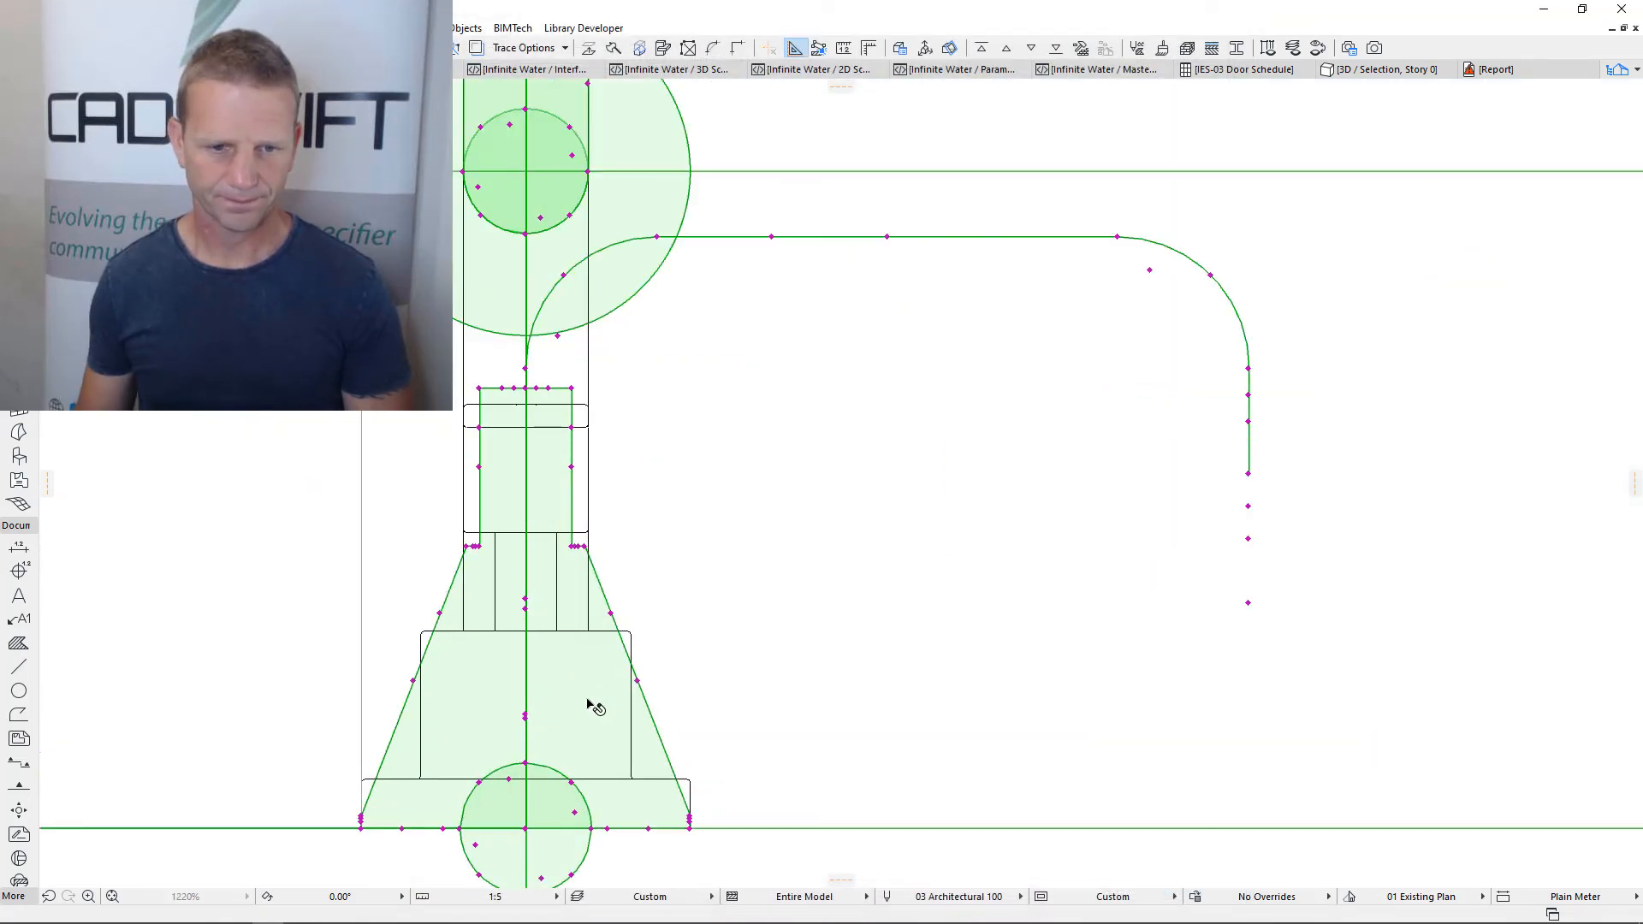
pyautogui.moveTo(646, 723); pyautogui.dragTo(740, 534, button='middle')
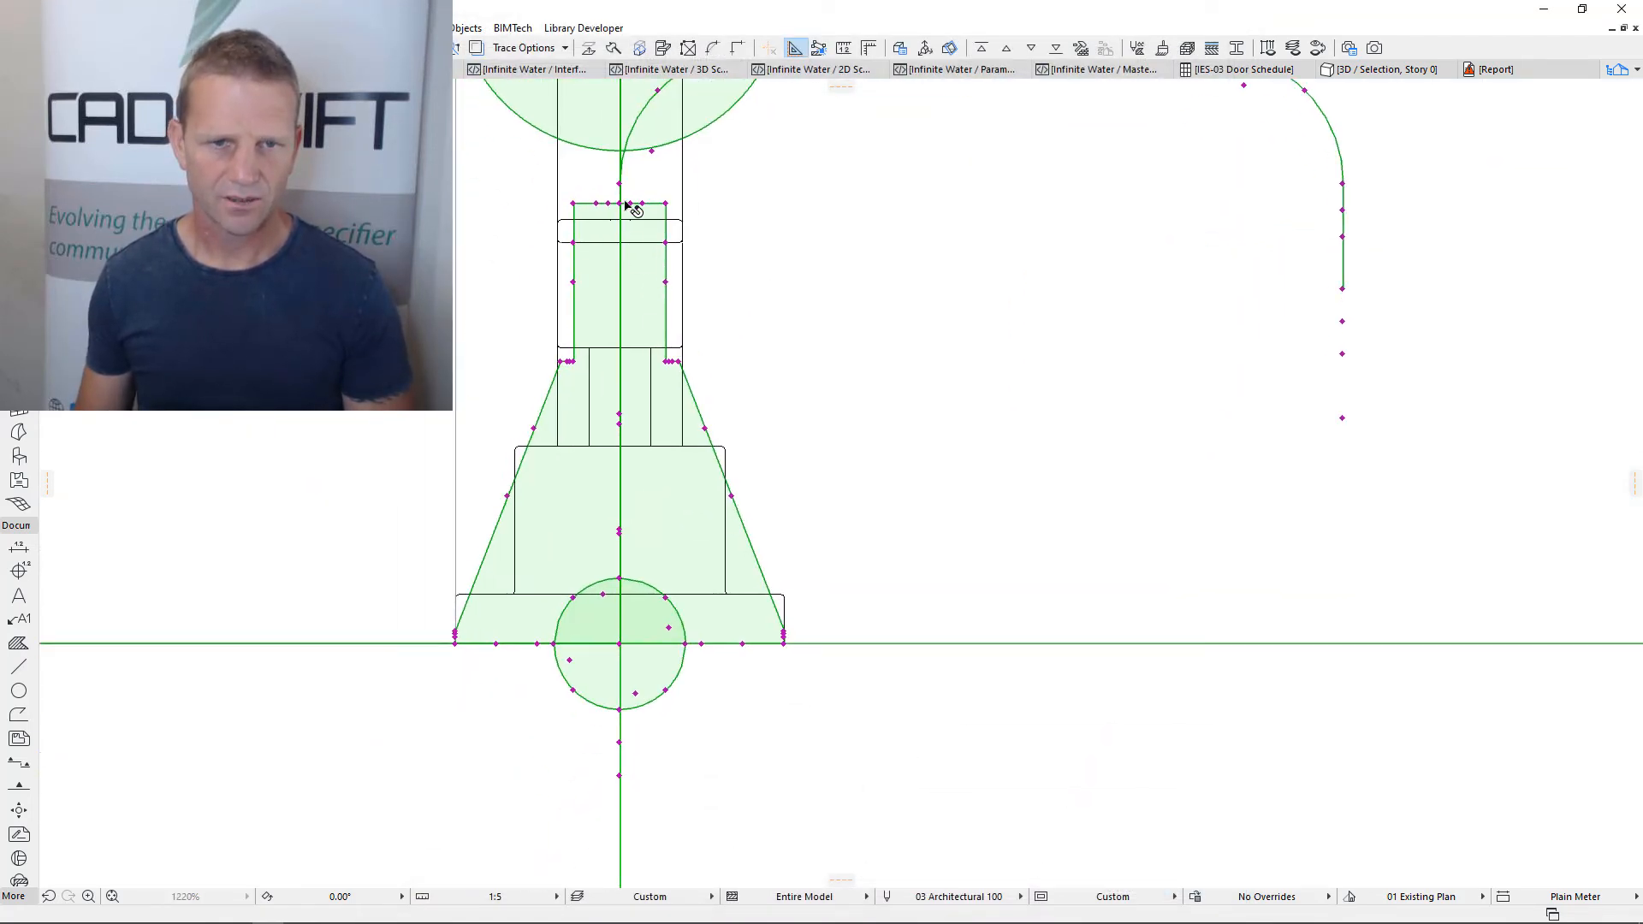
pyautogui.click(618, 342)
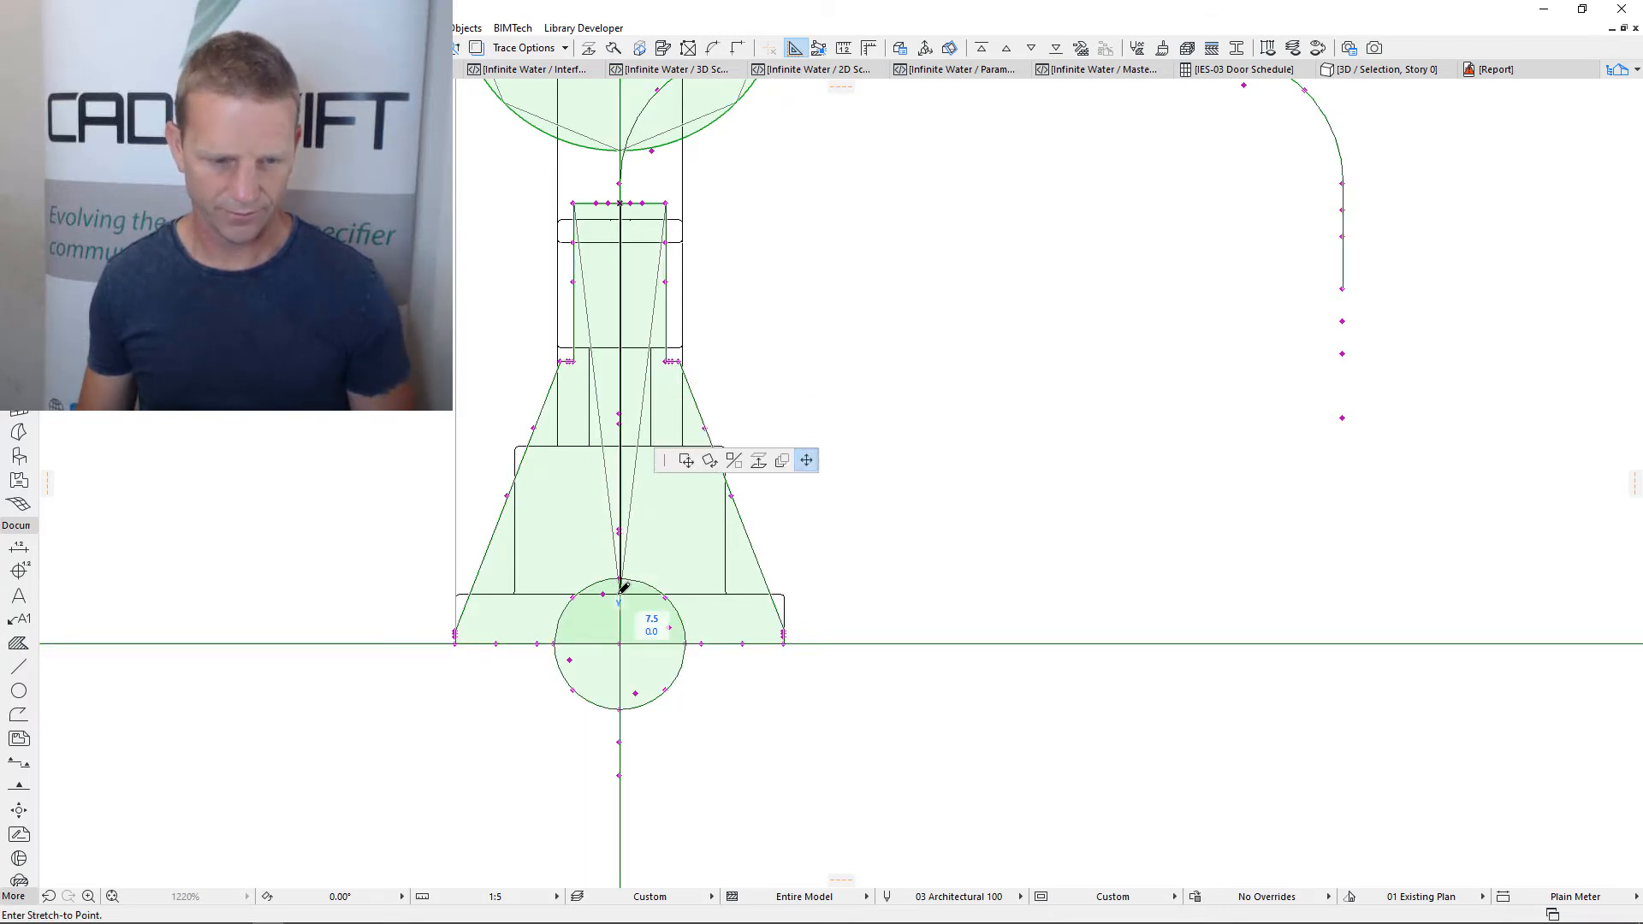
pyautogui.press('y')
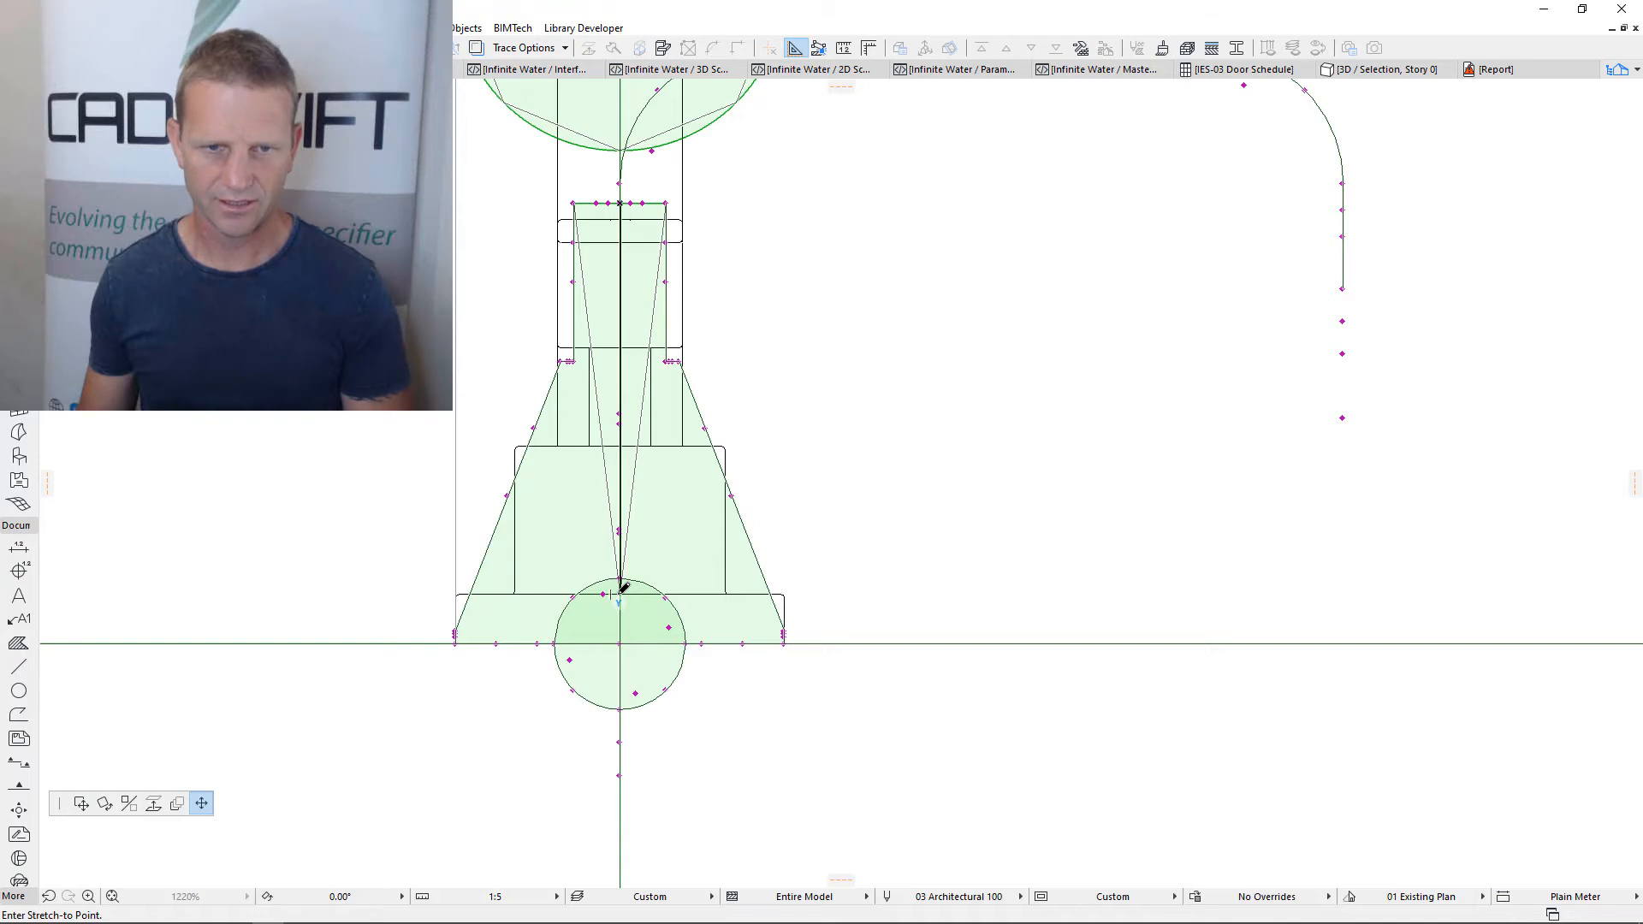
pyautogui.click(620, 593)
pyautogui.click(666, 204)
pyautogui.click(666, 361)
pyautogui.click(665, 361)
pyautogui.click(679, 361)
pyautogui.click(784, 631)
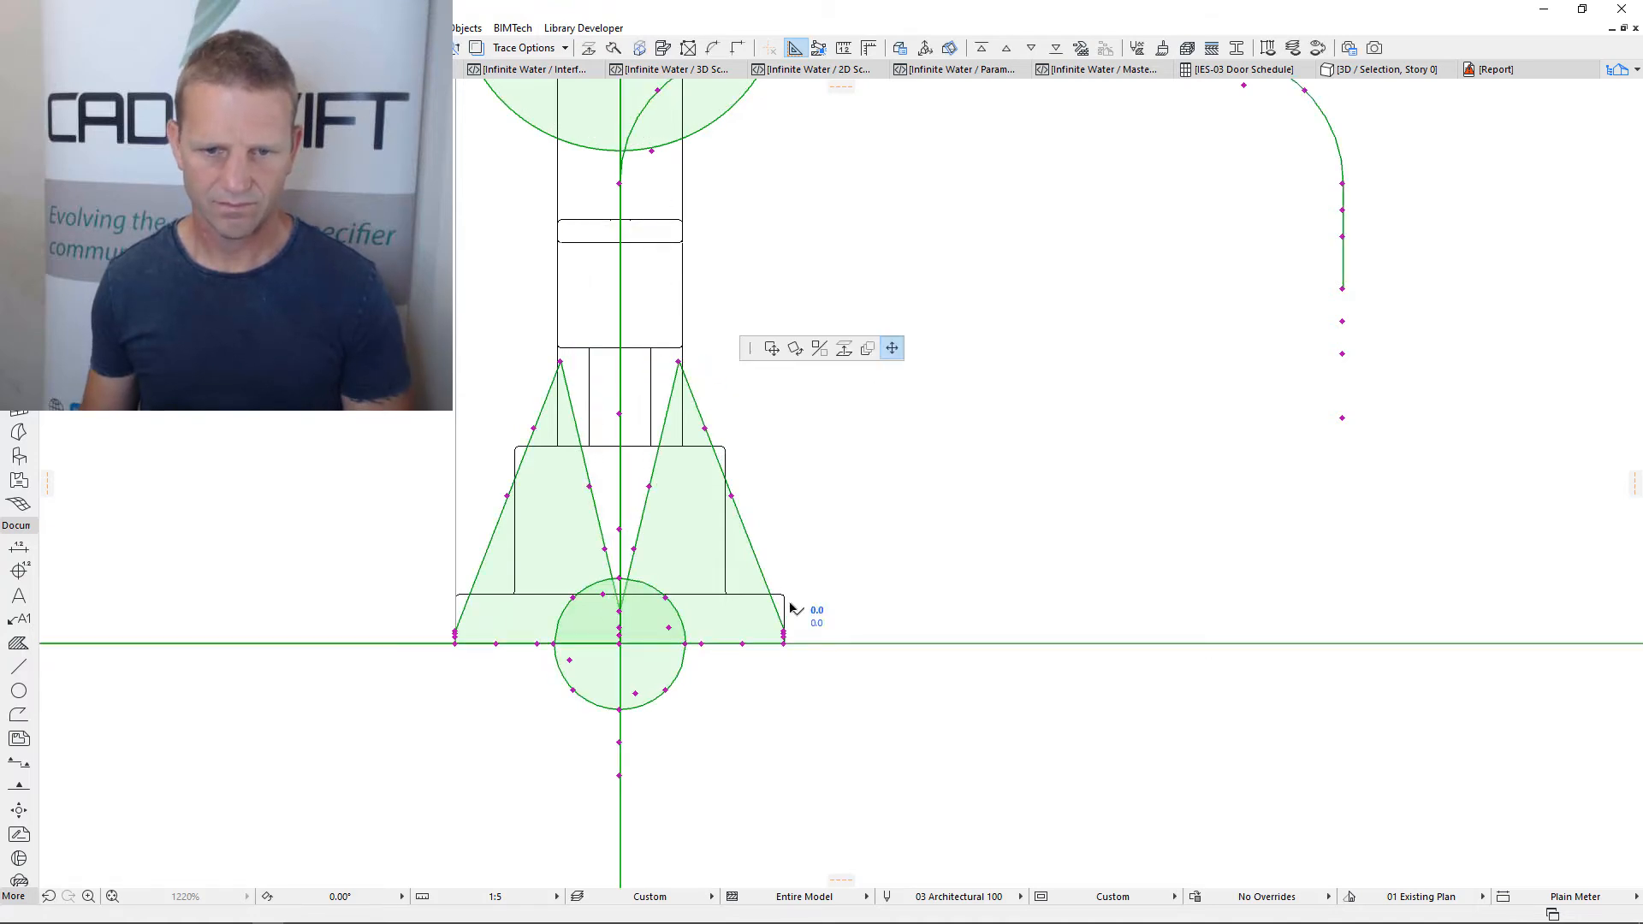
# Stretch the cone's remaining edge nodes to the base plate's outer edge, leaving a flat rectangular base profile
pyautogui.scroll(4, 784, 630)
pyautogui.click(788, 635)
pyautogui.click(788, 638)
pyautogui.click(789, 552)
# Compare the flat base profile with the spout's front-elevation base plate and examine the reference plate's rounded upper corner
pyautogui.scroll(-2, 825, 520)
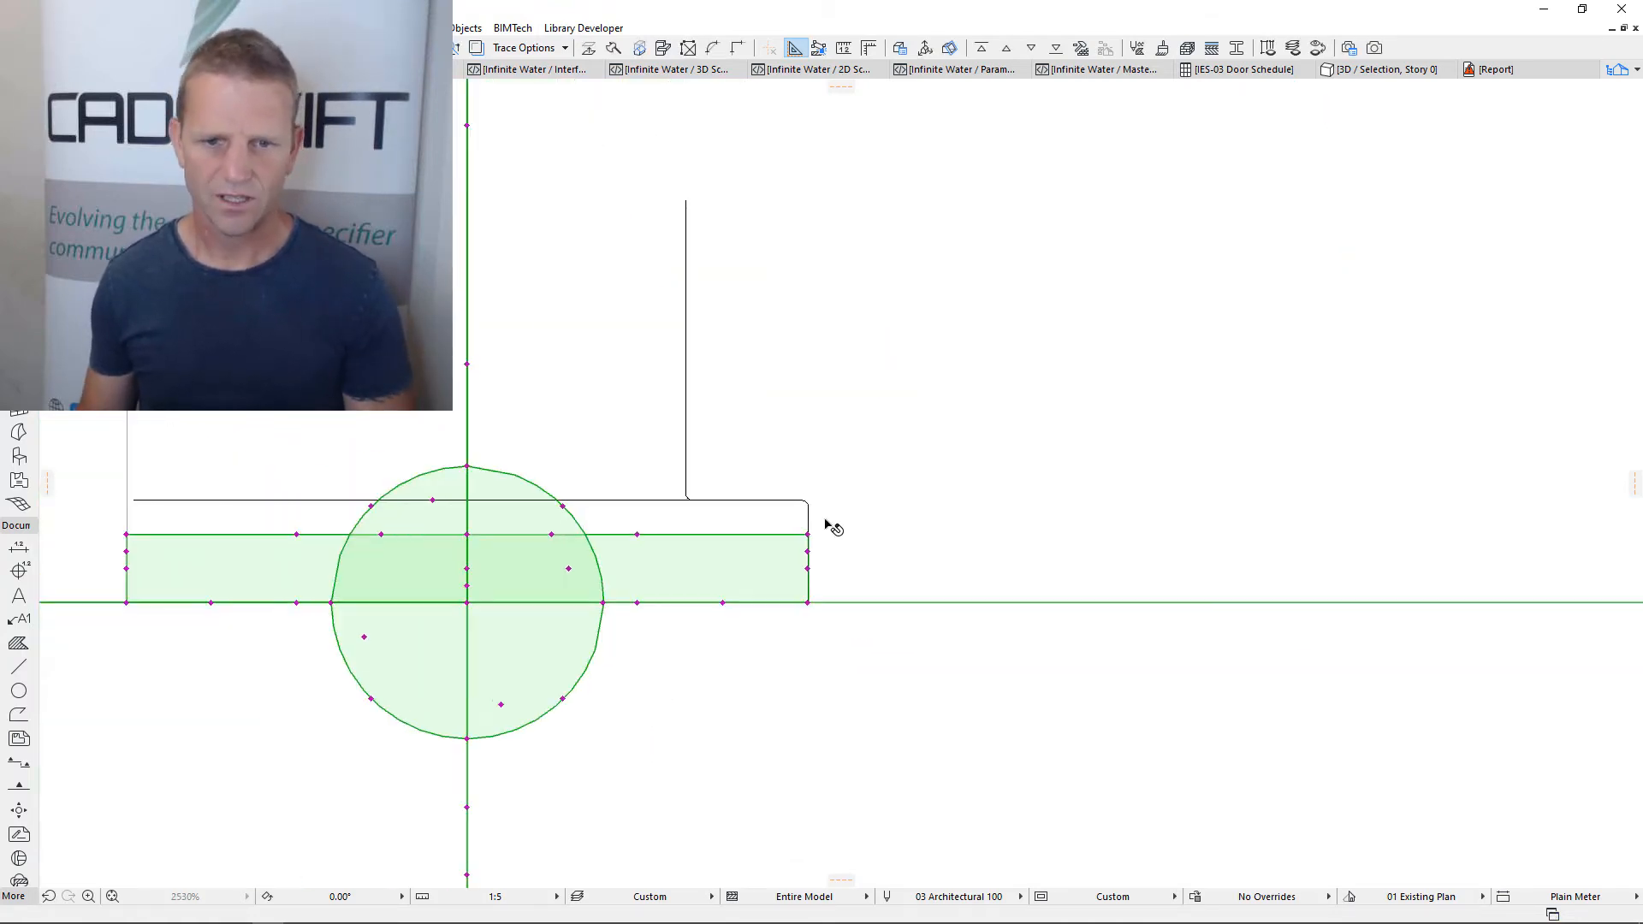
pyautogui.scroll(-1, 825, 520)
pyautogui.scroll(-3, 759, 572)
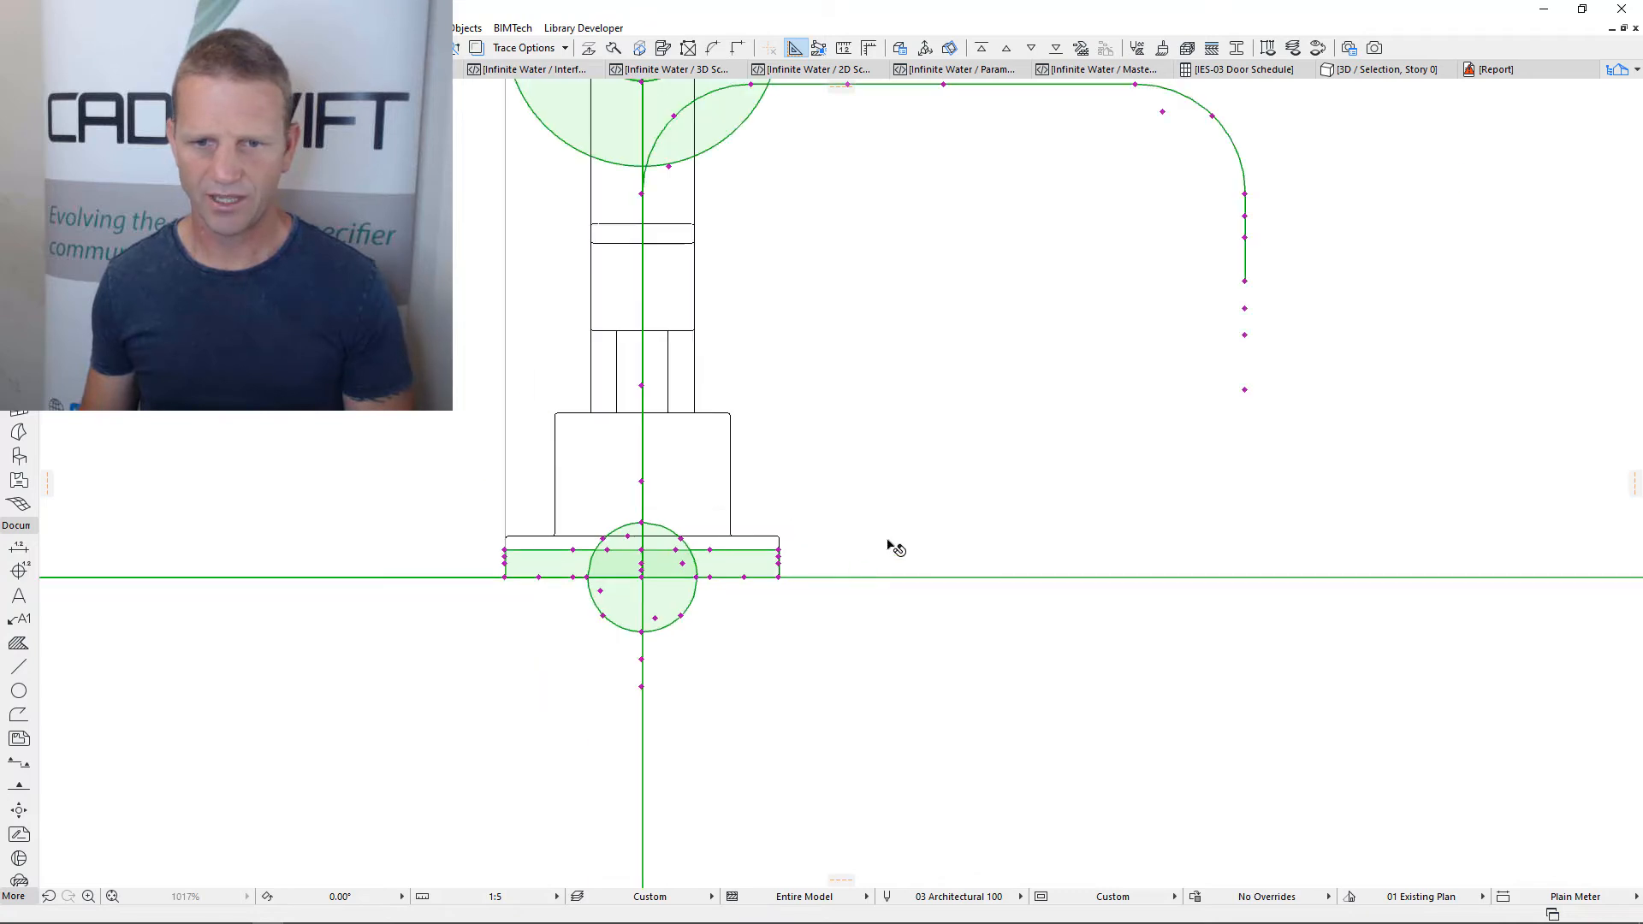
pyautogui.moveTo(896, 548); pyautogui.dragTo(392, 542, button='middle')
pyautogui.scroll(-2, 392, 542)
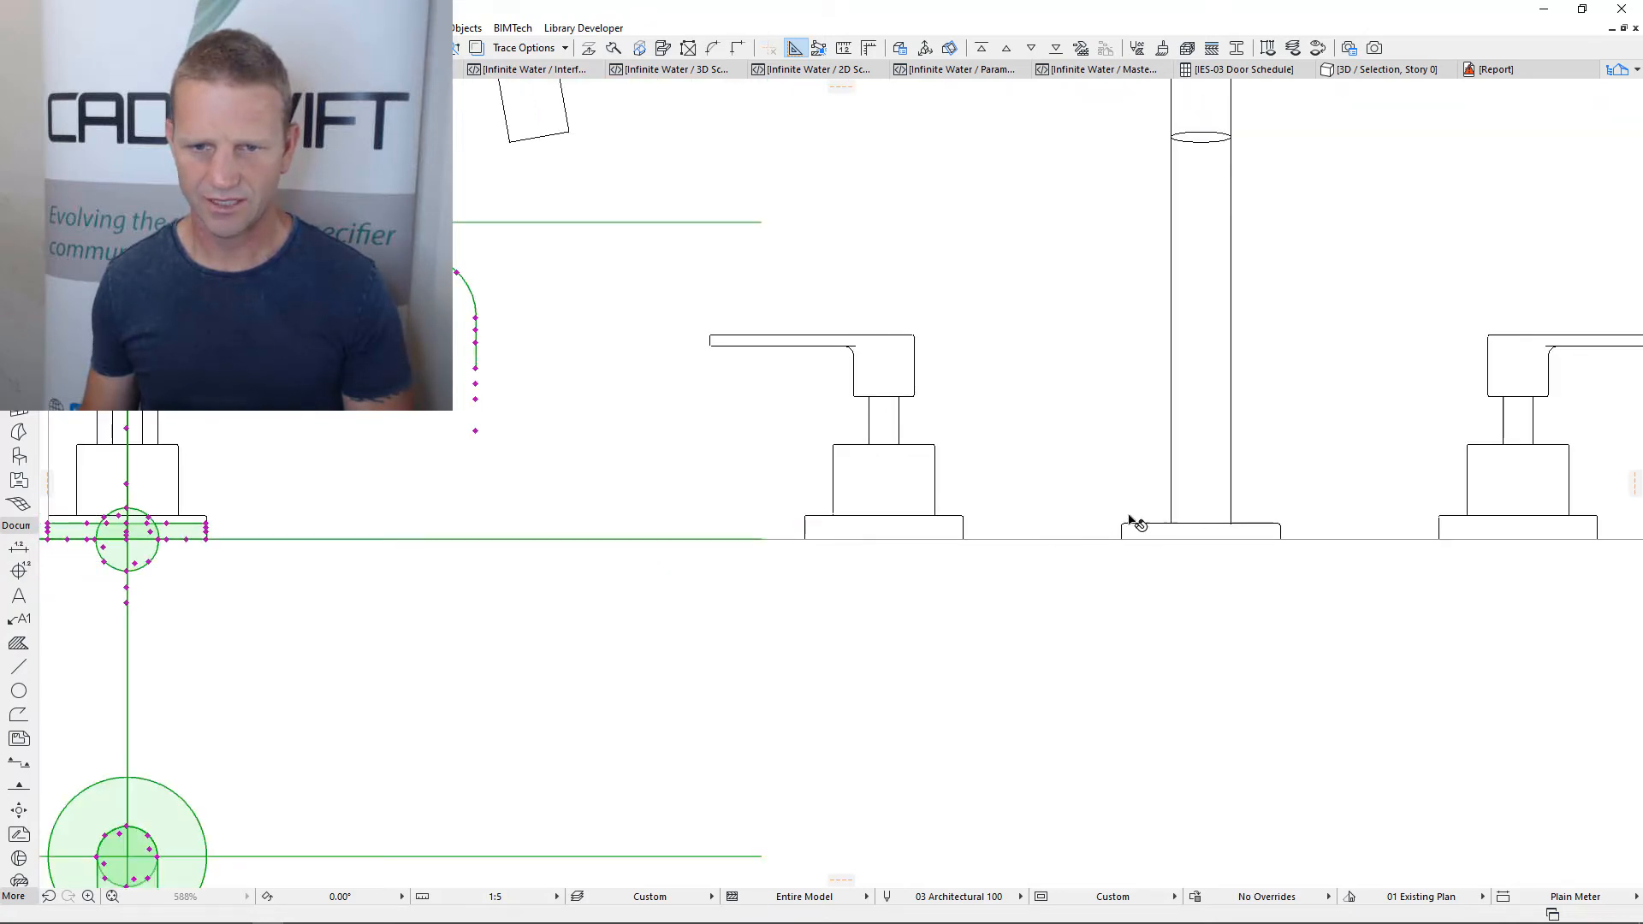
pyautogui.scroll(6, 180, 525)
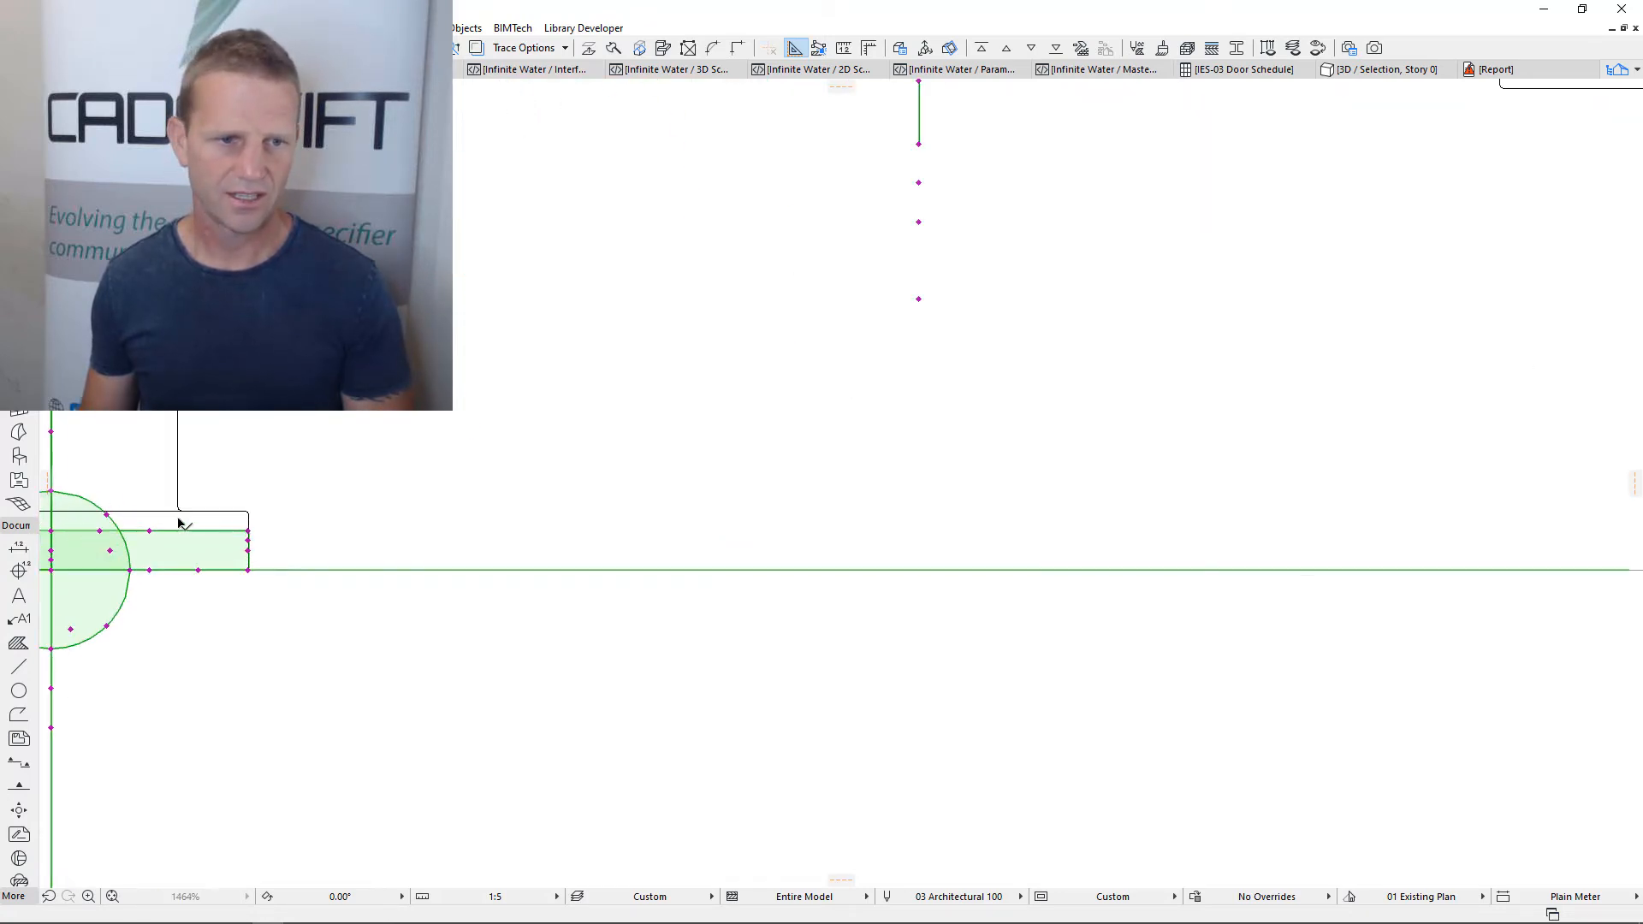
pyautogui.scroll(2, 407, 528)
pyautogui.scroll(2, 500, 478)
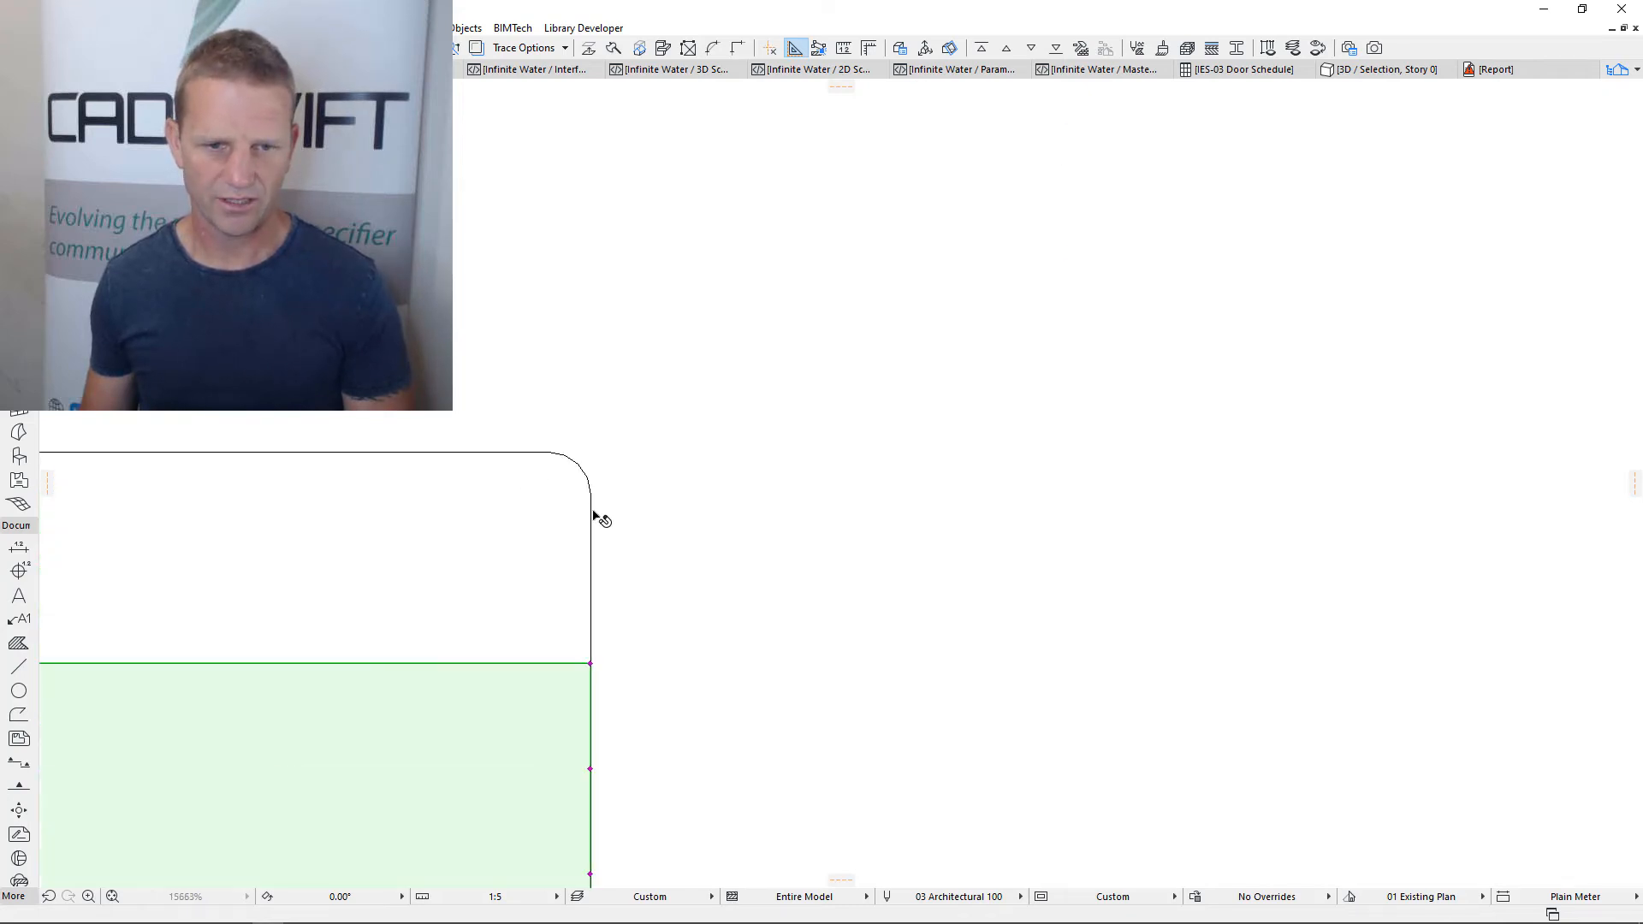
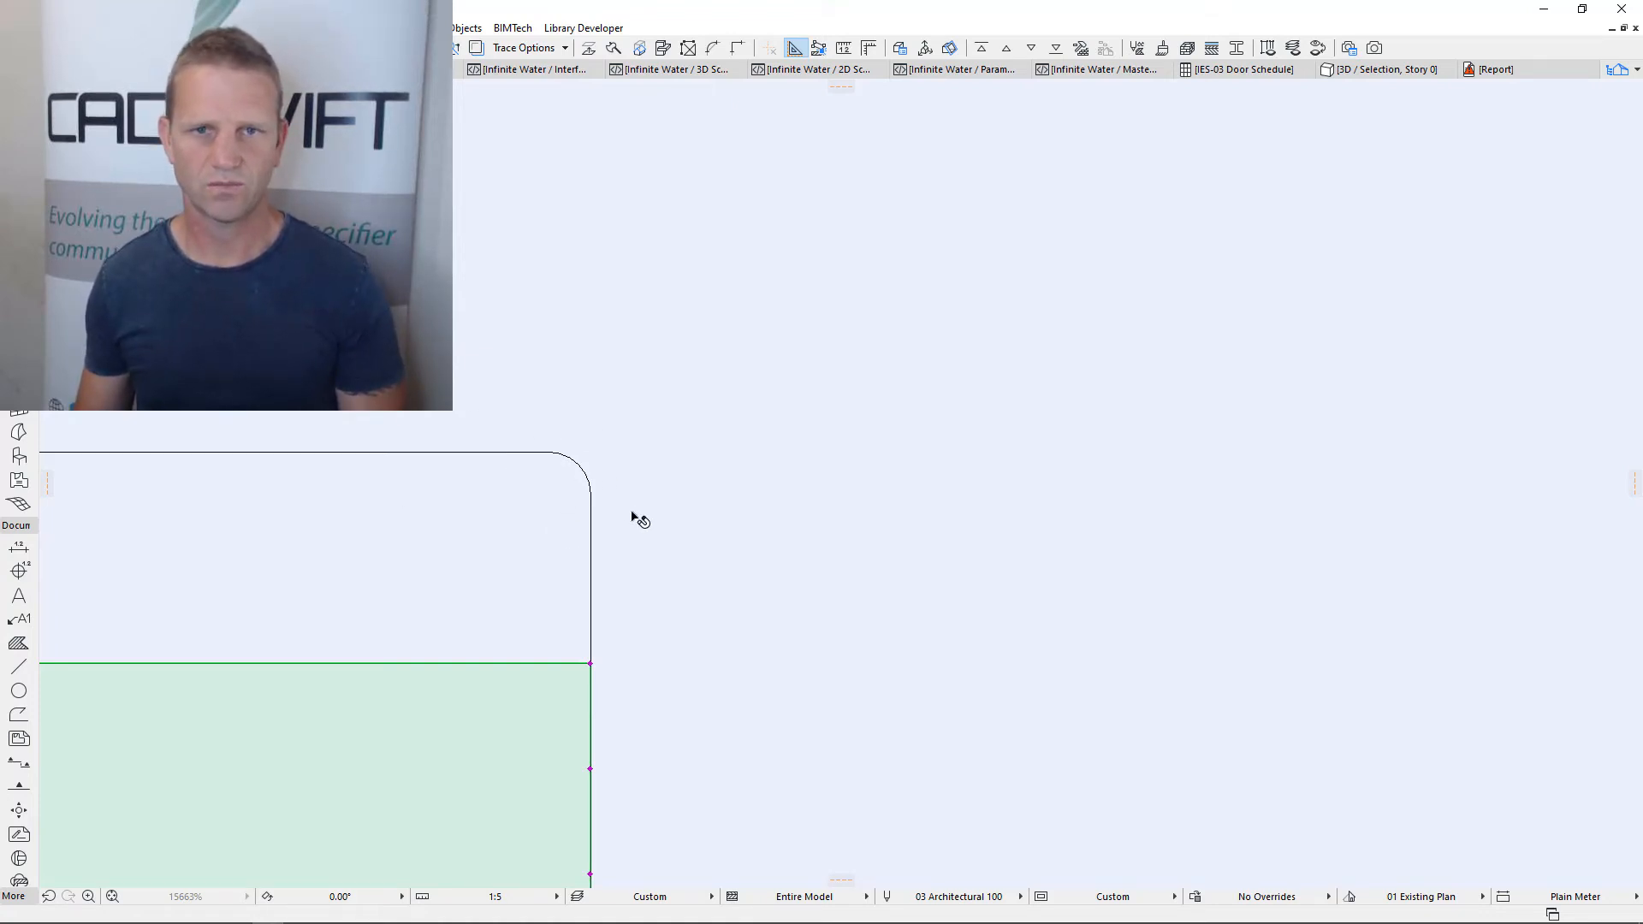
# Draw guide lines across the reference spout tube at the start and end of its first bend
pyautogui.scroll(-3, 689, 496)
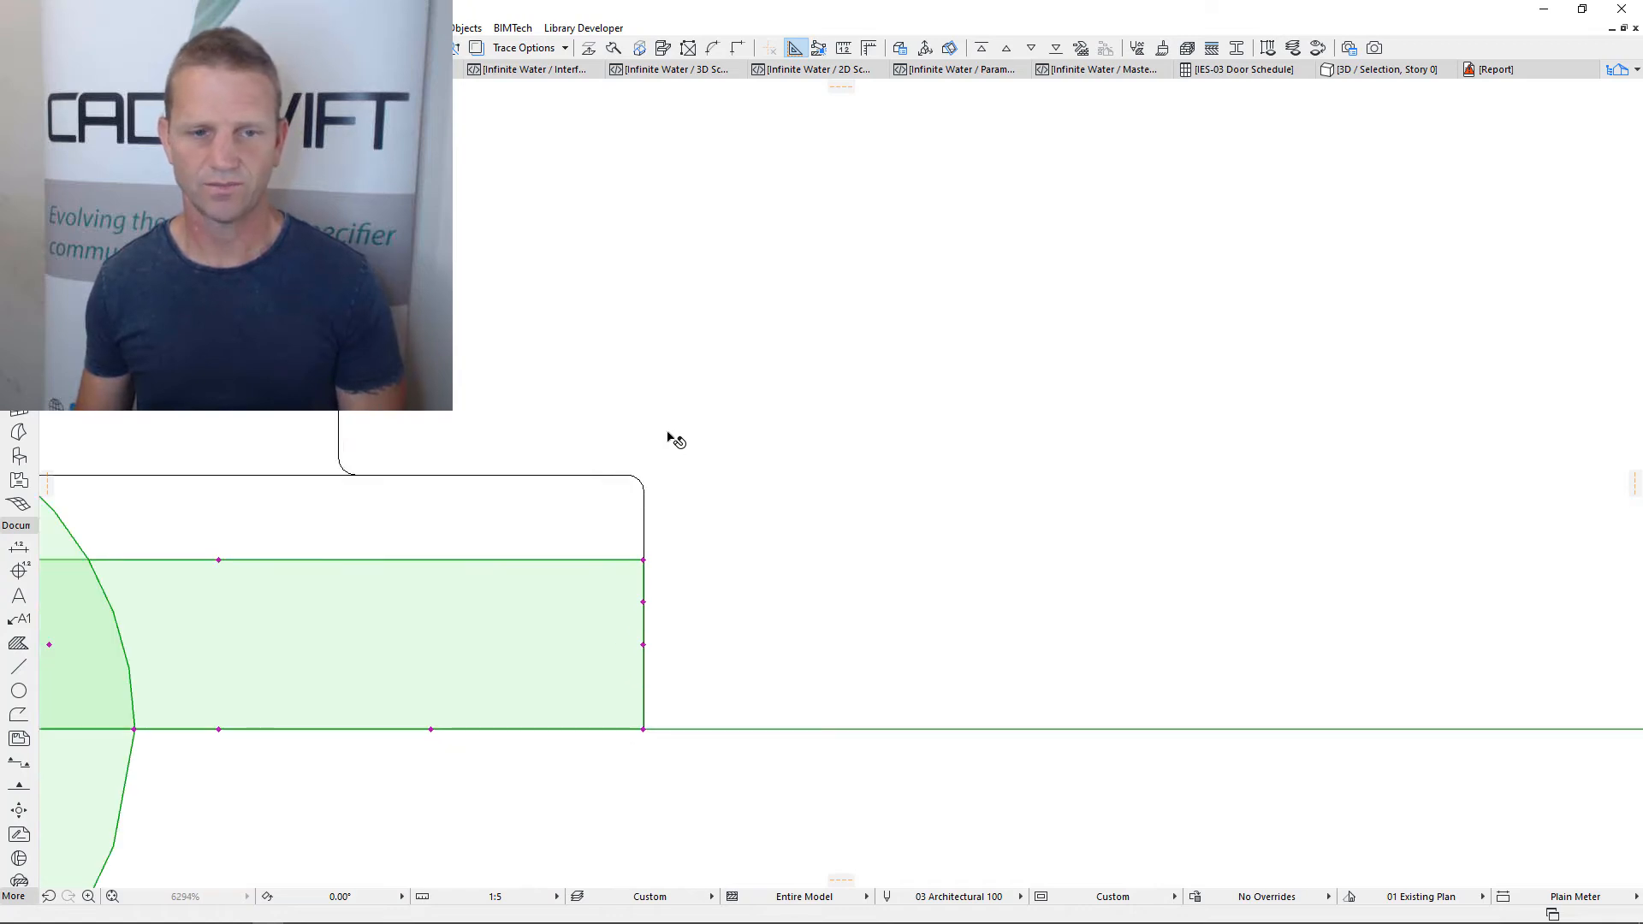
pyautogui.scroll(-2, 672, 445)
pyautogui.scroll(-2, 578, 389)
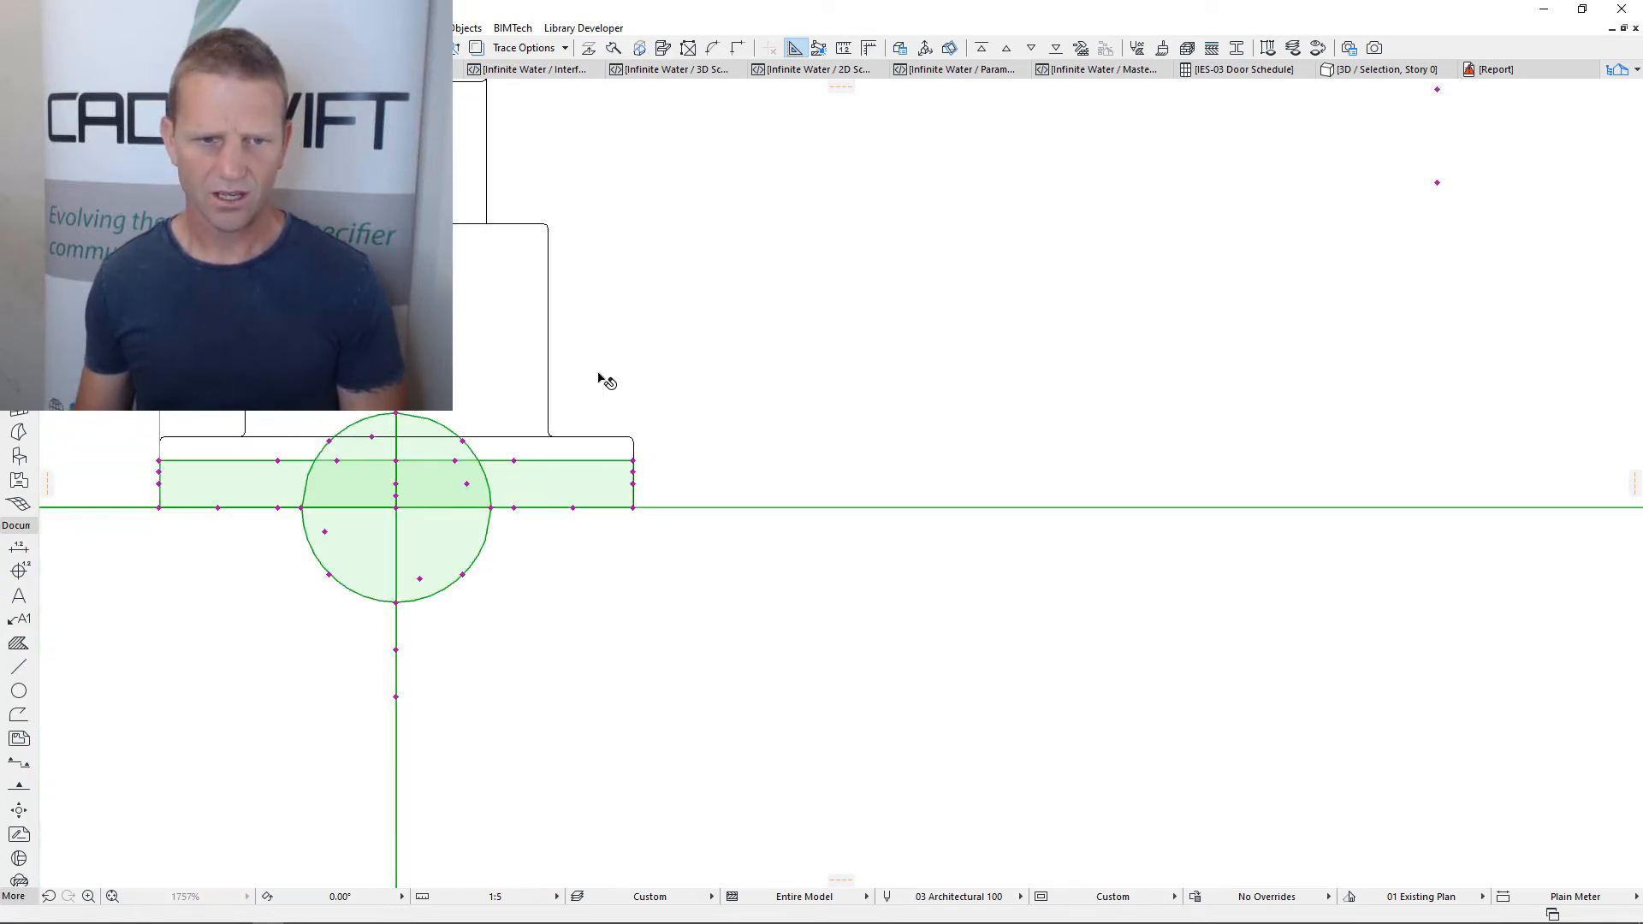
pyautogui.scroll(-1, 607, 381)
pyautogui.moveTo(612, 385); pyautogui.dragTo(399, 579, button='middle')
pyautogui.scroll(-3, 442, 538)
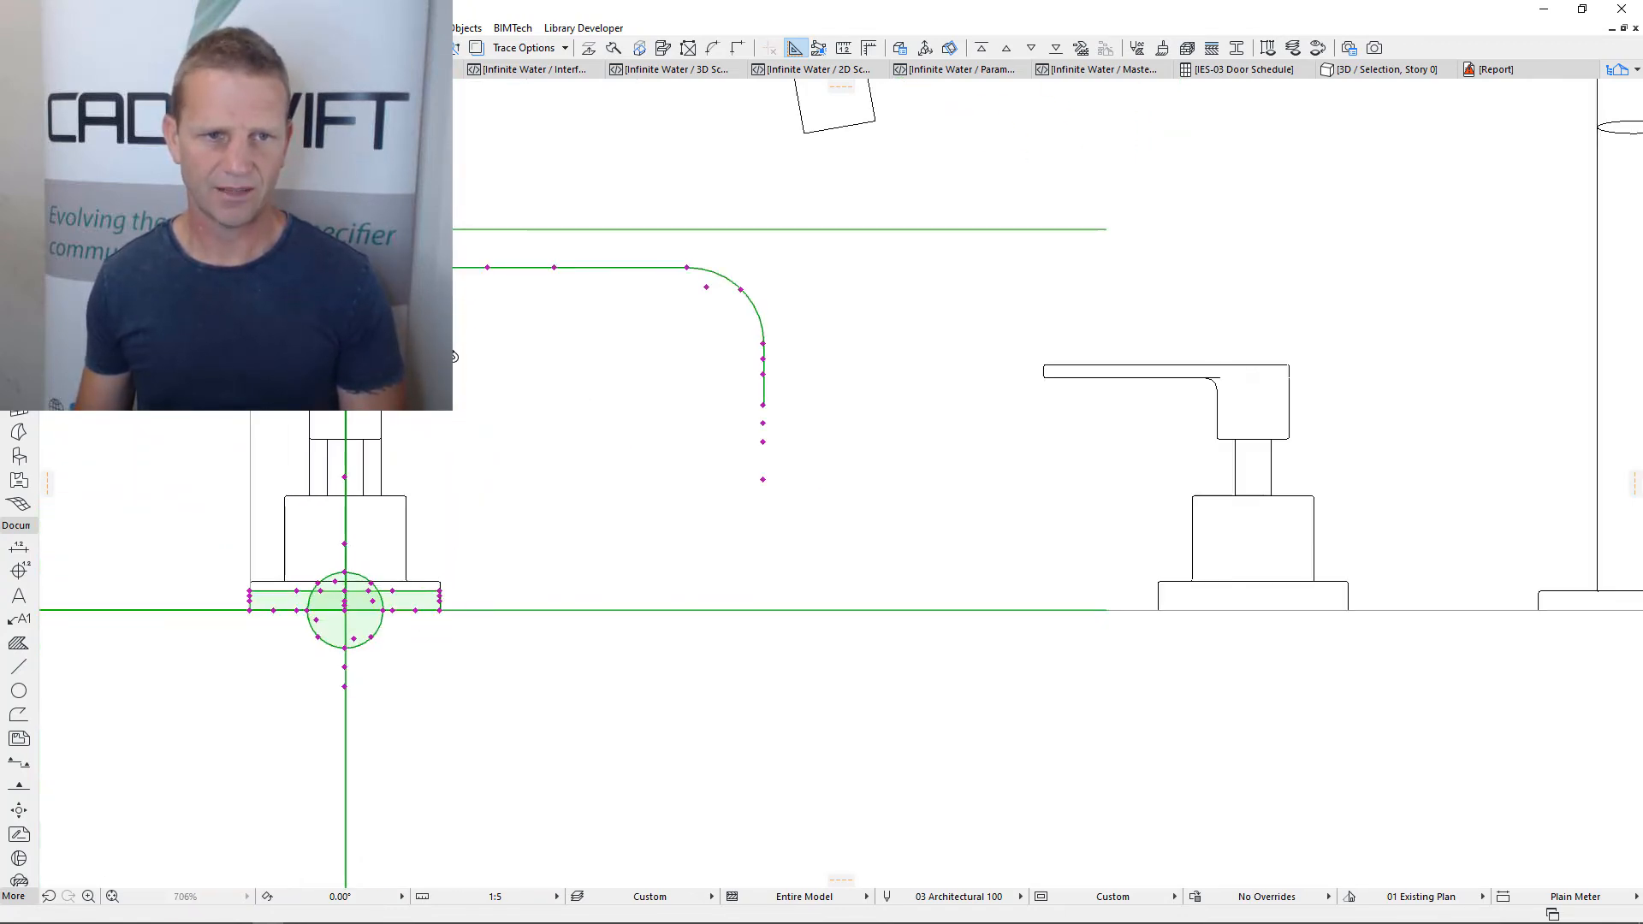
pyautogui.moveTo(470, 316); pyautogui.dragTo(380, 550, button='middle')
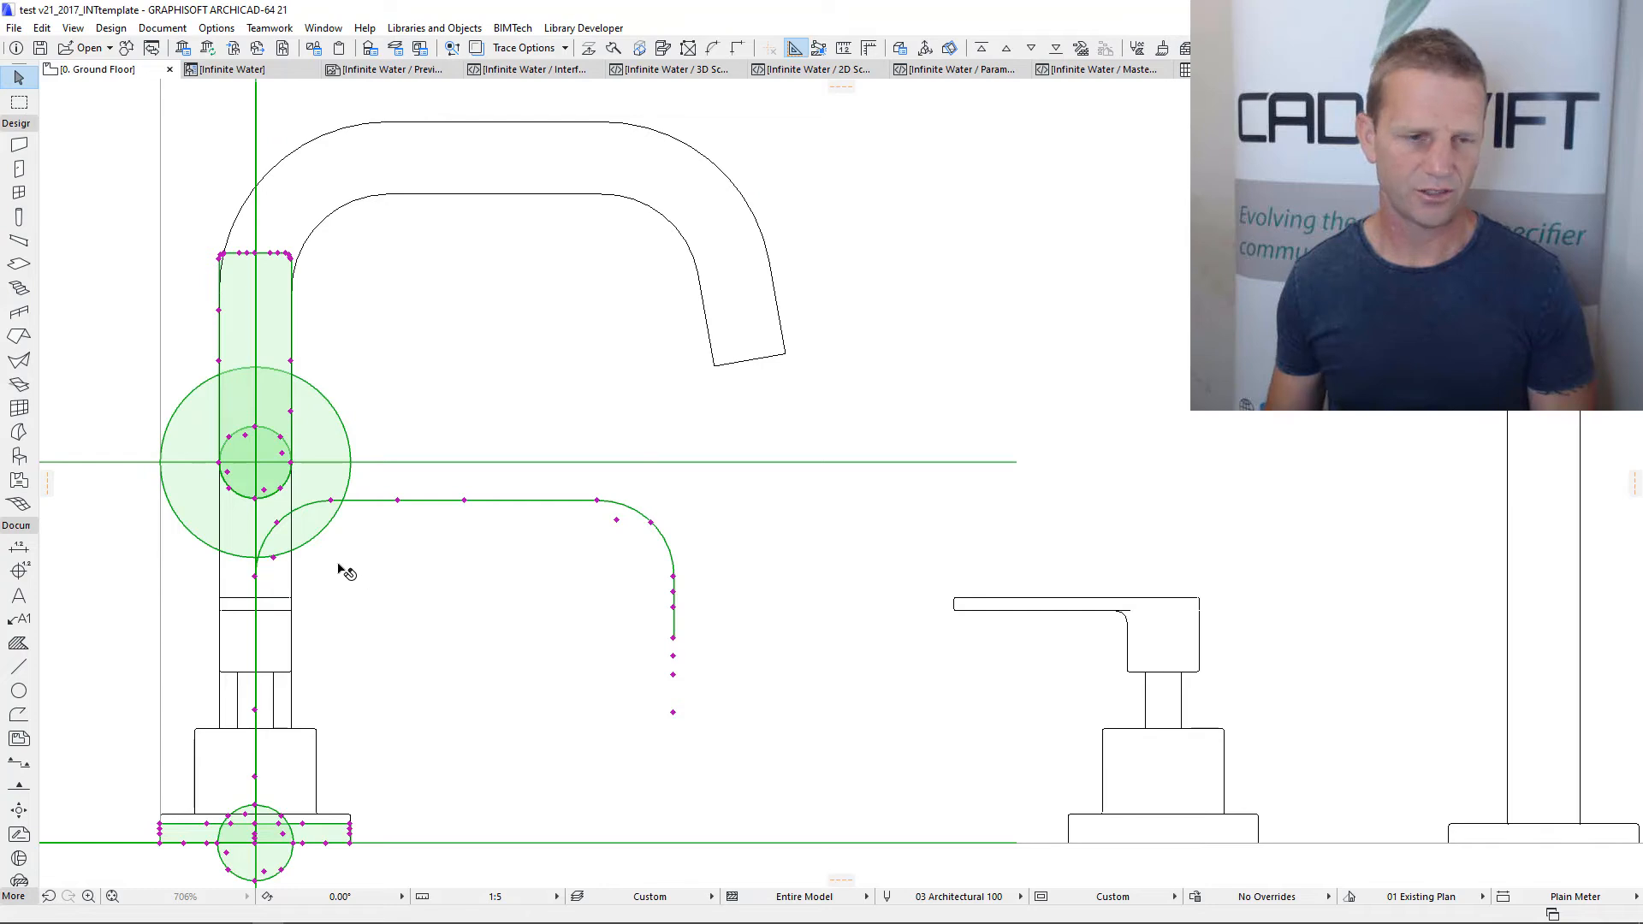
pyautogui.click(20, 671)
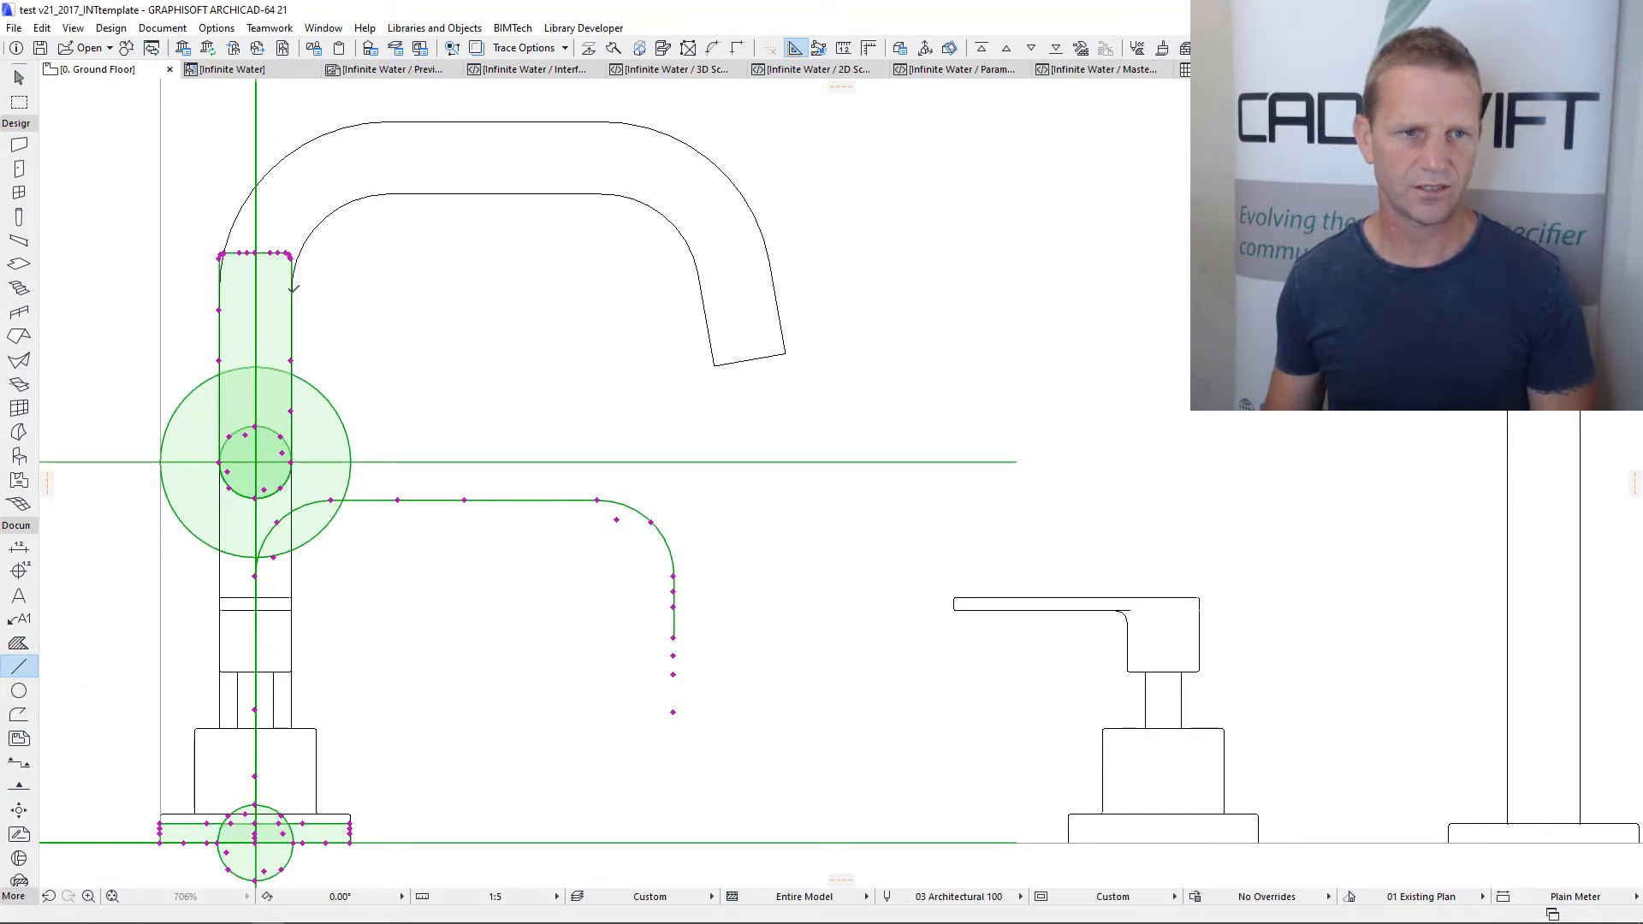
pyautogui.press('Escape')
pyautogui.click(292, 292)
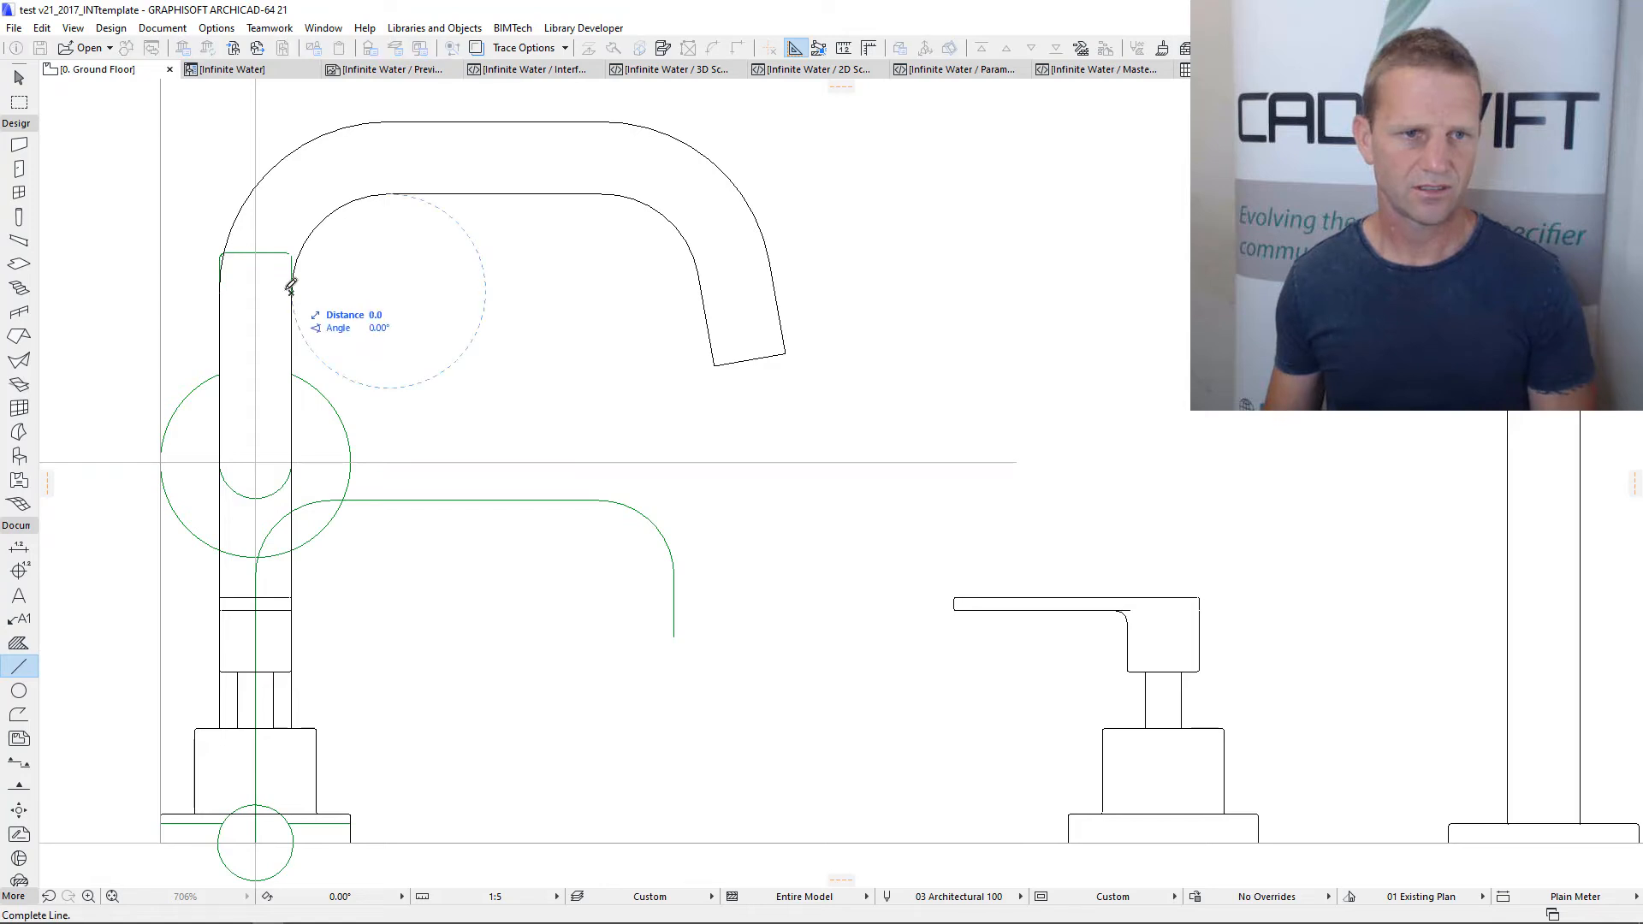
pyautogui.click(221, 292)
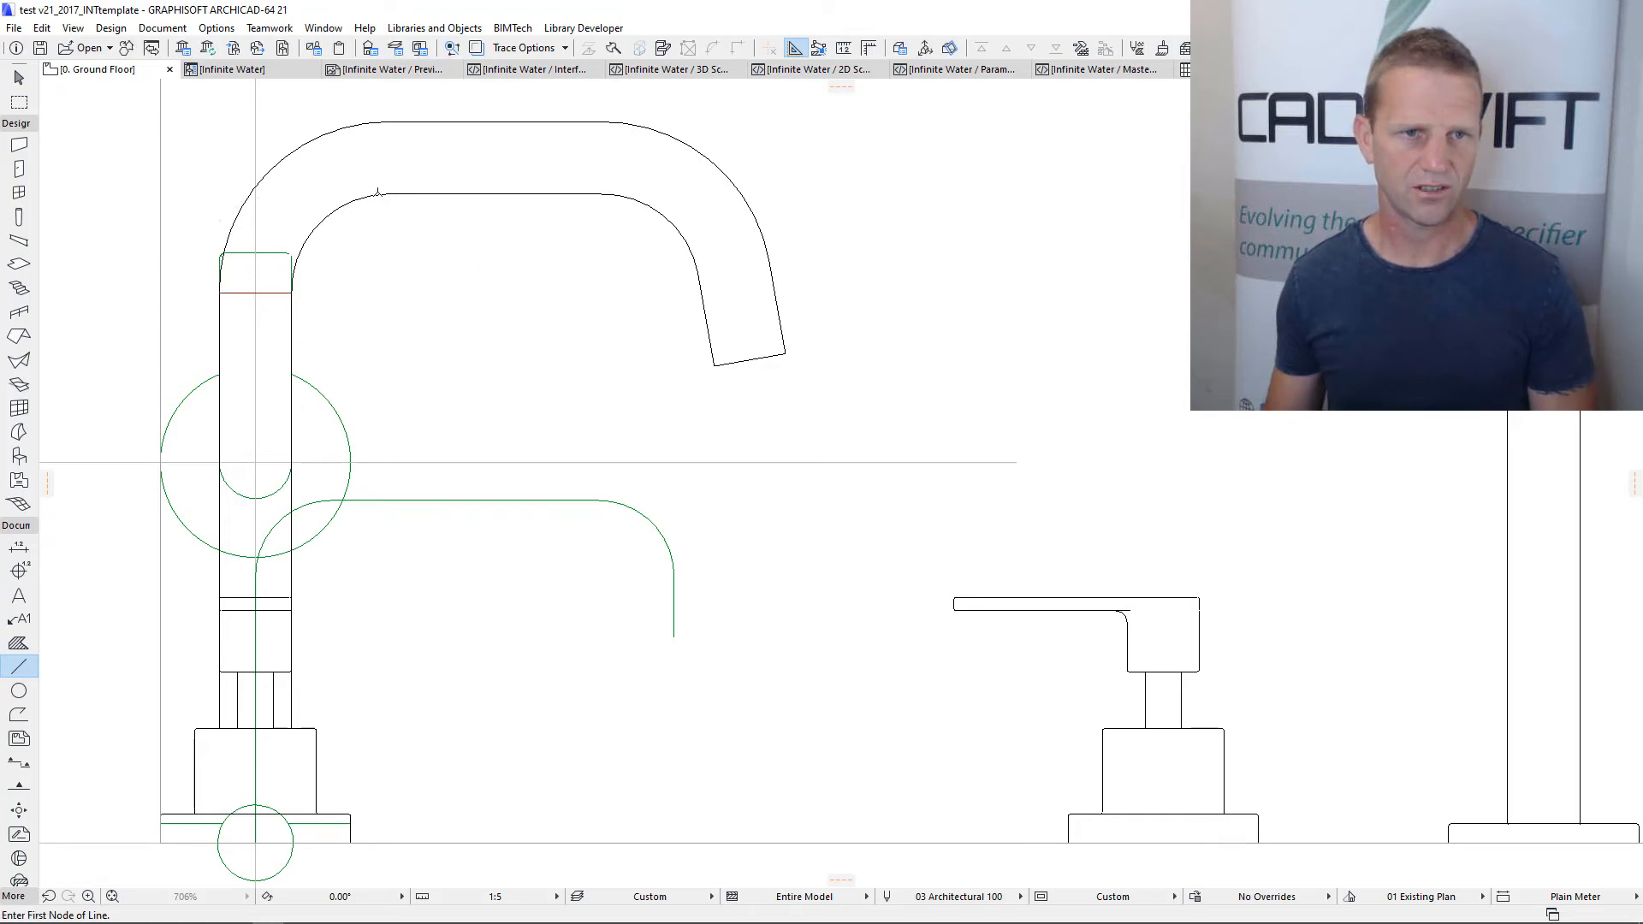
pyautogui.click(387, 193)
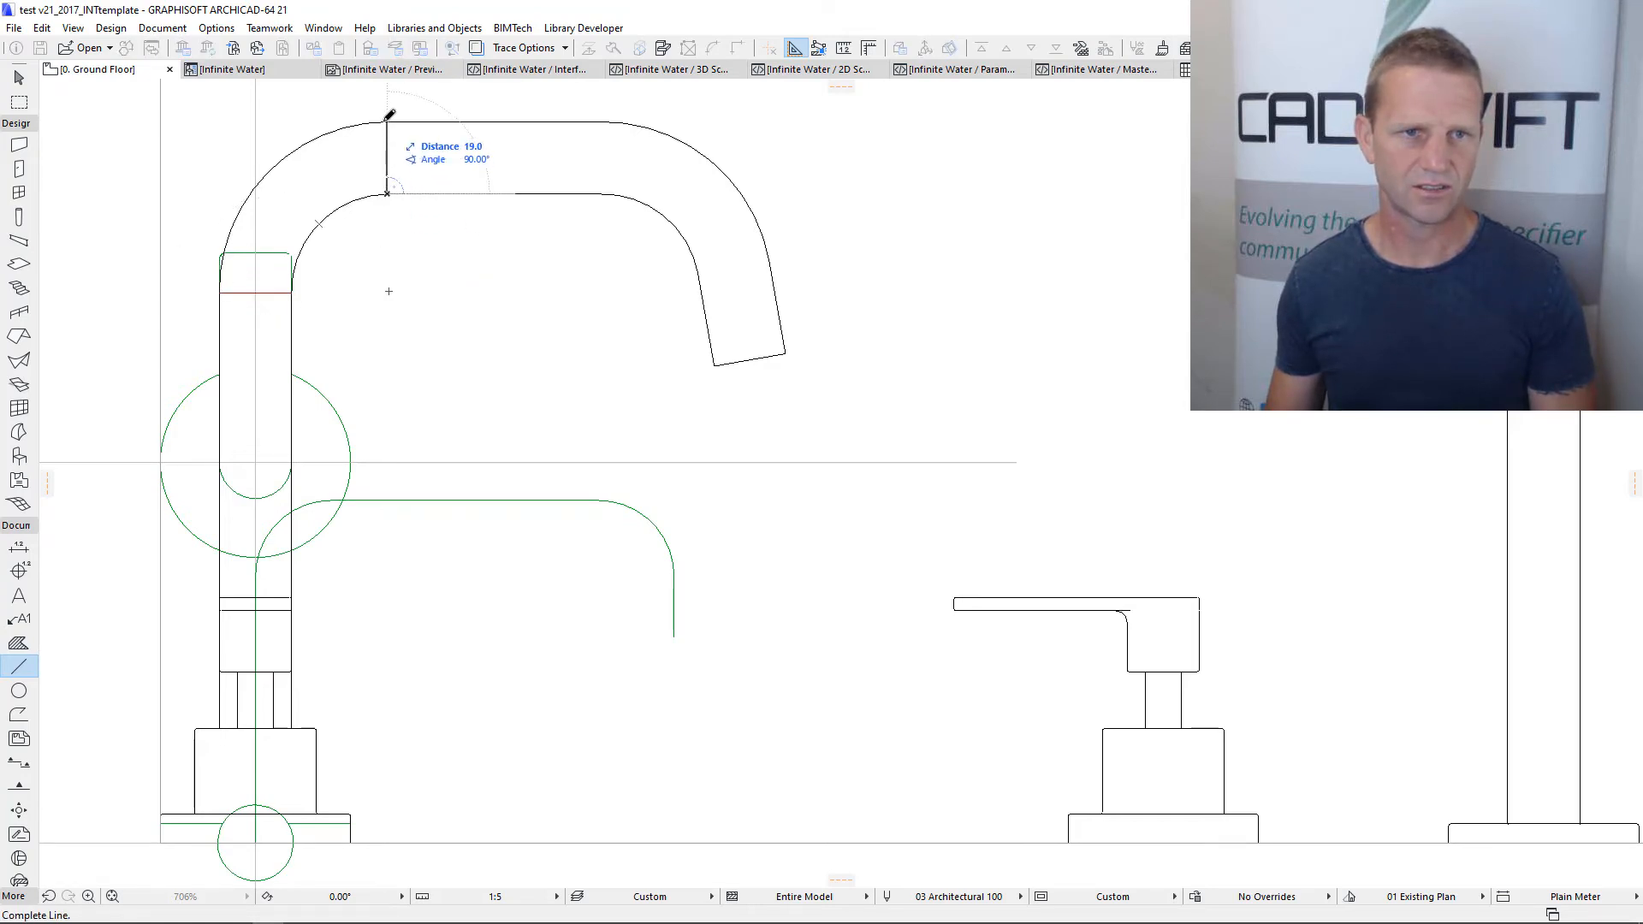
pyautogui.click(387, 122)
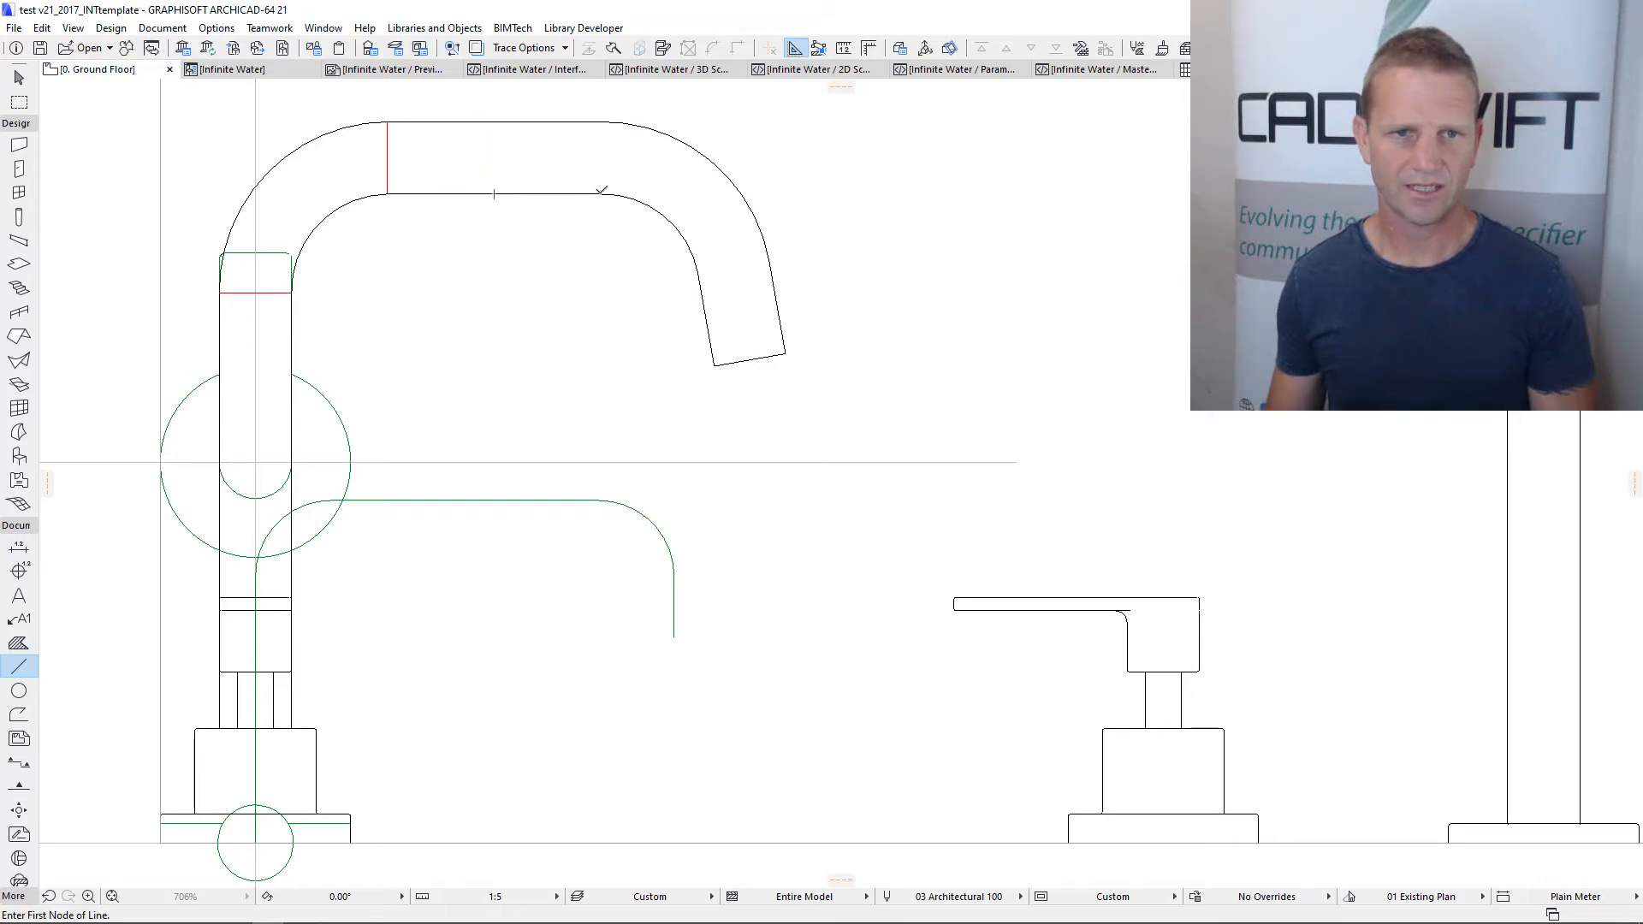
# Draw guide lines across the reference spout tube at the start and end of its second bend
pyautogui.click(601, 193)
pyautogui.click(601, 123)
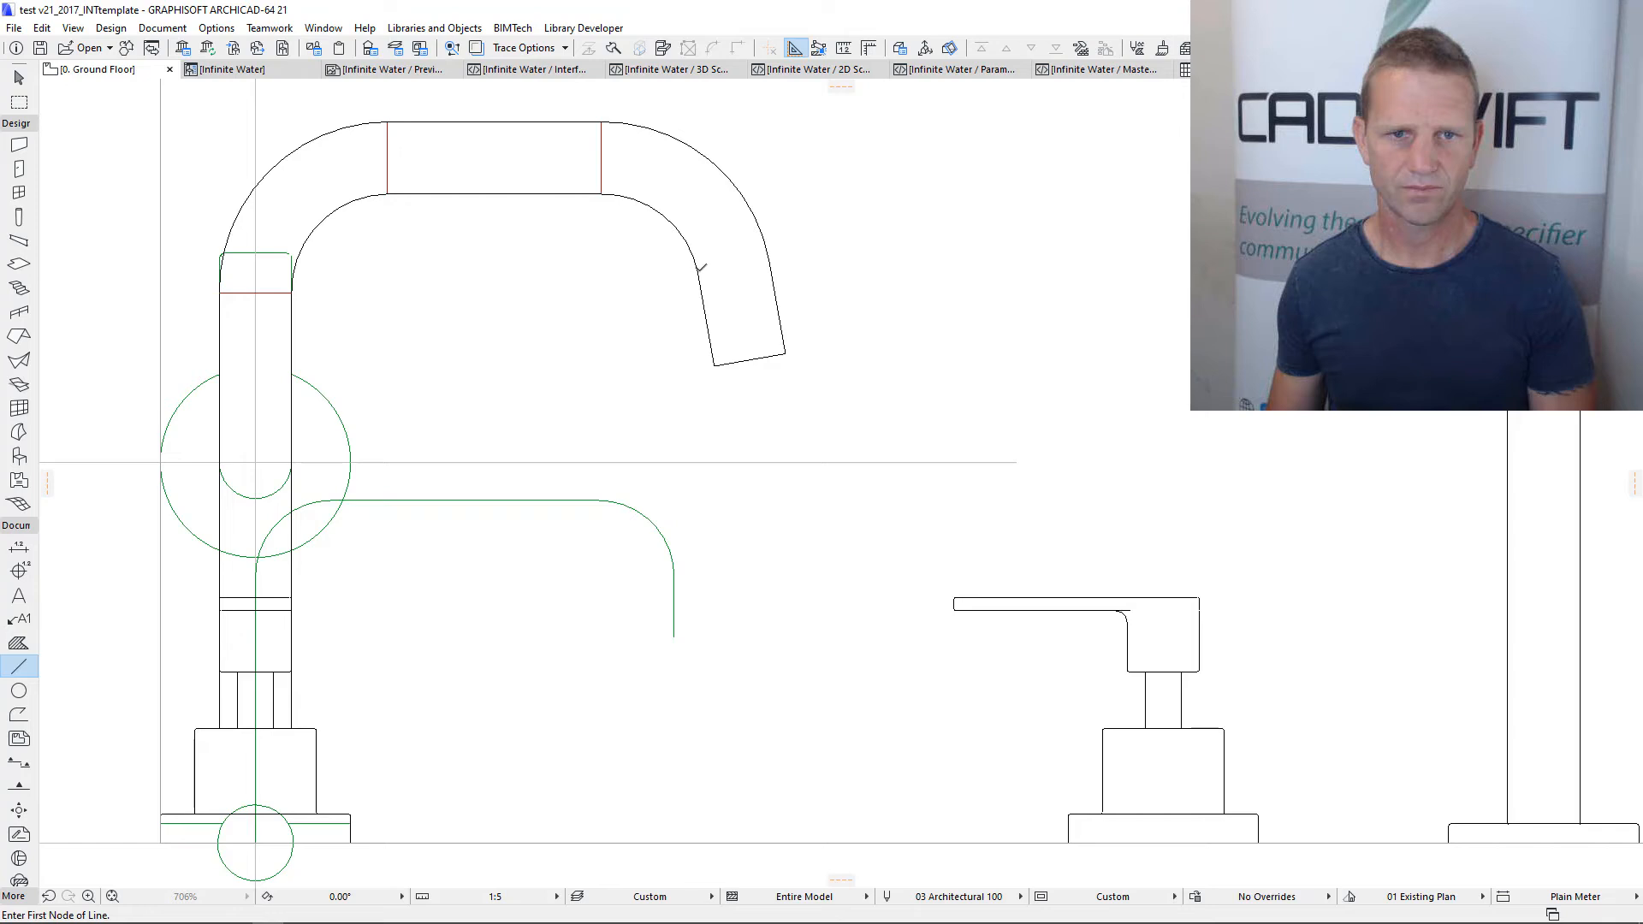
pyautogui.click(699, 272)
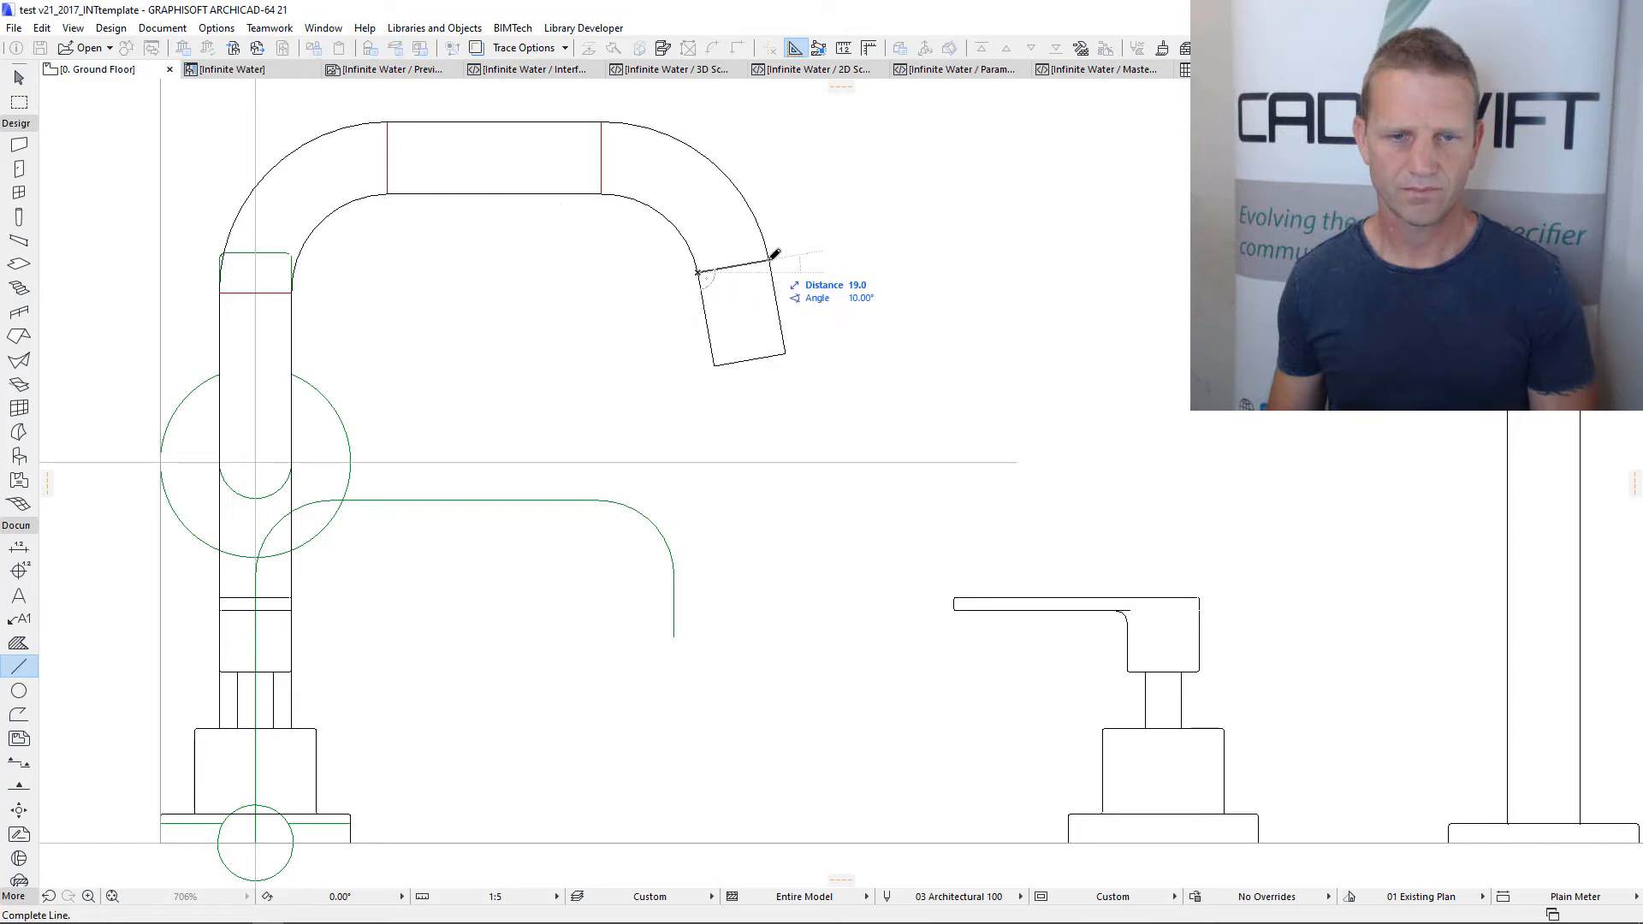
pyautogui.click(769, 260)
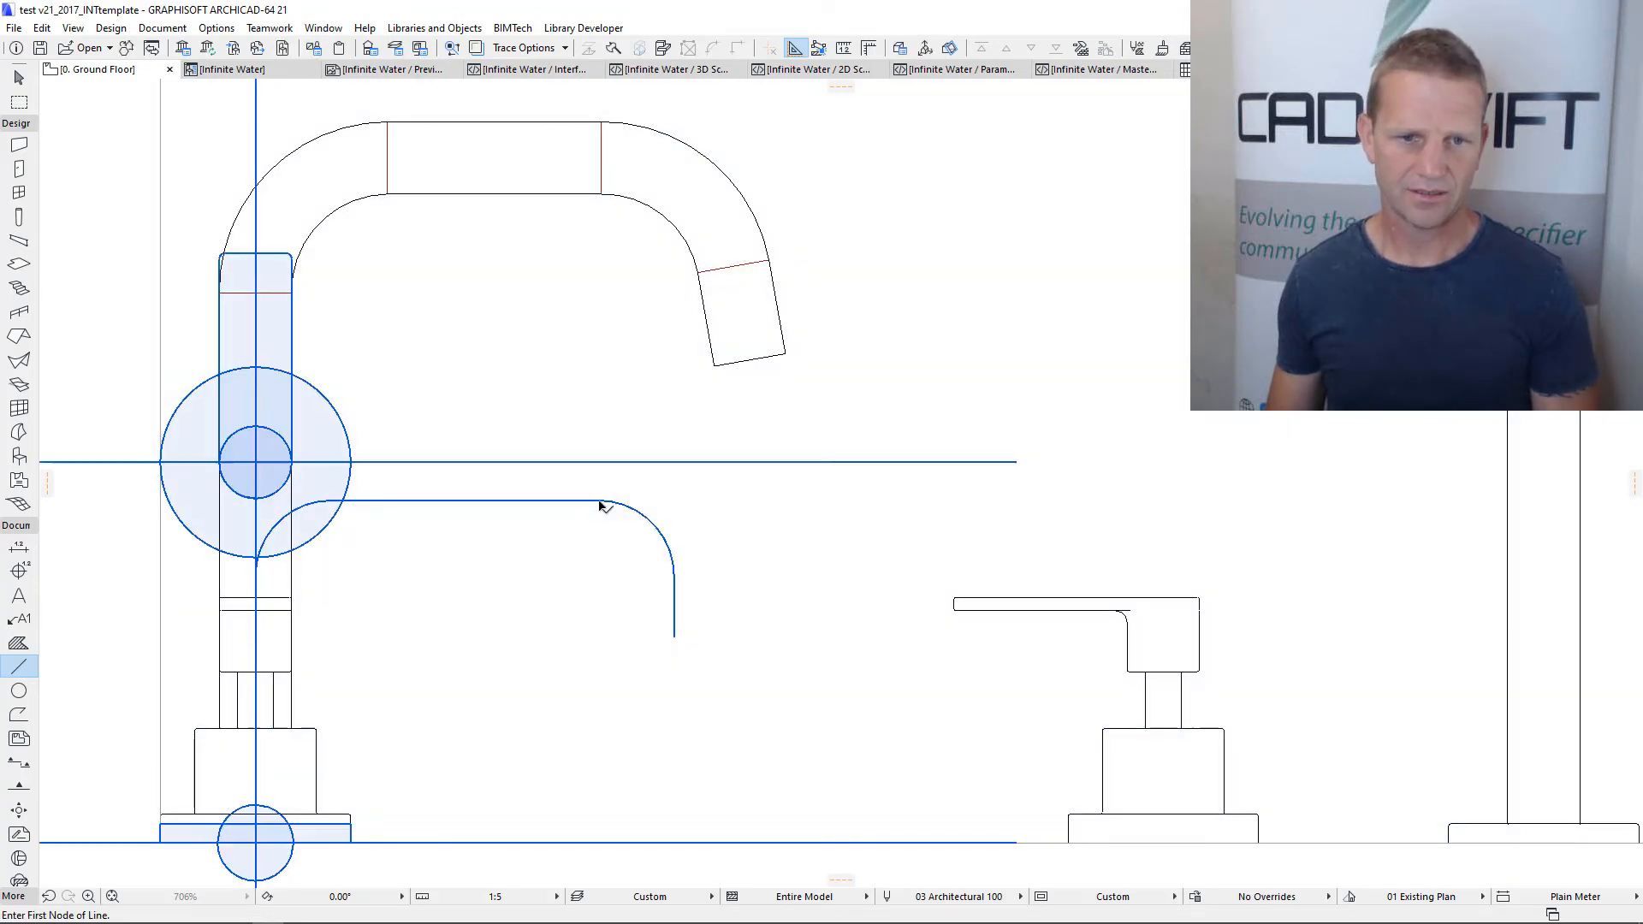
# Select the tapware object and stretch the spout path's first bend nodes to the midpoints of the first two guide lines
pyautogui.keyDown('shift'); pyautogui.click(466, 501); pyautogui.keyUp('shift')
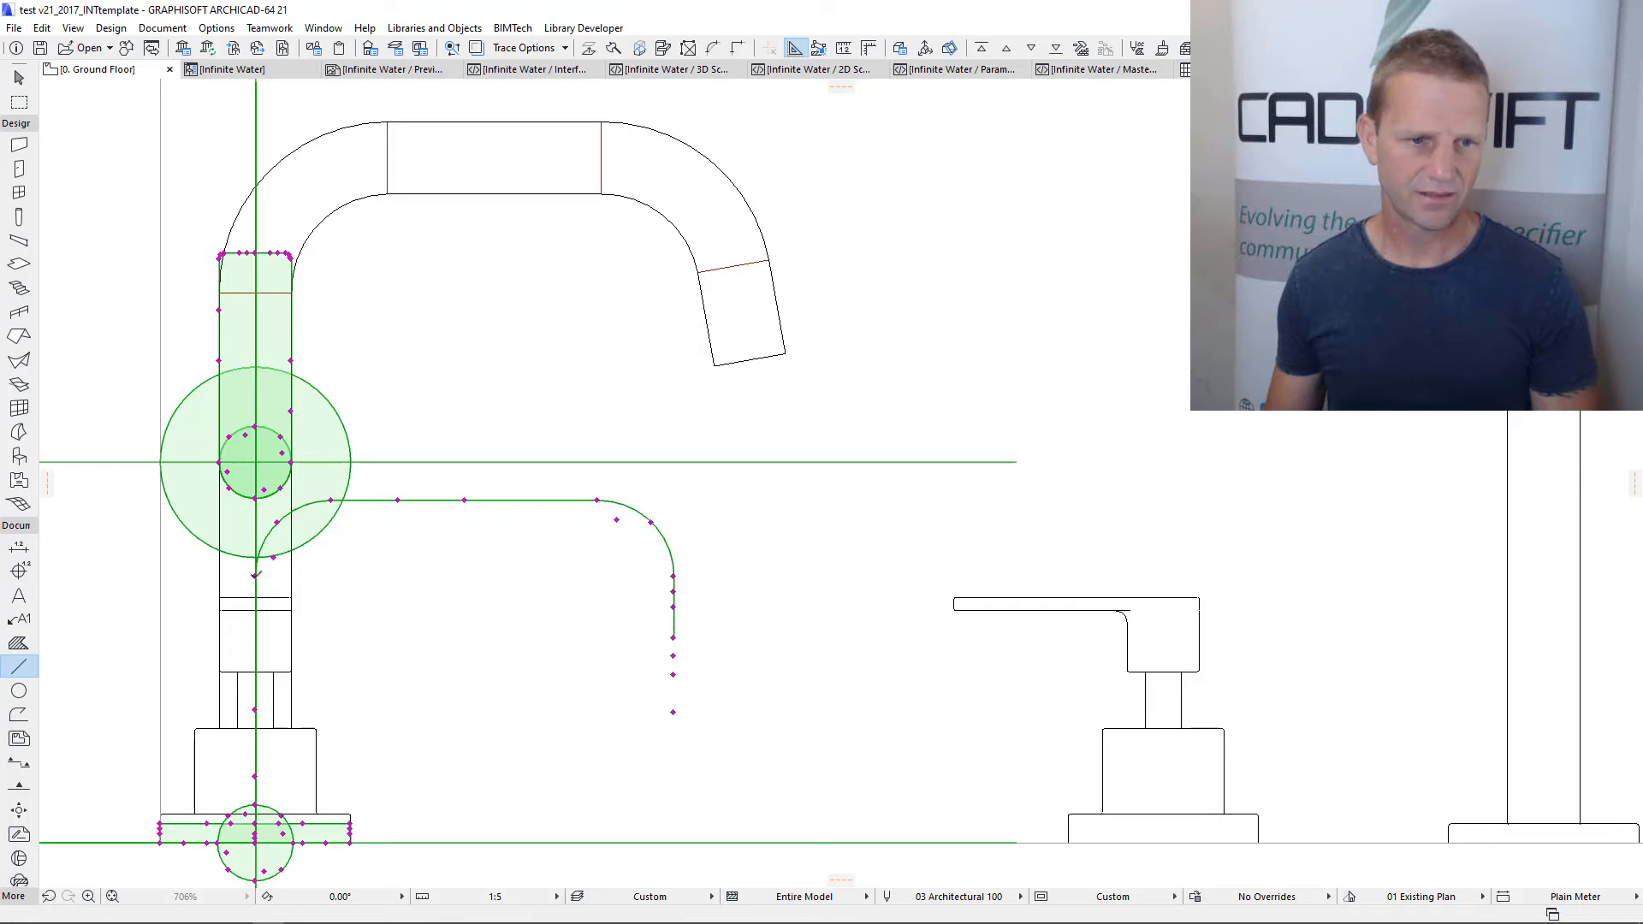
pyautogui.click(295, 291)
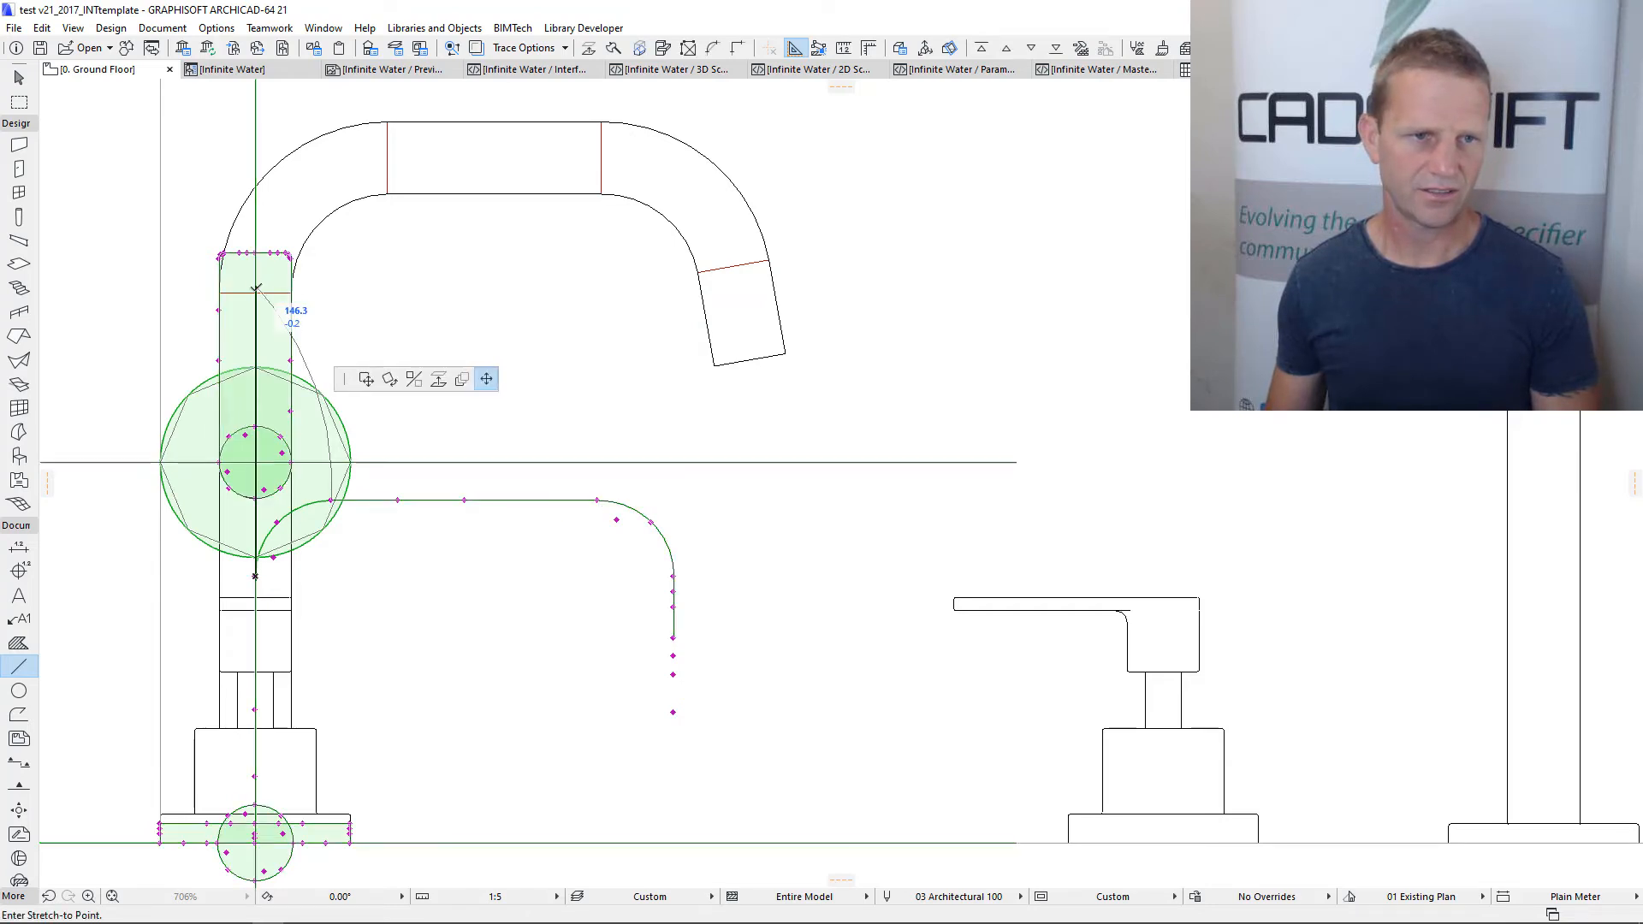
pyautogui.click(256, 294)
pyautogui.click(331, 500)
pyautogui.click(386, 158)
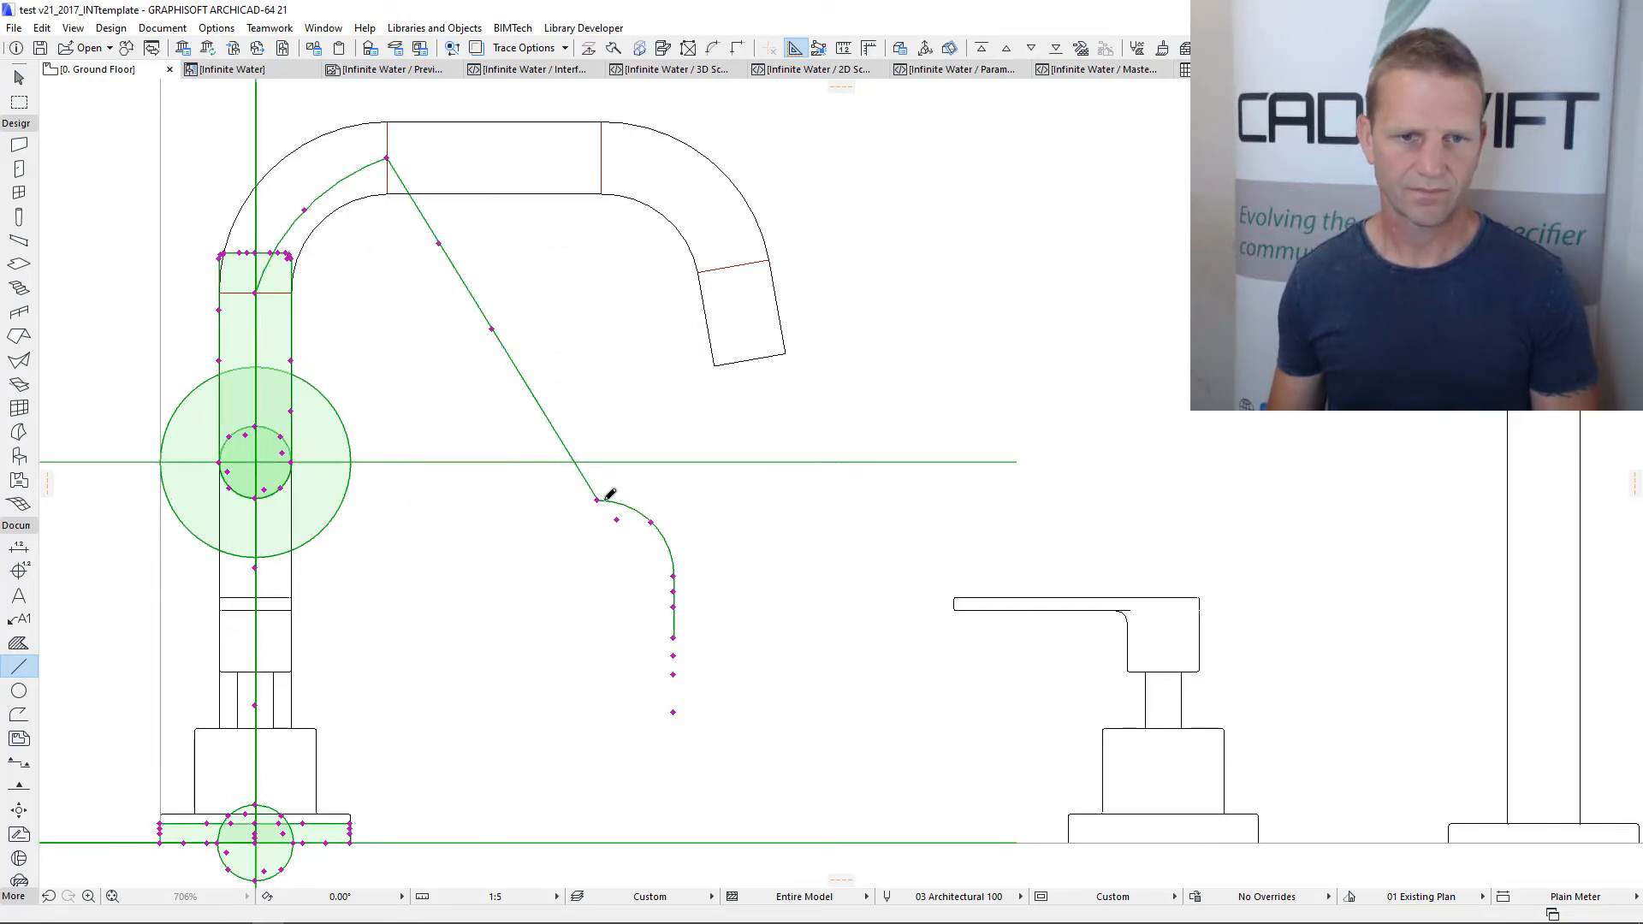
# Stretch the spout path's second bend nodes to the other guide lines' midpoints and its end node to the outlet's midpoint
pyautogui.click(597, 500)
pyautogui.click(600, 157)
pyautogui.click(673, 577)
pyautogui.click(733, 266)
pyautogui.click(673, 637)
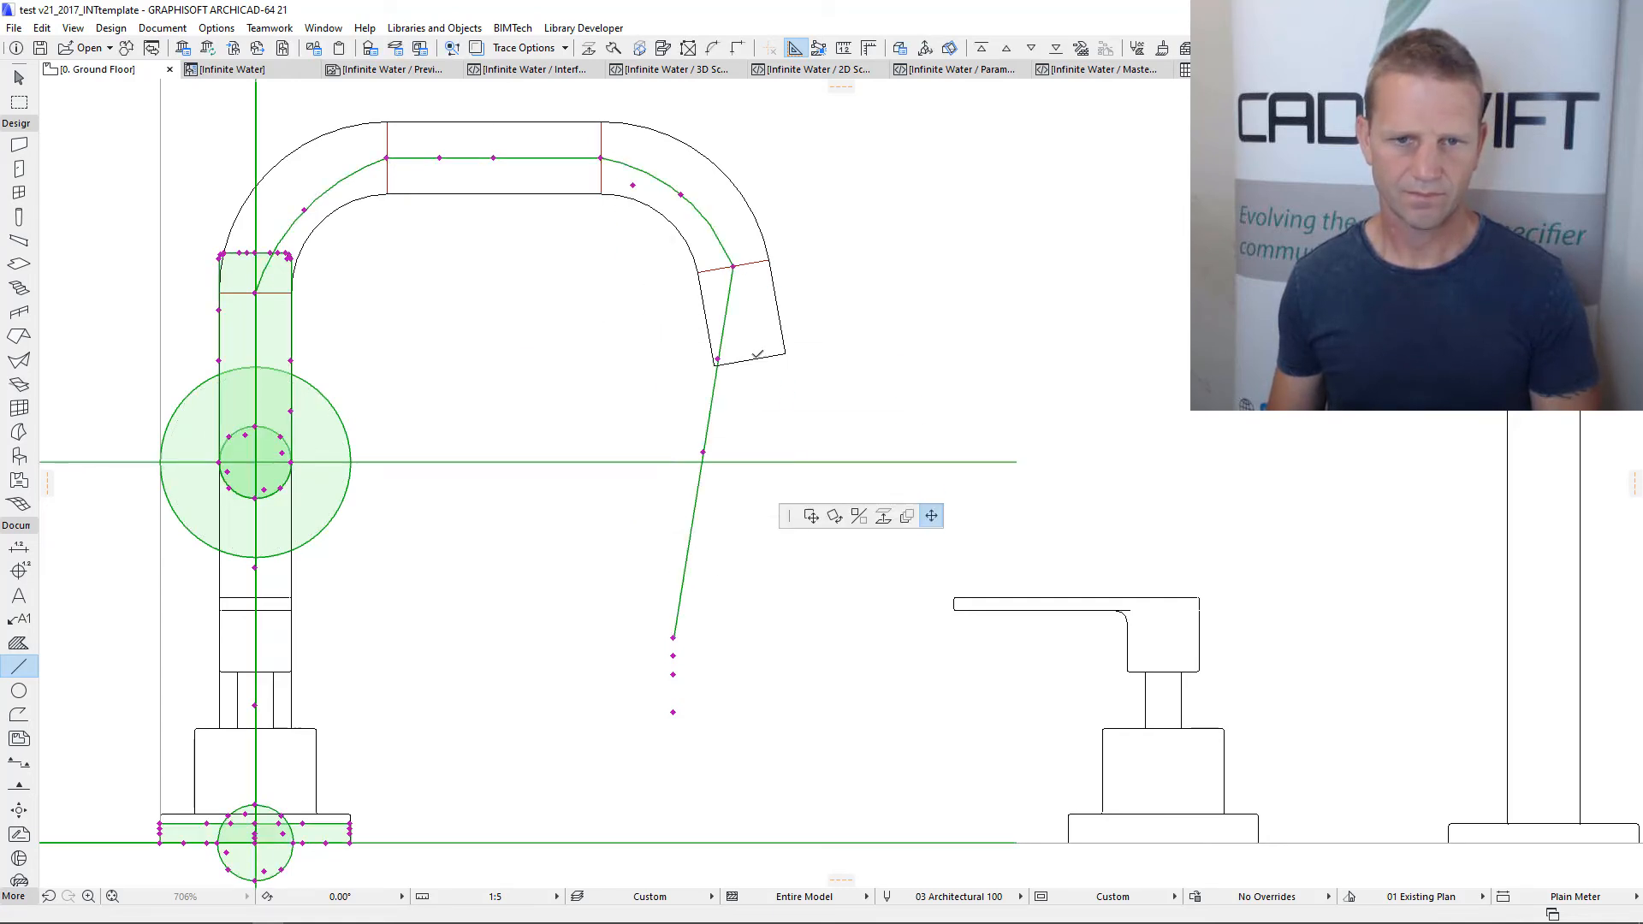
pyautogui.click(749, 360)
# Move the path's loose end handle just beyond the outlet and align it with the axis of the last straight tube section
pyautogui.click(673, 709)
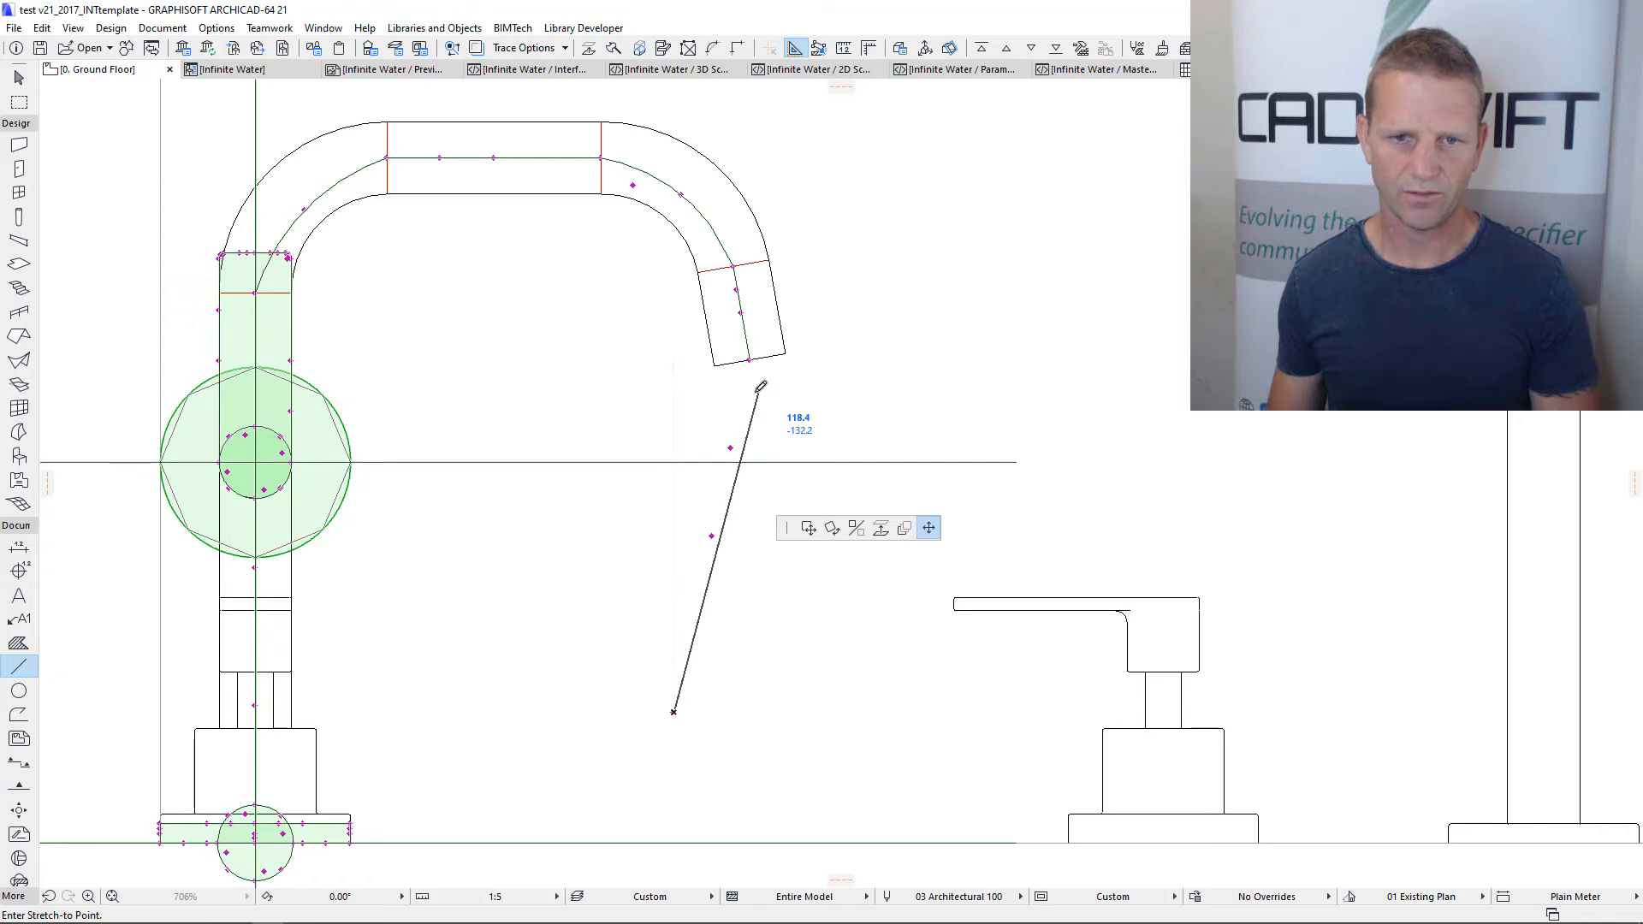
pyautogui.click(760, 385)
pyautogui.scroll(8, 759, 364)
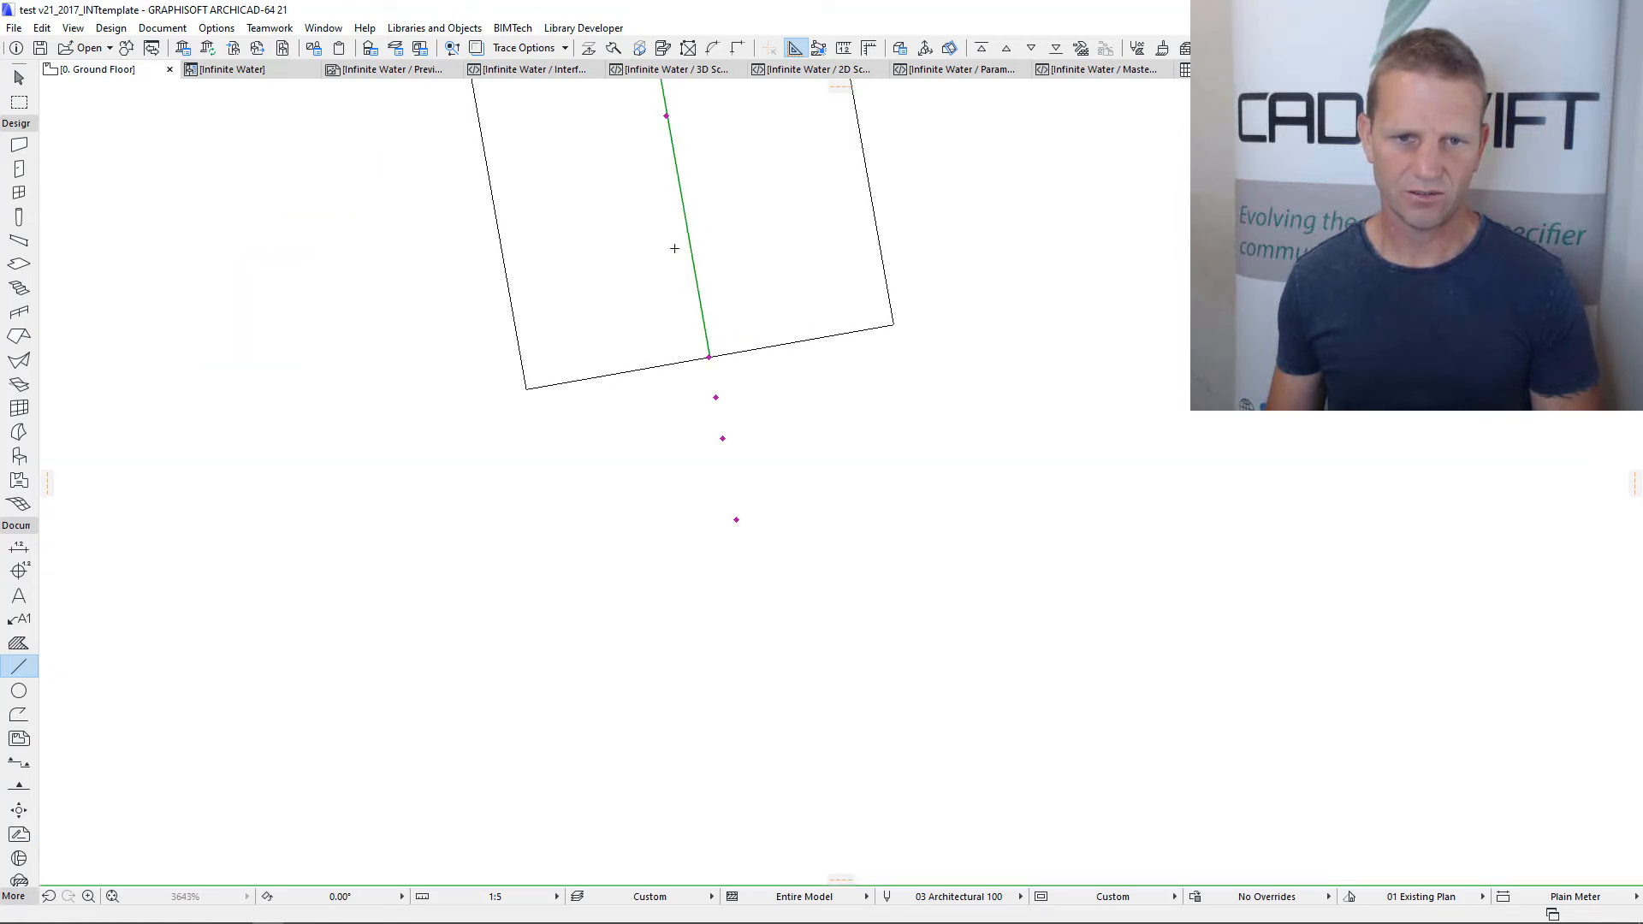
pyautogui.click(736, 519)
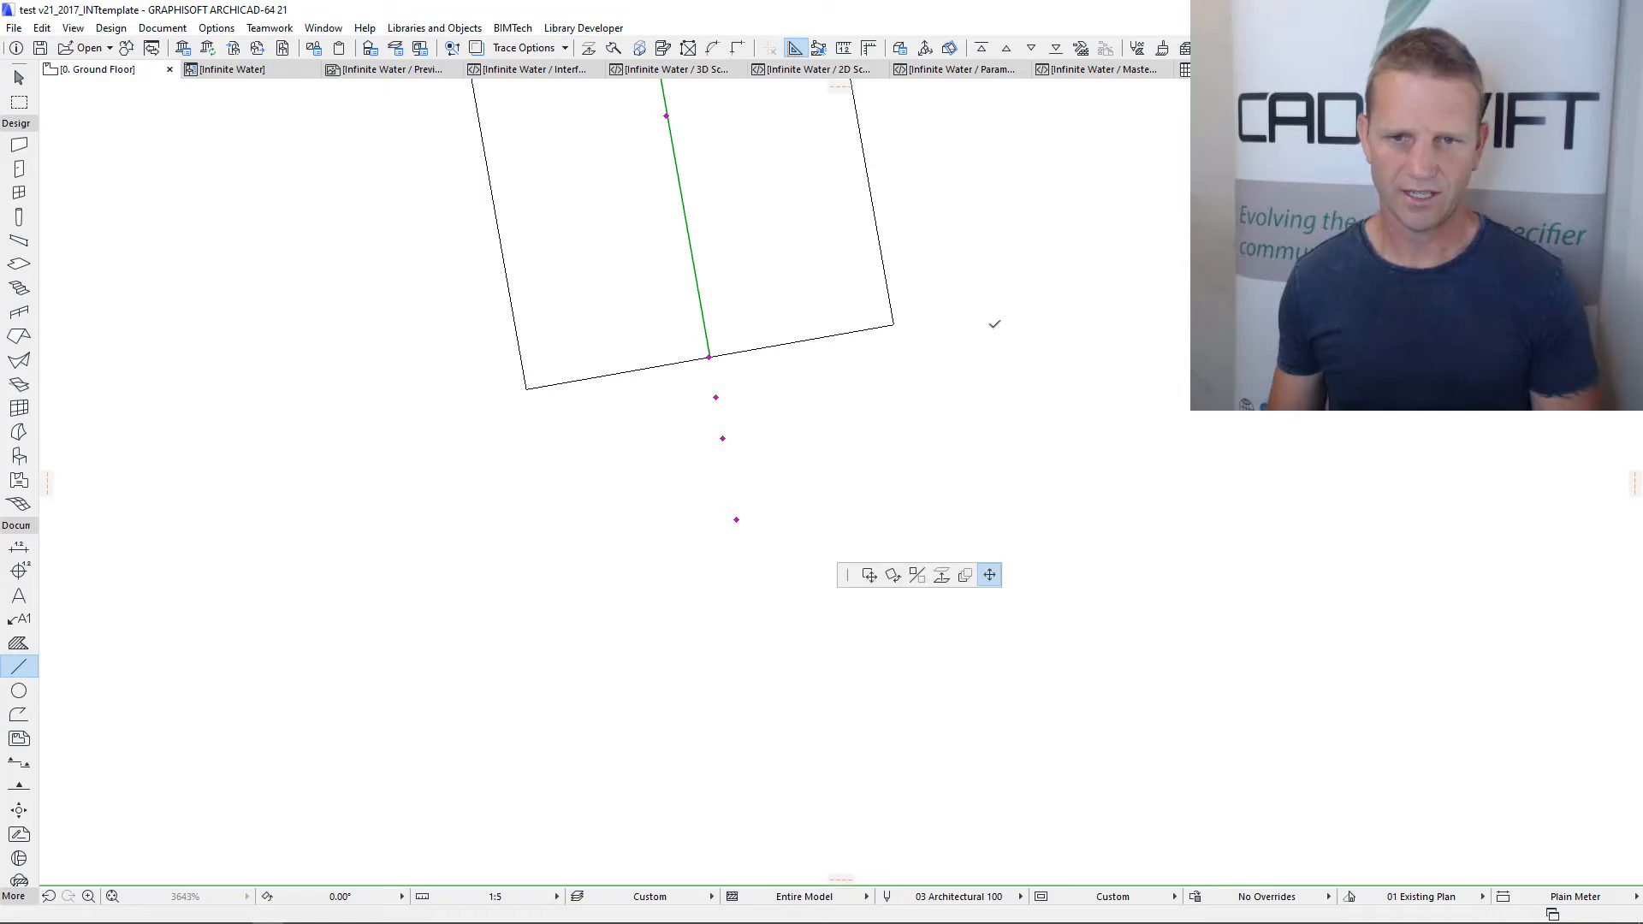
pyautogui.click(993, 325)
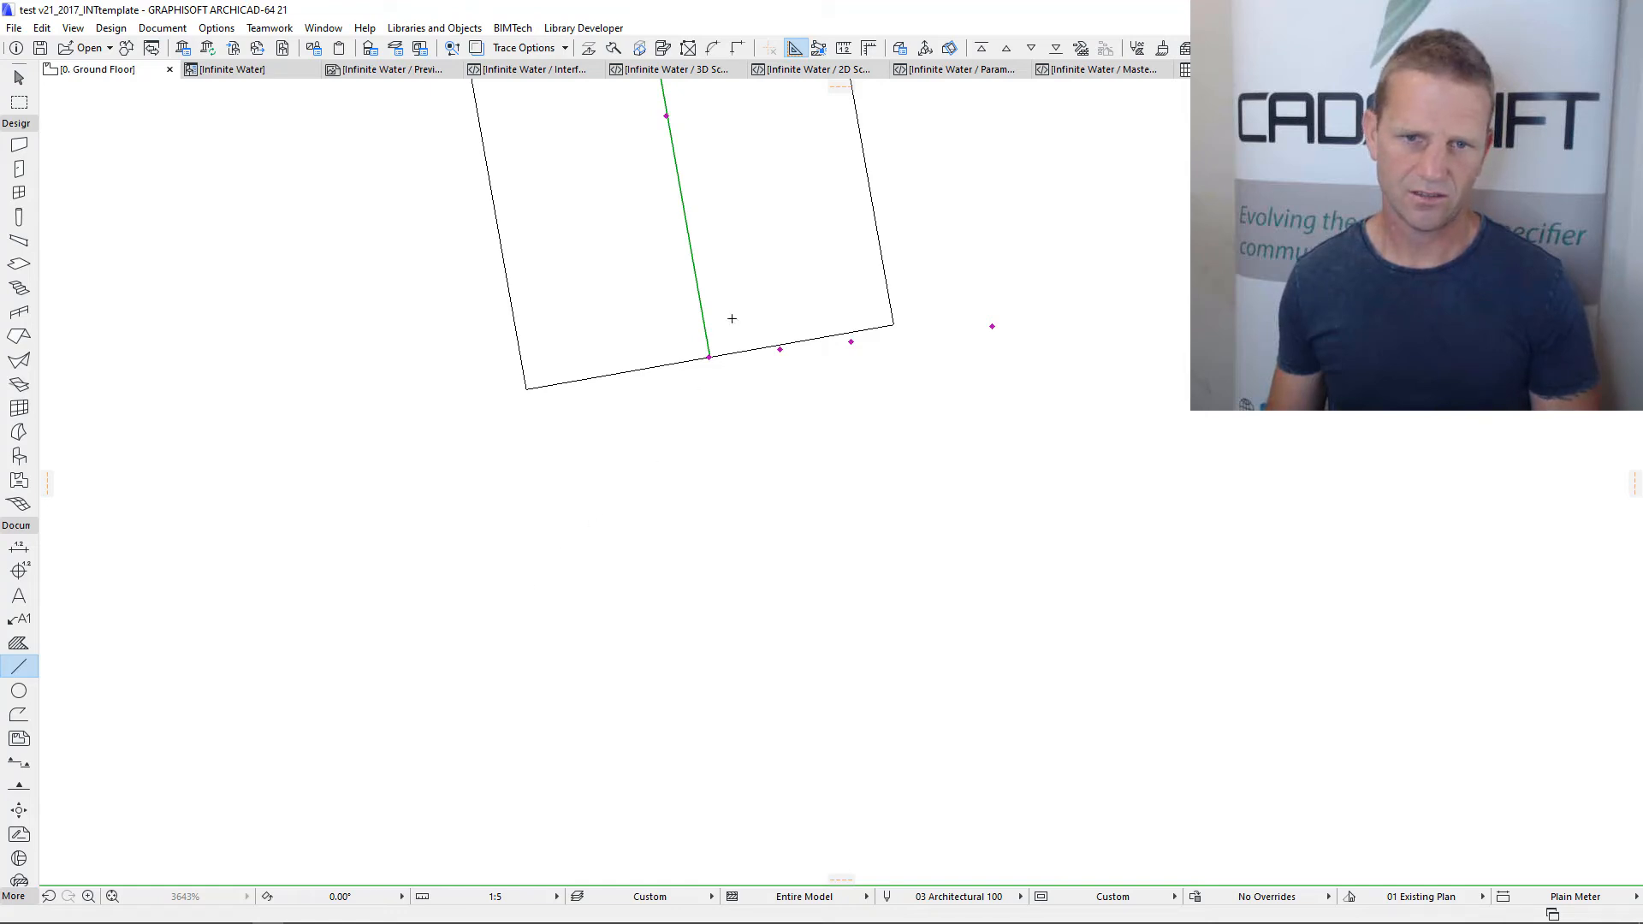
pyautogui.click(993, 326)
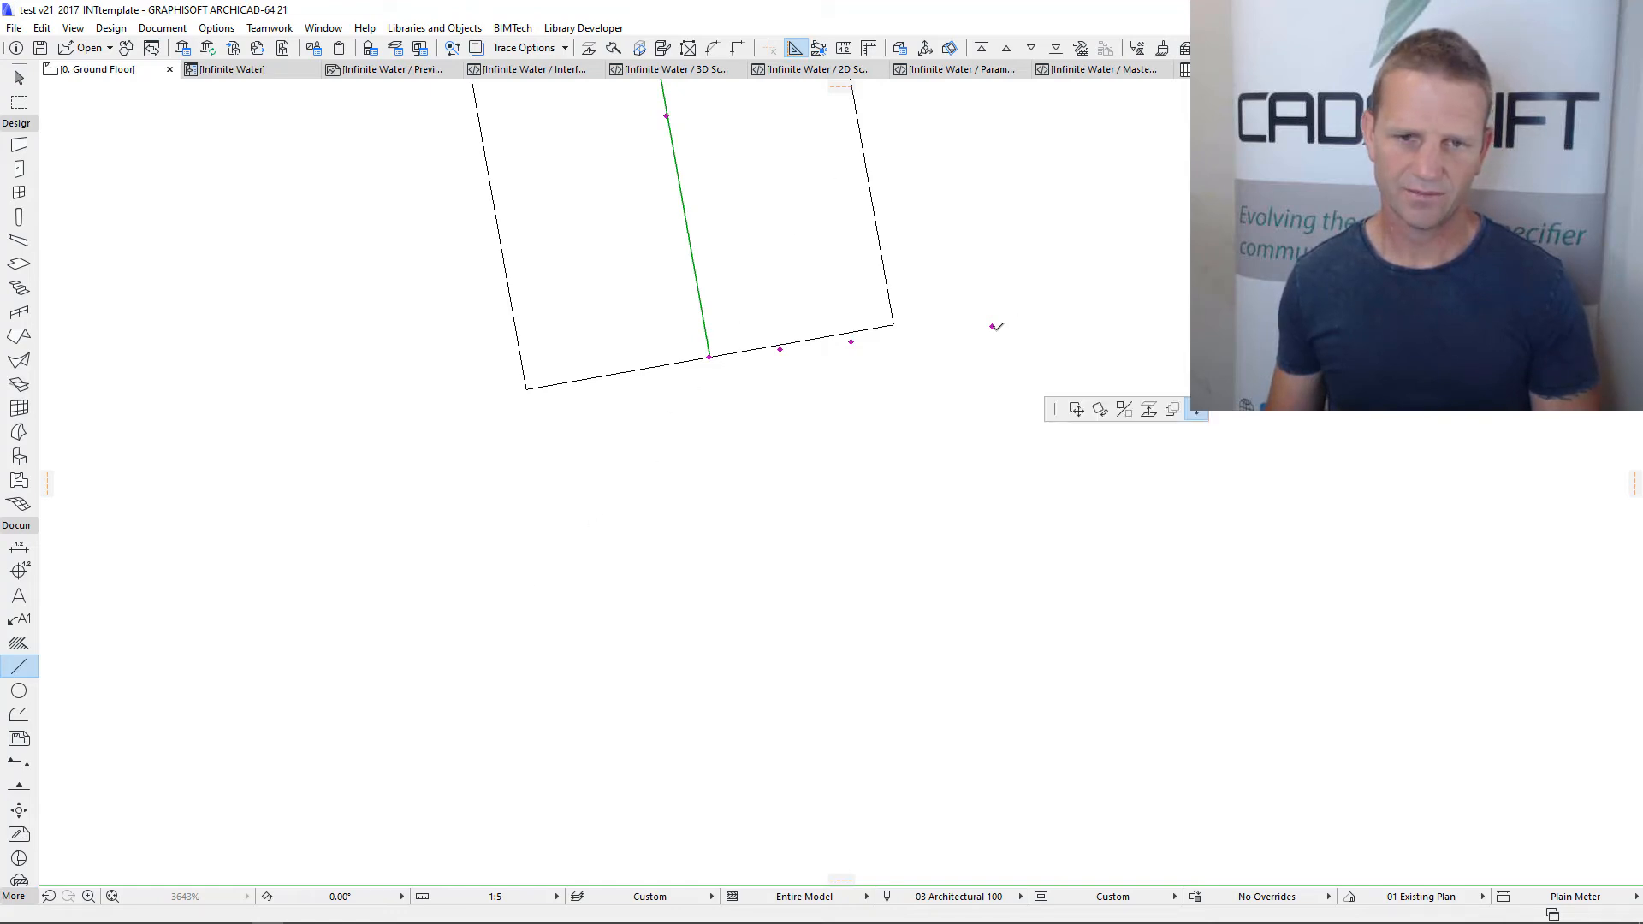
pyautogui.click(728, 452)
pyautogui.scroll(-3, 722, 422)
pyautogui.moveTo(730, 419); pyautogui.dragTo(847, 517, button='middle')
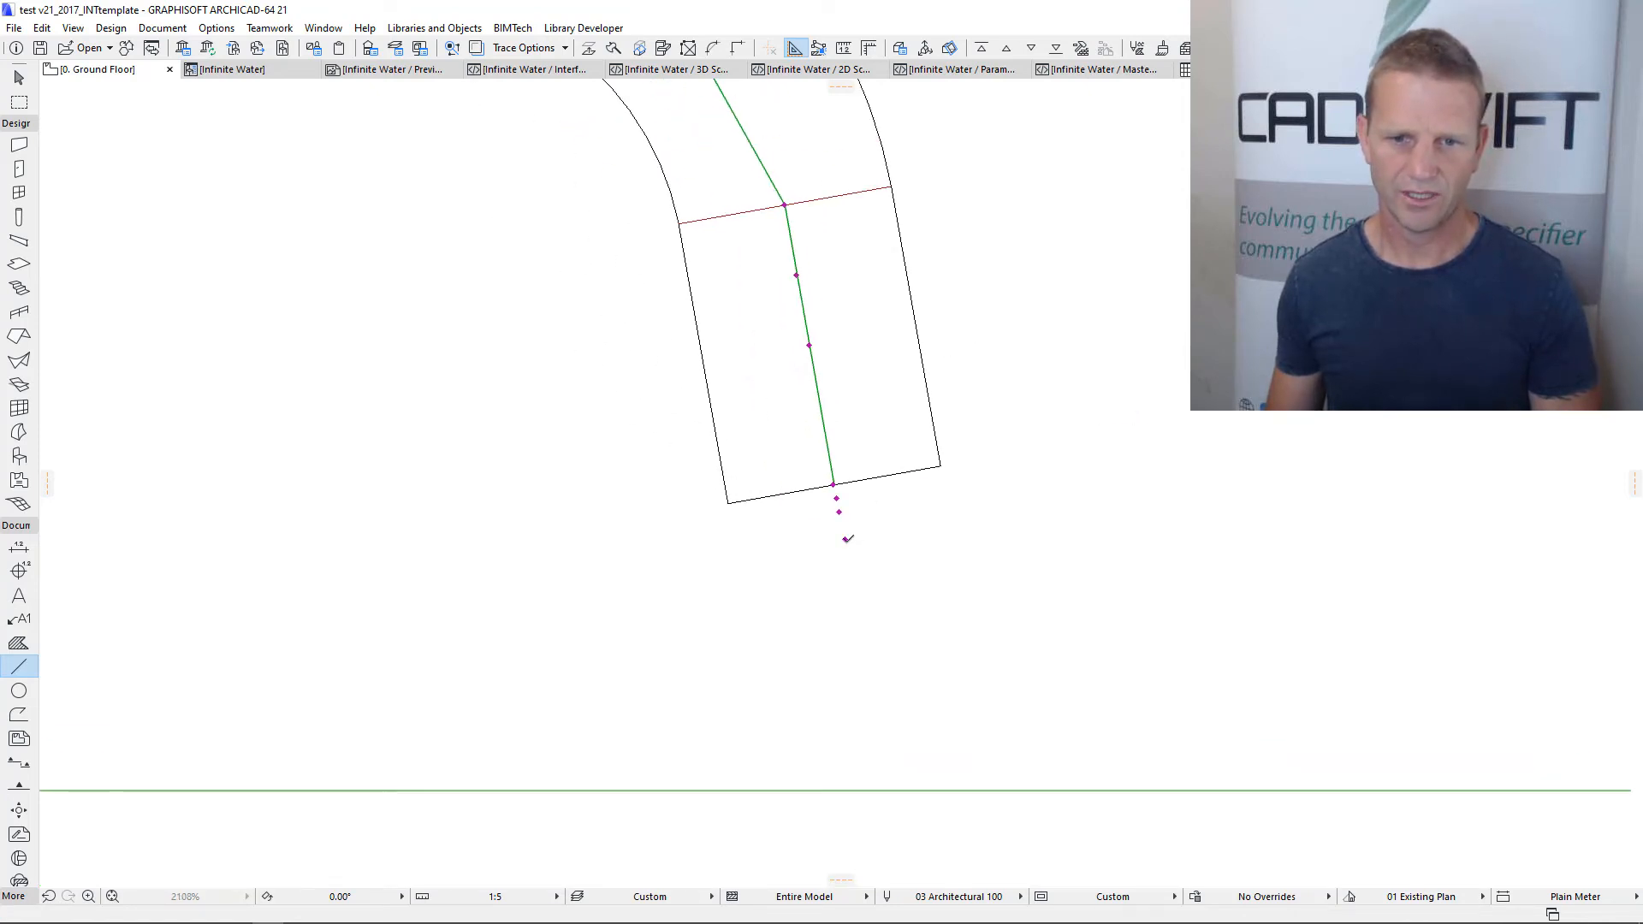
pyautogui.click(846, 539)
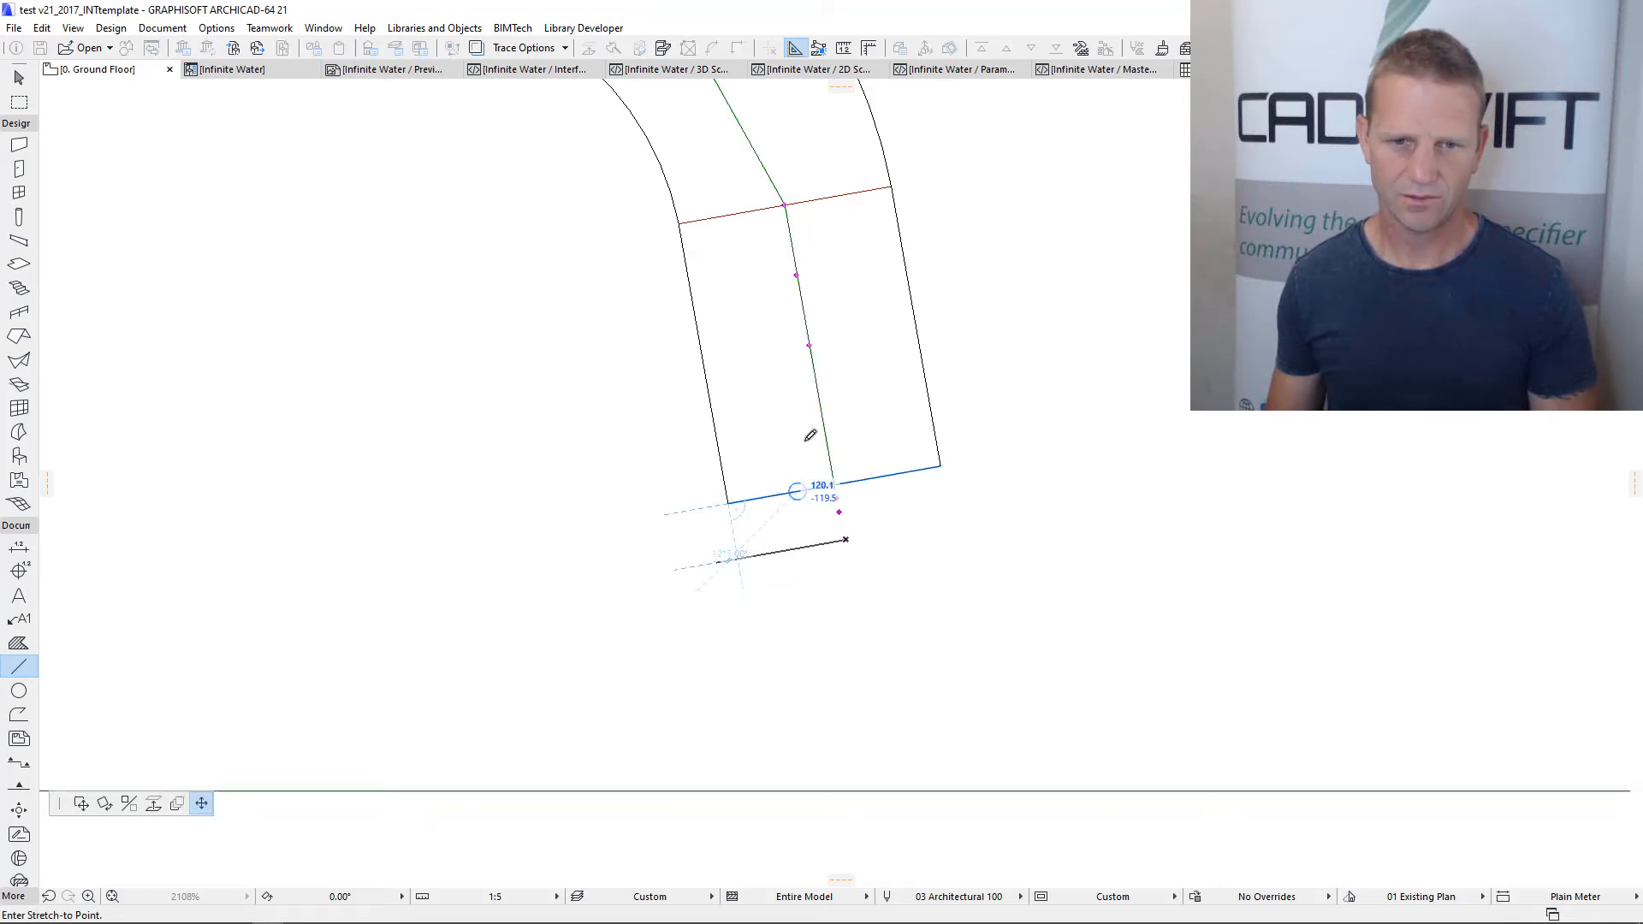
pyautogui.click(833, 483)
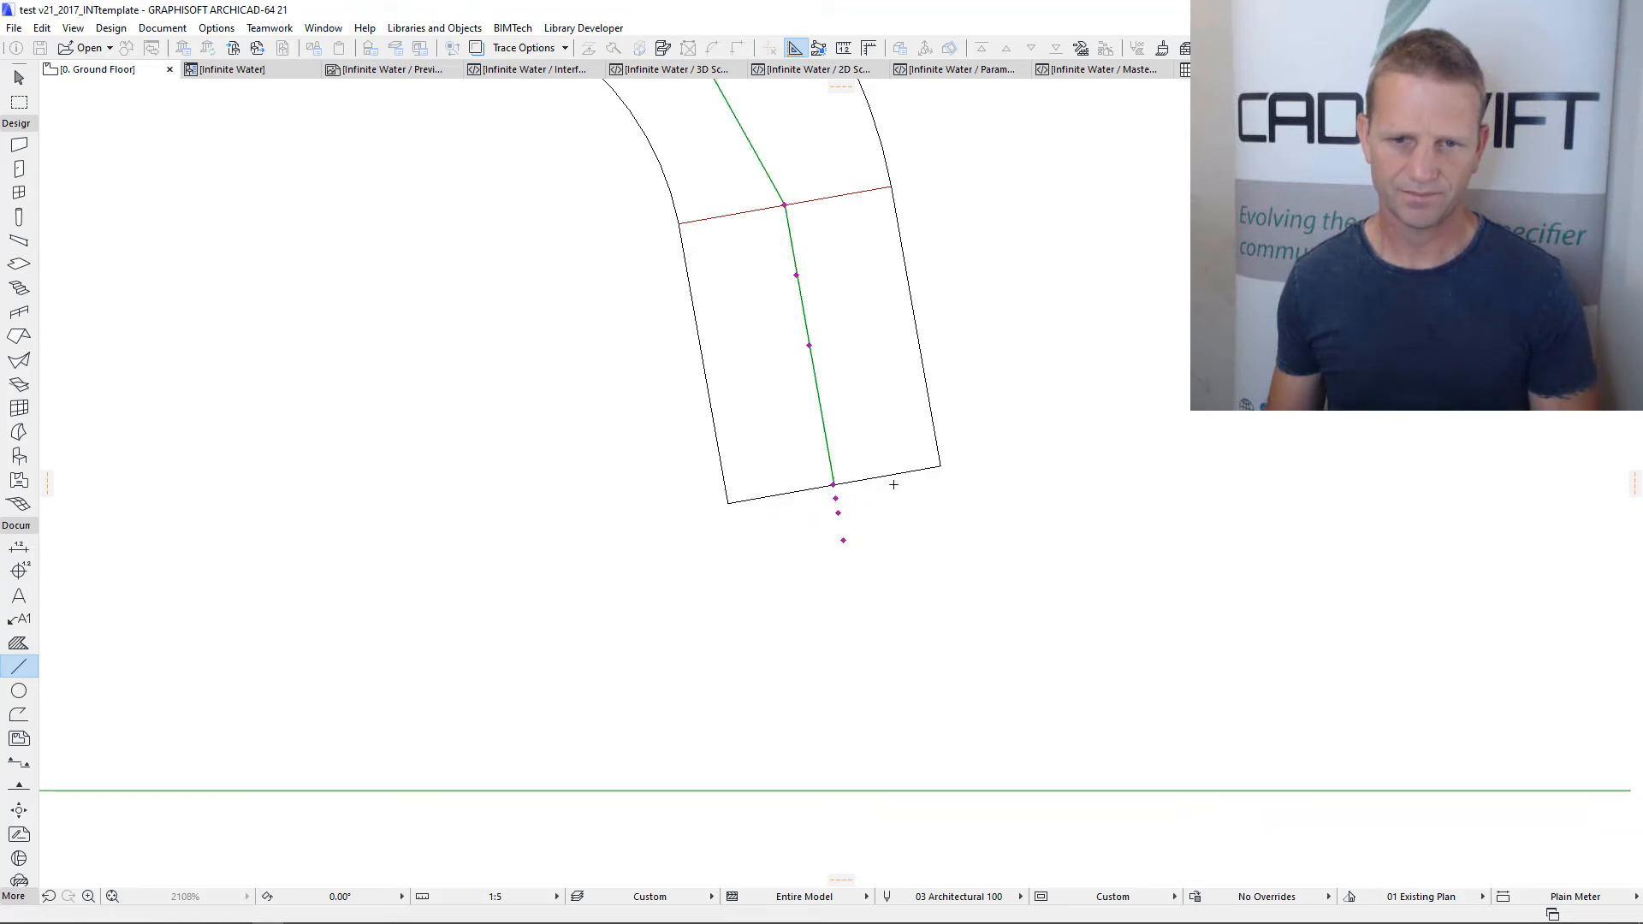
# Adjust the curvature of both spout path bends to follow the centre of the reference tube
pyautogui.scroll(-5, 993, 542)
pyautogui.scroll(4, 913, 353)
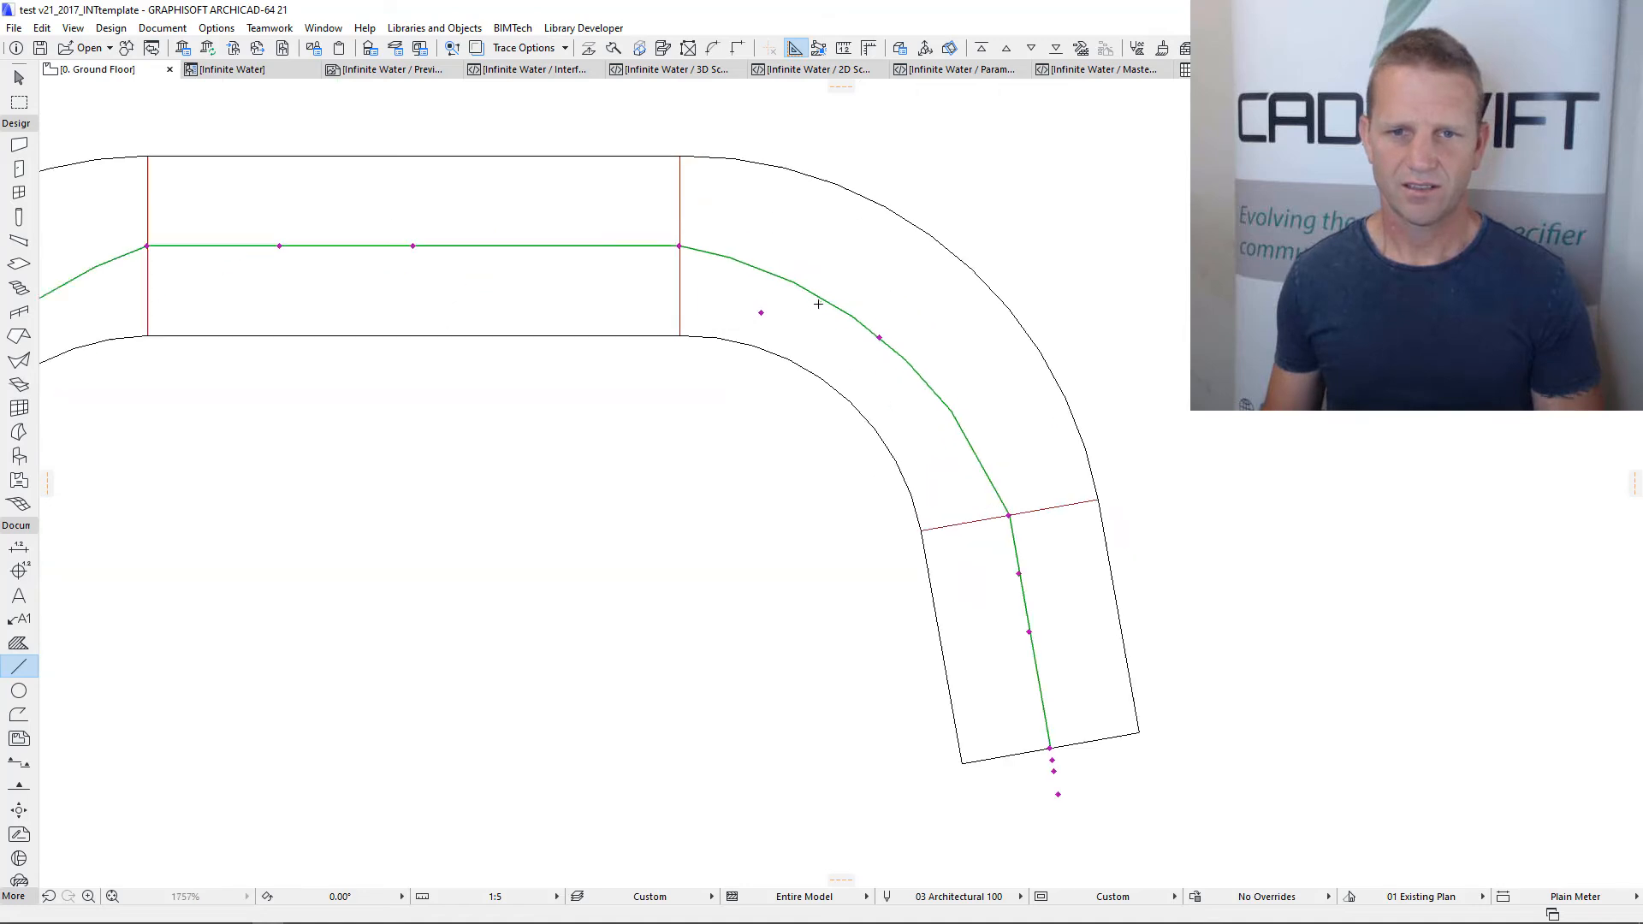
pyautogui.click(892, 343)
pyautogui.click(892, 343)
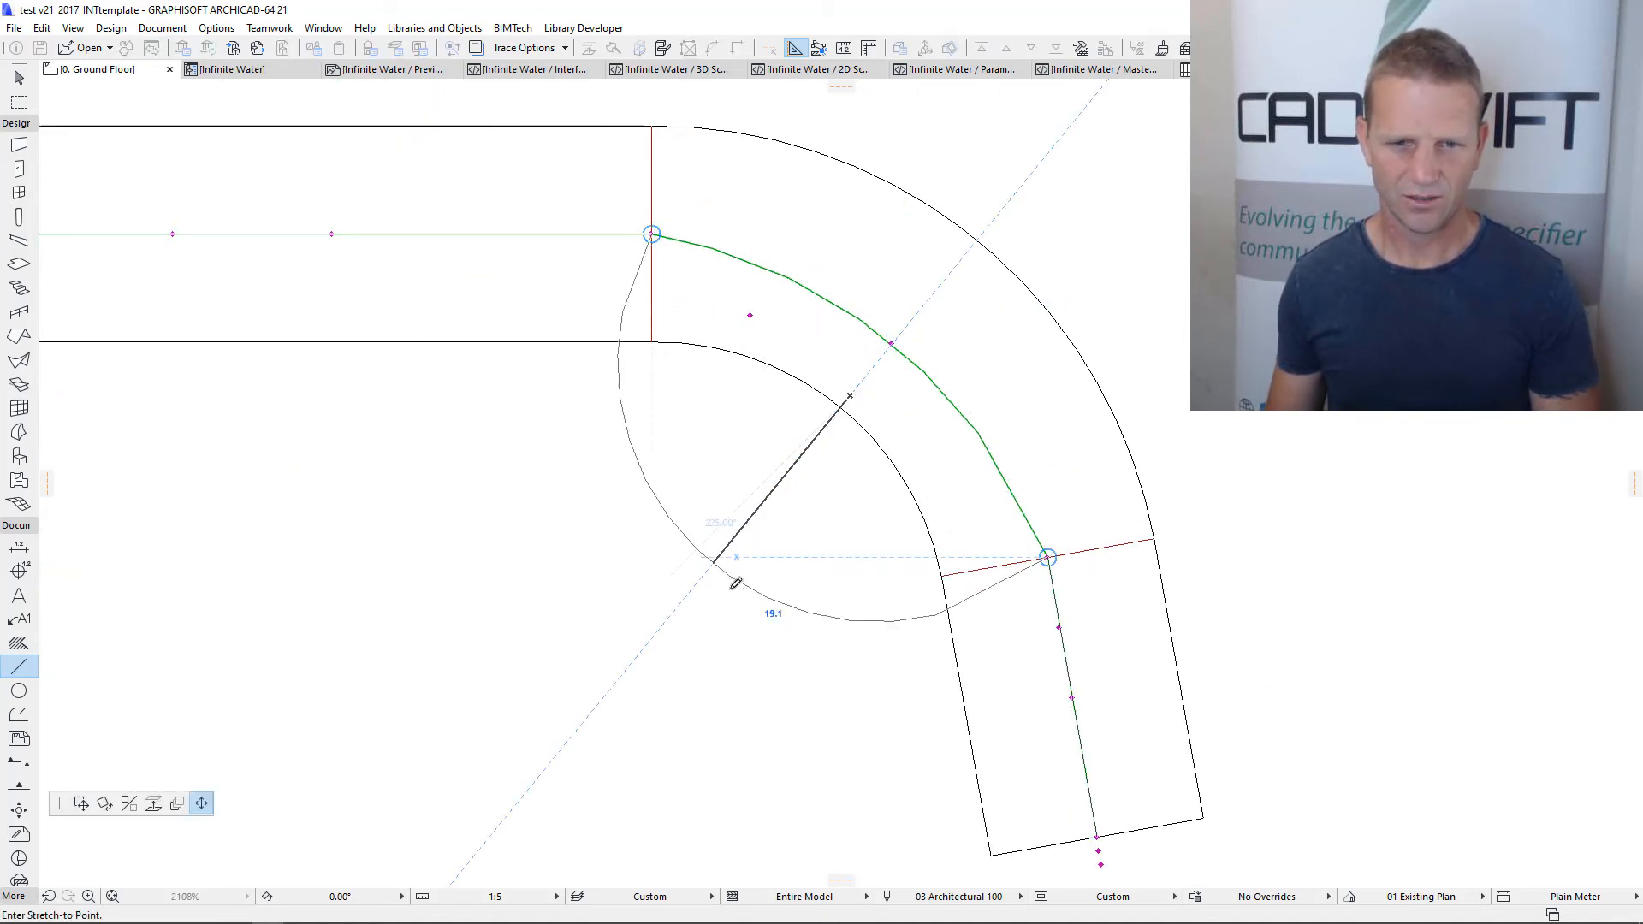
pyautogui.press('Escape')
pyautogui.click(656, 630)
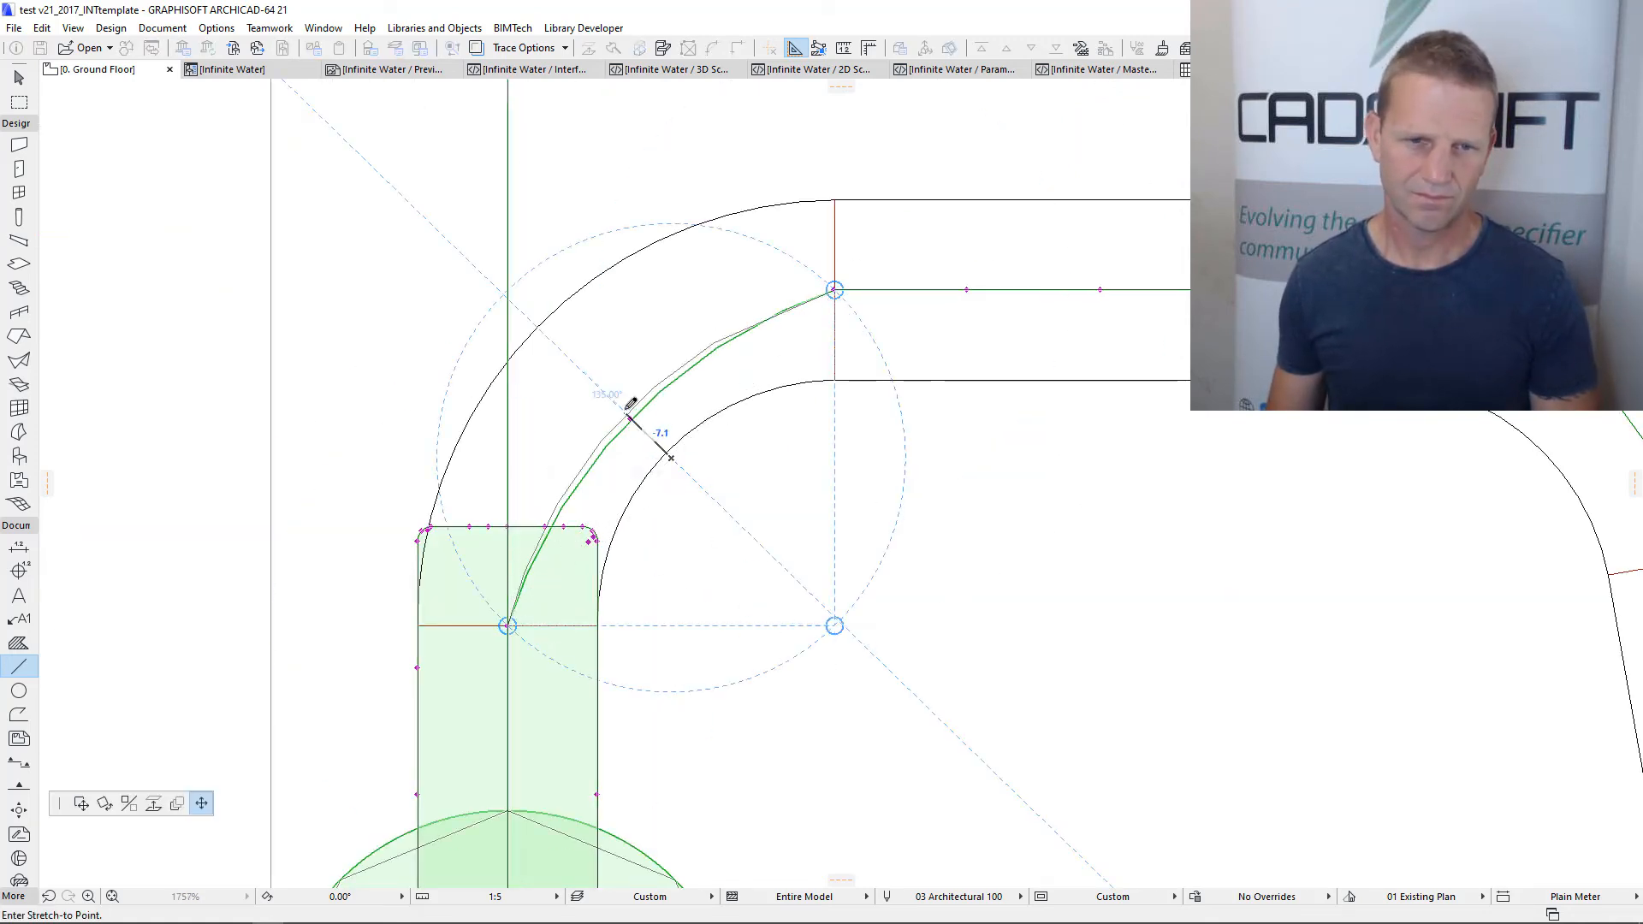
pyautogui.click(598, 387)
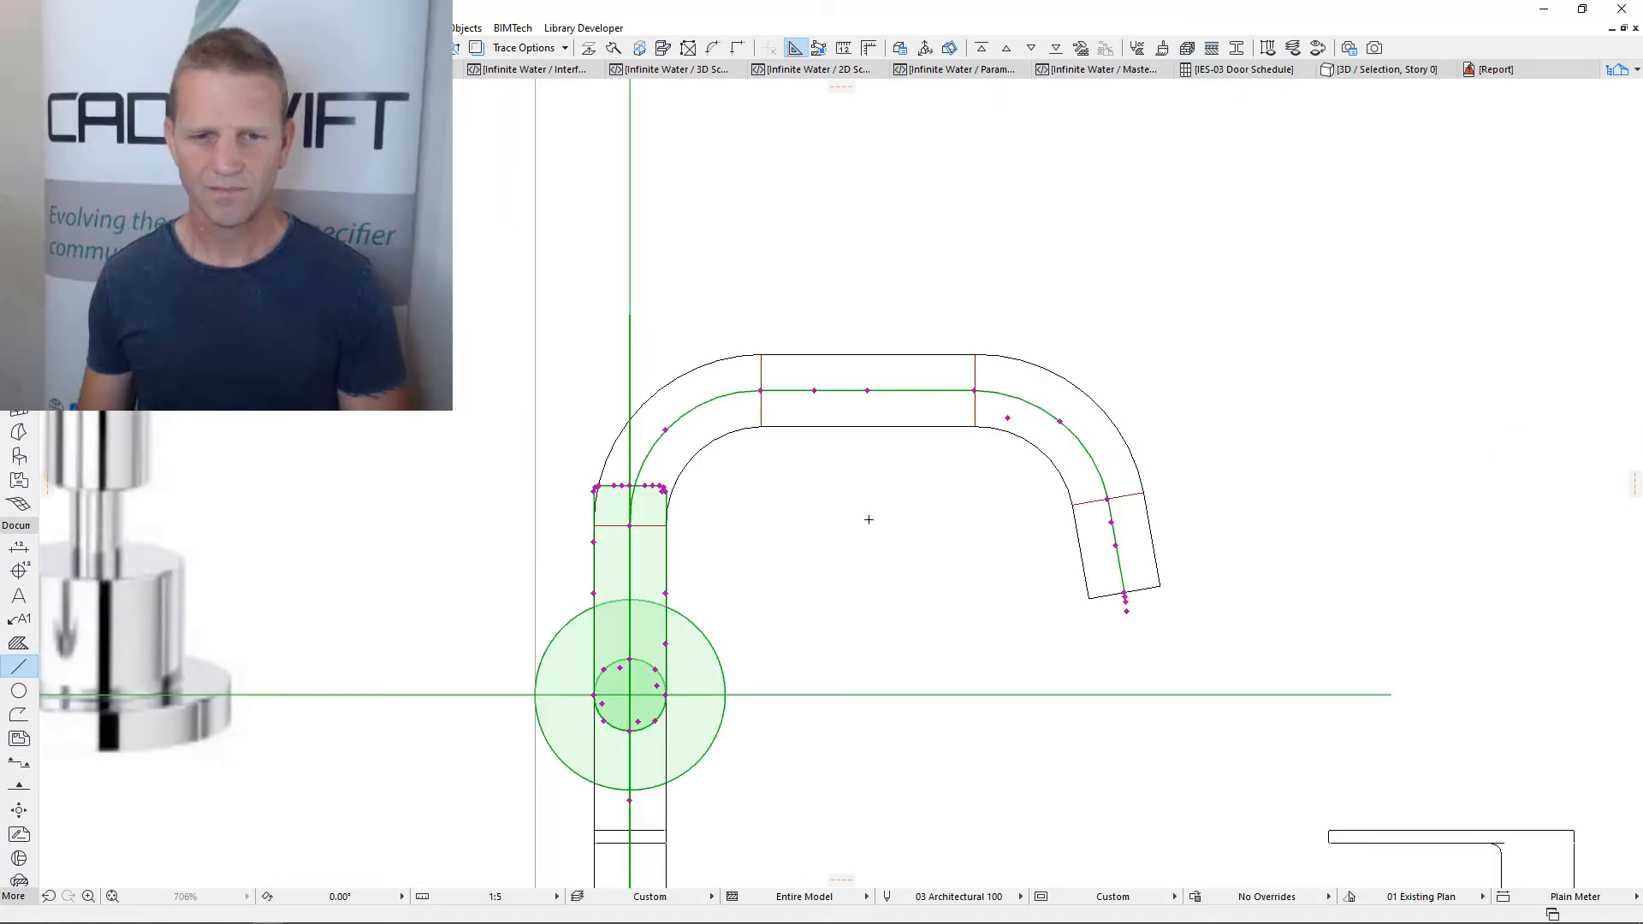
# Show the selected tapware set in 3D to check the reshaped spout
pyautogui.scroll(-3, 763, 382)
pyautogui.scroll(-3, 752, 418)
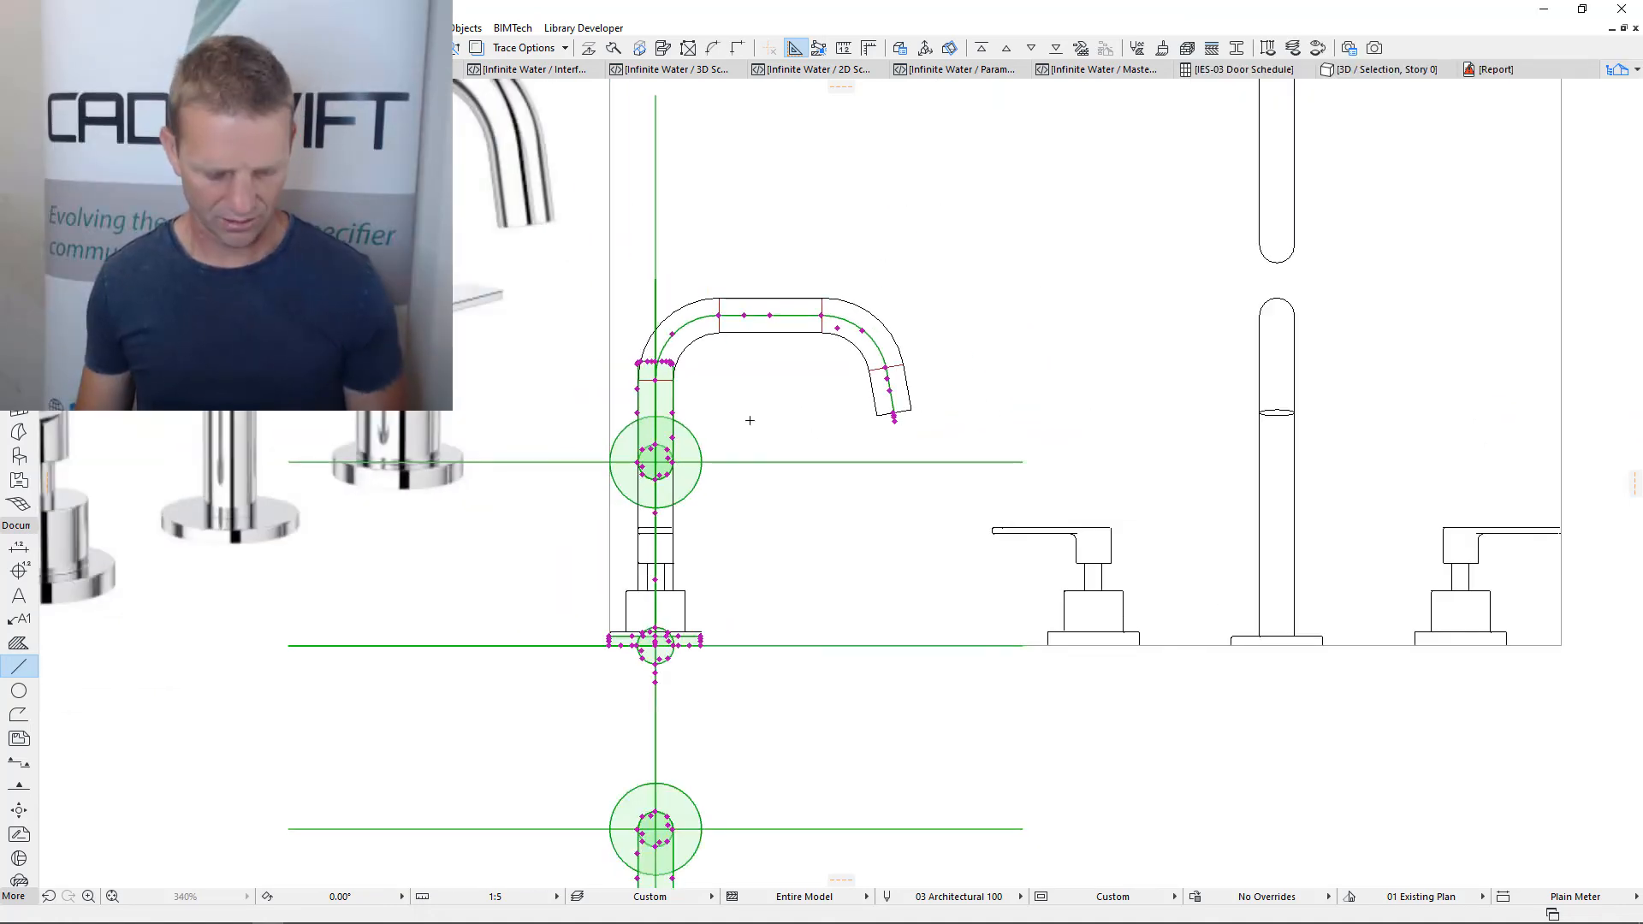
pyautogui.press('F5')
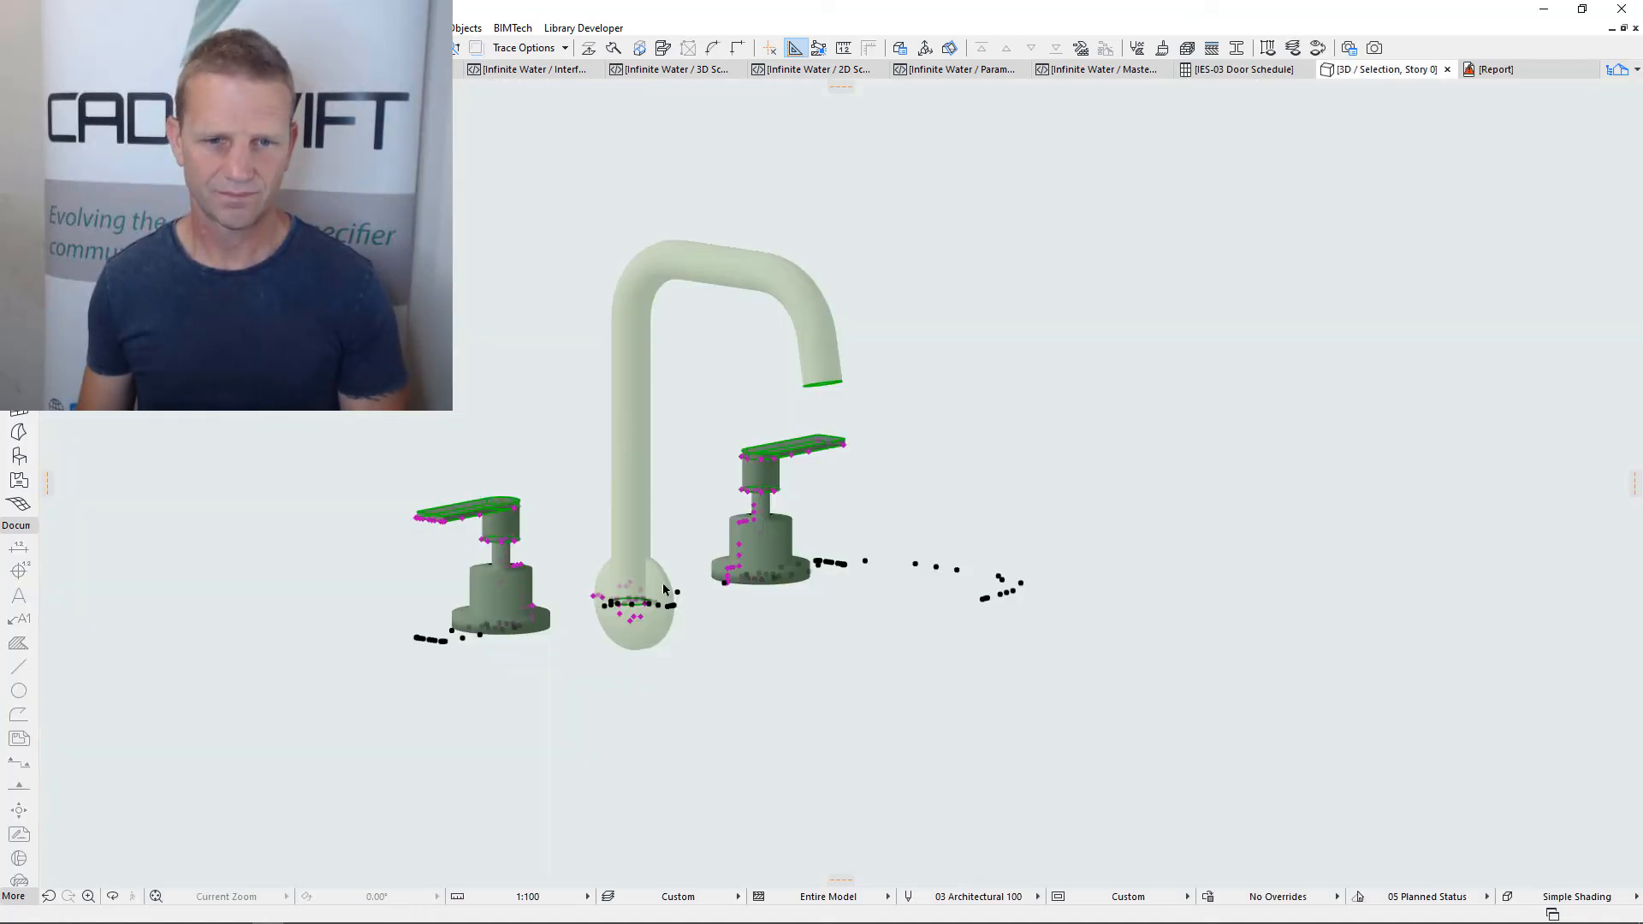
# Set the Y angle of the first spout shape, the revolved base, to -90° and check the result in 3D
pyautogui.doubleClick(624, 605)
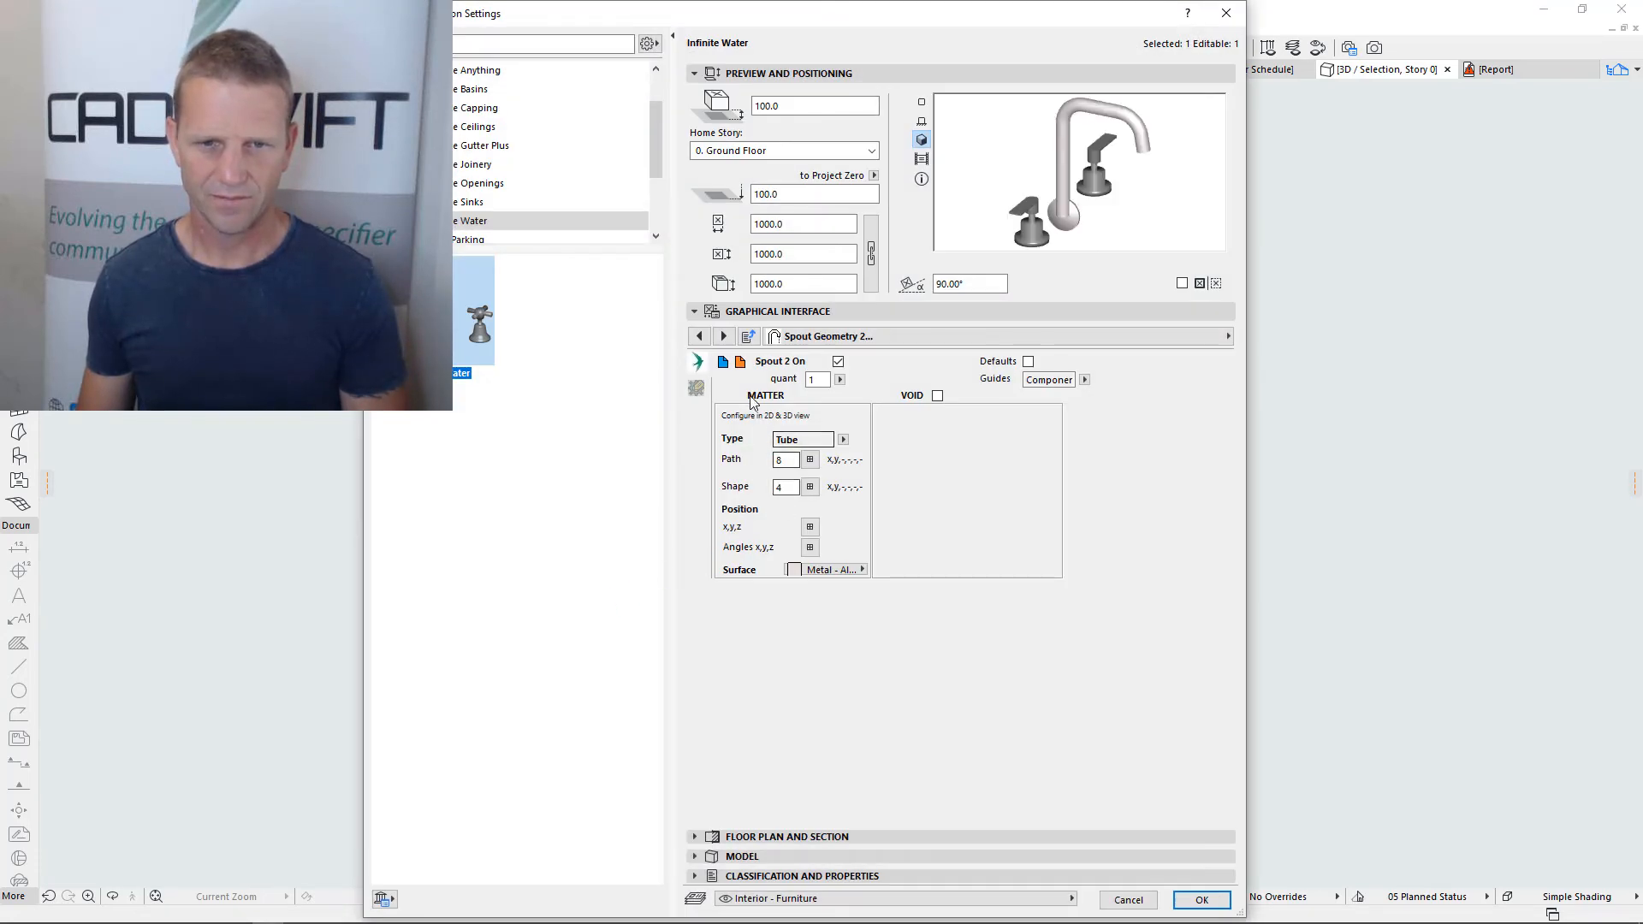
pyautogui.click(699, 335)
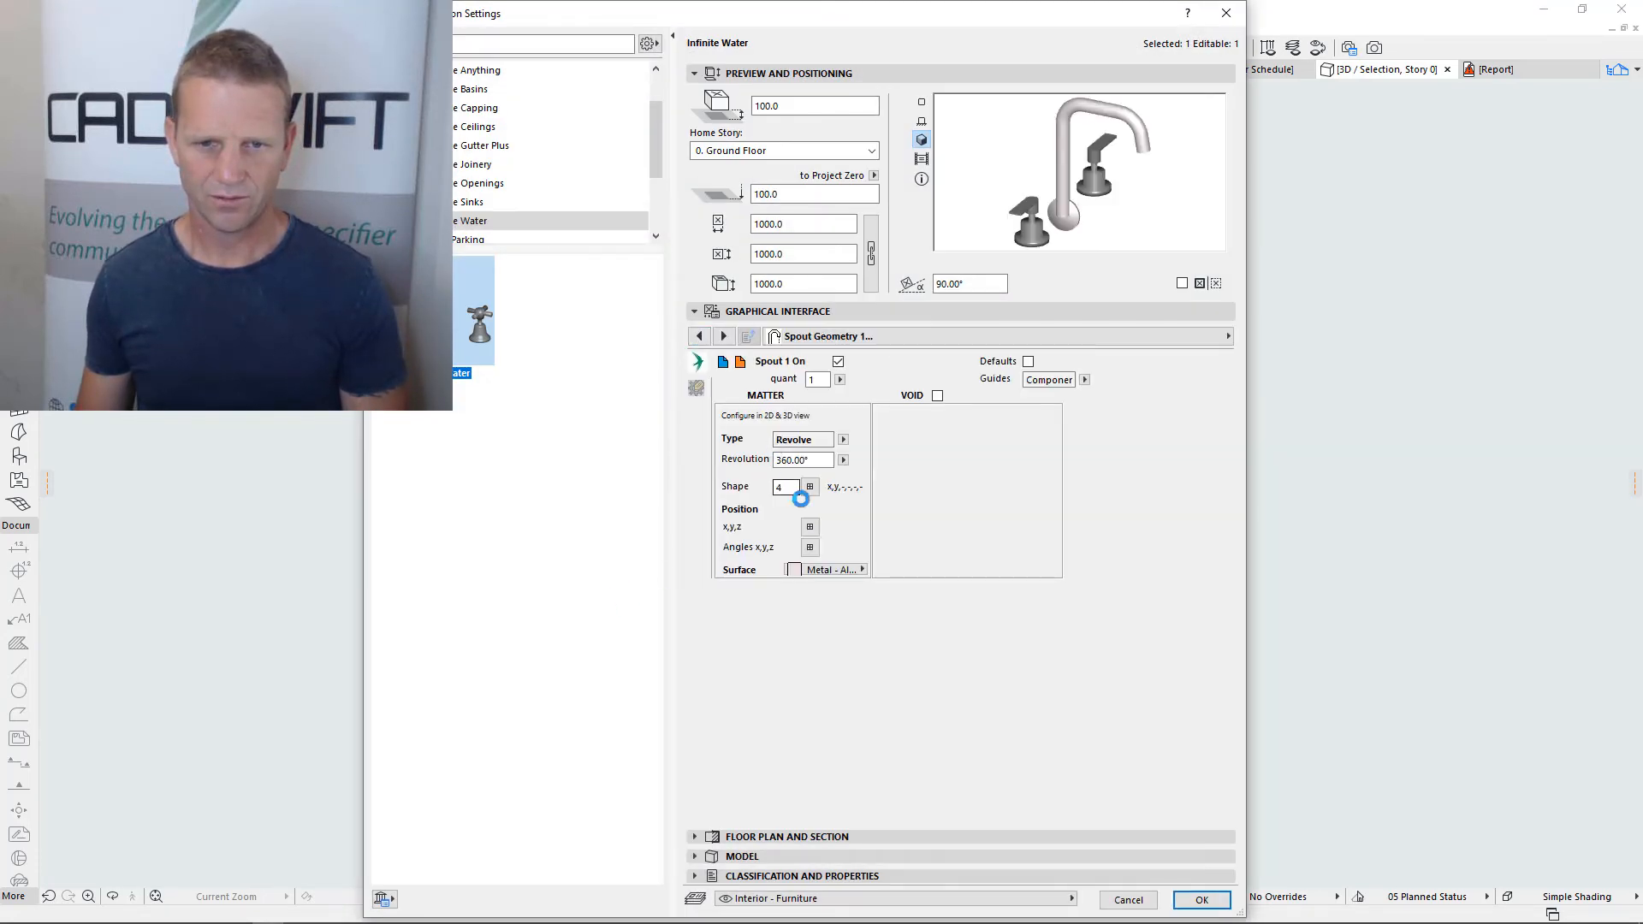
pyautogui.click(810, 546)
pyautogui.click(891, 518)
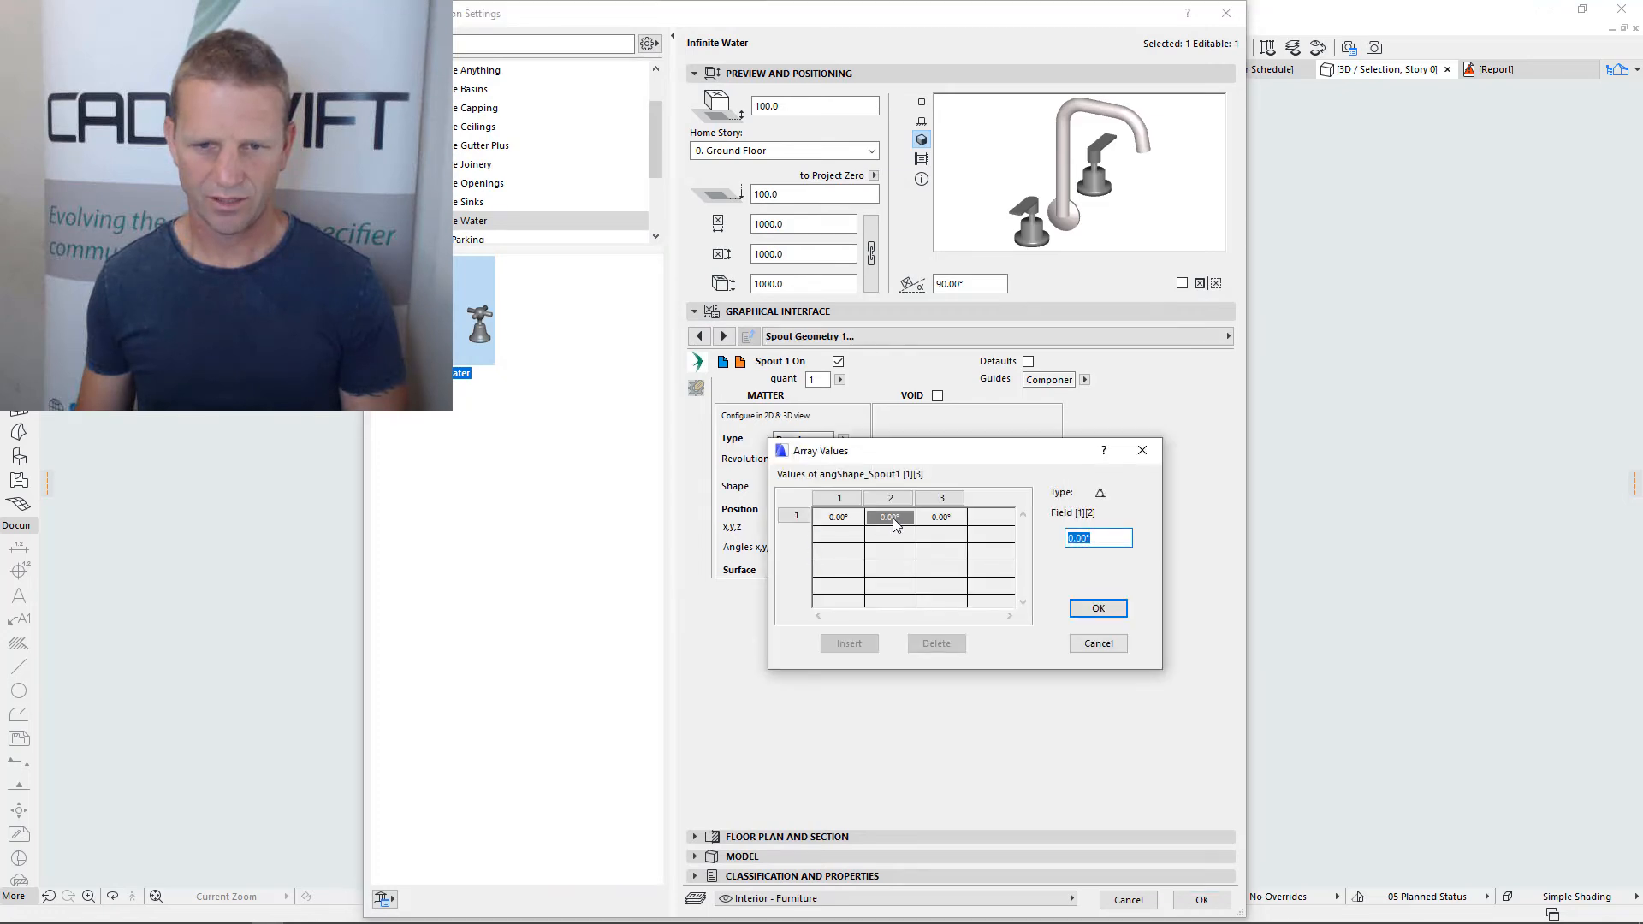
pyautogui.write('-90')
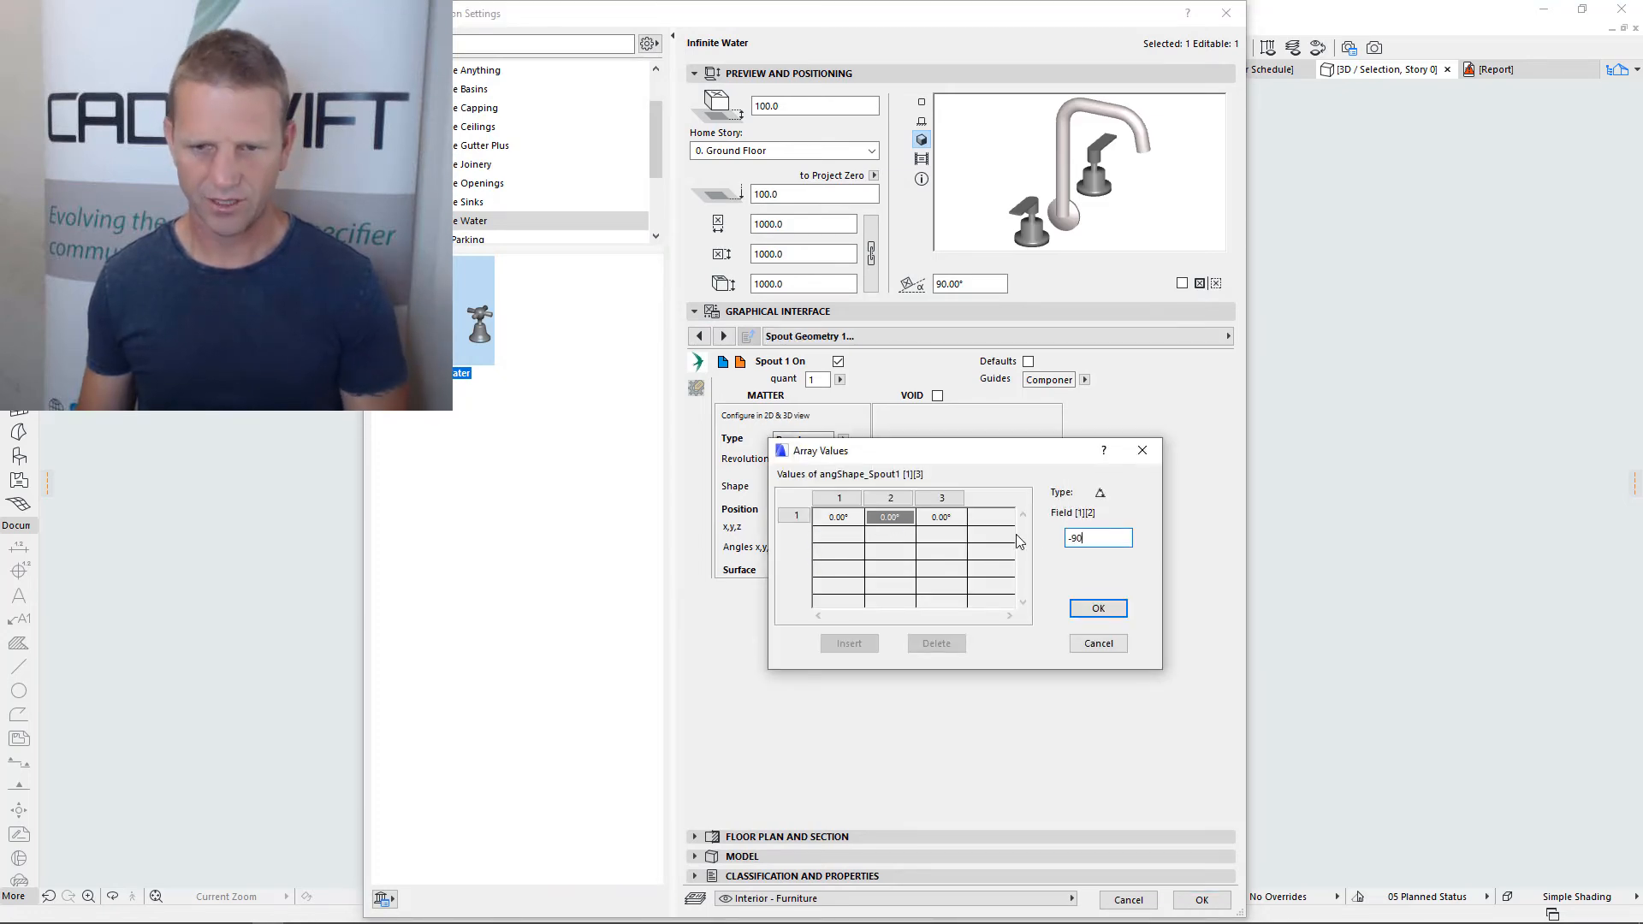
pyautogui.click(1116, 613)
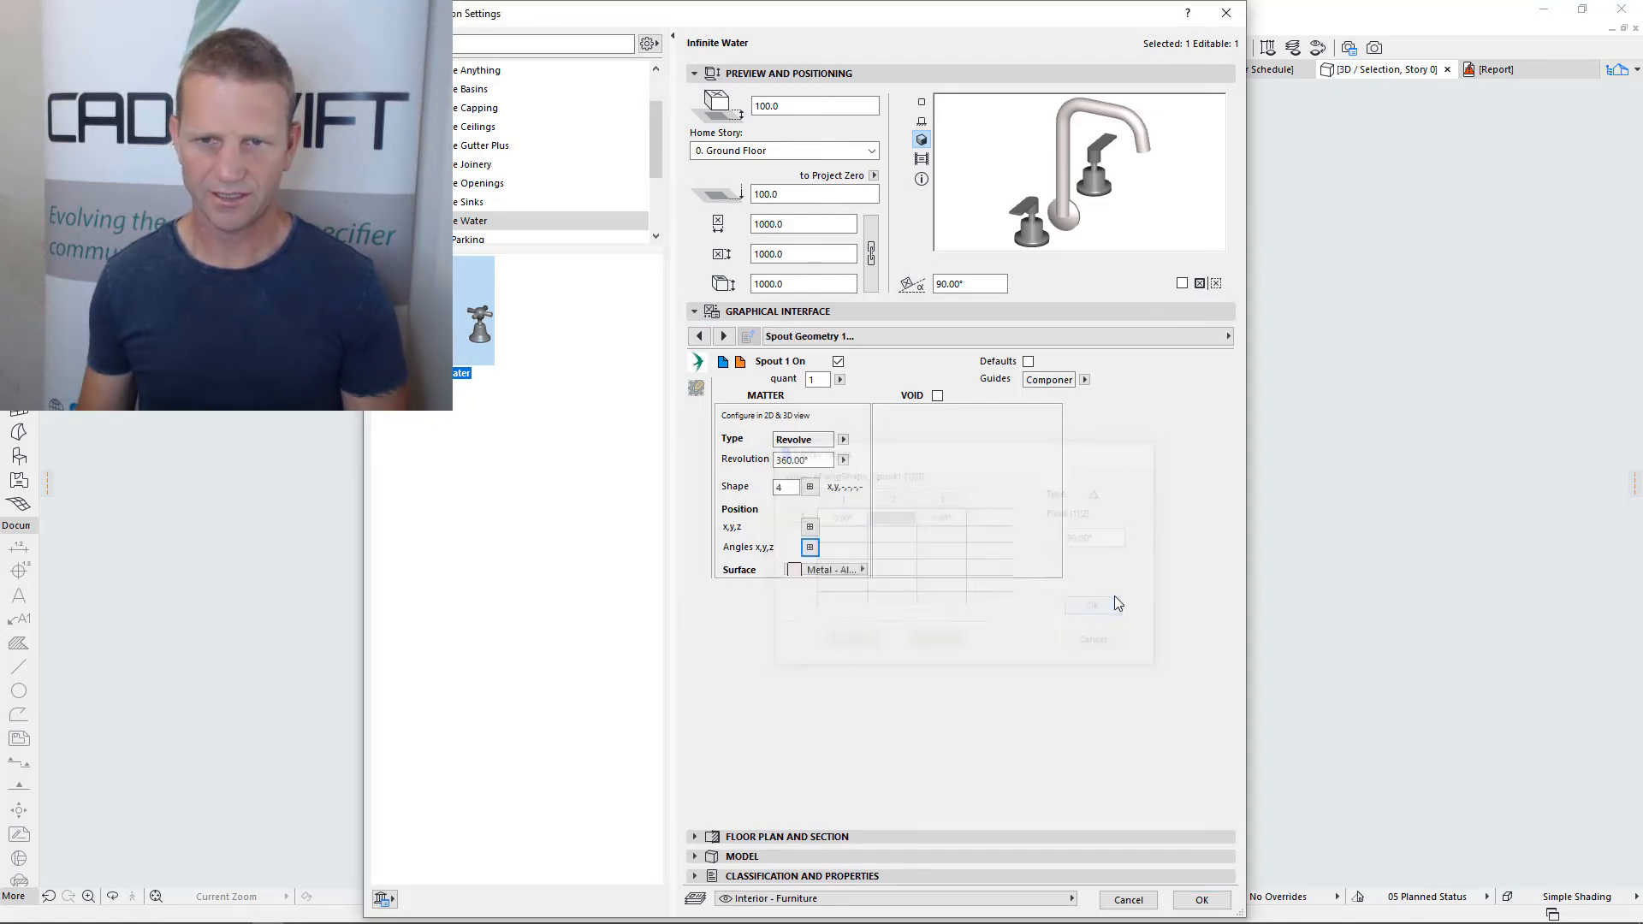
pyautogui.click(1201, 899)
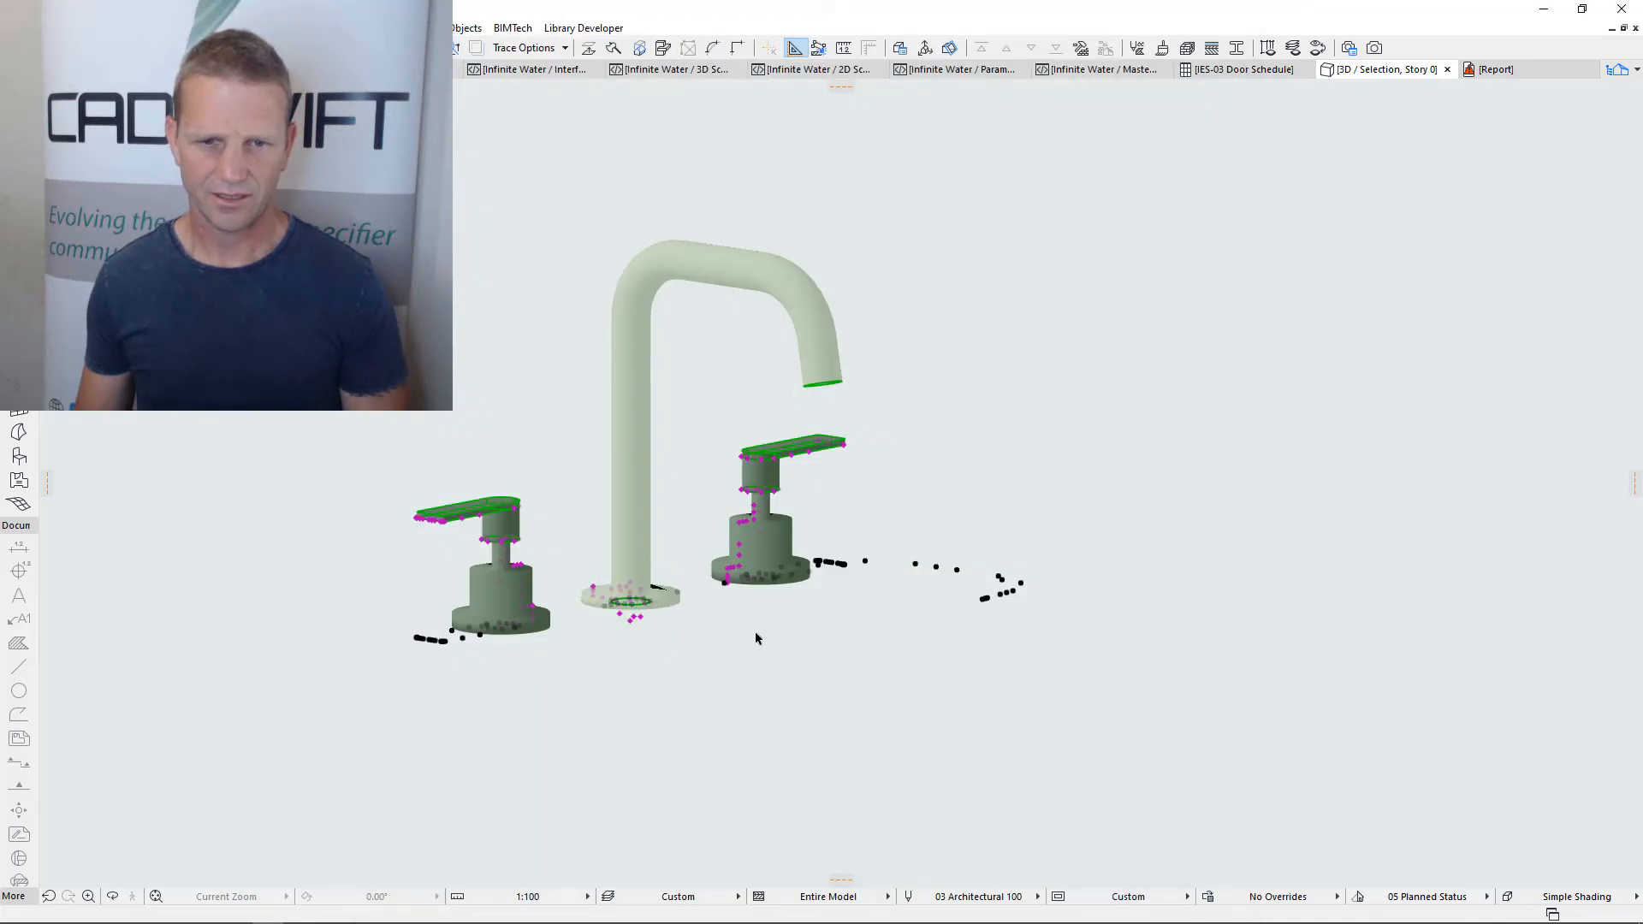
pyautogui.scroll(5, 792, 696)
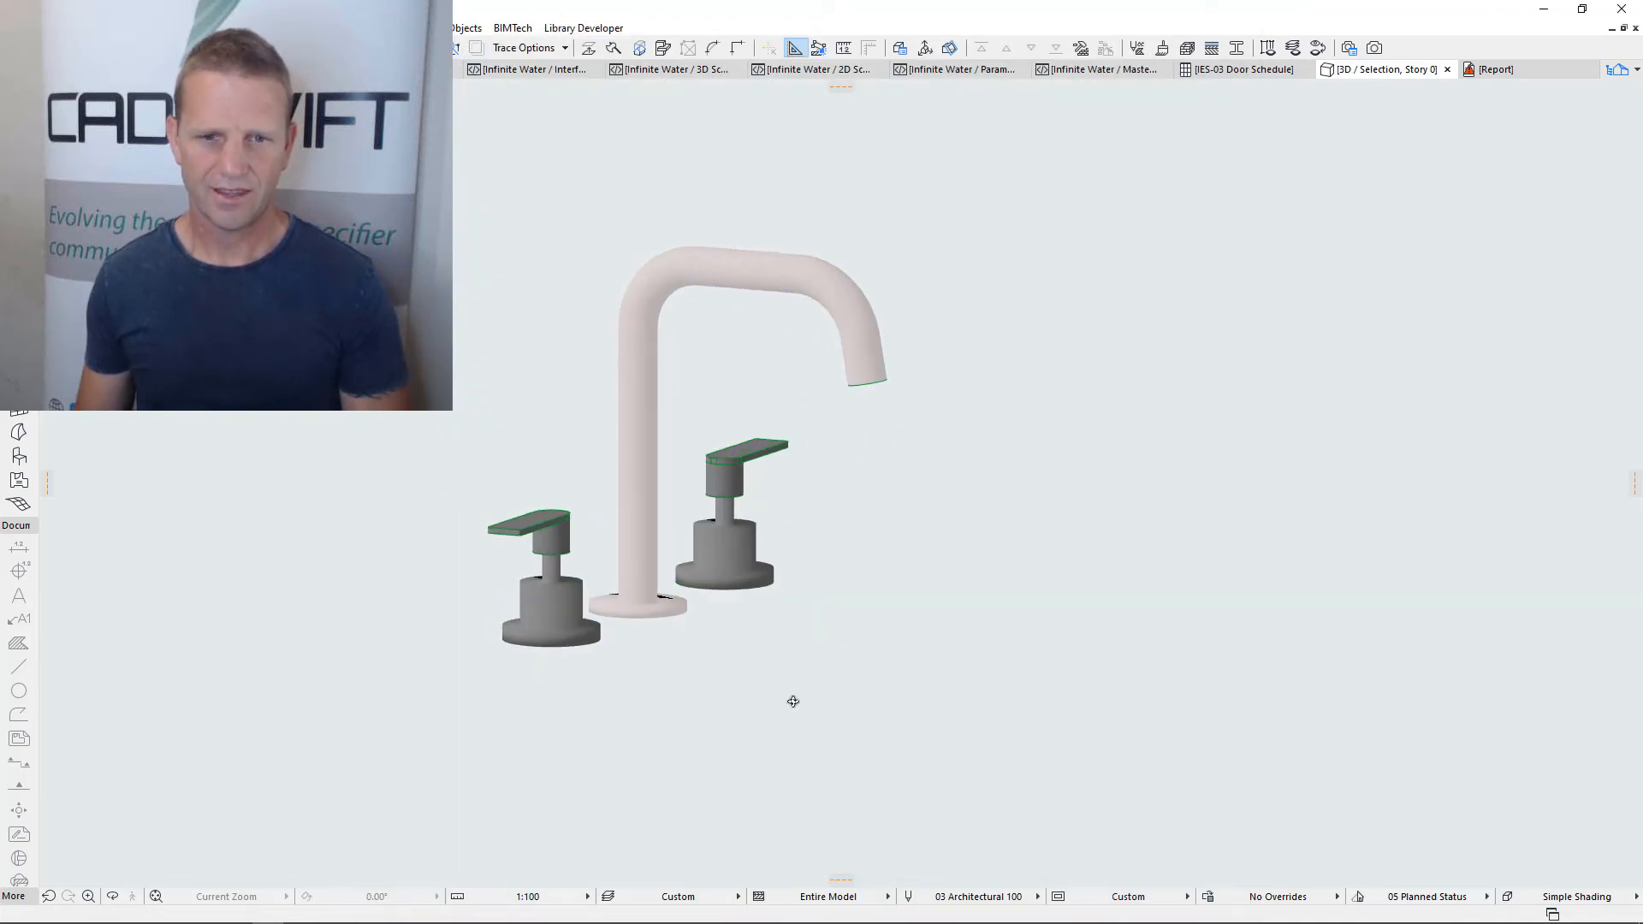
pyautogui.scroll(-3, 804, 642)
pyautogui.keyDown('shift'); pyautogui.moveTo(864, 671); pyautogui.dragTo(724, 668, button='middle'); pyautogui.keyUp('shift')
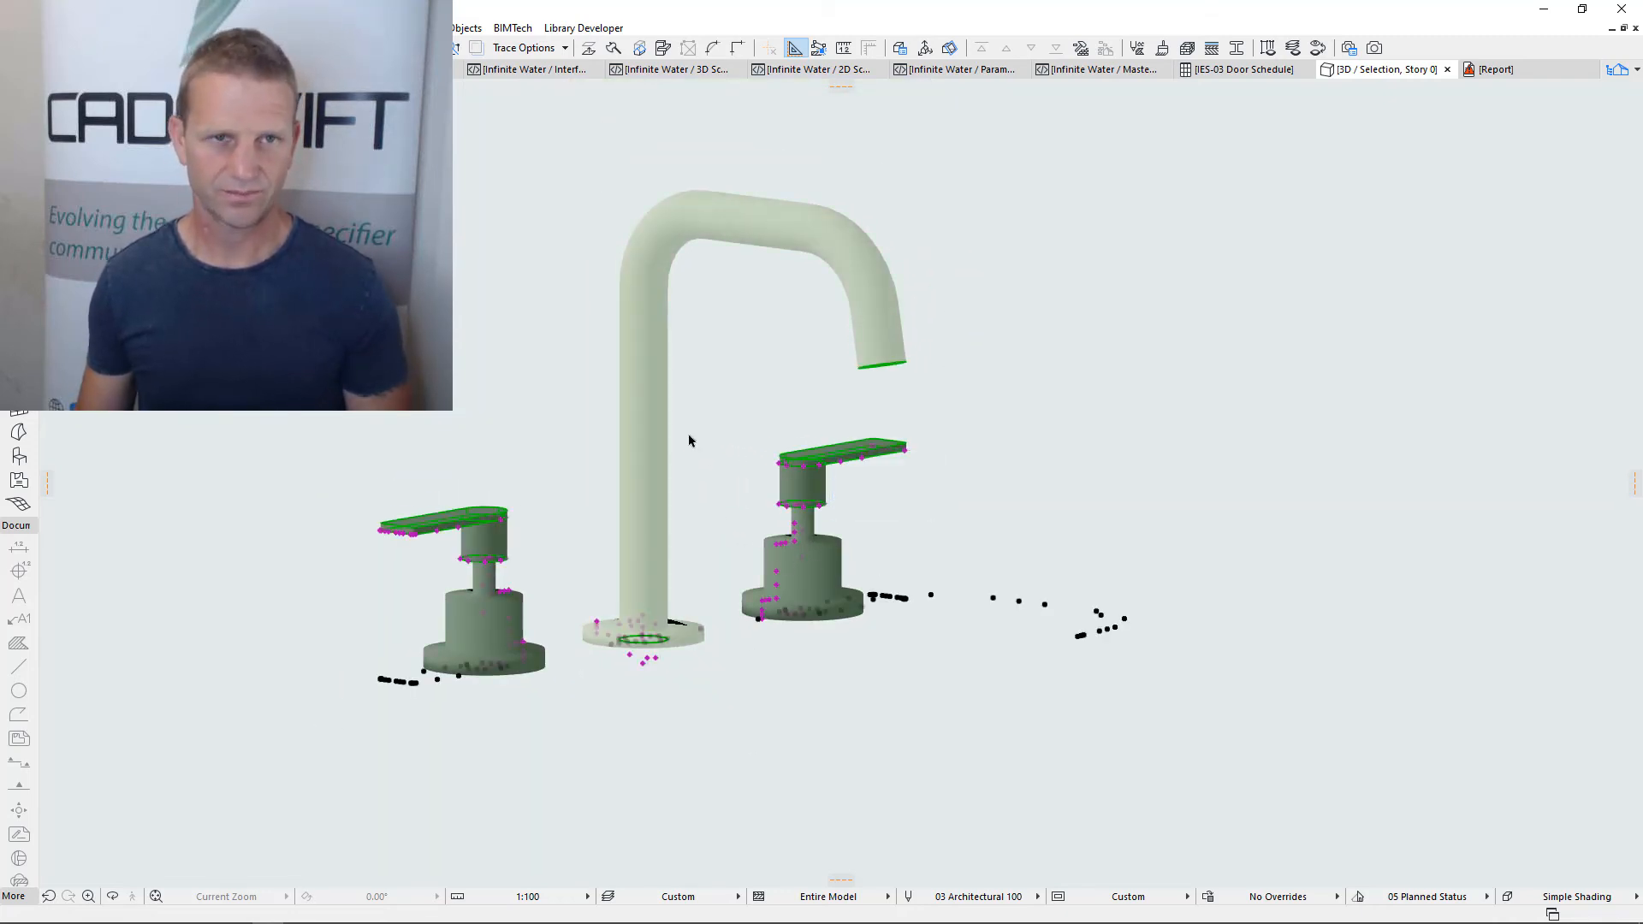
# Open the tap's component design settings and look up the lever basin set picture's name in the Catalogue Pics folder
pyautogui.hotkey('ctrl', 't')
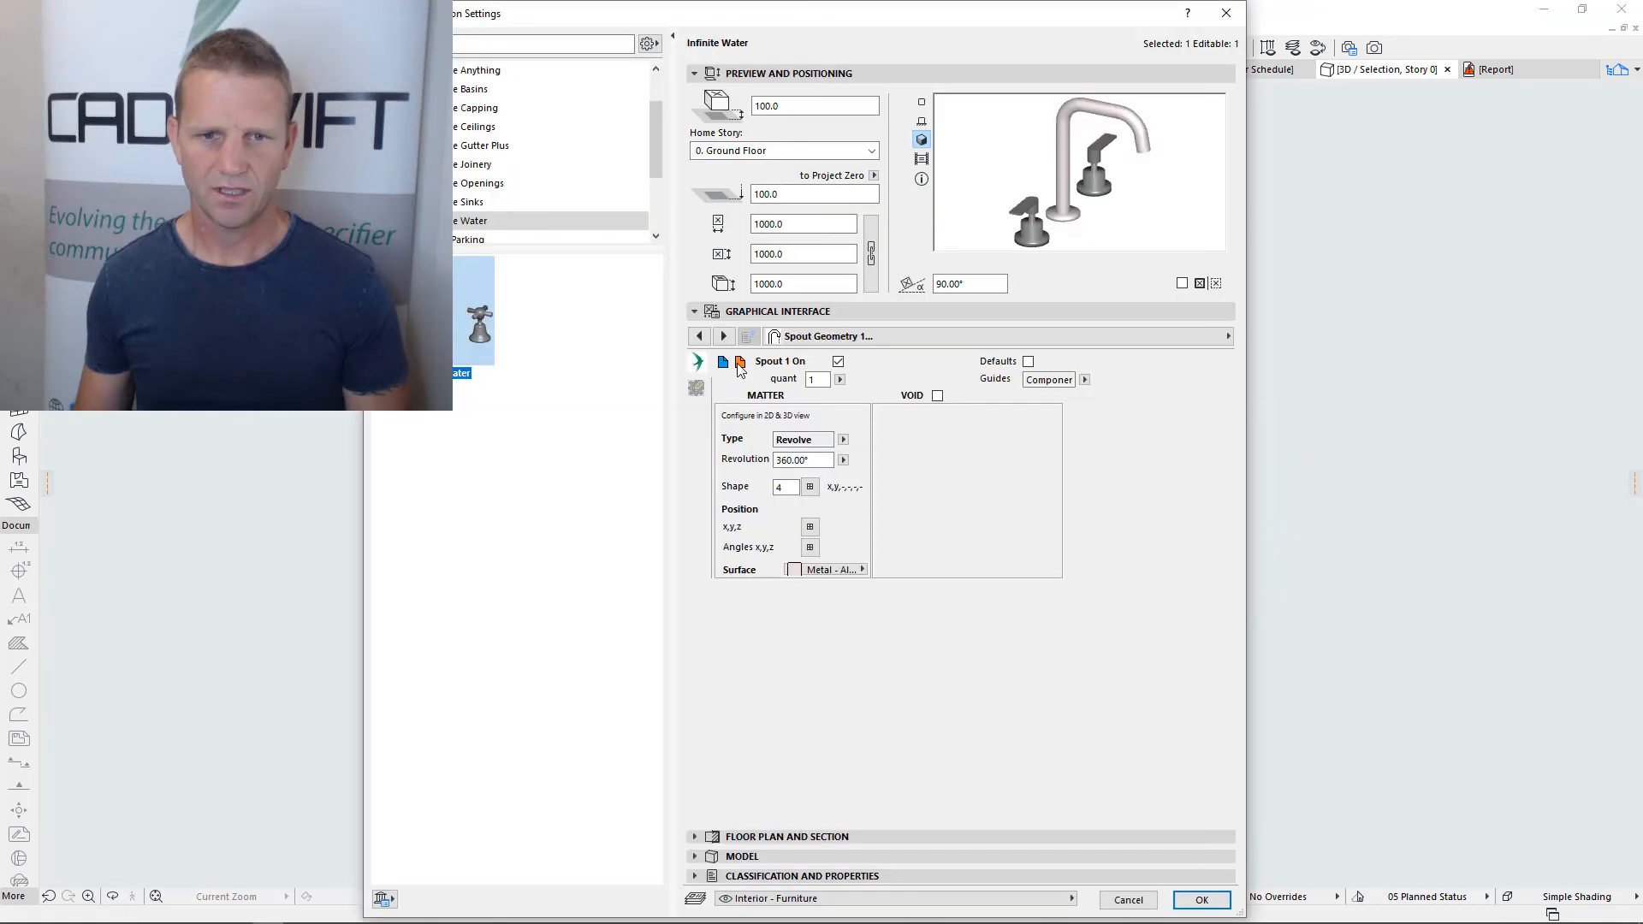
pyautogui.click(739, 364)
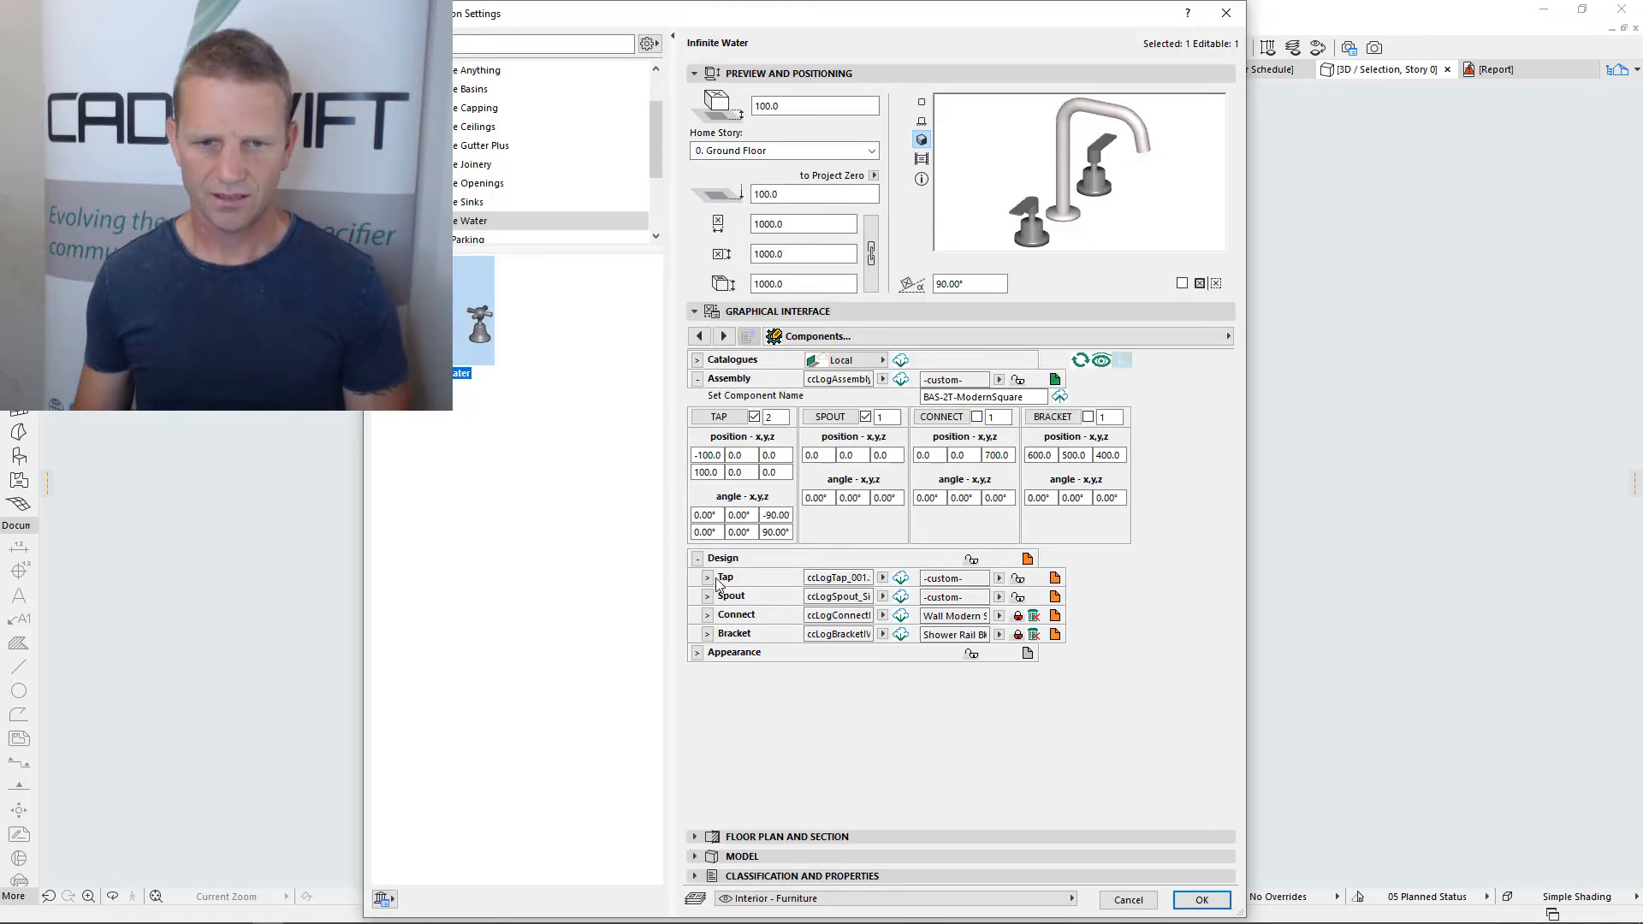
pyautogui.click(707, 578)
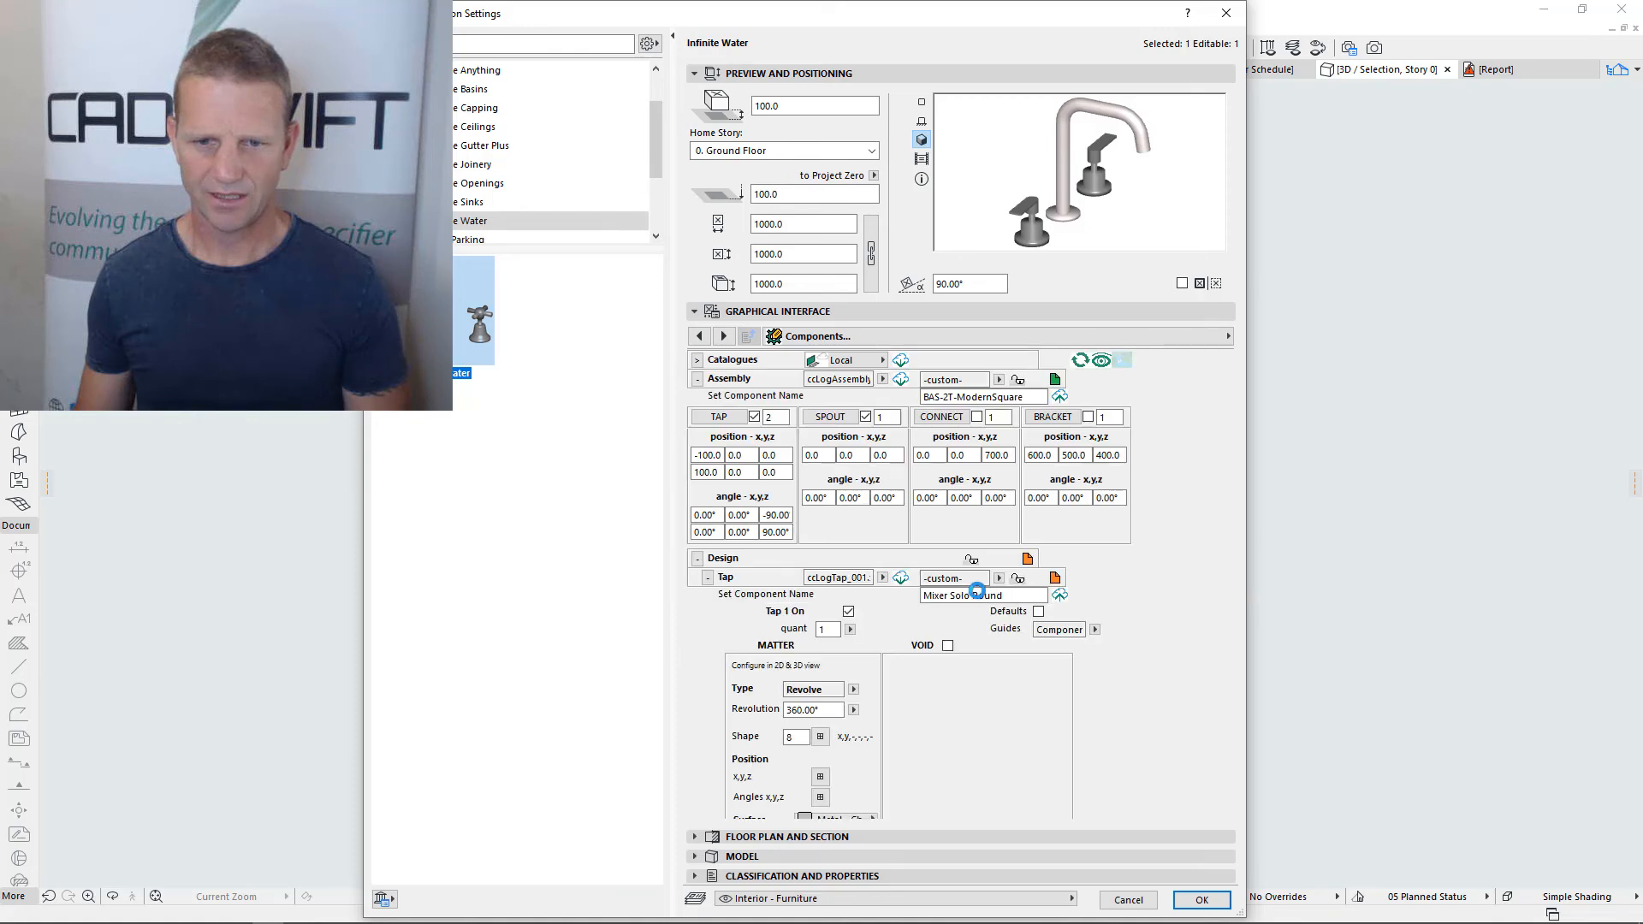
pyautogui.moveTo(1025, 598); pyautogui.dragTo(914, 596)
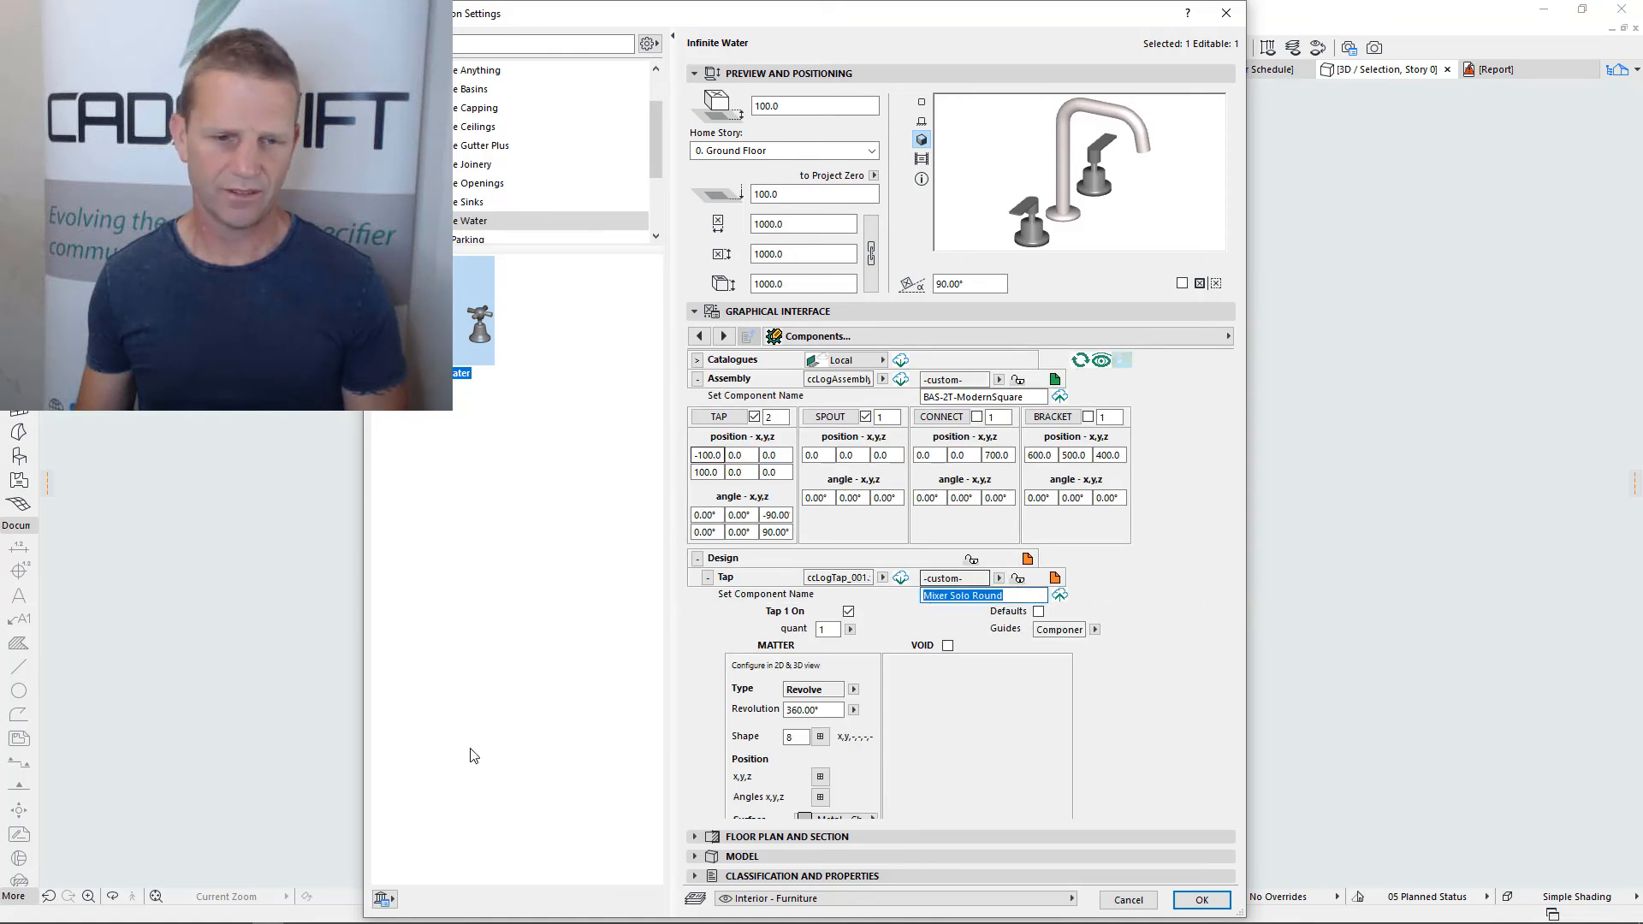
pyautogui.moveTo(299, 917)
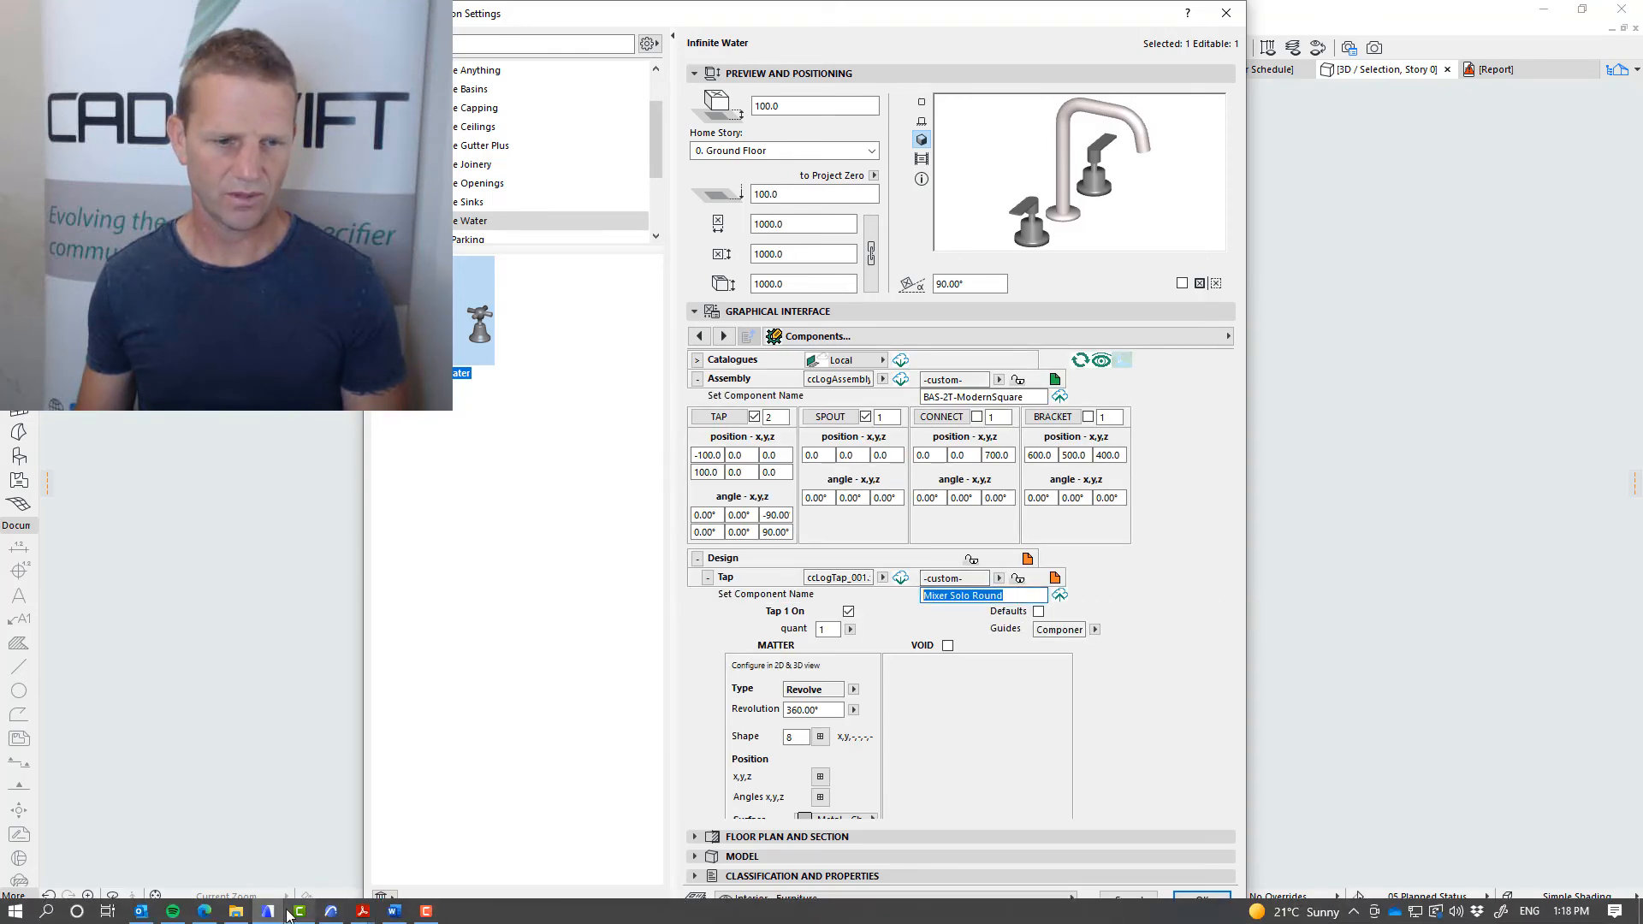
pyautogui.click(237, 913)
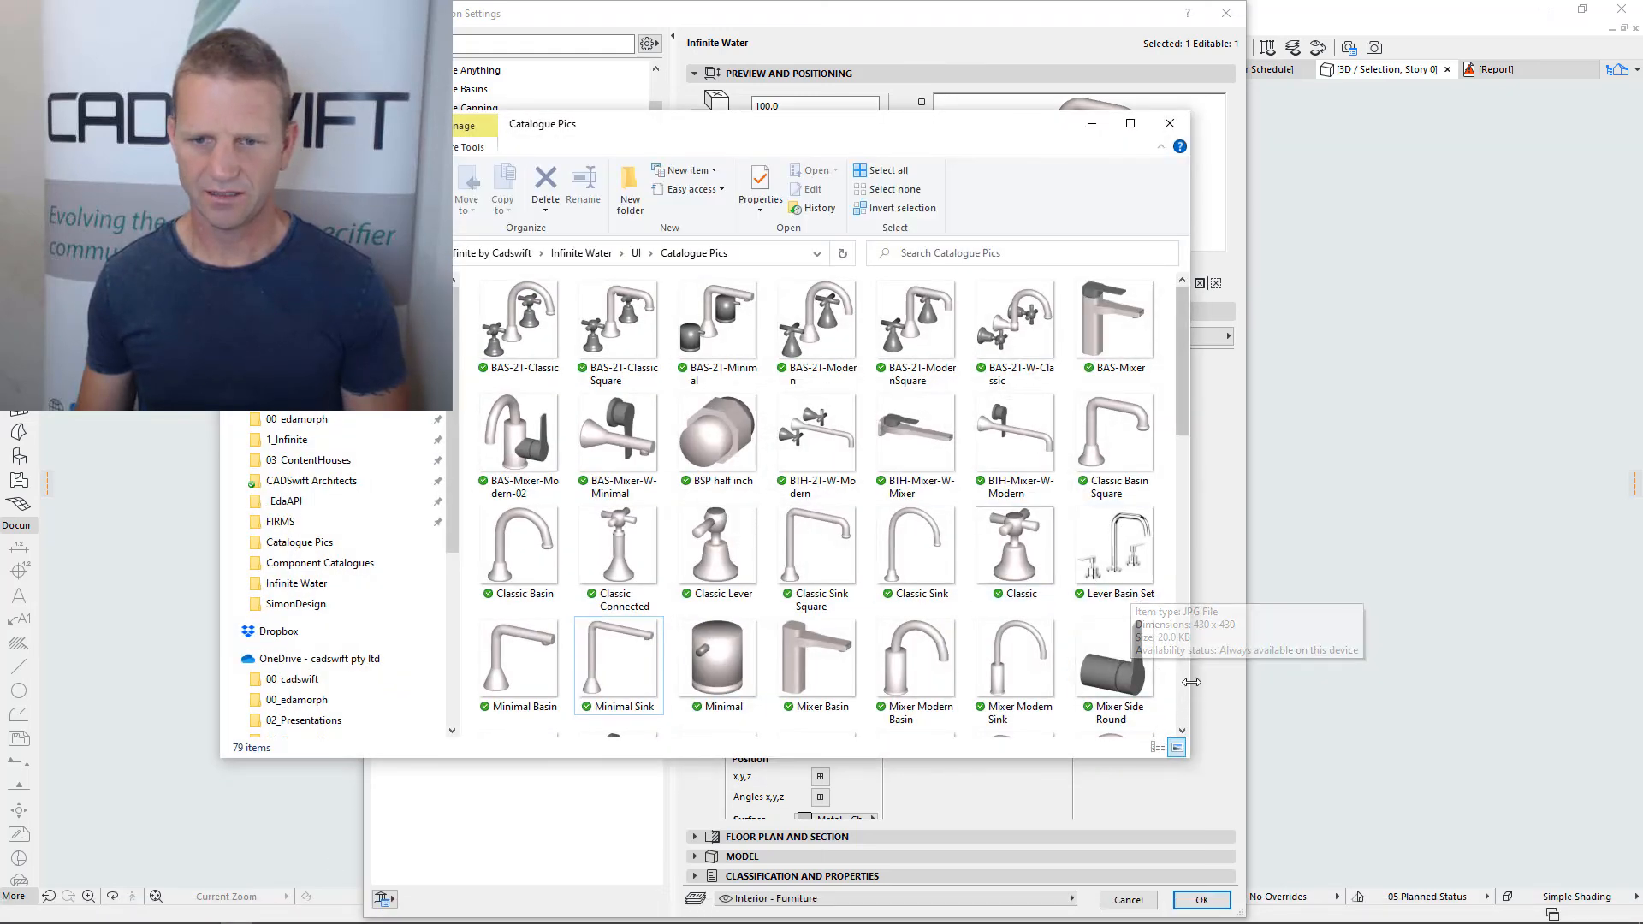
pyautogui.hotkey('alt', 'Tab')
# Name the custom tap component Lever Basin Set and save it to the catalogue
pyautogui.moveTo(1016, 597); pyautogui.dragTo(860, 597)
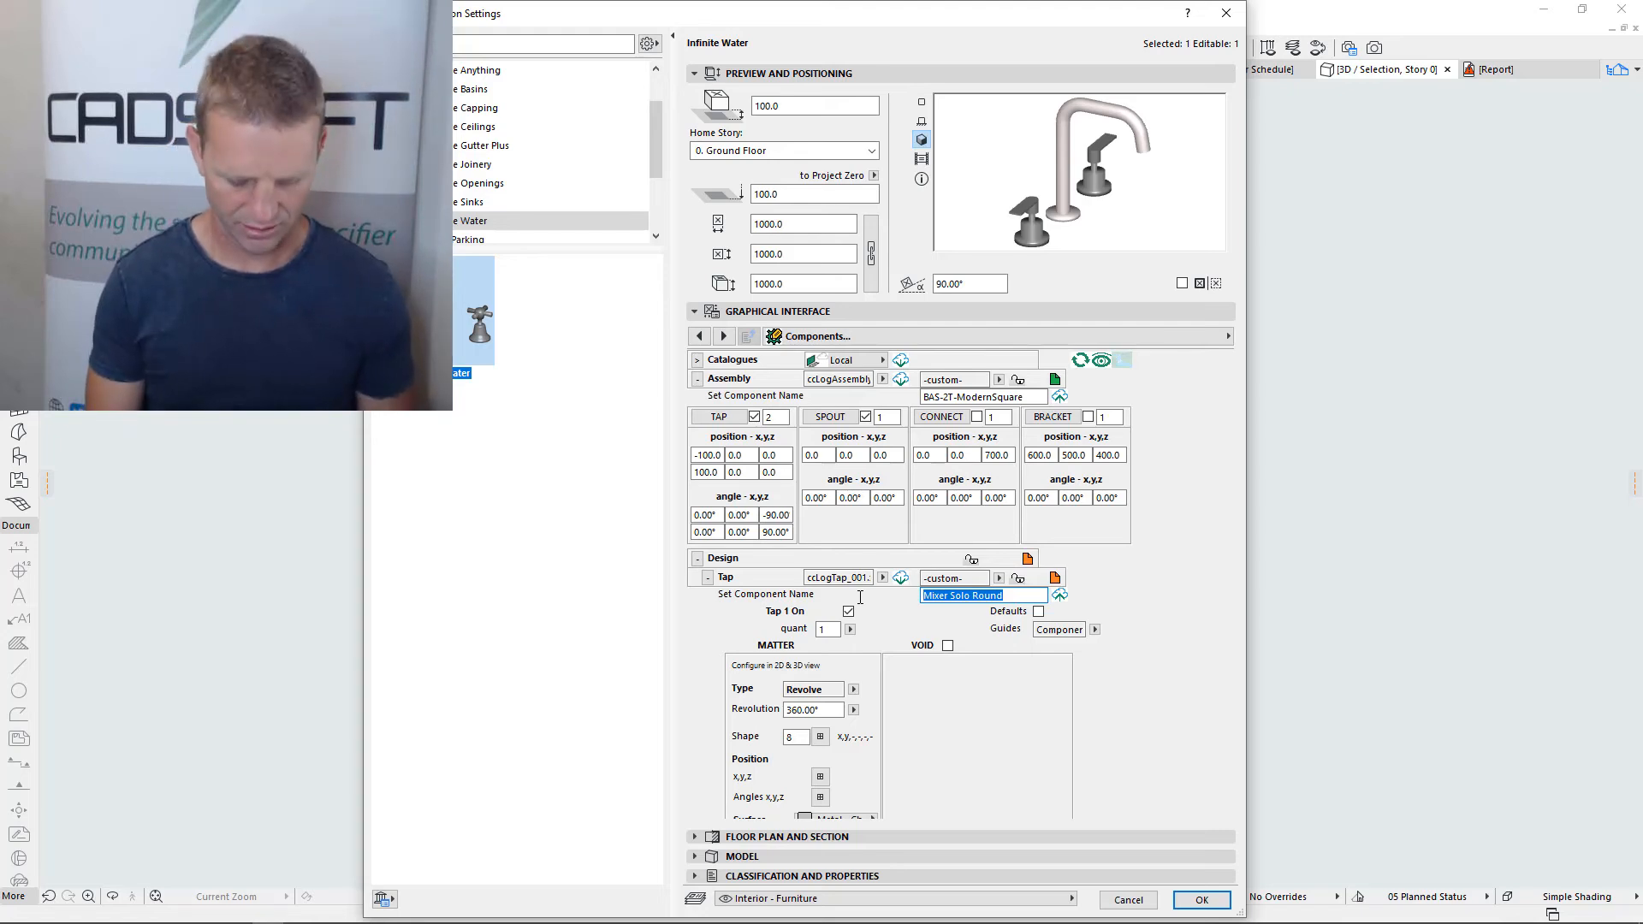
pyautogui.write('Lever Bas')
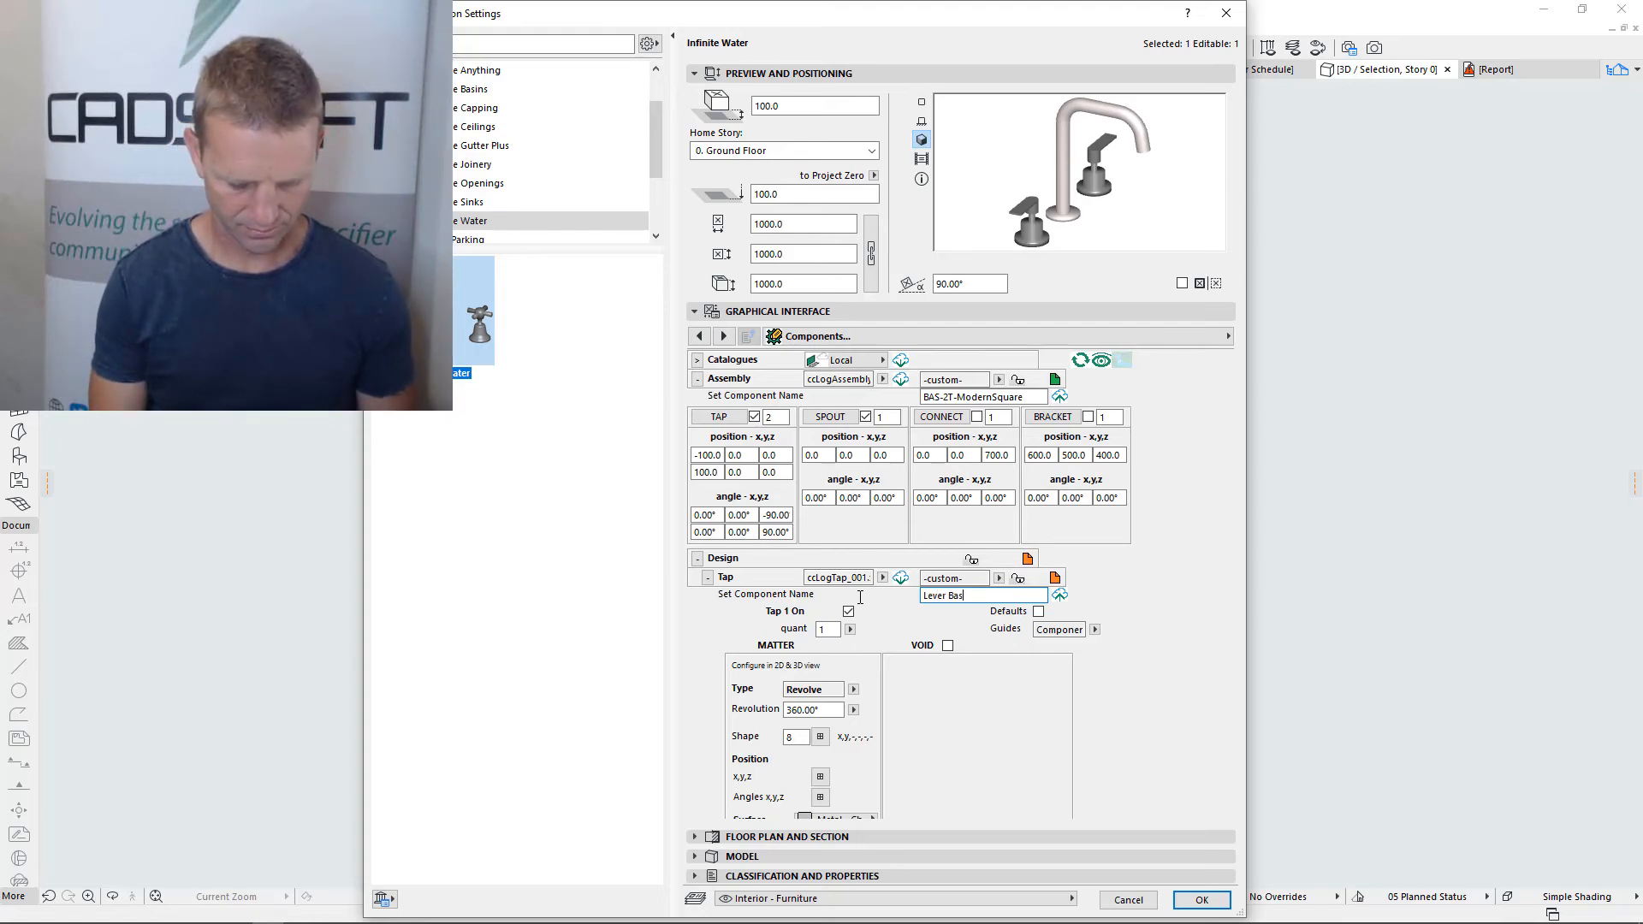
pyautogui.write('in Set')
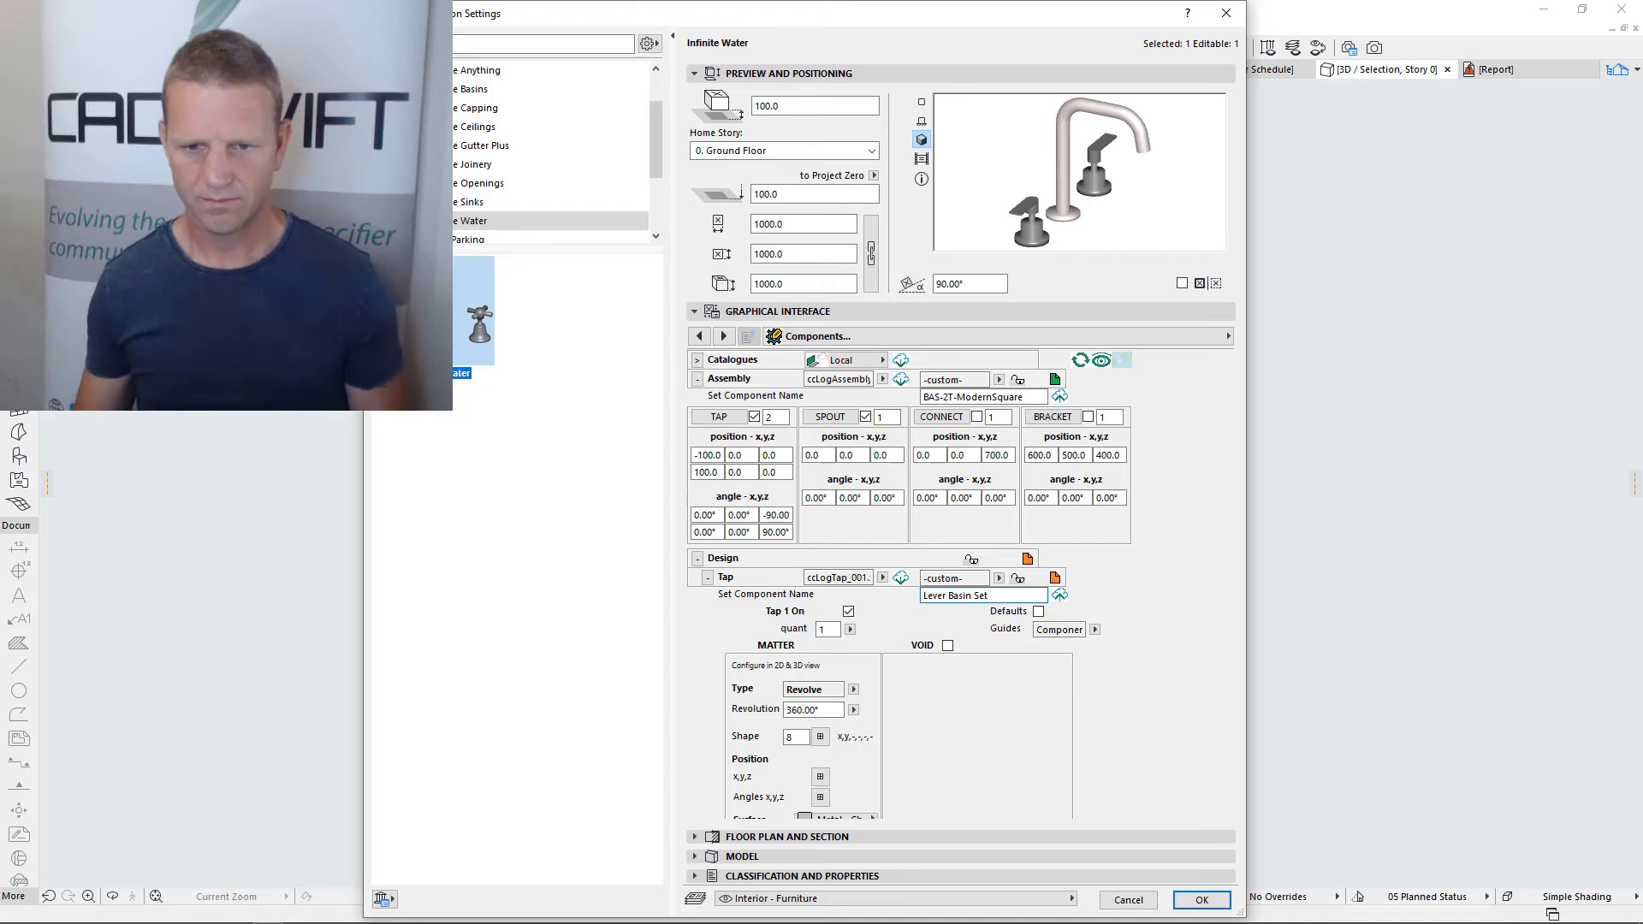
pyautogui.press('Return')
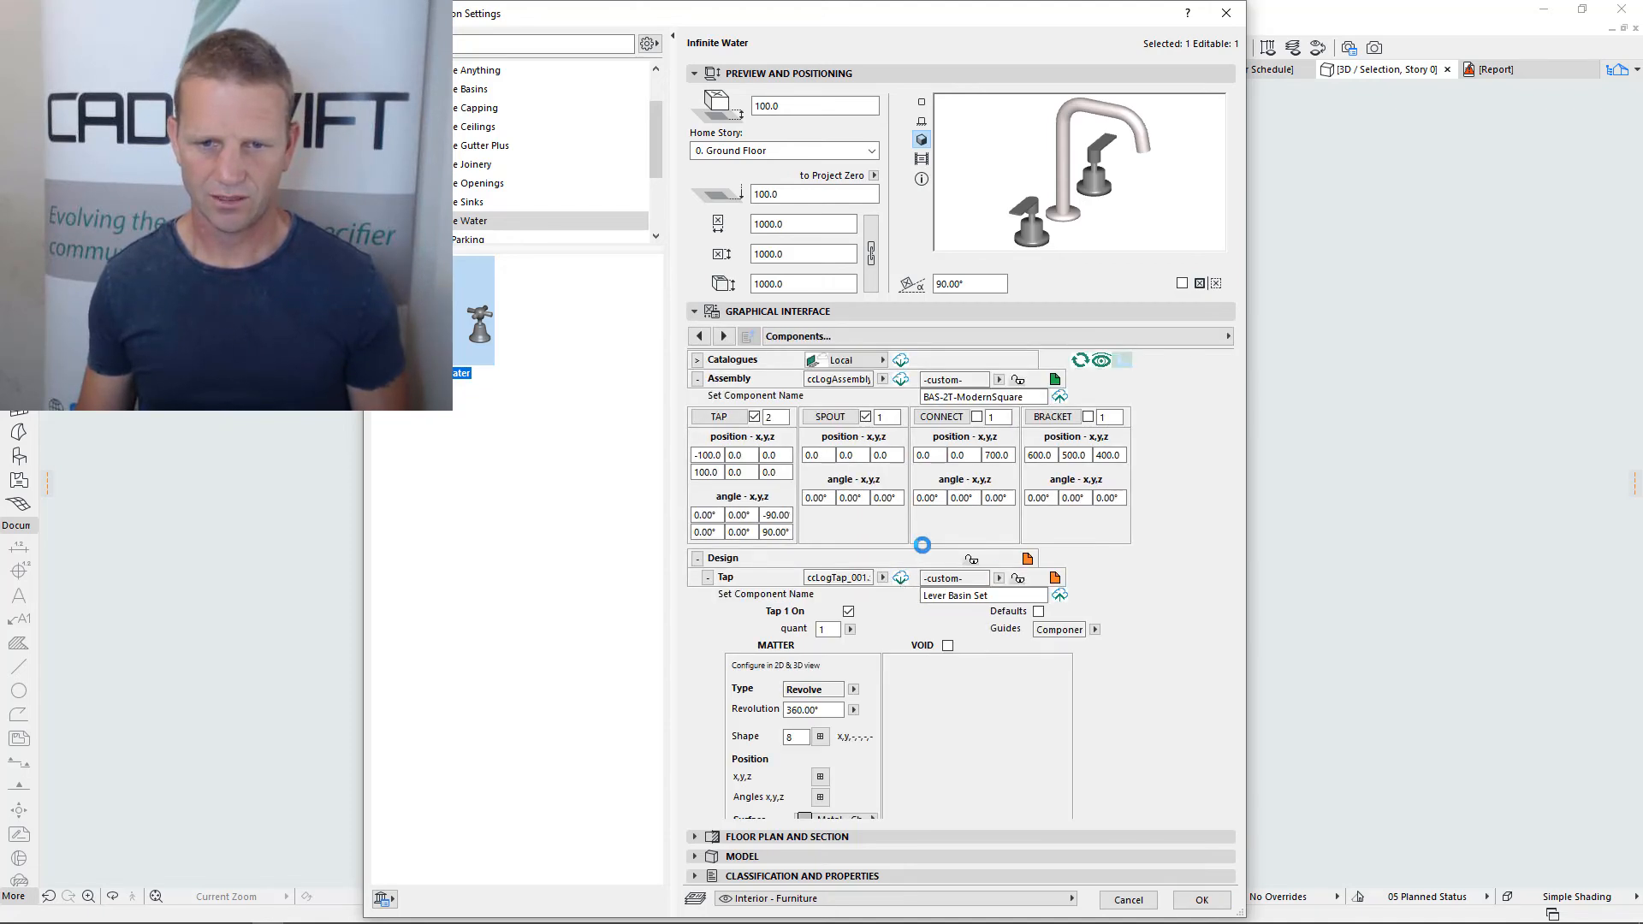
pyautogui.click(1017, 578)
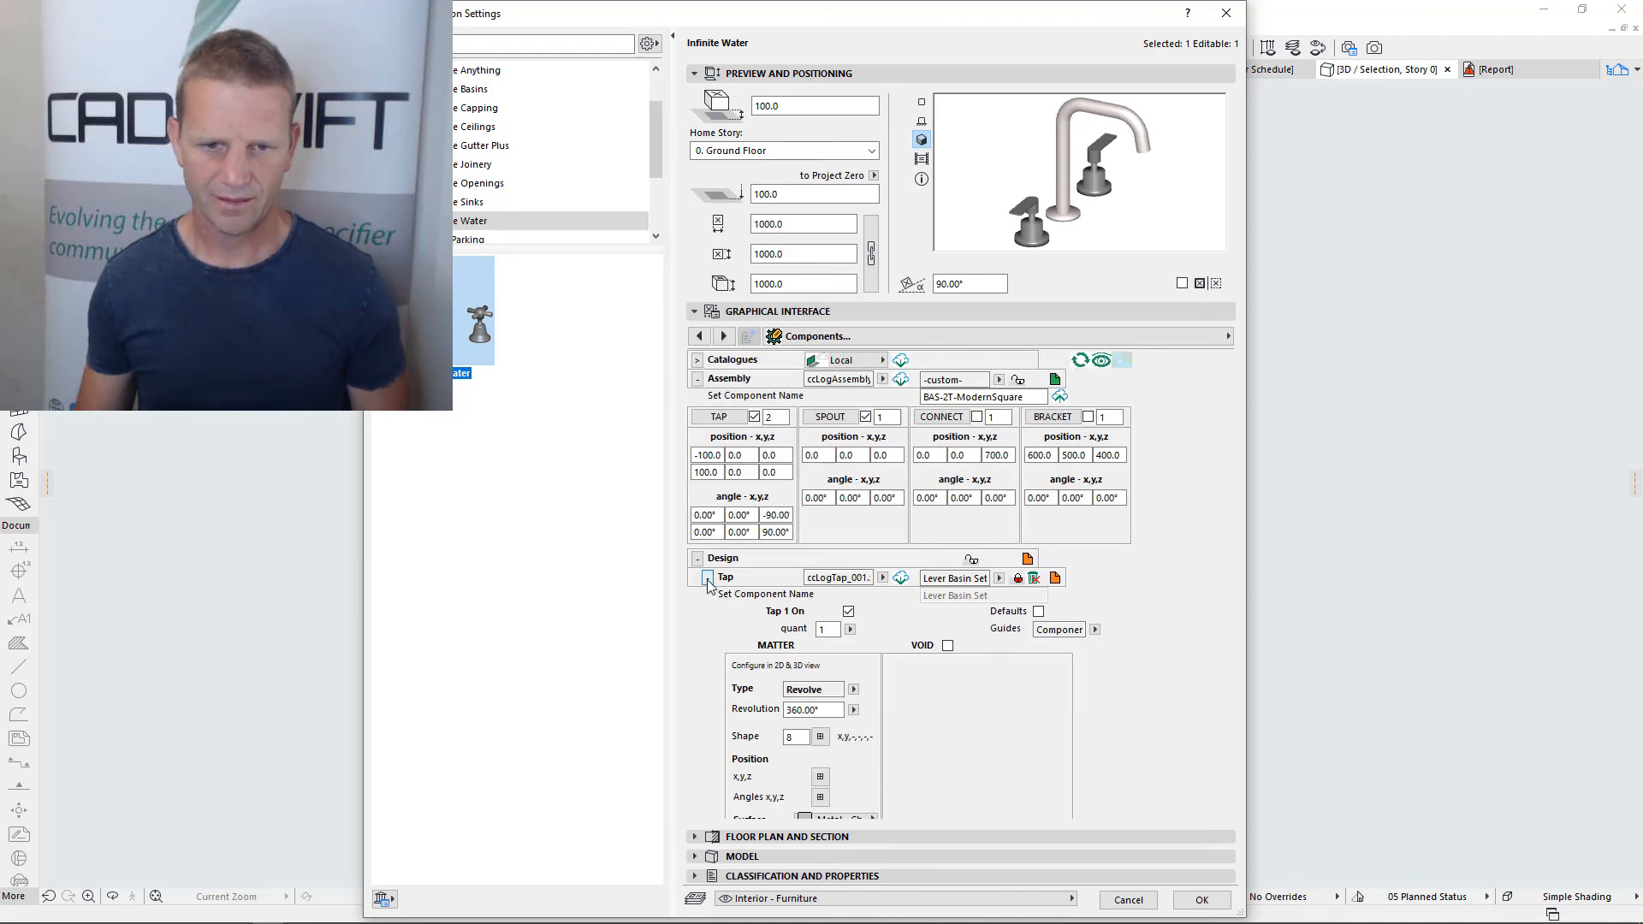
pyautogui.click(707, 578)
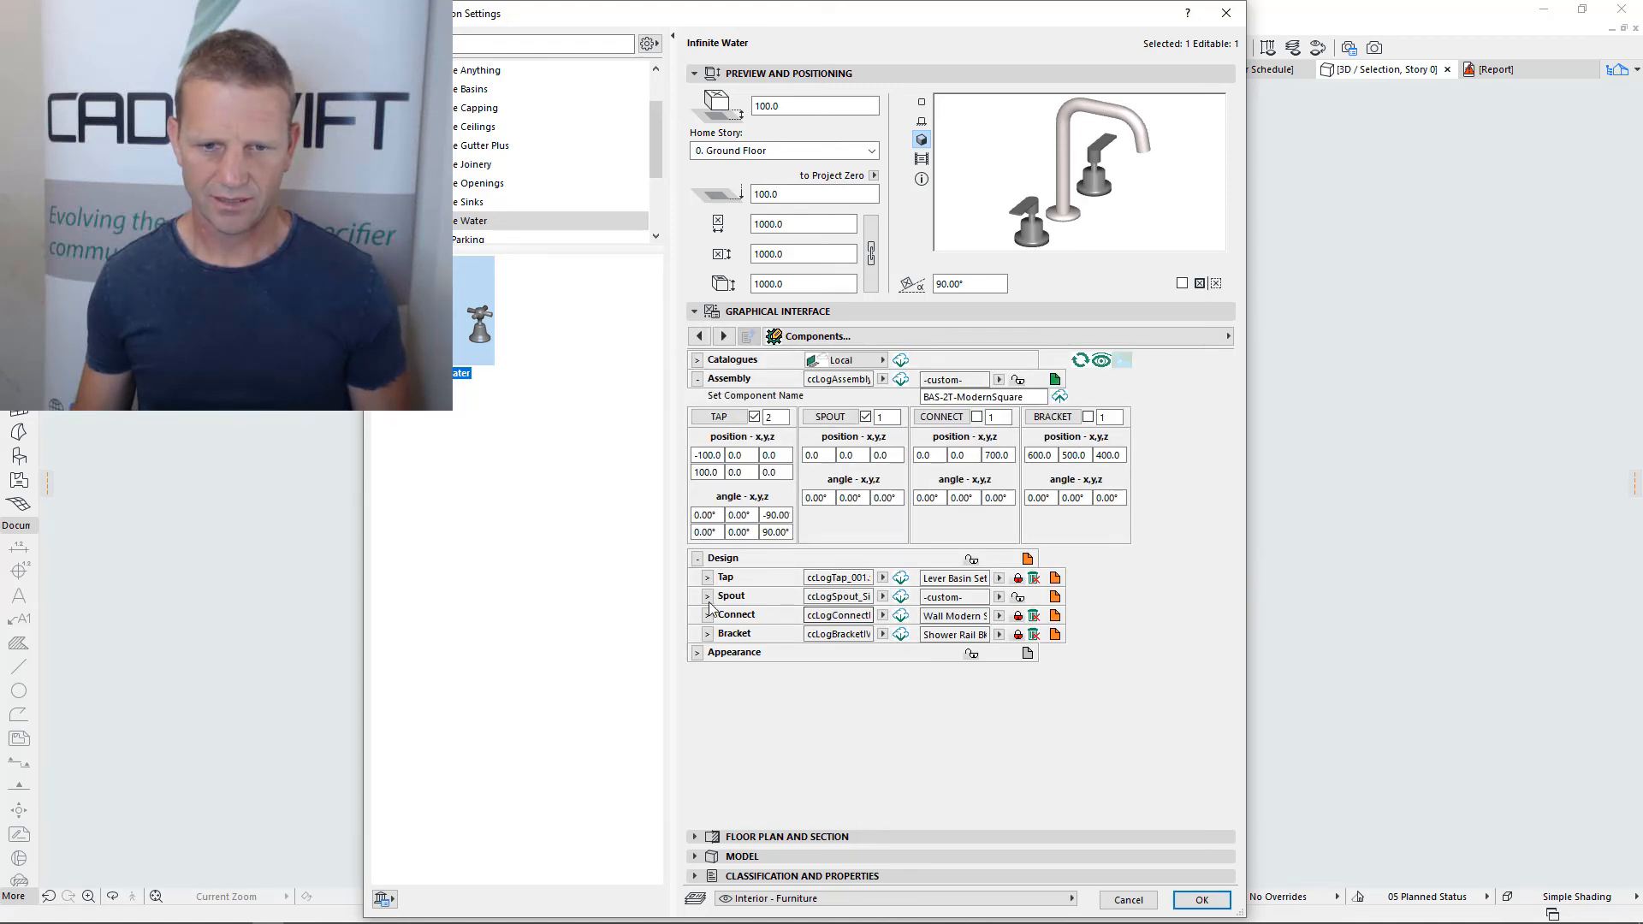
# Name the custom spout component Lever Basin Set and save it to the catalogue
pyautogui.click(707, 596)
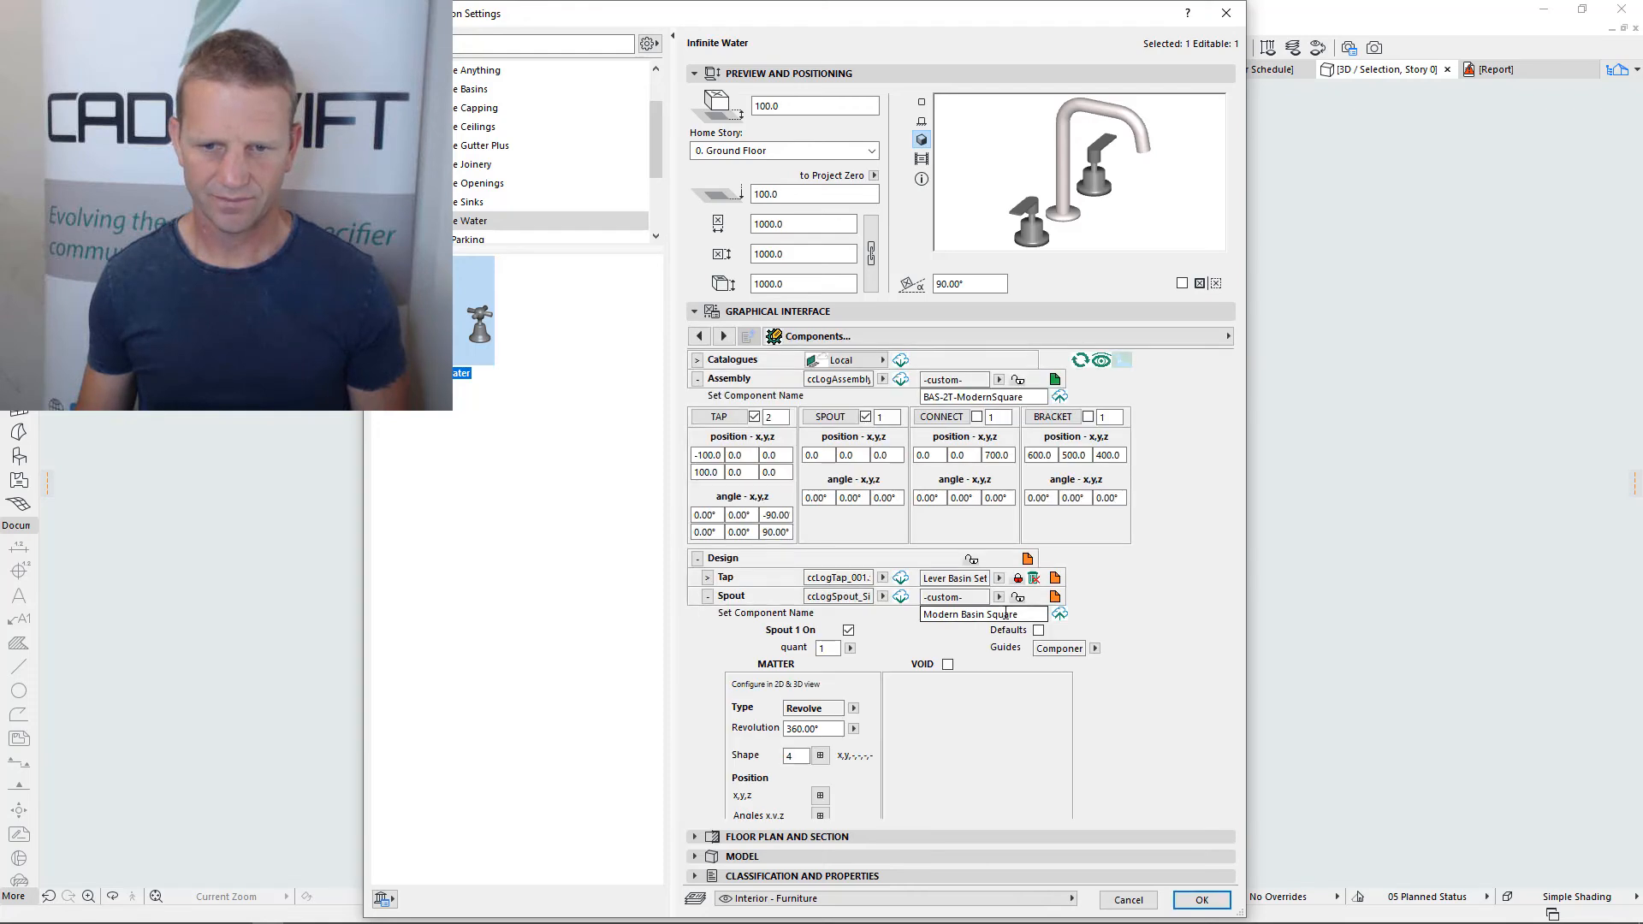
pyautogui.moveTo(969, 612); pyautogui.dragTo(907, 616)
pyautogui.write('Lever Basin Set')
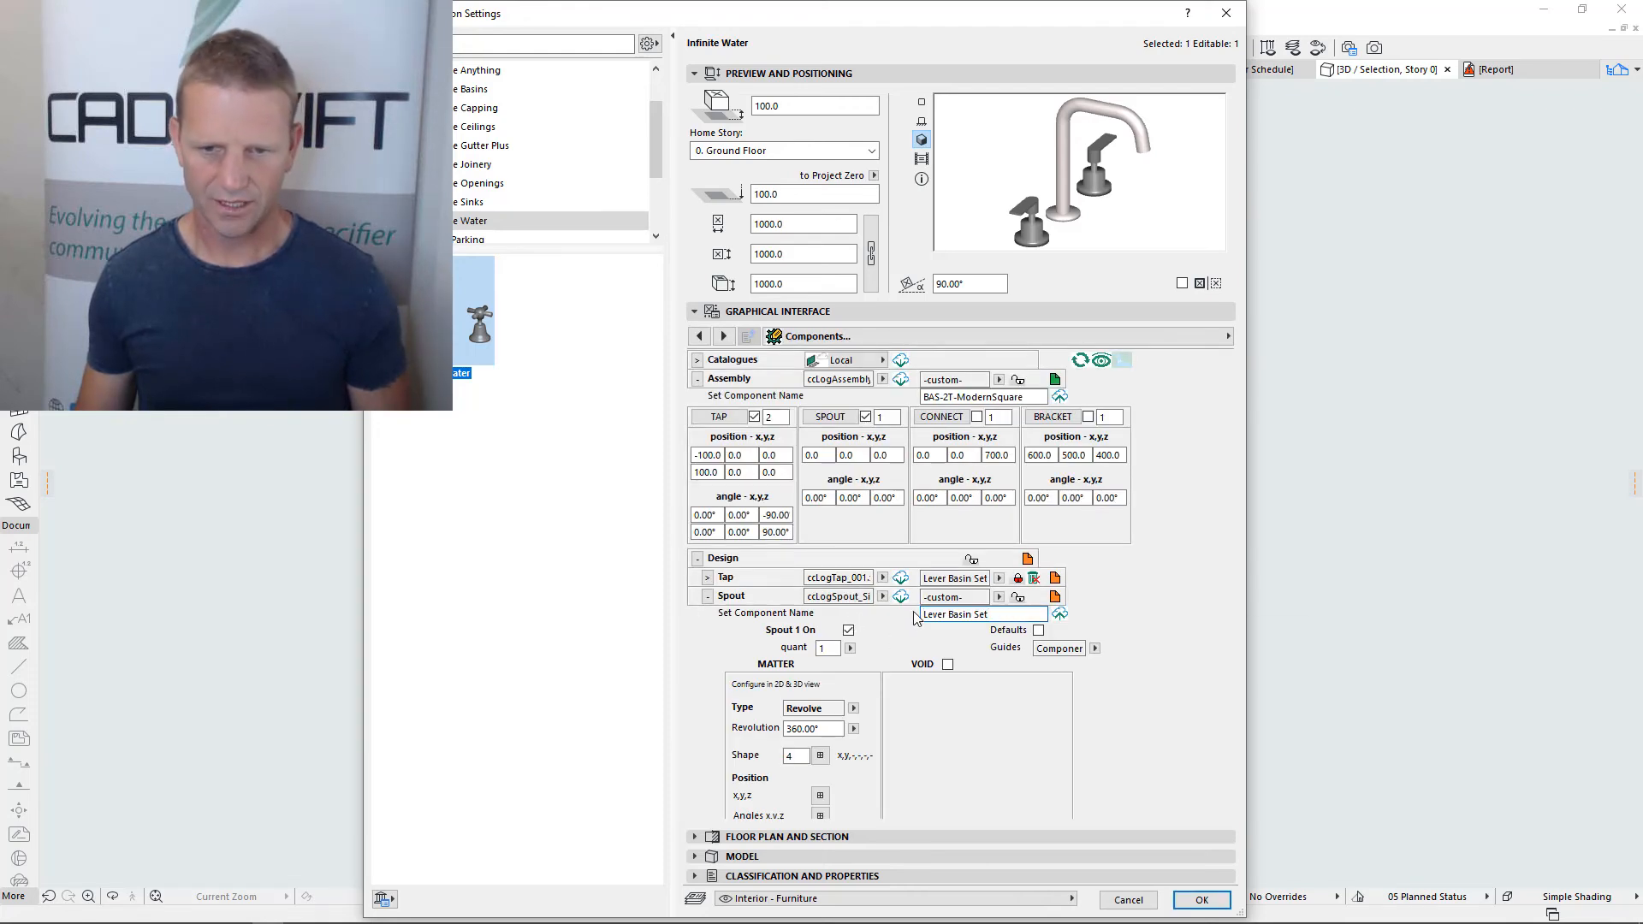
pyautogui.click(1059, 615)
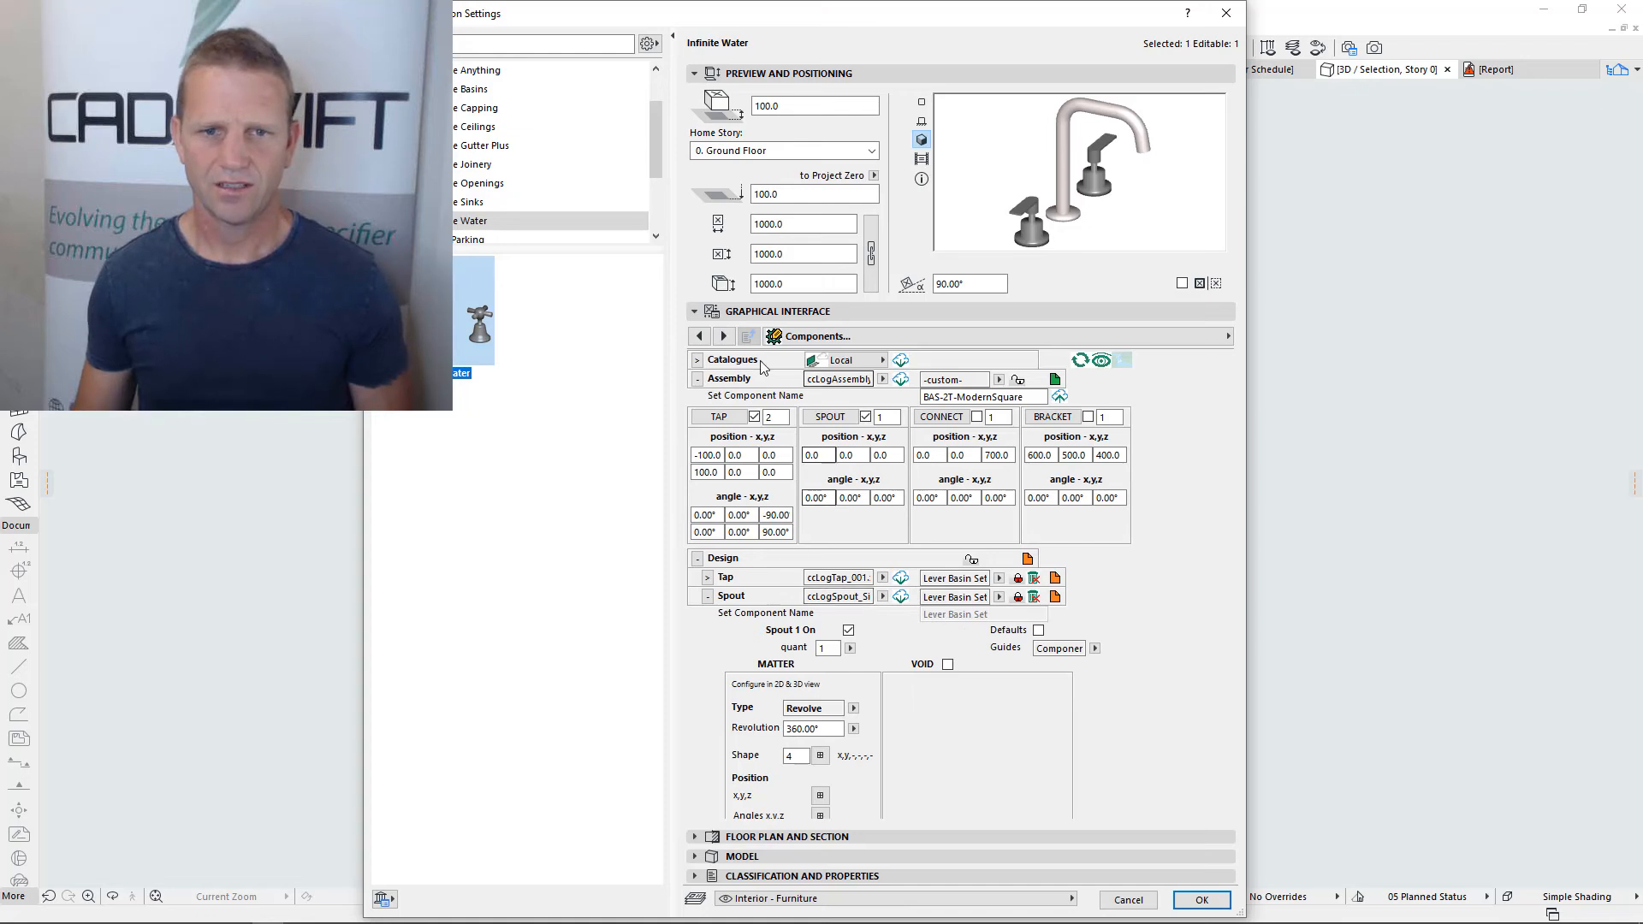
# Examine the tap and spout styles and the available assemblies in the rapid configuration
pyautogui.click(700, 338)
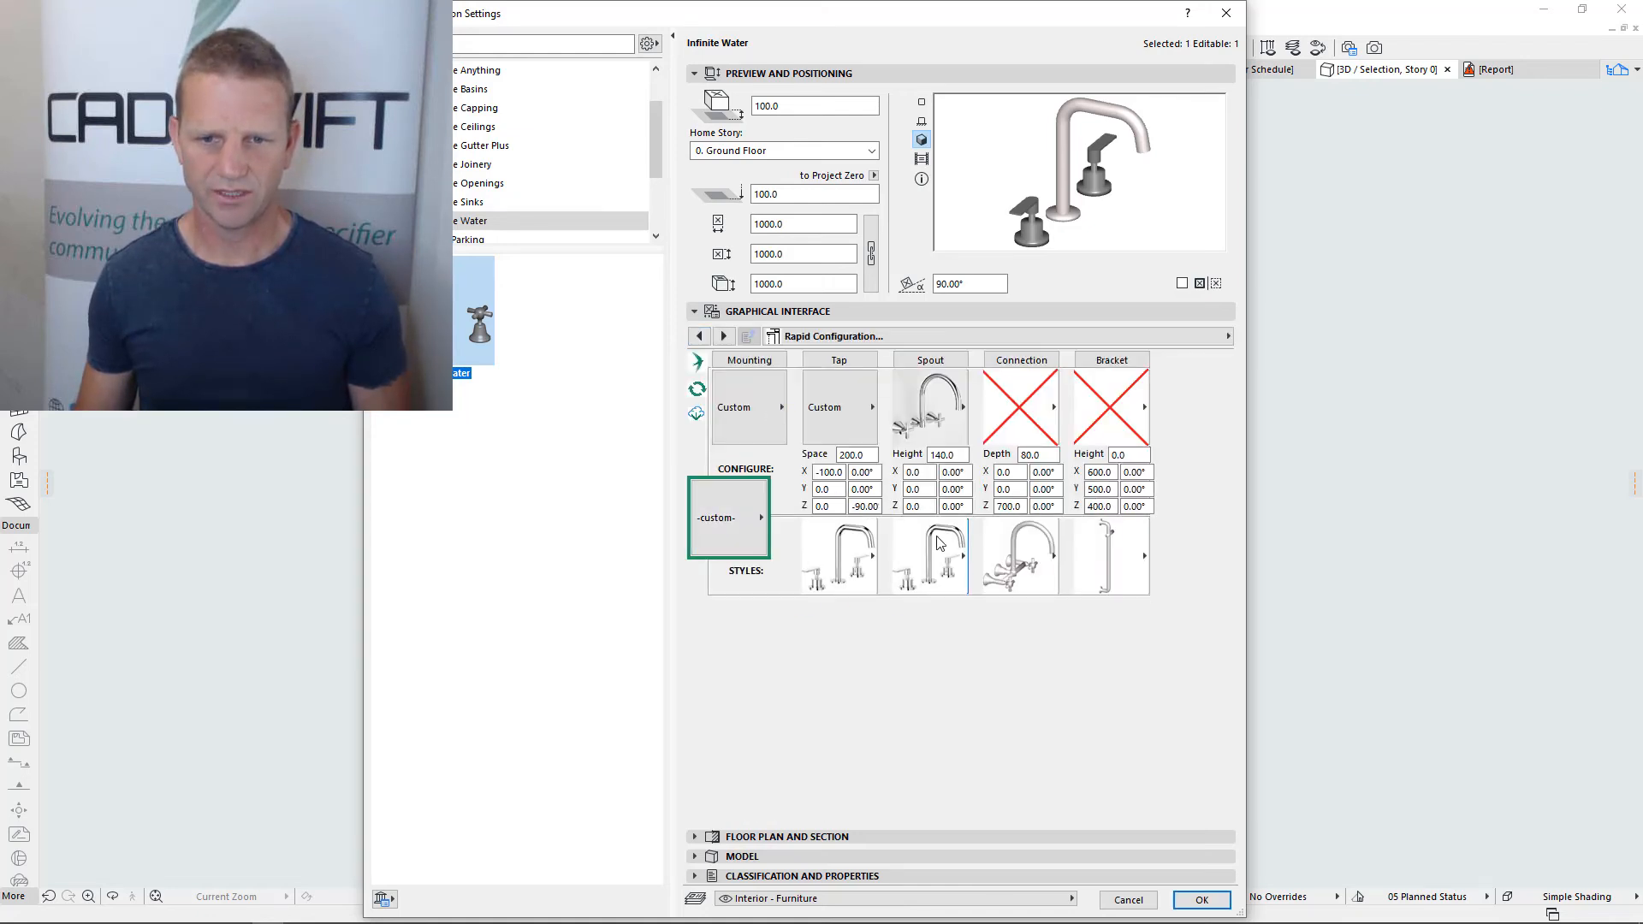
pyautogui.click(938, 542)
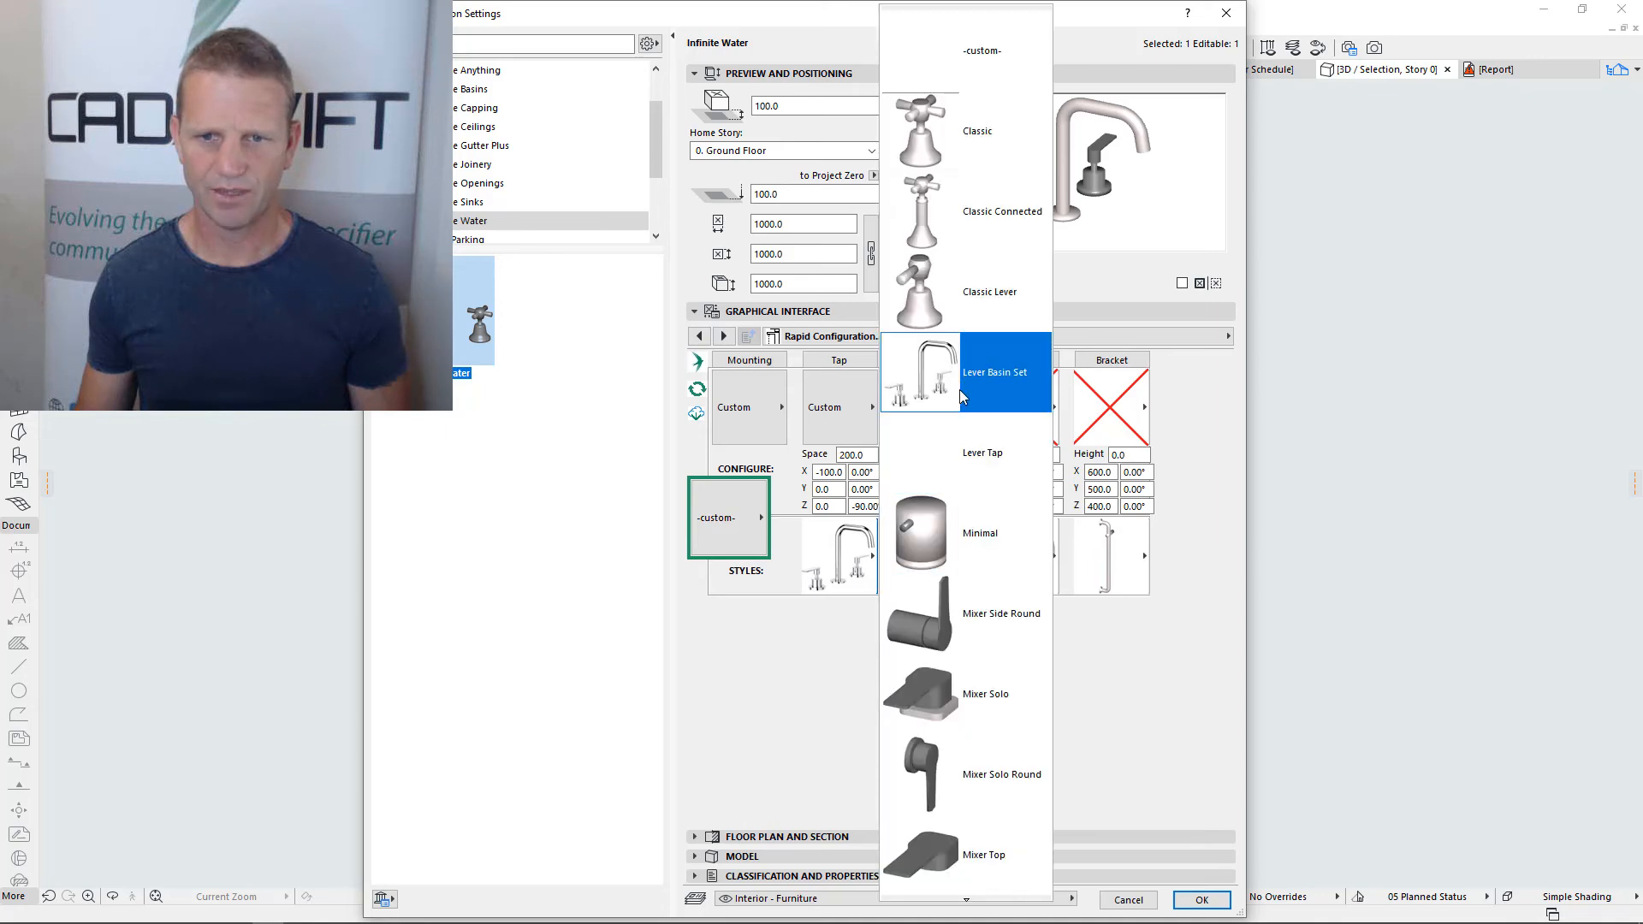
pyautogui.click(826, 552)
pyautogui.click(725, 519)
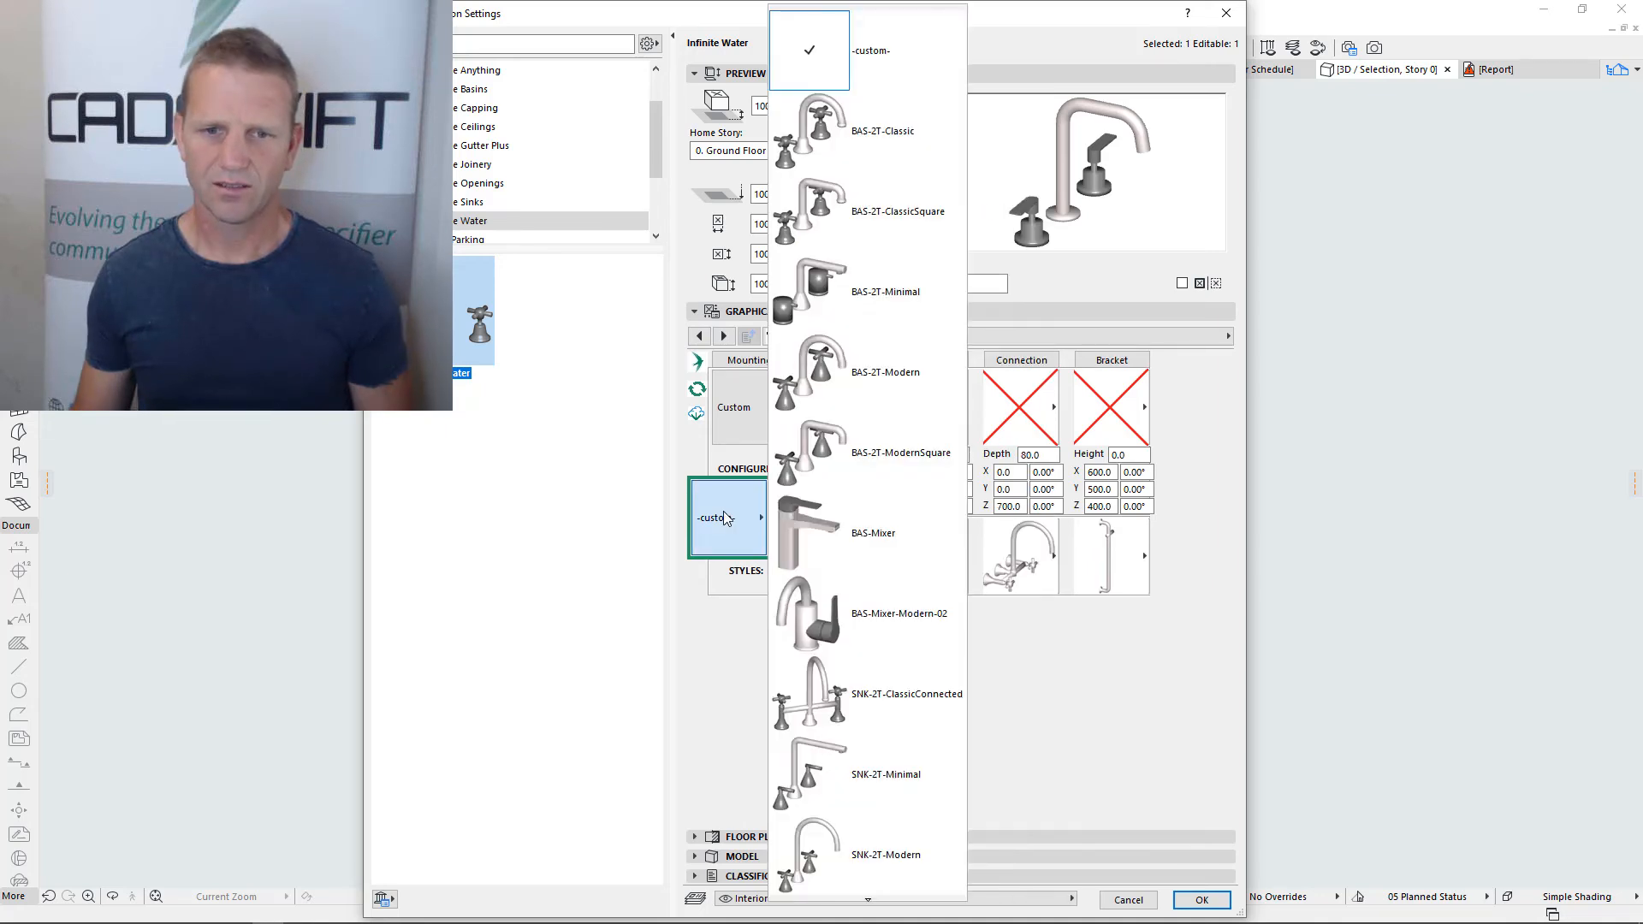
pyautogui.click(682, 545)
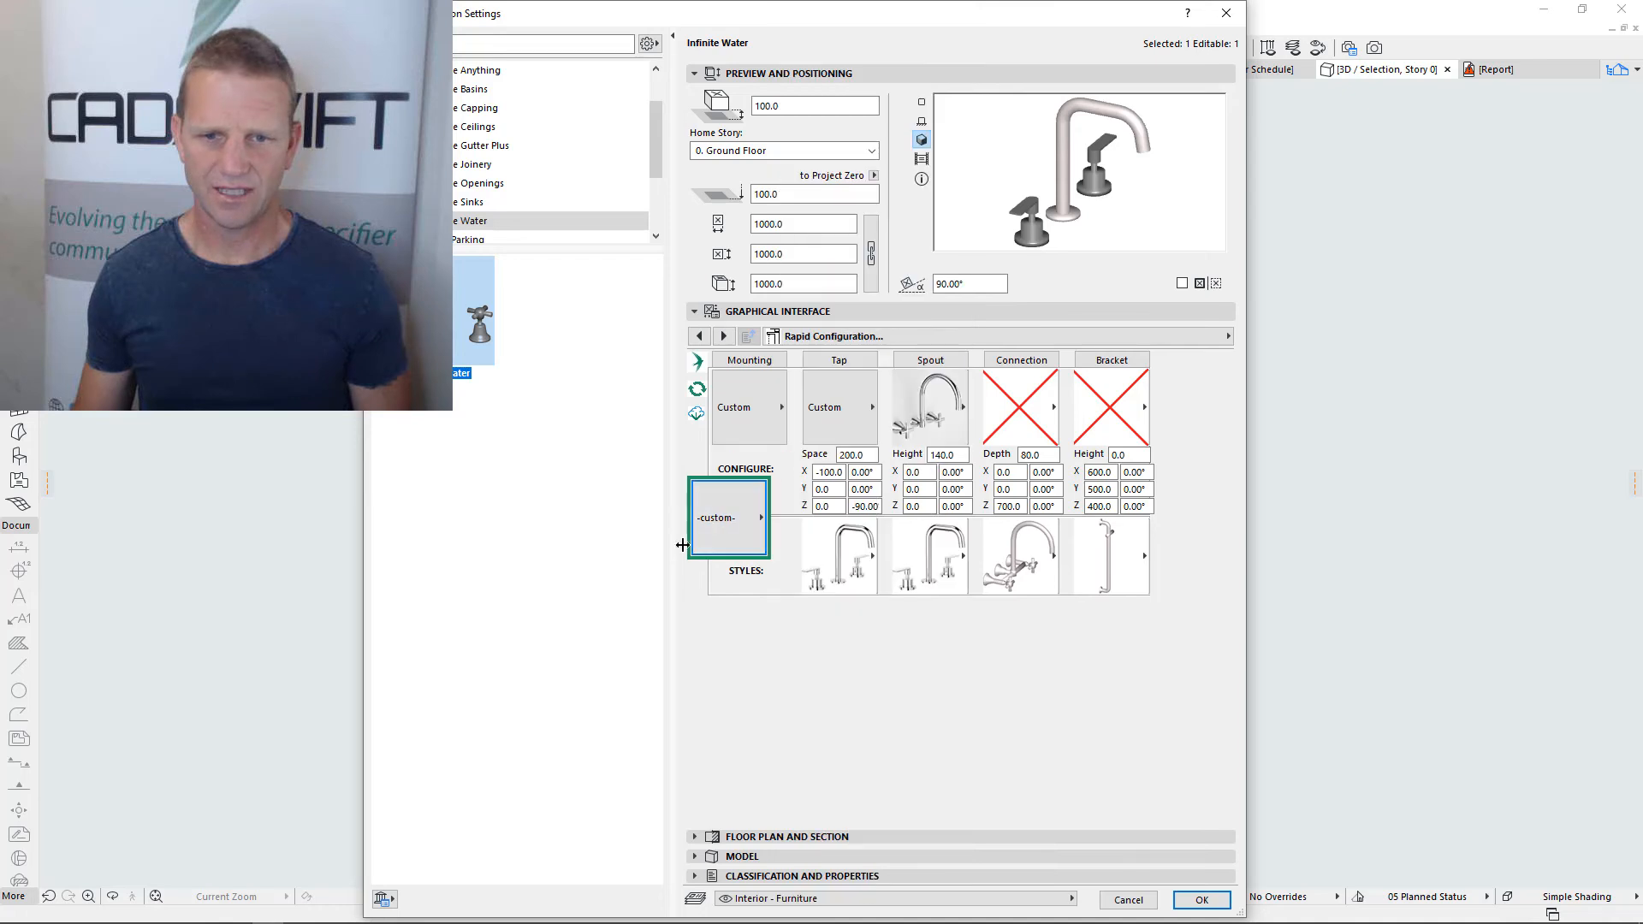
# Name the custom assembly Lever Basin Set and save it to the catalogue
pyautogui.click(722, 335)
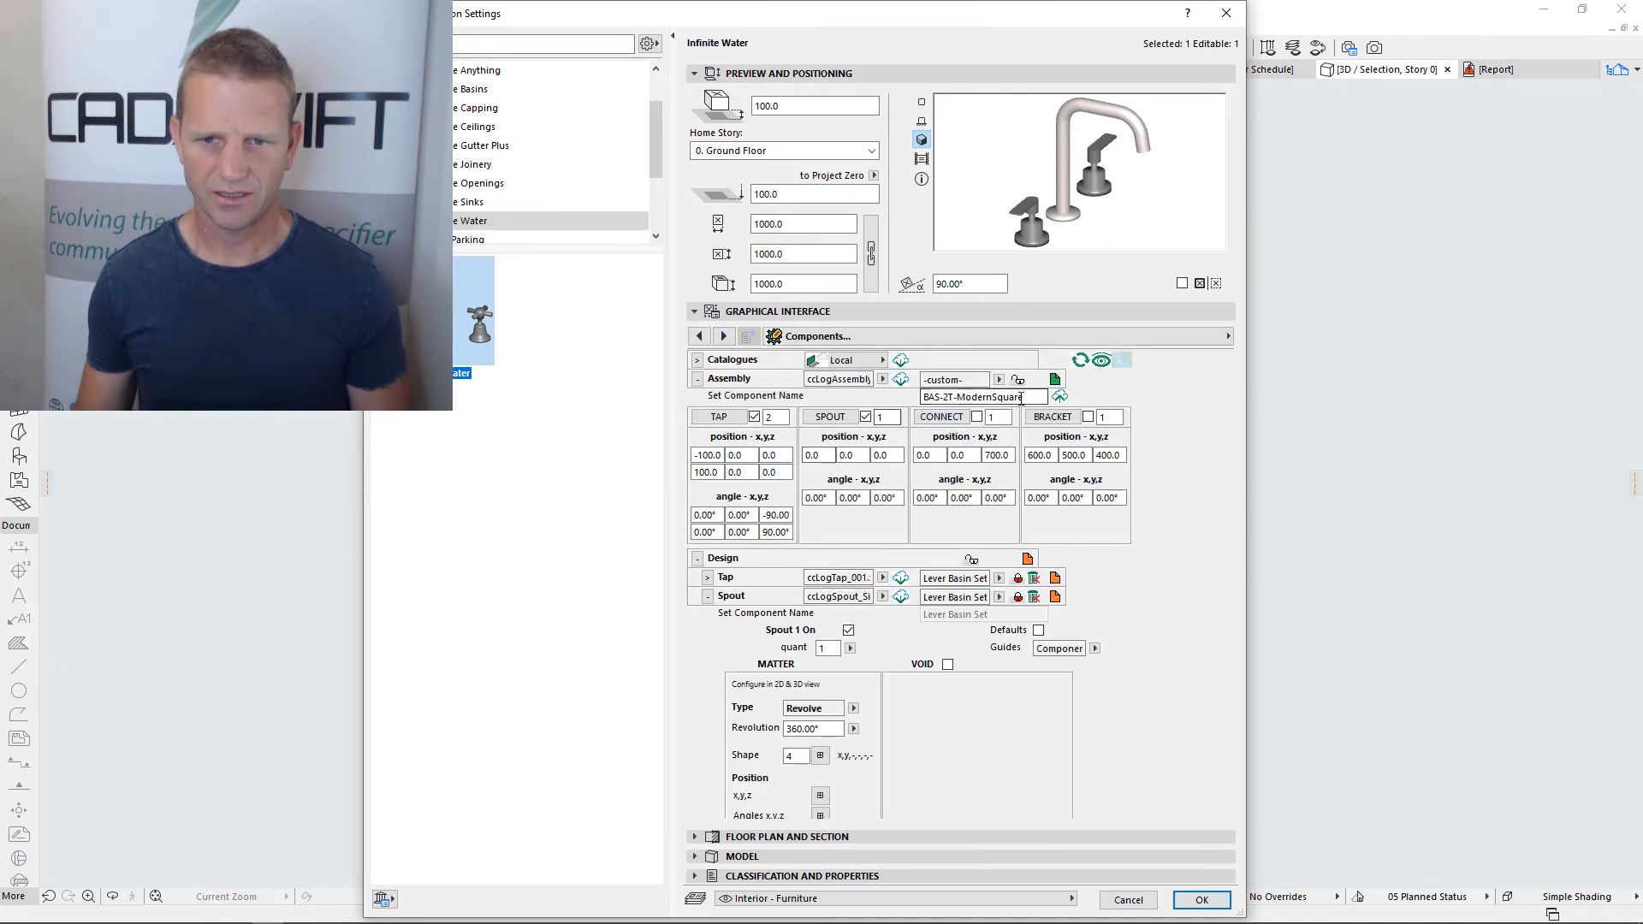
pyautogui.moveTo(965, 394); pyautogui.dragTo(841, 400)
pyautogui.write('Lever Basin Set')
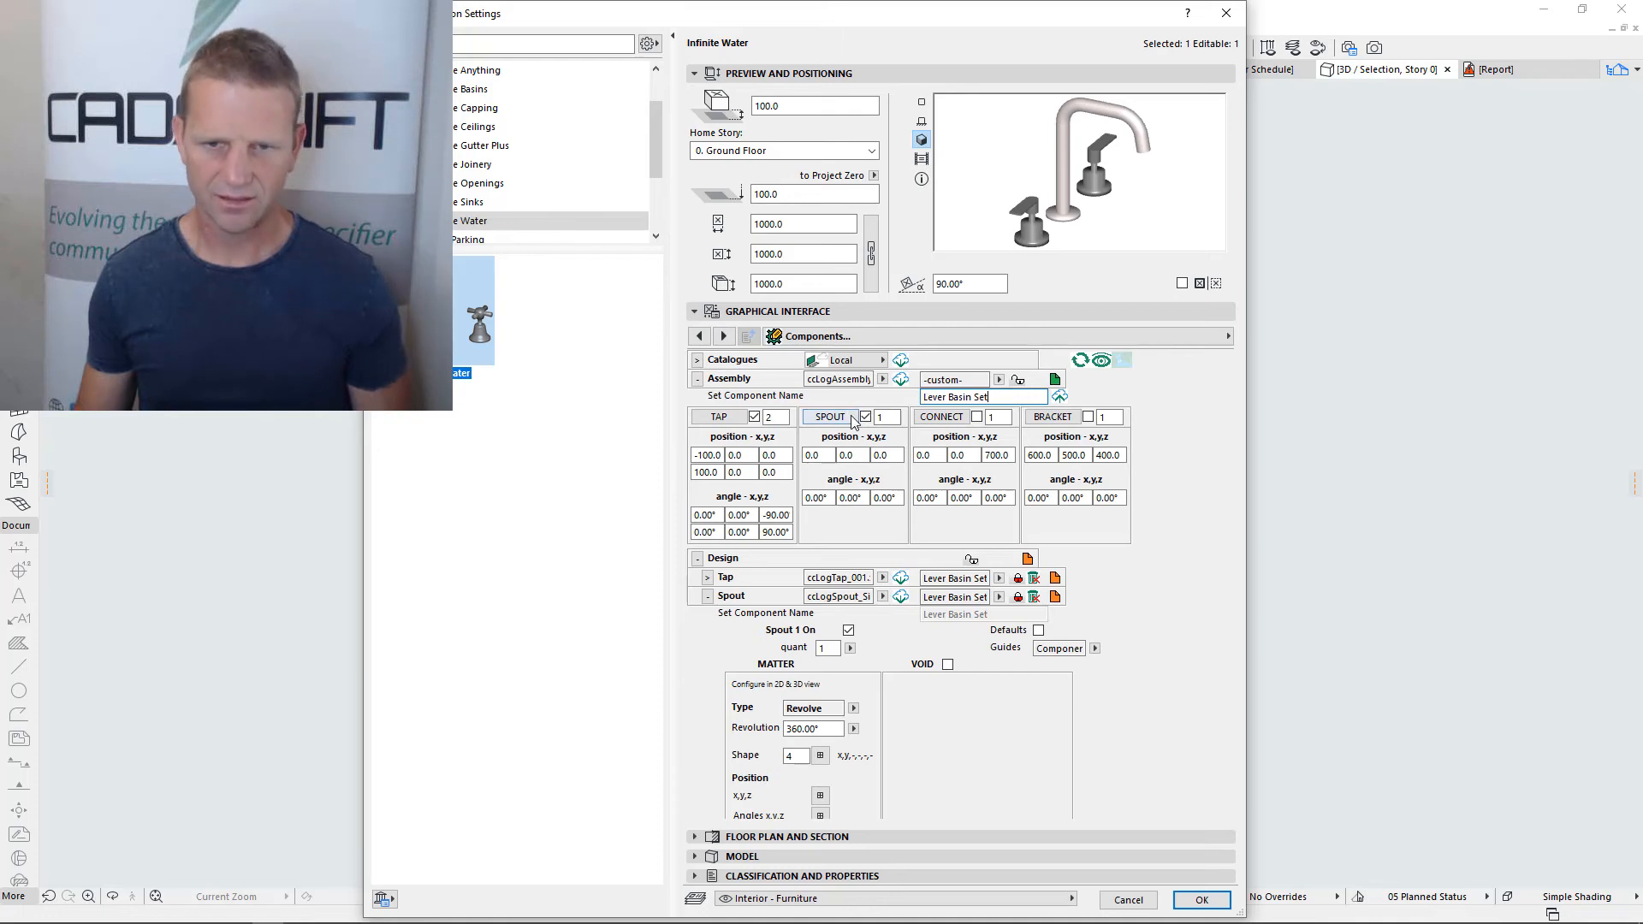
pyautogui.press('Return')
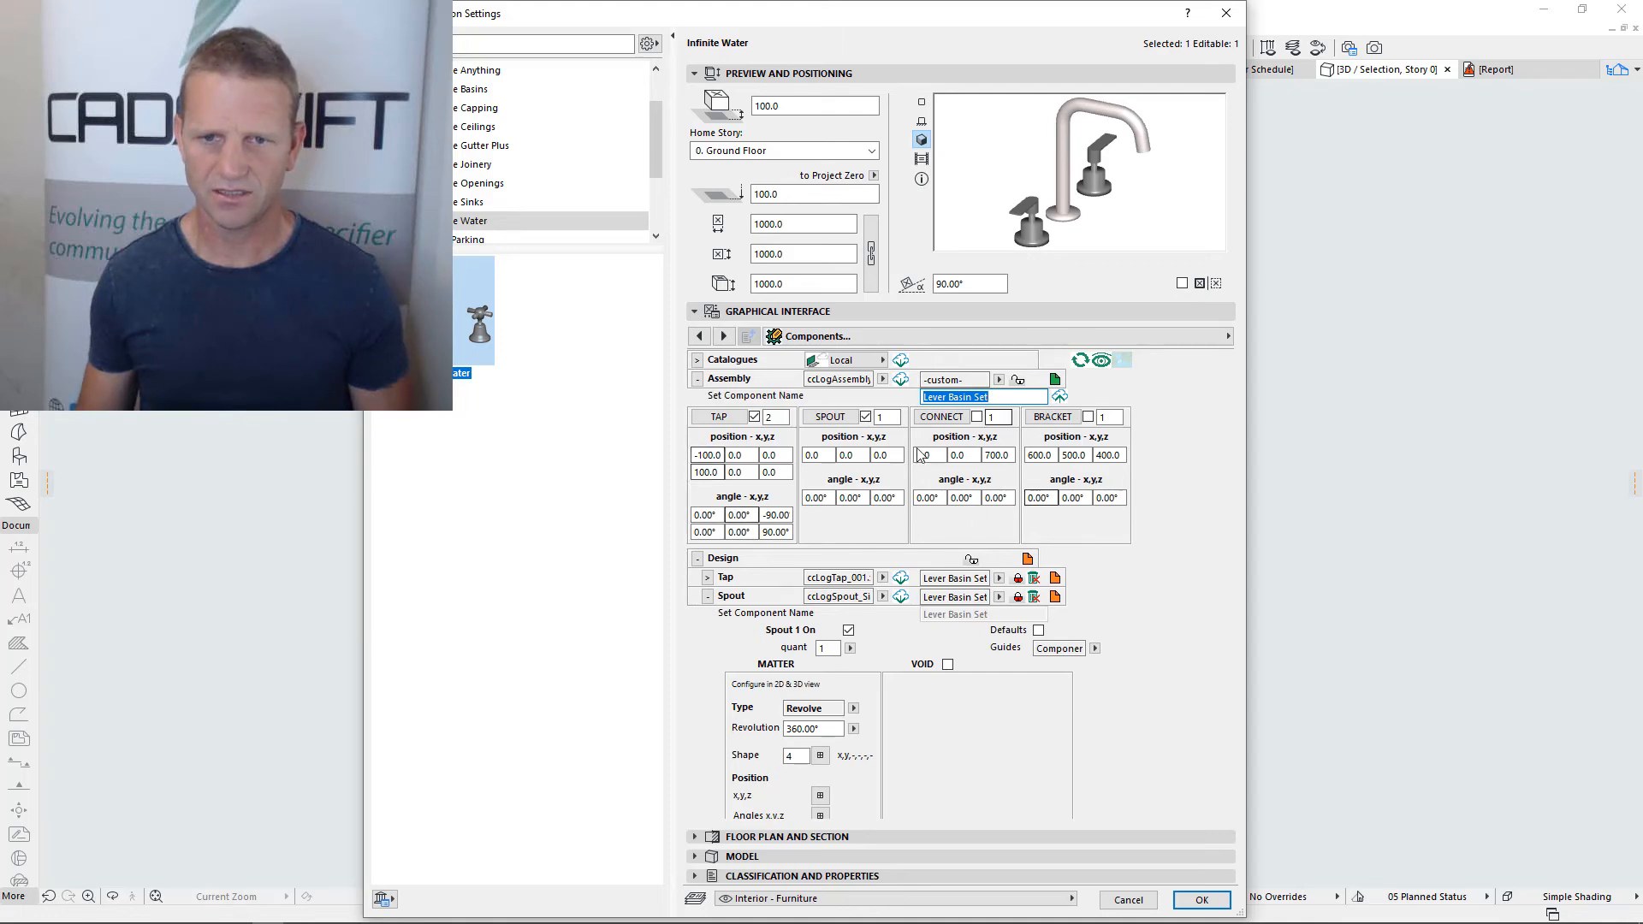
pyautogui.click(1060, 397)
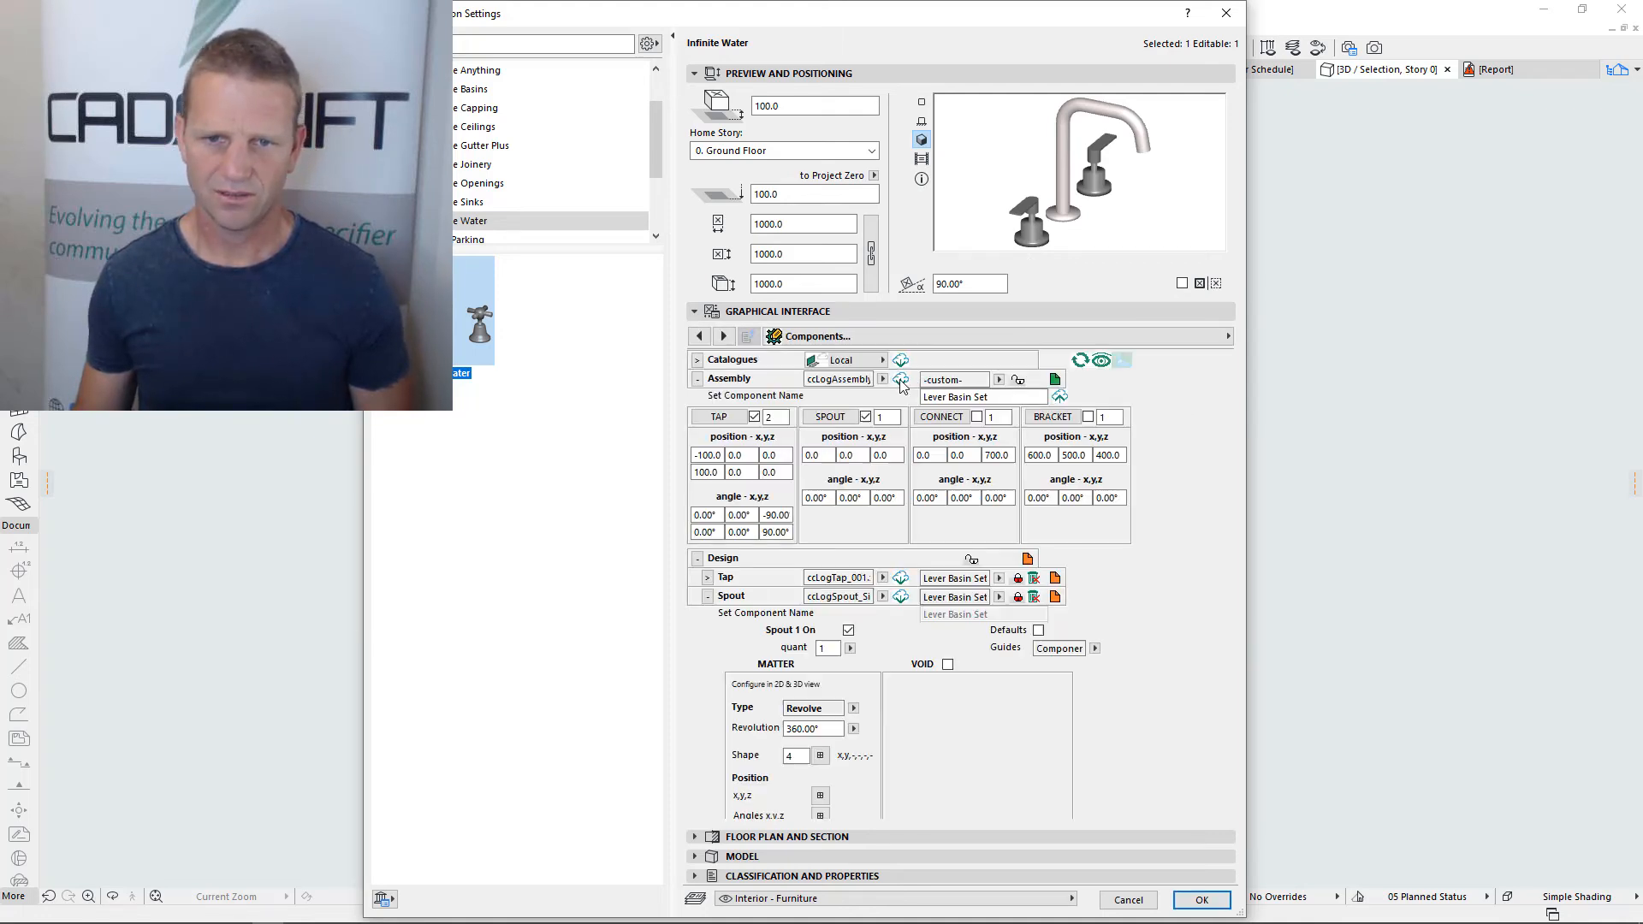
pyautogui.click(1020, 382)
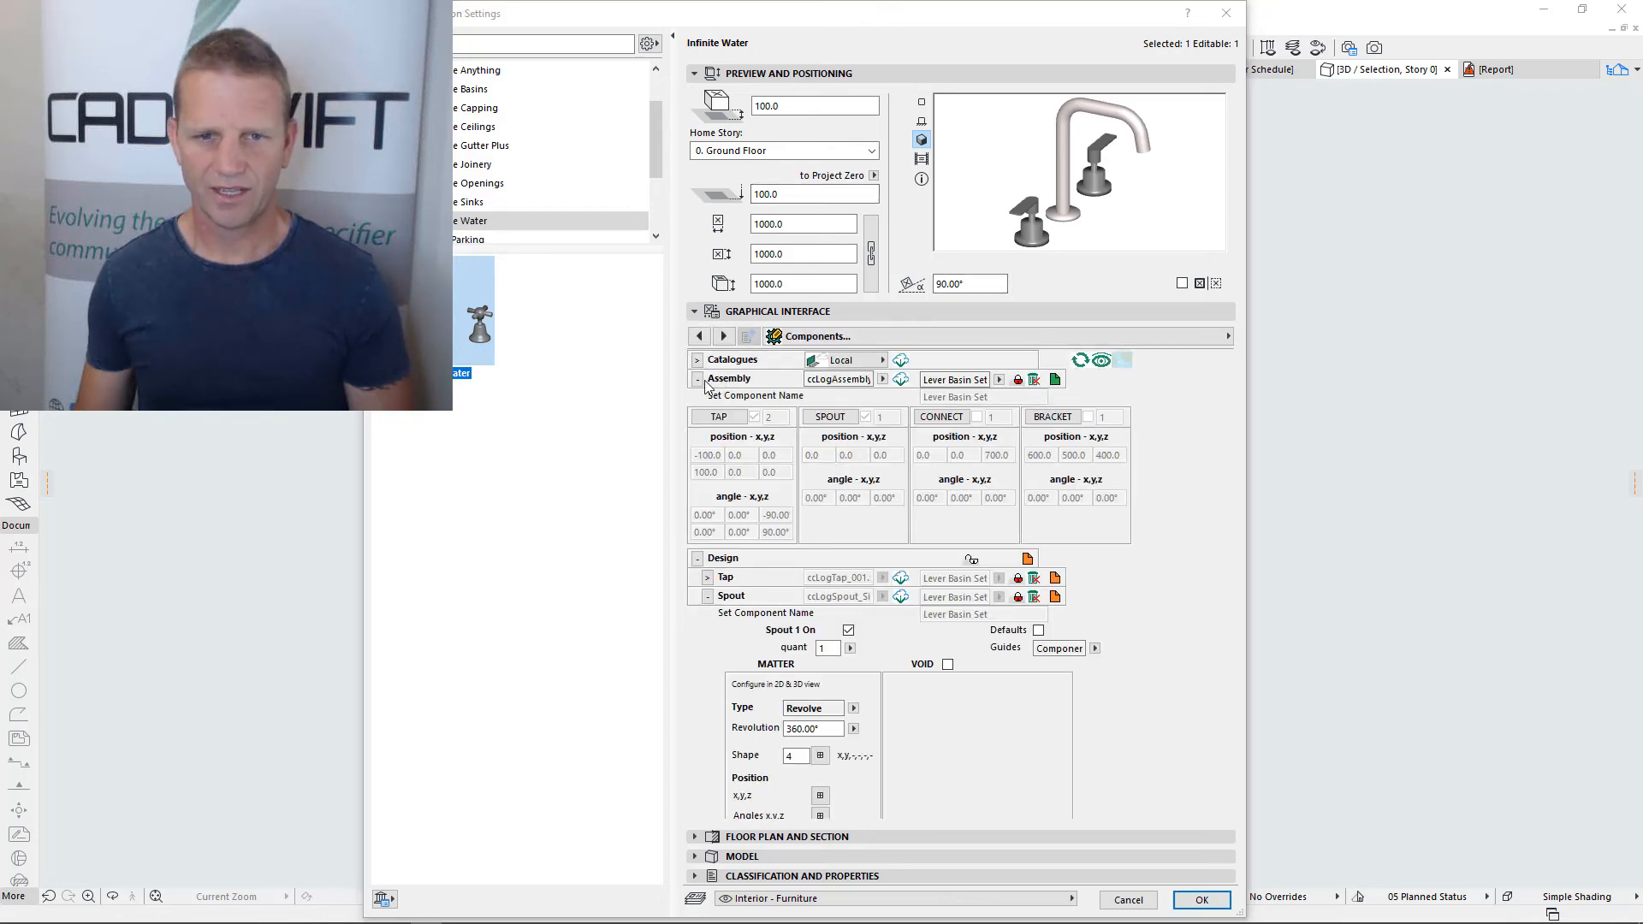
# Check the rapid configuration's assembly list for the saved Lever Basin Set
pyautogui.click(698, 360)
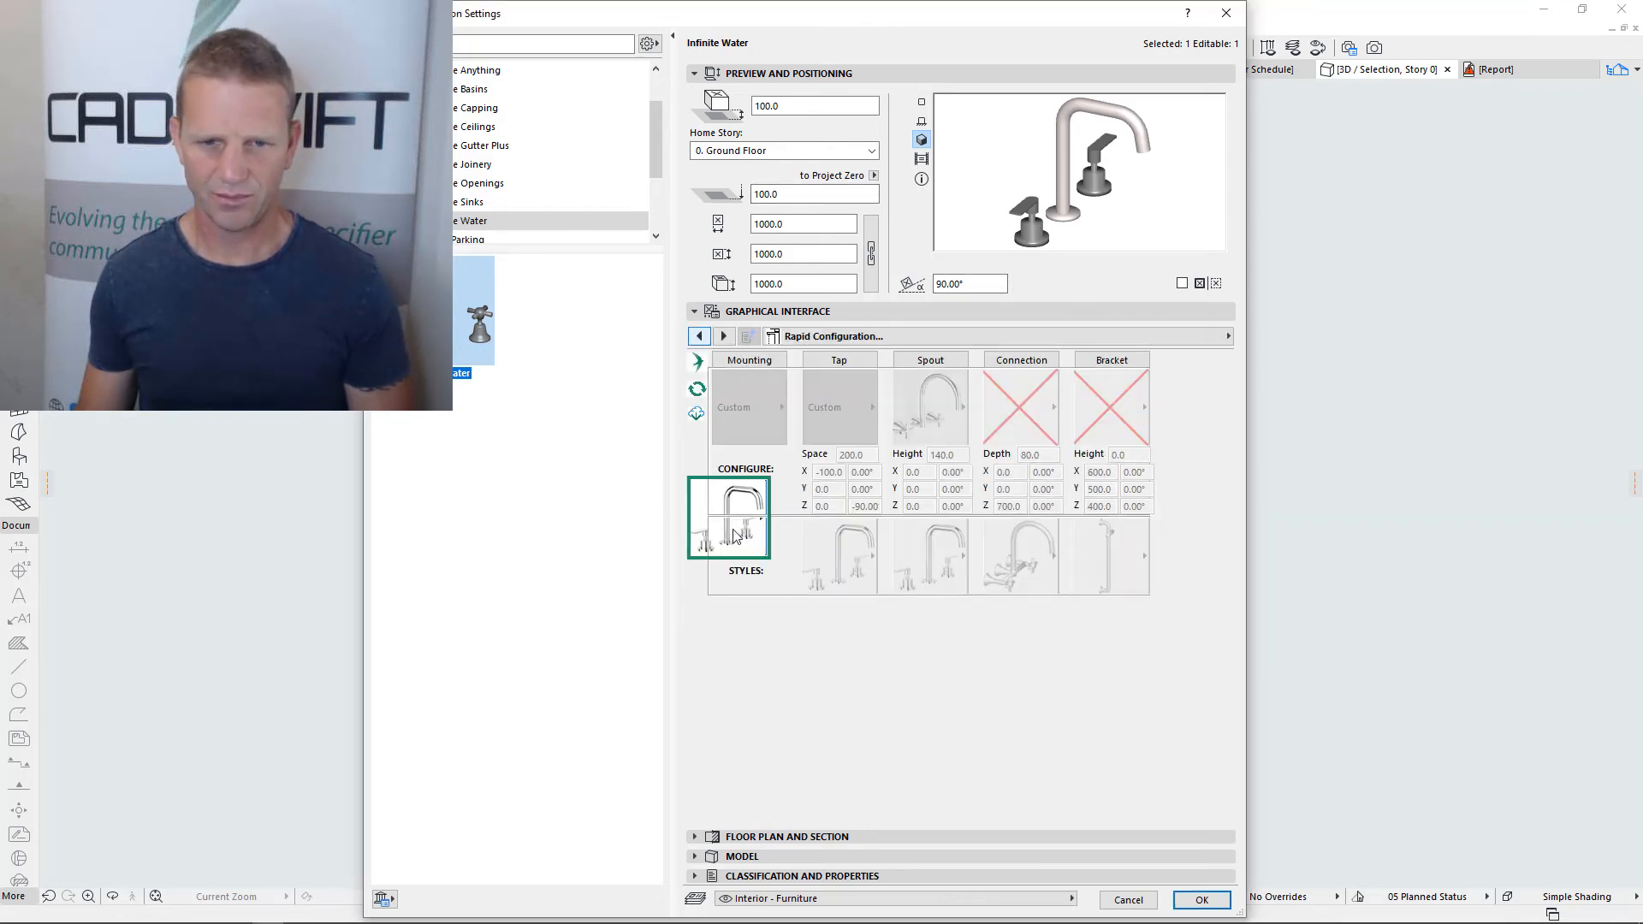
pyautogui.click(733, 543)
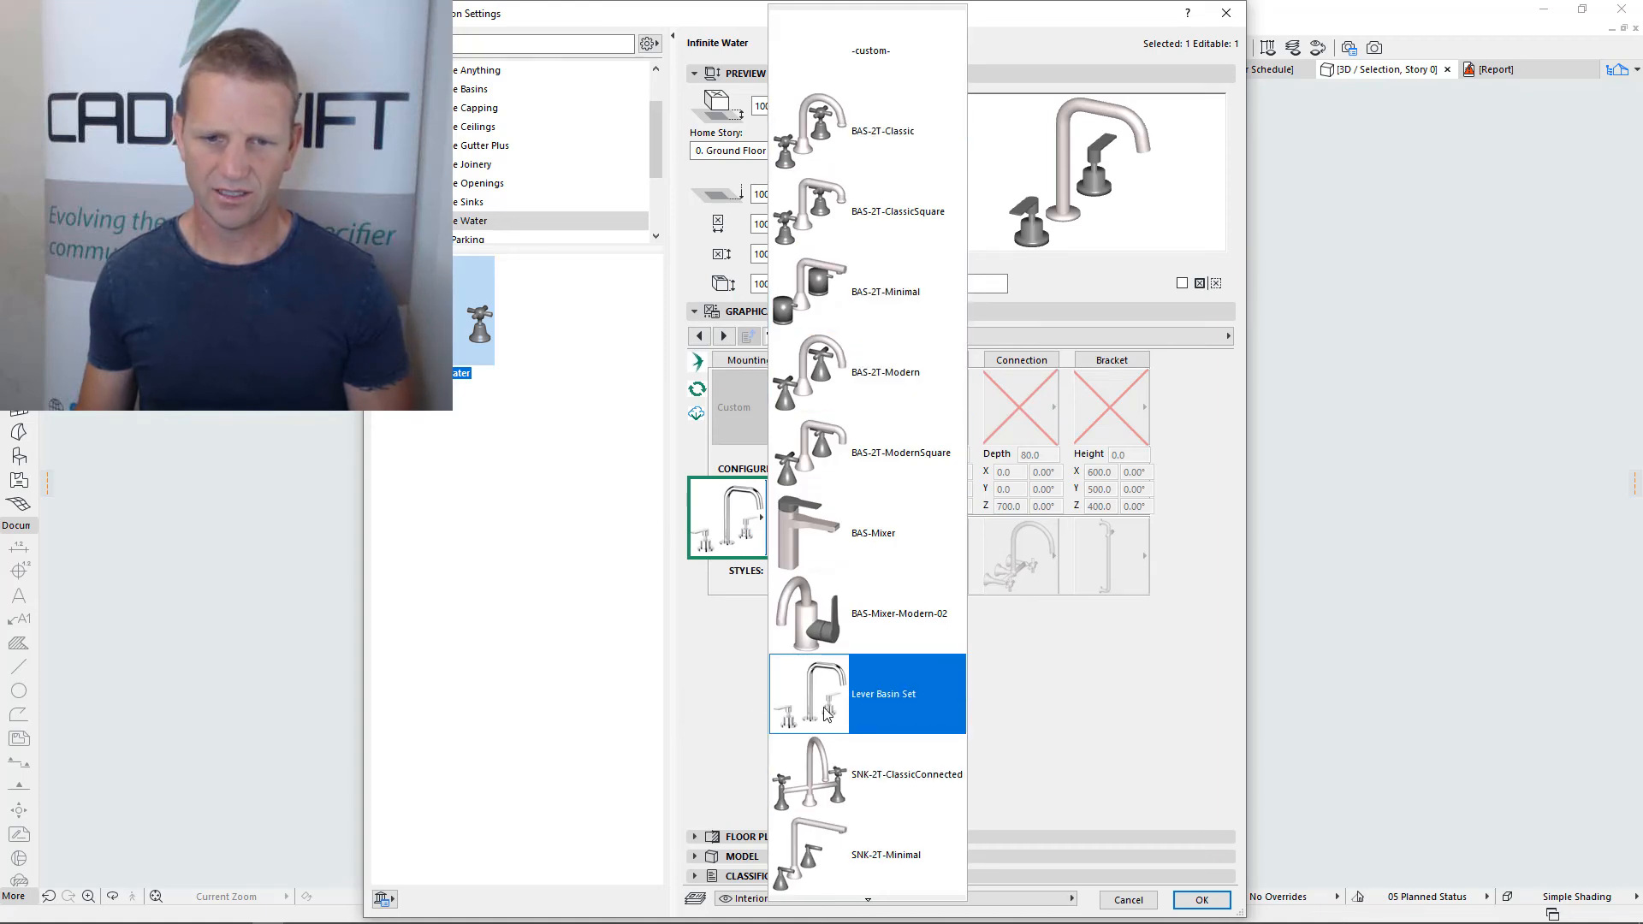
pyautogui.click(741, 553)
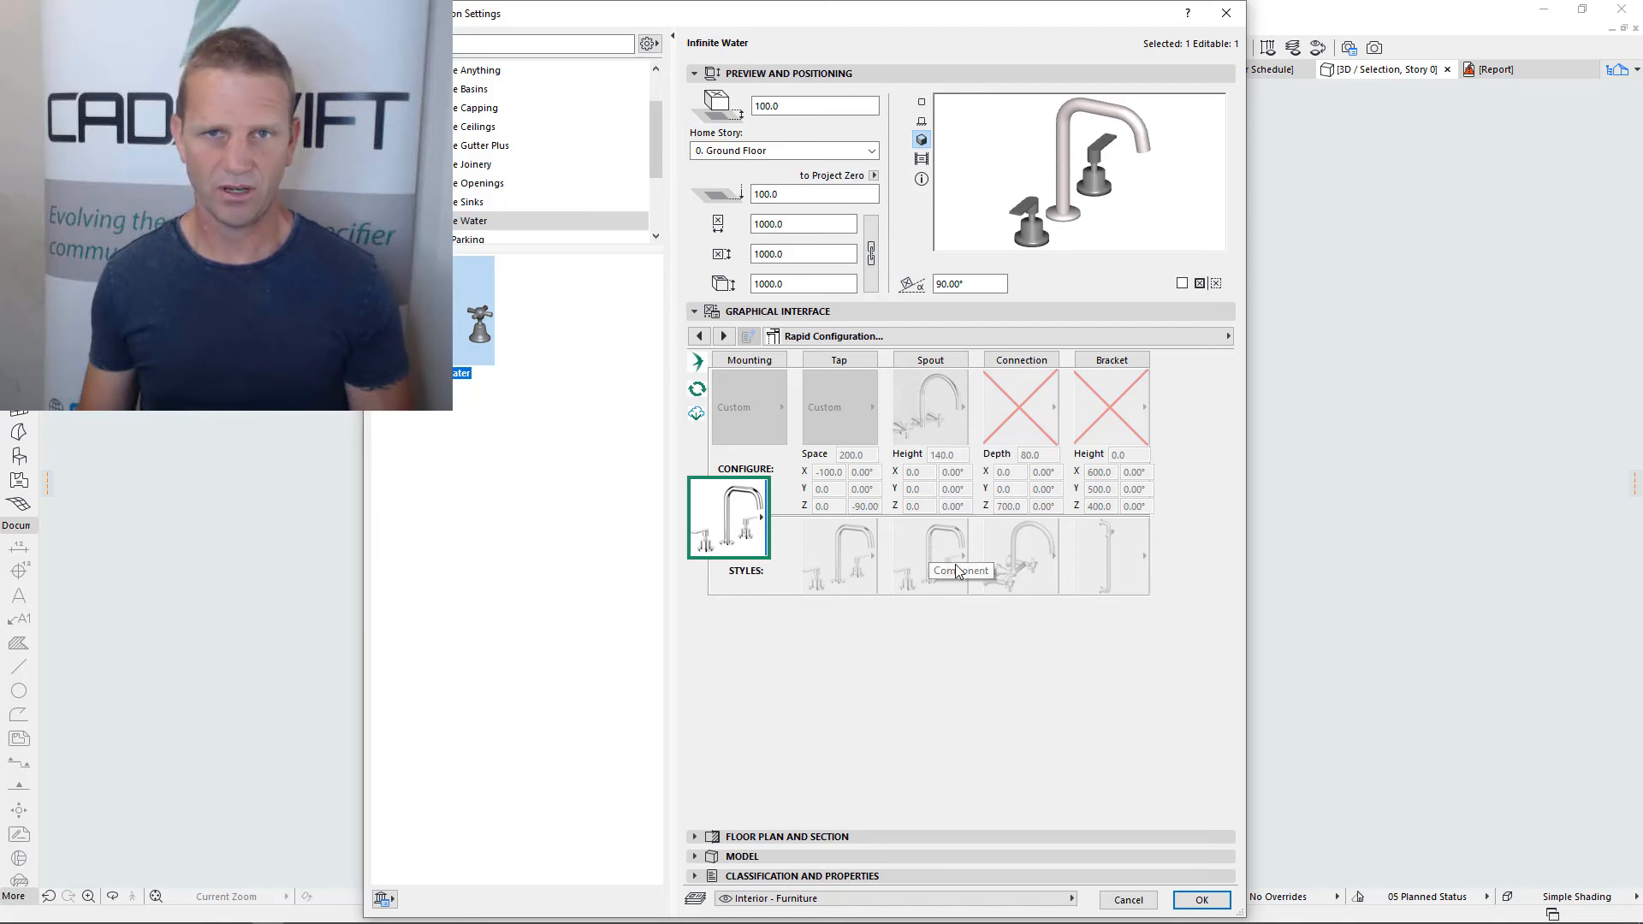
# Set the rapid configuration's assembly to -custom- and open the component settings
pyautogui.click(758, 492)
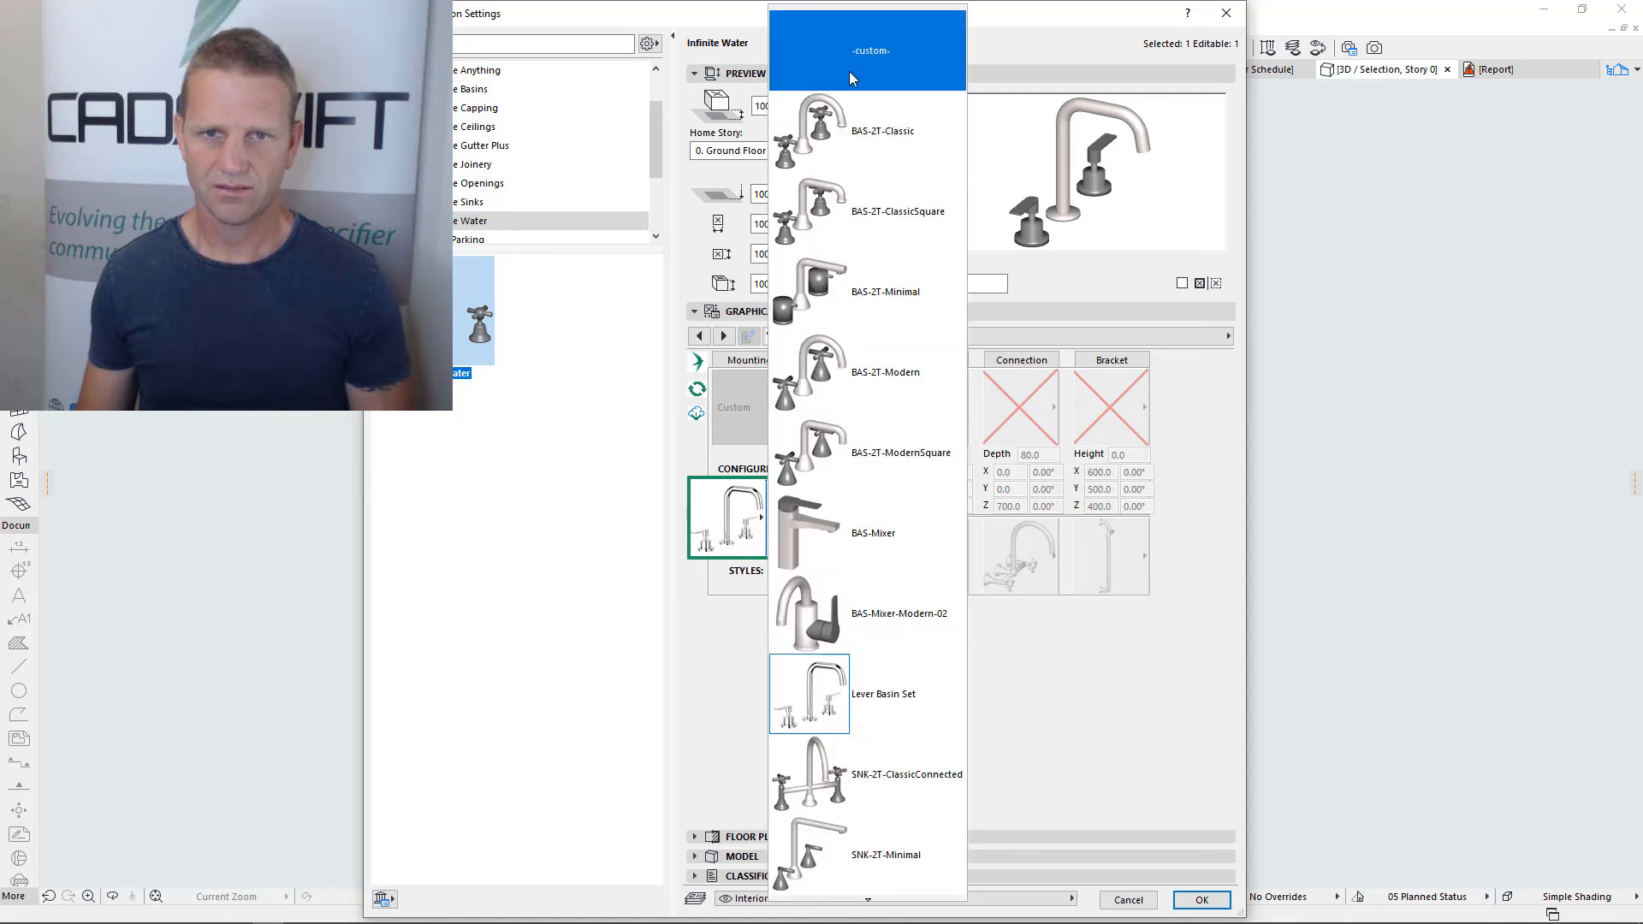
pyautogui.click(850, 72)
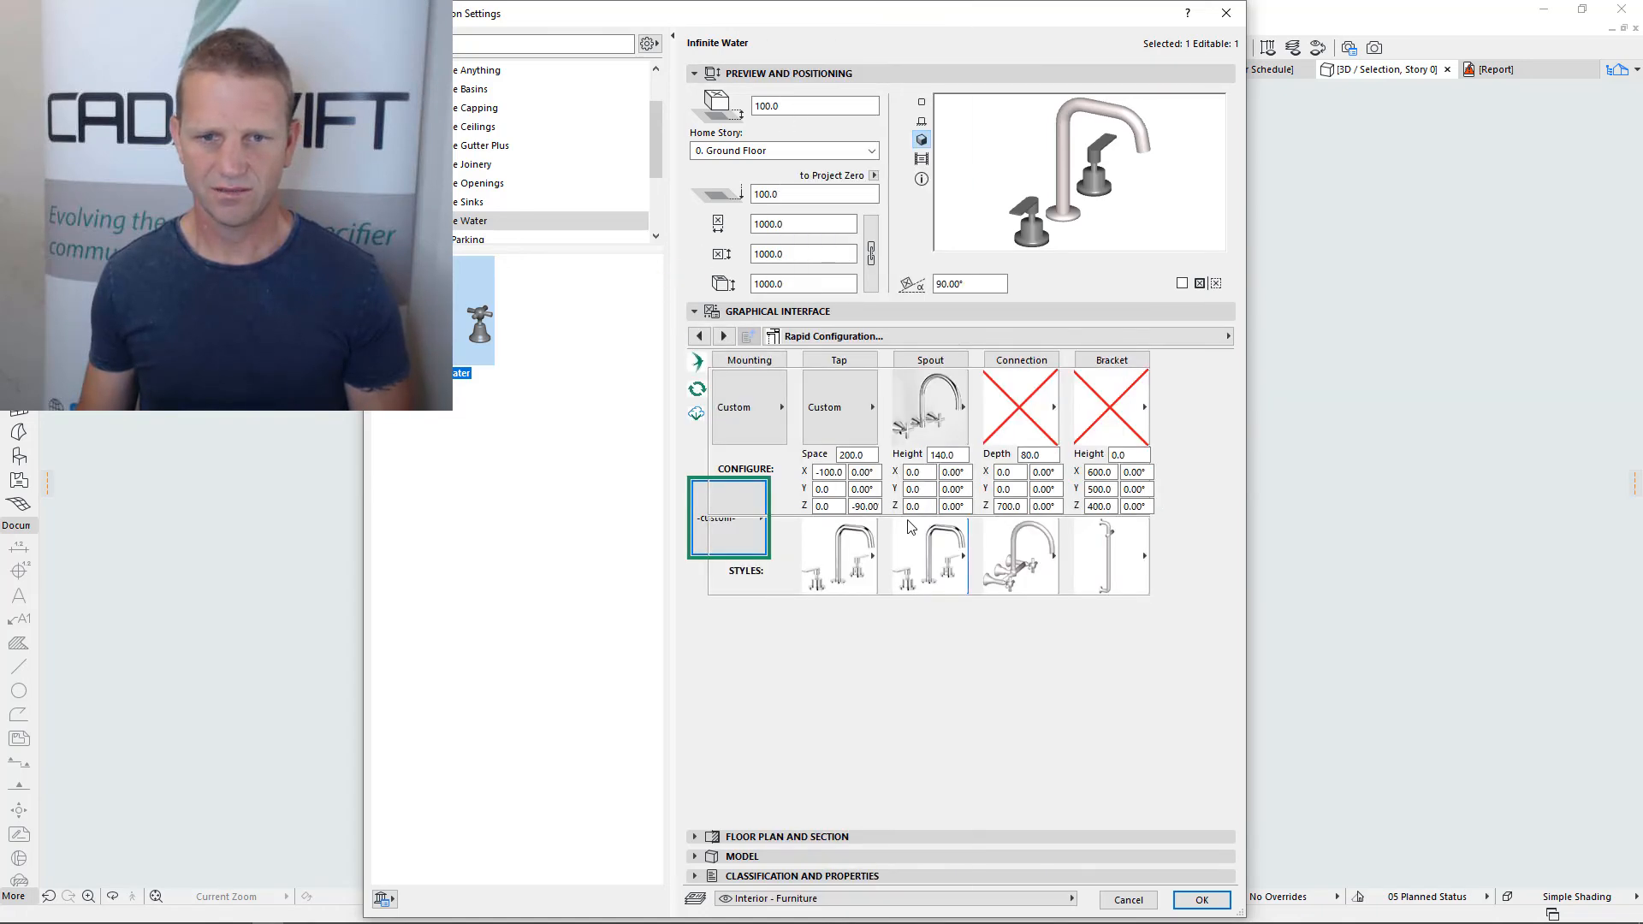
pyautogui.click(808, 519)
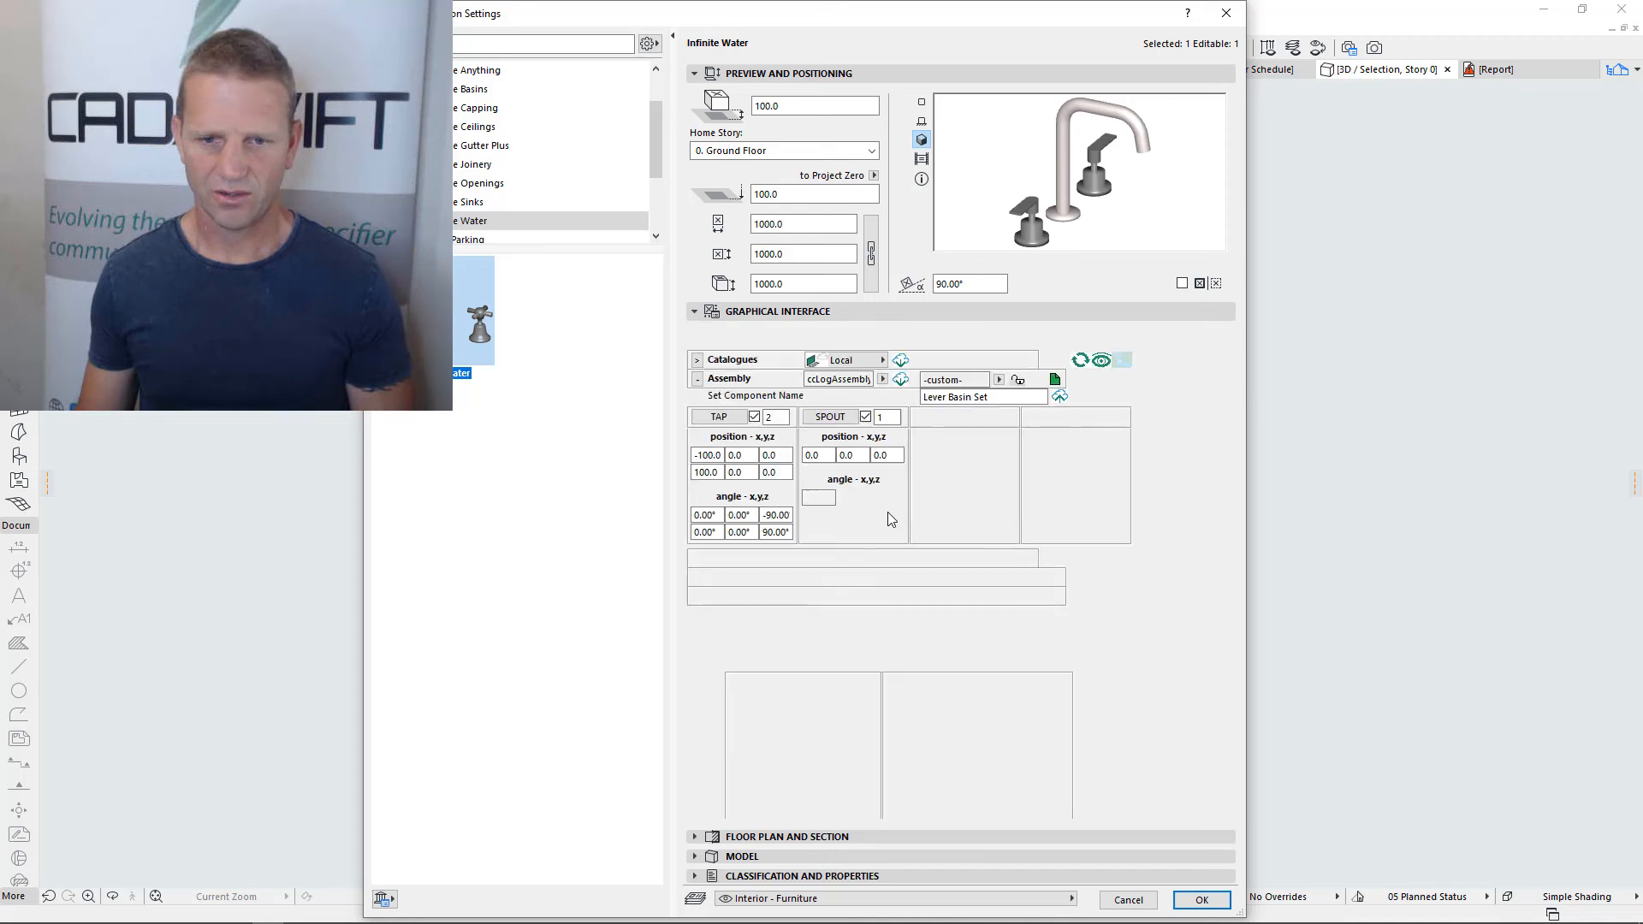
# Unlock the tap component, name it Lever Tap and save it to the catalogue
pyautogui.click(1031, 580)
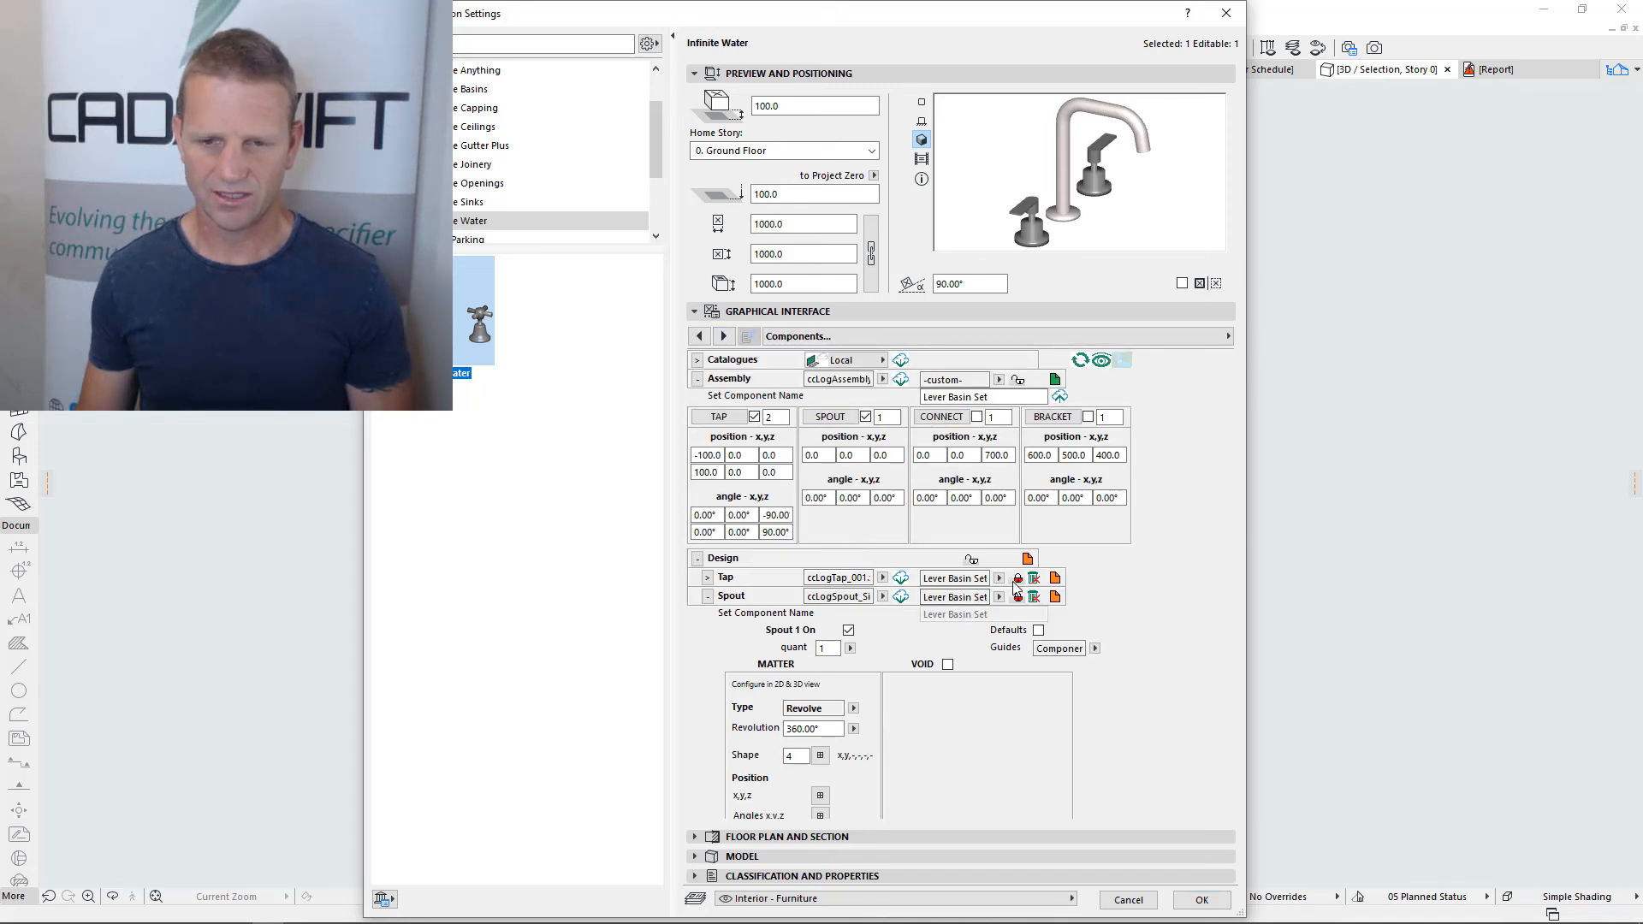
pyautogui.click(707, 582)
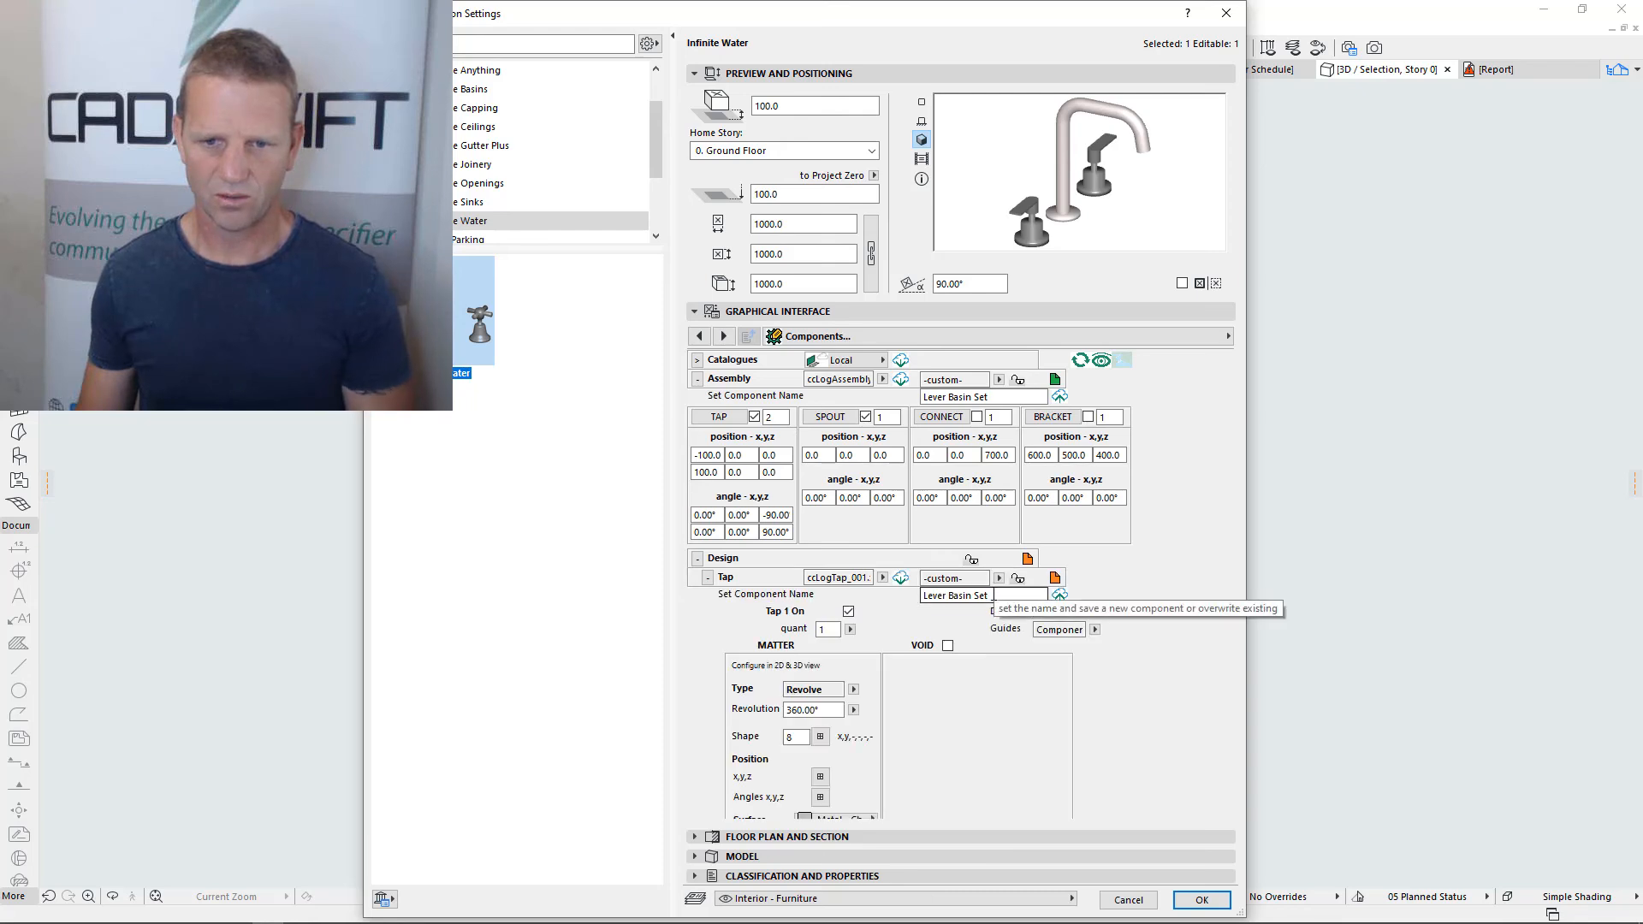
pyautogui.moveTo(995, 594); pyautogui.dragTo(952, 594)
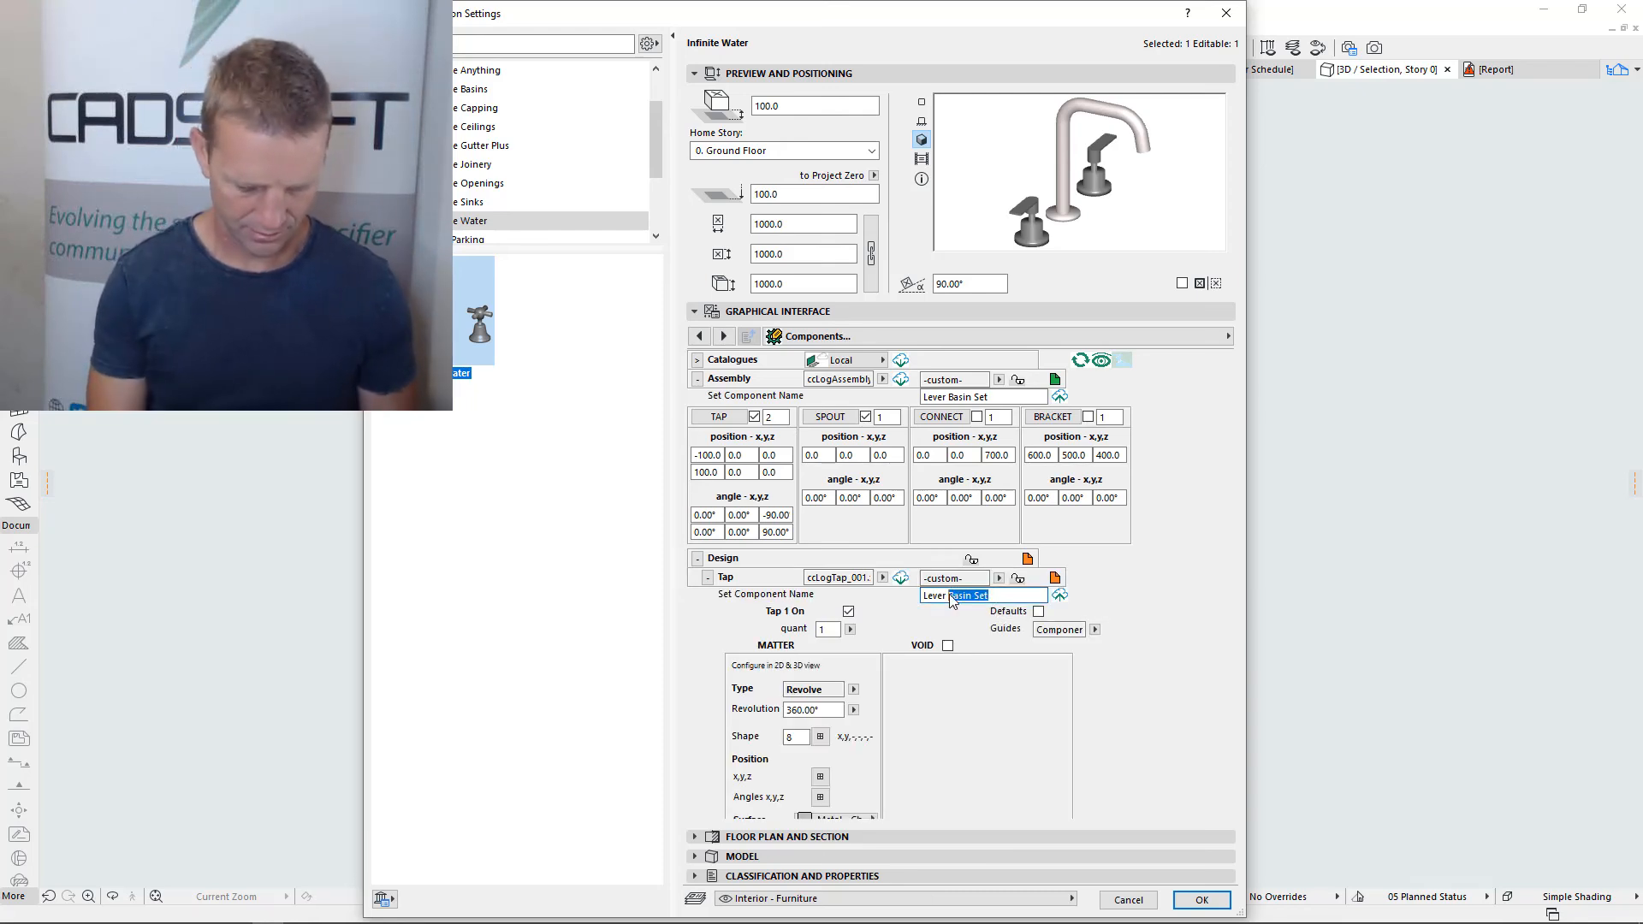
pyautogui.write('Tap')
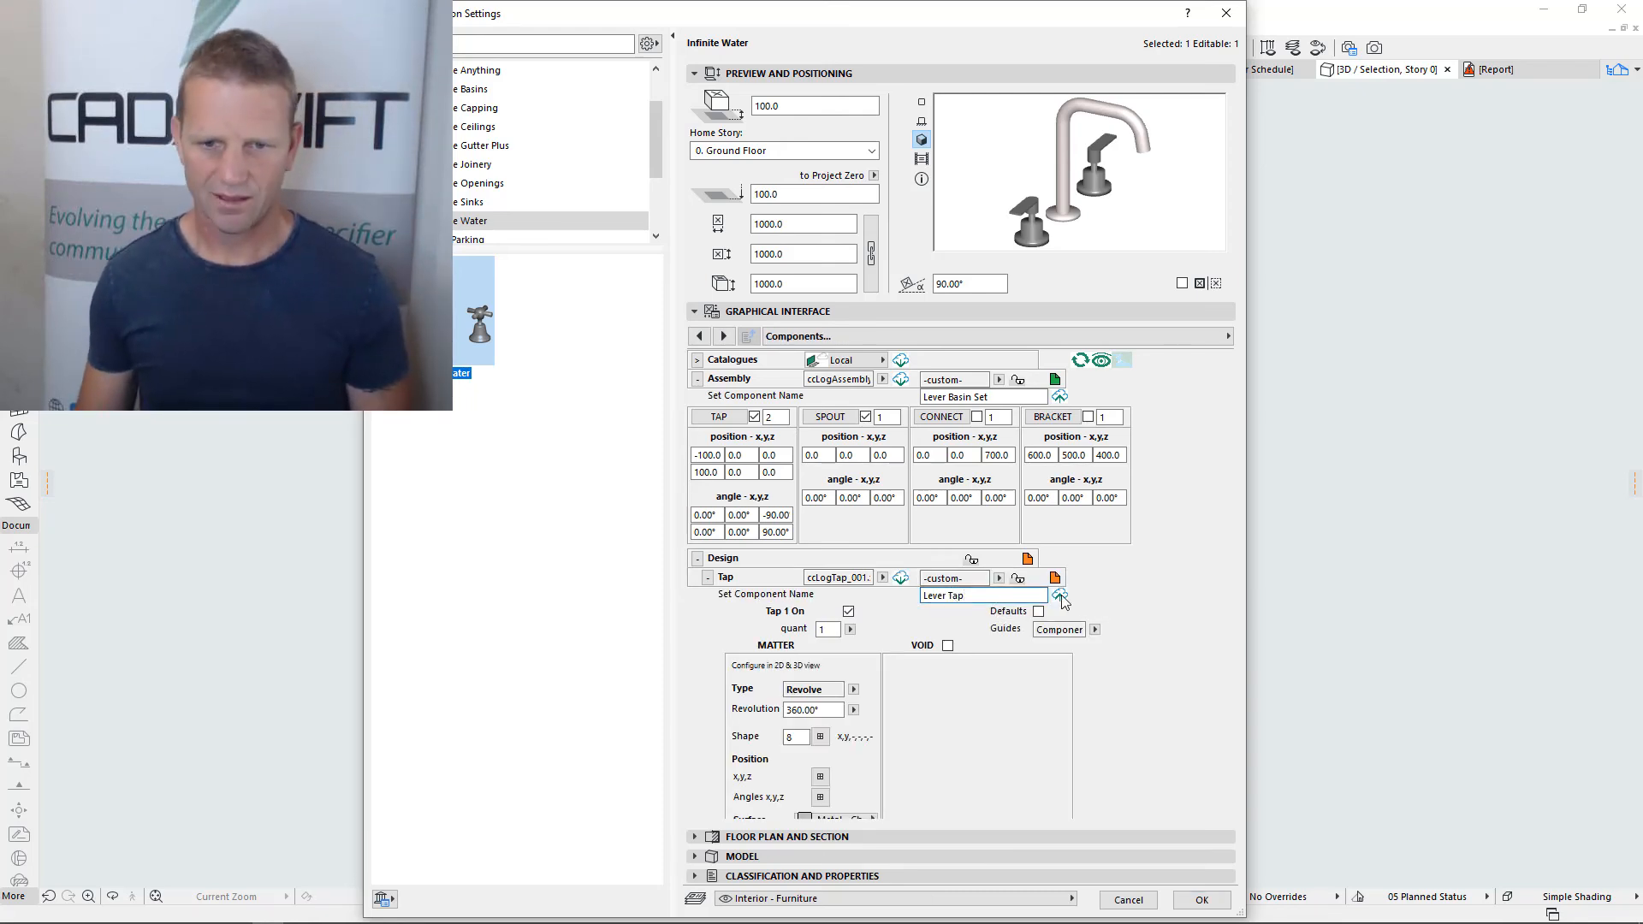
pyautogui.click(902, 578)
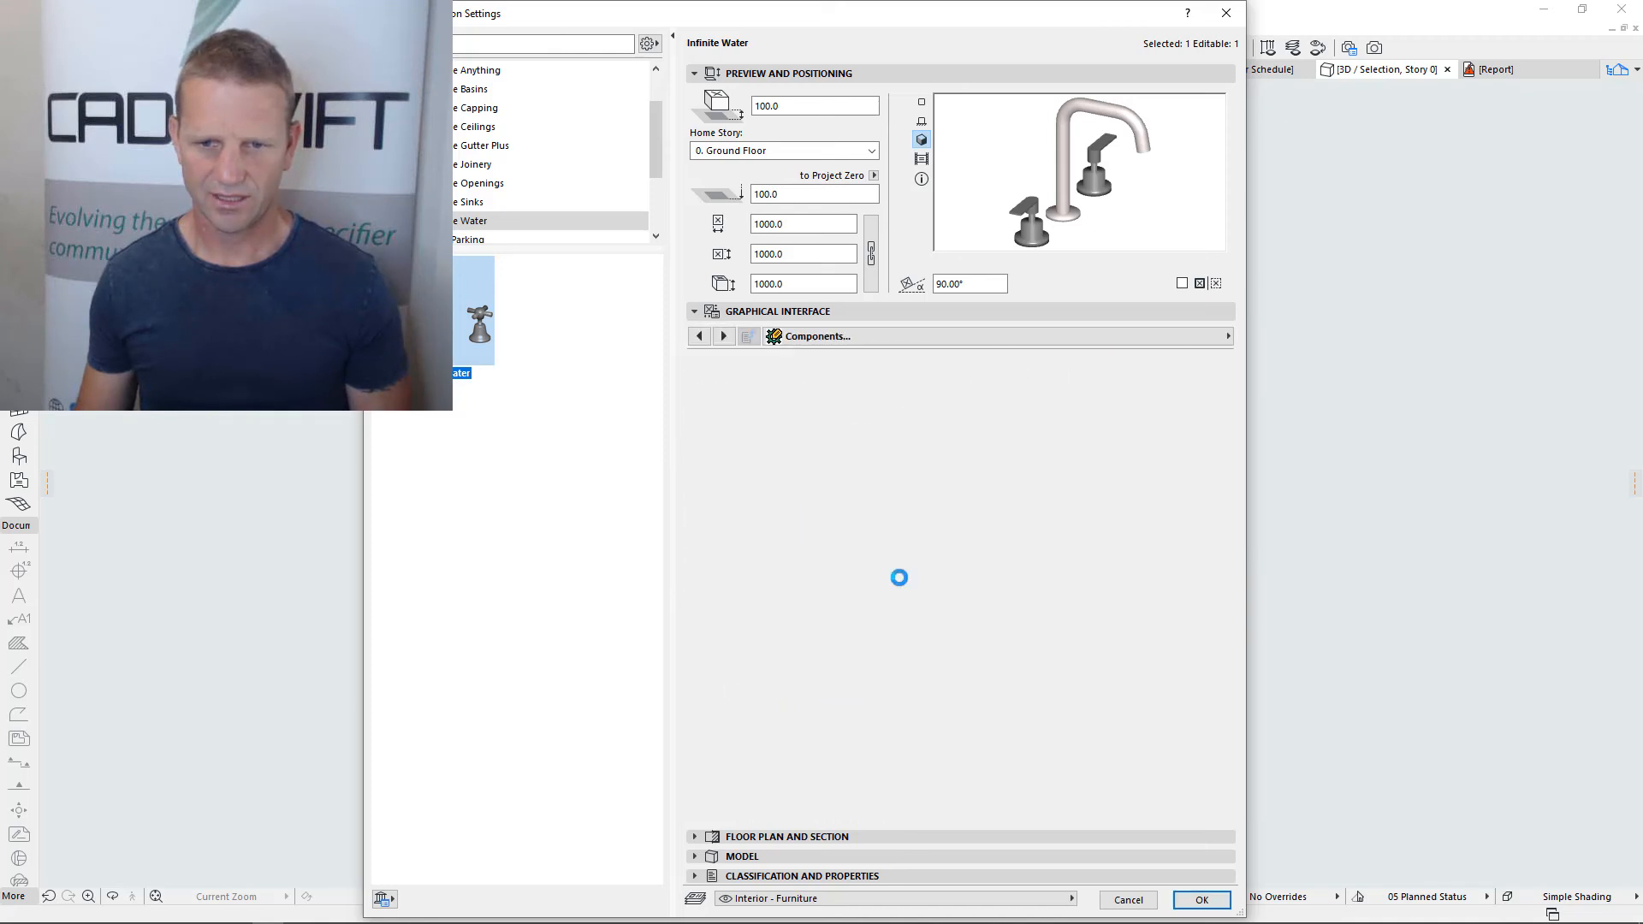
pyautogui.click(709, 578)
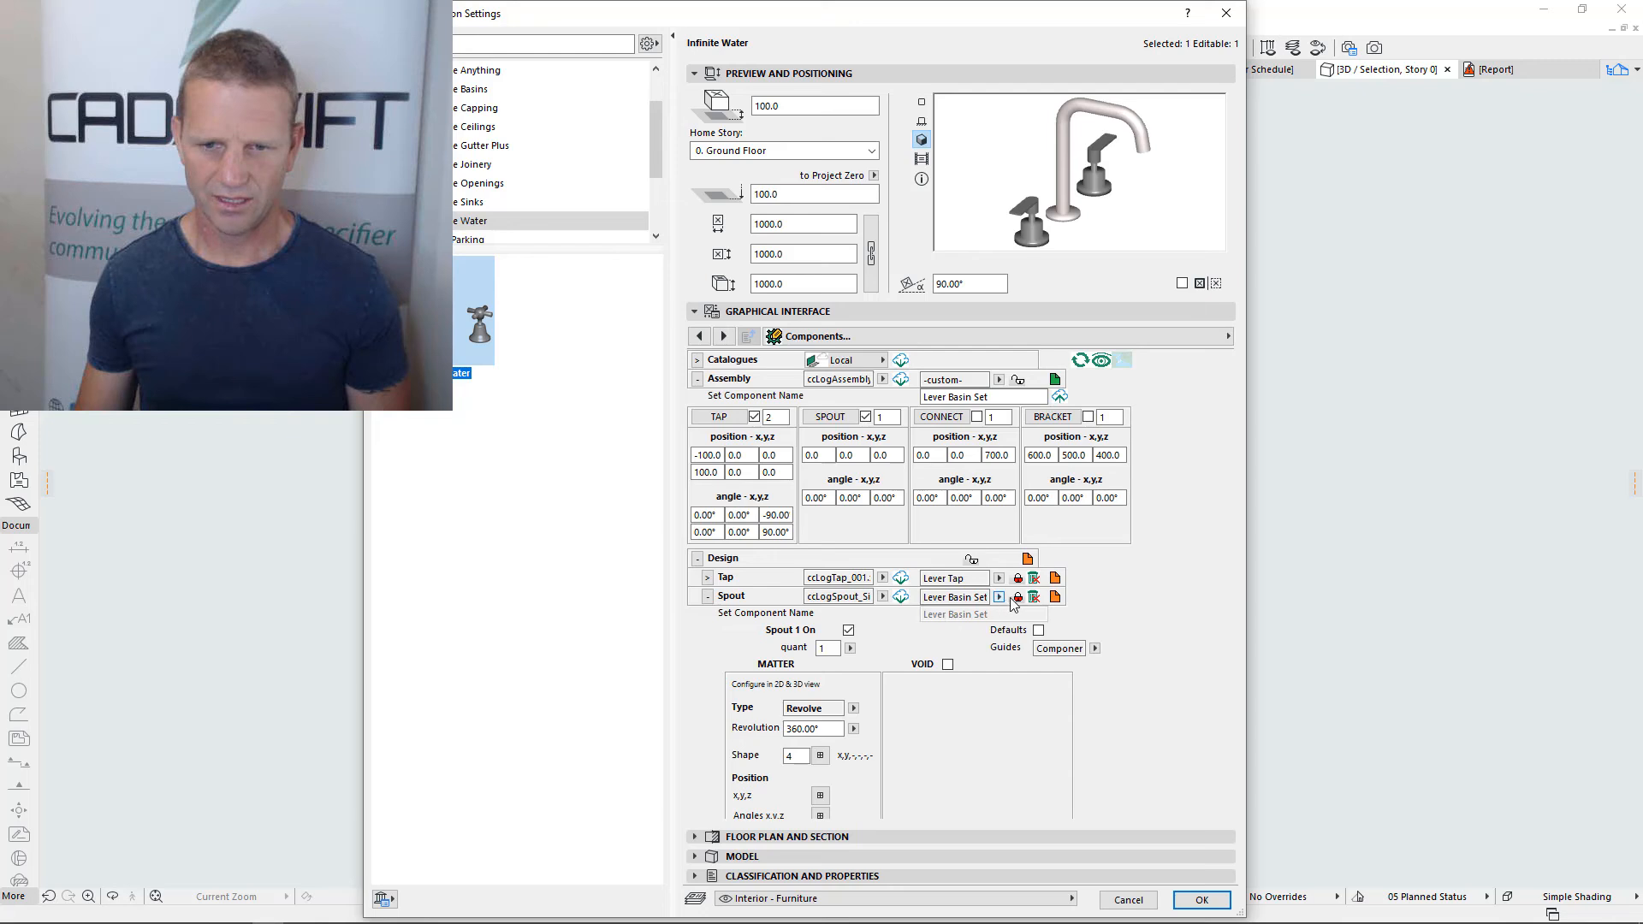
# Unlock the spout component, name it Lever Spout and save it to the catalogue
pyautogui.click(1019, 598)
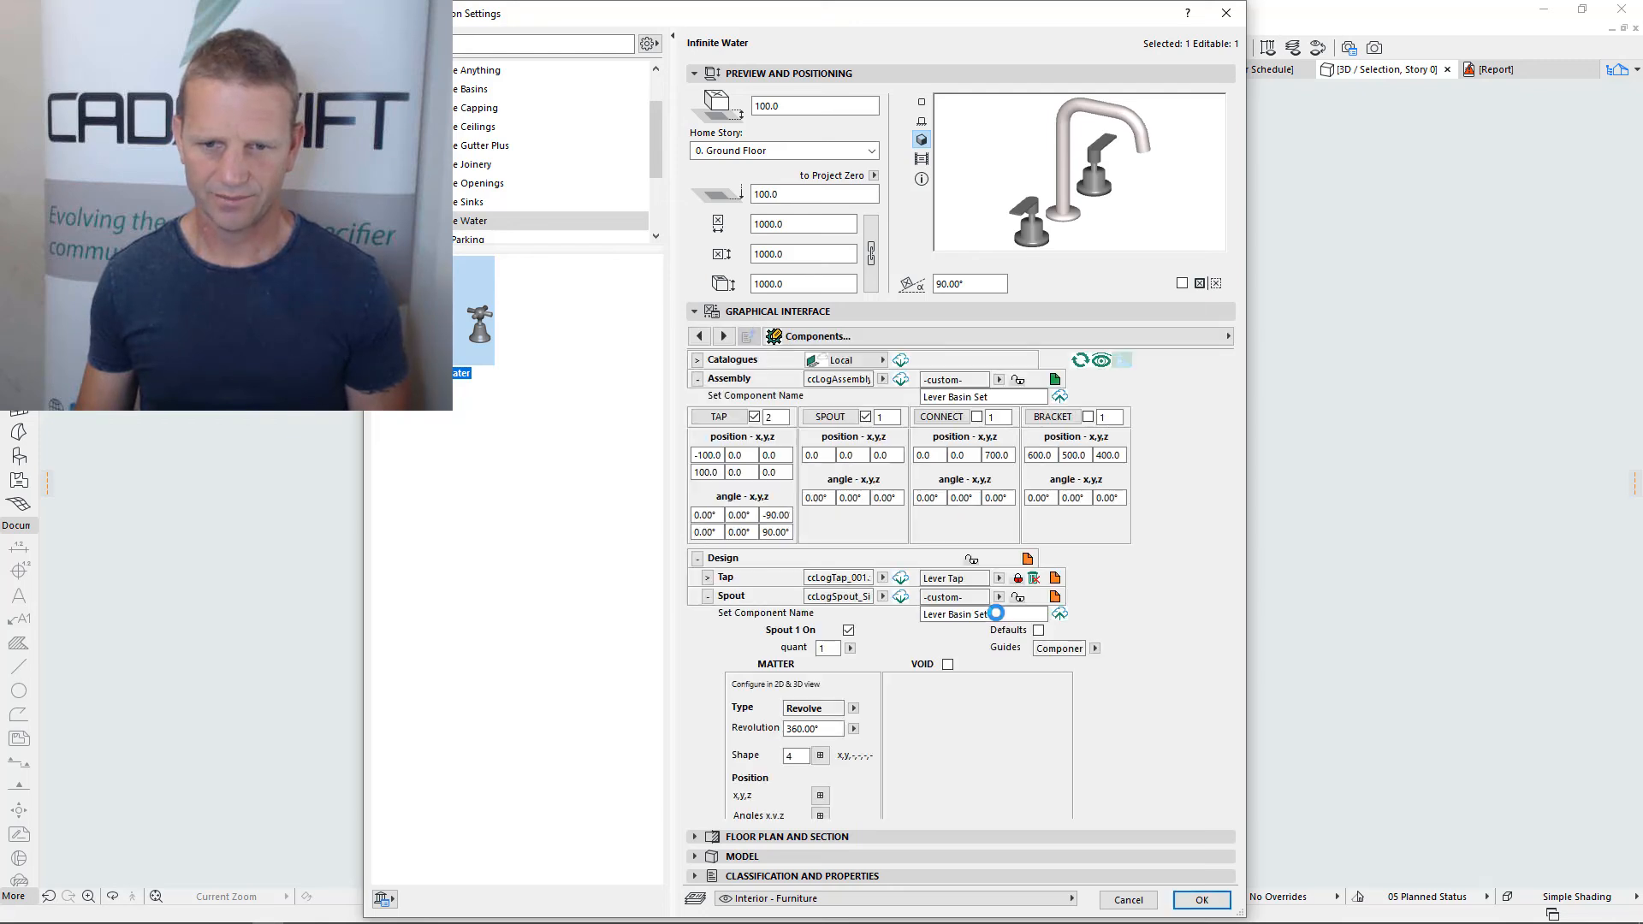
pyautogui.moveTo(992, 614); pyautogui.dragTo(947, 614)
pyautogui.write('Spout')
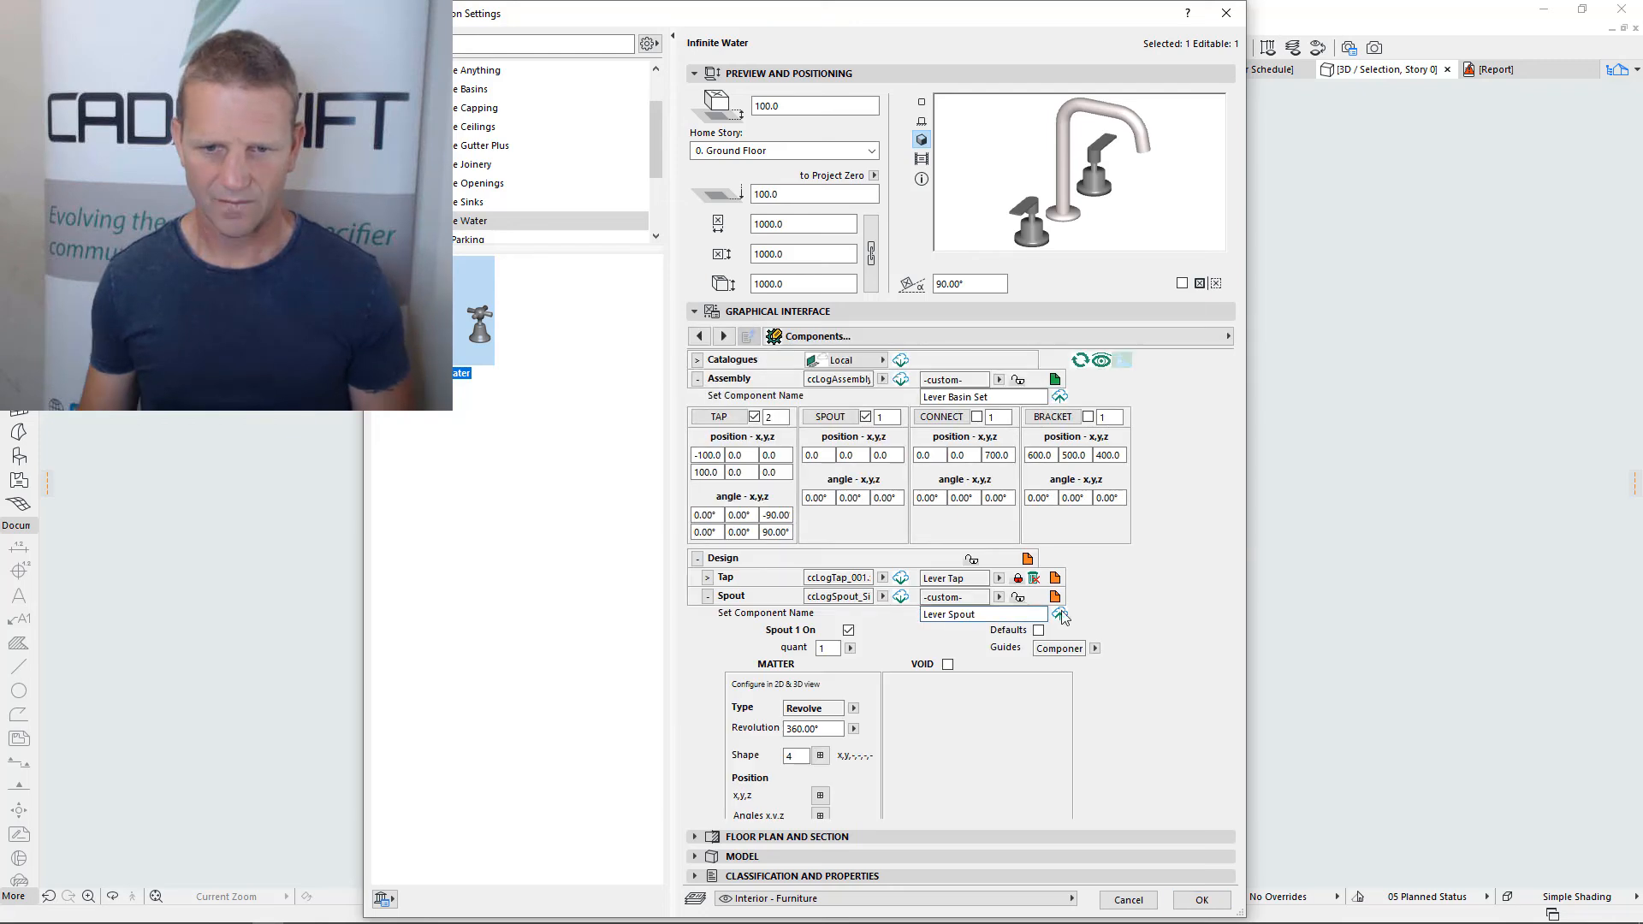
pyautogui.click(1059, 613)
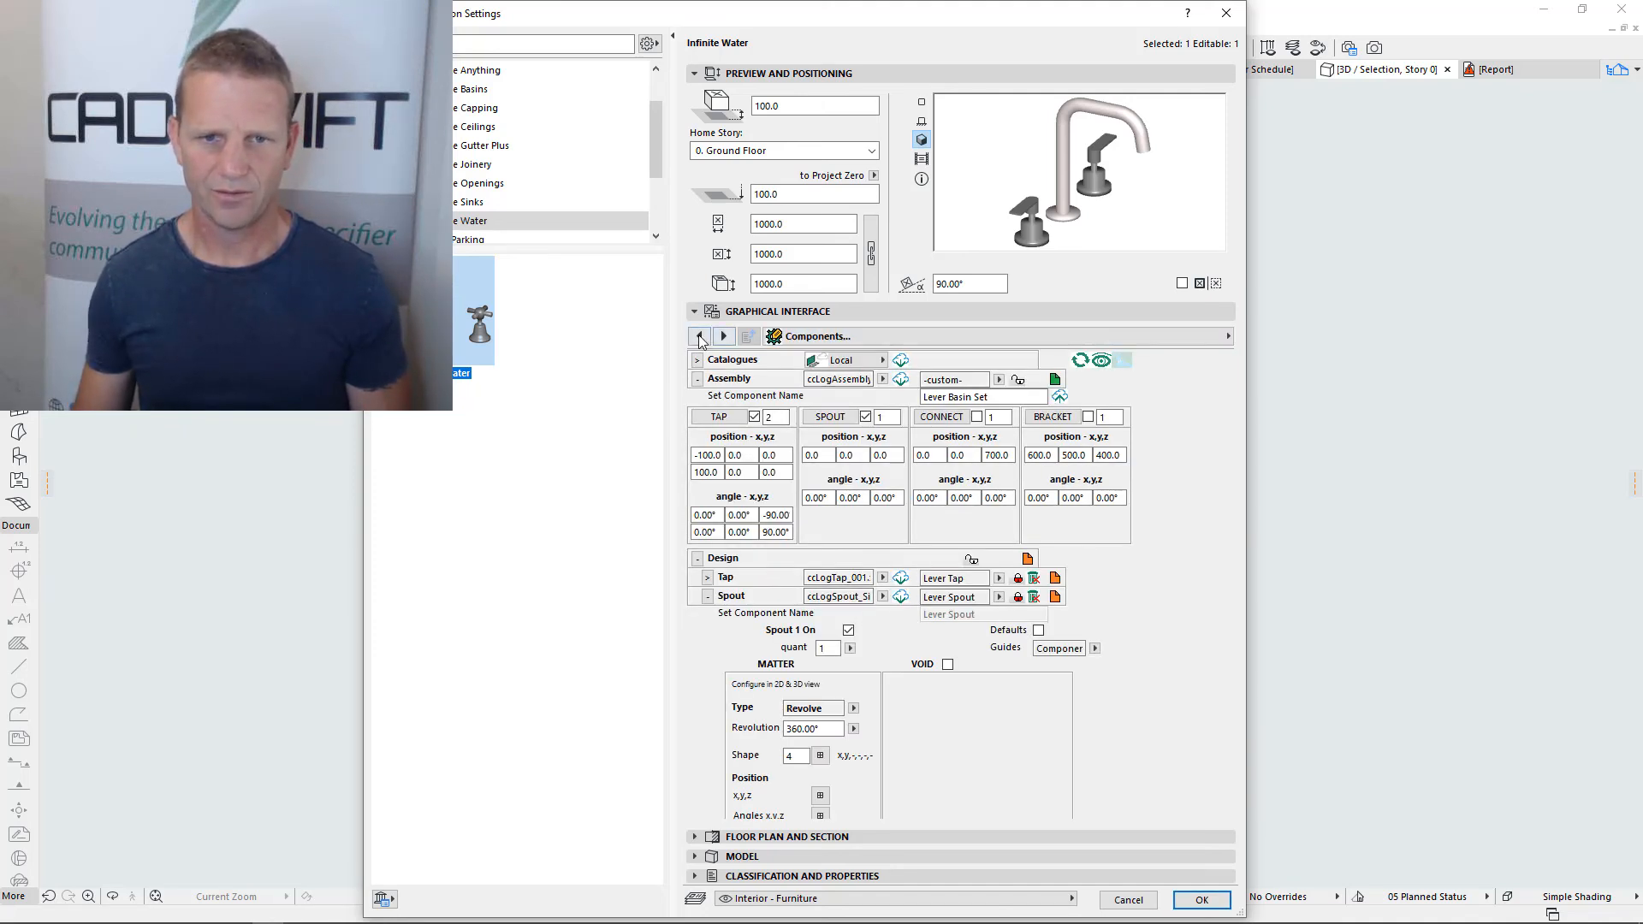
# Check the rapid configuration's spout styles for the saved Lever Spout
pyautogui.click(700, 337)
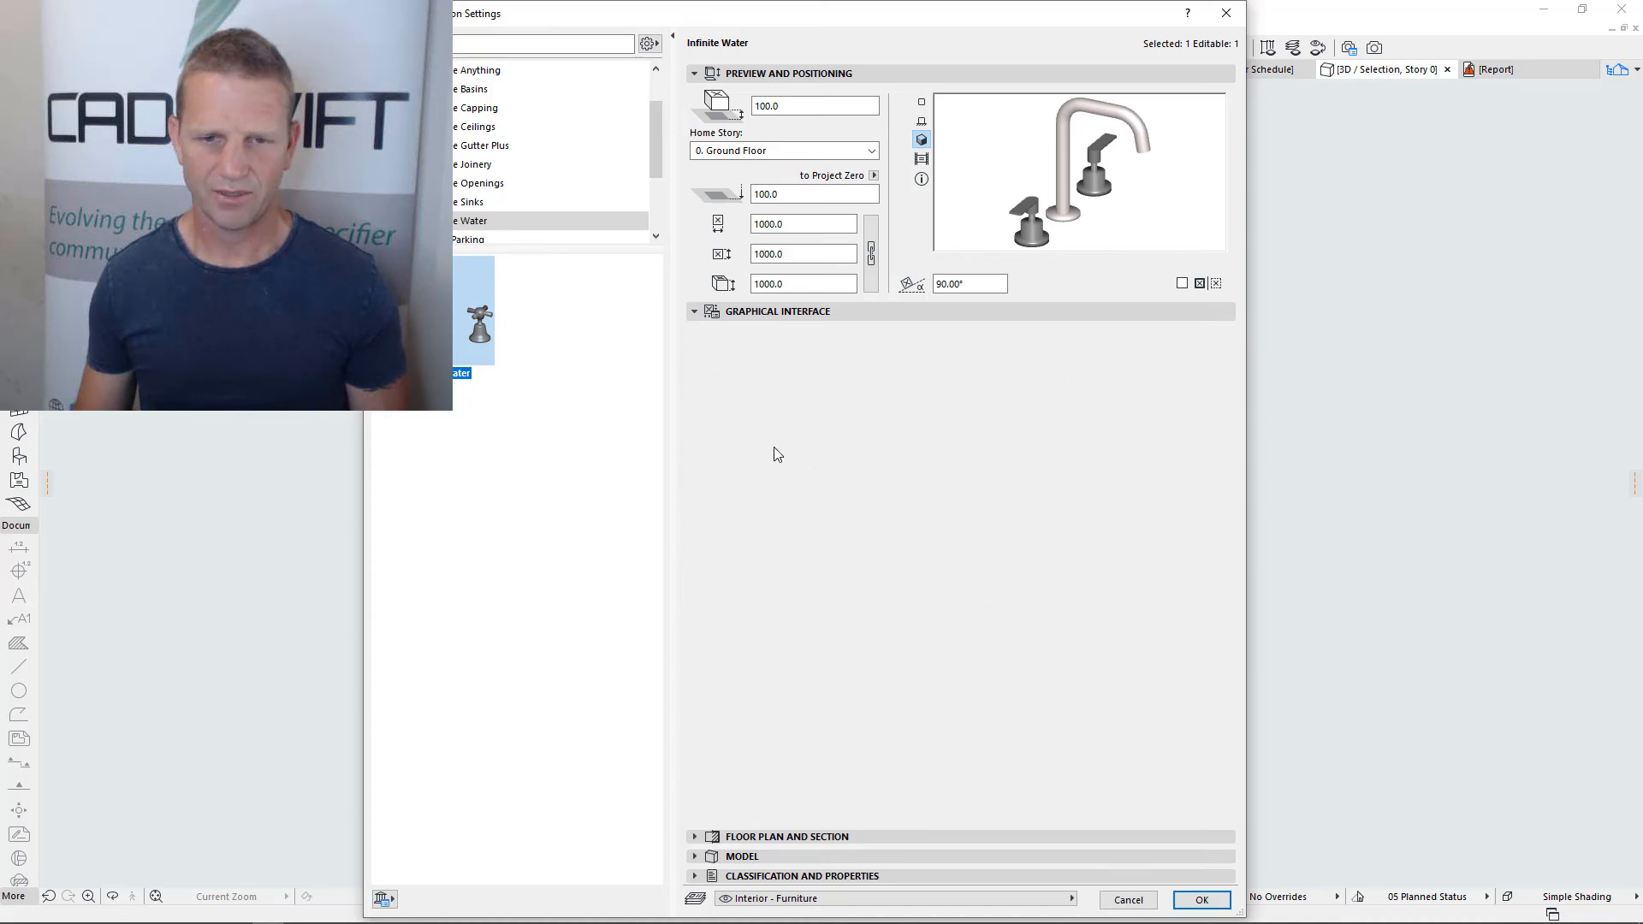
pyautogui.click(928, 556)
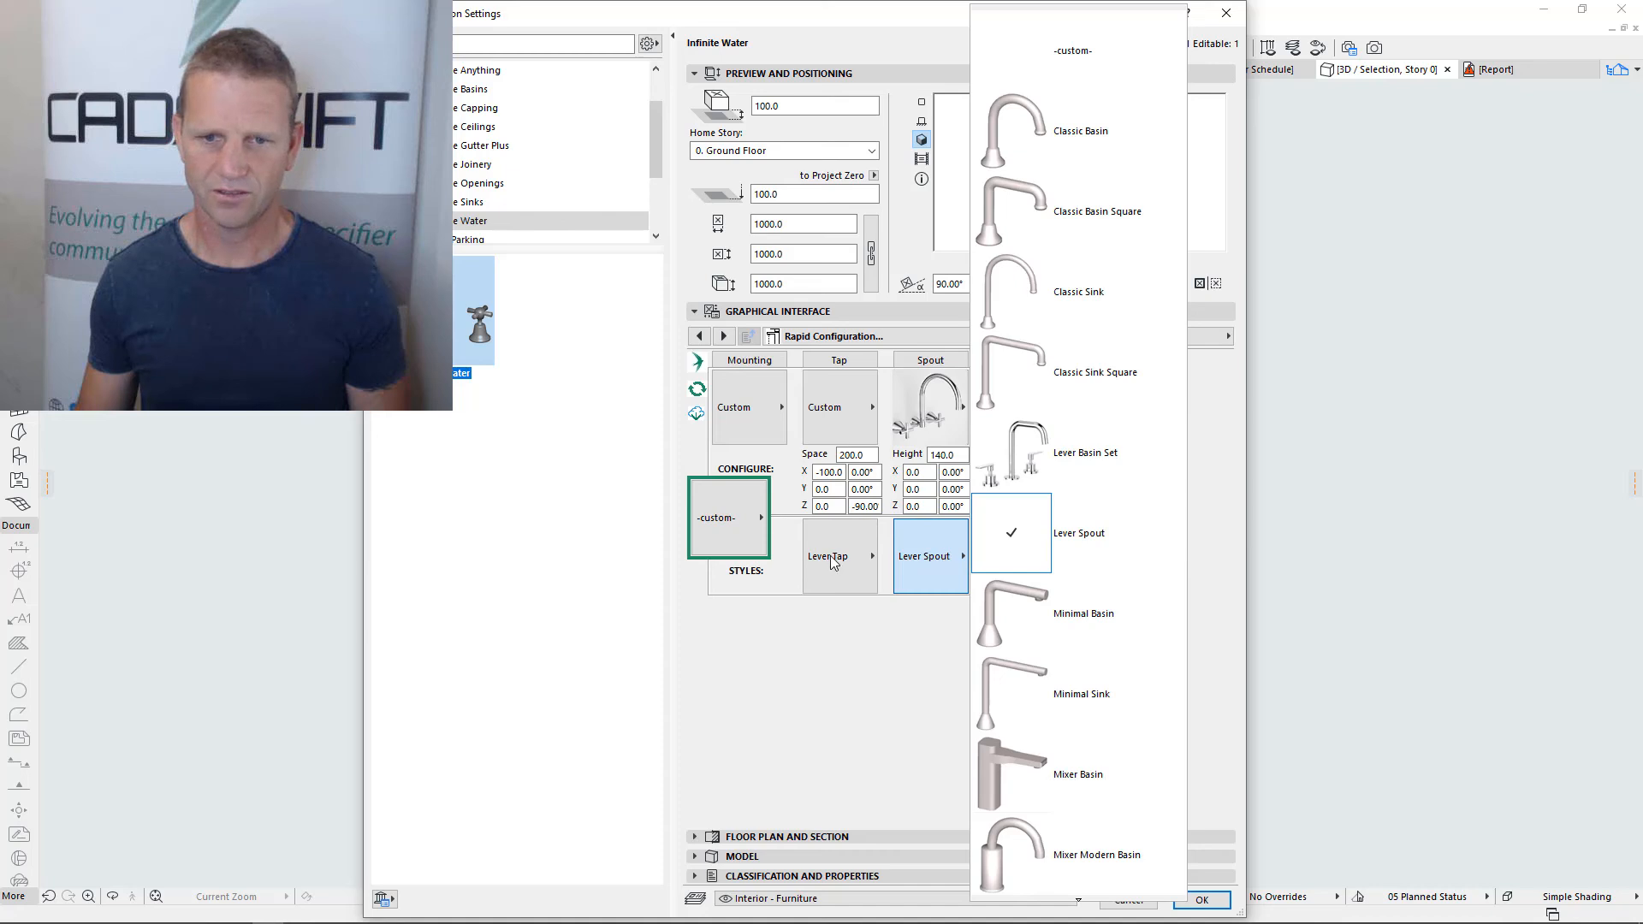
pyautogui.click(945, 557)
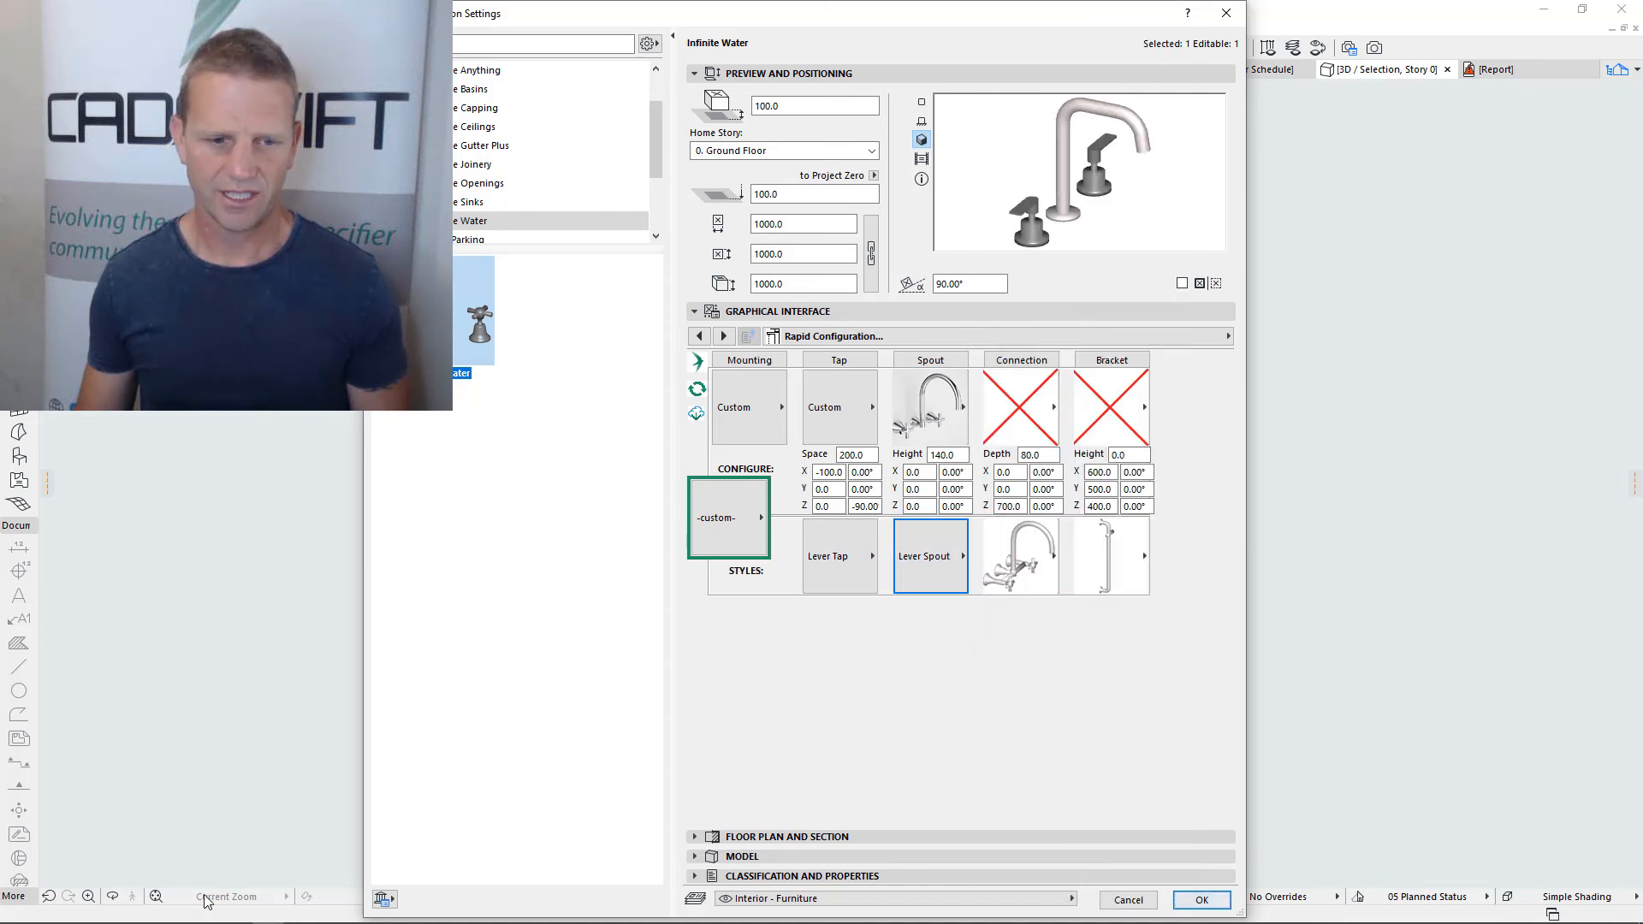
# Switch to the Catalogue Pics folder in File Explorer and open the Lever Basin Set picture in Paint
pyautogui.moveTo(162, 921)
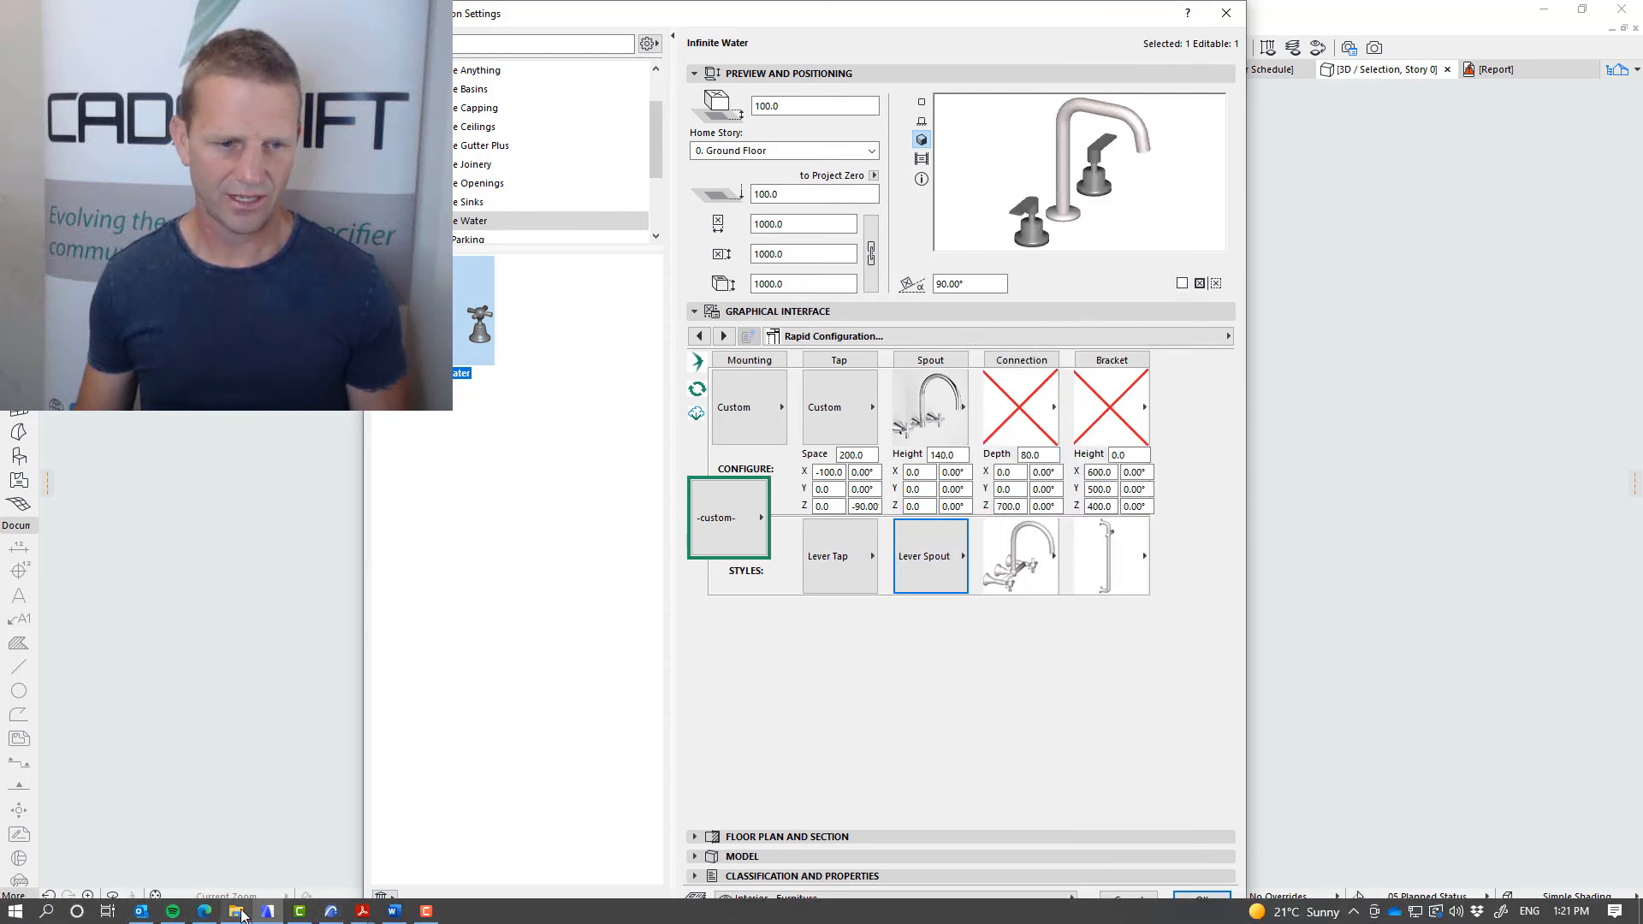
pyautogui.moveTo(242, 914)
pyautogui.click(250, 872)
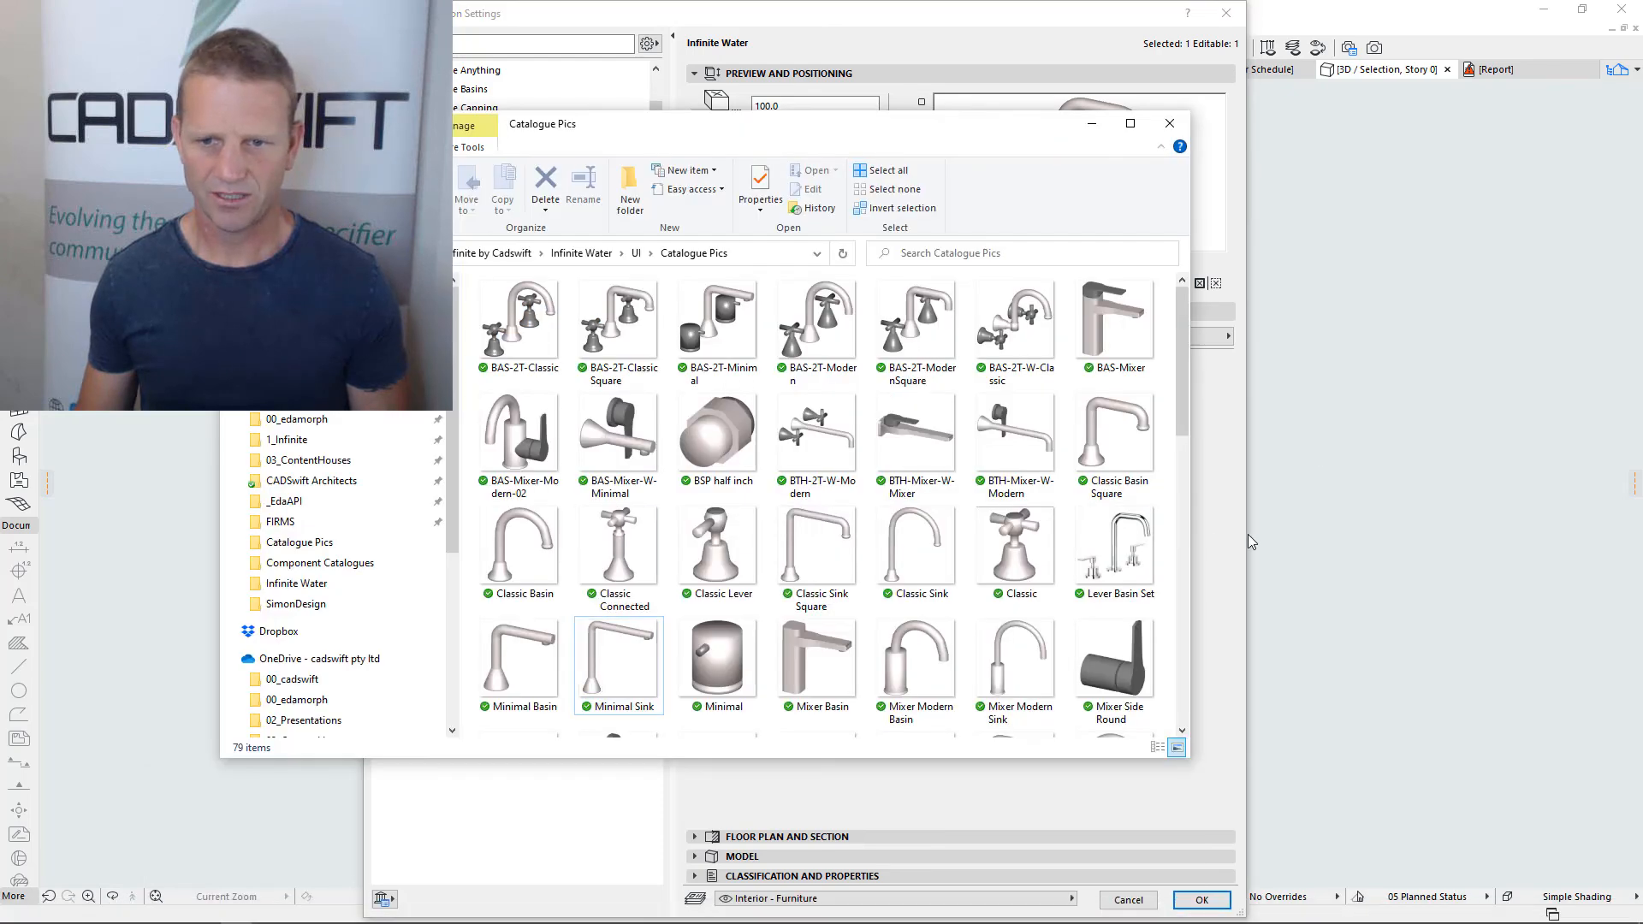
pyautogui.click(1142, 540)
pyautogui.doubleClick(1145, 539)
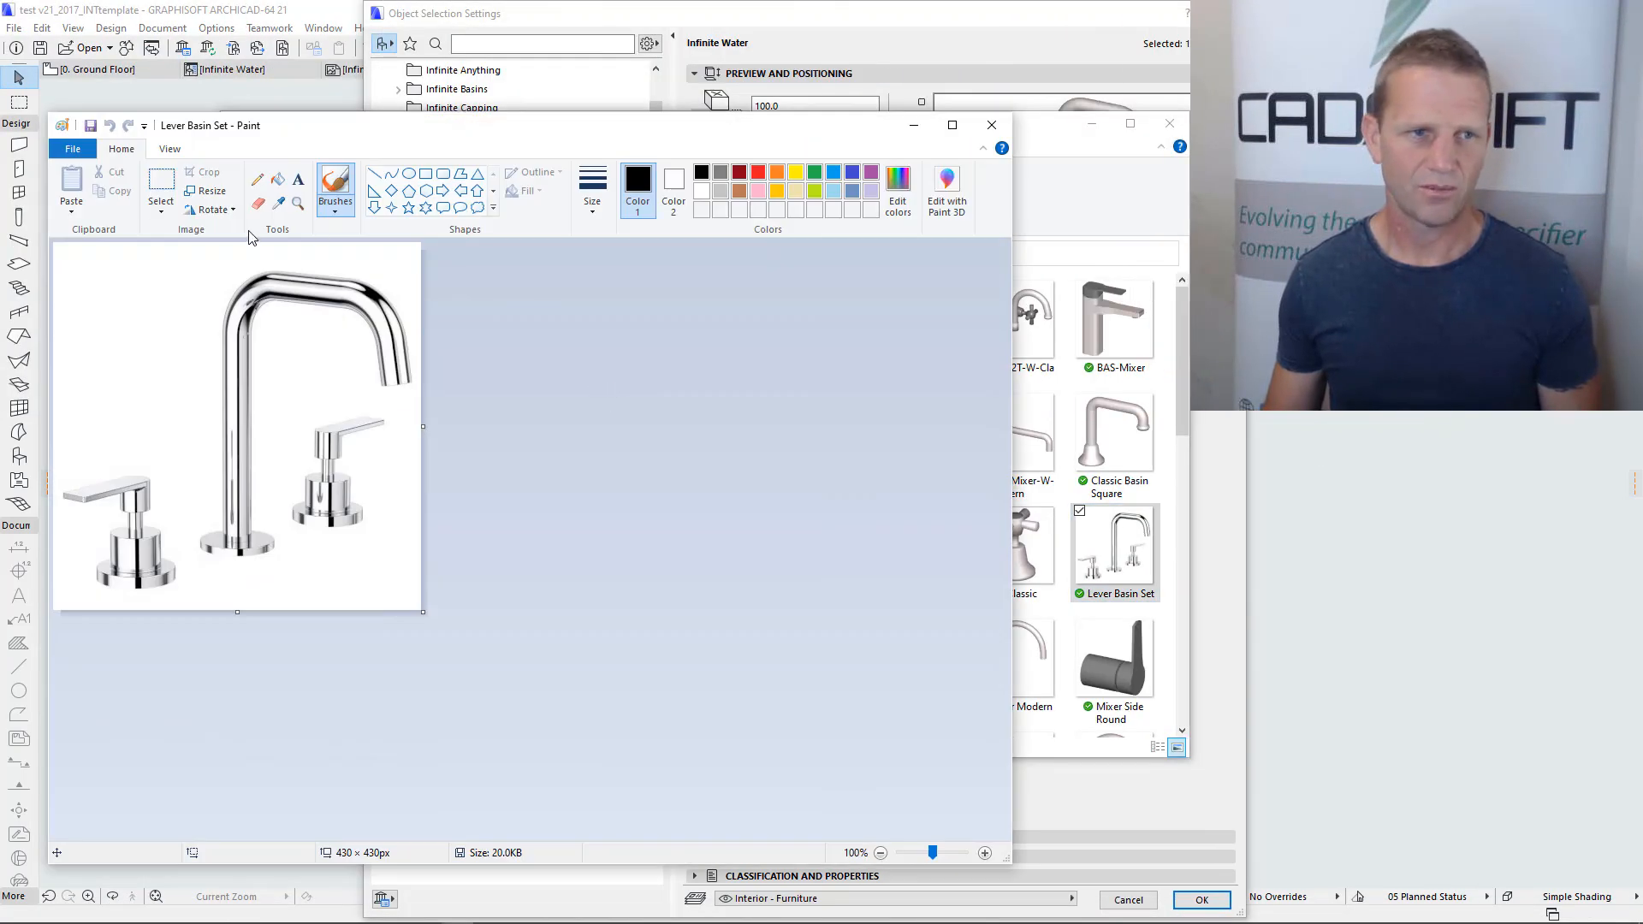
# Save a JPEG copy of the Lever Basin Set picture as Lever Spout in the Catalogue Pics folder
pyautogui.click(73, 149)
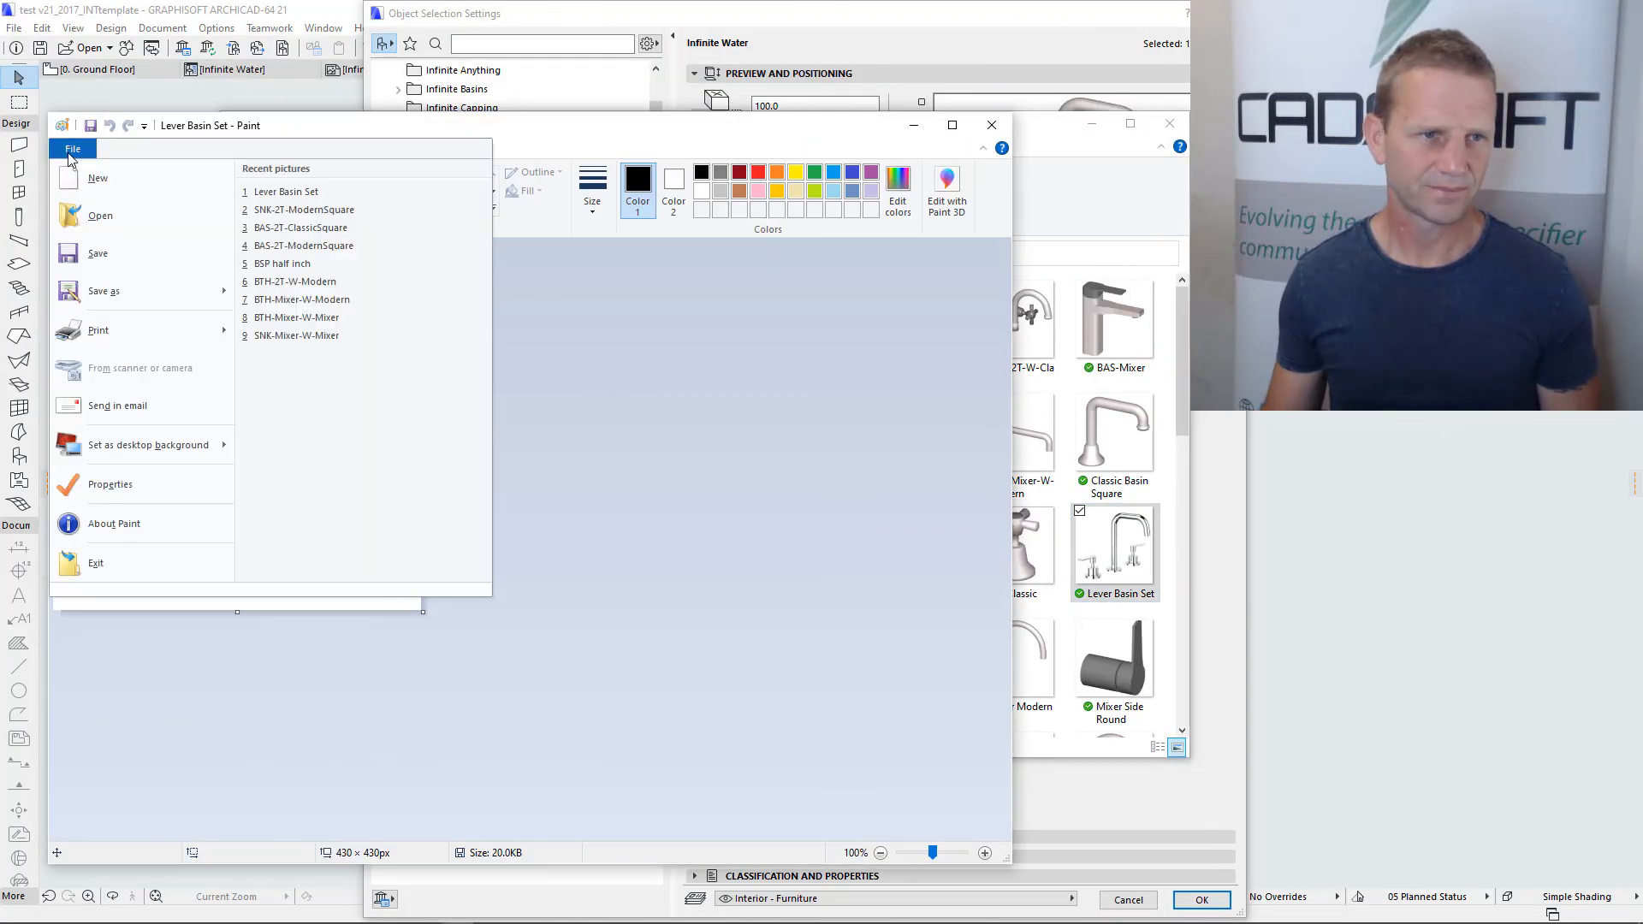
pyautogui.click(124, 294)
pyautogui.press('End')
pyautogui.hotkey('ctrl', 'shift', 'Left')
pyautogui.hotkey('ctrl', 'shift', 'Left')
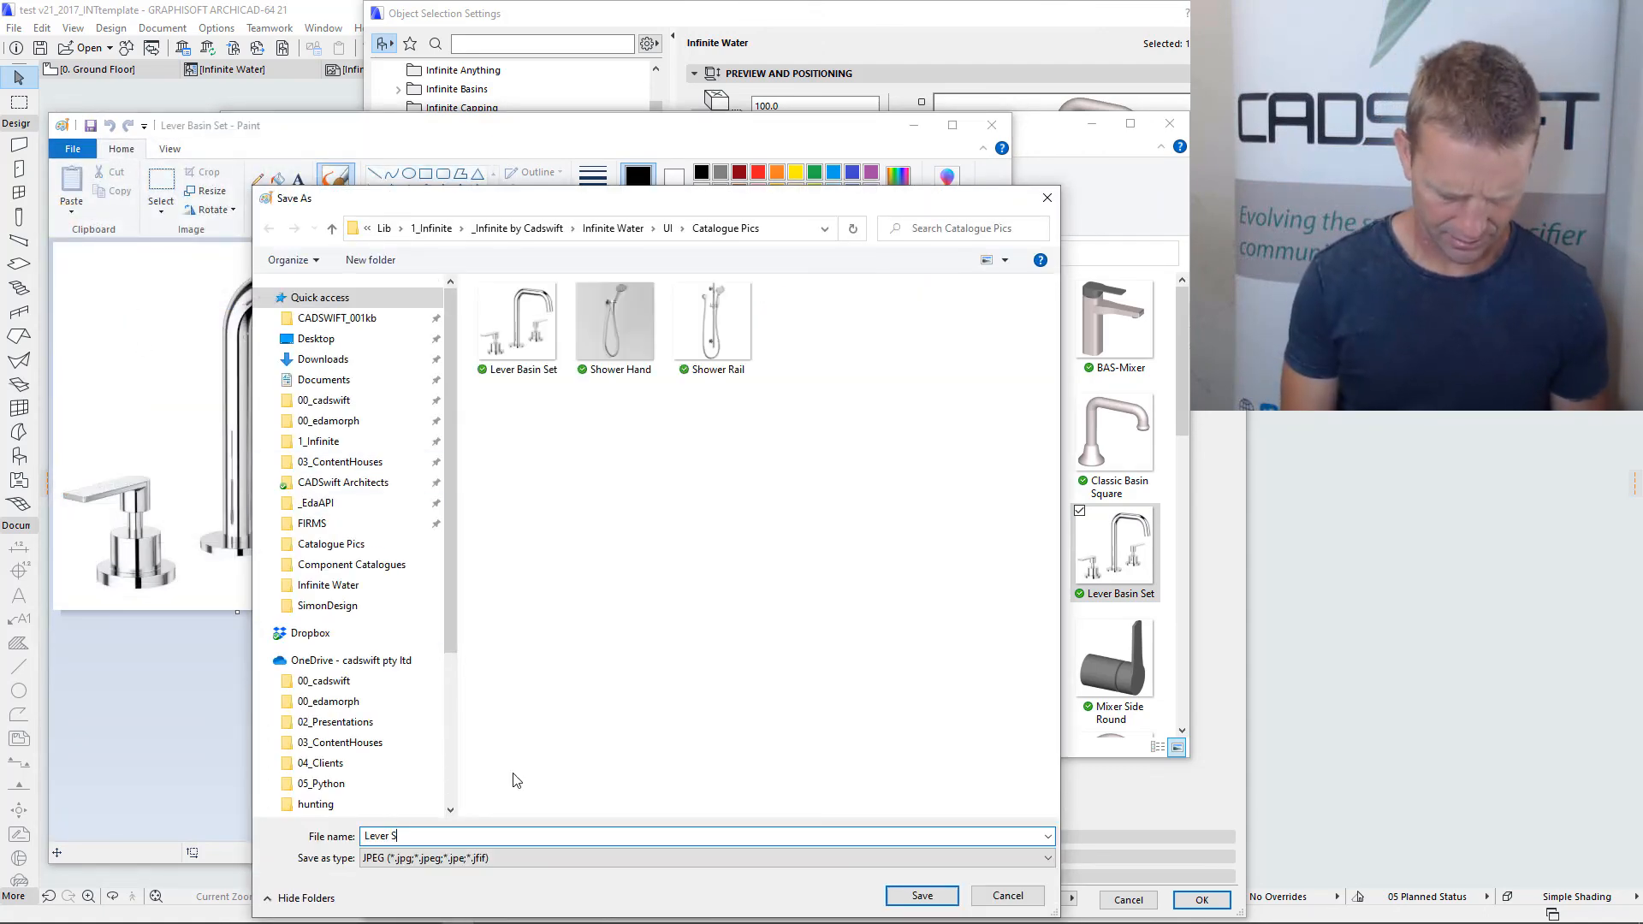
pyautogui.write('Spout')
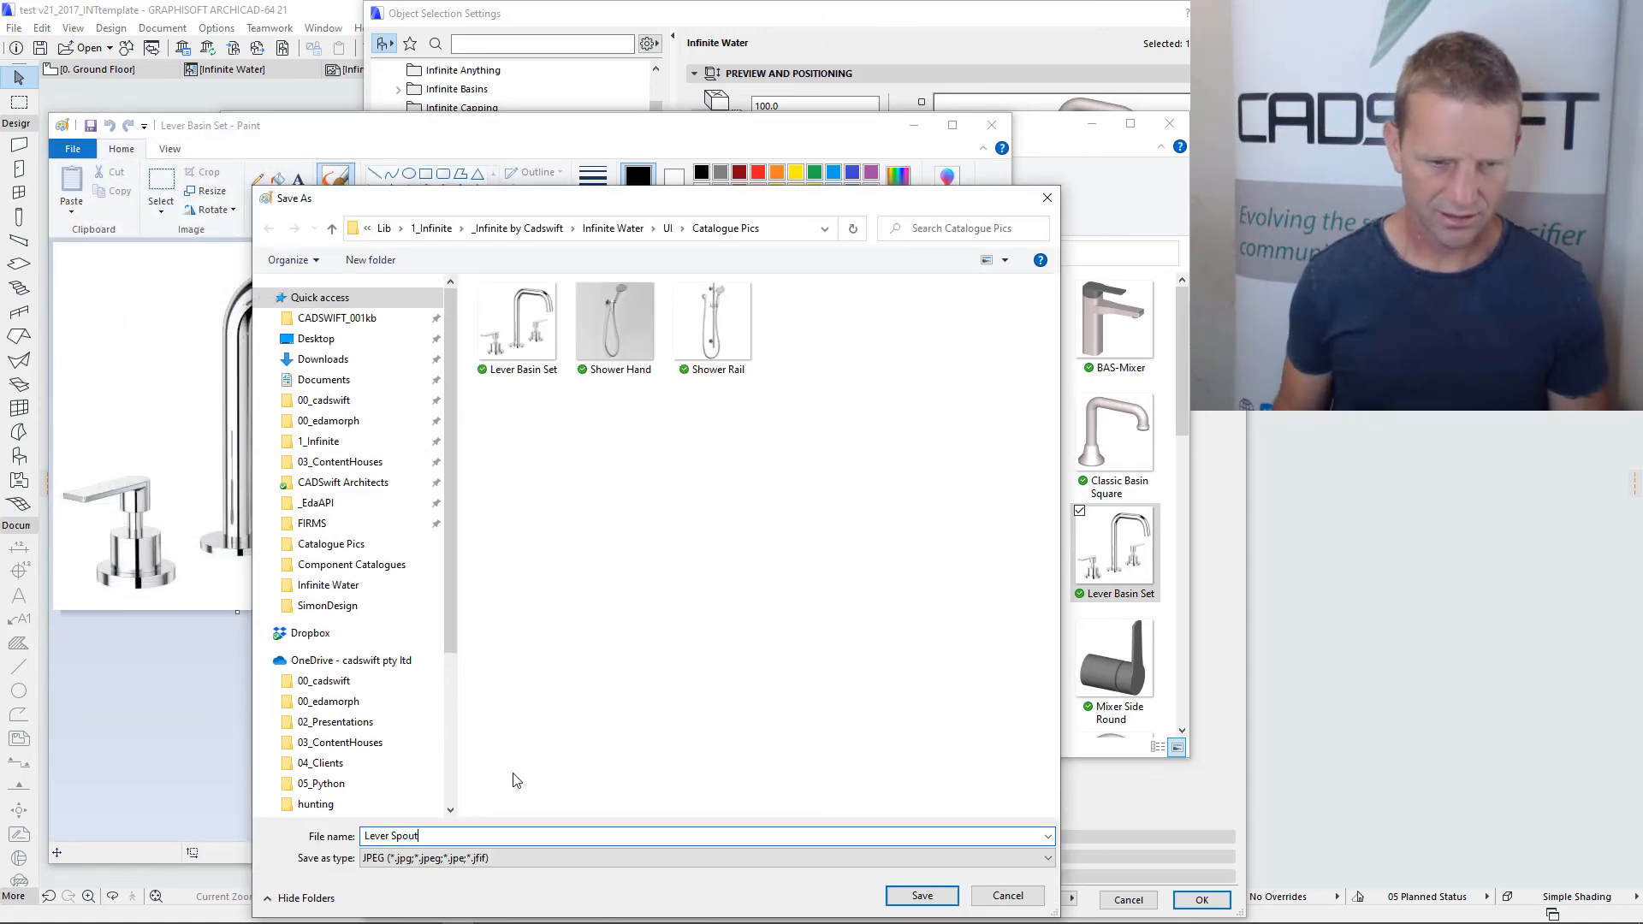
pyautogui.click(941, 893)
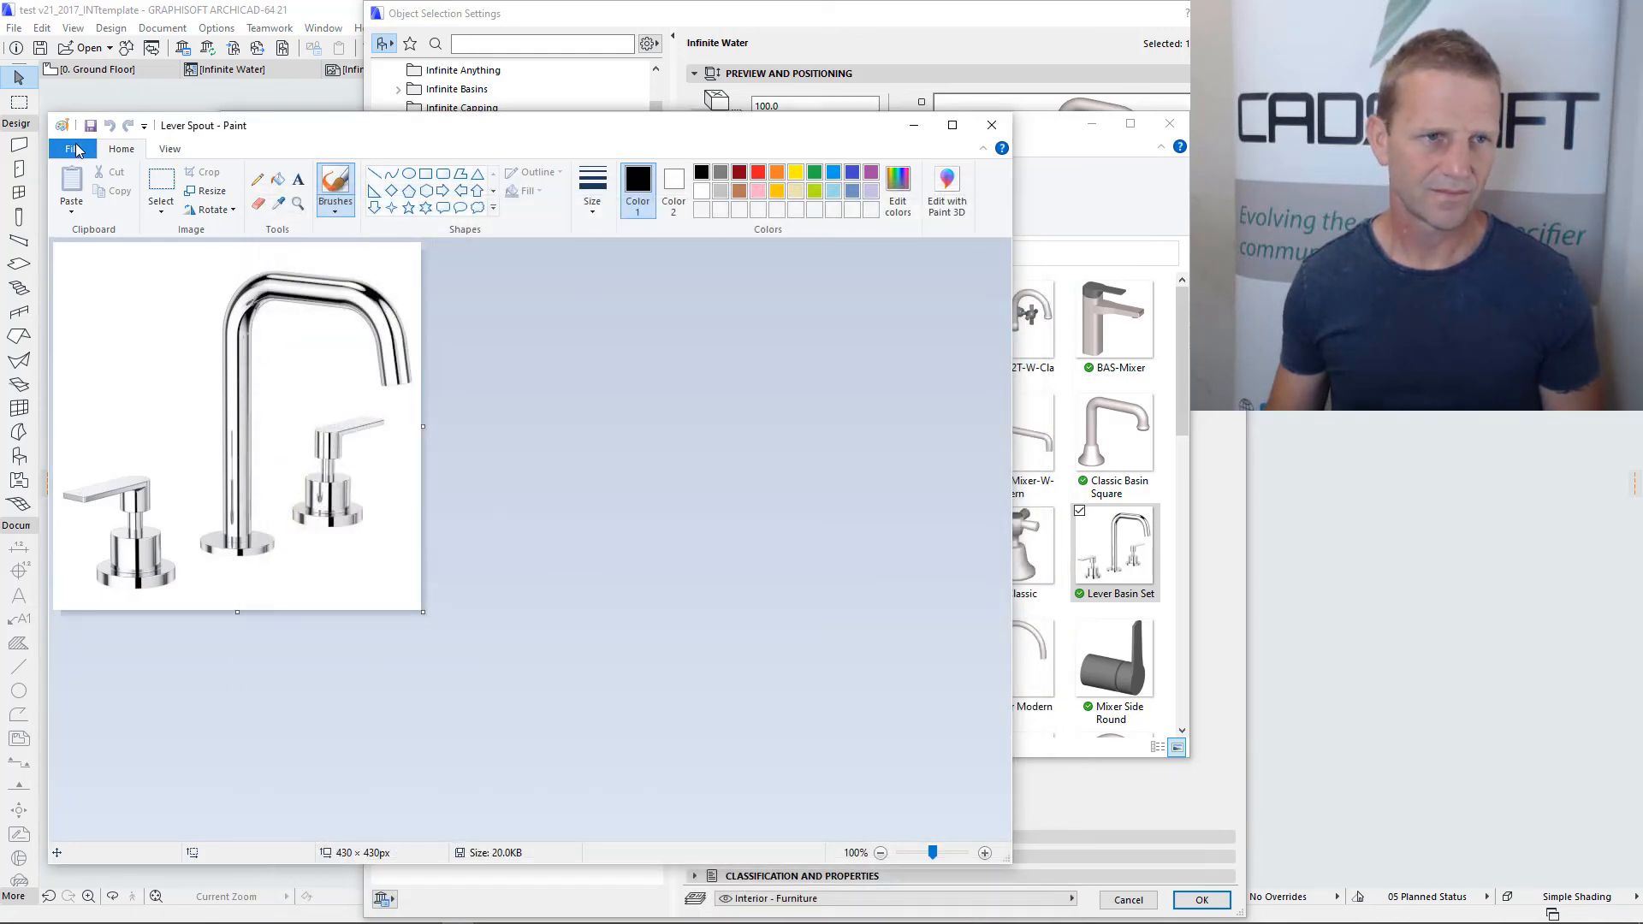
# Save another JPEG copy of the picture as Lever Tap in the same folder
pyautogui.click(73, 149)
pyautogui.click(101, 291)
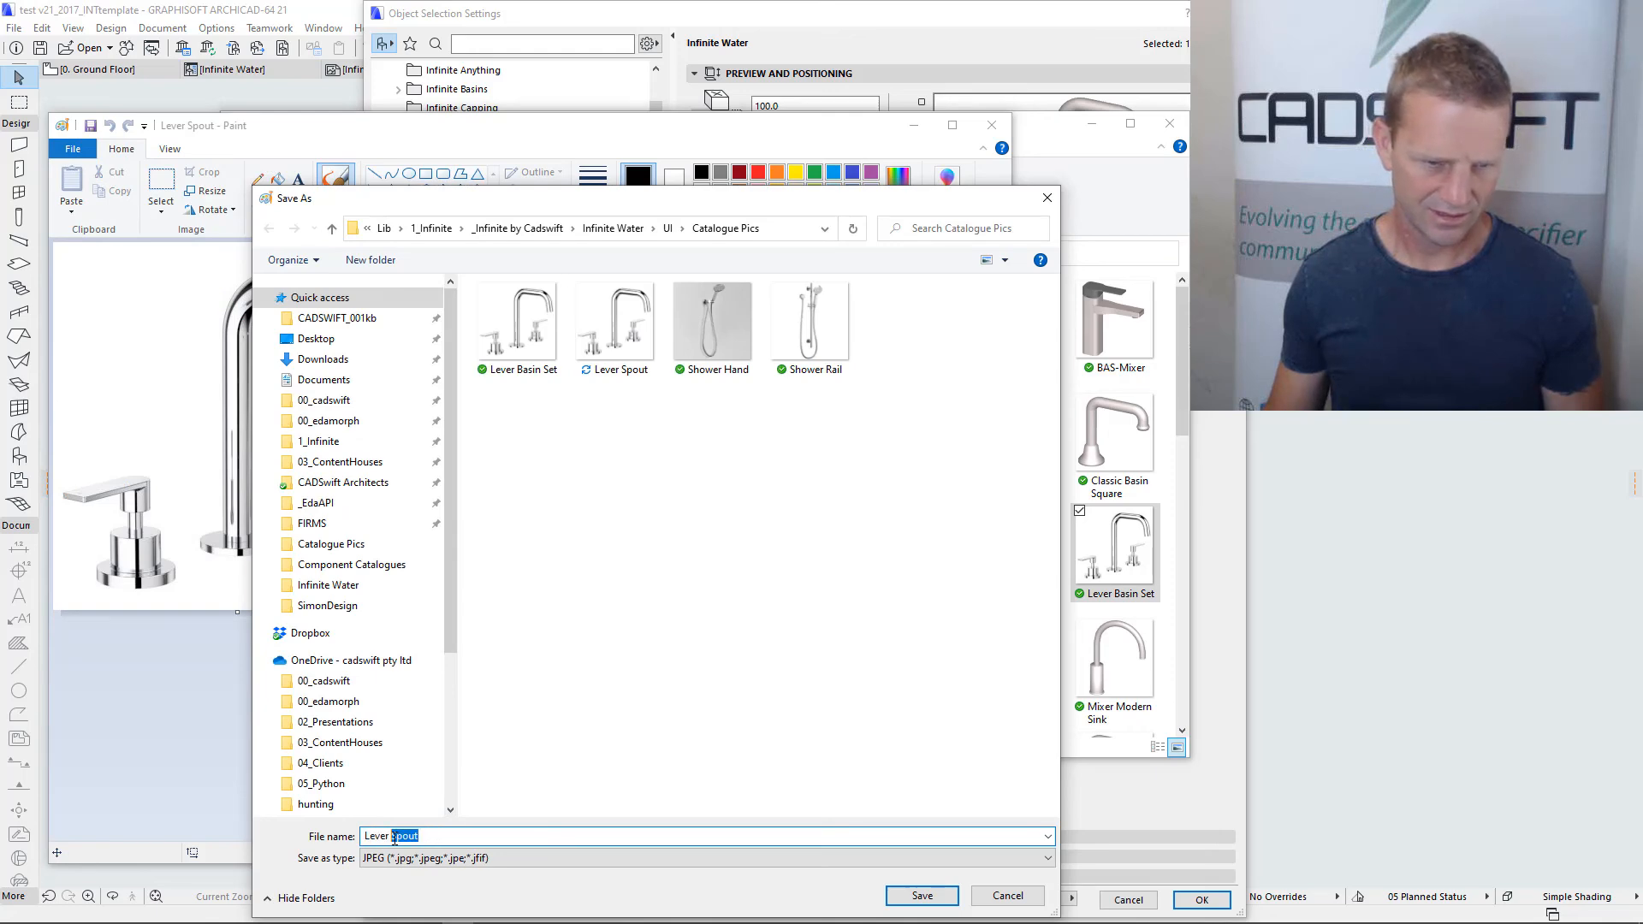
pyautogui.write('Tap')
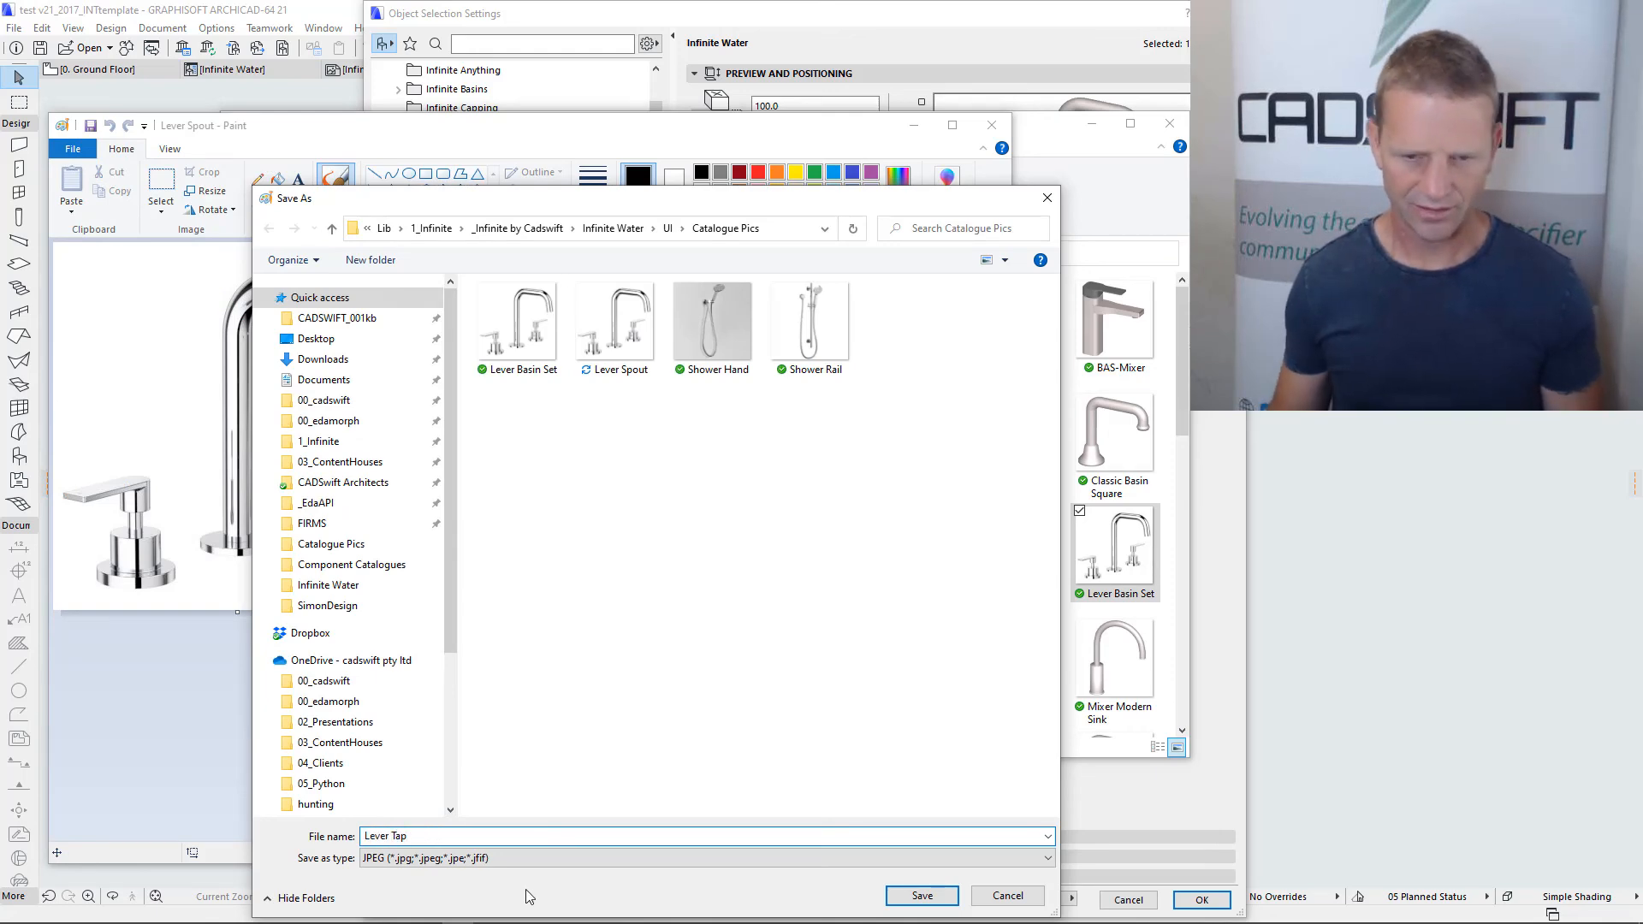
pyautogui.click(942, 902)
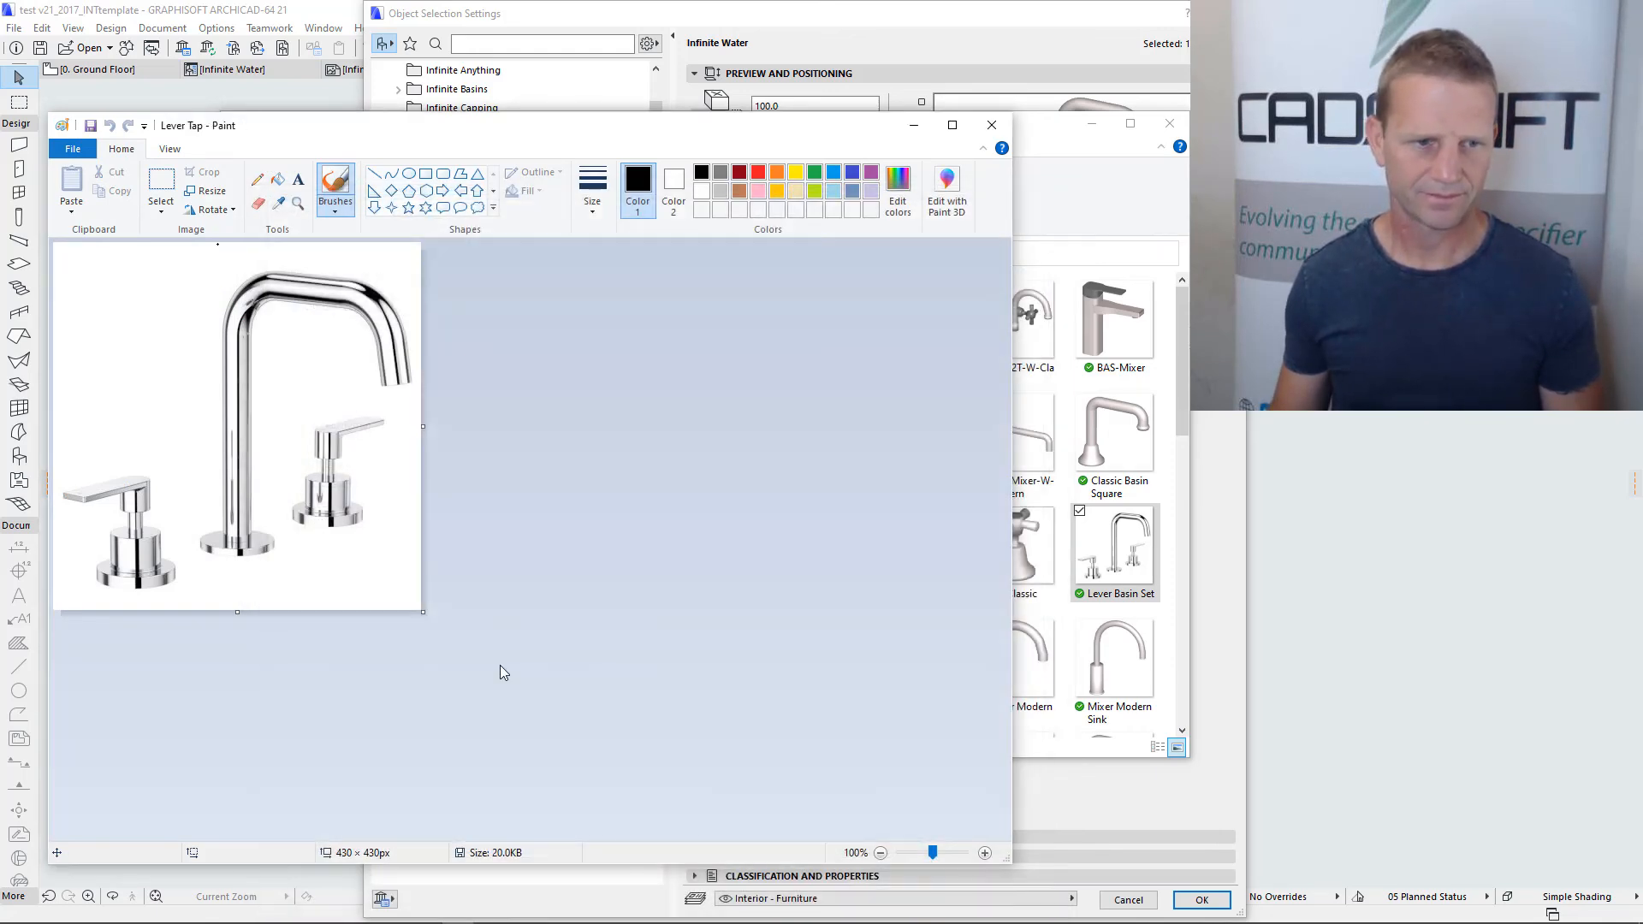
# Crop the Lever Tap picture to a square of about 164 × 164 px around the front tap and save it
pyautogui.click(170, 186)
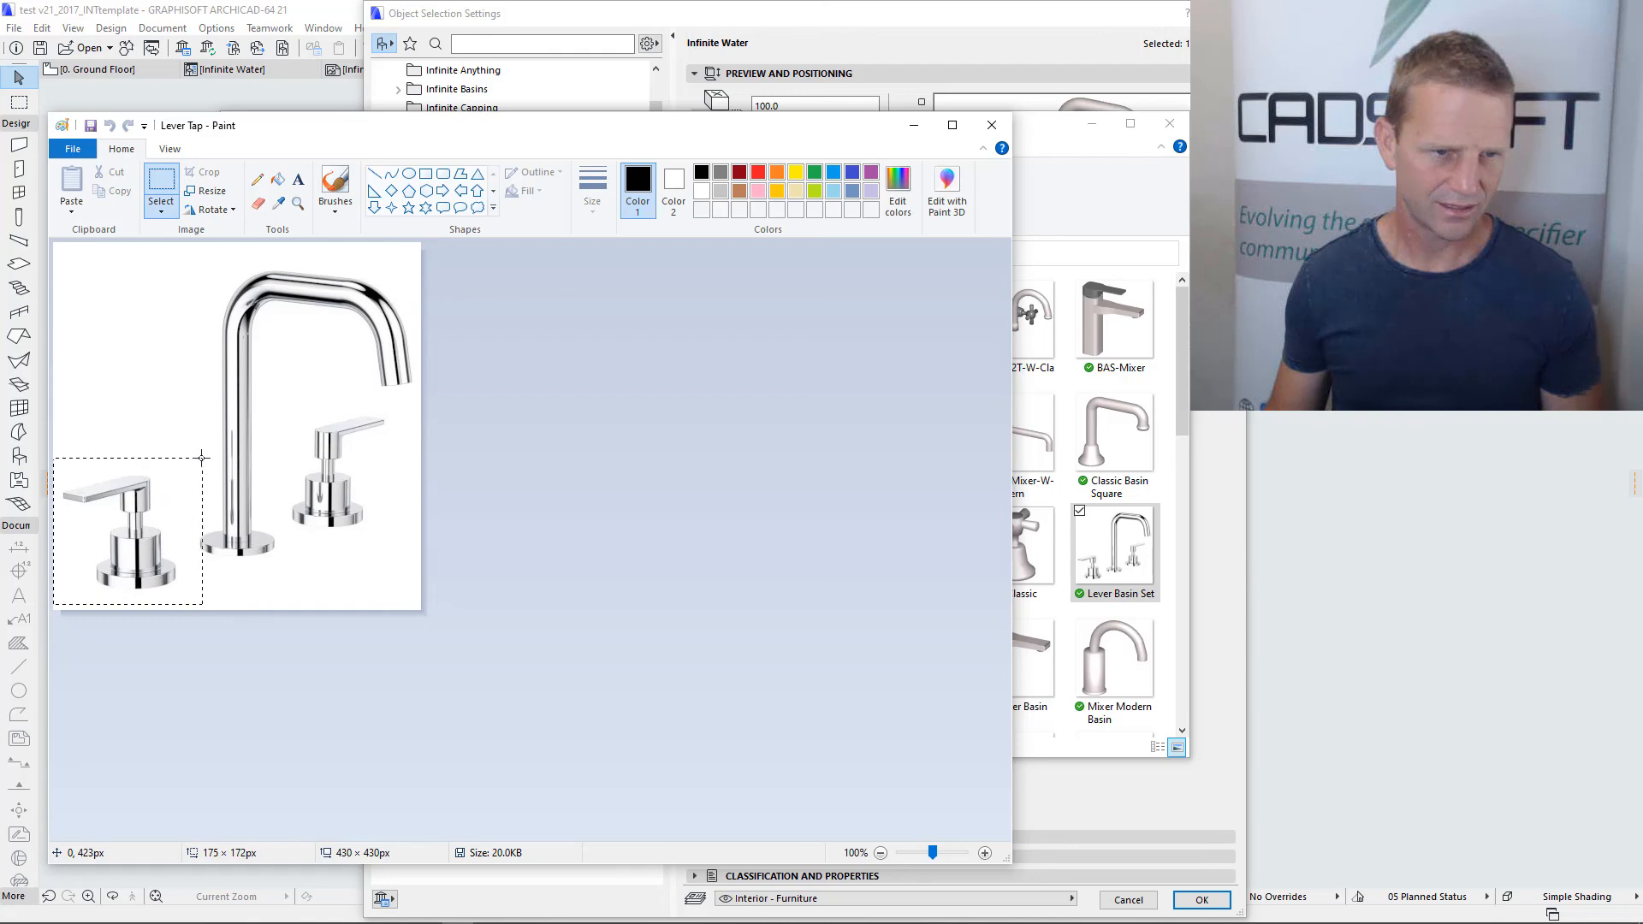
pyautogui.moveTo(195, 454); pyautogui.dragTo(194, 465)
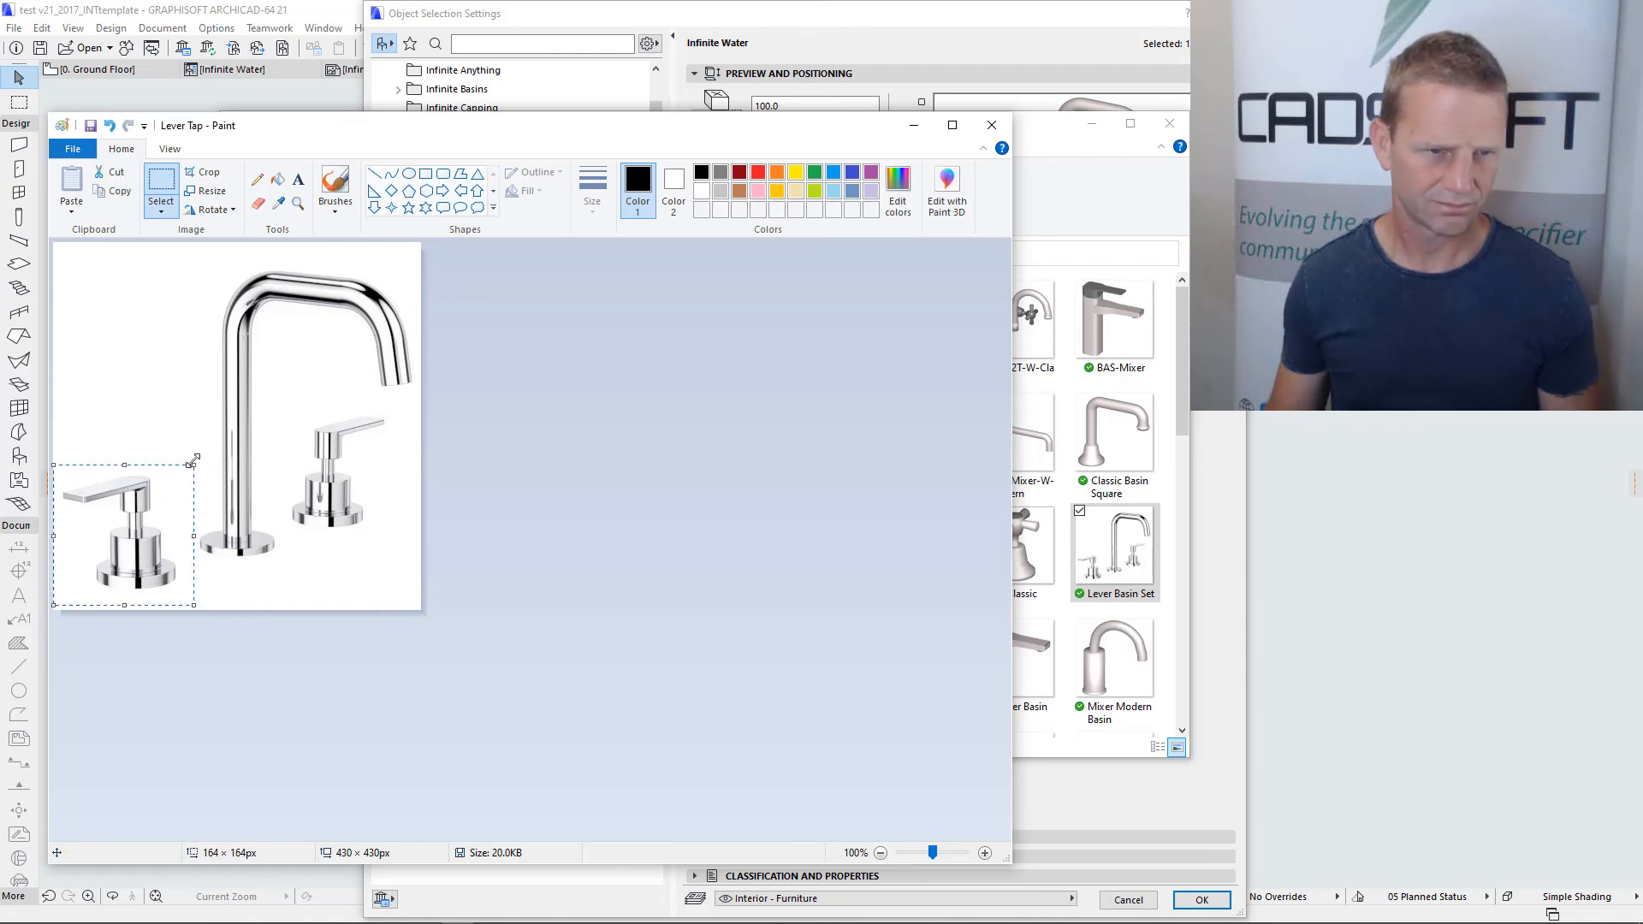
pyautogui.click(209, 173)
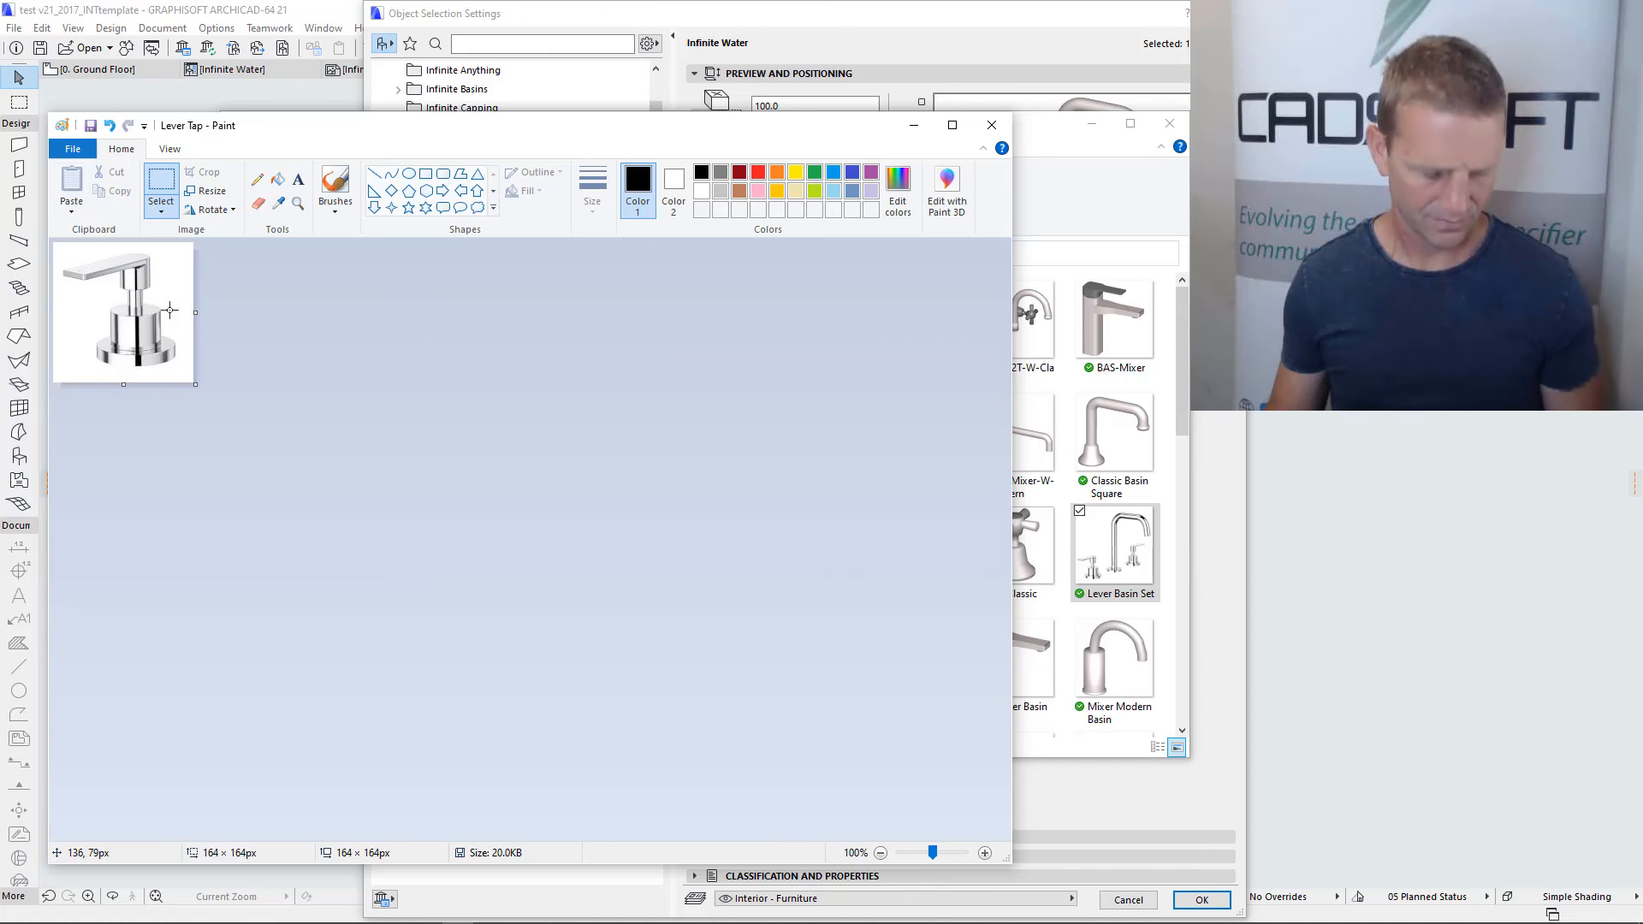
pyautogui.hotkey('ctrl', 's')
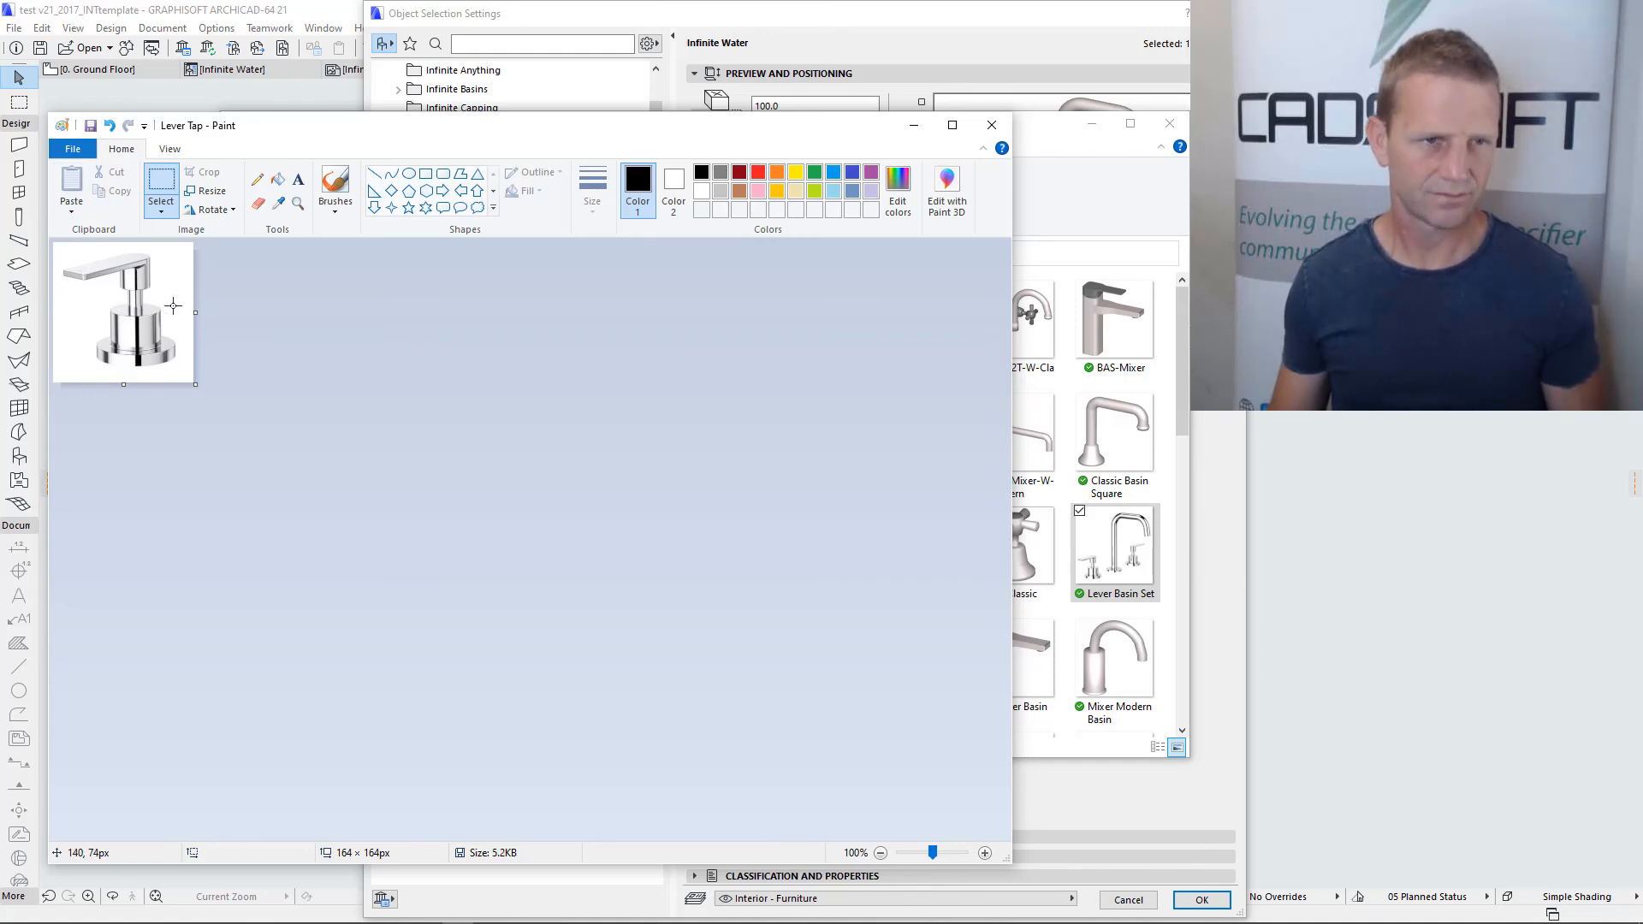
# Open the Lever Spout picture and erase both taps, leaving only the spout
pyautogui.click(72, 149)
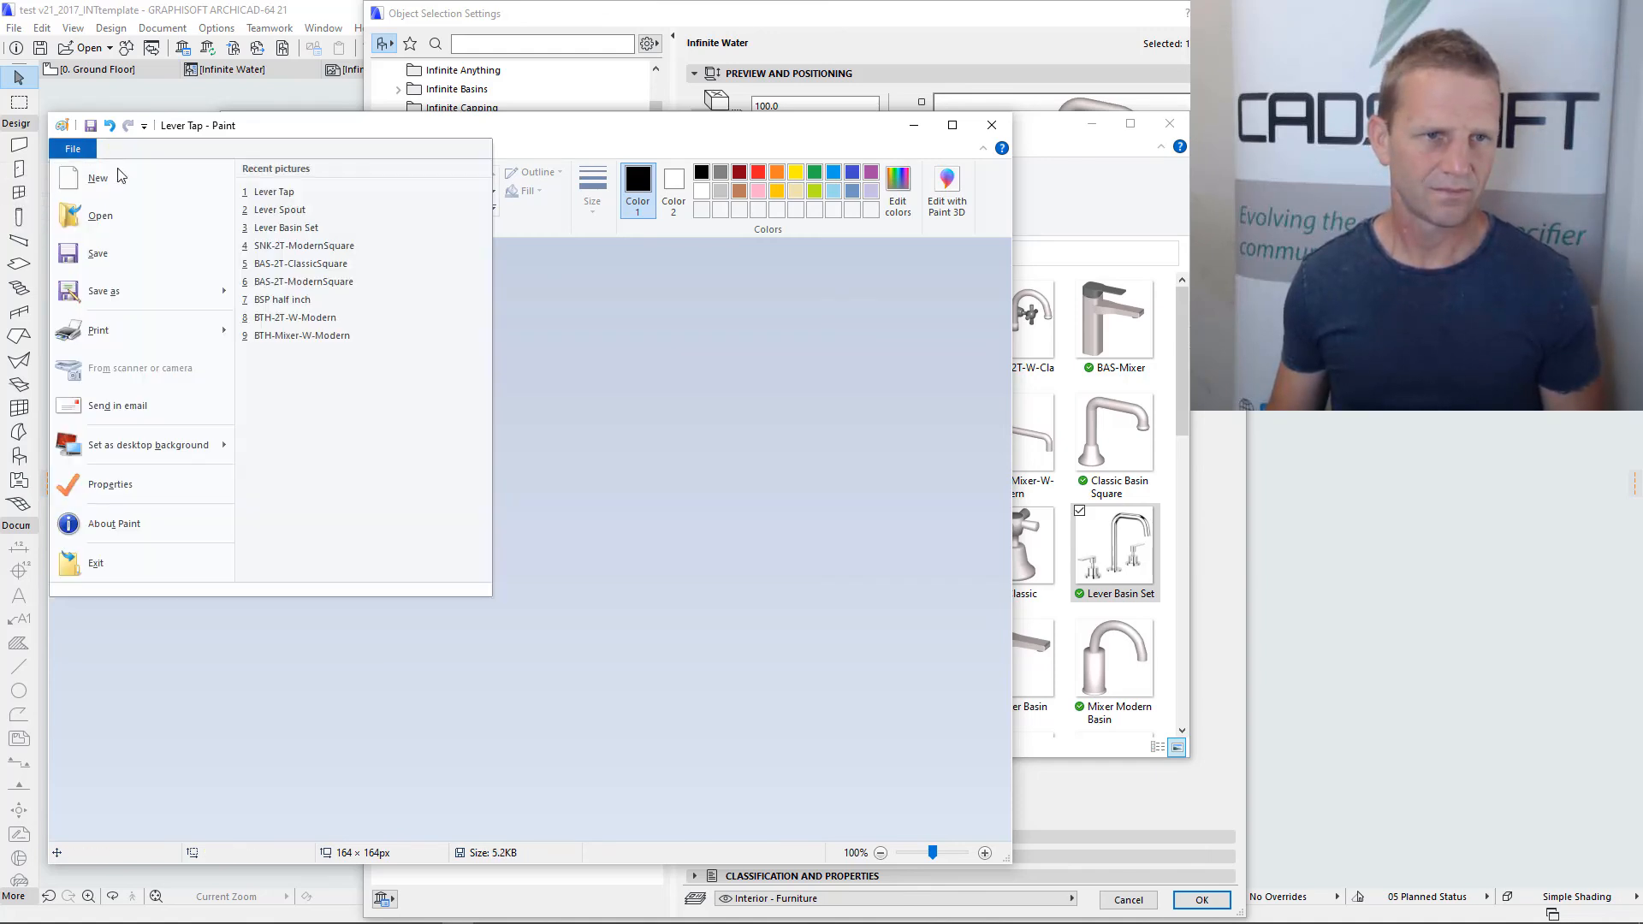
pyautogui.click(282, 209)
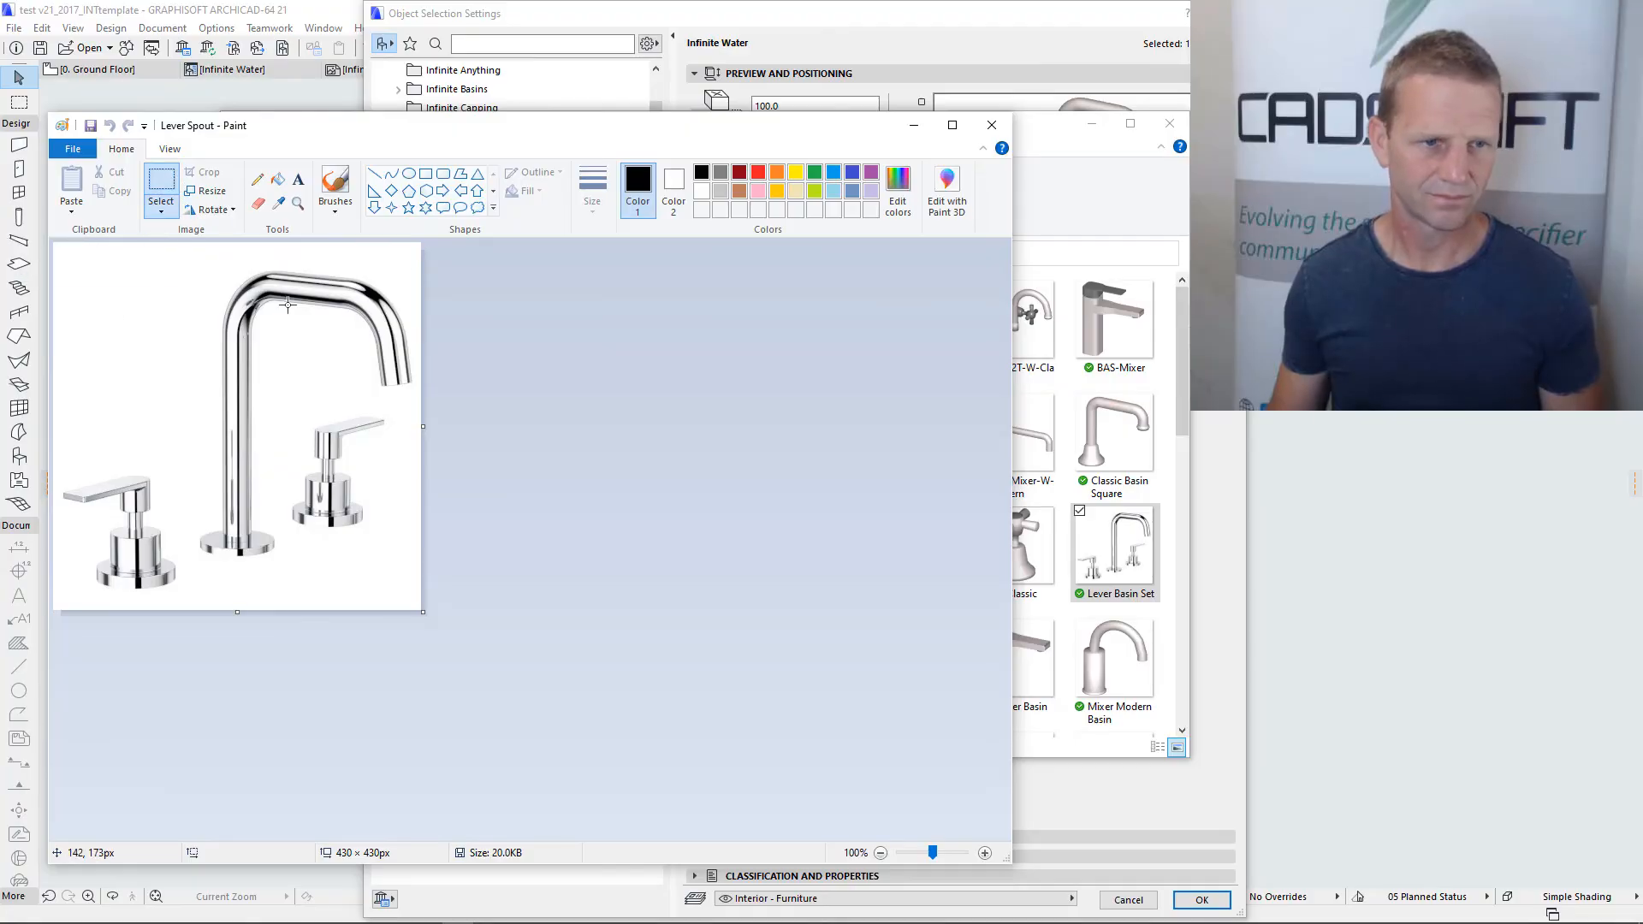
pyautogui.moveTo(188, 607); pyautogui.dragTo(64, 412)
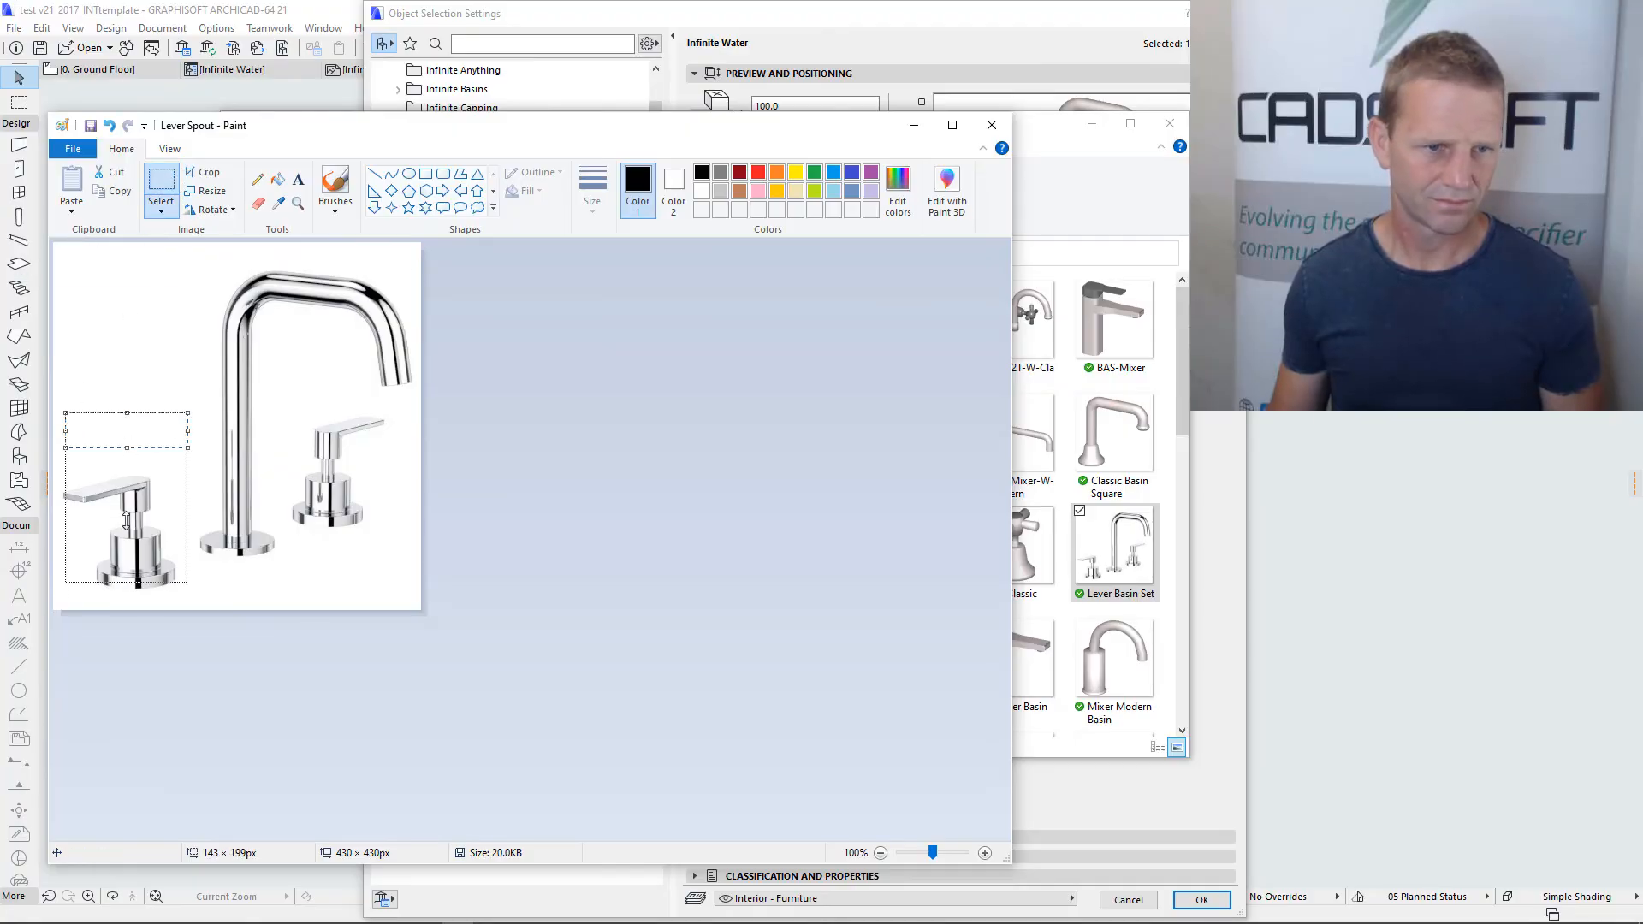
pyautogui.press('Delete')
pyautogui.moveTo(412, 495); pyautogui.dragTo(295, 410)
pyautogui.press('Delete')
pyautogui.moveTo(412, 529); pyautogui.dragTo(296, 411)
pyautogui.press('Delete')
pyautogui.click(178, 266)
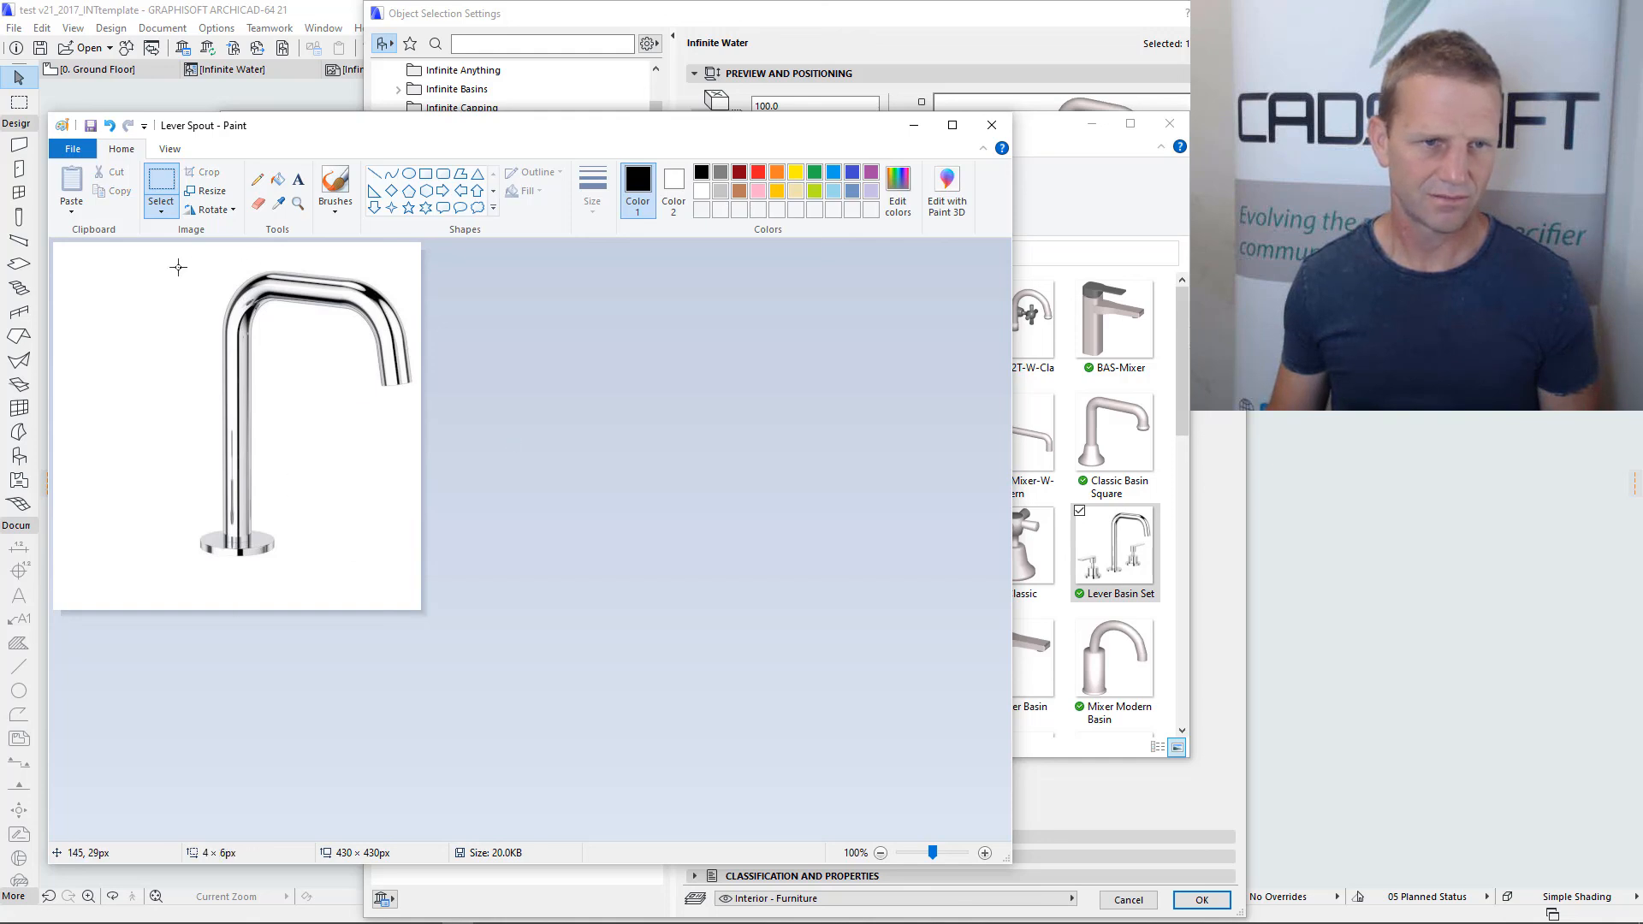
# Shrink the Lever Spout canvas to about 357 × 357 px and reposition the spout centrally within it
pyautogui.moveTo(334, 497); pyautogui.dragTo(212, 479)
pyautogui.moveTo(237, 612); pyautogui.dragTo(238, 555)
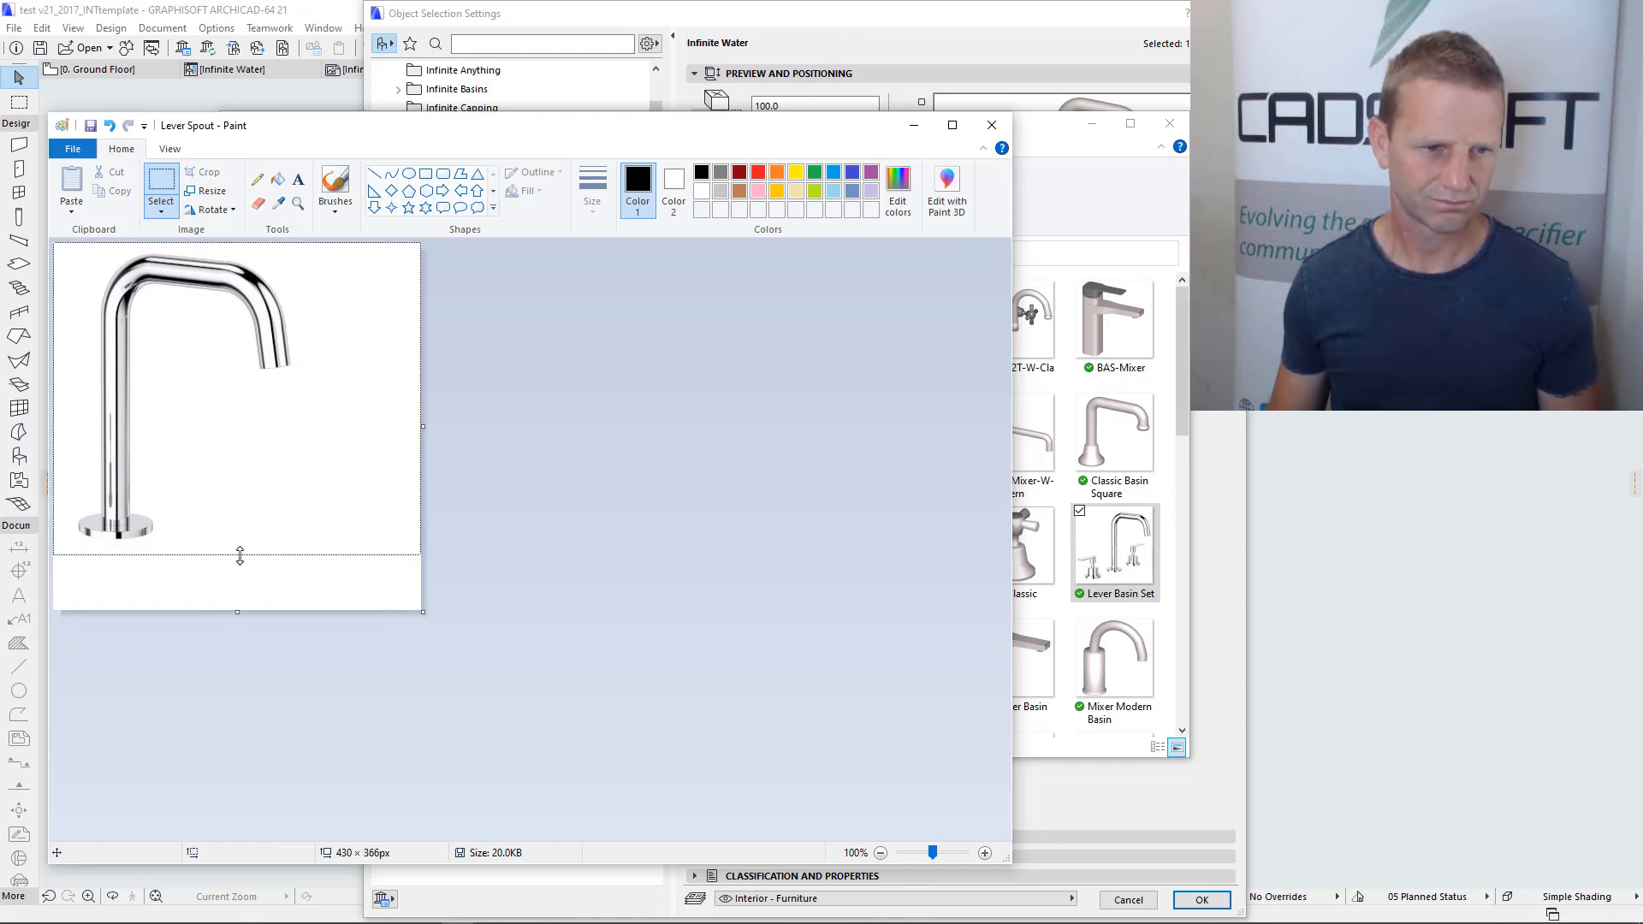
pyautogui.moveTo(423, 399); pyautogui.dragTo(339, 388)
pyautogui.moveTo(195, 557); pyautogui.dragTo(197, 547)
pyautogui.moveTo(340, 396); pyautogui.dragTo(358, 396)
pyautogui.moveTo(315, 246); pyautogui.dragTo(54, 546)
pyautogui.moveTo(197, 402); pyautogui.dragTo(219, 402)
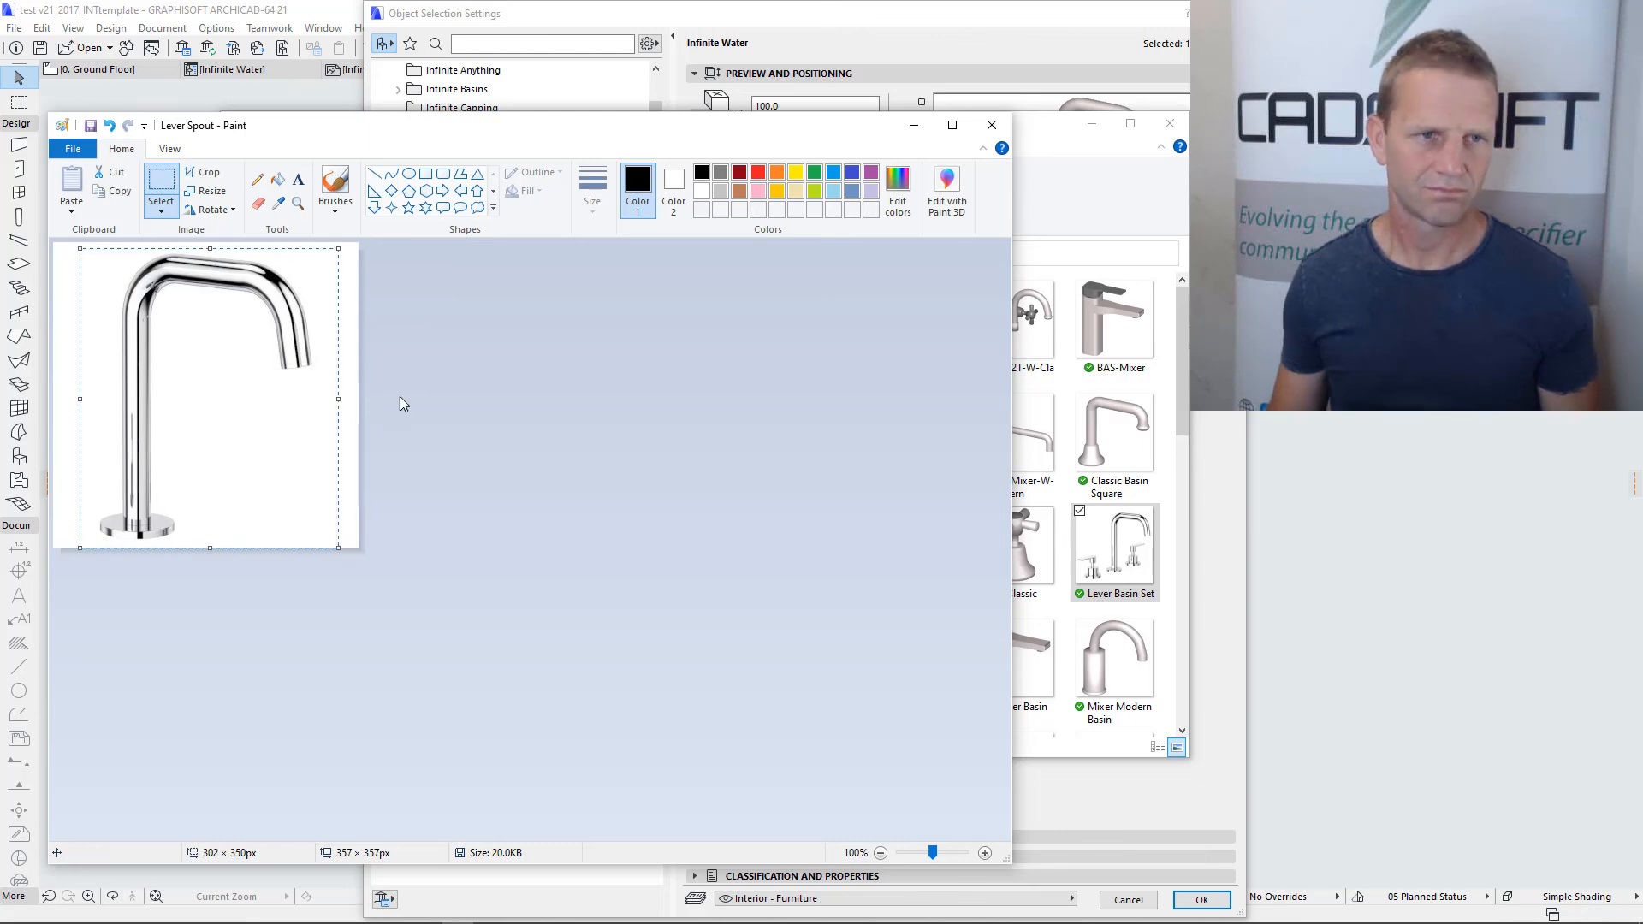
# Save and close the Lever Spout picture and minimise the Catalogue Pics folder to return to the object settings
pyautogui.click(399, 397)
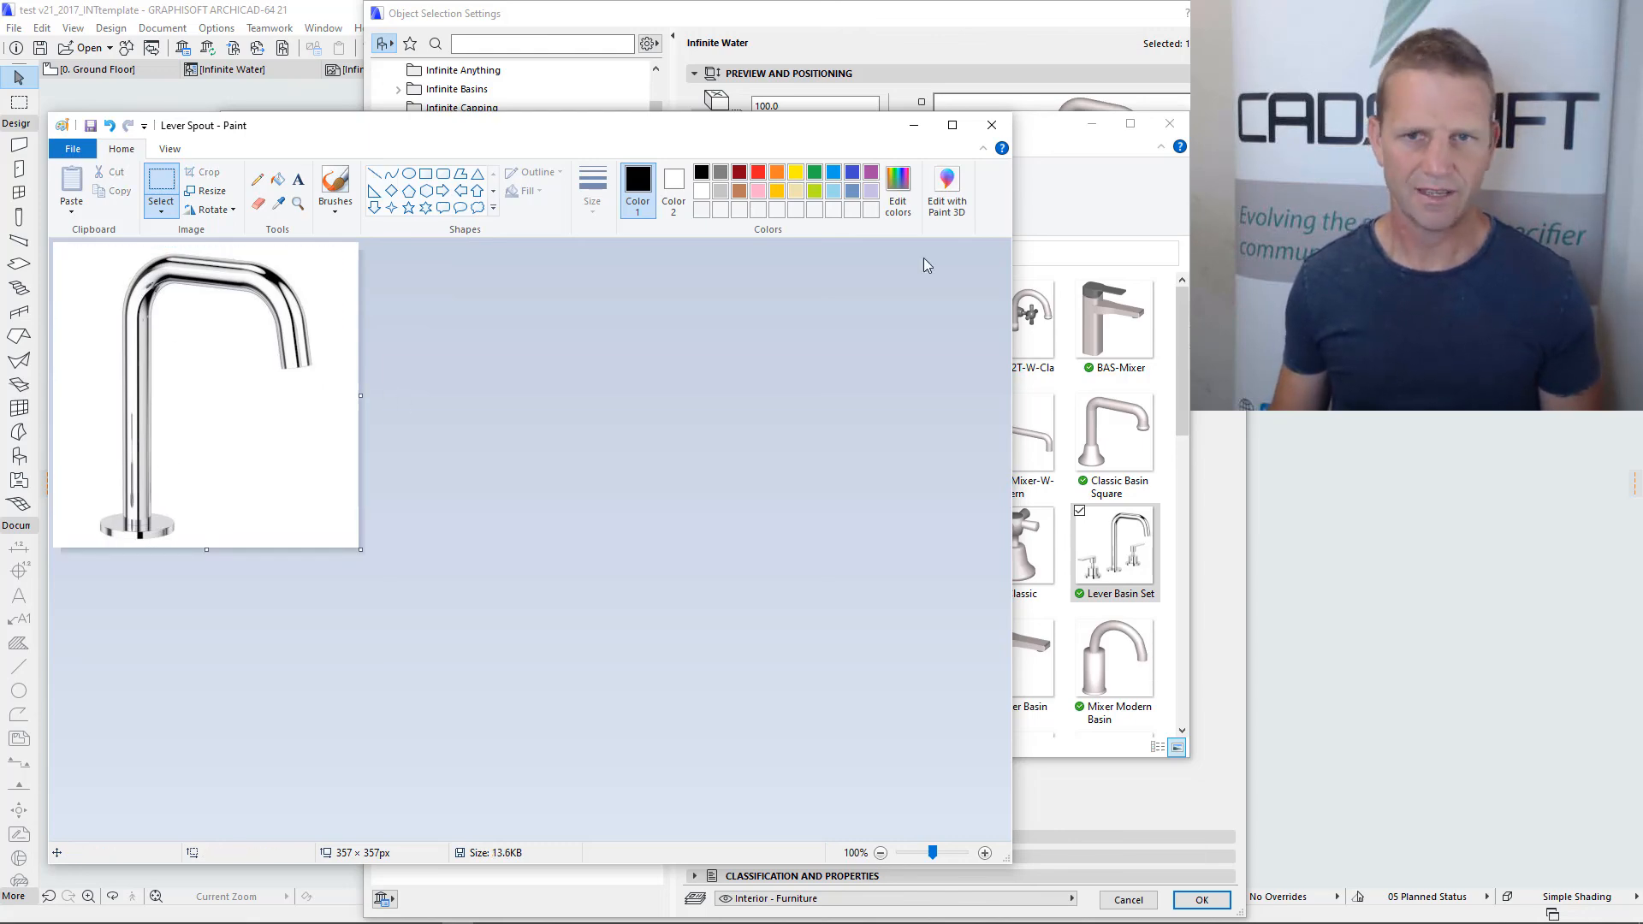
pyautogui.click(992, 125)
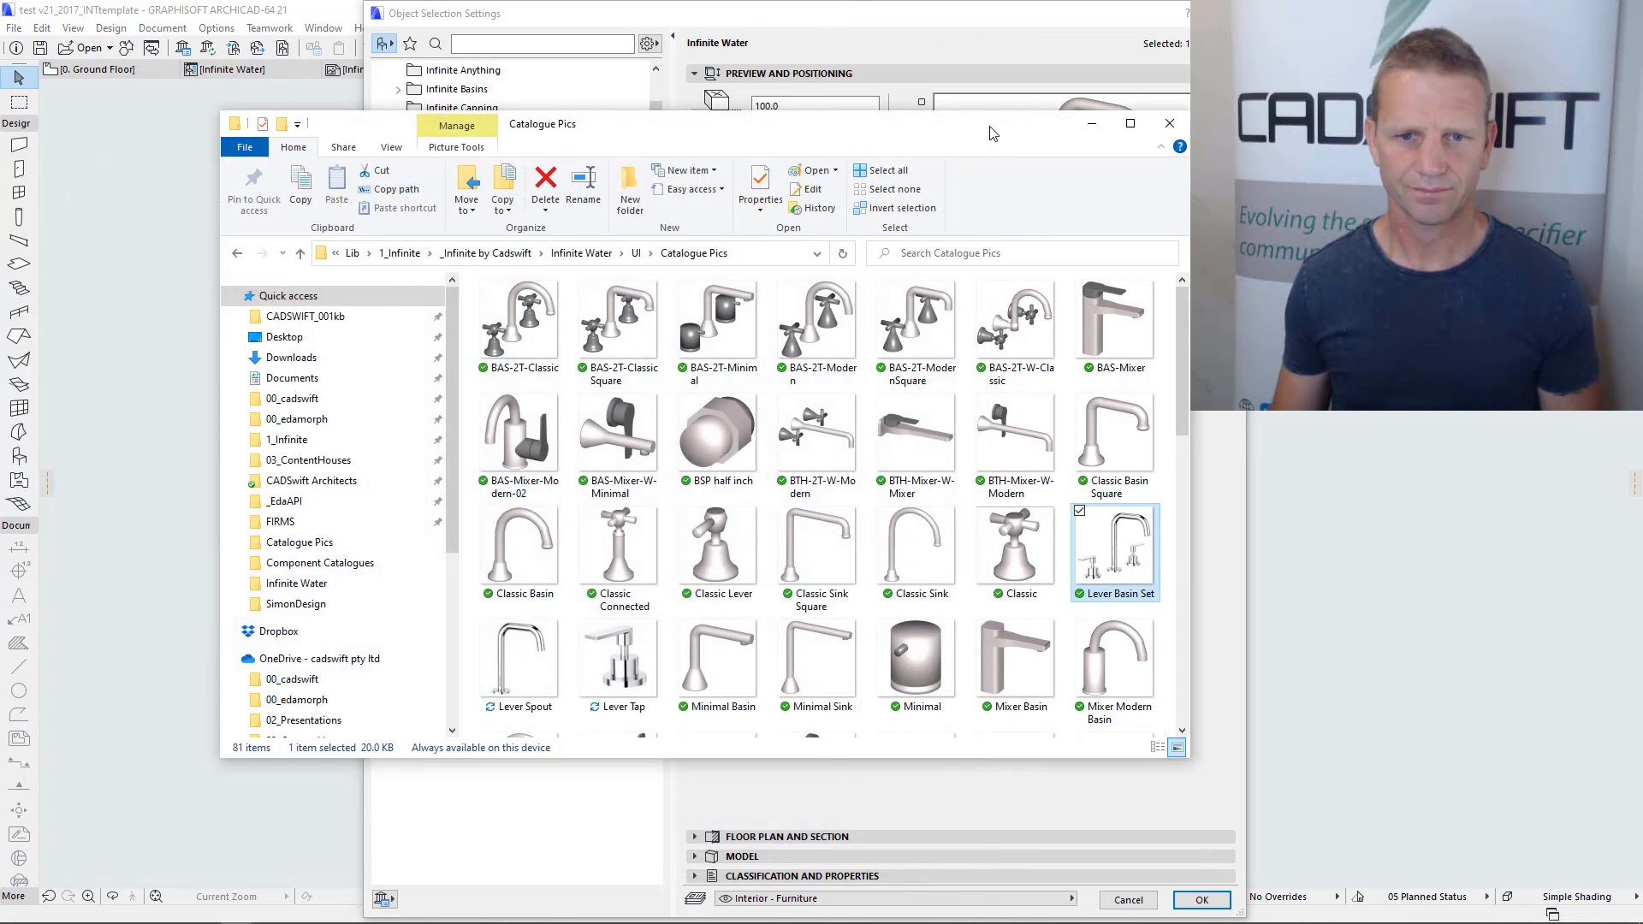
pyautogui.click(1090, 127)
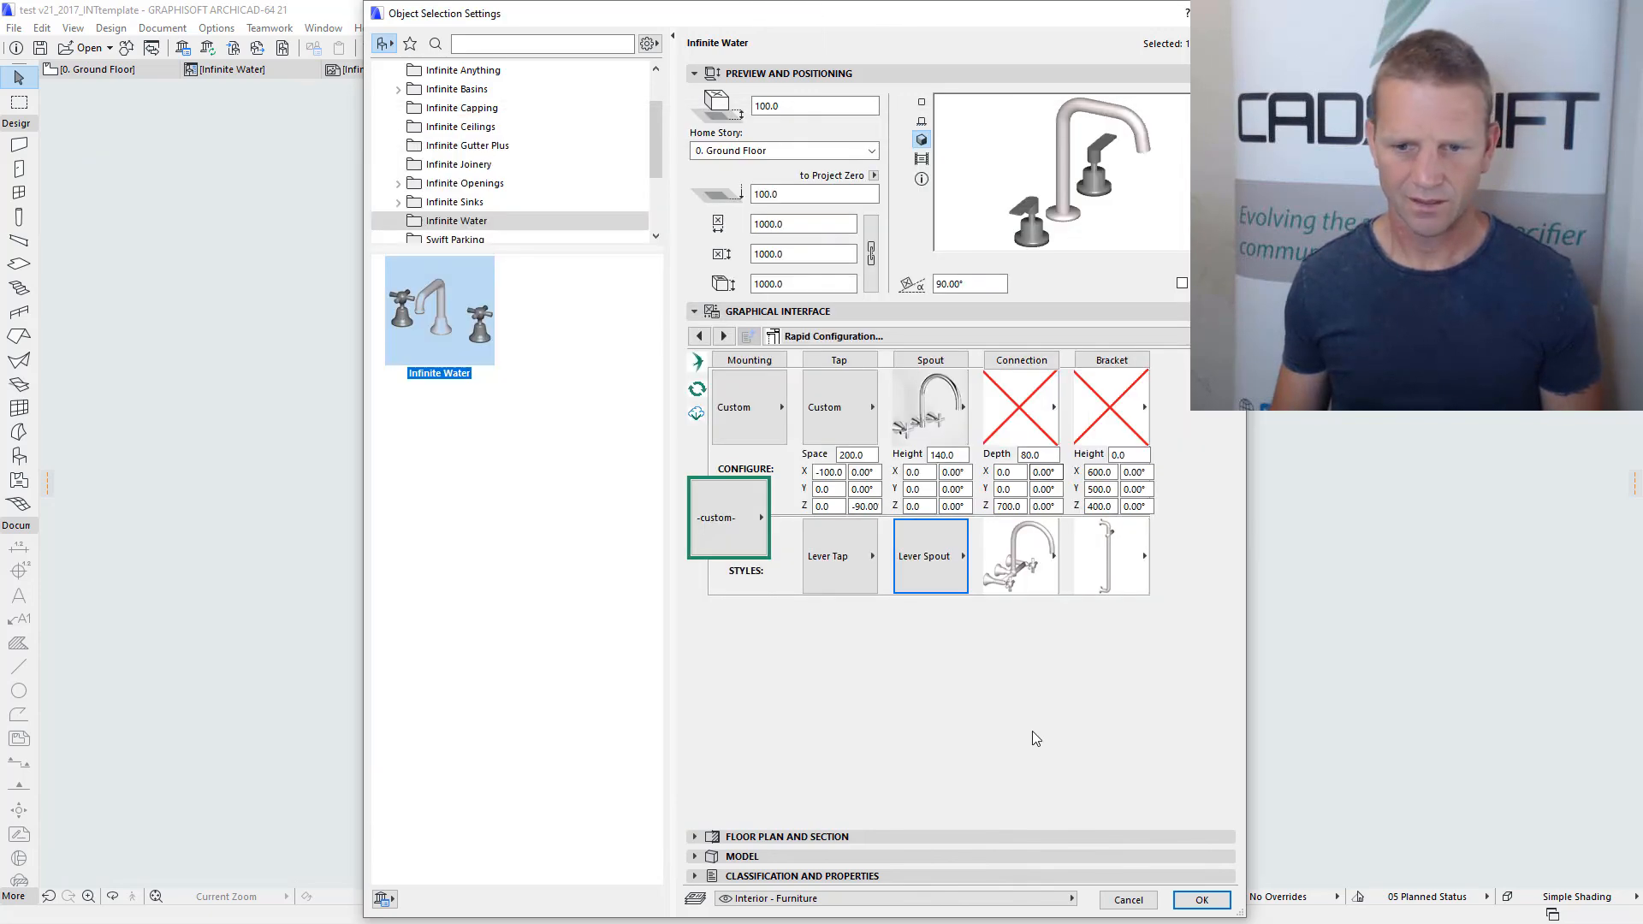
# Confirm the Infinite Water object settings, dismiss the library loading report and reopen the object's settings
pyautogui.click(1202, 899)
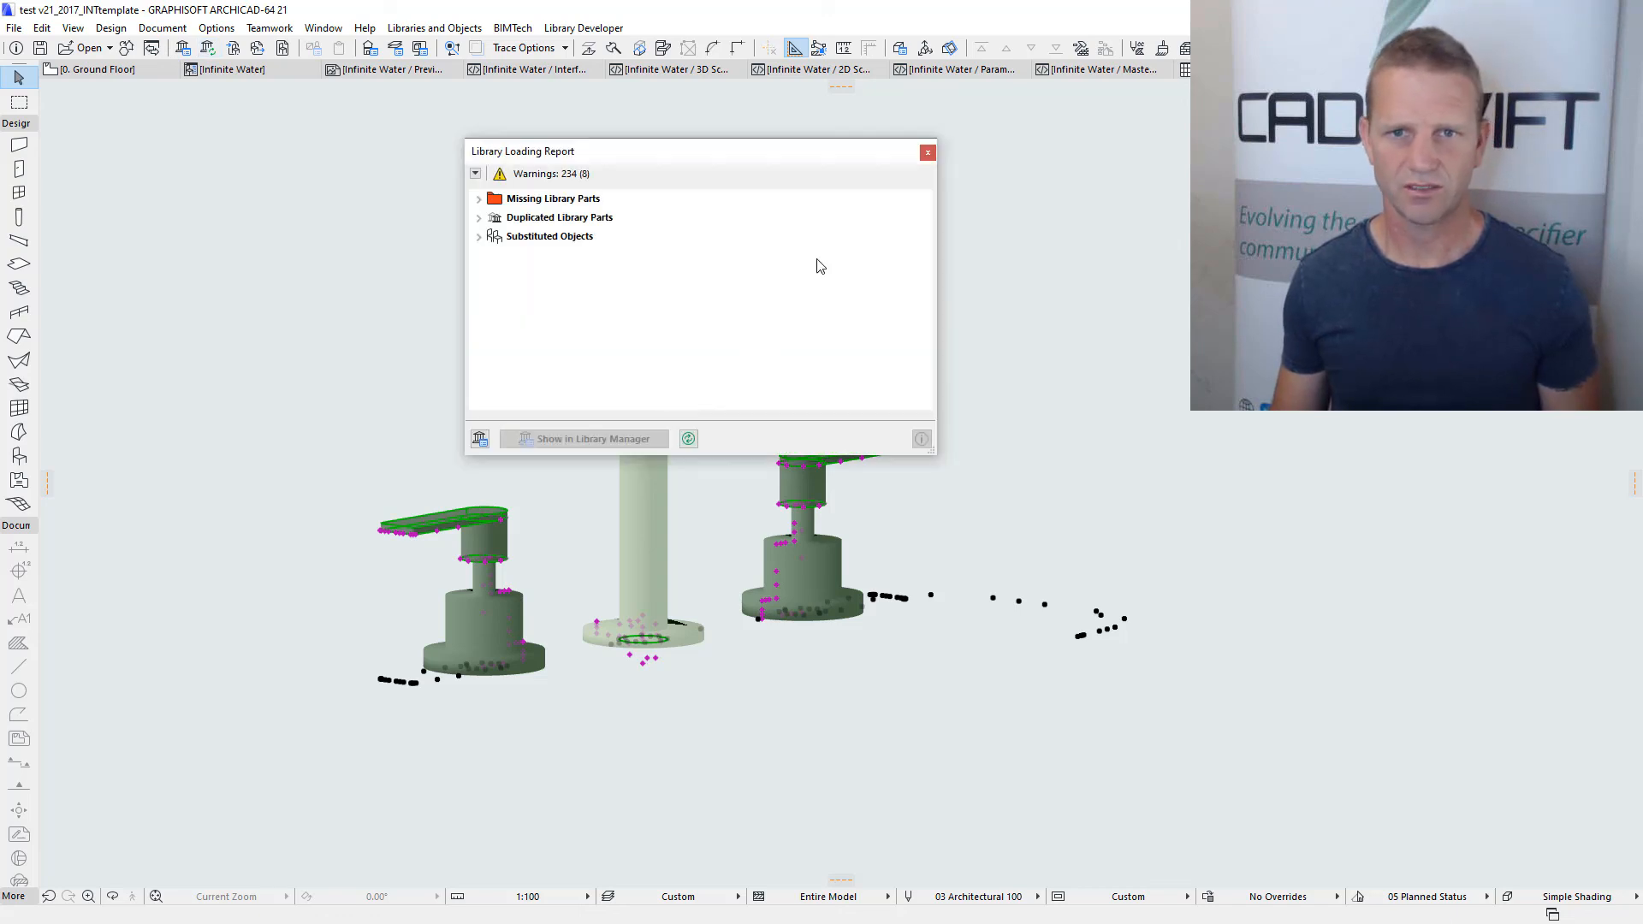
pyautogui.click(928, 152)
pyautogui.hotkey('ctrl', 't')
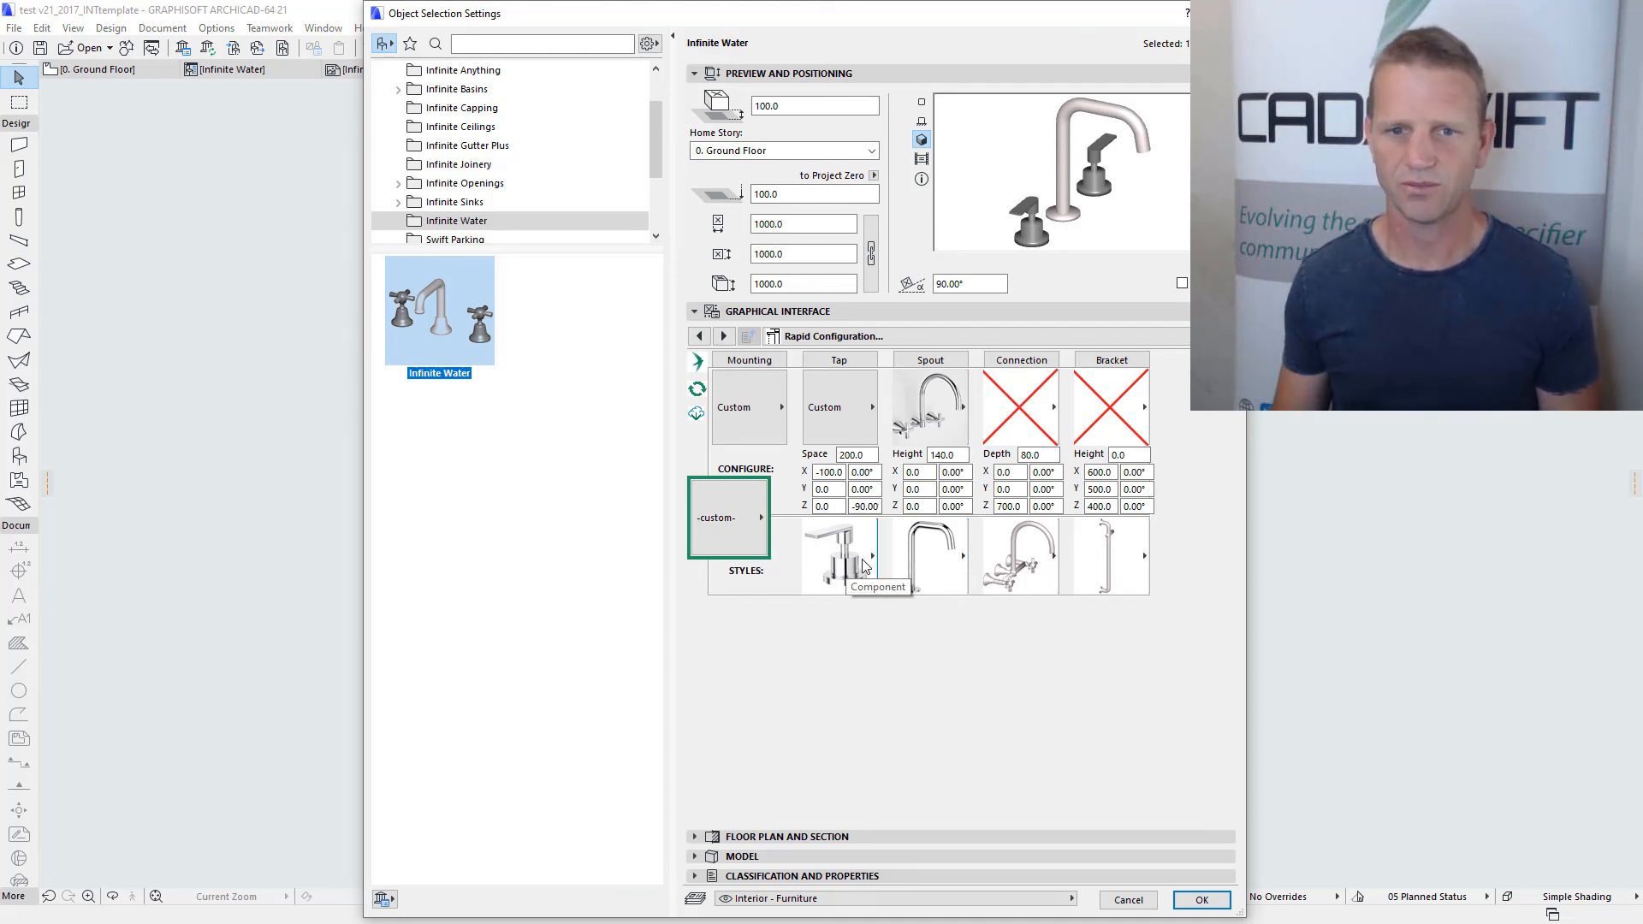
# Load the Lever Basin Set configuration to check its tap and spout style pictures, and return the configuration to custom
pyautogui.click(712, 516)
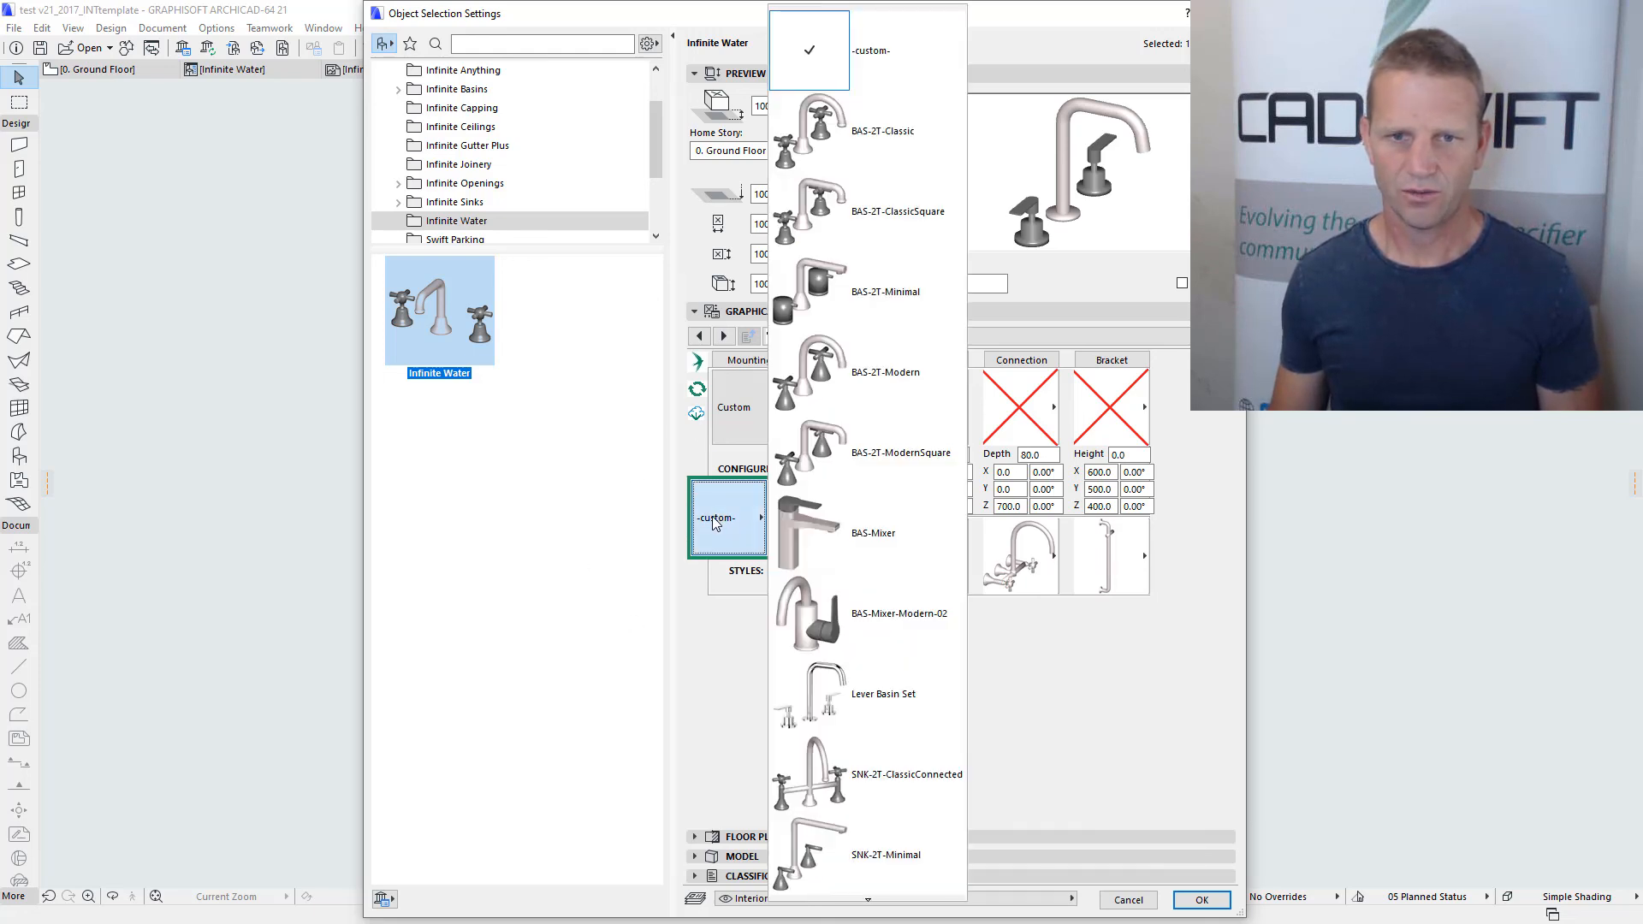
pyautogui.click(909, 690)
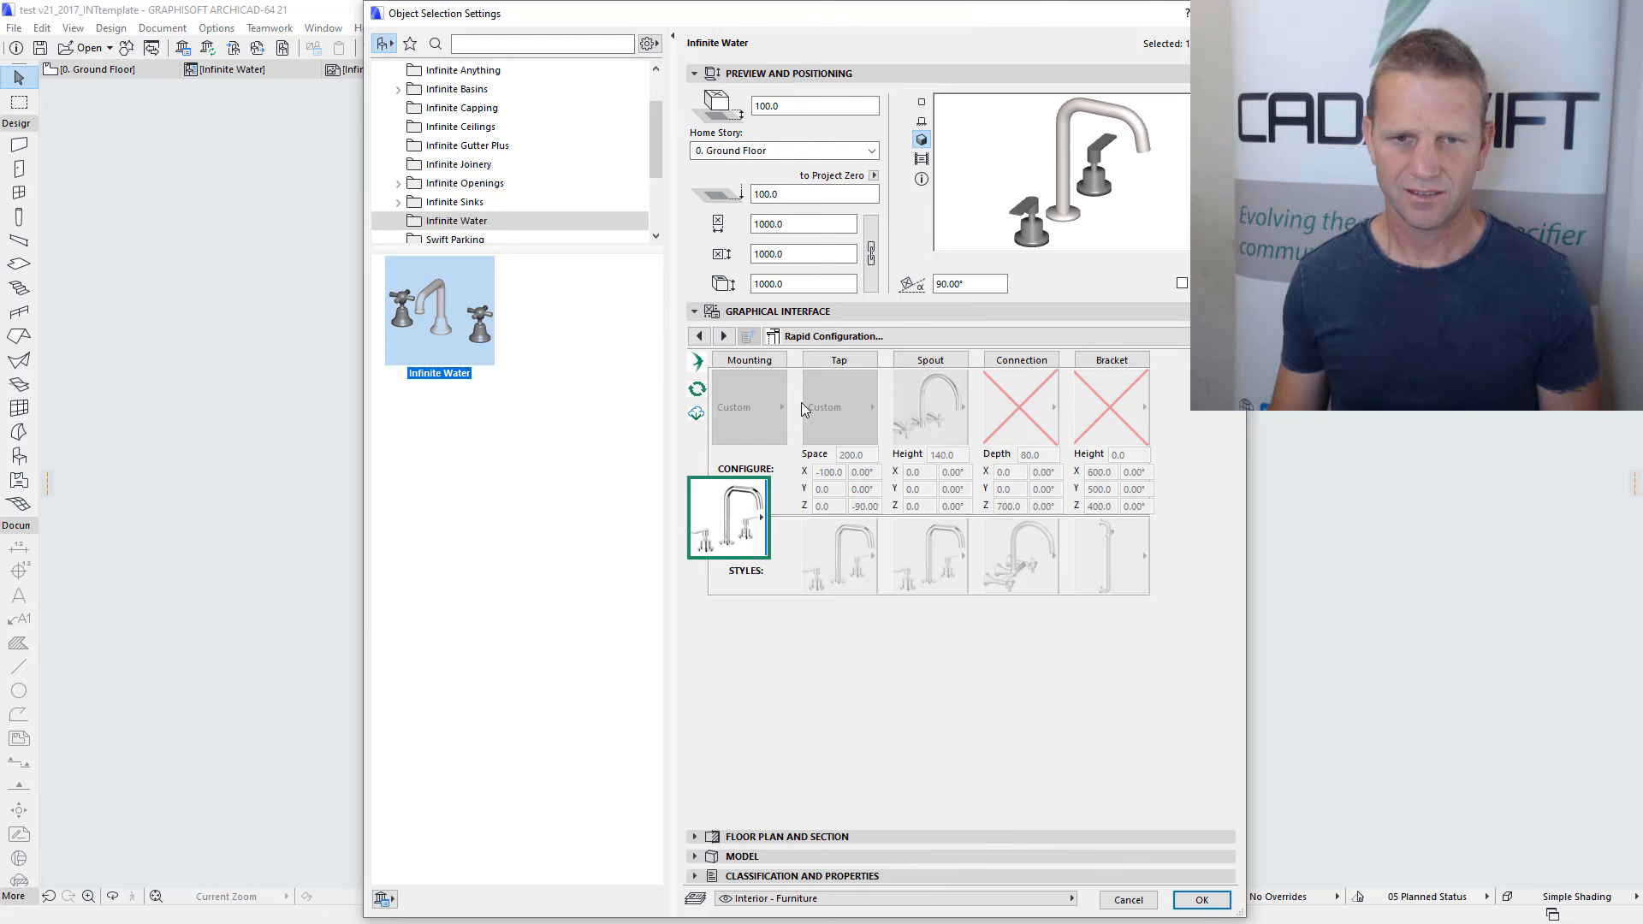
pyautogui.click(707, 526)
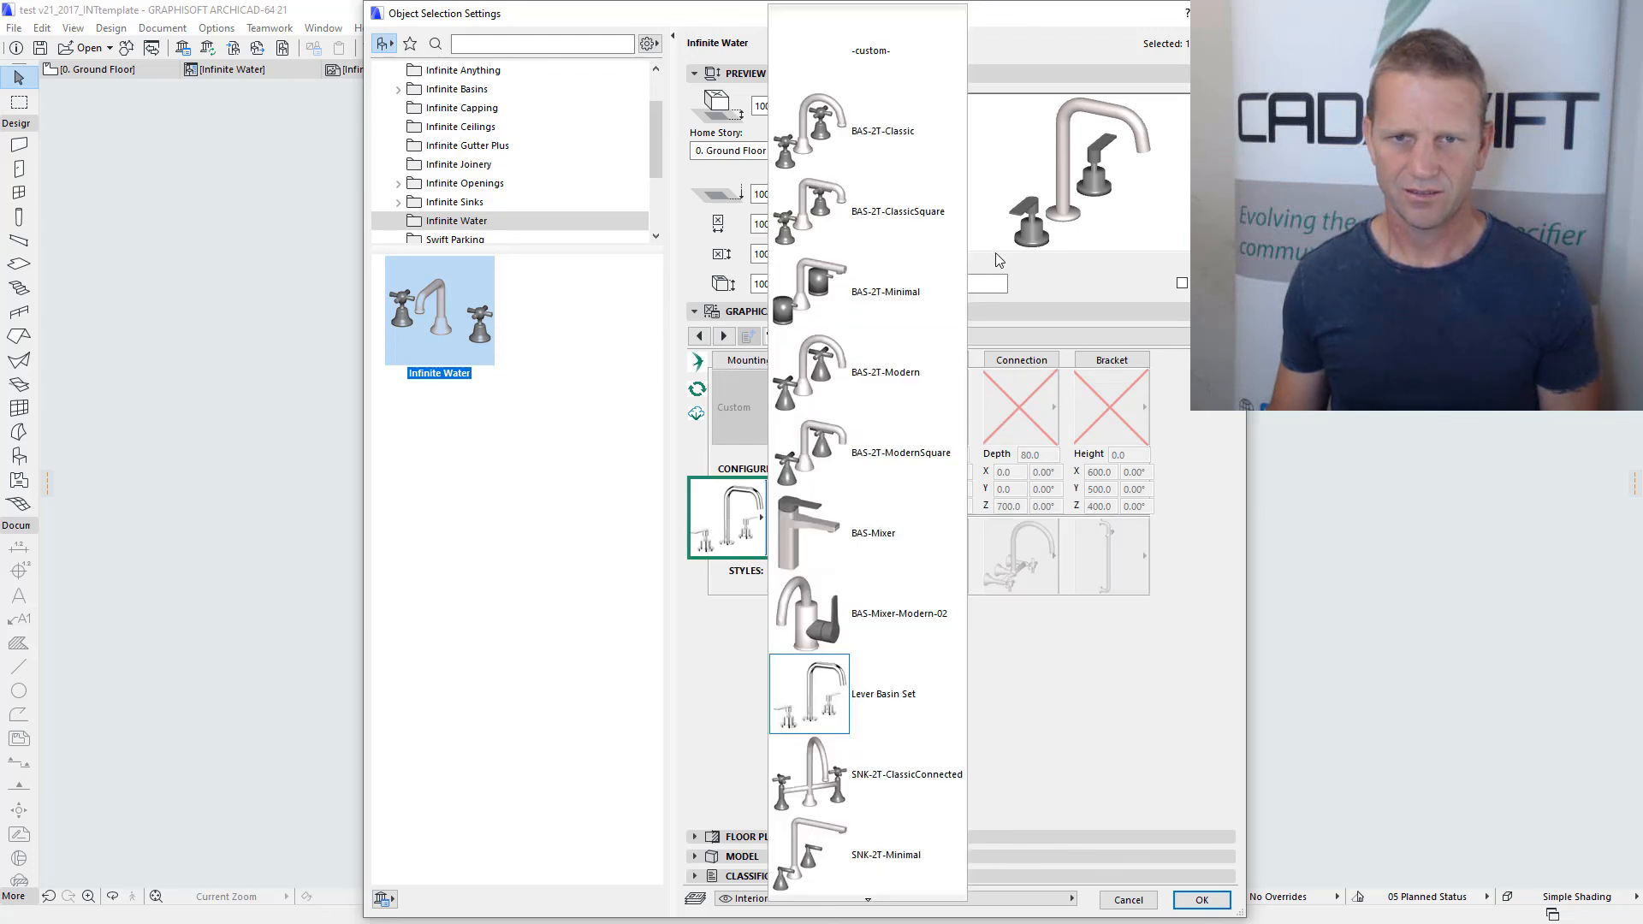
pyautogui.click(903, 63)
# Assign the Lever Tap and Lever Spout components to the assembly and save it again as Lever Basin Set, reloading the assembly catalogue
pyautogui.click(723, 336)
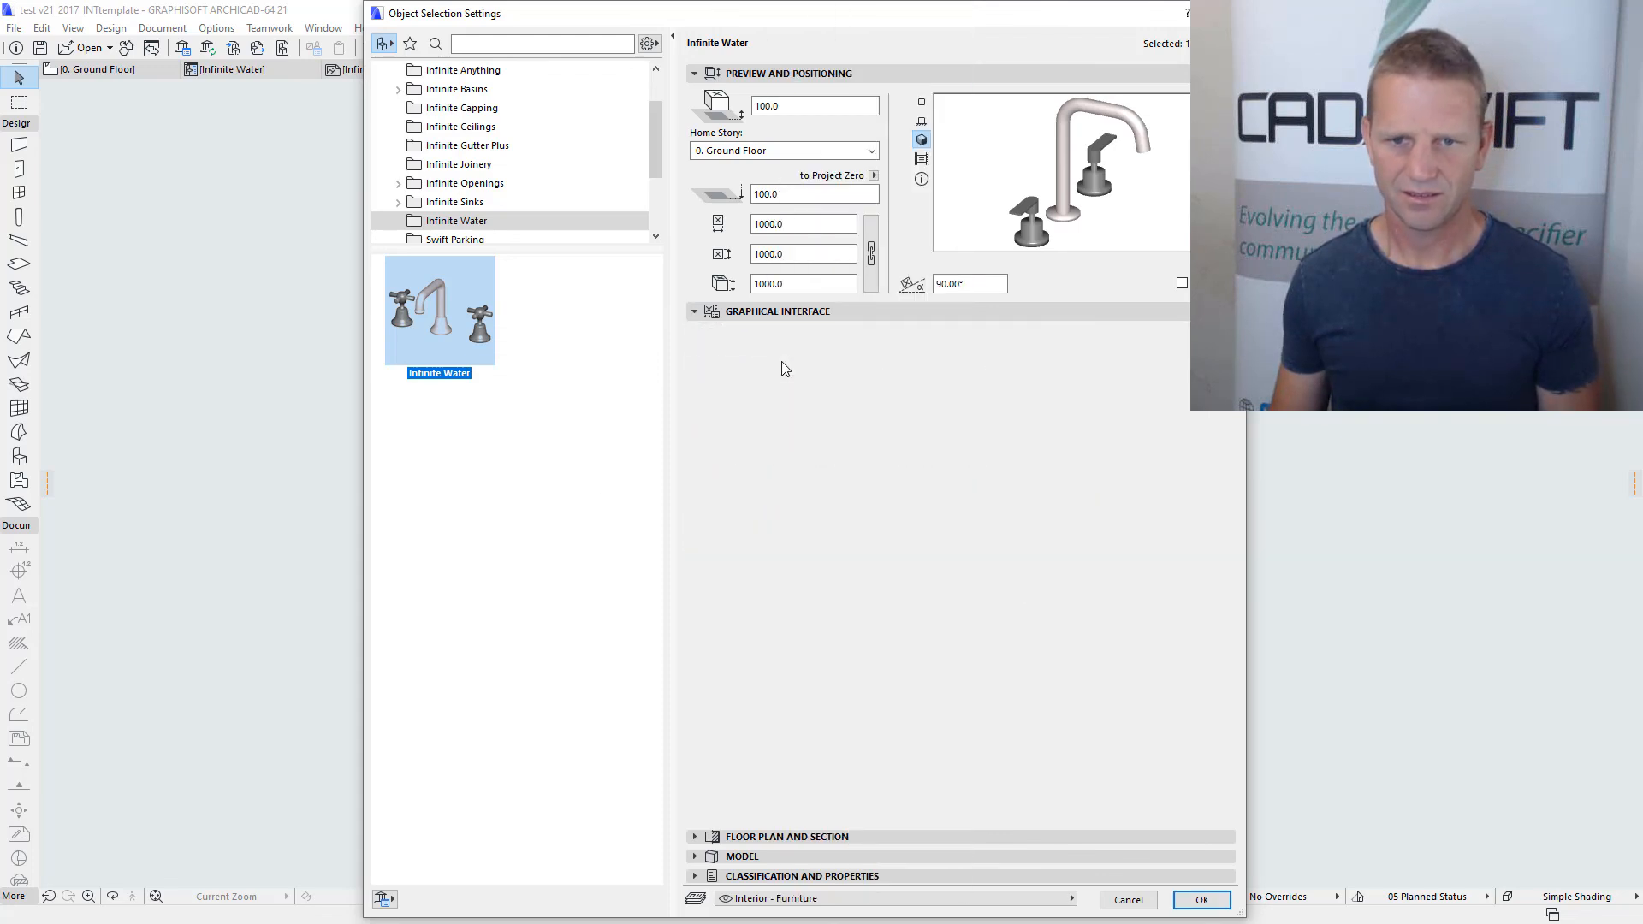
pyautogui.click(999, 578)
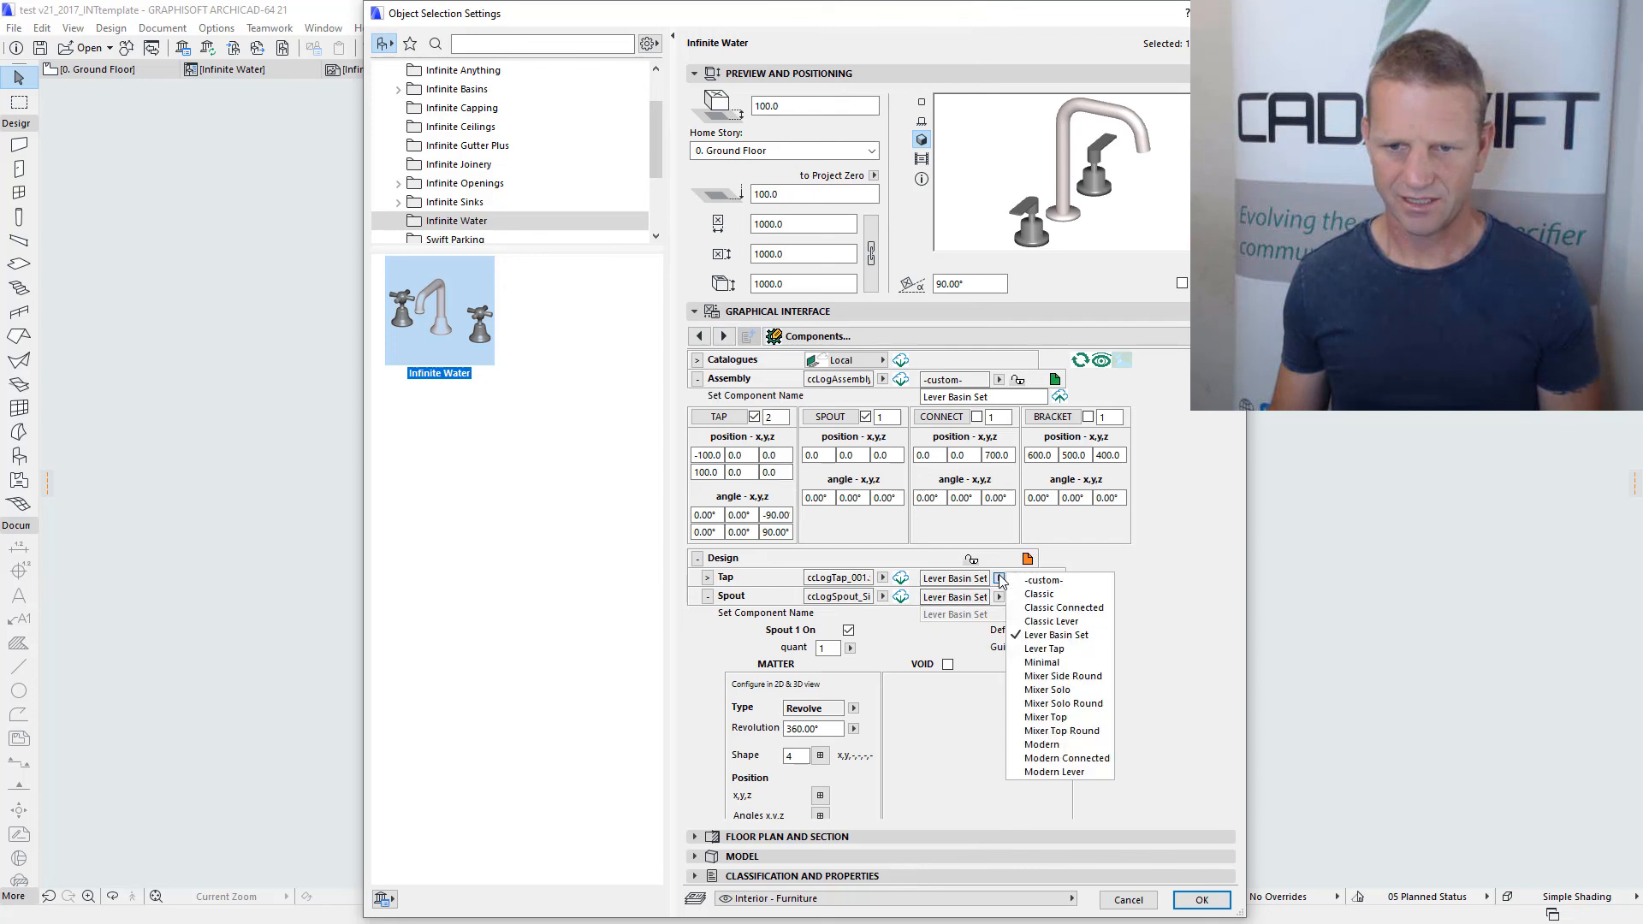
pyautogui.click(1043, 648)
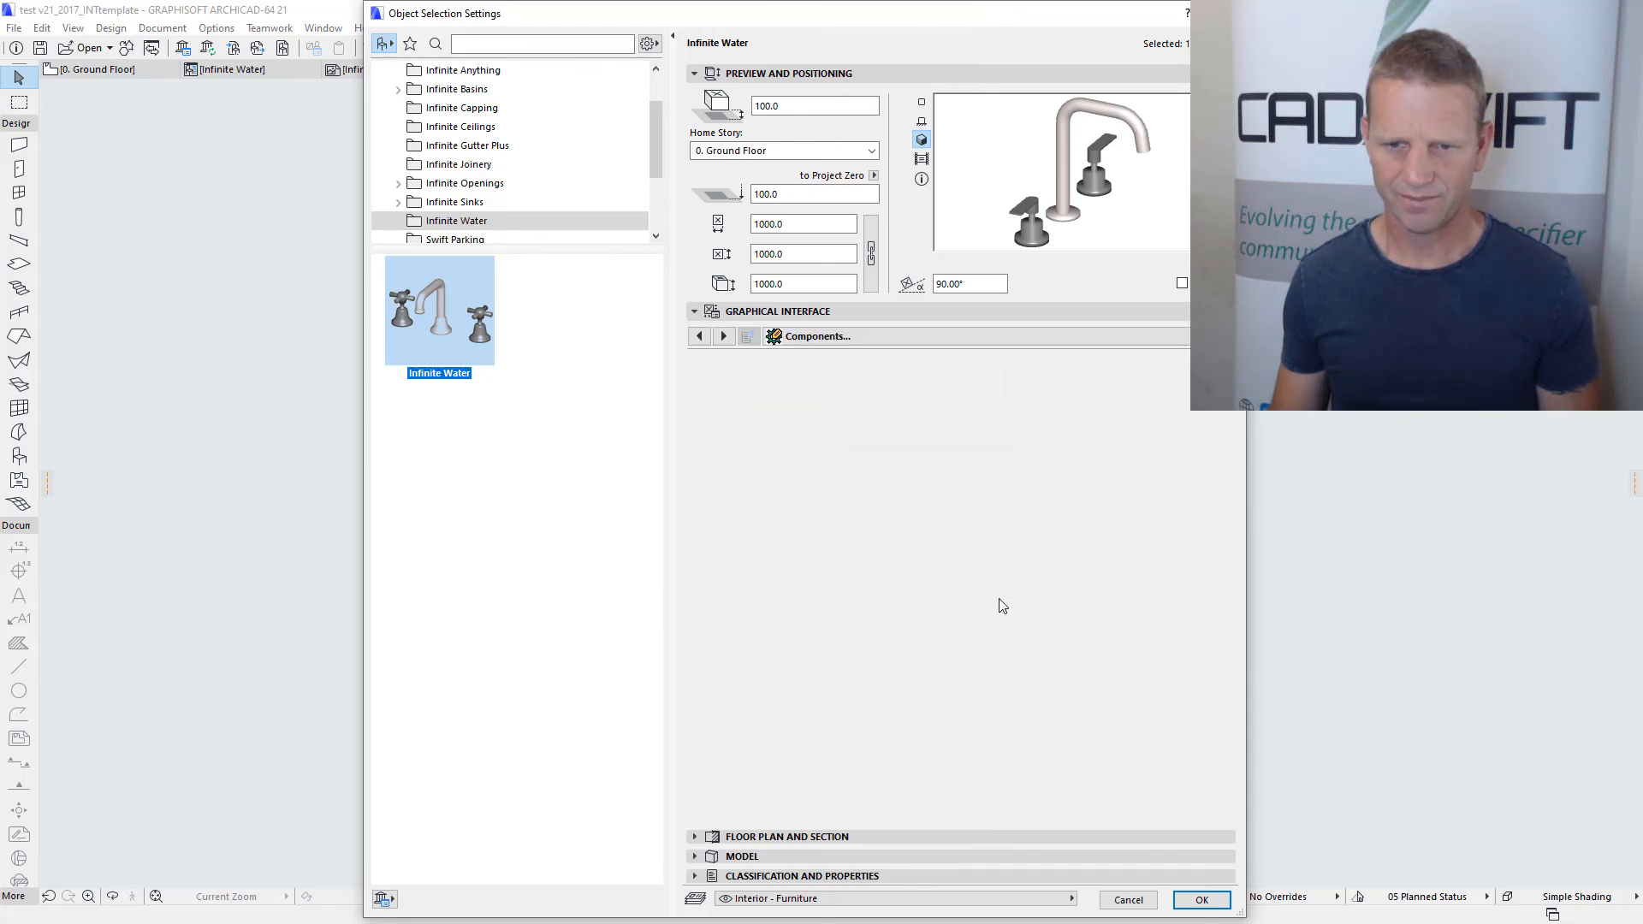
pyautogui.click(998, 596)
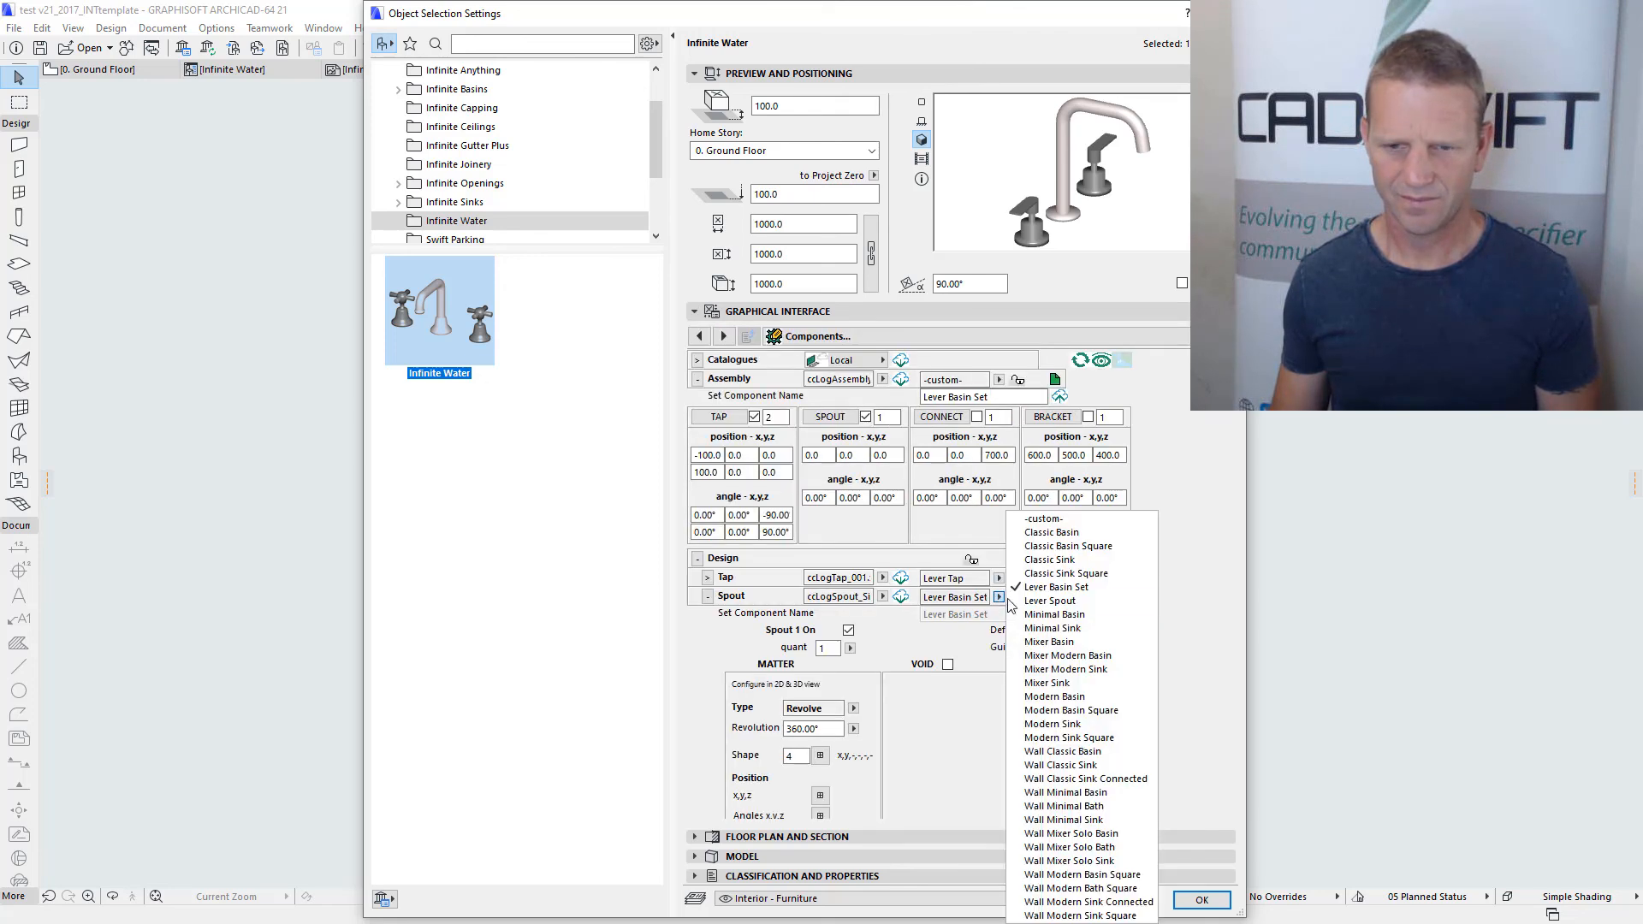
pyautogui.click(1068, 605)
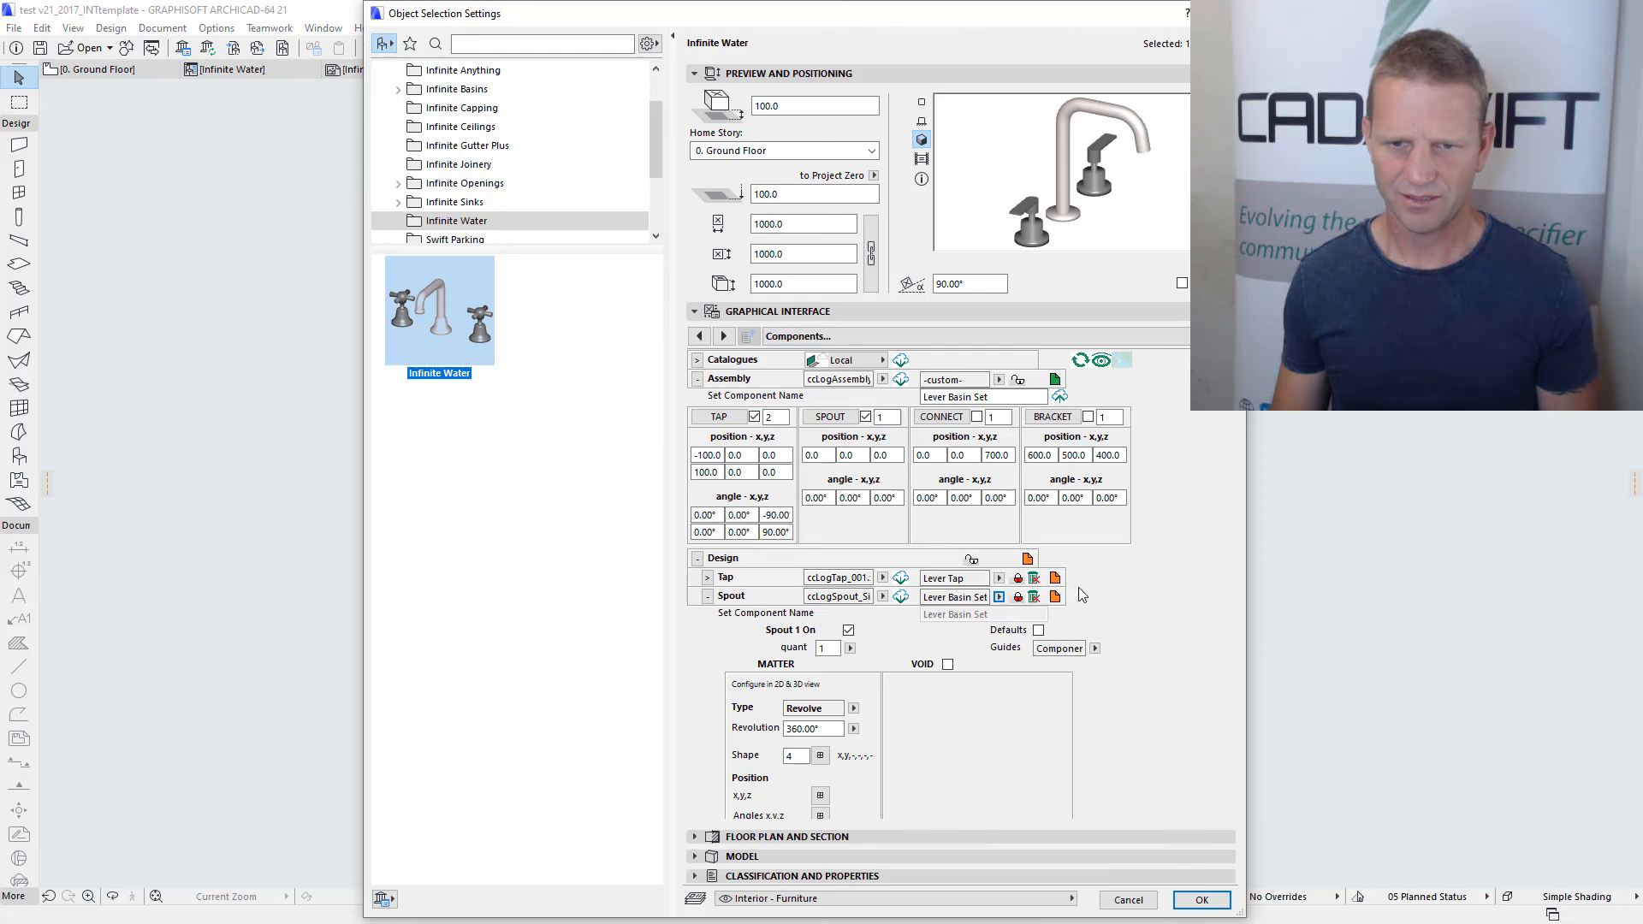
pyautogui.click(1056, 400)
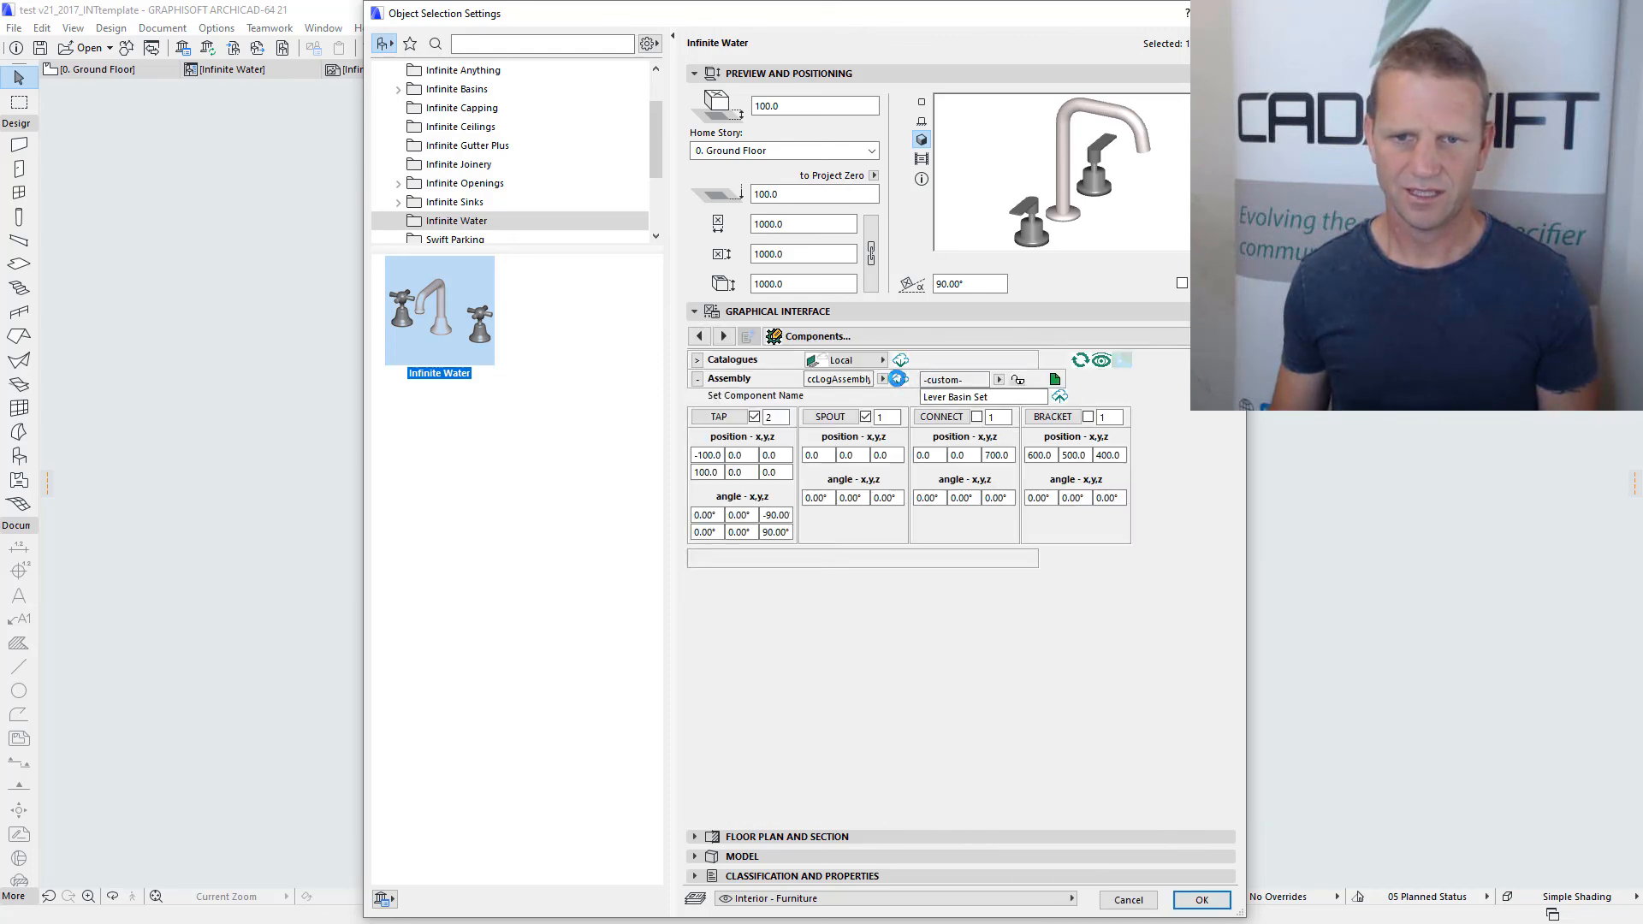
pyautogui.click(899, 380)
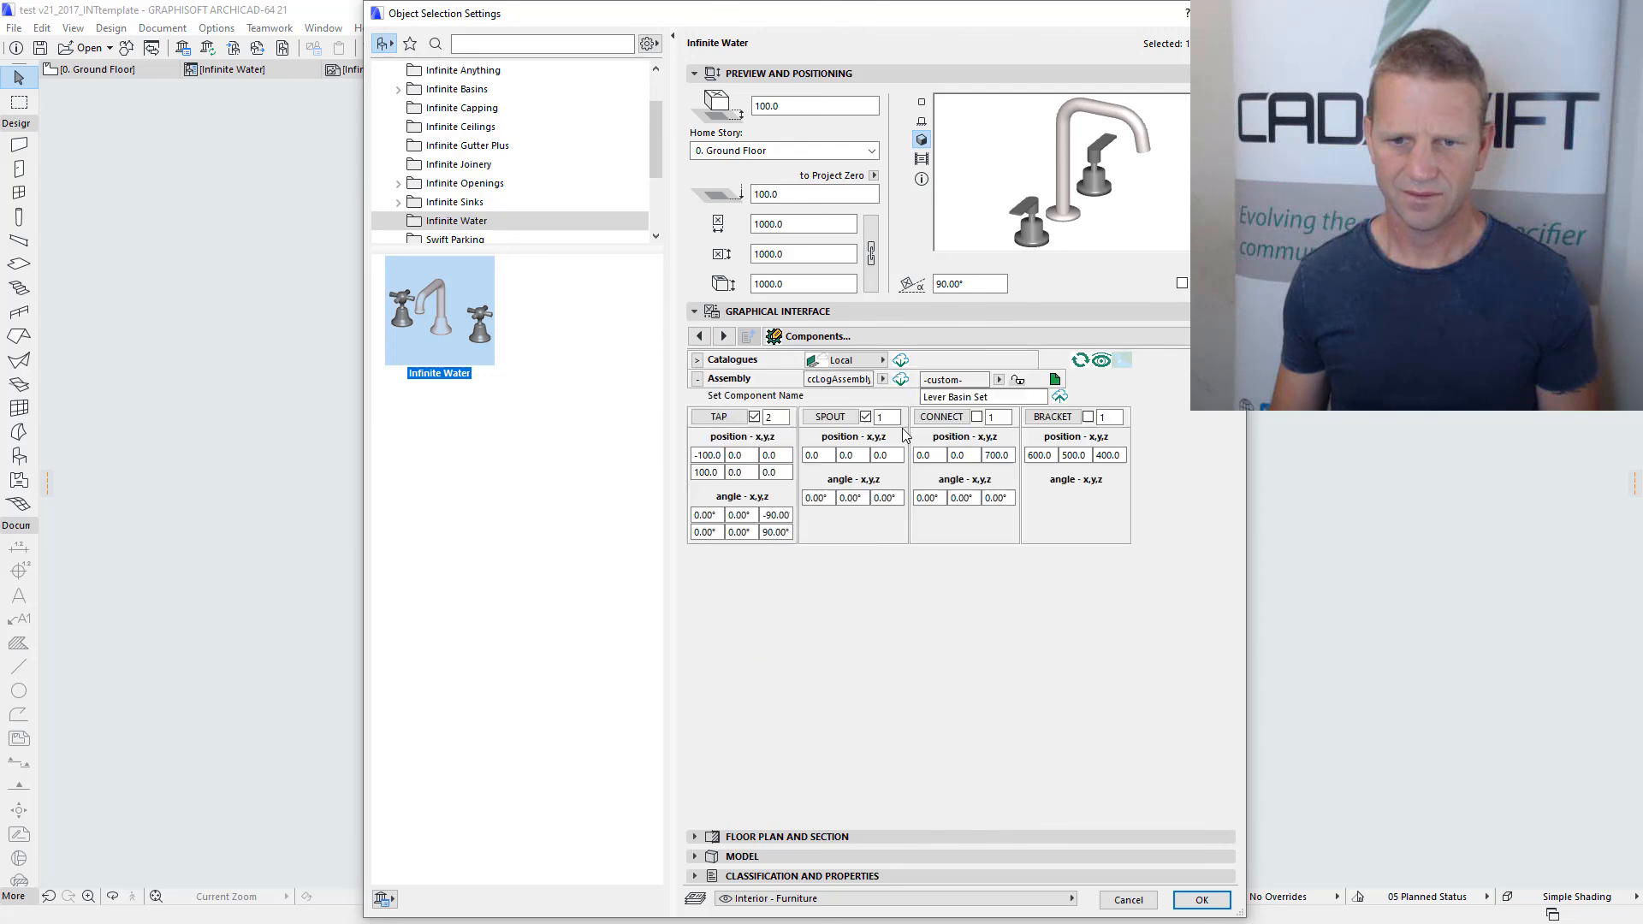
# Delete the surplus Lever Basin Set entries from the tap and spout catalogues and refresh all catalogues
pyautogui.click(999, 579)
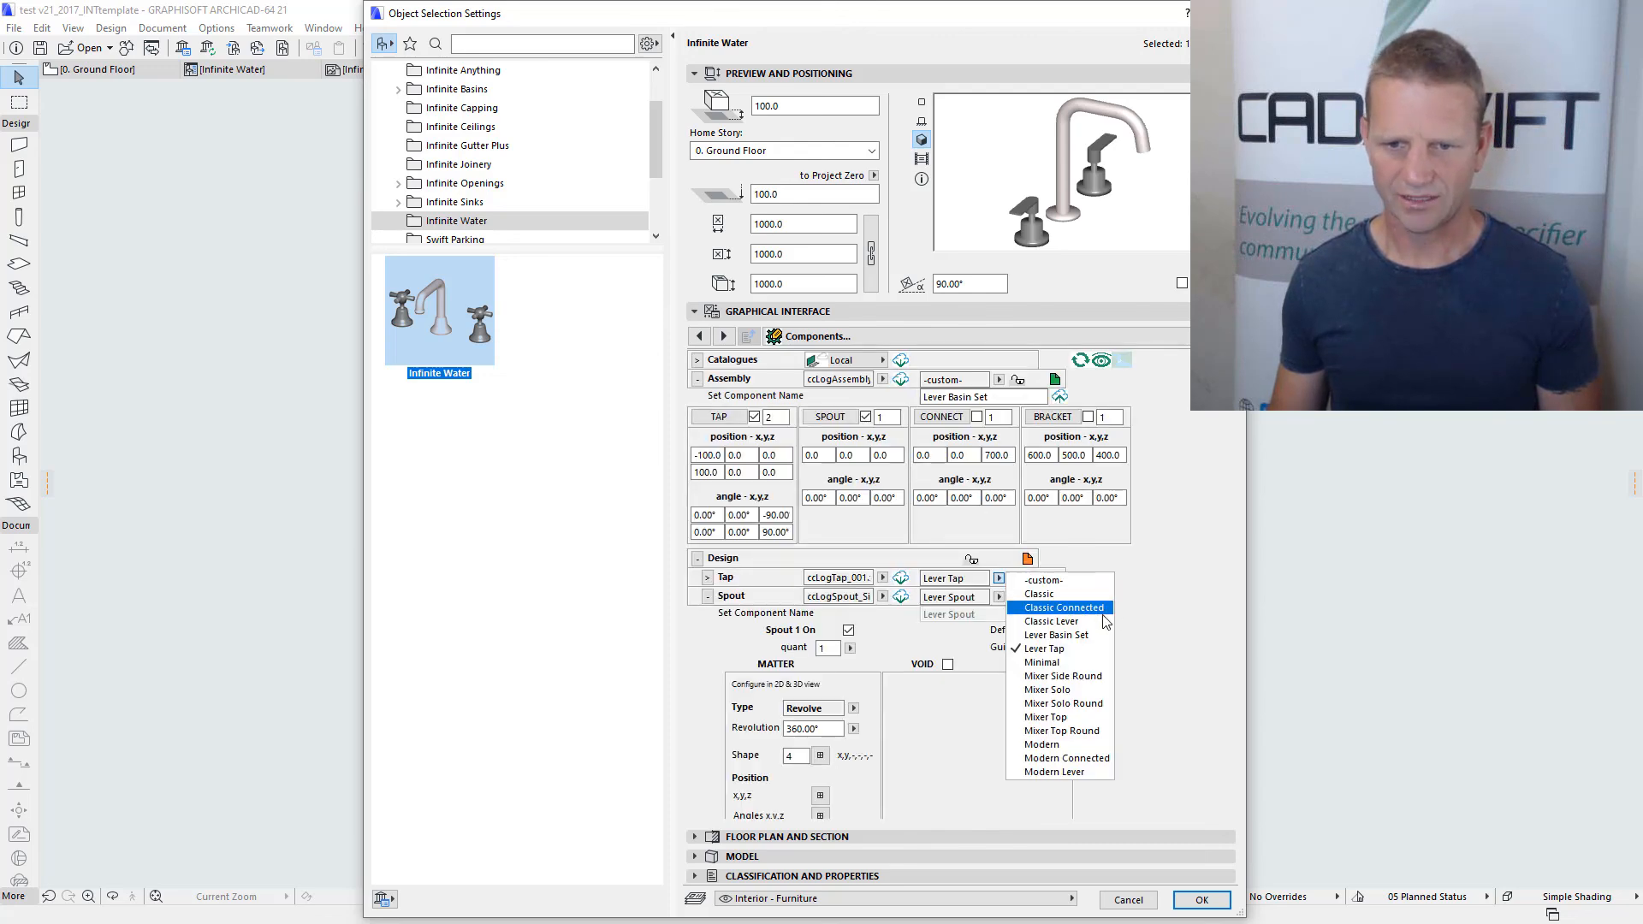
pyautogui.click(1076, 642)
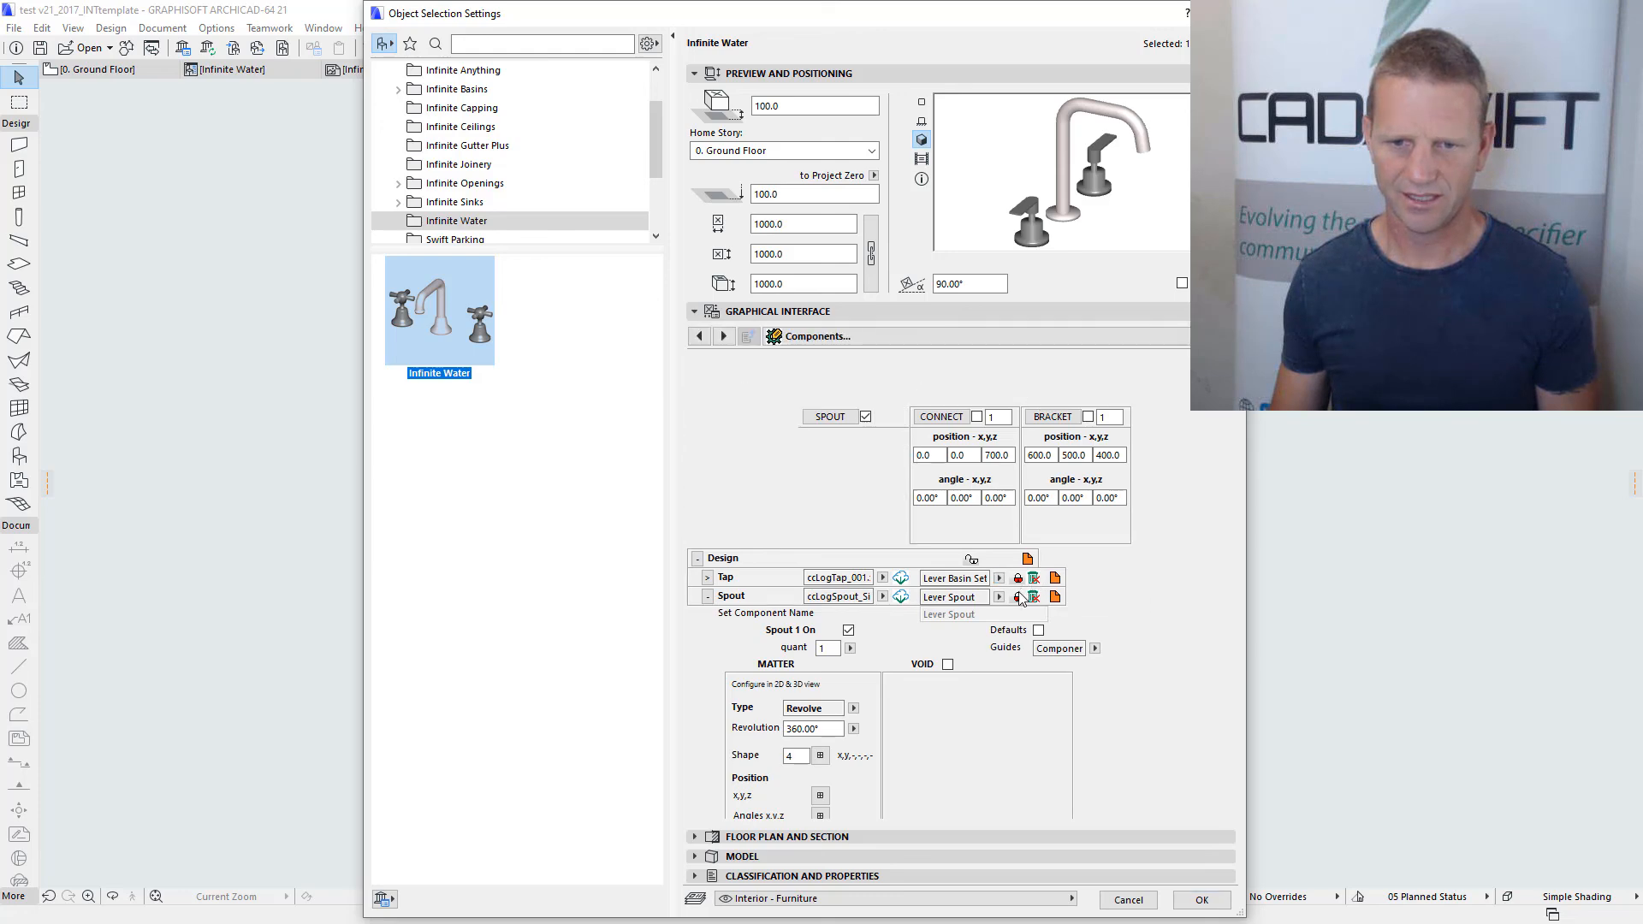
pyautogui.click(999, 597)
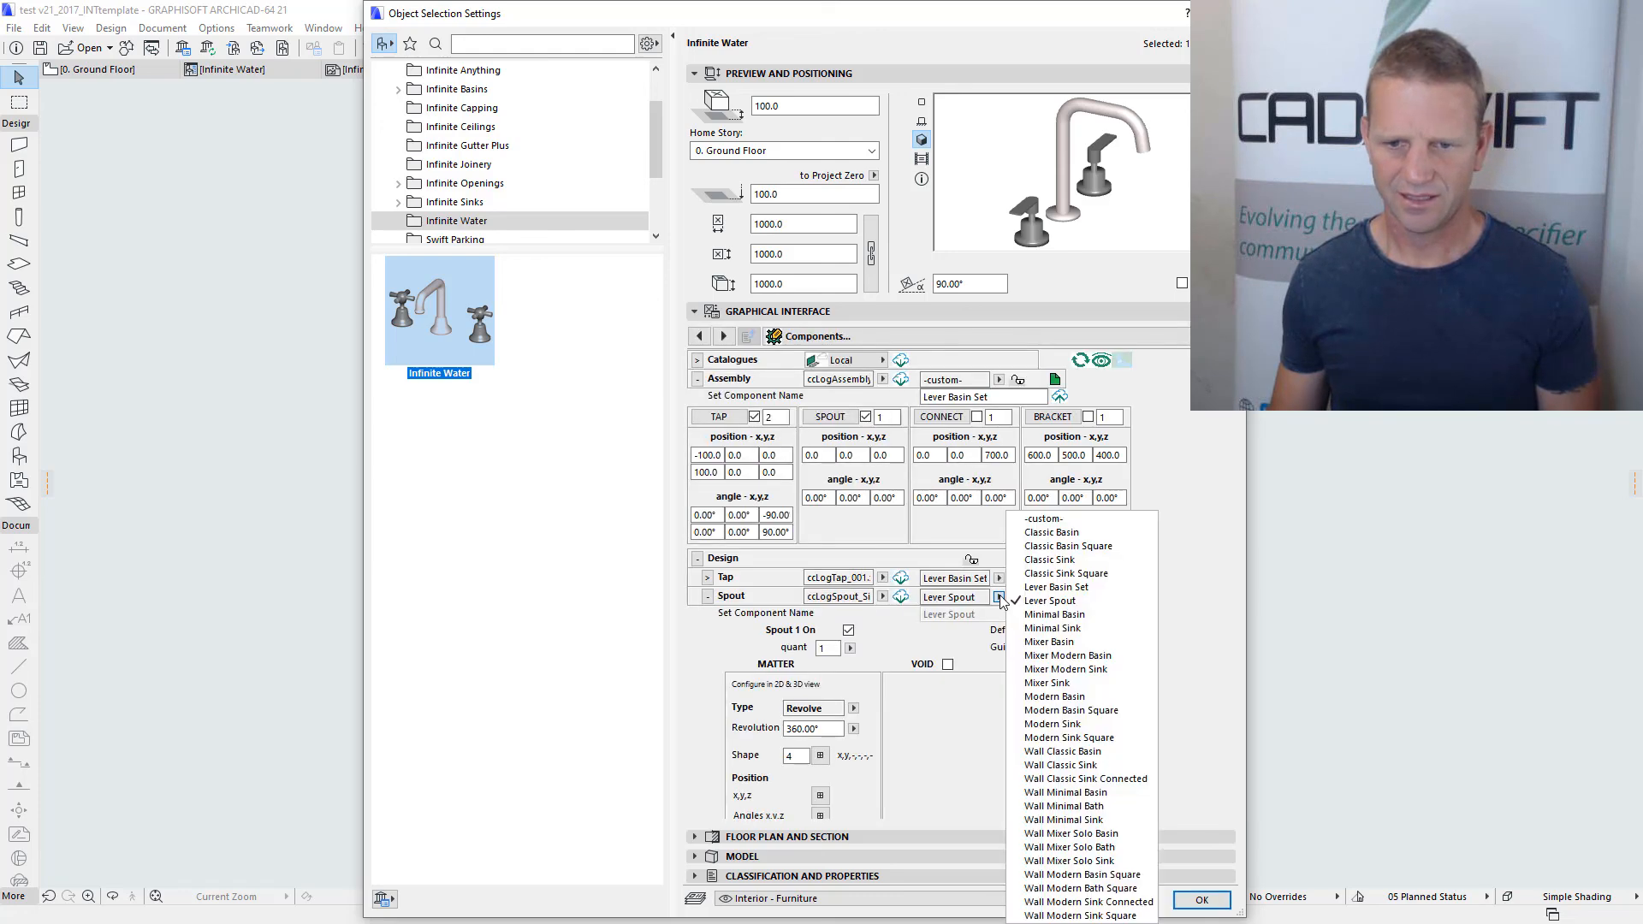
pyautogui.click(1064, 589)
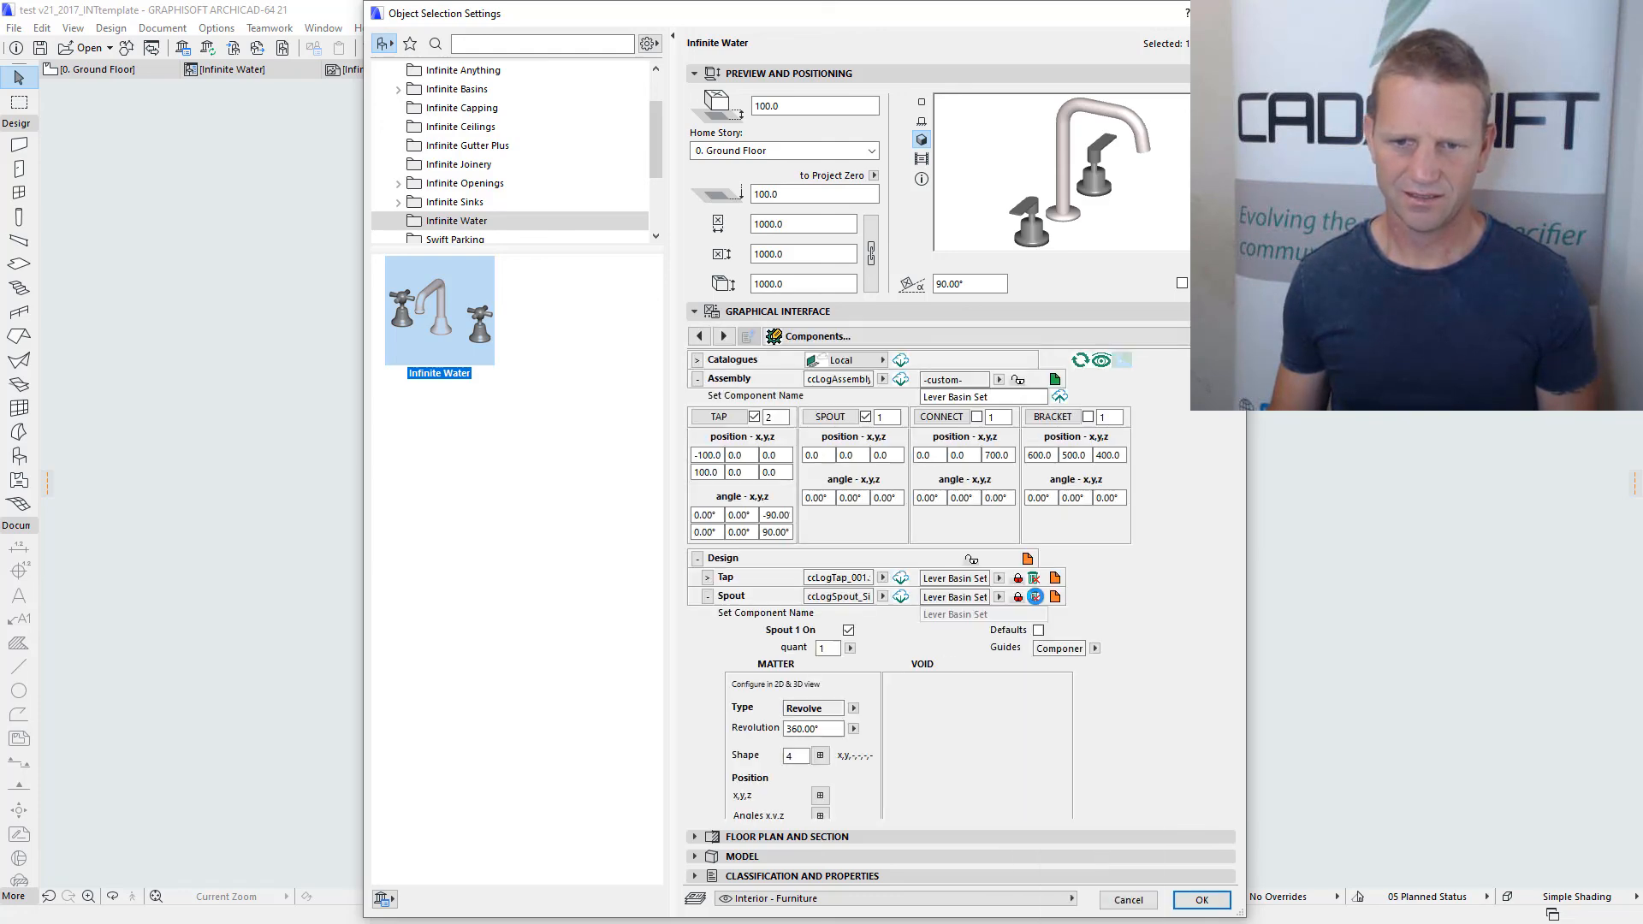
pyautogui.click(1034, 597)
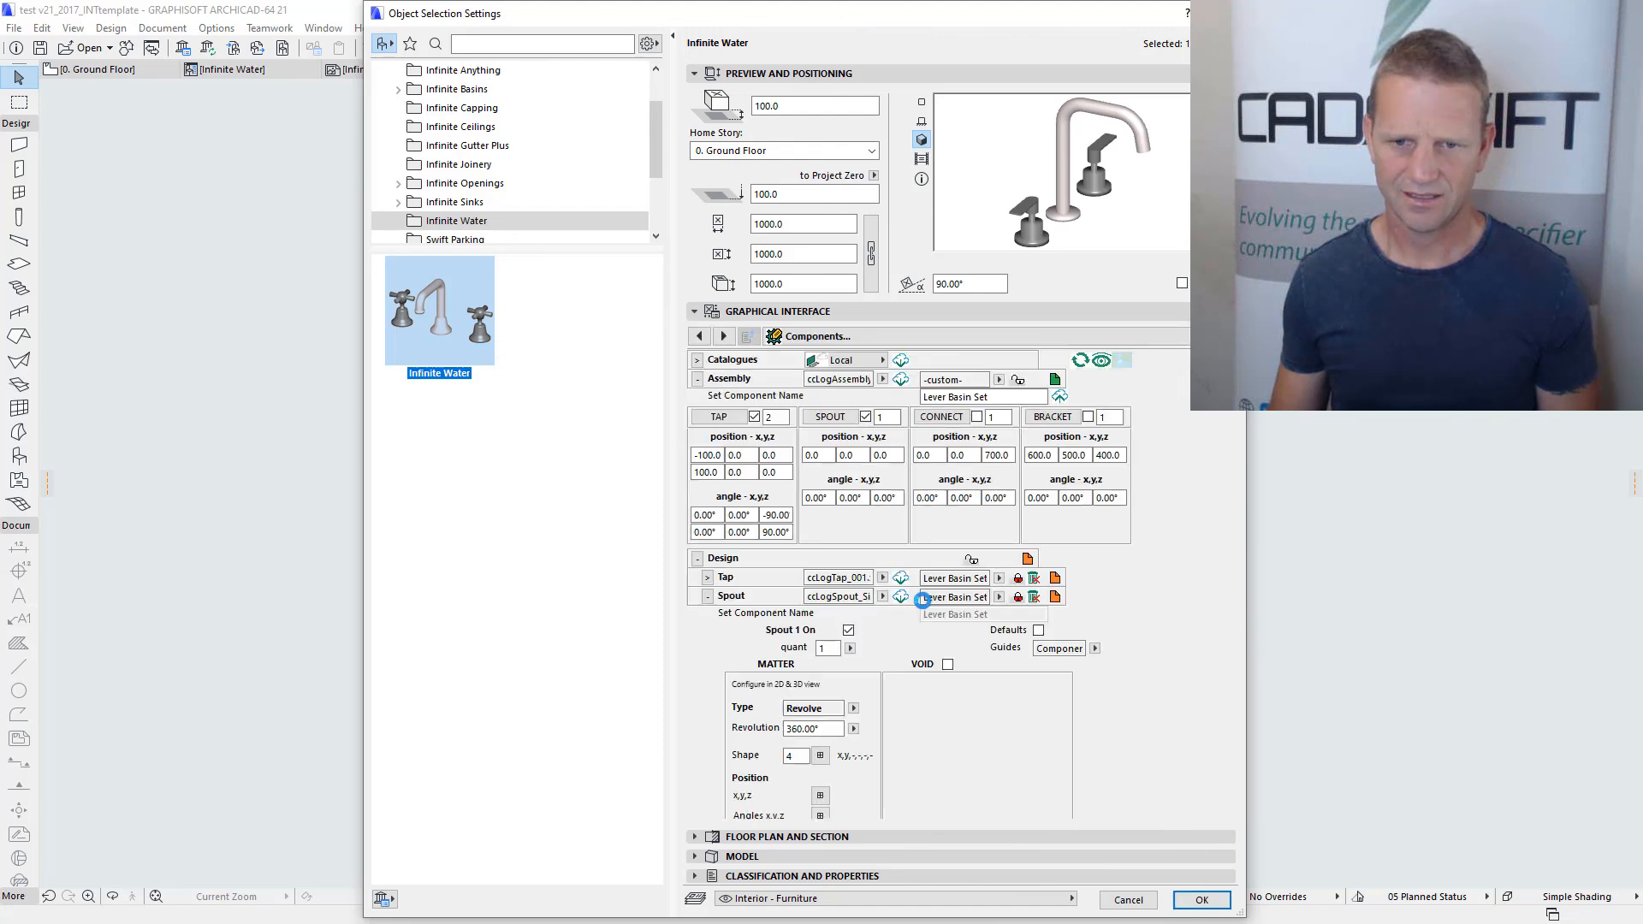
pyautogui.click(901, 361)
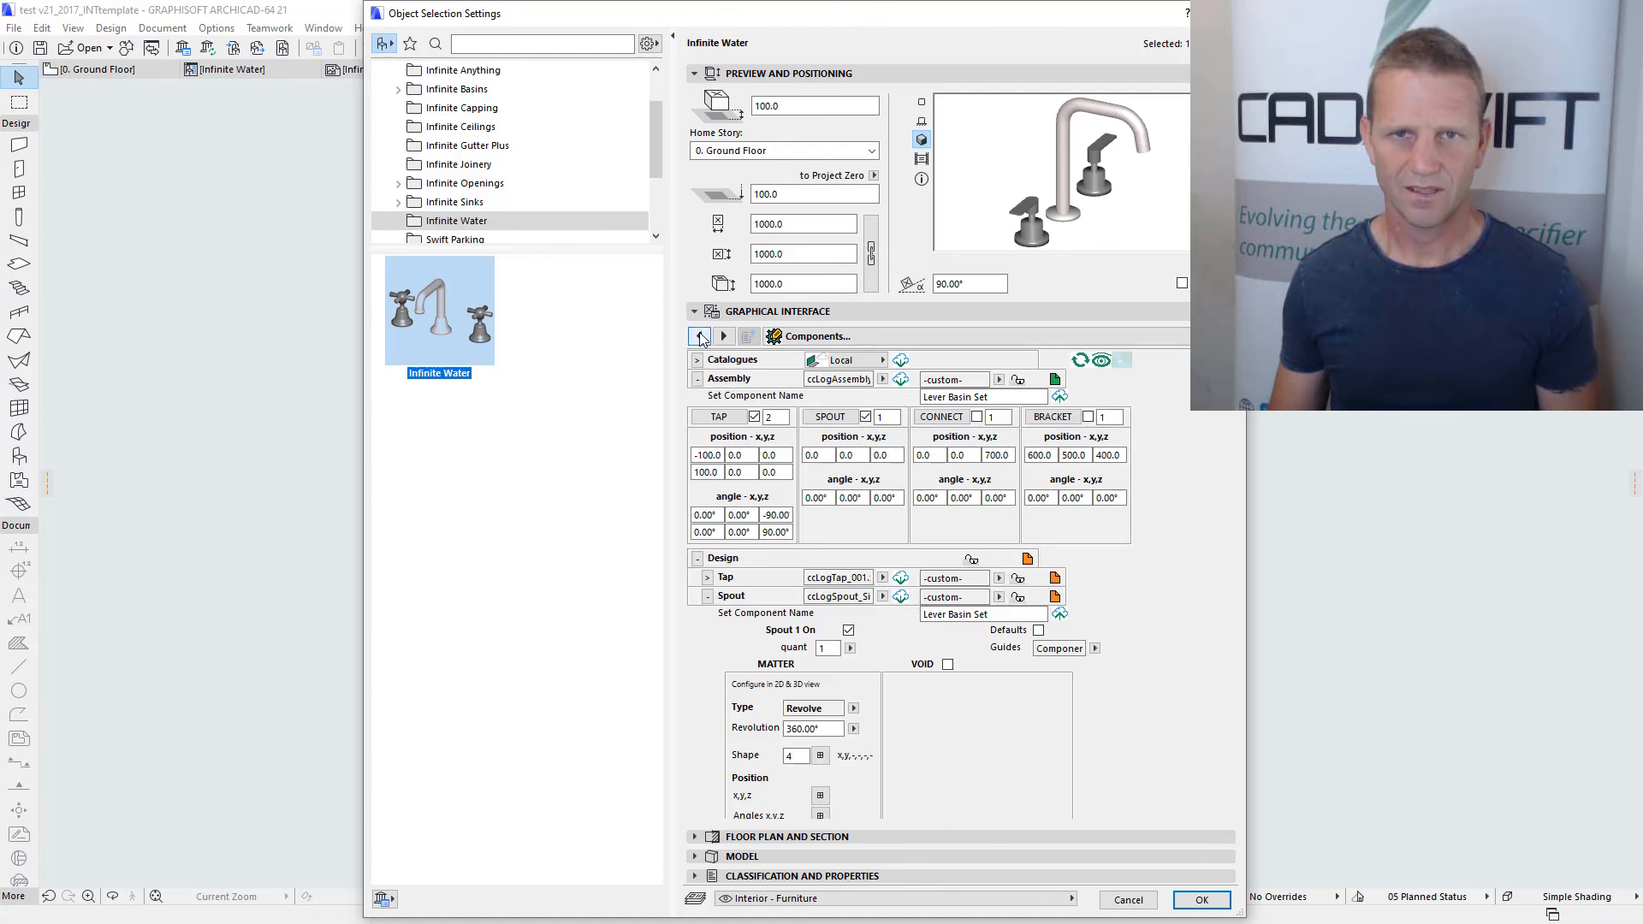
# Return to Rapid Configuration and load the Lever Basin Set configuration
pyautogui.click(702, 339)
pyautogui.click(723, 530)
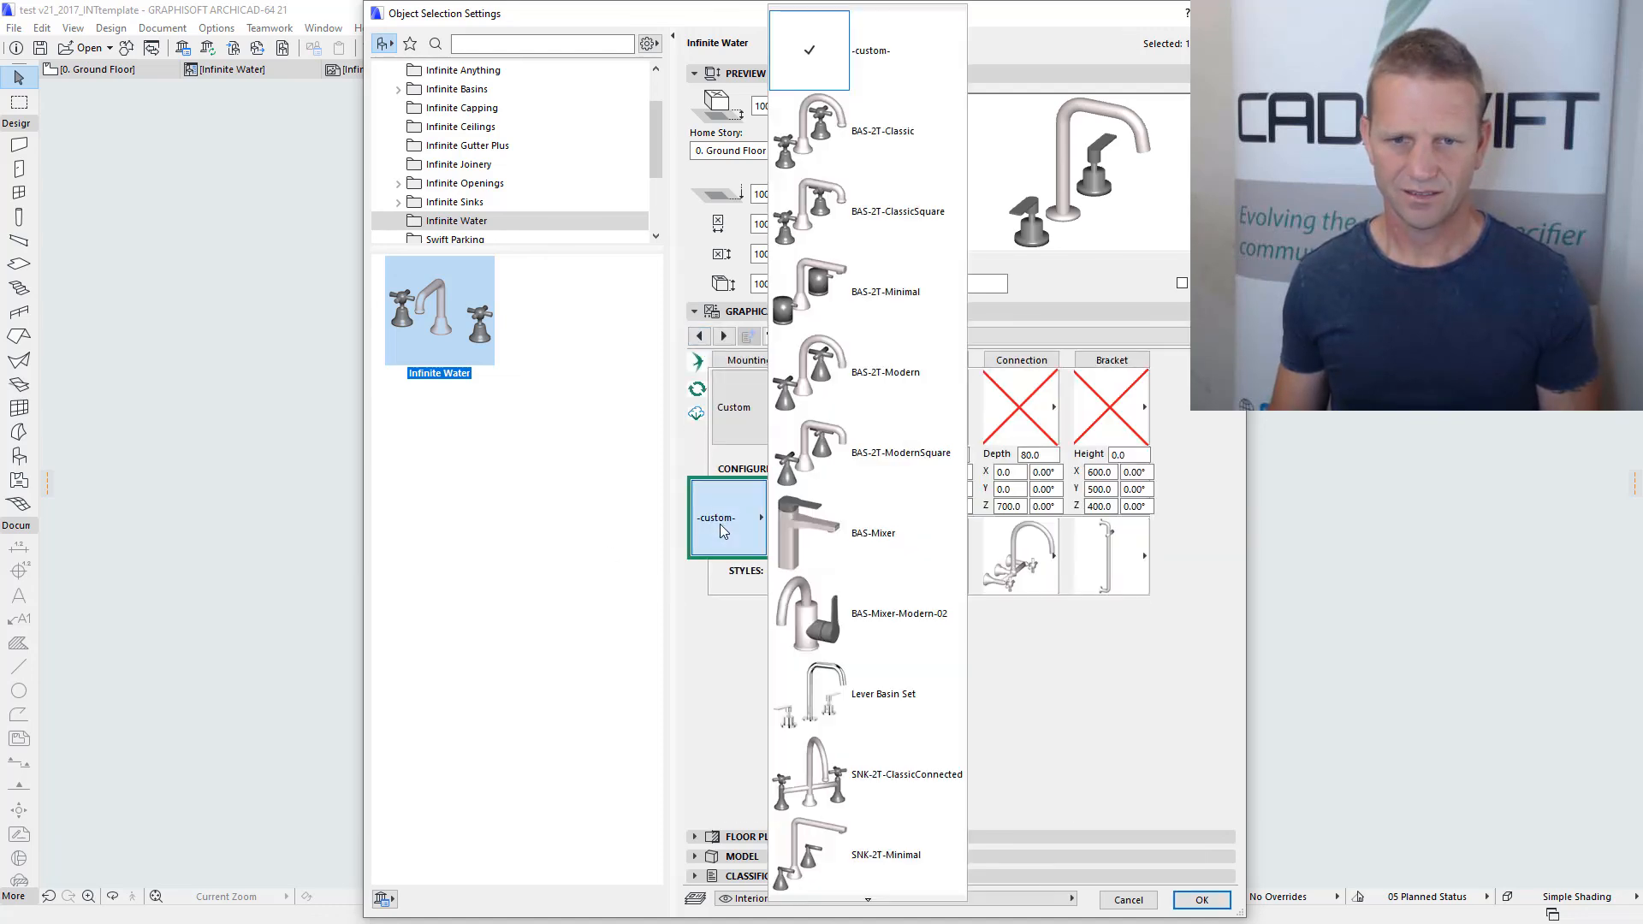
pyautogui.click(866, 609)
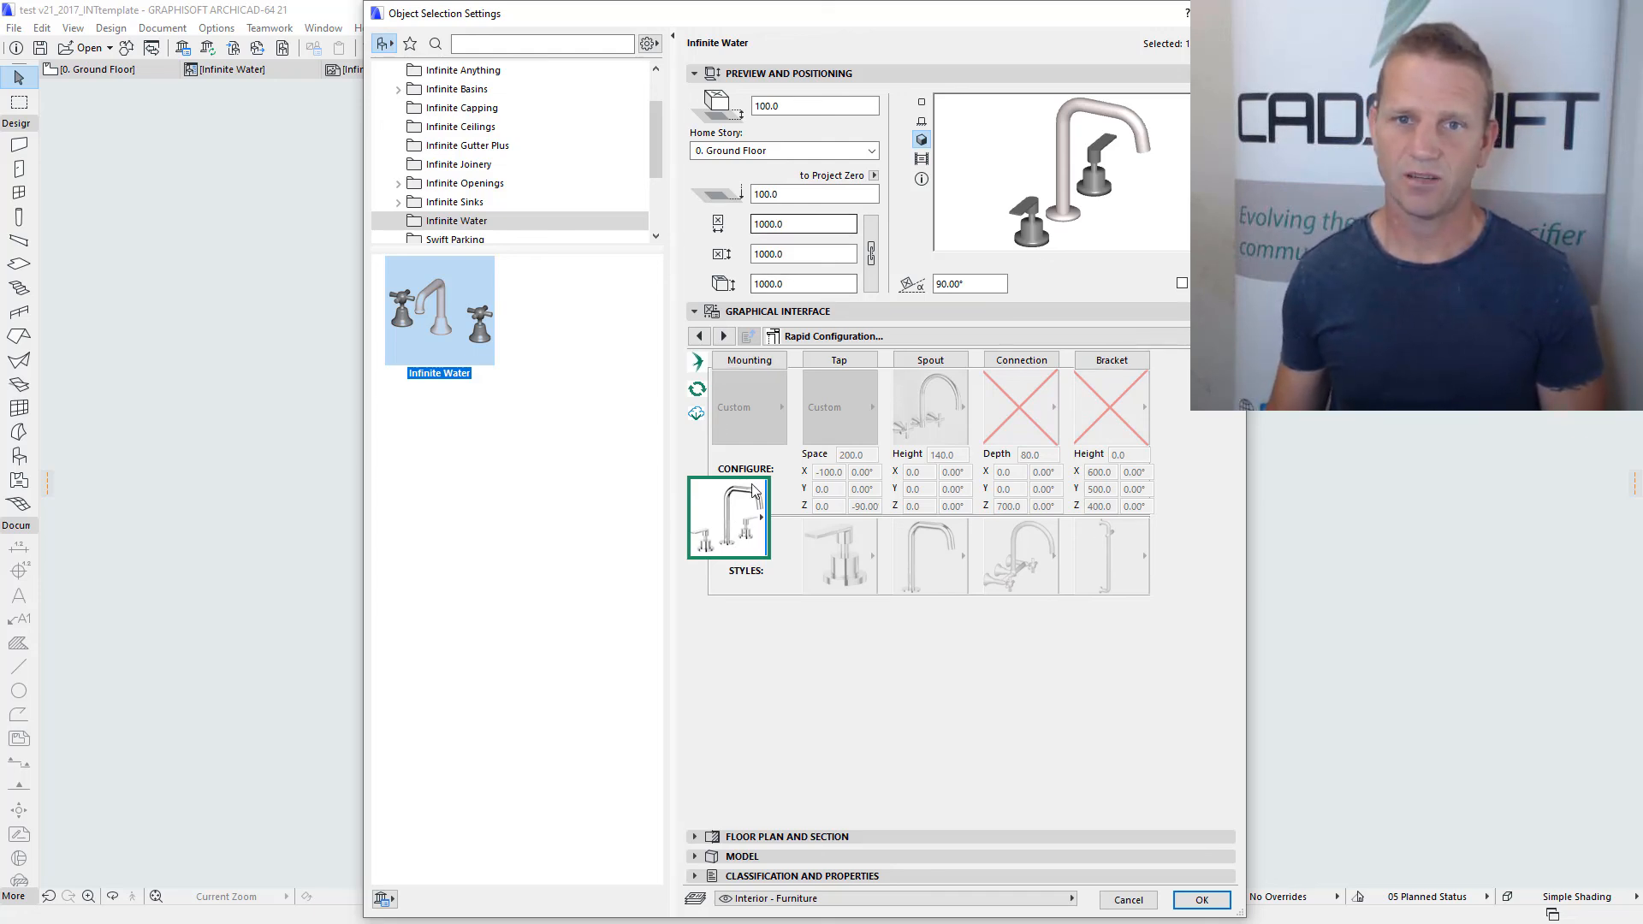
# Review the Lever Basin Set's assembly, tap and spout entries in the component catalogues with their preview pictures shown
pyautogui.click(725, 336)
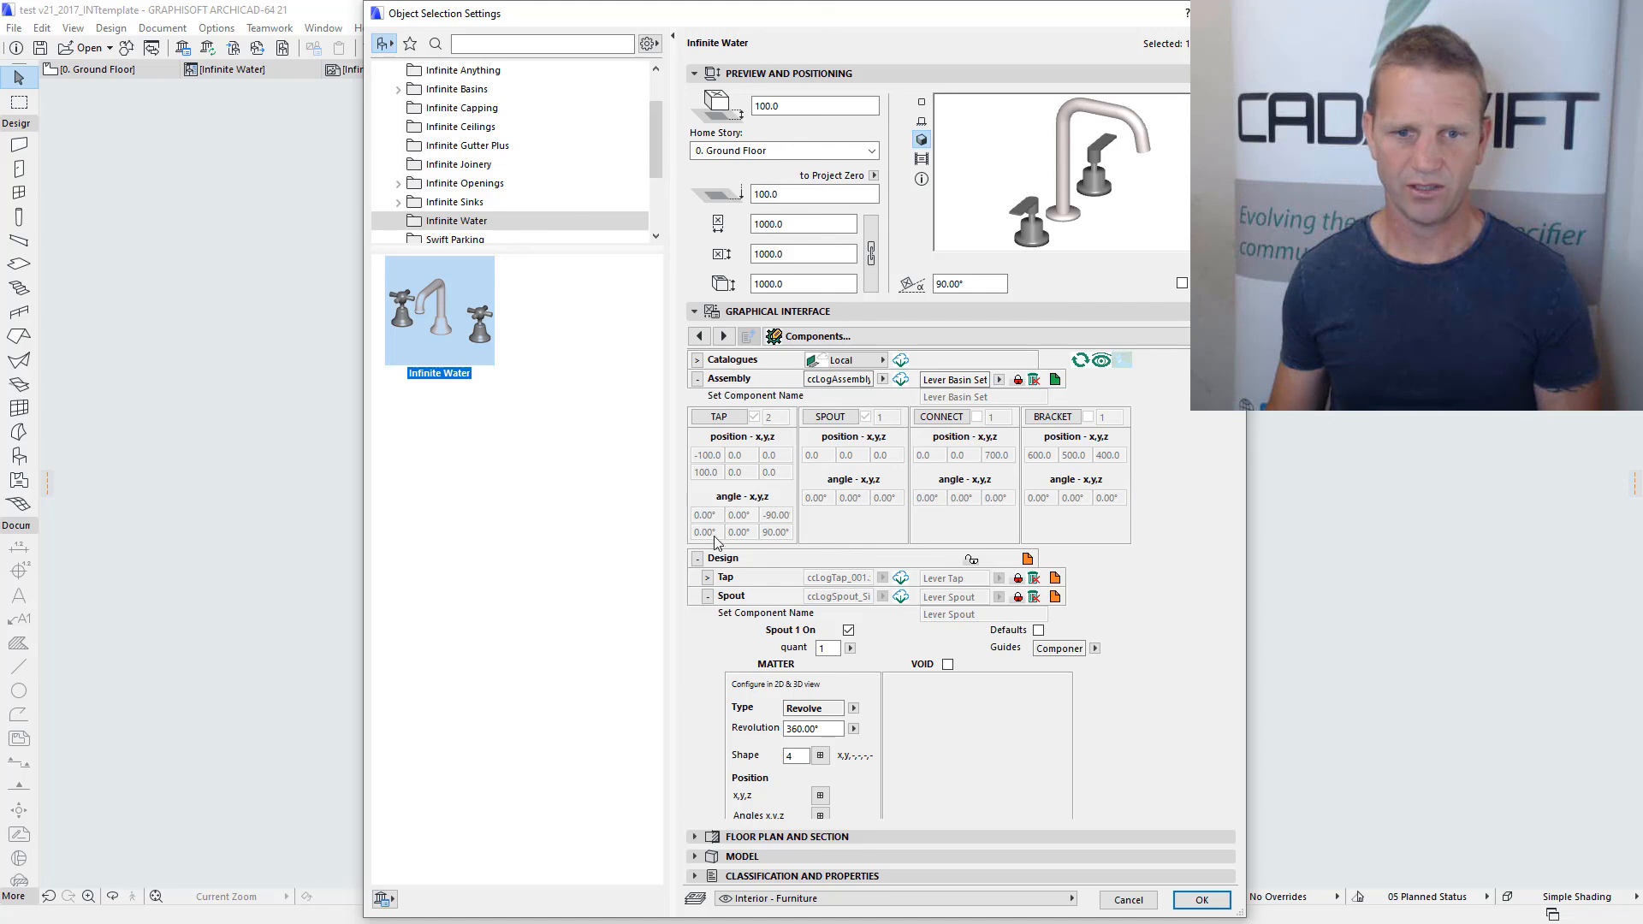
pyautogui.click(707, 596)
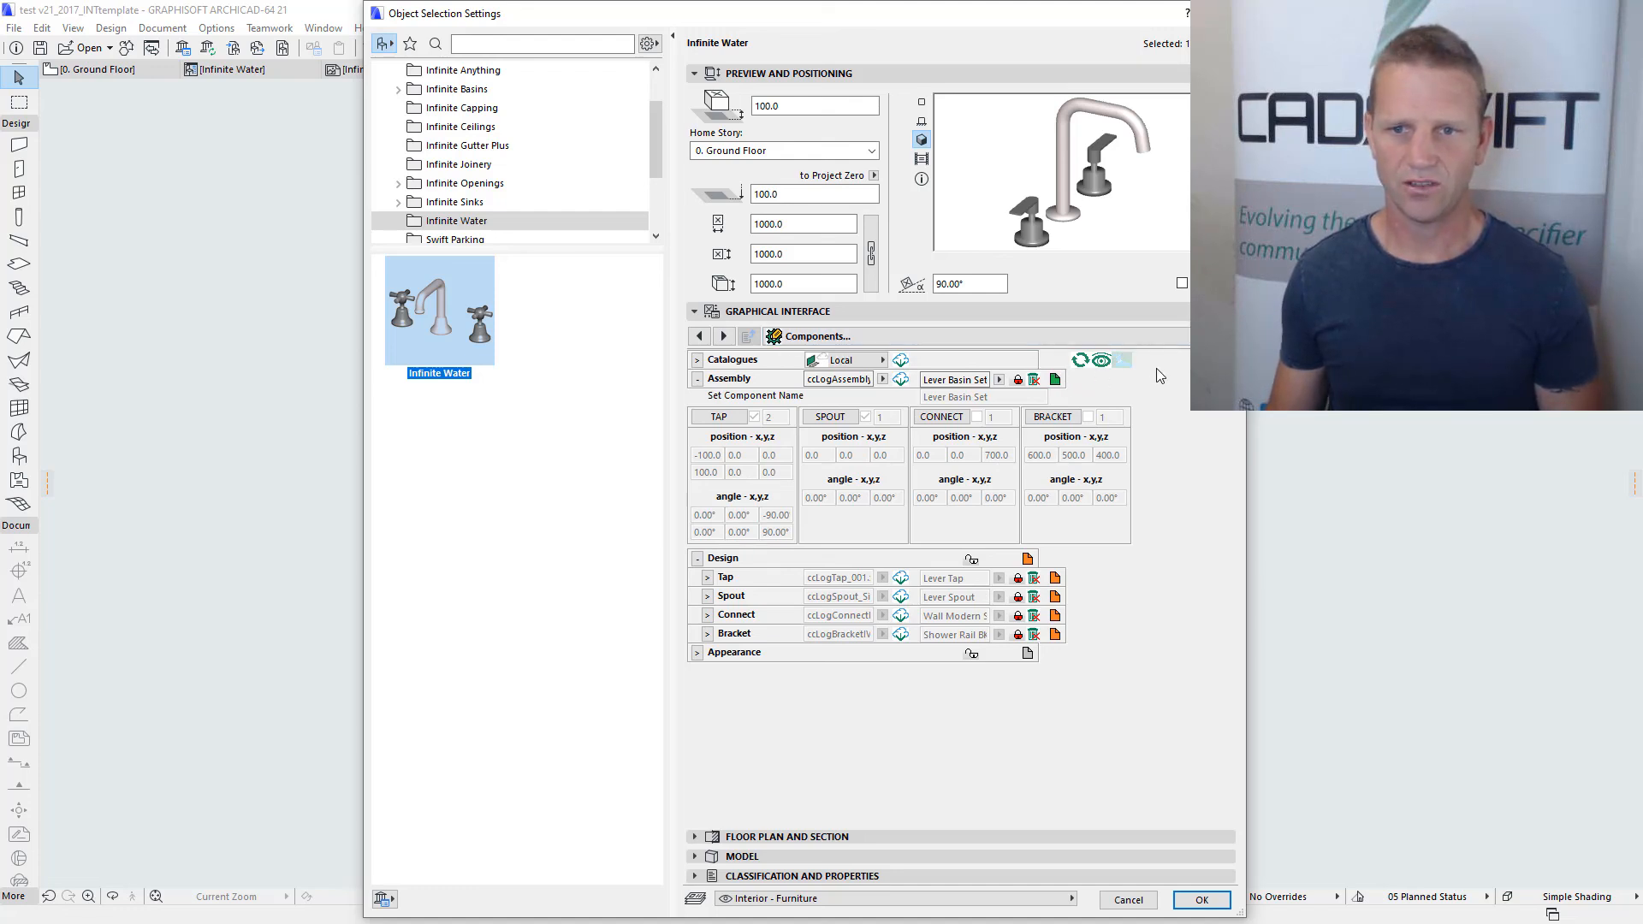
pyautogui.click(1124, 360)
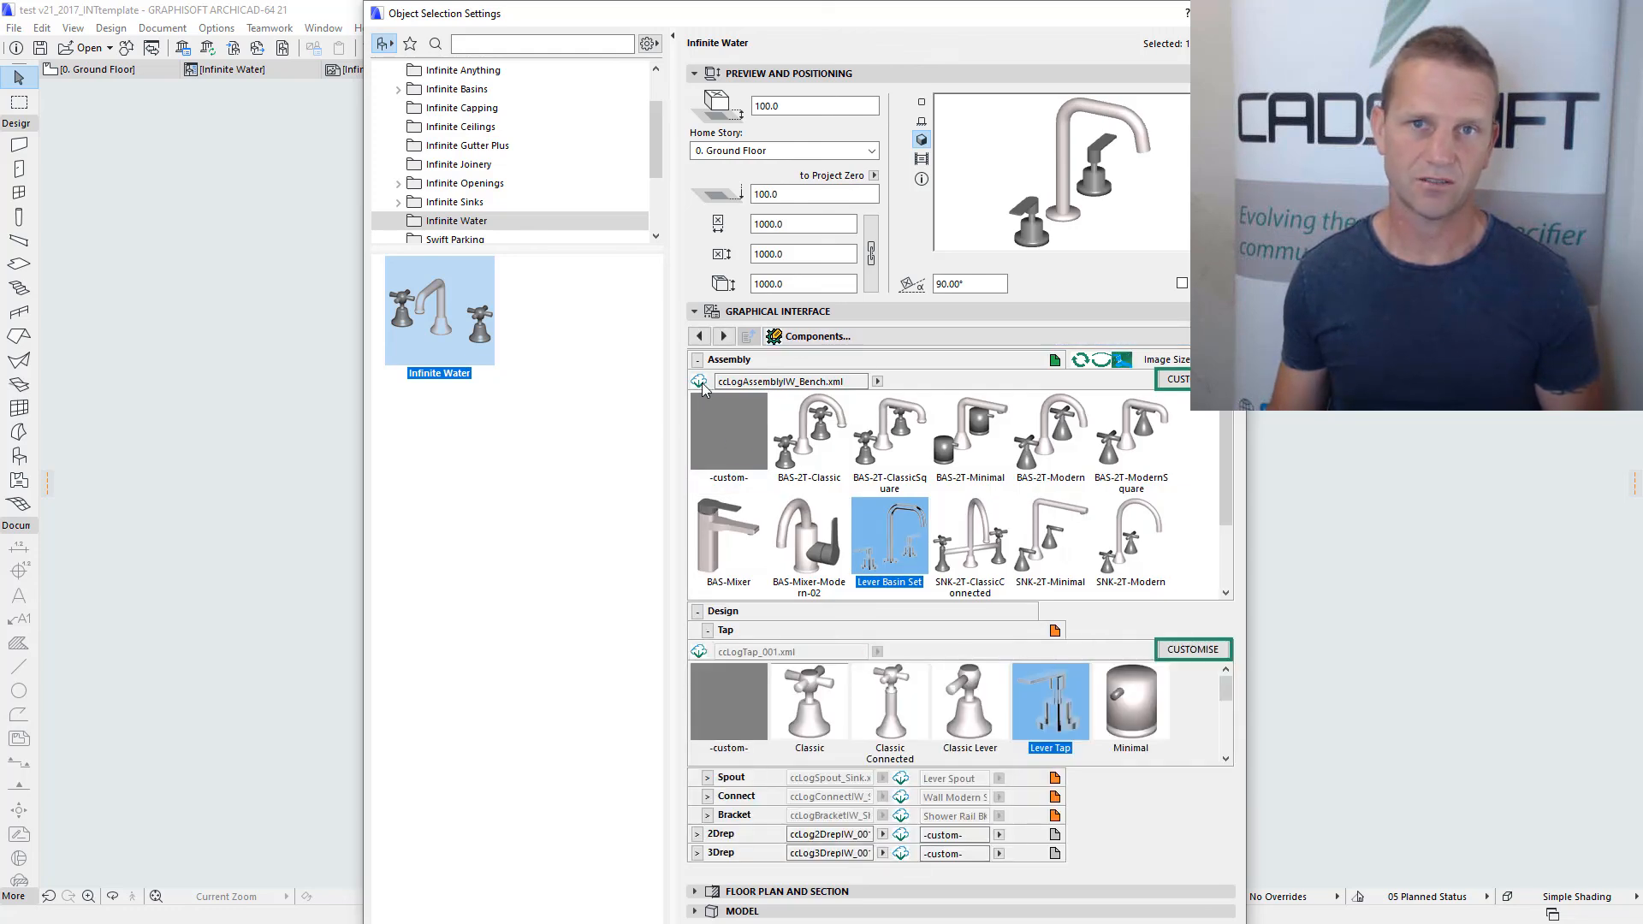
pyautogui.click(697, 360)
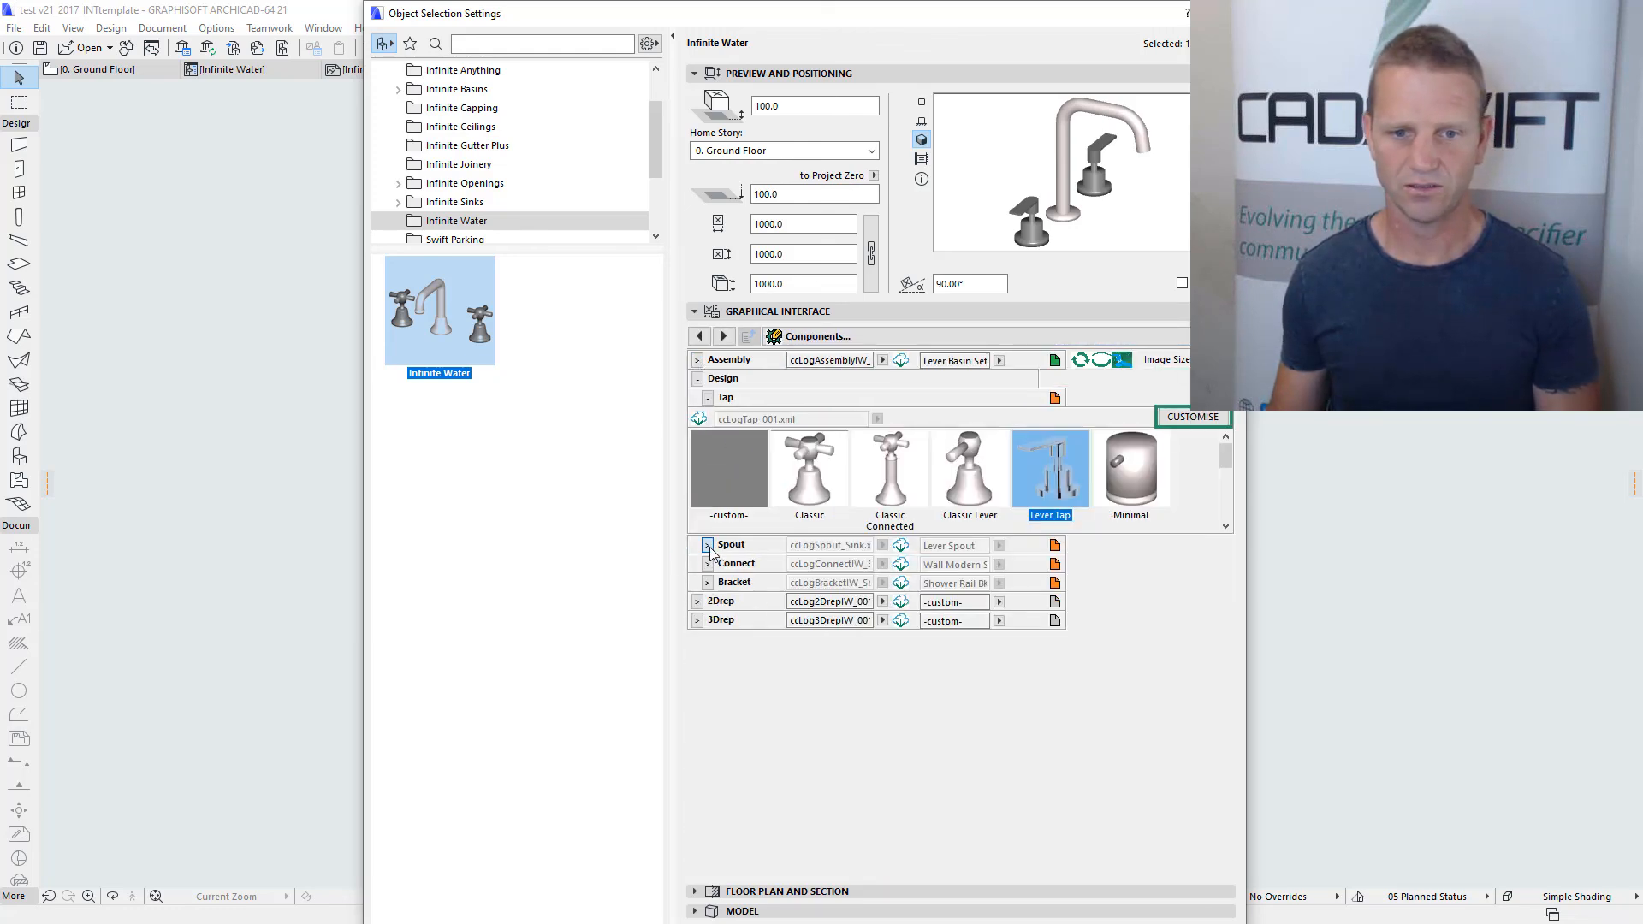
pyautogui.click(707, 545)
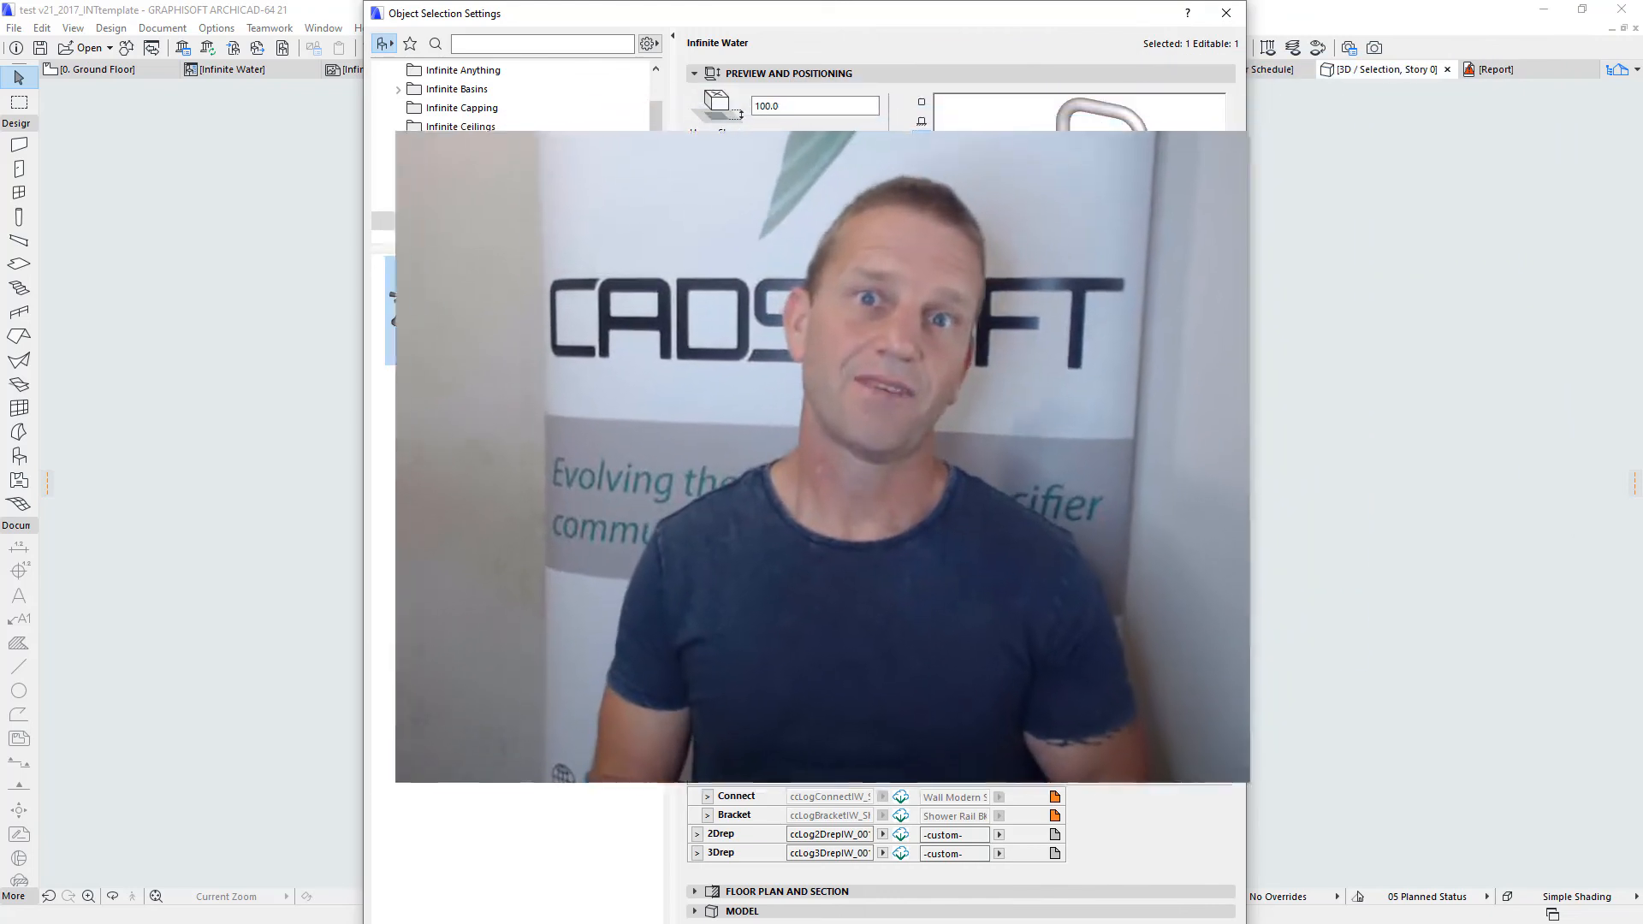